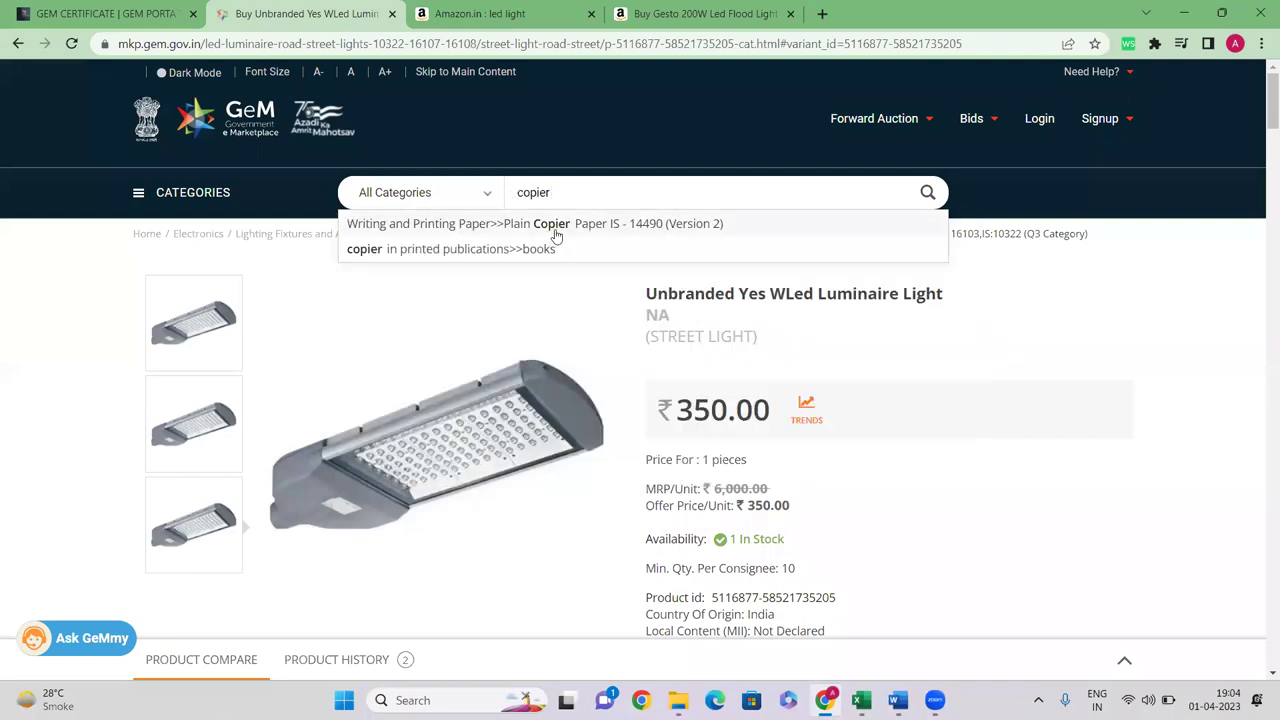
Bring up the Plain Copier Paper IS - 14490 (Version 2) results and open the cheapest Century A4 listing
{"action": "left_click", "coordinate": [552, 228]}
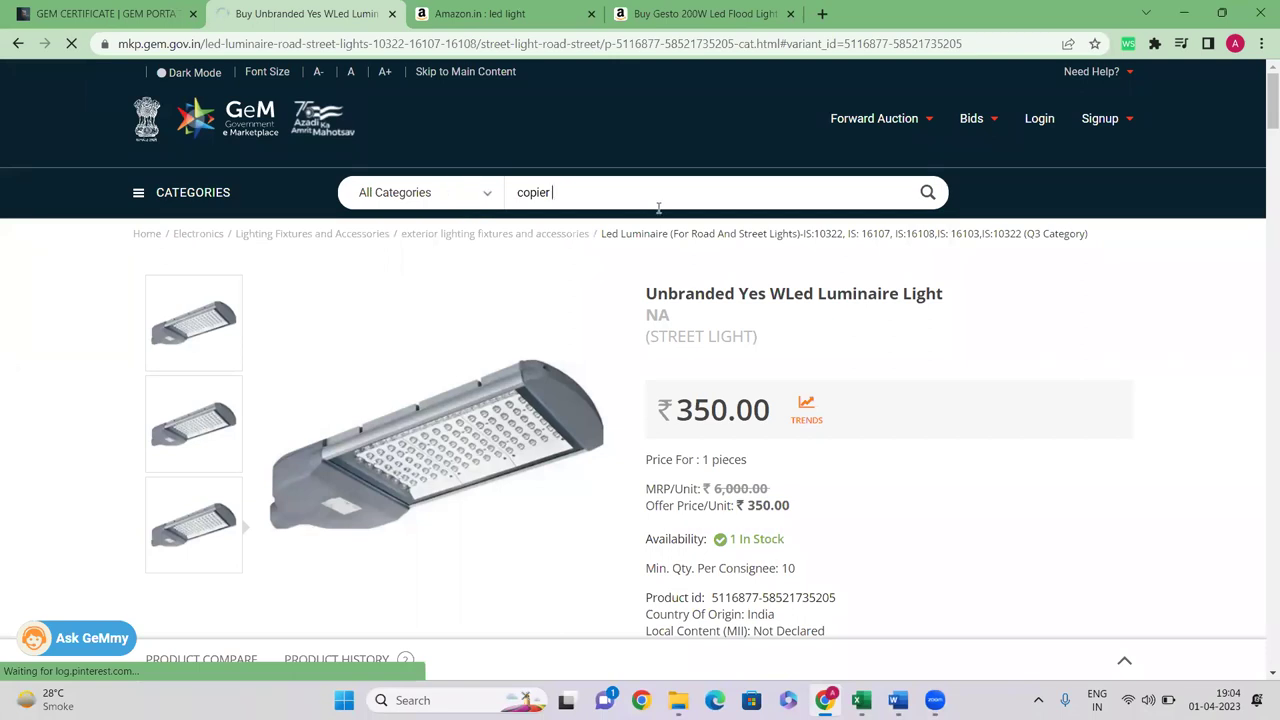
{"action": "scroll", "coordinate": [264, 320], "scroll_direction": "down", "scroll_amount": 2}
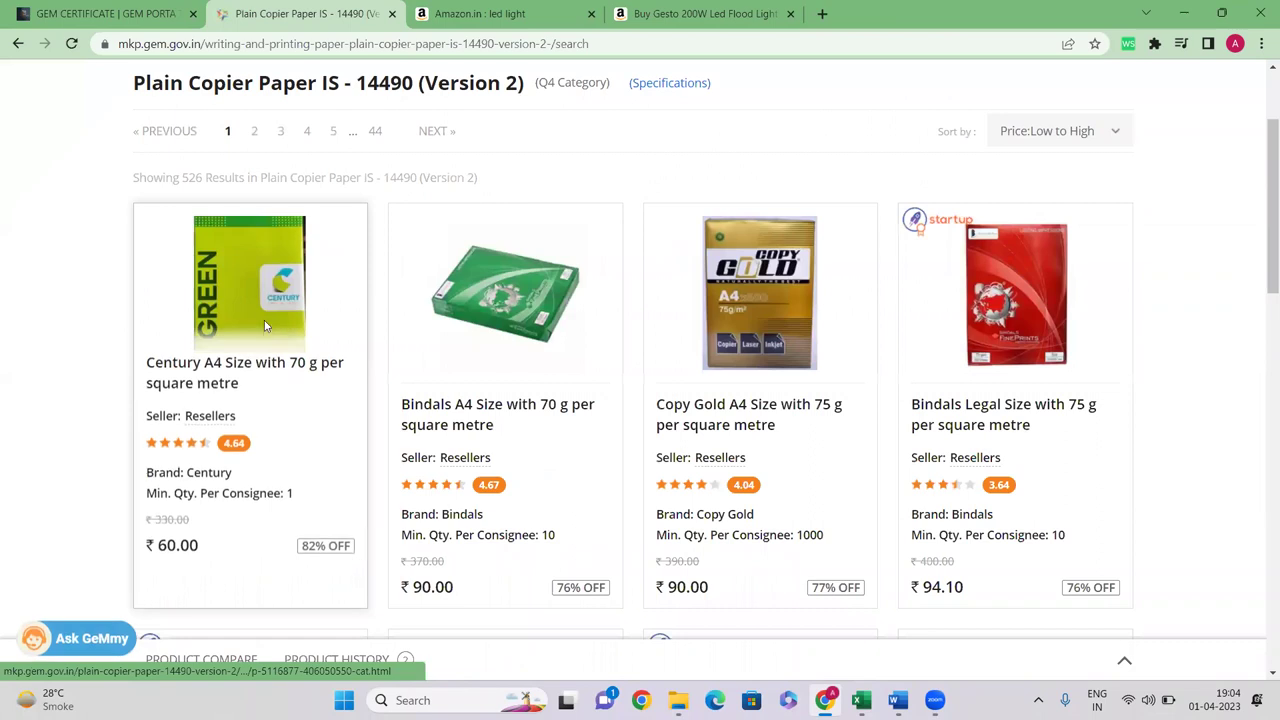
{"action": "left_click", "coordinate": [206, 364]}
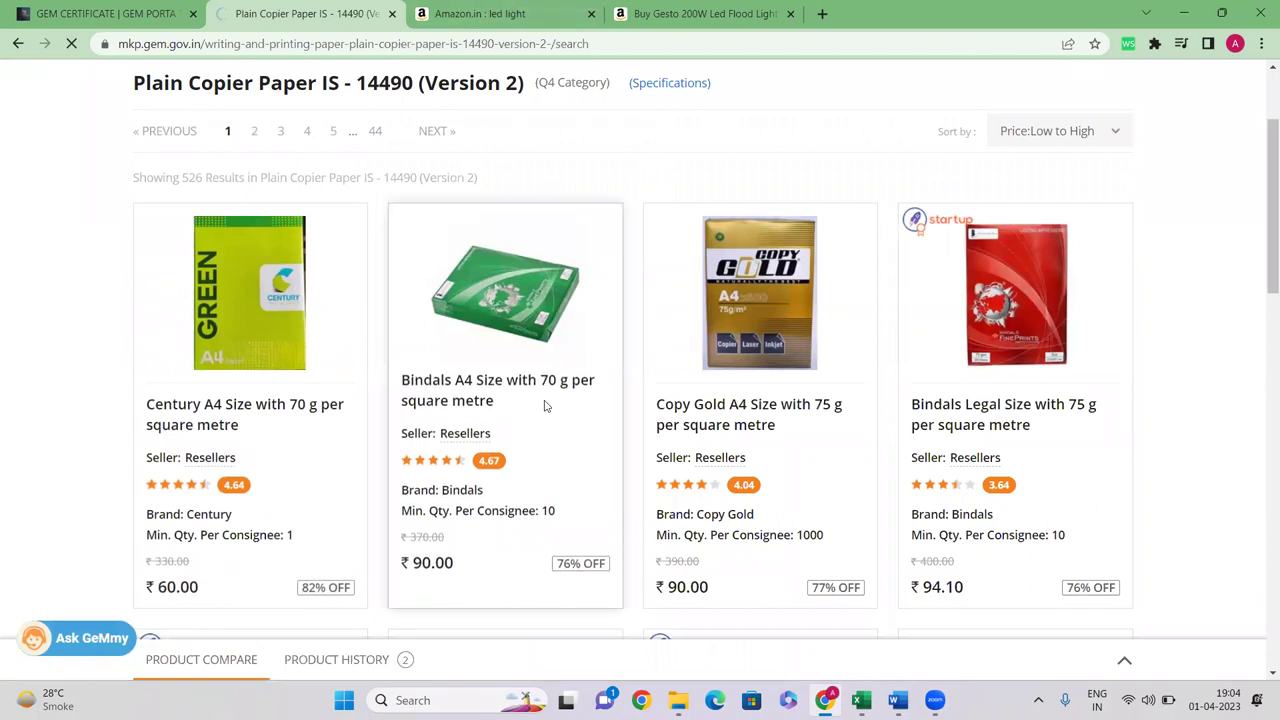
{"action": "scroll", "coordinate": [545, 405], "scroll_direction": "up", "scroll_amount": 2}
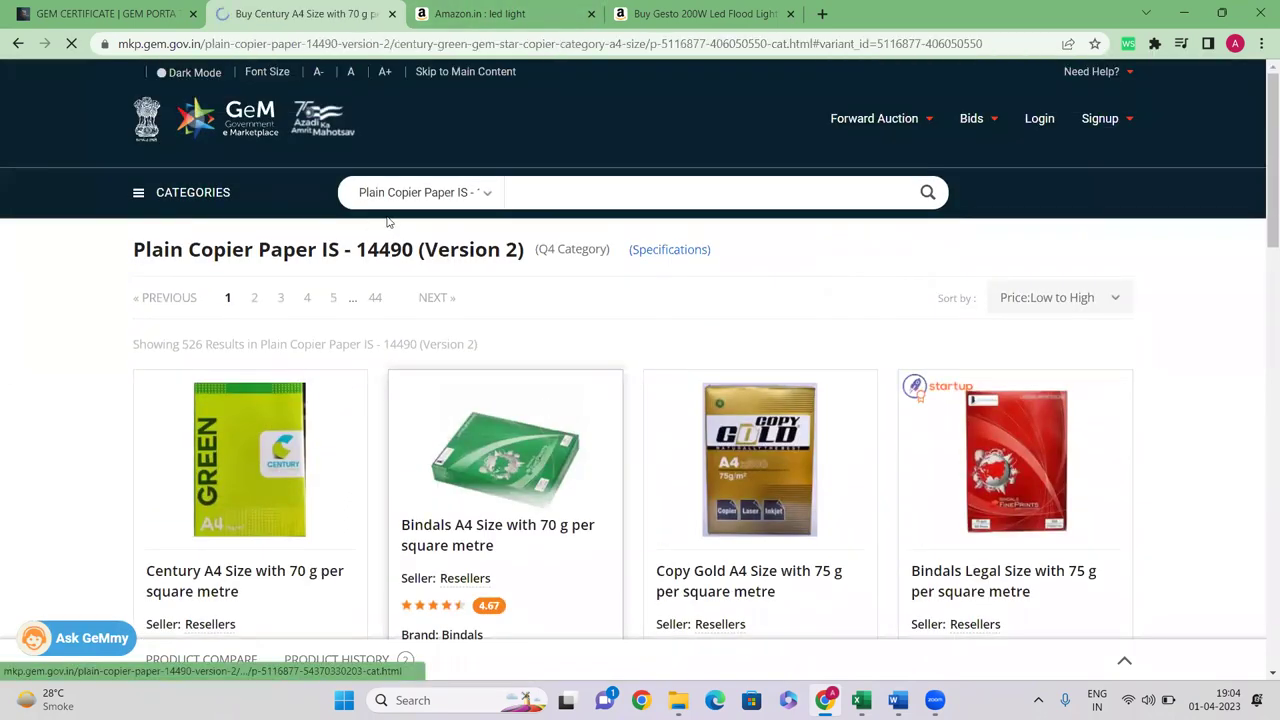
Scroll the Century A4 product page and highlight its full technical specification line
{"action": "scroll", "coordinate": [578, 316], "scroll_direction": "down", "scroll_amount": 3}
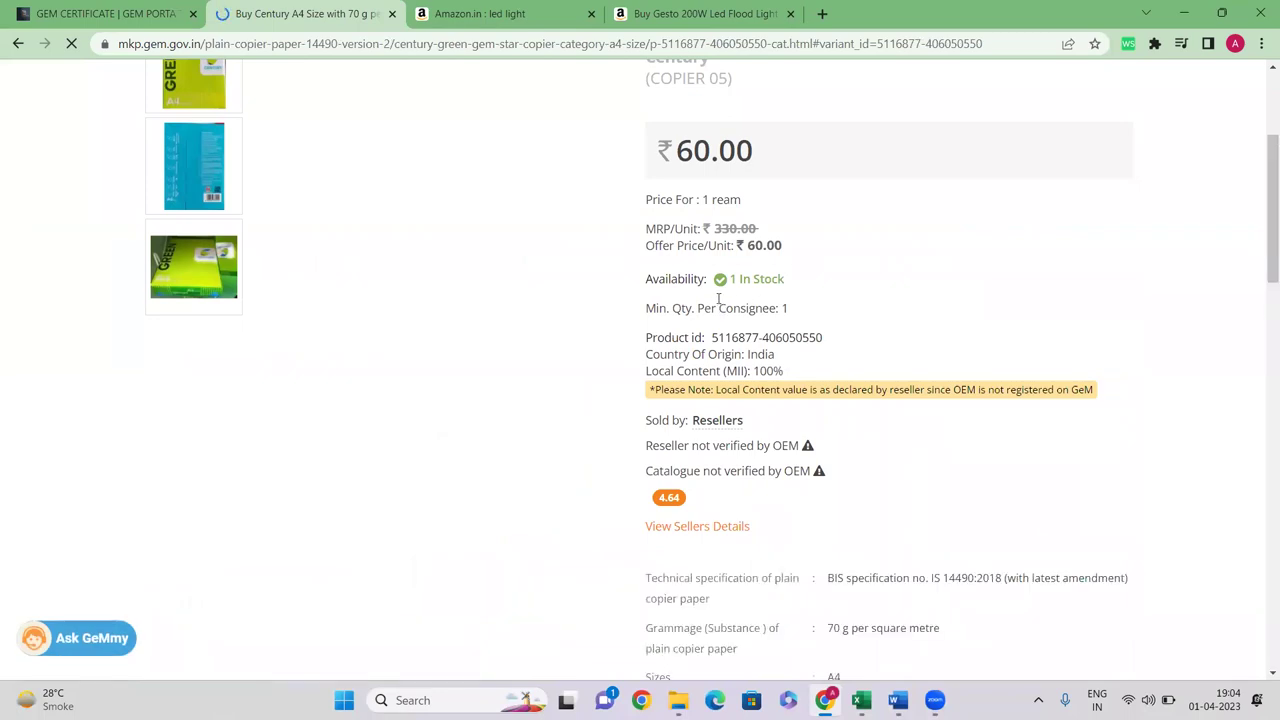
{"action": "scroll", "coordinate": [738, 310], "scroll_direction": "down", "scroll_amount": 4}
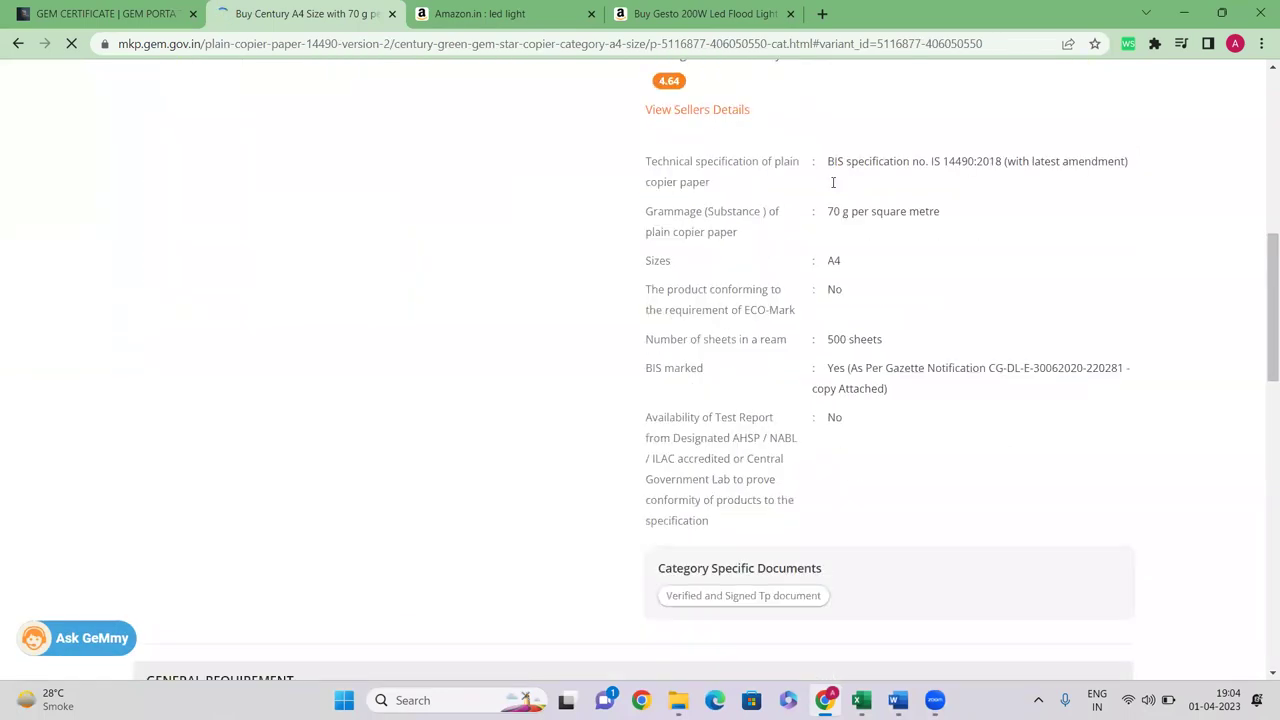
{"action": "scroll", "coordinate": [833, 182], "scroll_direction": "down", "scroll_amount": 3}
{"action": "scroll", "coordinate": [583, 377], "scroll_direction": "down", "scroll_amount": 3}
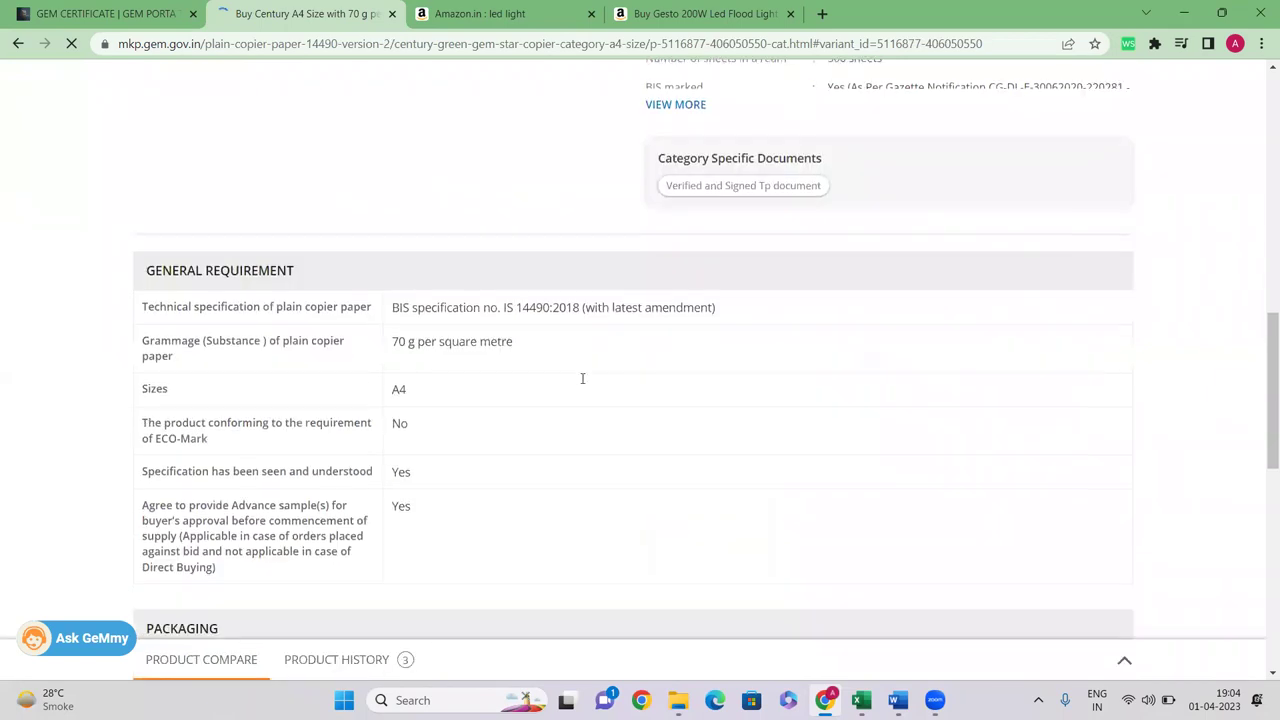
{"action": "scroll", "coordinate": [236, 245], "scroll_direction": "up", "scroll_amount": 1}
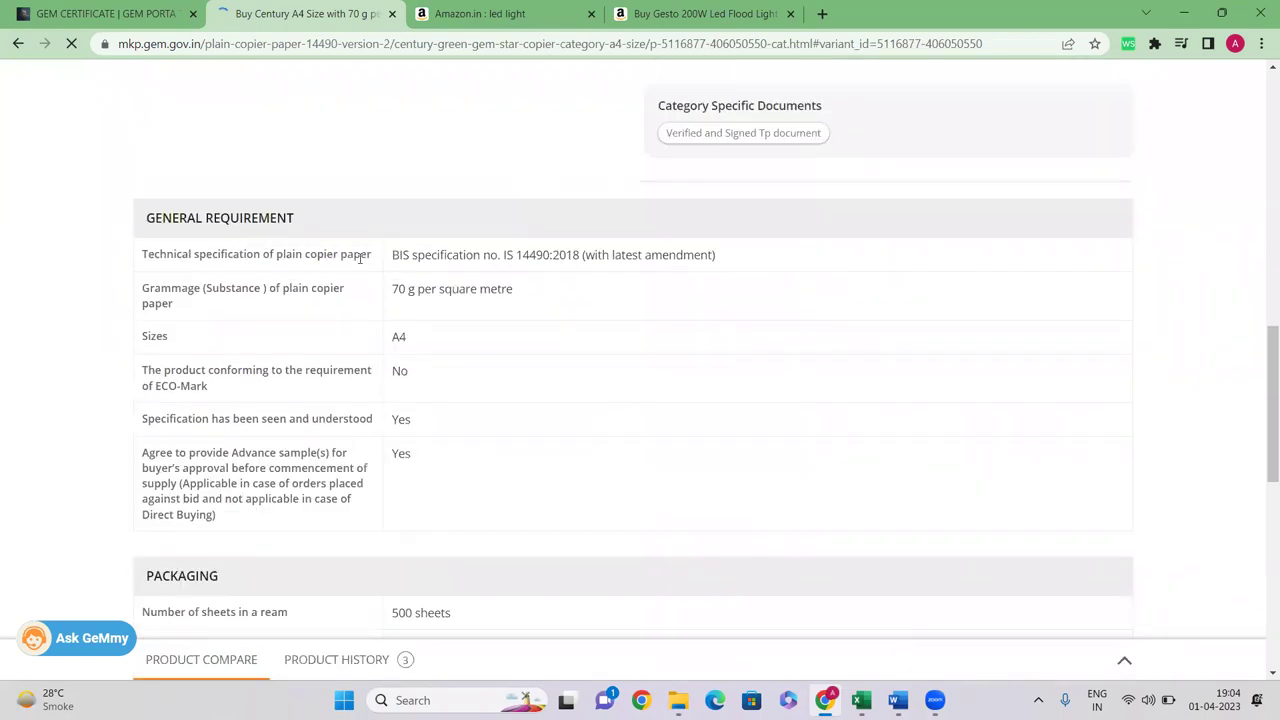
{"action": "left_click_drag", "start_coordinate": [394, 257], "coordinate": [720, 268]}
{"action": "scroll", "coordinate": [720, 268], "scroll_direction": "up", "scroll_amount": 2}
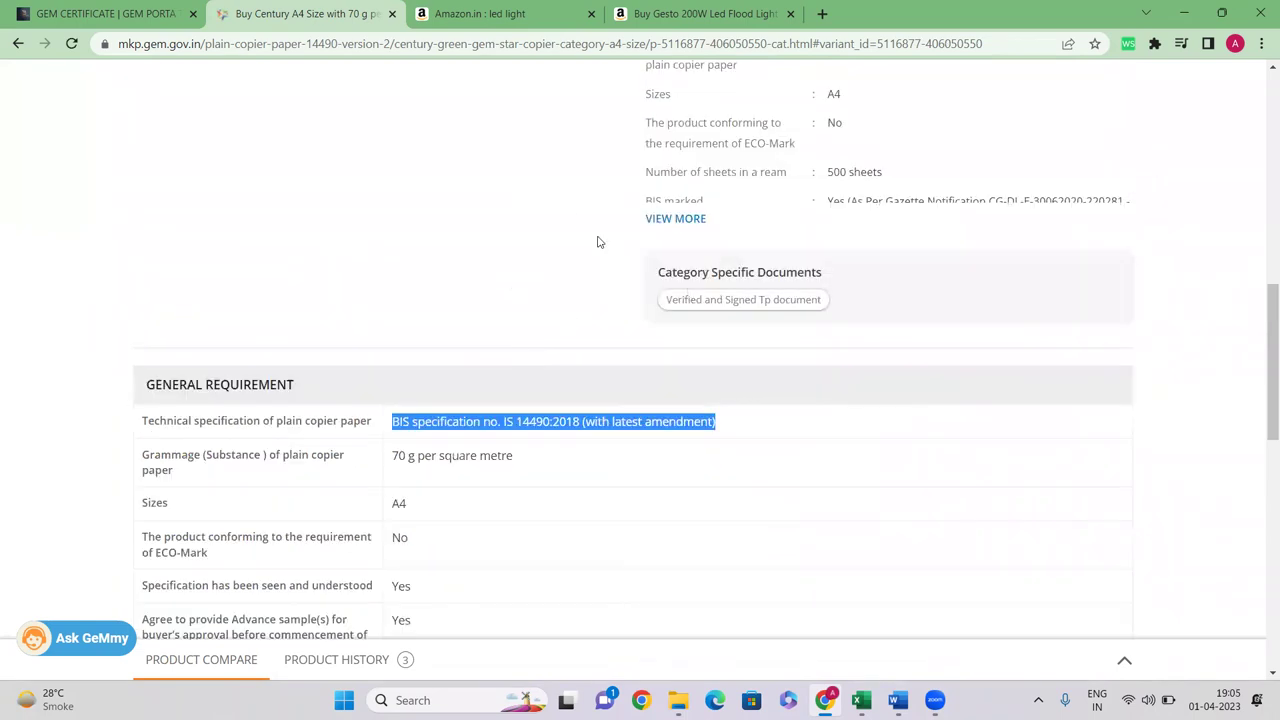
{"action": "left_click", "coordinate": [433, 420]}
{"action": "left_click_drag", "start_coordinate": [395, 430], "coordinate": [737, 436]}
Highlight the CM/L number 9292387 and part of the BIS gazette notification number
{"action": "scroll", "coordinate": [737, 436], "scroll_direction": "down", "scroll_amount": 5}
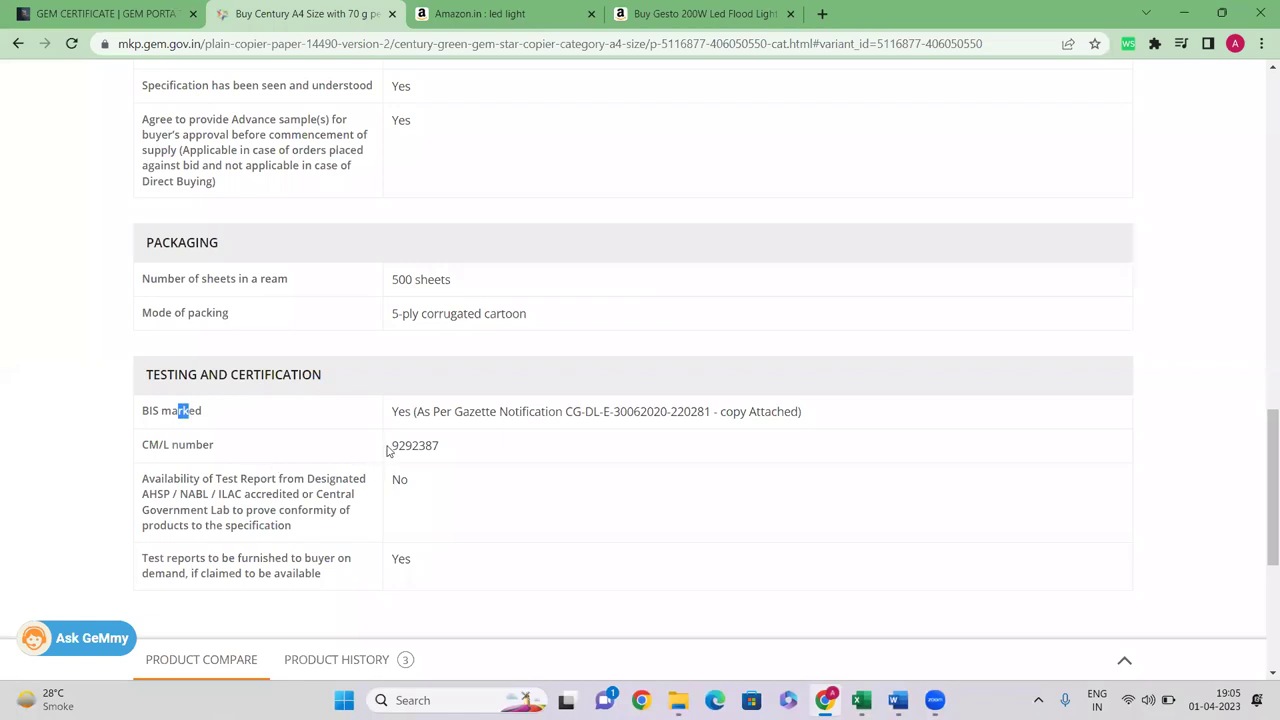
{"action": "left_click_drag", "start_coordinate": [391, 446], "coordinate": [466, 454]}
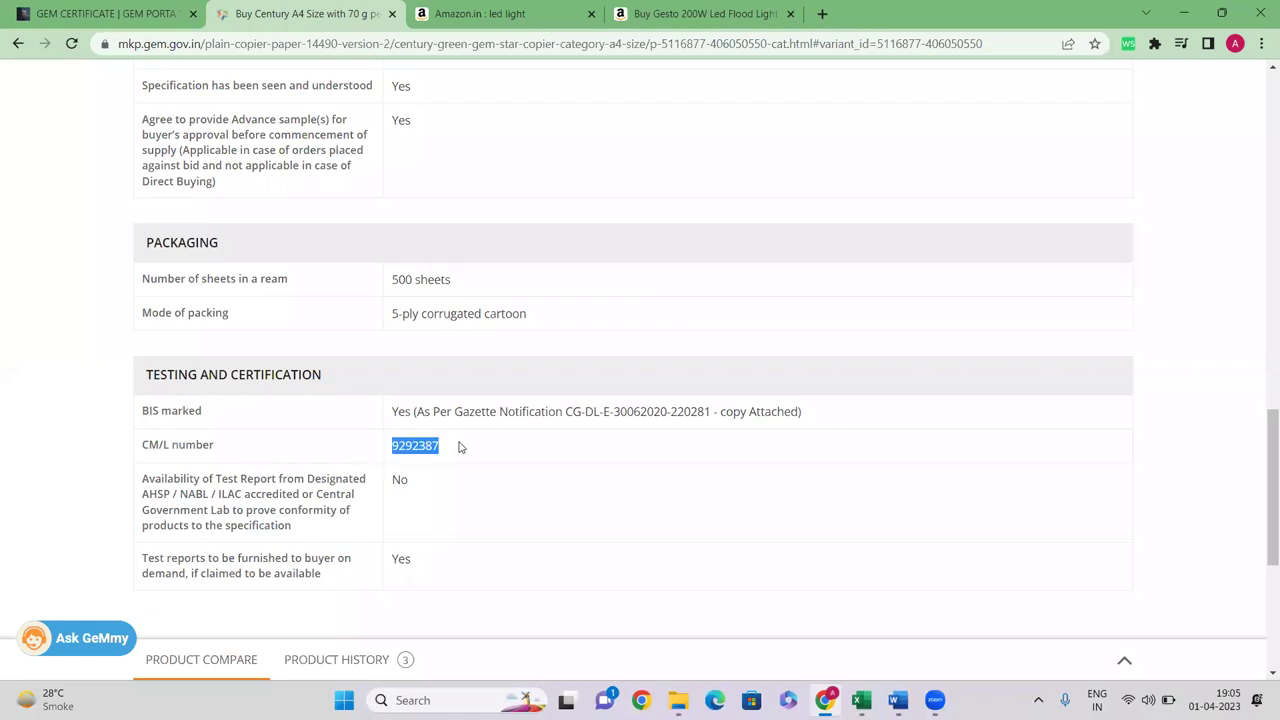
{"action": "left_click", "coordinate": [446, 453]}
{"action": "double_click", "coordinate": [429, 445]}
{"action": "left_click_drag", "start_coordinate": [599, 412], "coordinate": [697, 417]}
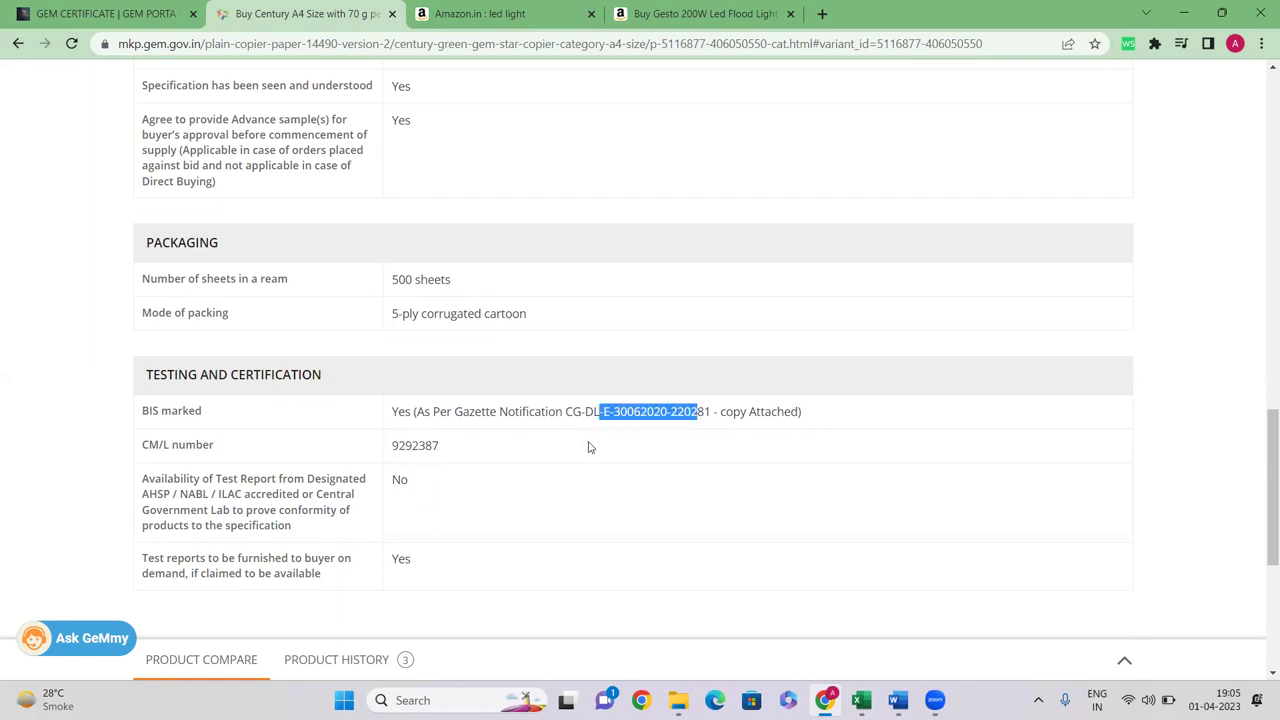
{"action": "scroll", "coordinate": [589, 447], "scroll_direction": "down", "scroll_amount": 3}
{"action": "scroll", "coordinate": [589, 447], "scroll_direction": "up", "scroll_amount": 10}
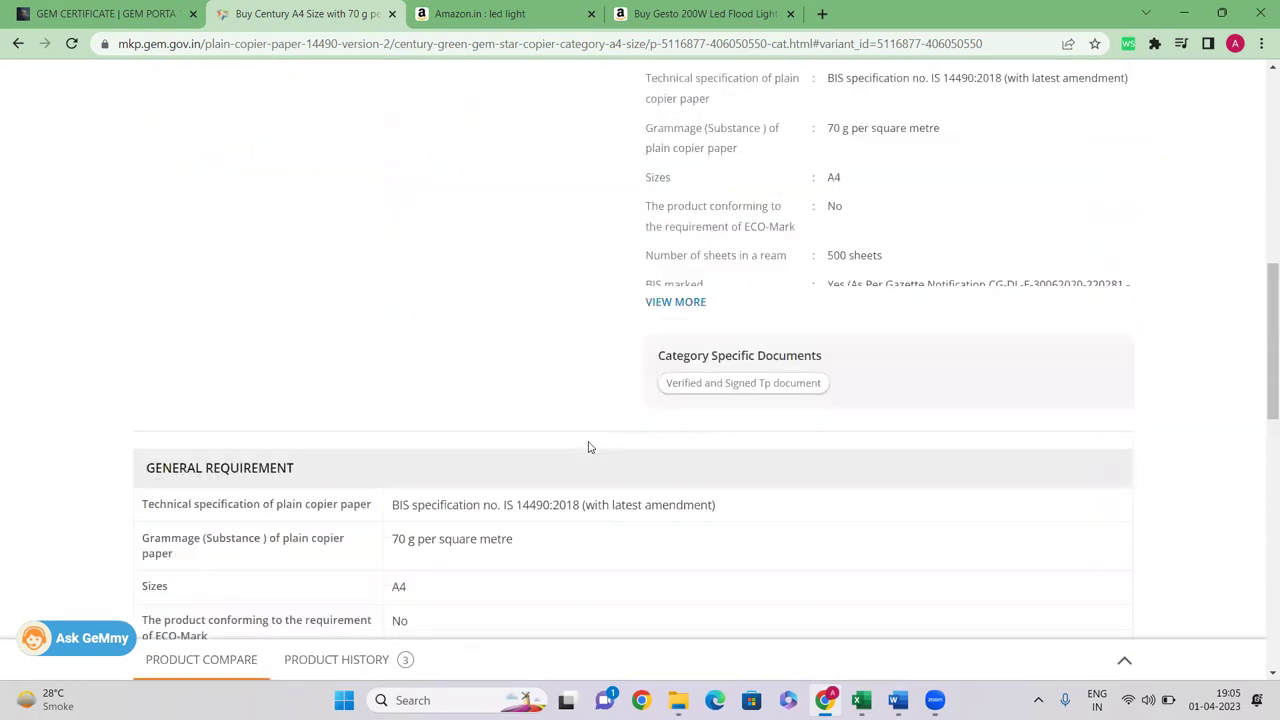
{"action": "scroll", "coordinate": [589, 447], "scroll_direction": "up", "scroll_amount": 8}
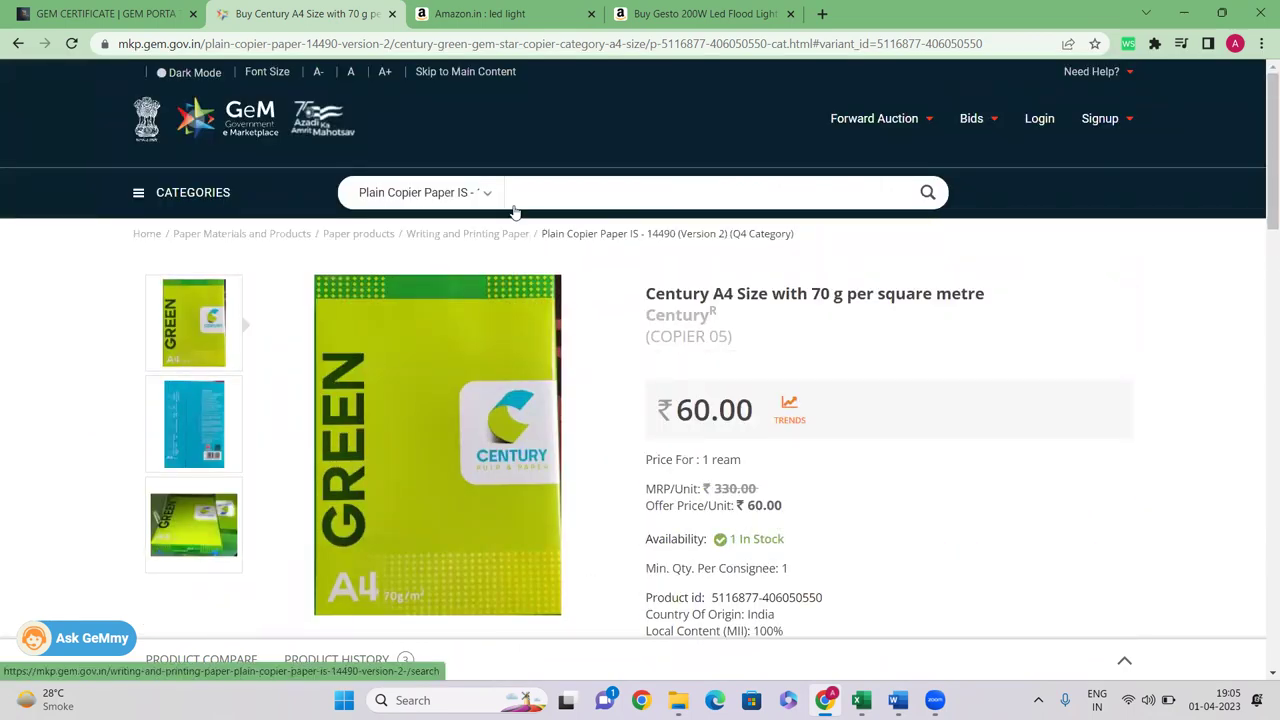
Reset the search category to All Categories and switch to the Excel workbook
{"action": "left_click", "coordinate": [468, 191]}
{"action": "left_click", "coordinate": [470, 215]}
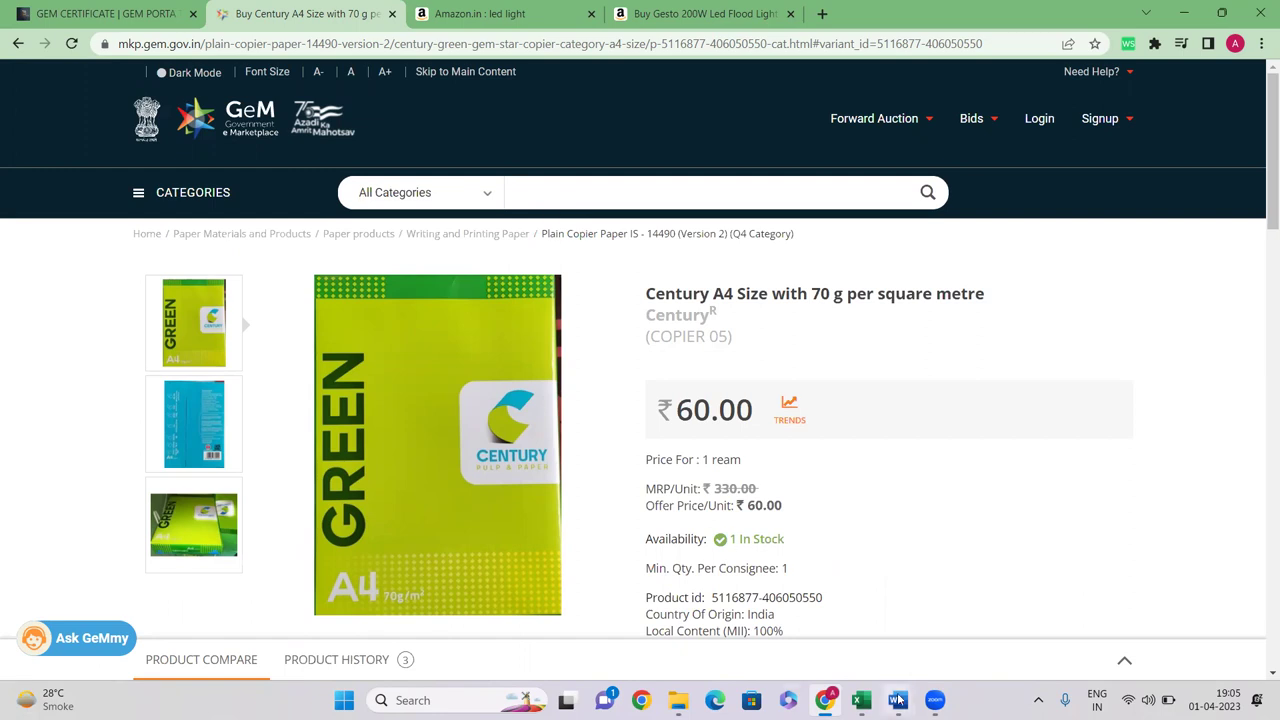
{"action": "left_click", "coordinate": [861, 700]}
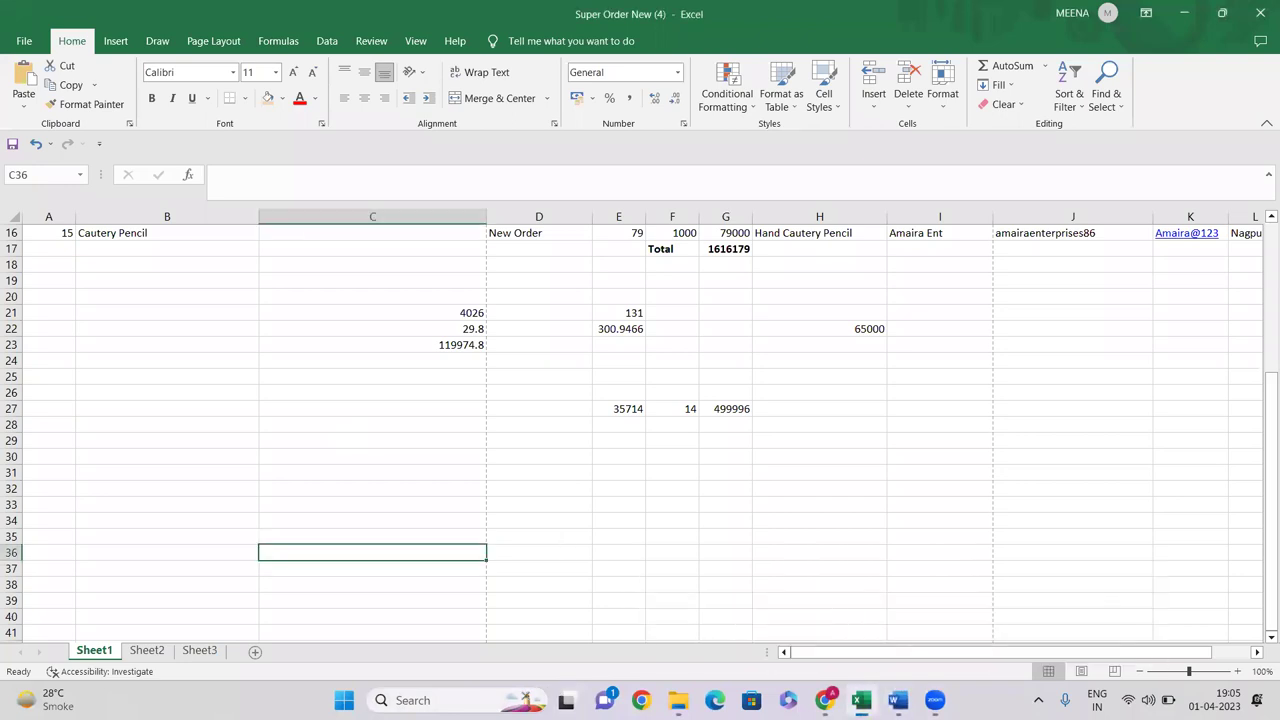
Minimize Excel and open a new tab in Chrome
{"action": "left_click", "coordinate": [1184, 13]}
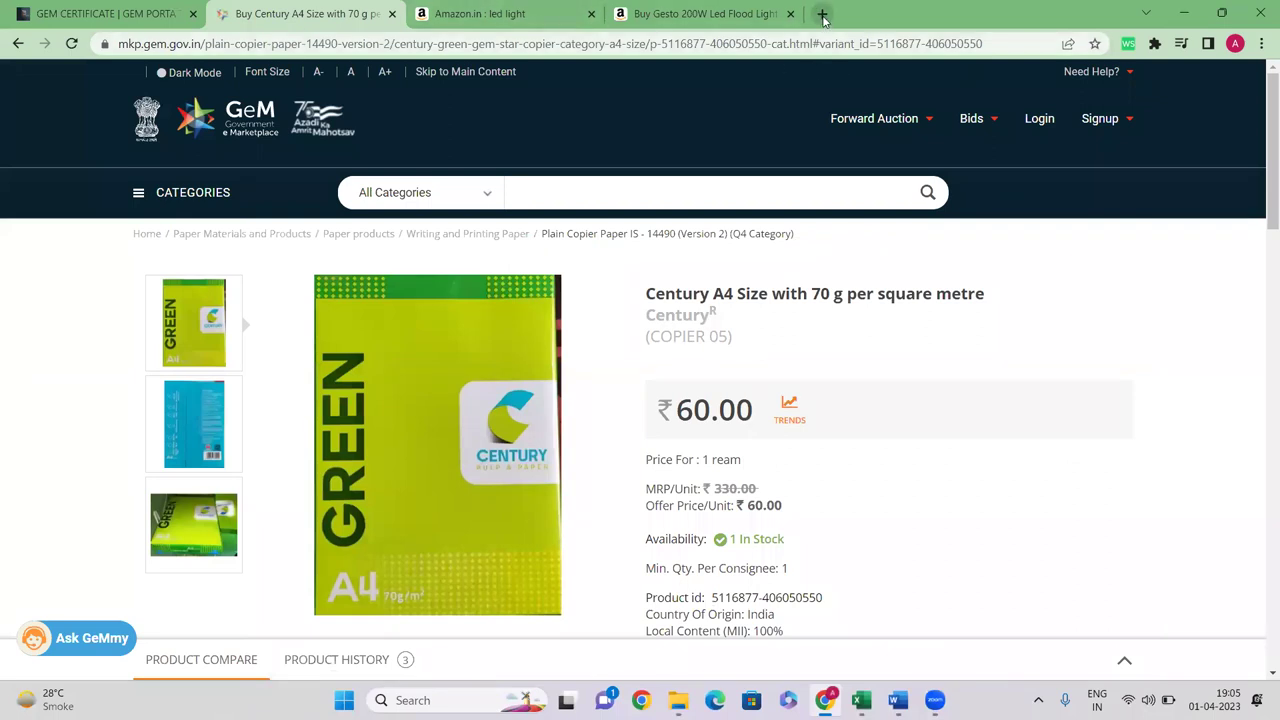
{"action": "left_click", "coordinate": [822, 13]}
{"action": "left_click", "coordinate": [1260, 43]}
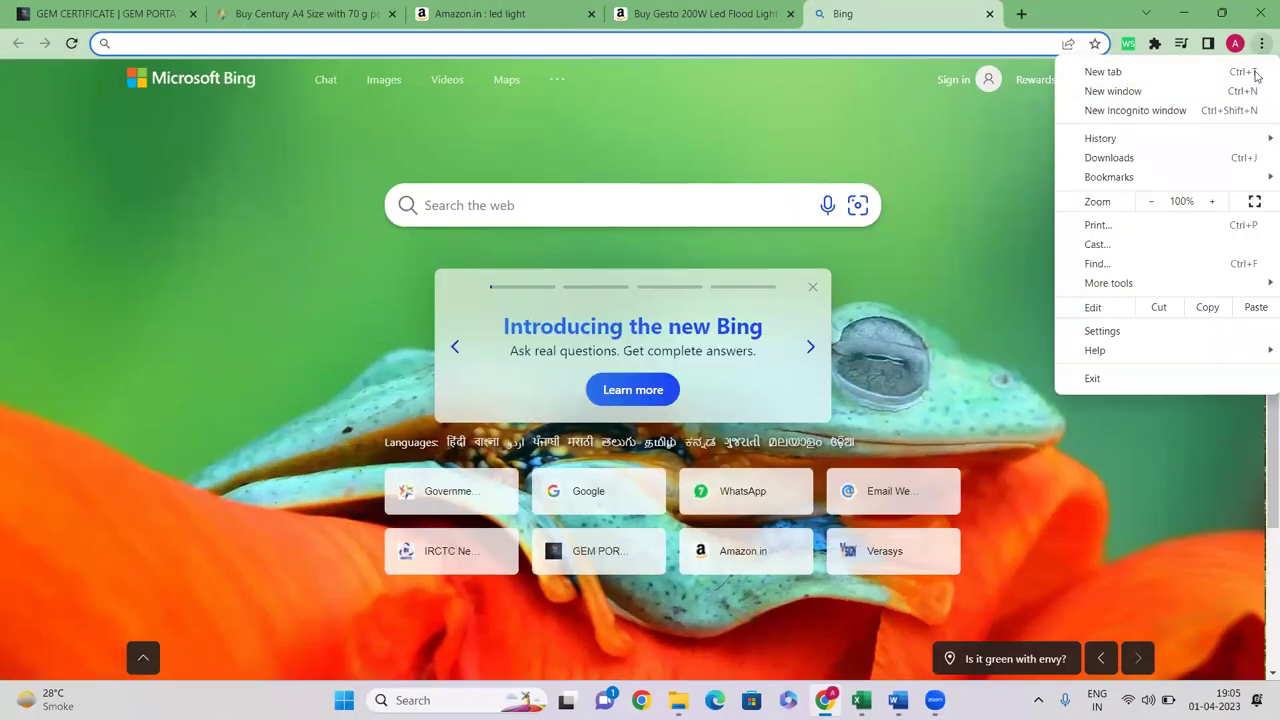
{"action": "left_click", "coordinate": [858, 138]}
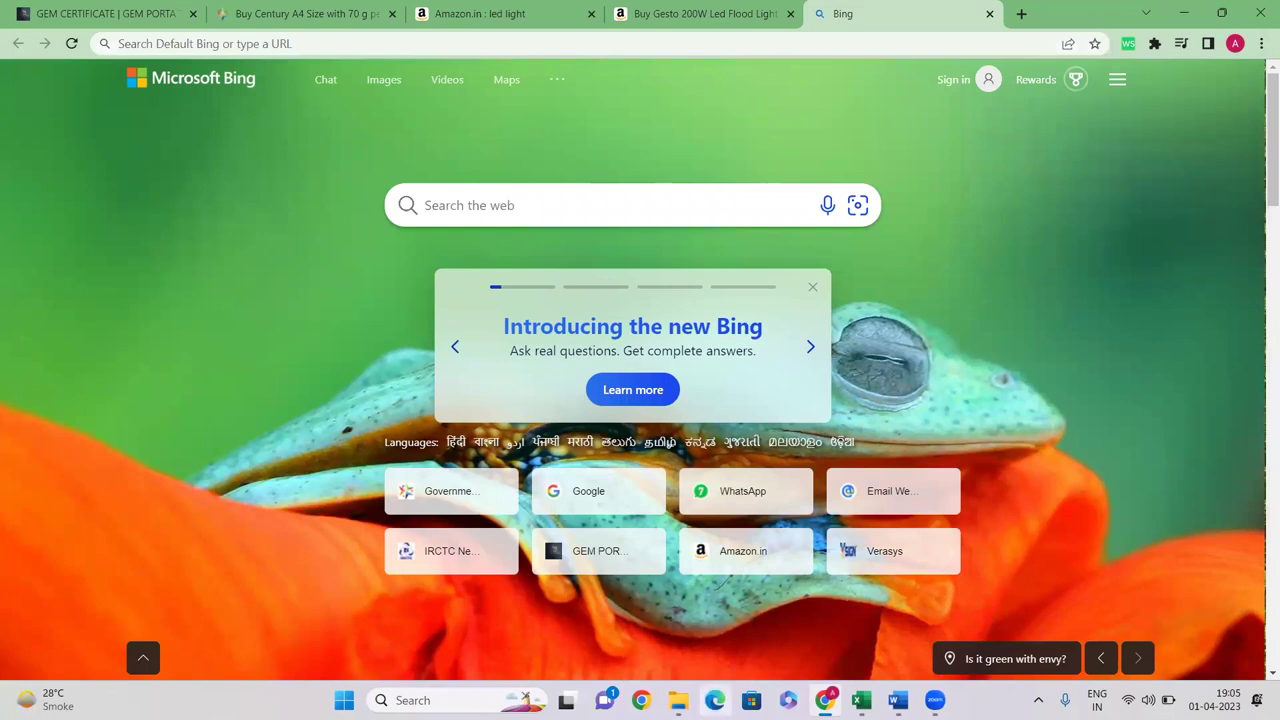
Open a Chrome window under the other profile and show the overflow bookmarks with L1 WORKING
{"action": "left_click", "coordinate": [641, 700]}
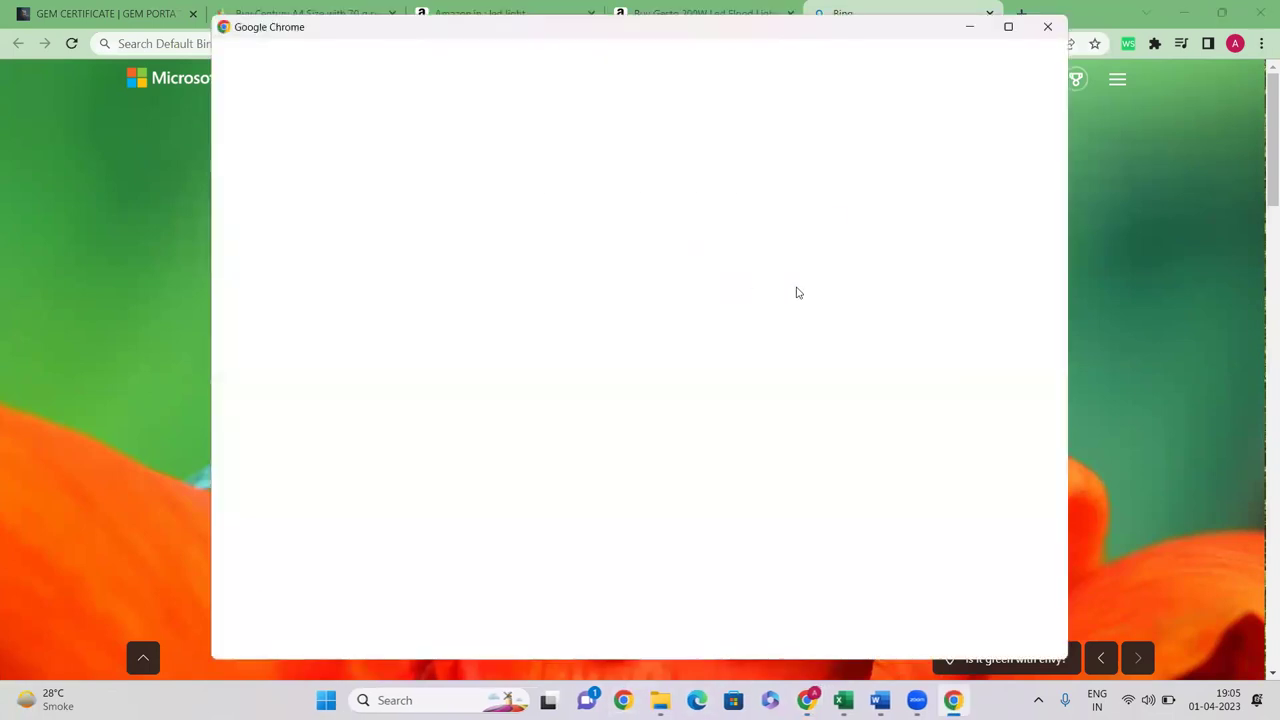
{"action": "left_click", "coordinate": [850, 290]}
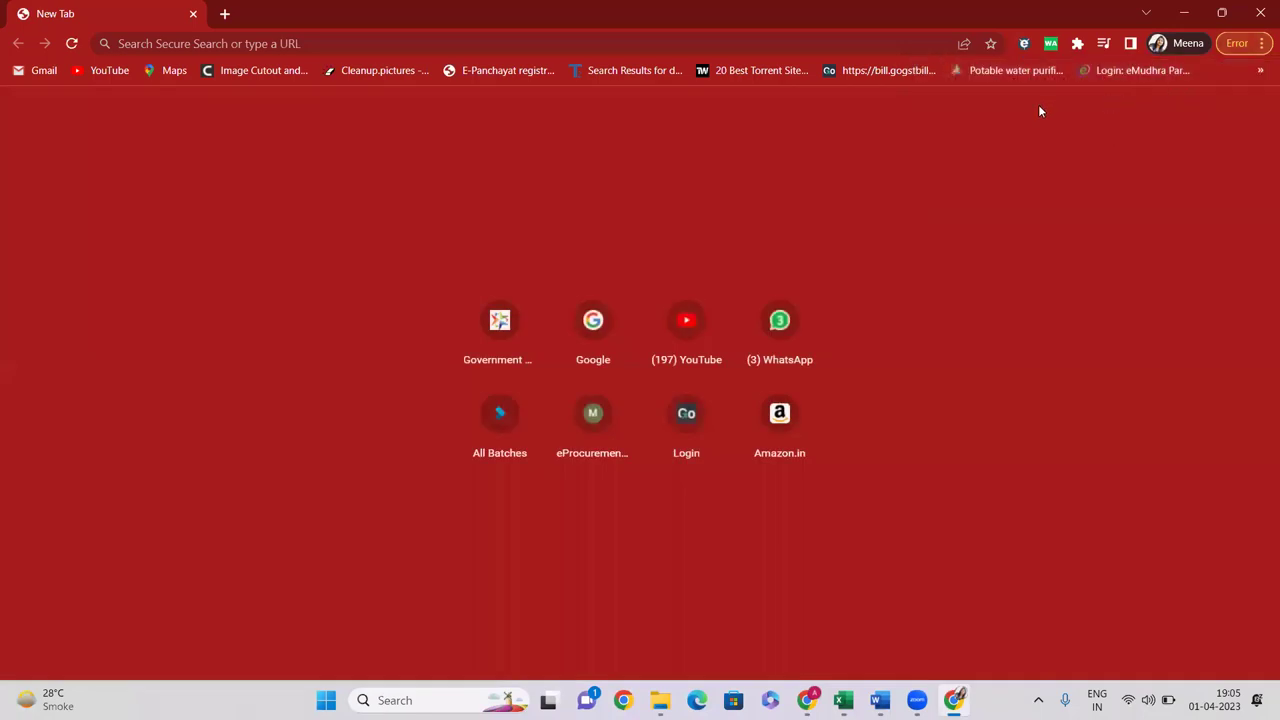
{"action": "left_click", "coordinate": [1260, 74]}
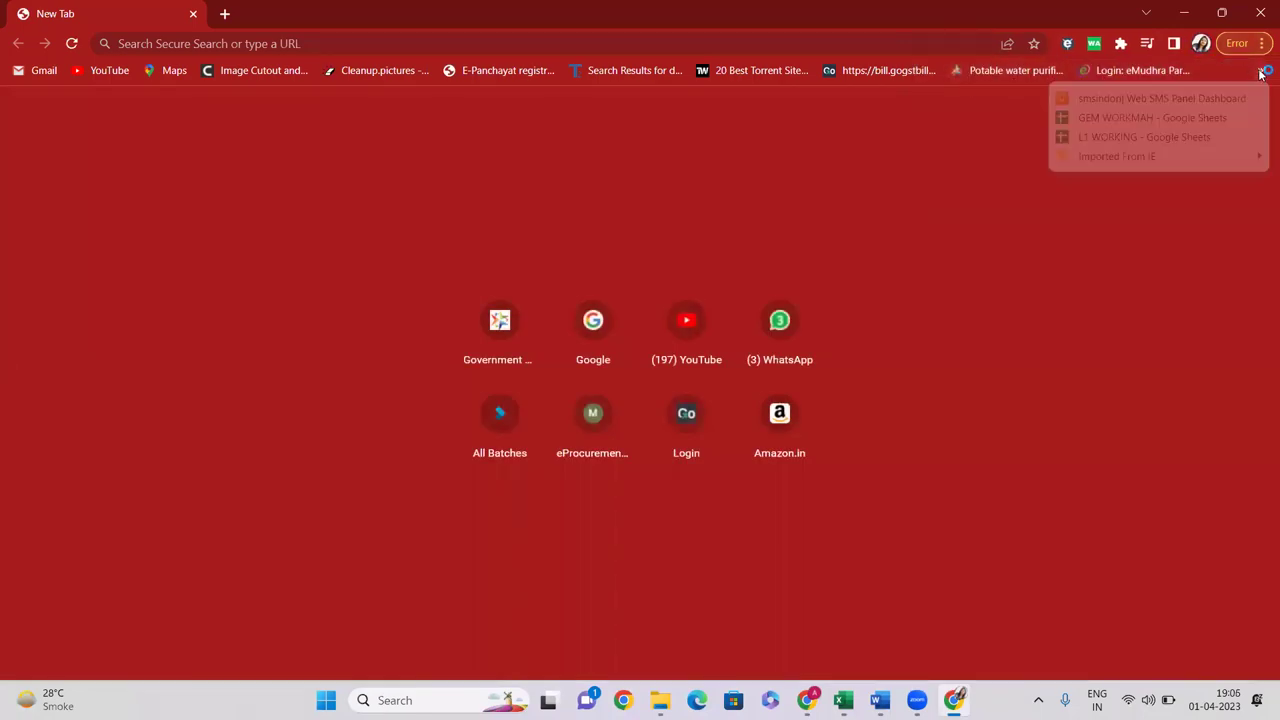
{"action": "left_click", "coordinate": [1162, 137]}
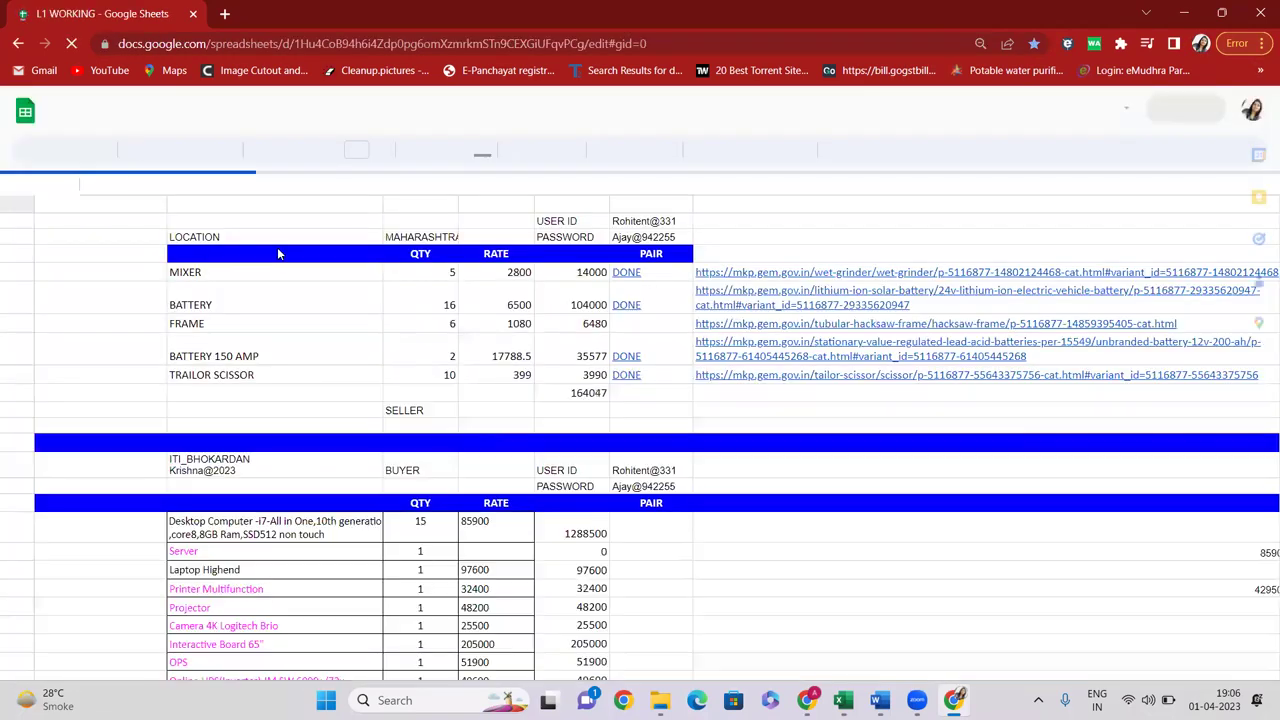
{"action": "scroll", "coordinate": [225, 598], "scroll_direction": "down", "scroll_amount": 15}
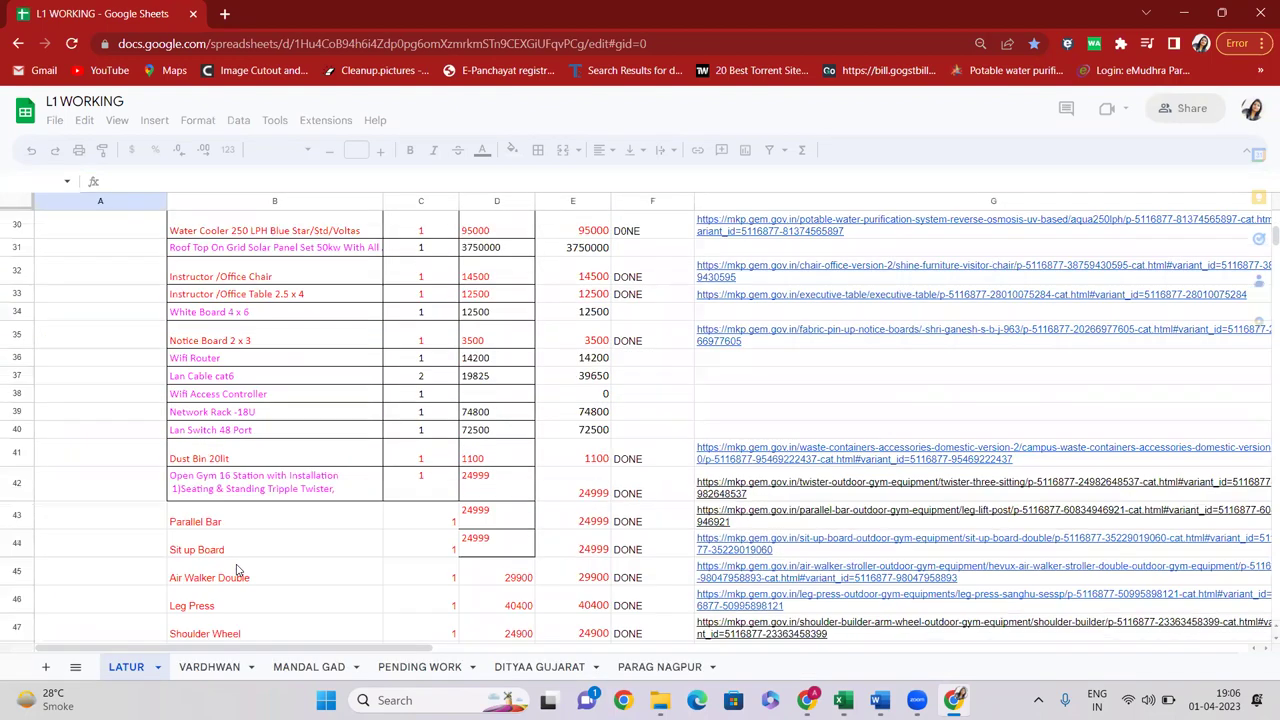
{"action": "scroll", "coordinate": [235, 572], "scroll_direction": "down", "scroll_amount": 10}
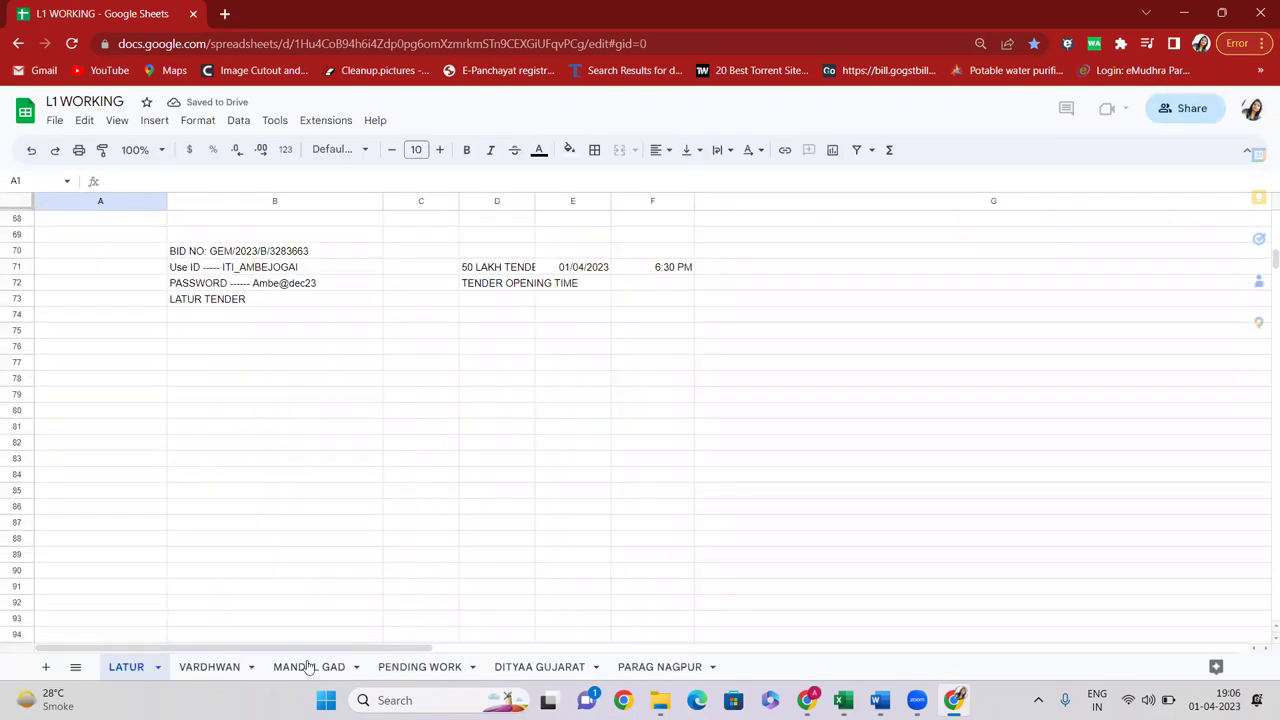
{"action": "left_click", "coordinate": [569, 671]}
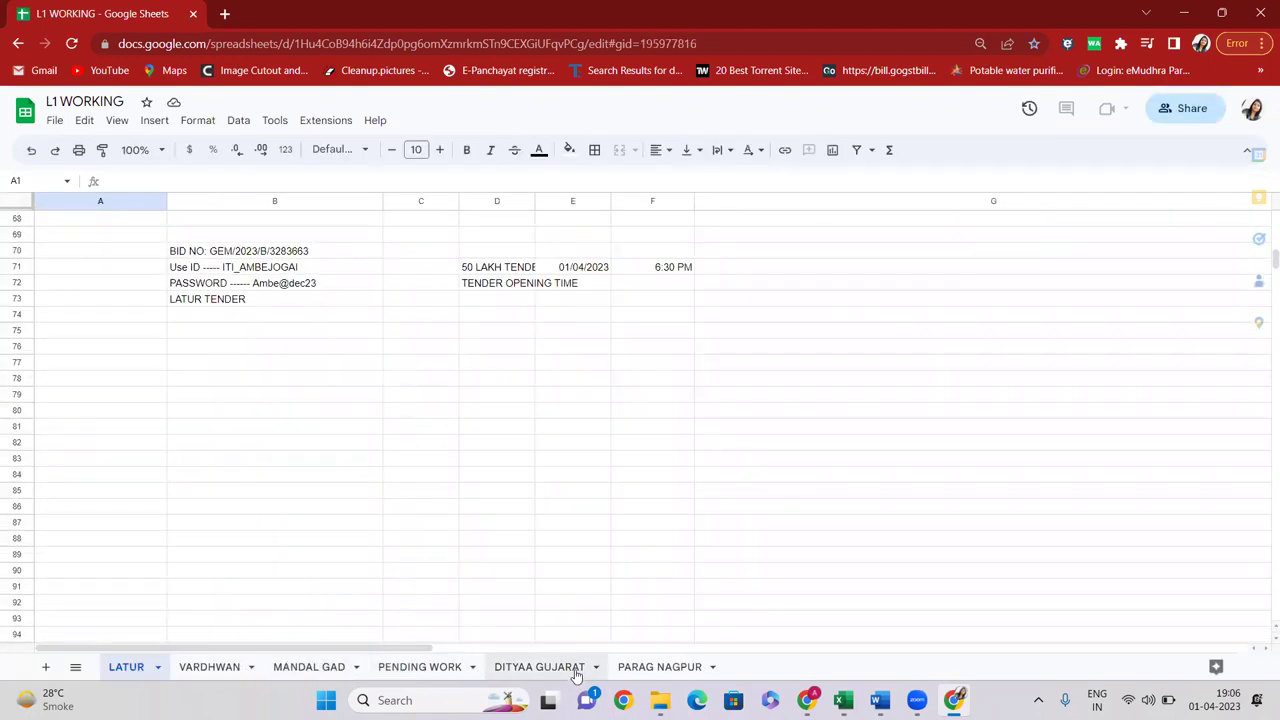
{"action": "scroll", "coordinate": [244, 323], "scroll_direction": "down", "scroll_amount": 5}
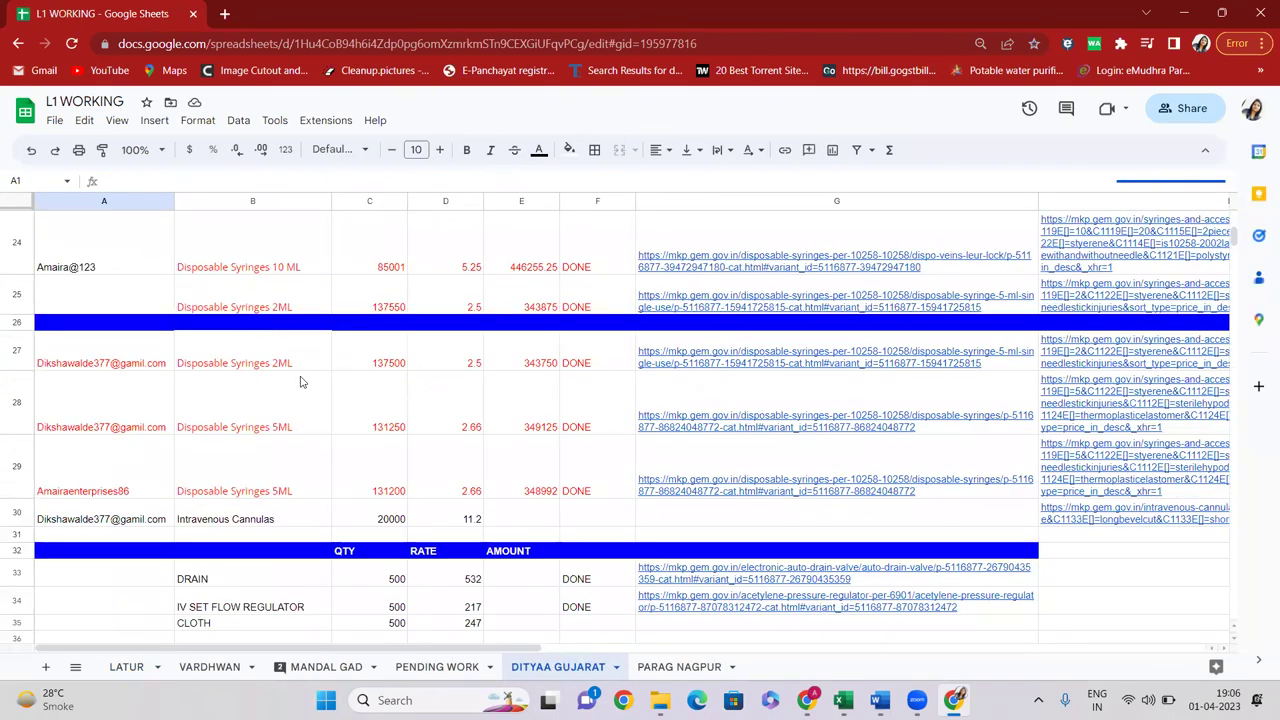
{"action": "left_click", "coordinate": [250, 363]}
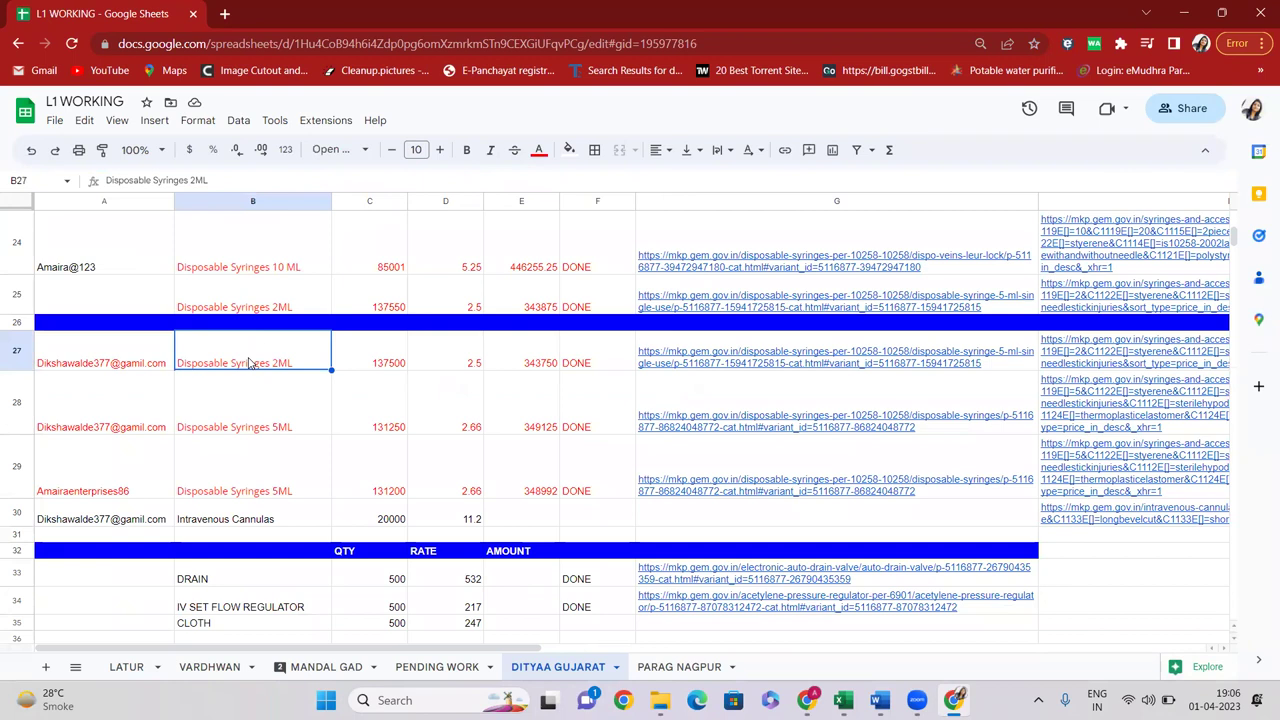
{"action": "key", "text": "Right"}
{"action": "key", "text": "Right"}
{"action": "key", "text": "Right"}
{"action": "key", "text": "Right"}
{"action": "key", "text": "Right"}
{"action": "key", "text": "Left"}
{"action": "key", "text": "Left"}
{"action": "key", "text": "Left"}
{"action": "key", "text": "Left"}
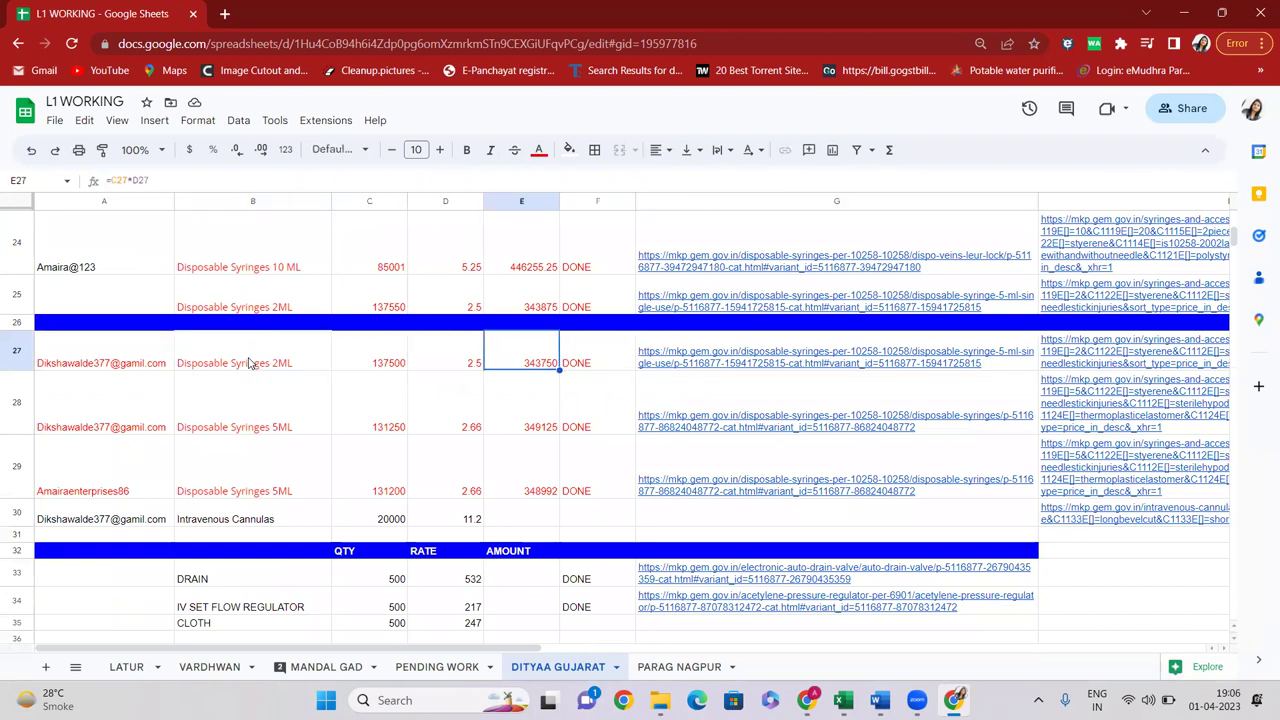
{"action": "key", "text": "Down"}
{"action": "key", "text": "Down"}
{"action": "key", "text": "Down"}
{"action": "key", "text": "Down"}
{"action": "key", "text": "Left"}
{"action": "key", "text": "Left"}
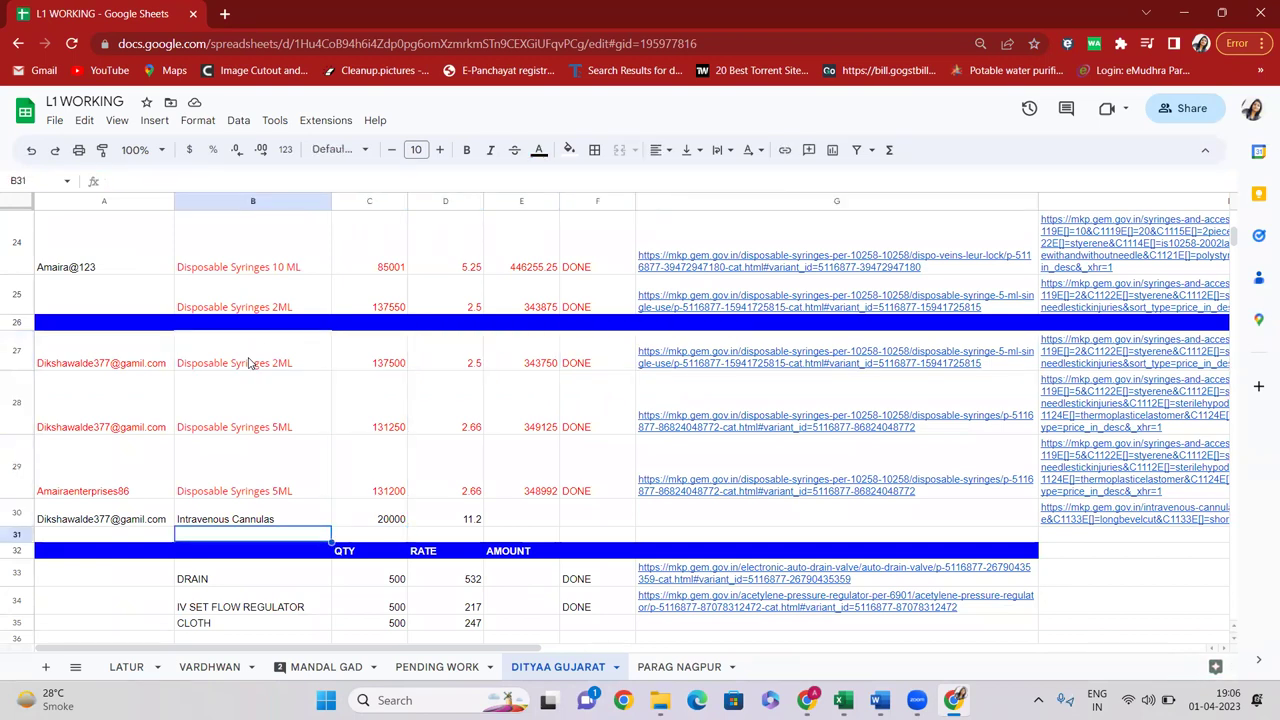
{"action": "key", "text": "Down"}
{"action": "key", "text": "Down"}
{"action": "key", "text": "Down"}
{"action": "key", "text": "Down"}
{"action": "key", "text": "Down"}
{"action": "key", "text": "Up"}
{"action": "key", "text": "Up"}
{"action": "key", "text": "Up"}
{"action": "key", "text": "Up"}
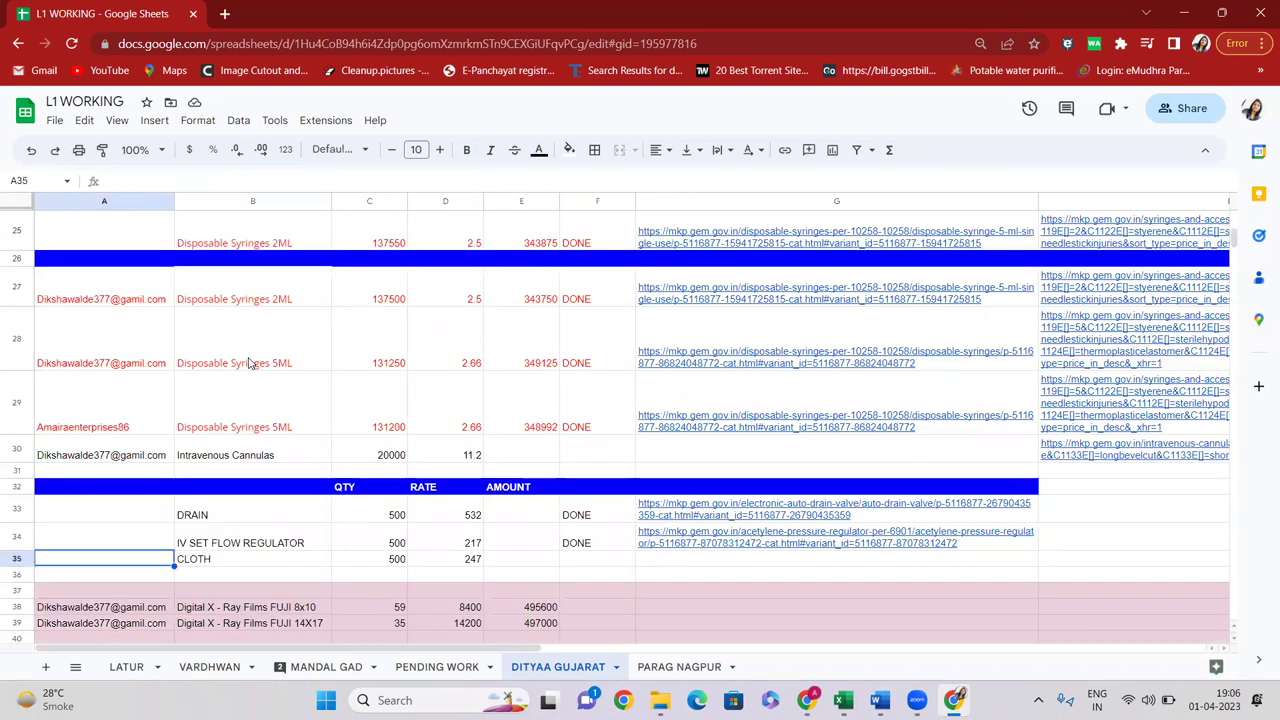
{"action": "key", "text": "Right"}
{"action": "key", "text": "Right"}
{"action": "key", "text": "Up"}
{"action": "key", "text": "Up"}
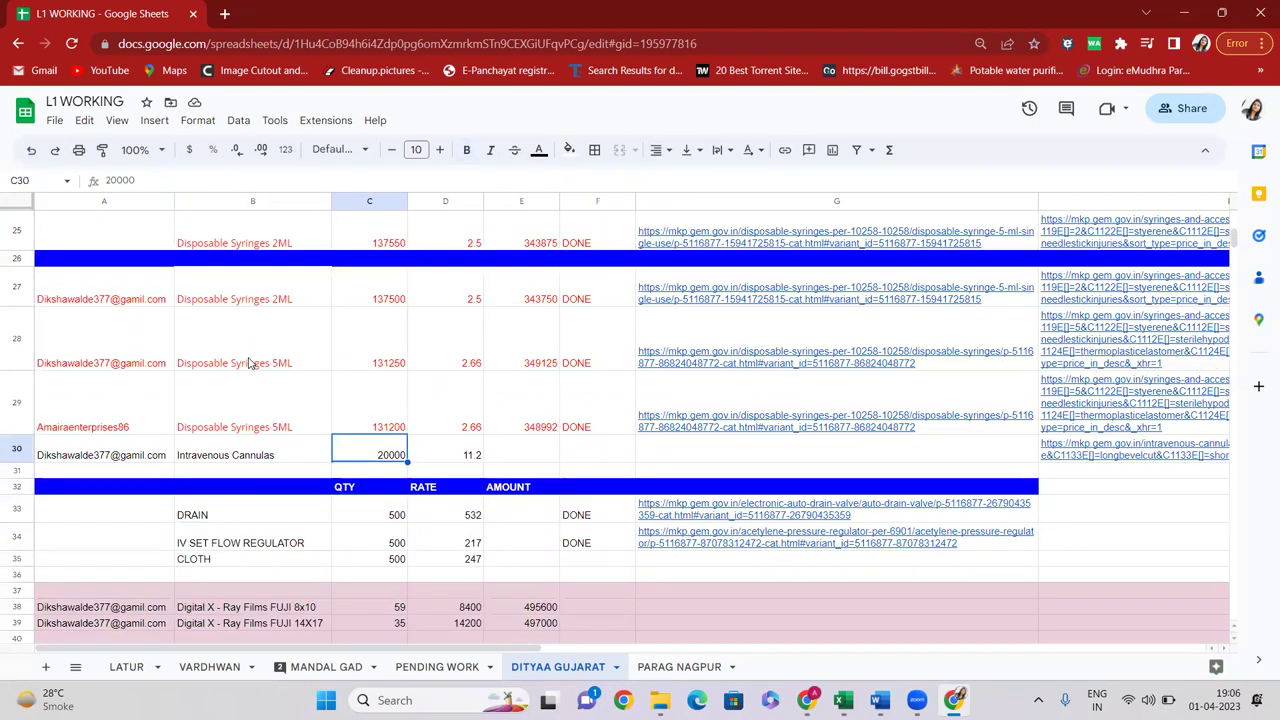
{"action": "key", "text": "Left"}
{"action": "key", "text": "Left"}
{"action": "key", "text": "Right"}
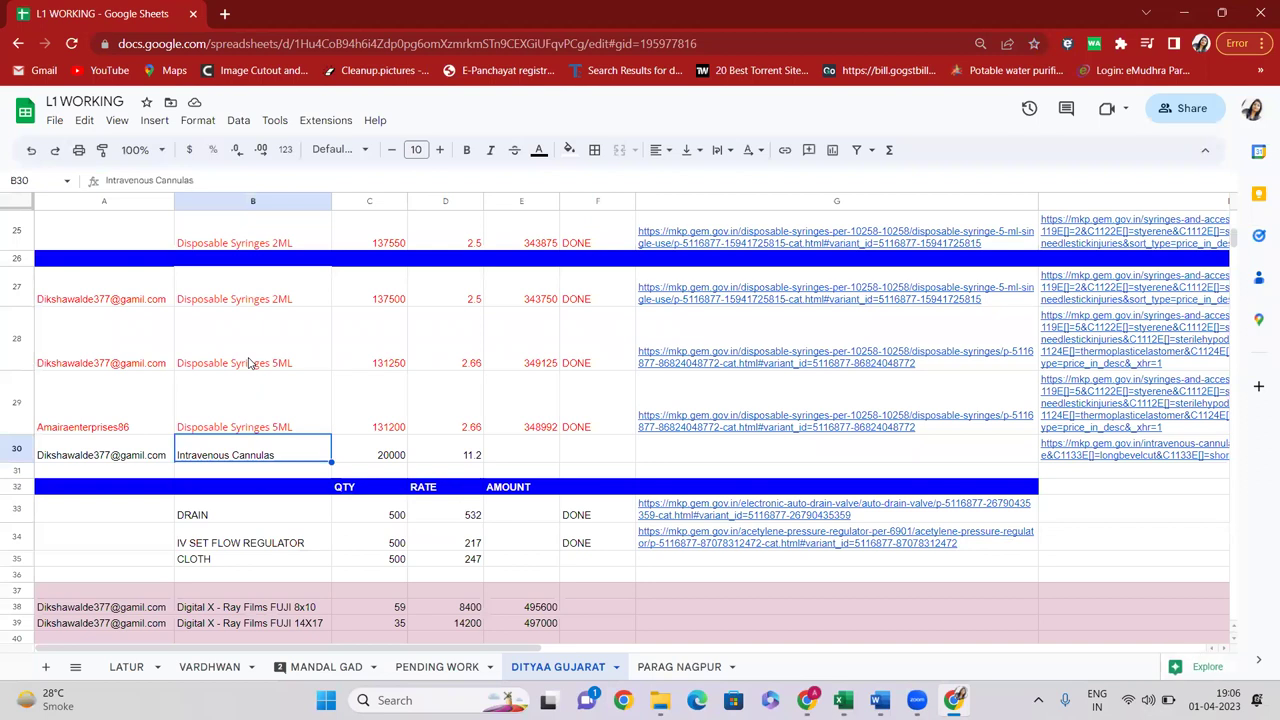
{"action": "key", "text": "Right"}
{"action": "key", "text": "Right"}
{"action": "key", "text": "Left"}
{"action": "key", "text": "Left"}
{"action": "key", "text": "Down"}
{"action": "key", "text": "Down"}
{"action": "key", "text": "Down"}
{"action": "key", "text": "Down"}
{"action": "key", "text": "Down"}
{"action": "key", "text": "Down"}
{"action": "key", "text": "Down"}
{"action": "key", "text": "Down"}
{"action": "key", "text": "Down"}
{"action": "key", "text": "Down"}
{"action": "key", "text": "Down"}
{"action": "key", "text": "Down"}
{"action": "key", "text": "Down"}
{"action": "key", "text": "Down"}
{"action": "key", "text": "Down"}
{"action": "key", "text": "Down"}
{"action": "key", "text": "Down"}
{"action": "key", "text": "Down"}
{"action": "key", "text": "Down"}
{"action": "key", "text": "Down"}
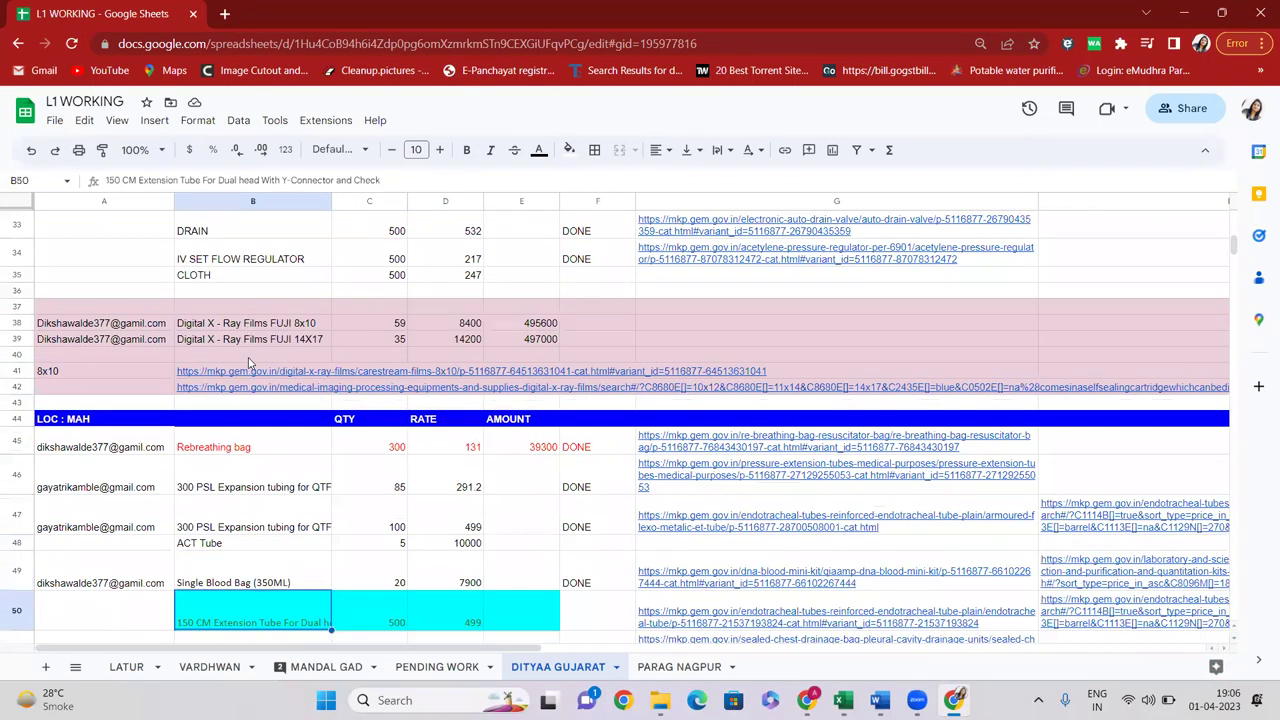
{"action": "left_click", "coordinate": [248, 326]}
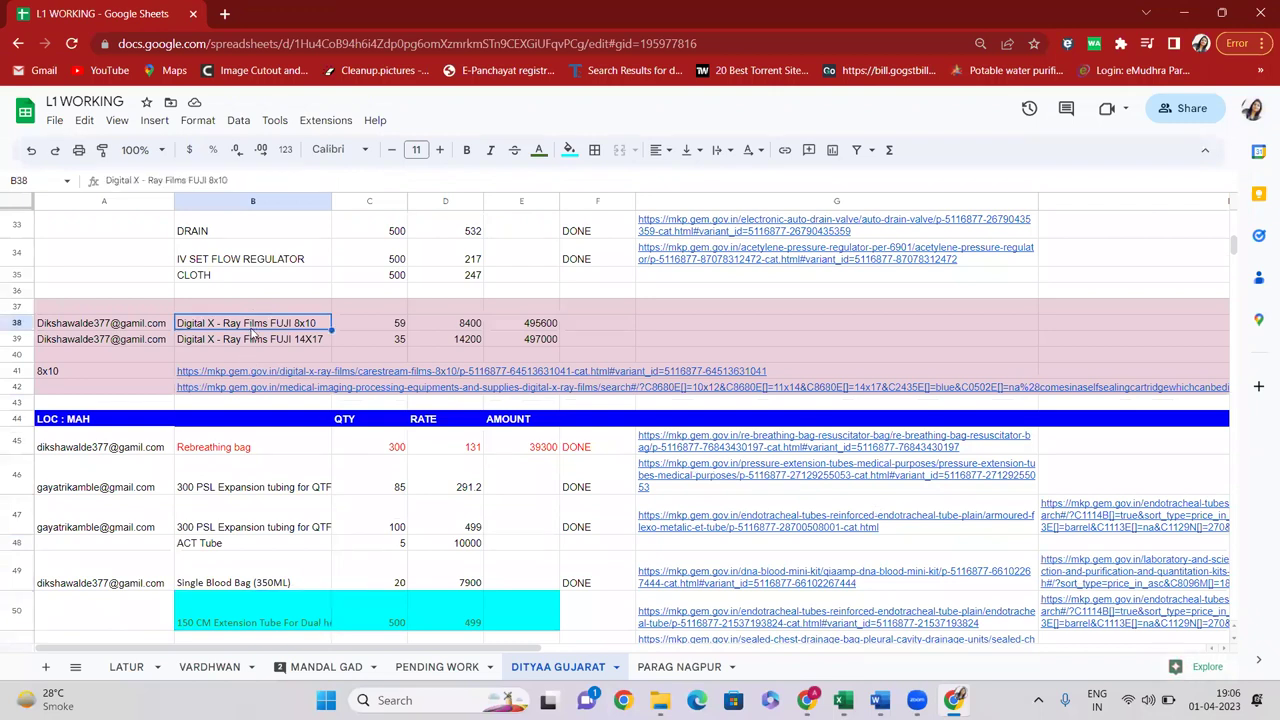
{"action": "scroll", "coordinate": [241, 349], "scroll_direction": "down", "scroll_amount": 1}
{"action": "left_click", "coordinate": [215, 346]}
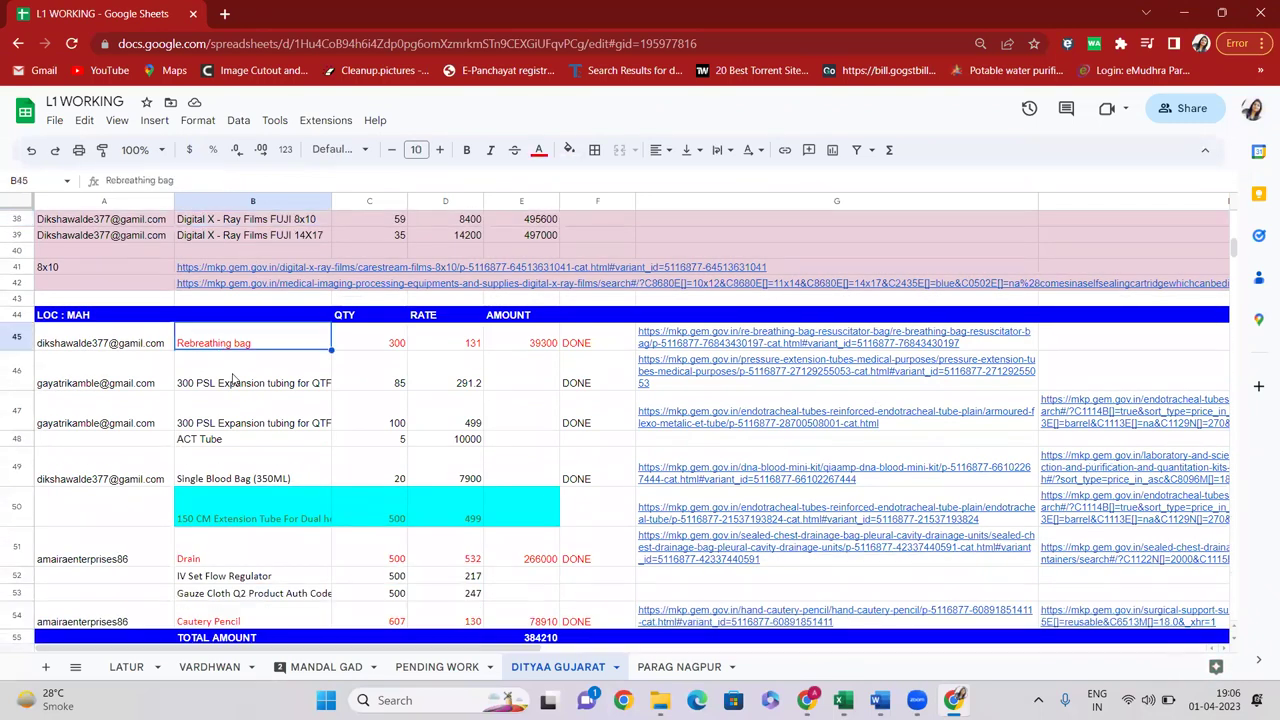
{"action": "left_click", "coordinate": [238, 384]}
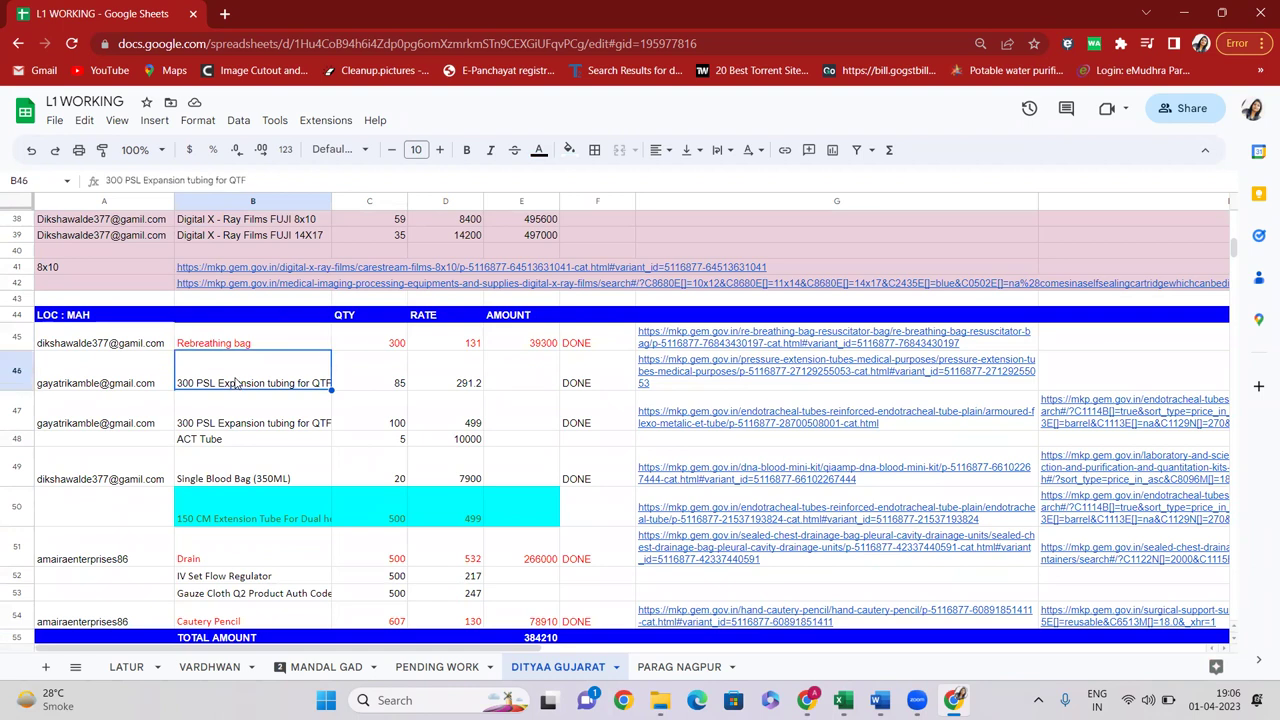
{"action": "scroll", "coordinate": [238, 384], "scroll_direction": "down", "scroll_amount": 1}
{"action": "left_click", "coordinate": [215, 388]}
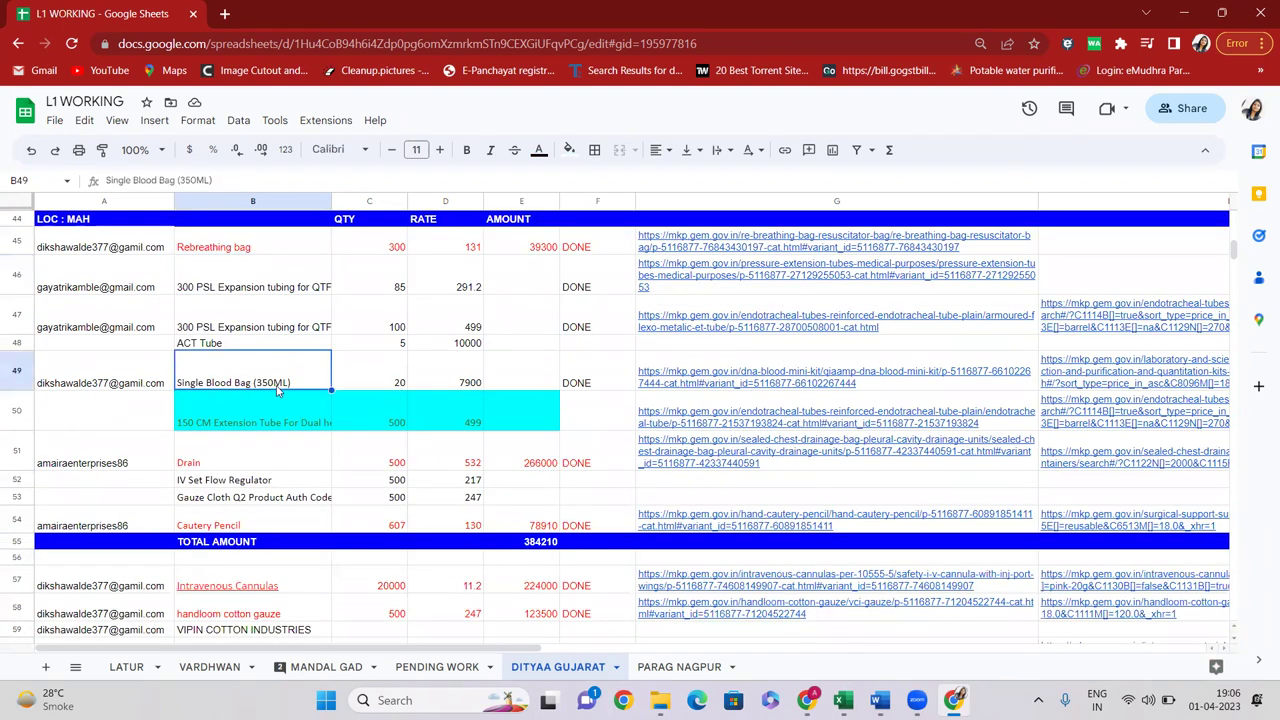
{"action": "scroll", "coordinate": [310, 418], "scroll_direction": "down", "scroll_amount": 2}
{"action": "left_click", "coordinate": [264, 342]}
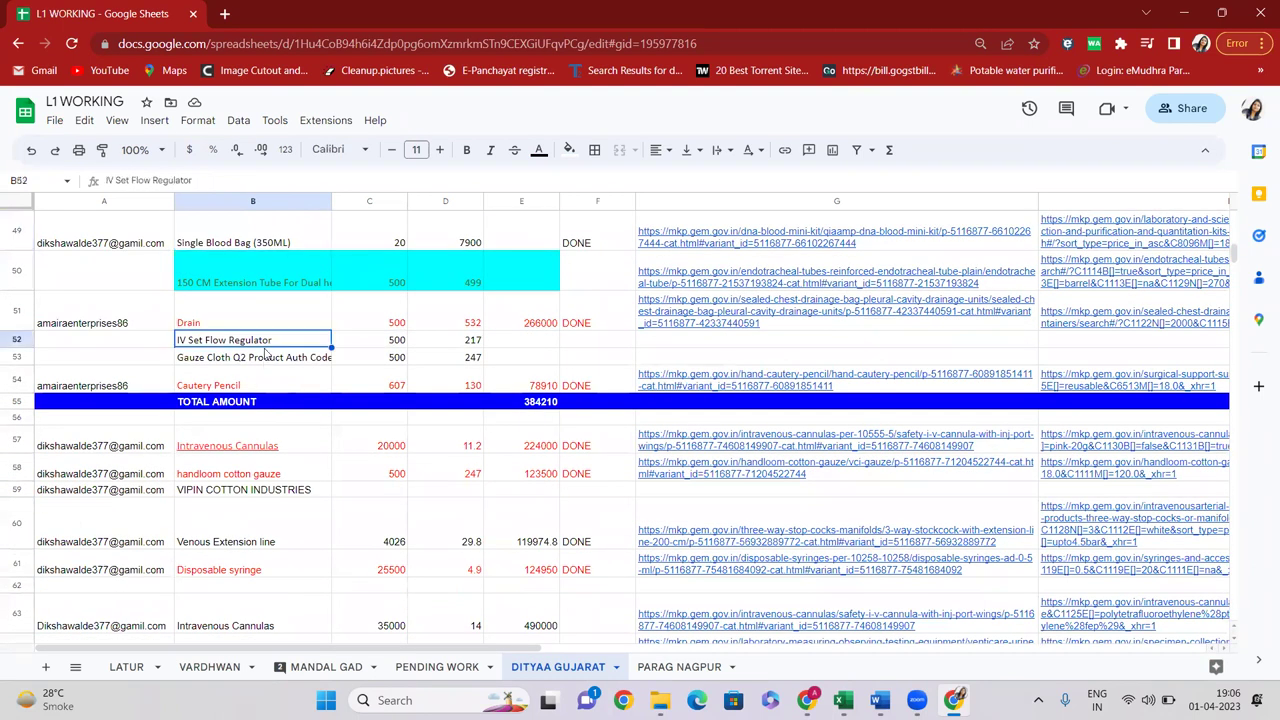
{"action": "scroll", "coordinate": [266, 346], "scroll_direction": "down", "scroll_amount": 2}
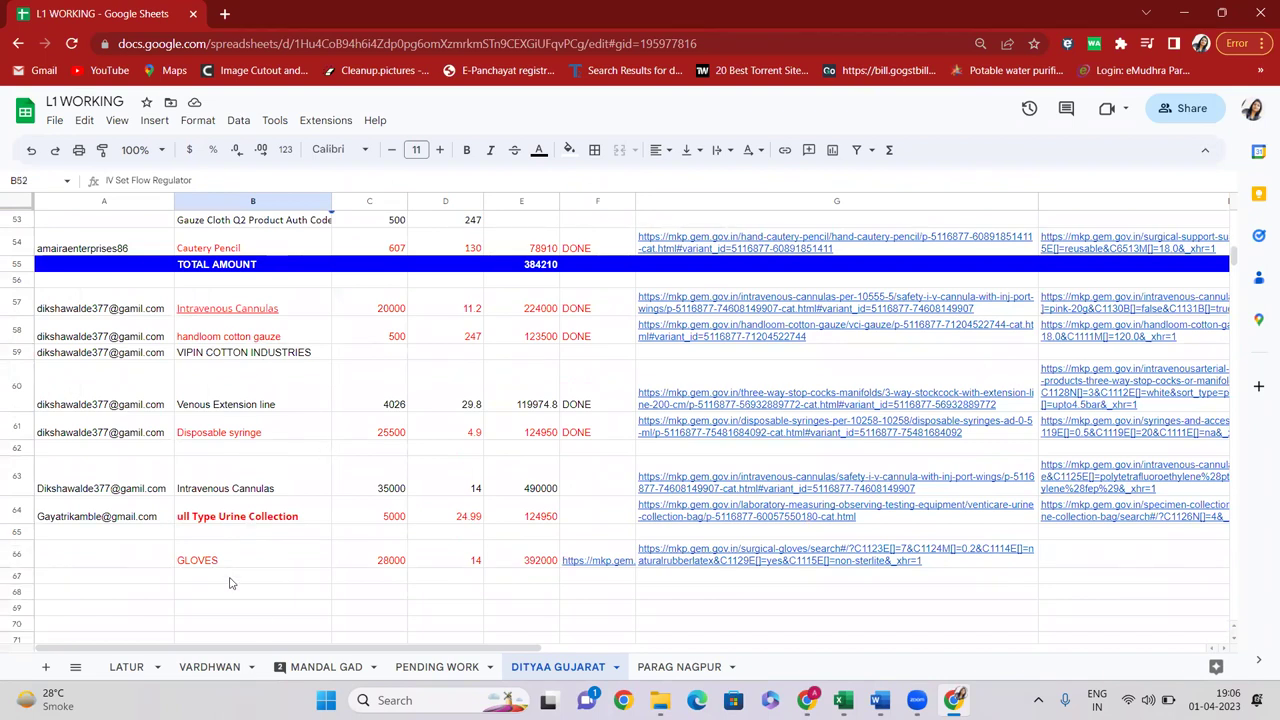
{"action": "left_click", "coordinate": [149, 551]}
{"action": "left_click", "coordinate": [214, 430]}
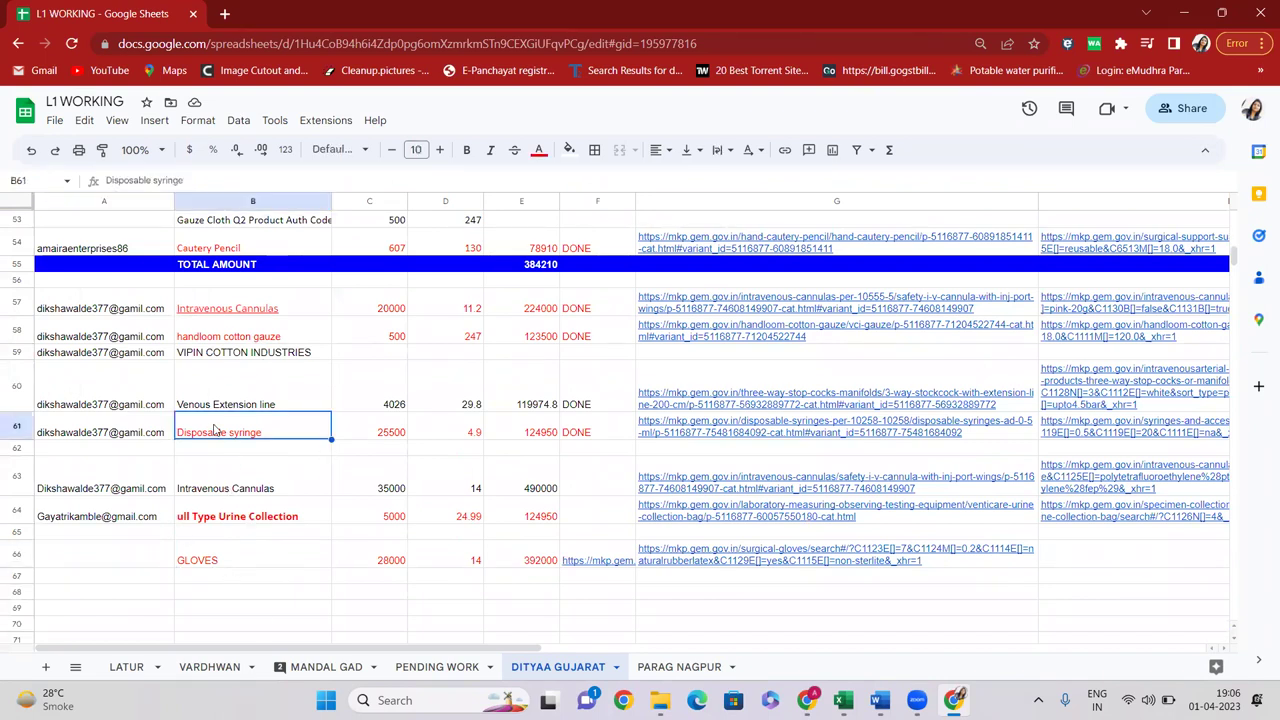
{"action": "scroll", "coordinate": [209, 424], "scroll_direction": "up", "scroll_amount": 1}
{"action": "left_click", "coordinate": [210, 413]}
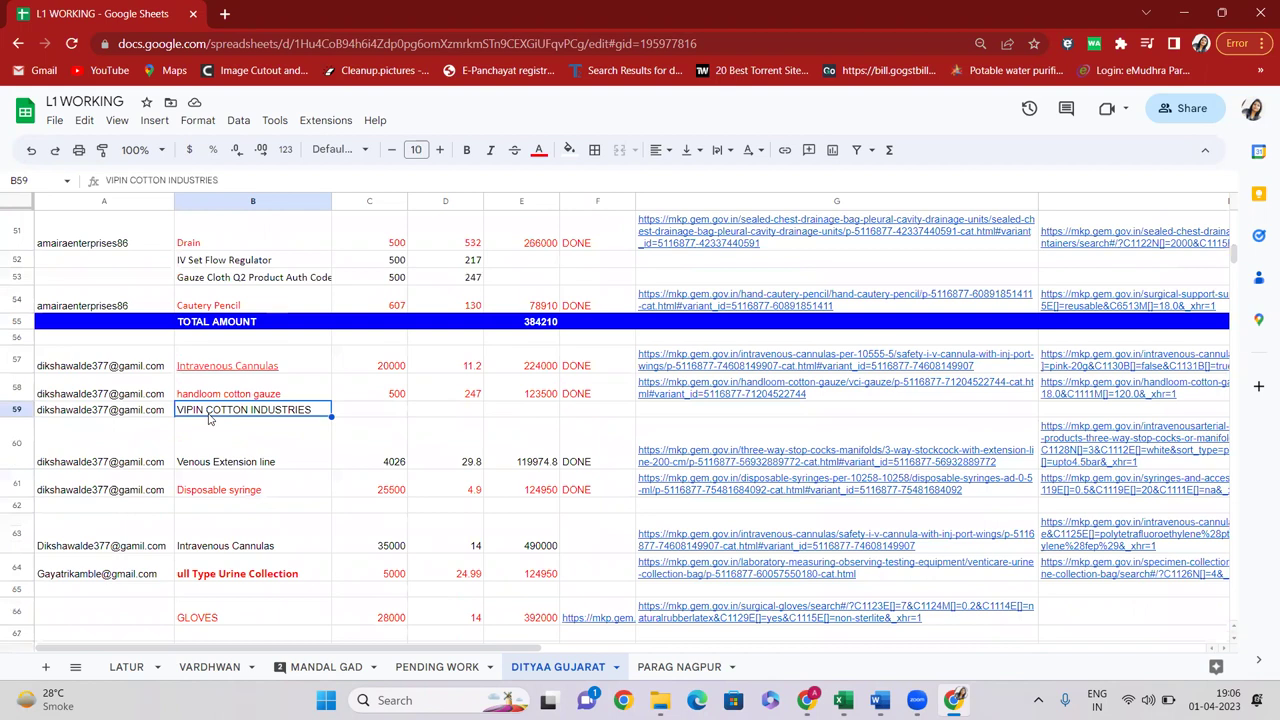
{"action": "left_click", "coordinate": [224, 13]}
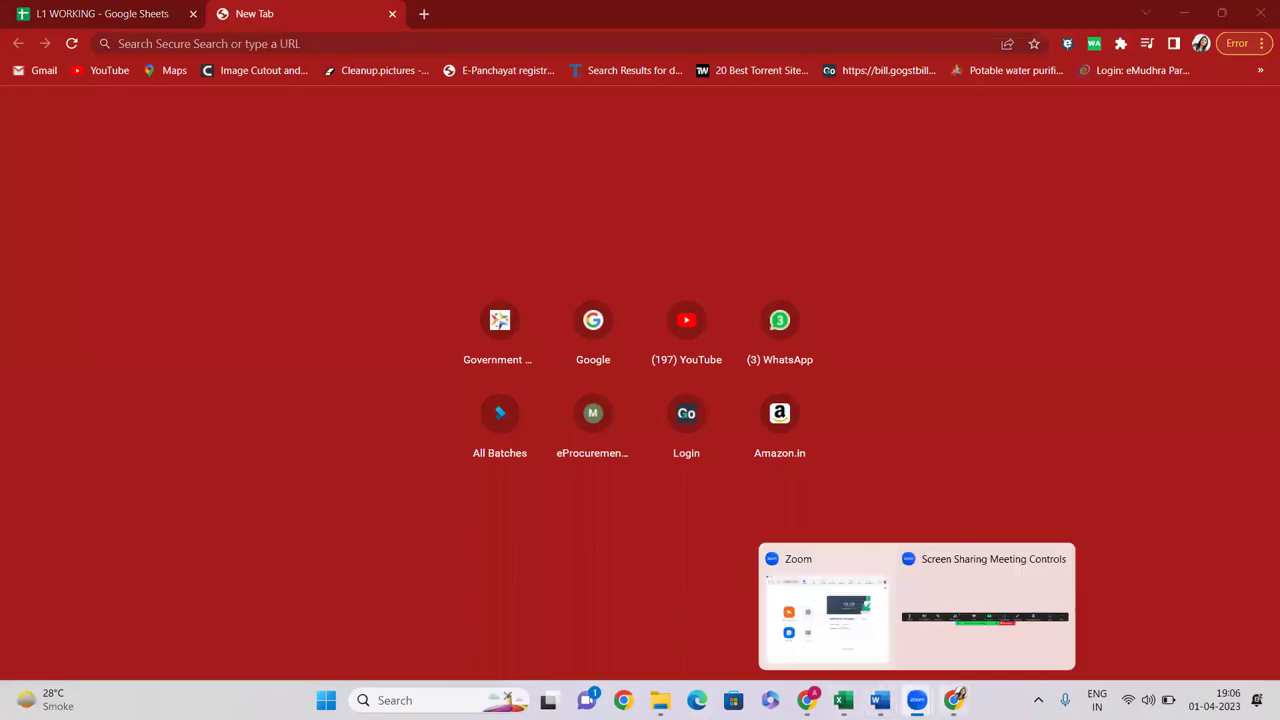
Bring the other Chrome window forward and show the 'Buy Century A4 Size' GeM tab
{"action": "left_click", "coordinate": [953, 700]}
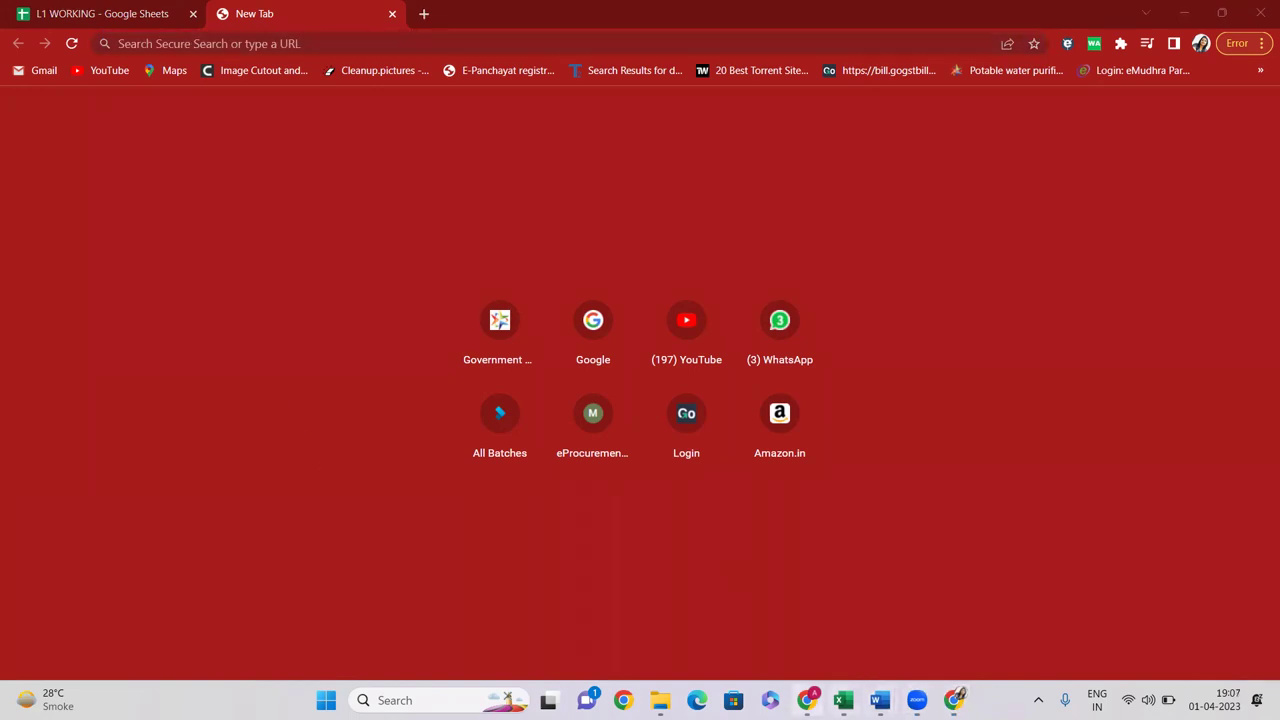
{"action": "left_click", "coordinate": [806, 700]}
{"action": "left_click", "coordinate": [305, 13]}
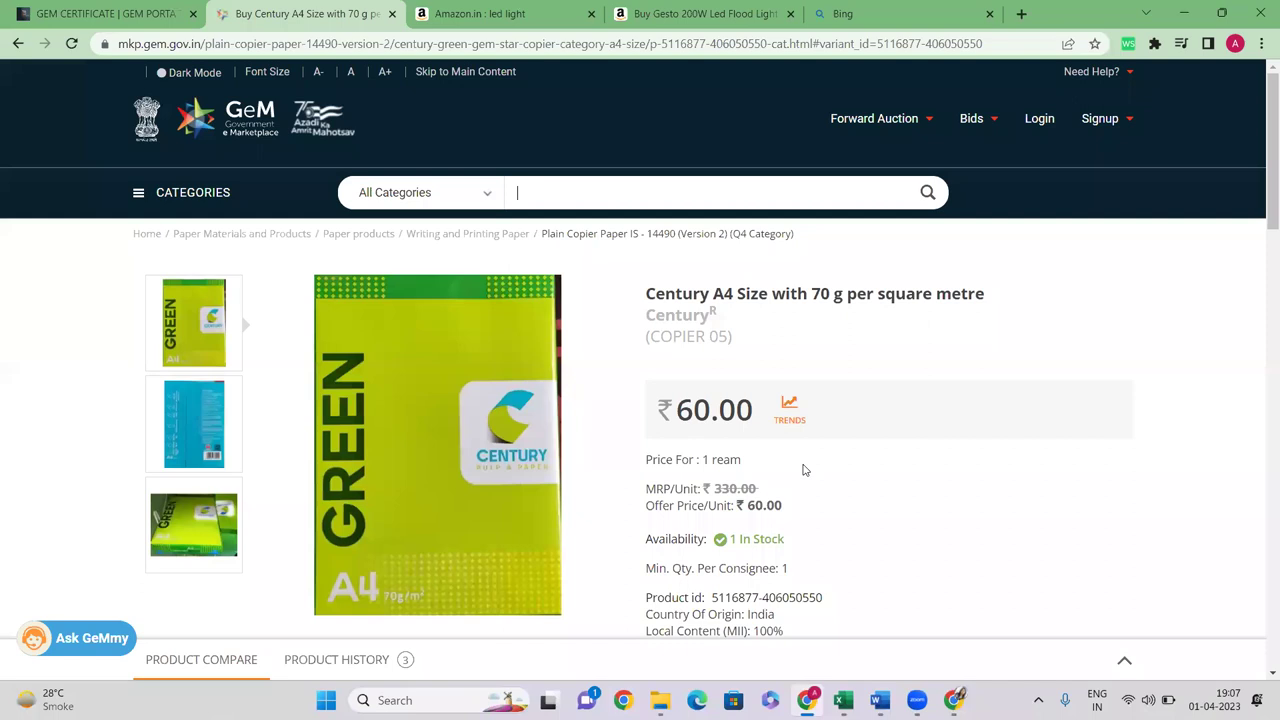
Highlight the BIS marked and CM/L number details, then switch to the other Chrome window
{"action": "scroll", "coordinate": [743, 263], "scroll_direction": "down", "scroll_amount": 2}
{"action": "scroll", "coordinate": [623, 257], "scroll_direction": "up", "scroll_amount": 2}
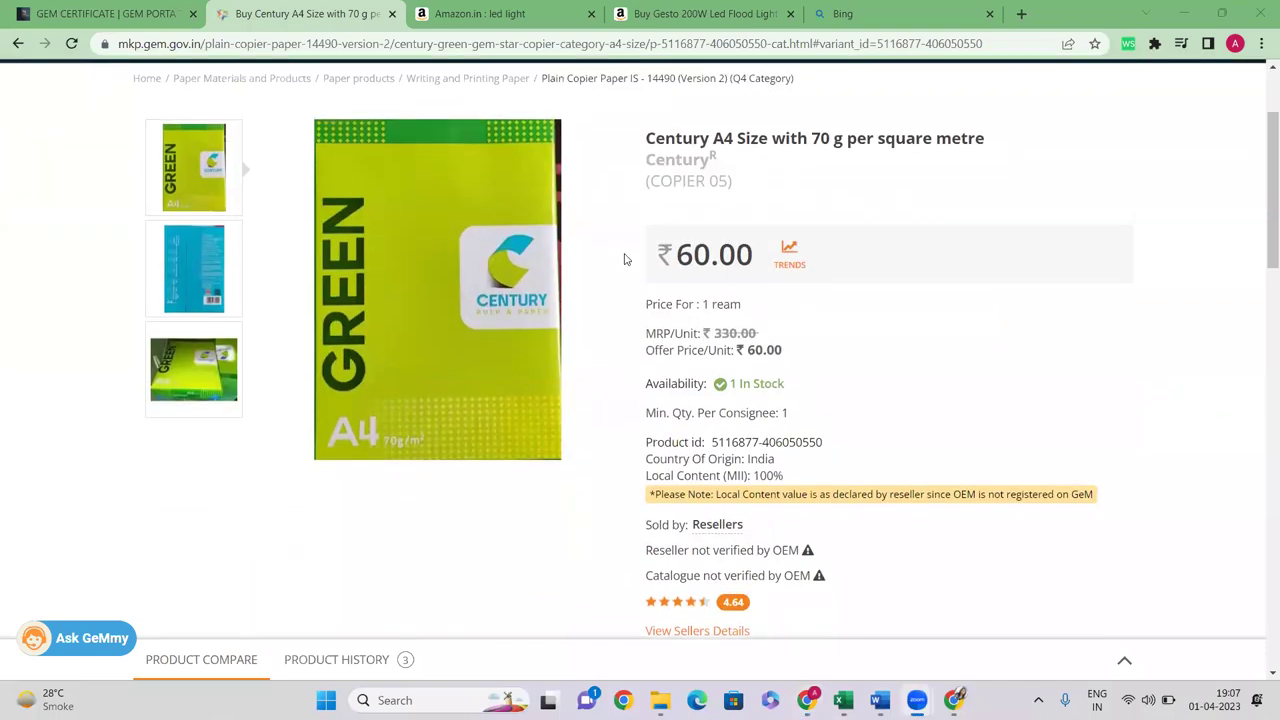
{"action": "scroll", "coordinate": [826, 403], "scroll_direction": "down", "scroll_amount": 15}
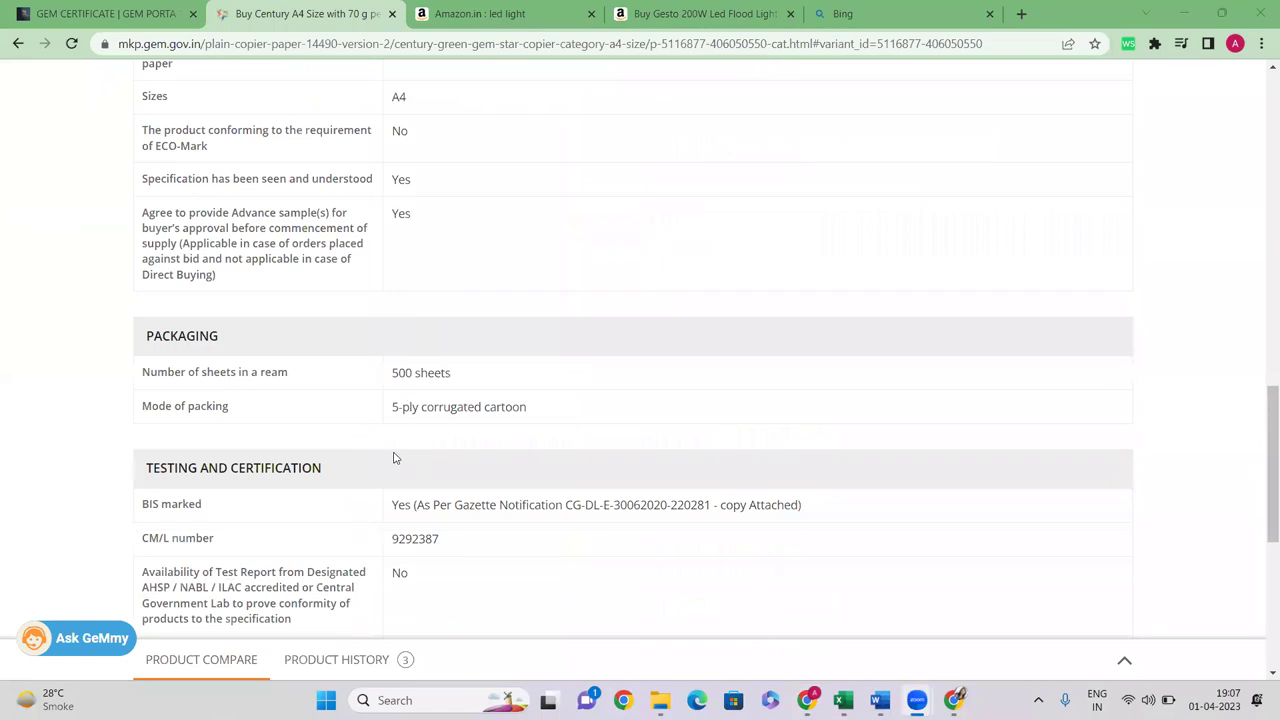
{"action": "left_click_drag", "start_coordinate": [393, 504], "coordinate": [851, 514]}
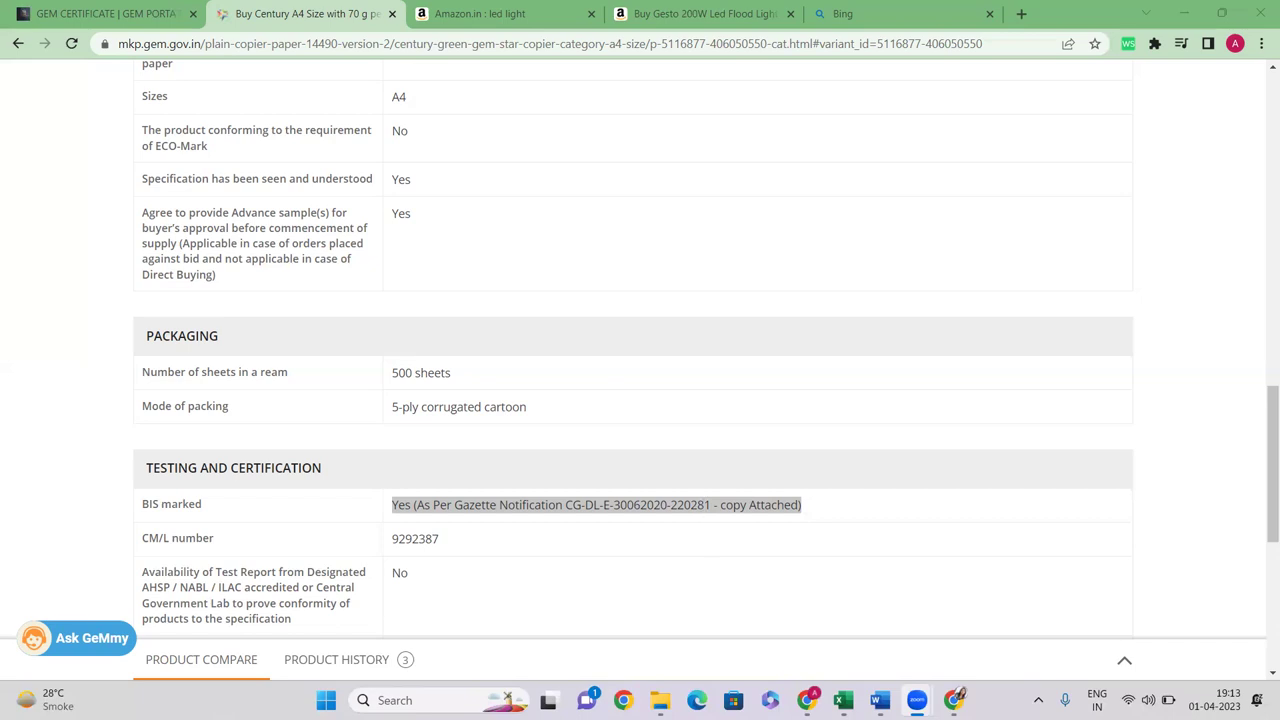
{"action": "key", "text": "alt+Tab"}
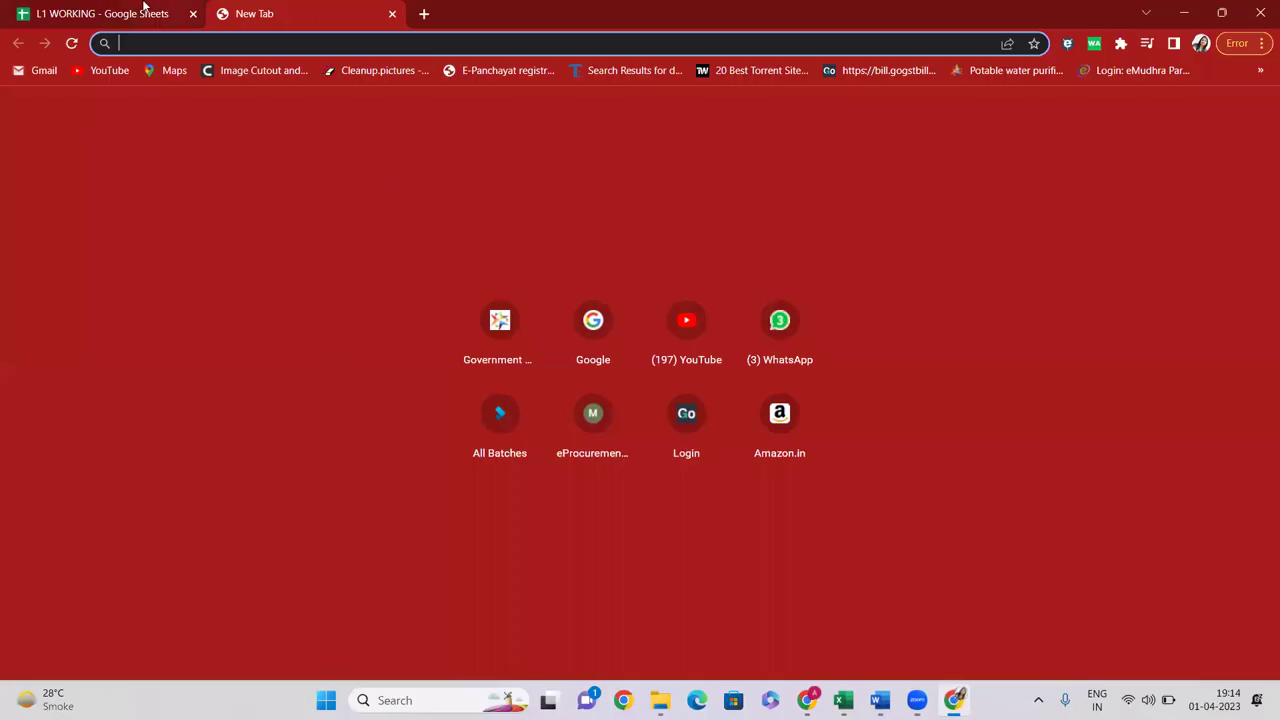
In the L1 WORKING spreadsheet, commit the GeM search link in cell H4
{"action": "left_click", "coordinate": [146, 8]}
{"action": "left_click", "coordinate": [230, 366]}
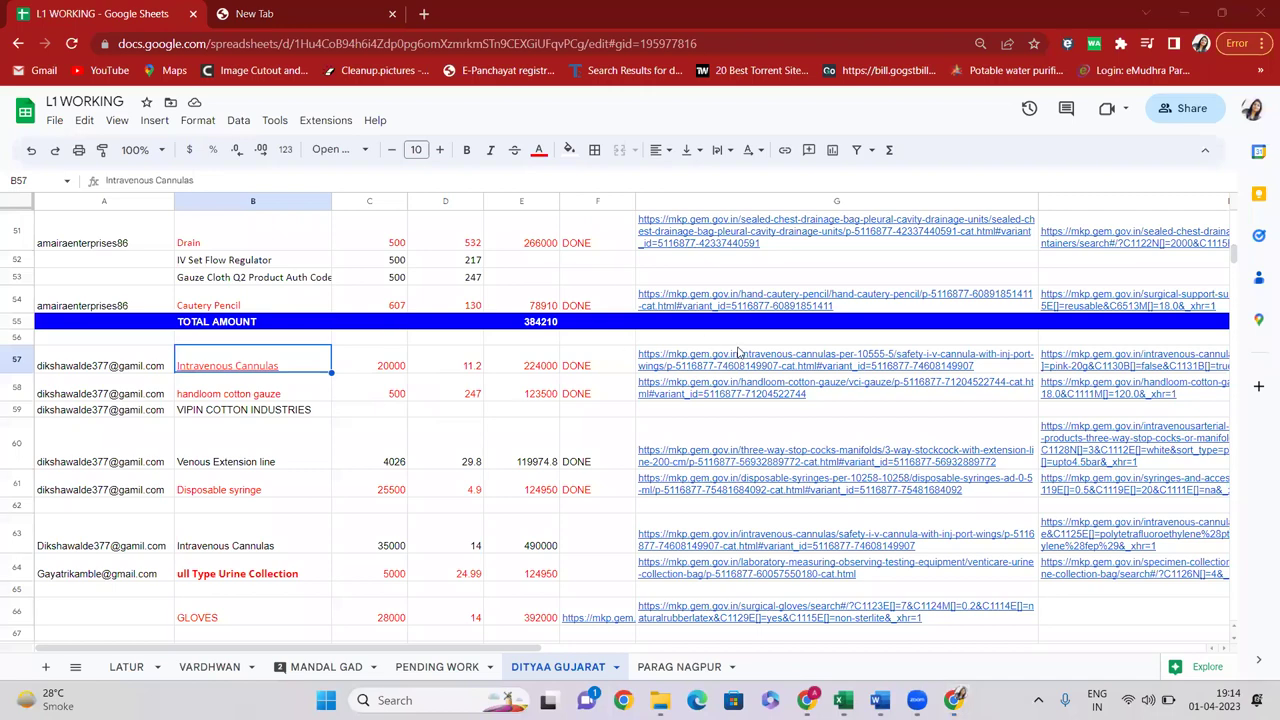
{"action": "scroll", "coordinate": [384, 336], "scroll_direction": "up", "scroll_amount": 15}
{"action": "scroll", "coordinate": [830, 321], "scroll_direction": "up", "scroll_amount": 3}
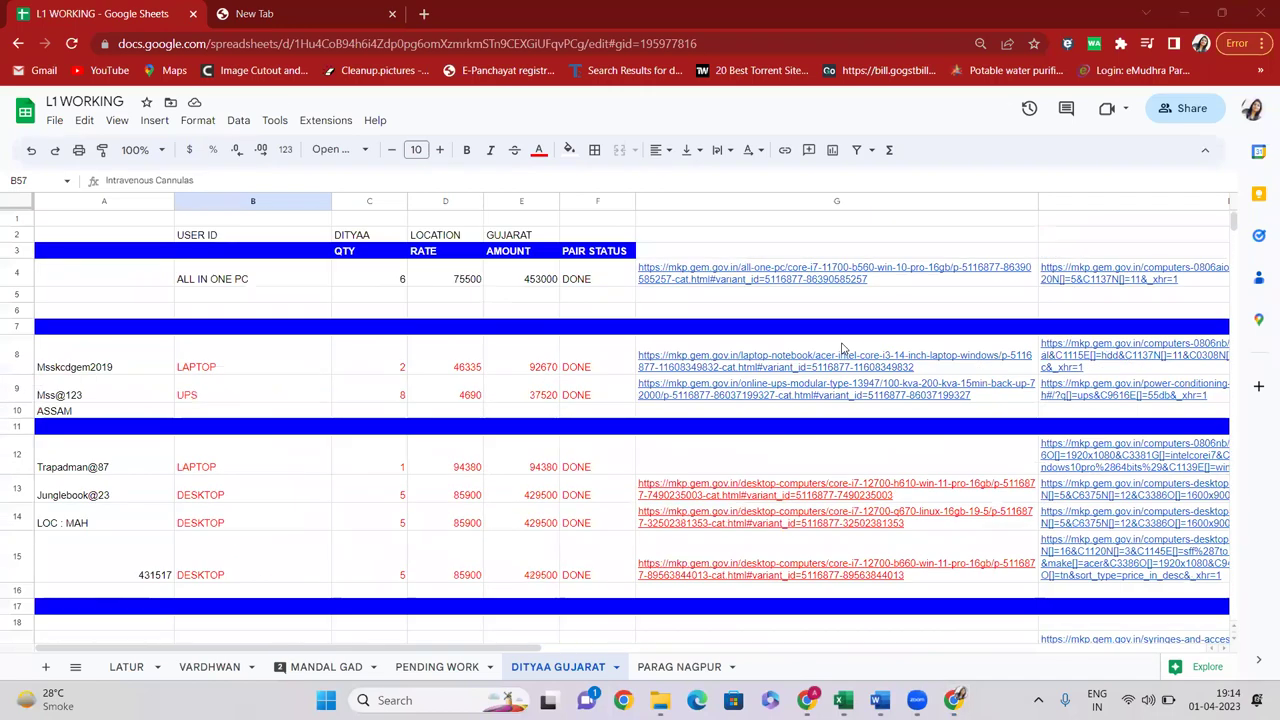
{"action": "left_click", "coordinate": [792, 240]}
{"action": "key", "text": "Right"}
{"action": "key", "text": "Down"}
{"action": "key", "text": "Down"}
{"action": "key", "text": "Left"}
{"action": "key", "text": "Left"}
{"action": "key", "text": "Left"}
{"action": "key", "text": "Left"}
{"action": "key", "text": "Left"}
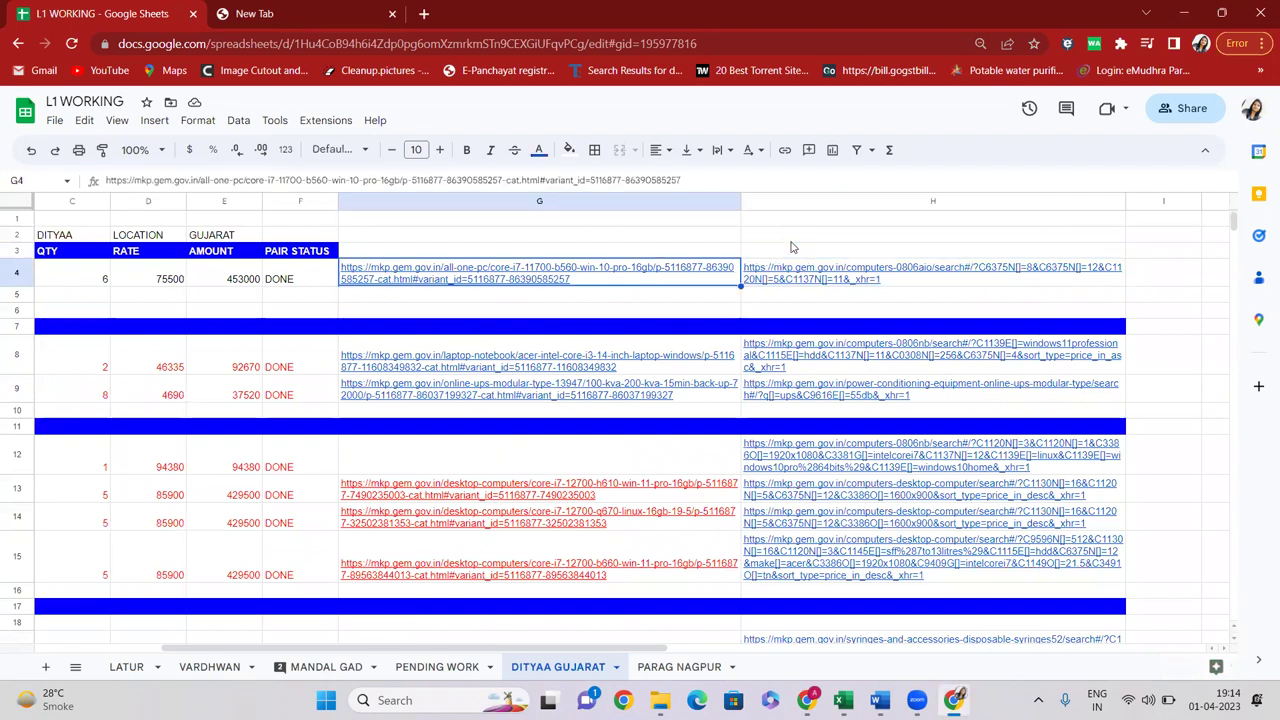
{"action": "key", "text": "Right"}
{"action": "key", "text": "Right"}
{"action": "key", "text": "Right"}
{"action": "key", "text": "Right"}
{"action": "key", "text": "Right"}
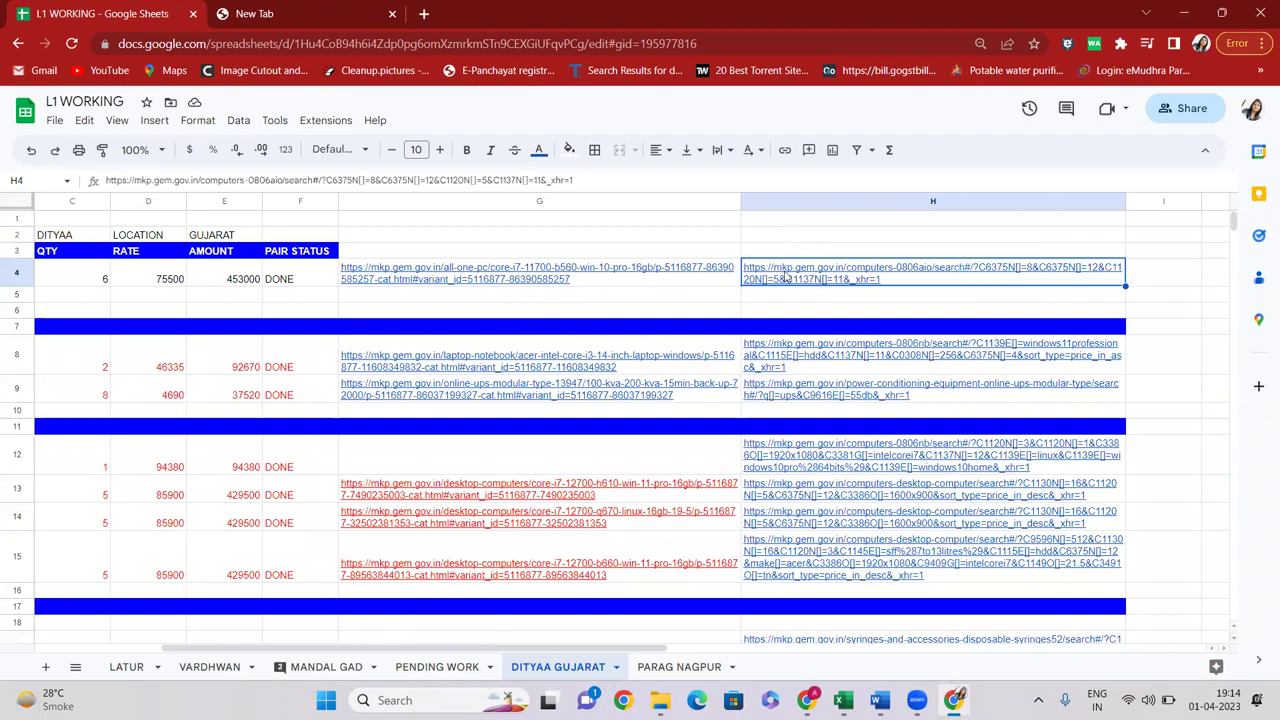
{"action": "key", "text": "Return"}
{"action": "key", "text": "ctrl+a"}
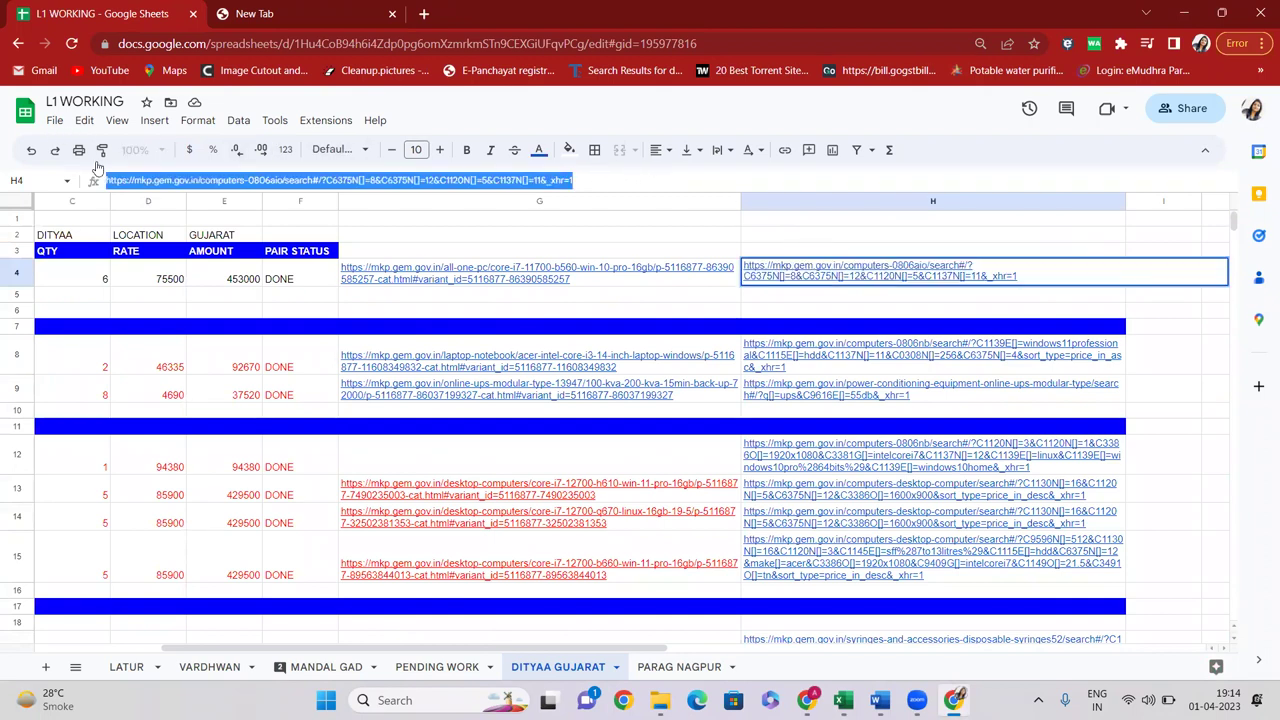
{"action": "left_click", "coordinate": [229, 298]}
Review the rows of the DITYAA GUJARAT sheet, then restore the Chrome window to a smaller size
{"action": "key", "text": "Left"}
{"action": "key", "text": "Left"}
{"action": "key", "text": "Left"}
{"action": "key", "text": "Left"}
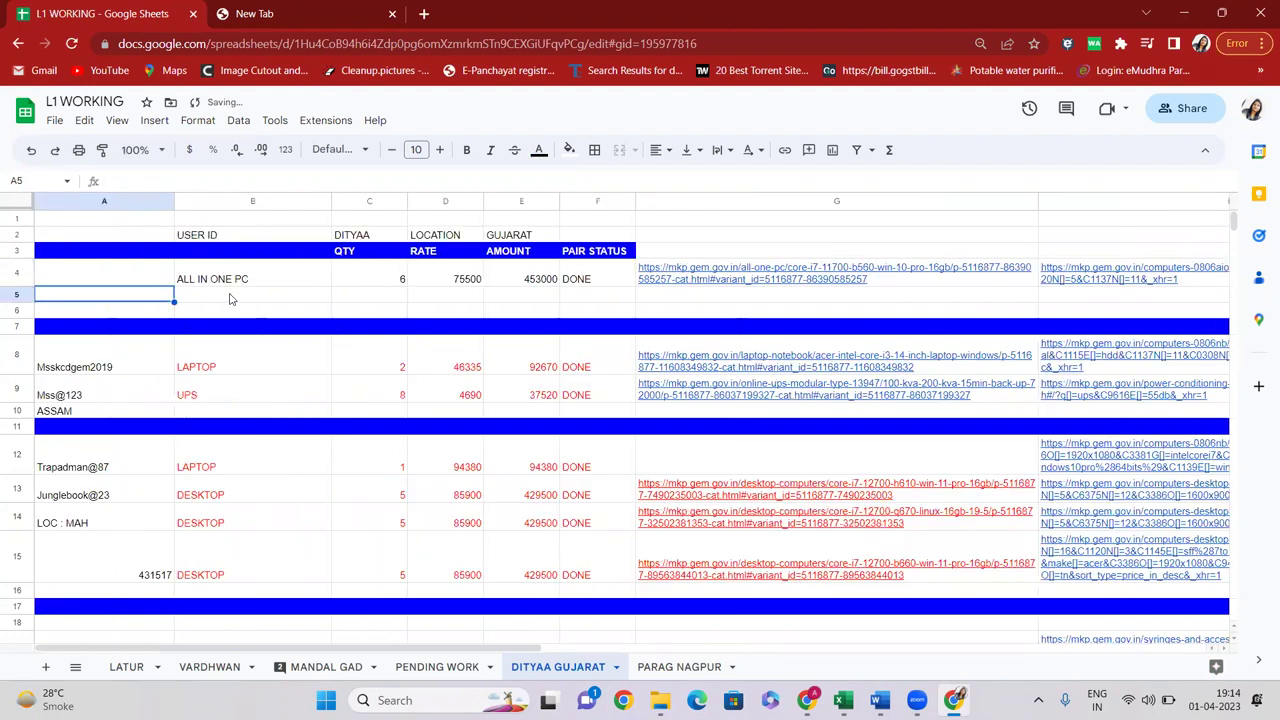
{"action": "key", "text": "Down"}
{"action": "key", "text": "Down"}
{"action": "key", "text": "Down"}
{"action": "key", "text": "Right"}
{"action": "key", "text": "Right"}
{"action": "key", "text": "Right"}
{"action": "key", "text": "Right"}
{"action": "key", "text": "Right"}
{"action": "key", "text": "Right"}
{"action": "key", "text": "Right"}
{"action": "key", "text": "Right"}
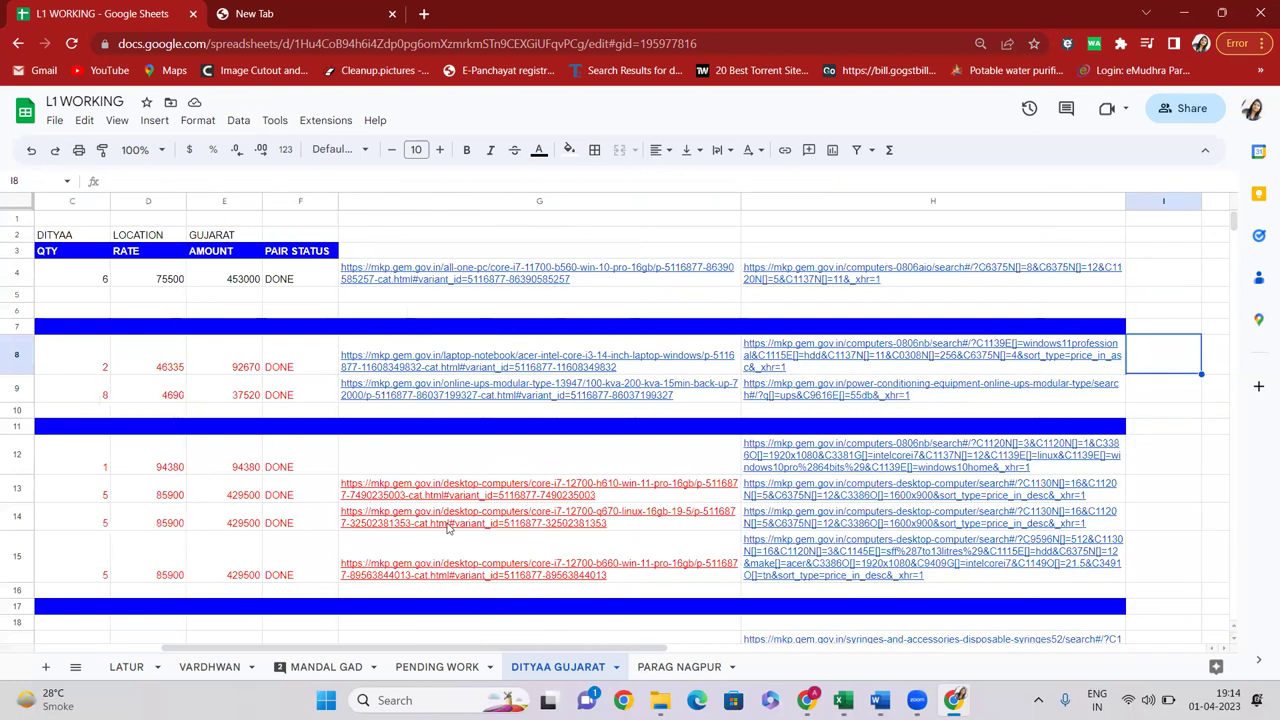
{"action": "mouse_move", "coordinate": [448, 528]}
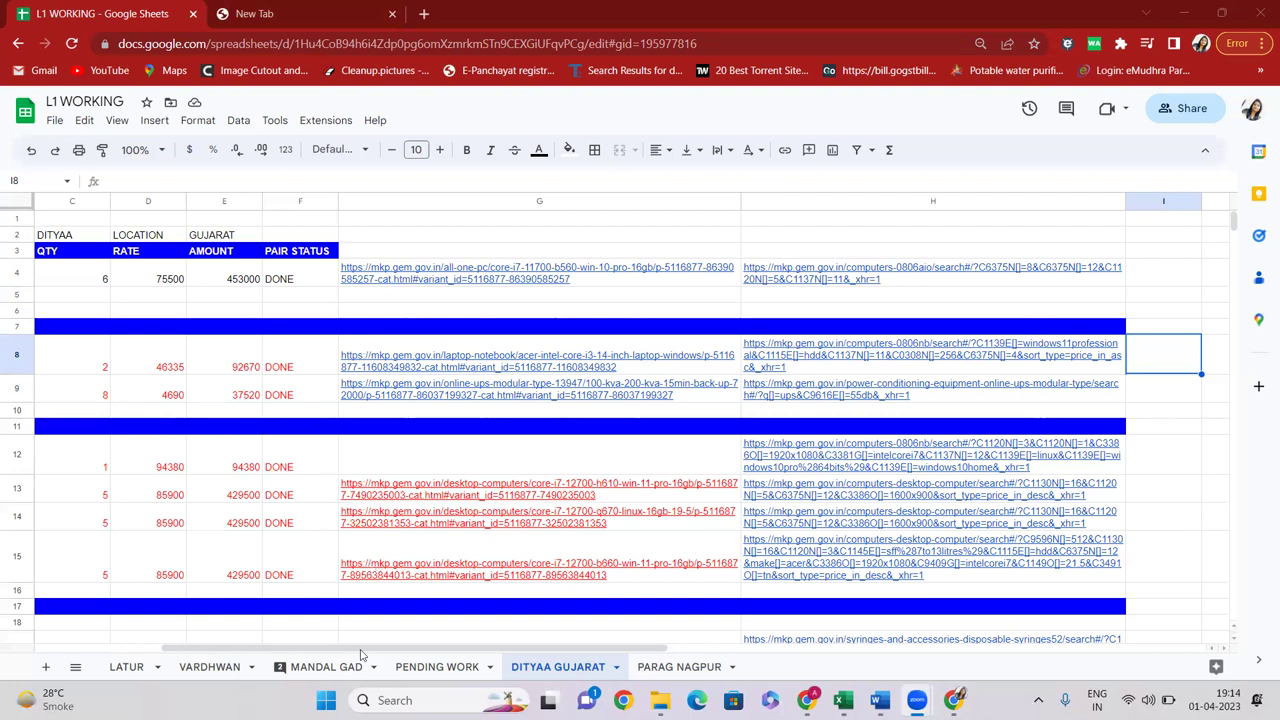
{"action": "left_click_drag", "start_coordinate": [361, 650], "coordinate": [189, 499]}
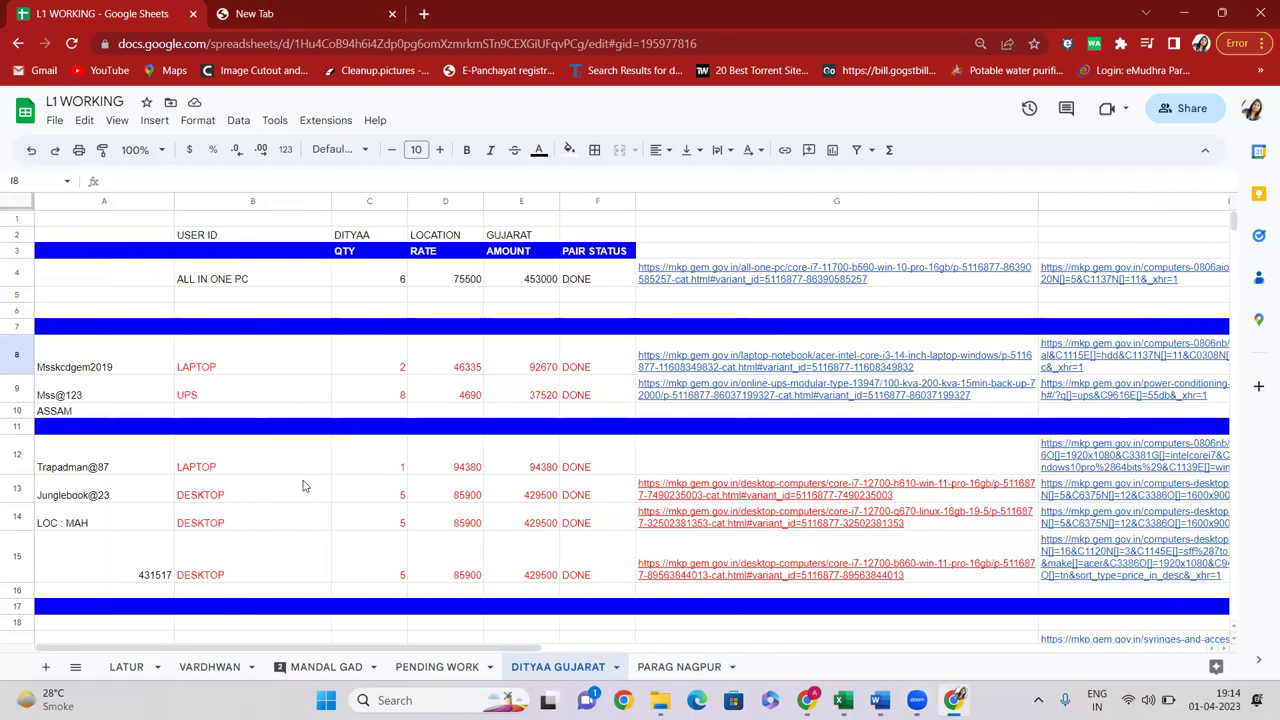
{"action": "scroll", "coordinate": [304, 486], "scroll_direction": "down", "scroll_amount": 5}
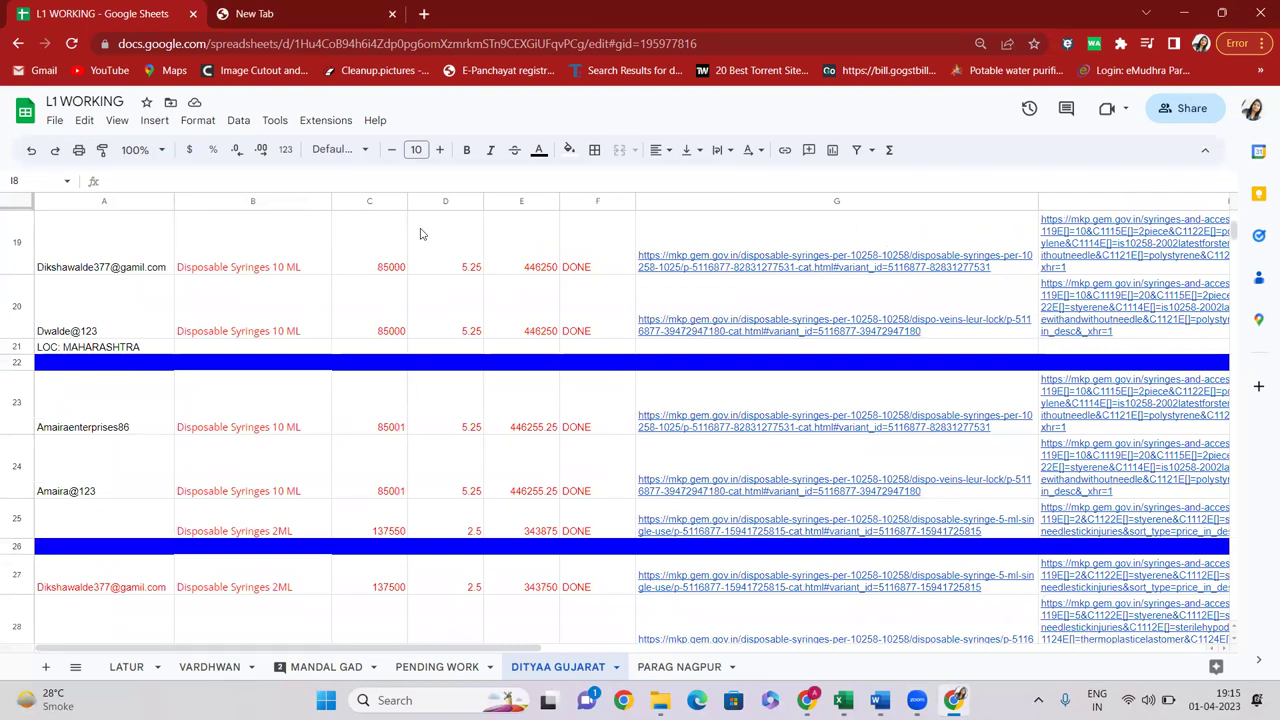
{"action": "scroll", "coordinate": [311, 380], "scroll_direction": "down", "scroll_amount": 15}
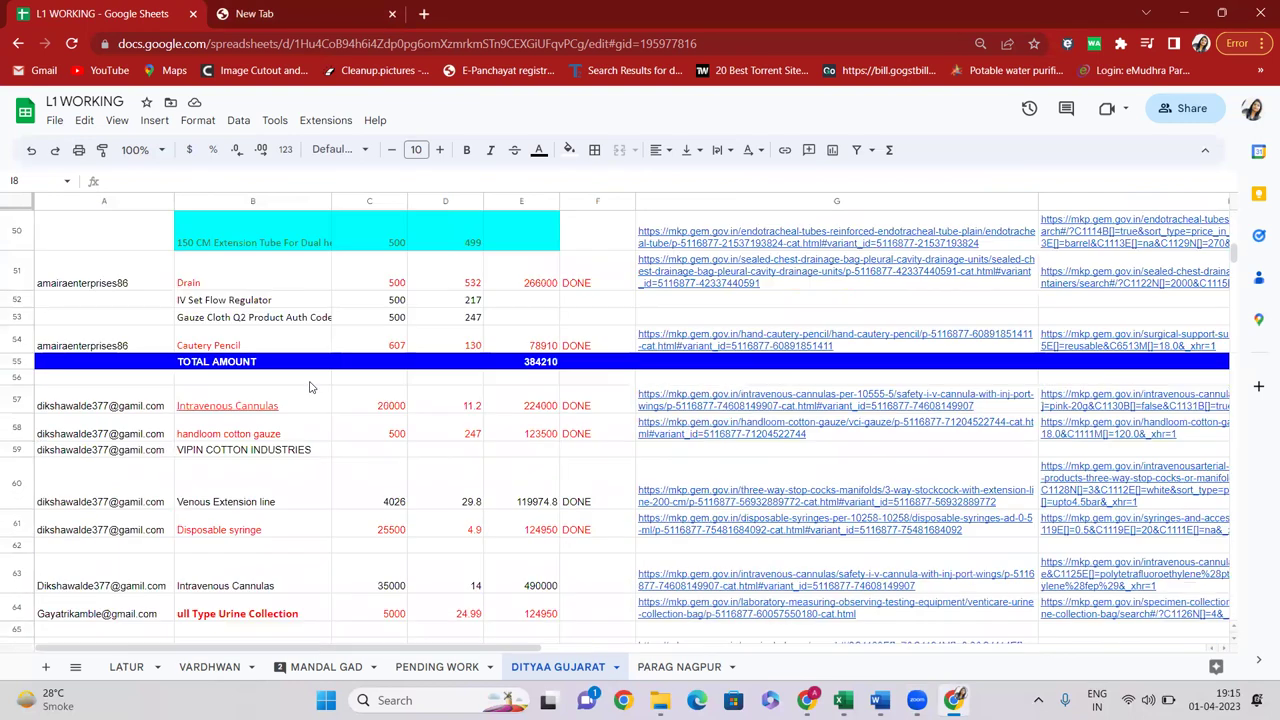
{"action": "scroll", "coordinate": [316, 395], "scroll_direction": "up", "scroll_amount": 1}
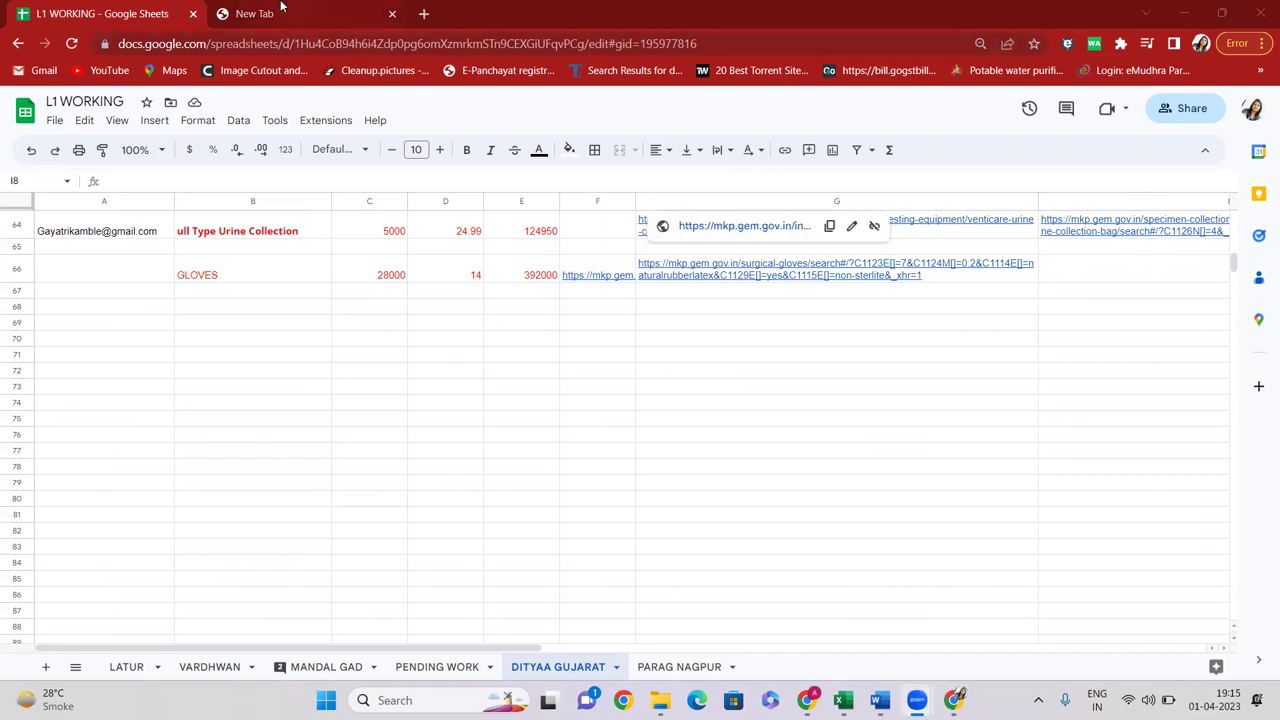
{"action": "double_click", "coordinate": [460, 14]}
Switch to the 'Buy Century A4 Size' GeM tab and scroll to the top of the page
{"action": "left_click", "coordinate": [450, 12]}
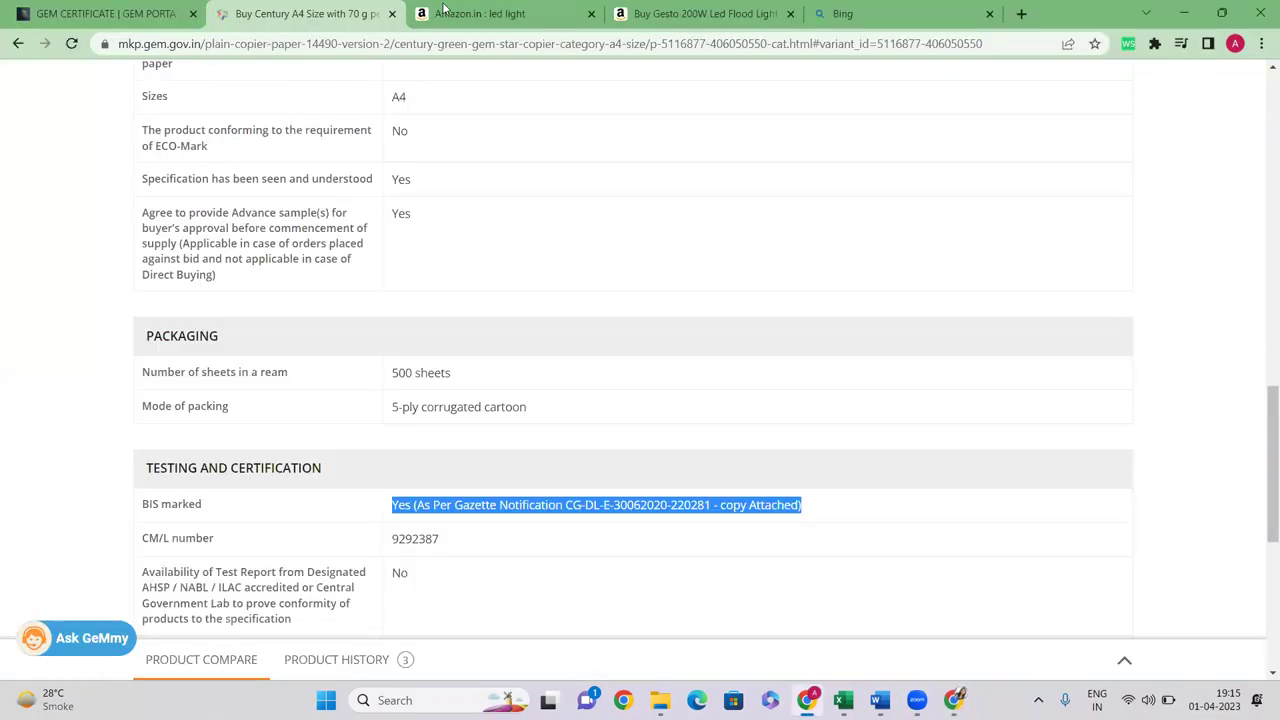
{"action": "left_click", "coordinate": [450, 12]}
{"action": "left_click", "coordinate": [250, 8]}
{"action": "scroll", "coordinate": [837, 98], "scroll_direction": "up", "scroll_amount": 15}
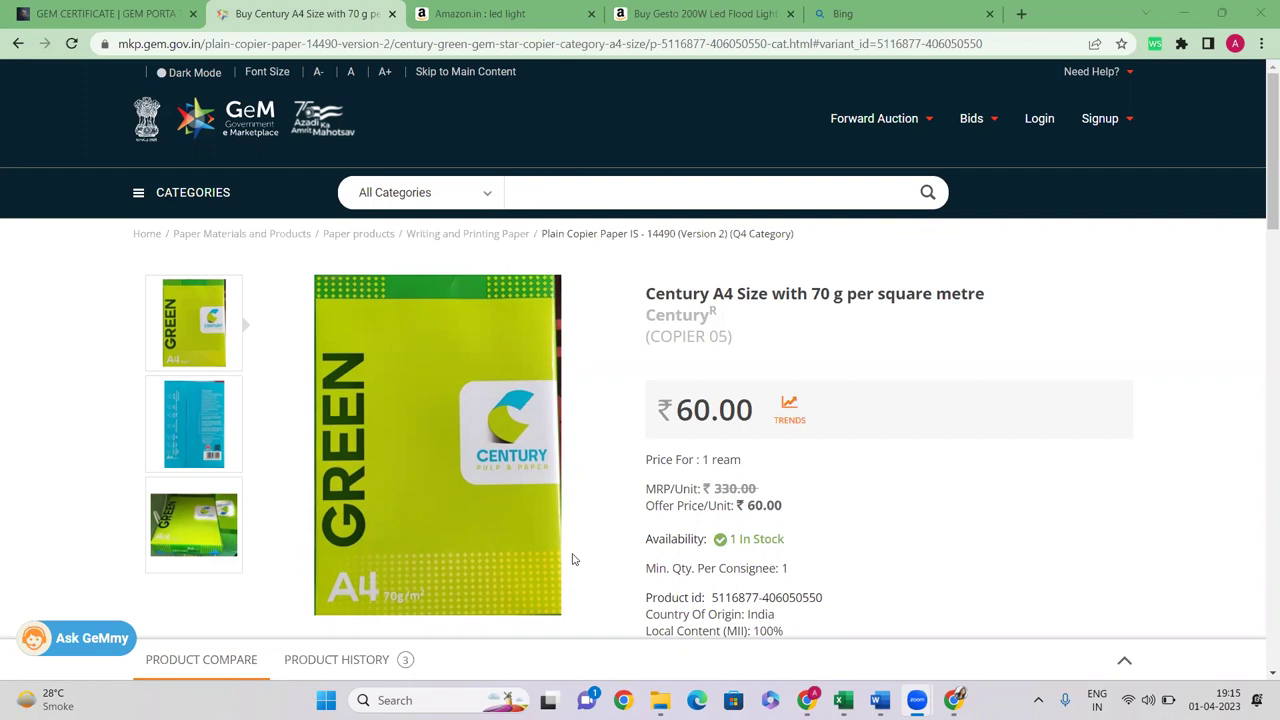
Select the breadcrumb category 'Plain Copier Paper IS - 14490 (Version 2) (Q4 Category)' instead of the title
{"action": "left_click_drag", "start_coordinate": [652, 294], "coordinate": [1003, 298]}
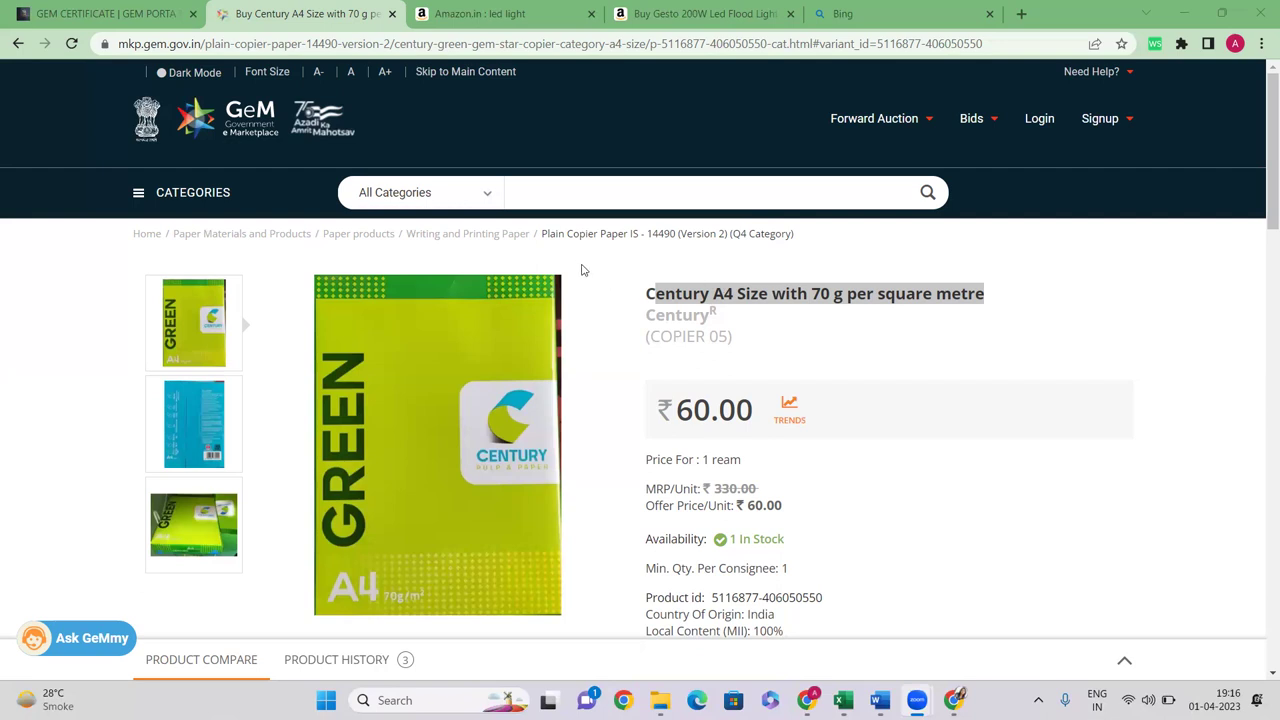
{"action": "left_click", "coordinate": [552, 238]}
{"action": "left_click_drag", "start_coordinate": [552, 238], "coordinate": [818, 240]}
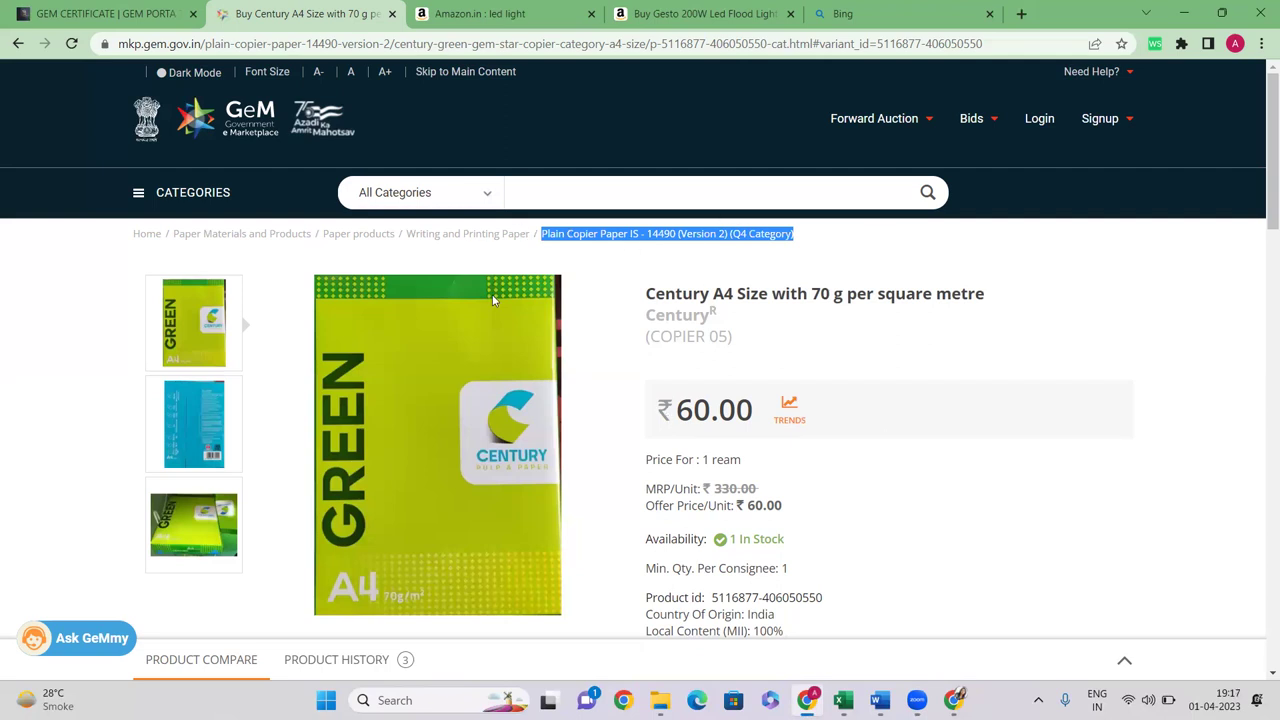
{"action": "scroll", "coordinate": [798, 347], "scroll_direction": "down", "scroll_amount": 1}
Highlight the brand name Century beneath the Century A4 product title
{"action": "scroll", "coordinate": [798, 347], "scroll_direction": "up", "scroll_amount": 1}
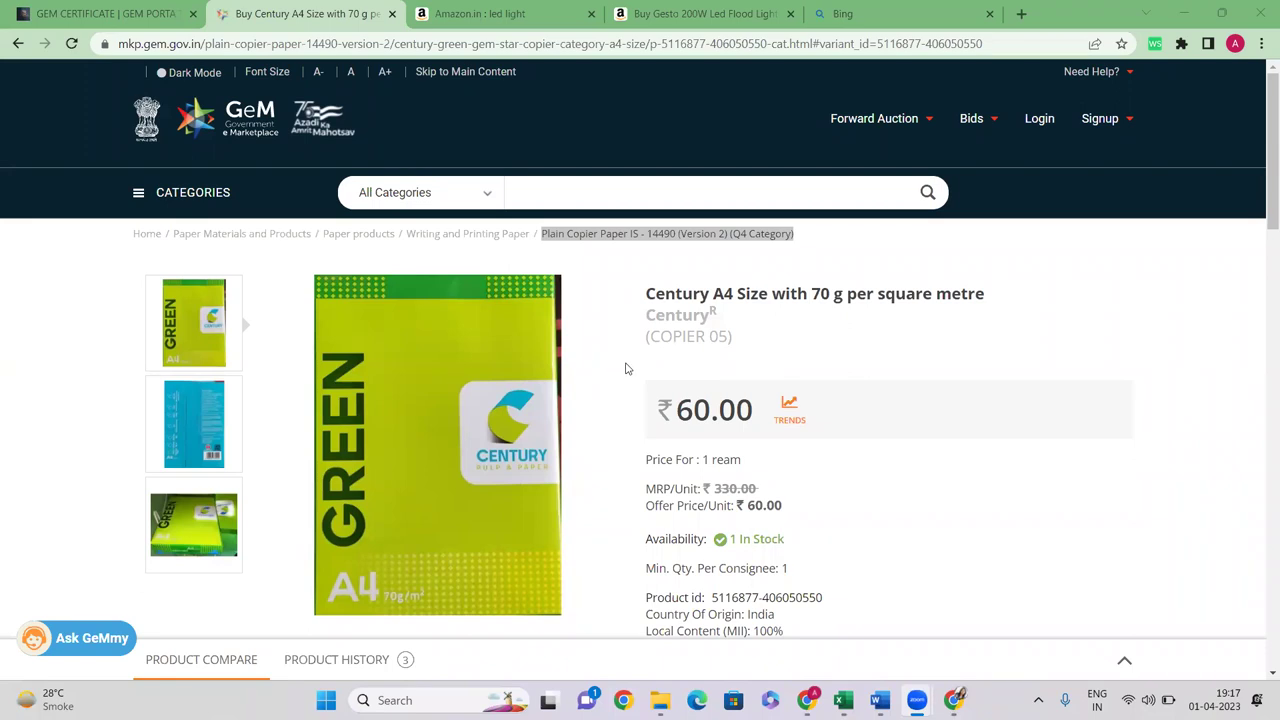
{"action": "left_click_drag", "start_coordinate": [657, 316], "coordinate": [700, 318]}
{"action": "left_click", "coordinate": [698, 319]}
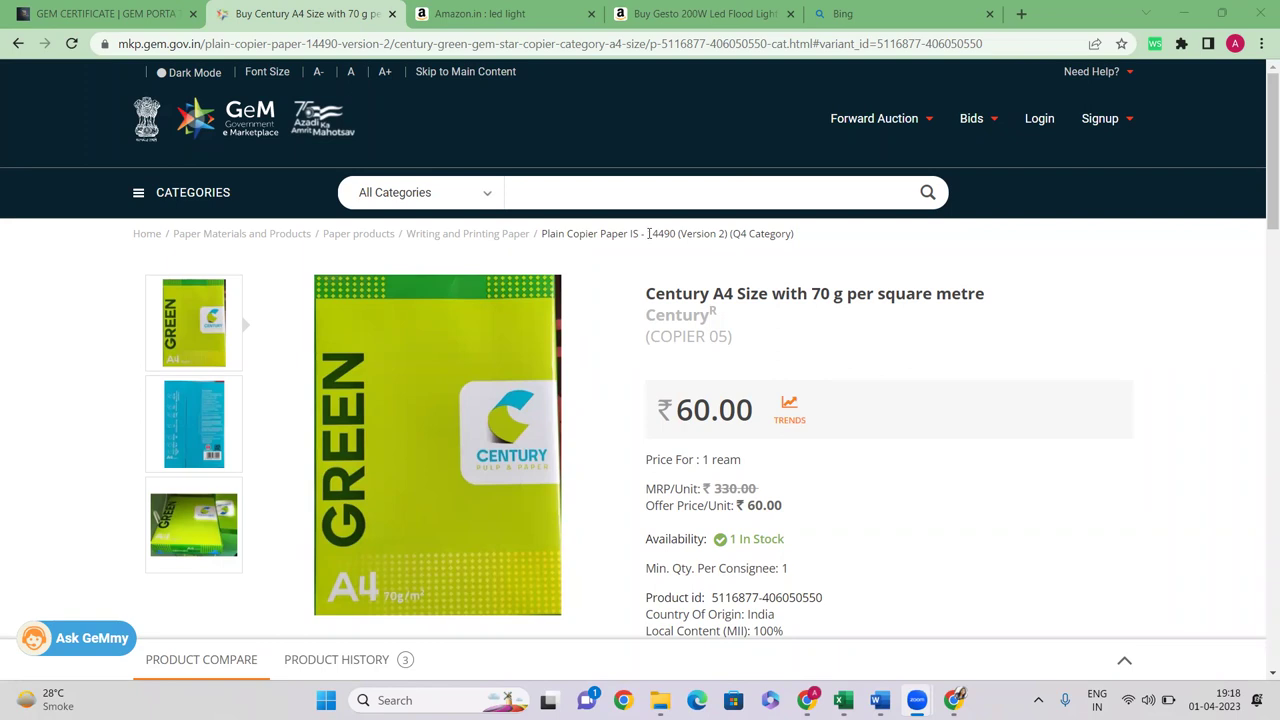
{"action": "left_click_drag", "start_coordinate": [640, 324], "coordinate": [706, 316]}
Select the BIS specification and CM/L number 9292387, then return to the Plain Copier Paper category listing
{"action": "scroll", "coordinate": [463, 423], "scroll_direction": "down", "scroll_amount": 9}
{"action": "scroll", "coordinate": [422, 383], "scroll_direction": "up", "scroll_amount": 3}
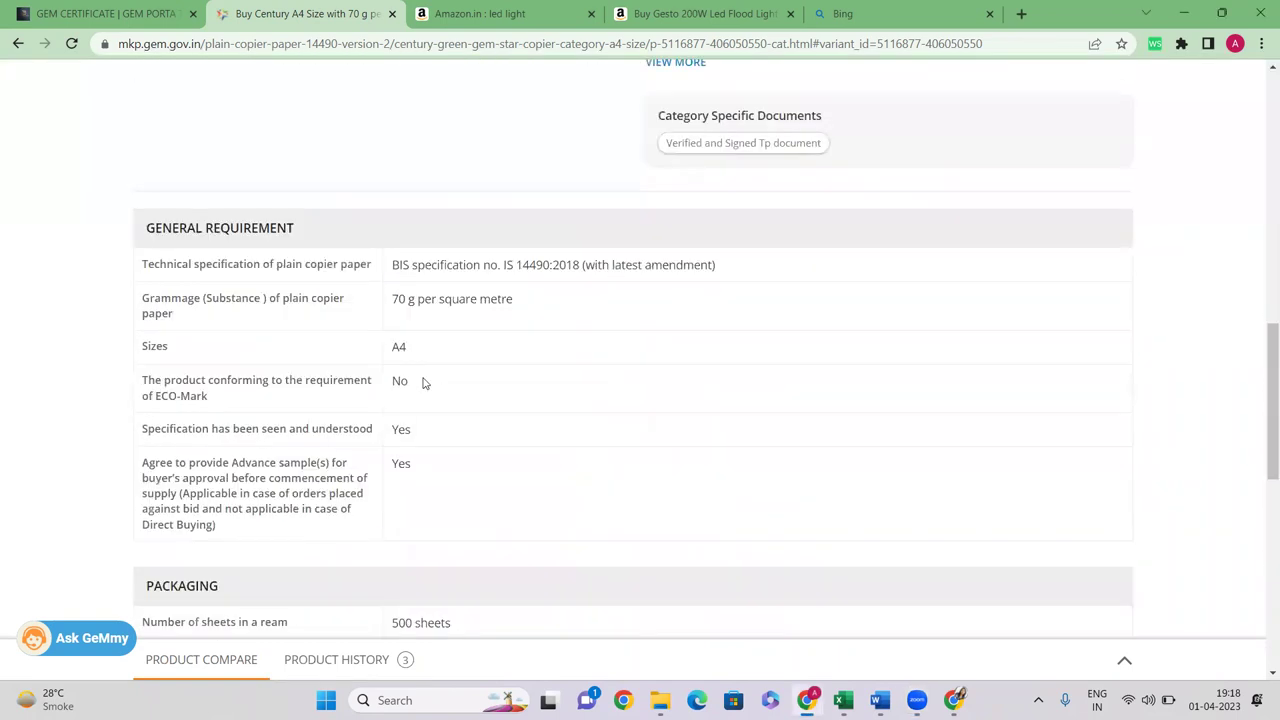
{"action": "left_click_drag", "start_coordinate": [391, 265], "coordinate": [620, 265]}
{"action": "left_click", "coordinate": [592, 263]}
{"action": "scroll", "coordinate": [489, 351], "scroll_direction": "down", "scroll_amount": 5}
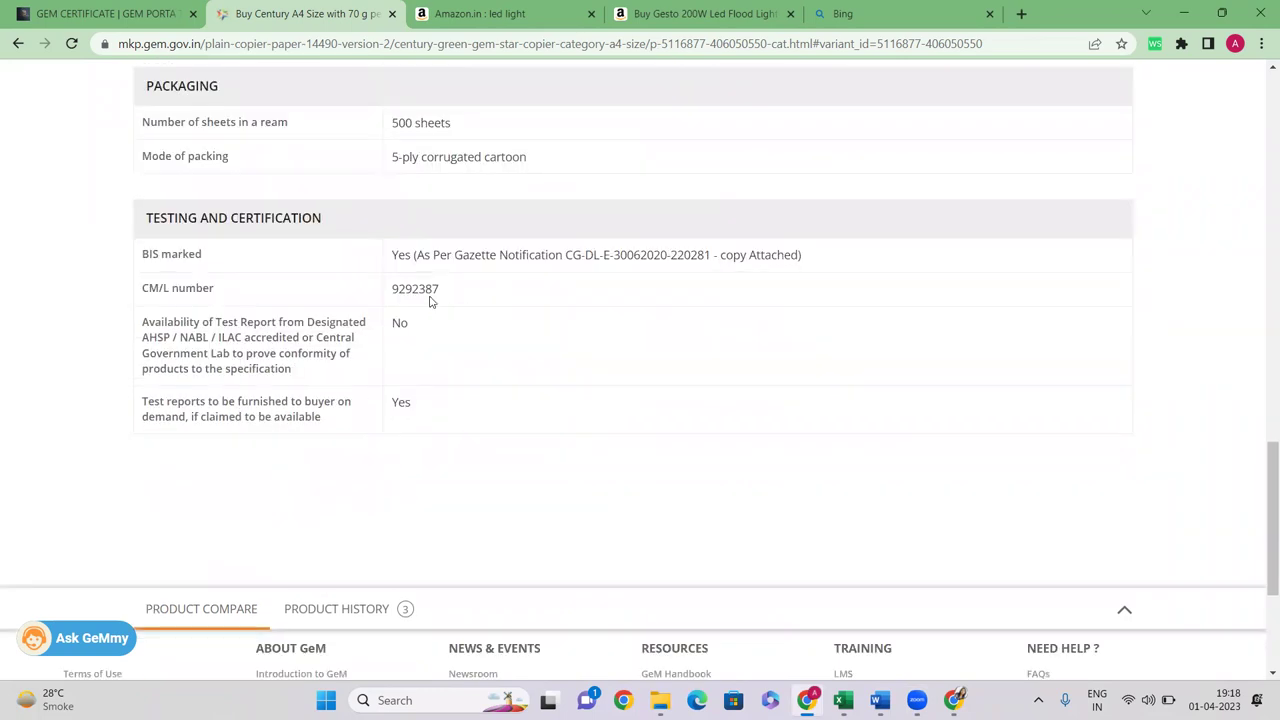
{"action": "left_click_drag", "start_coordinate": [392, 289], "coordinate": [475, 305]}
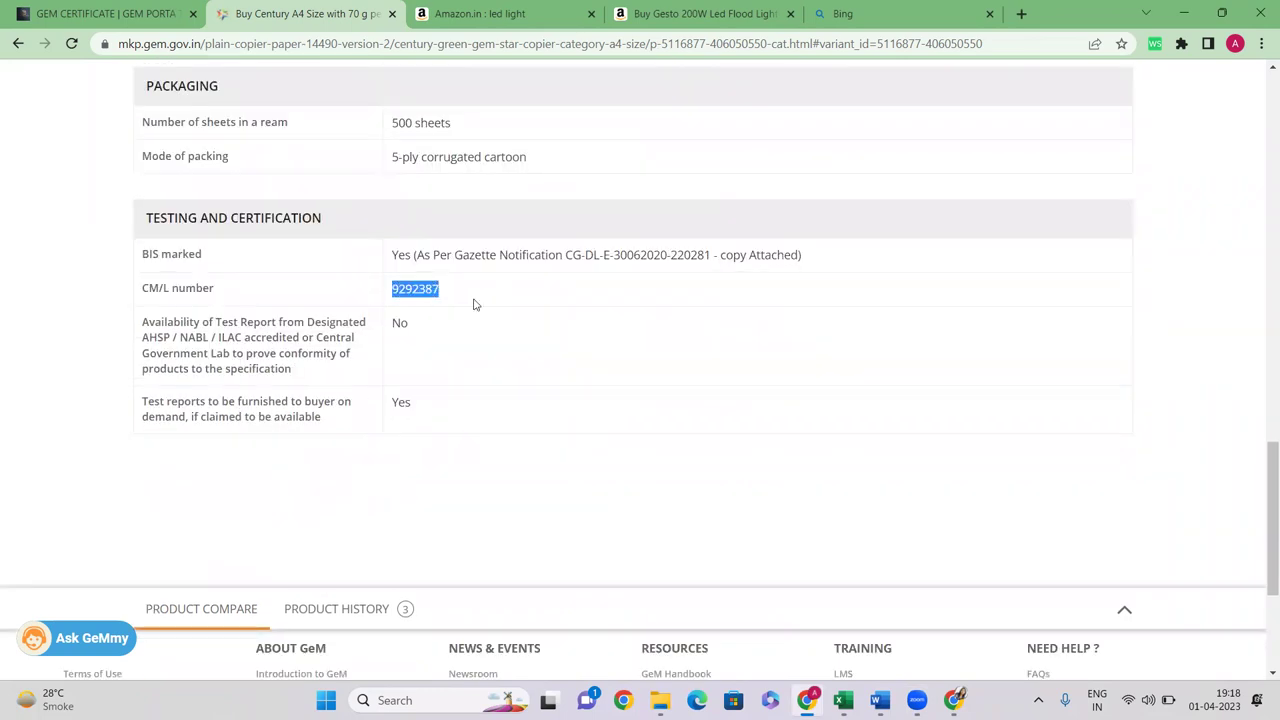
{"action": "left_click", "coordinate": [398, 286]}
{"action": "left_click_drag", "start_coordinate": [394, 288], "coordinate": [463, 288]}
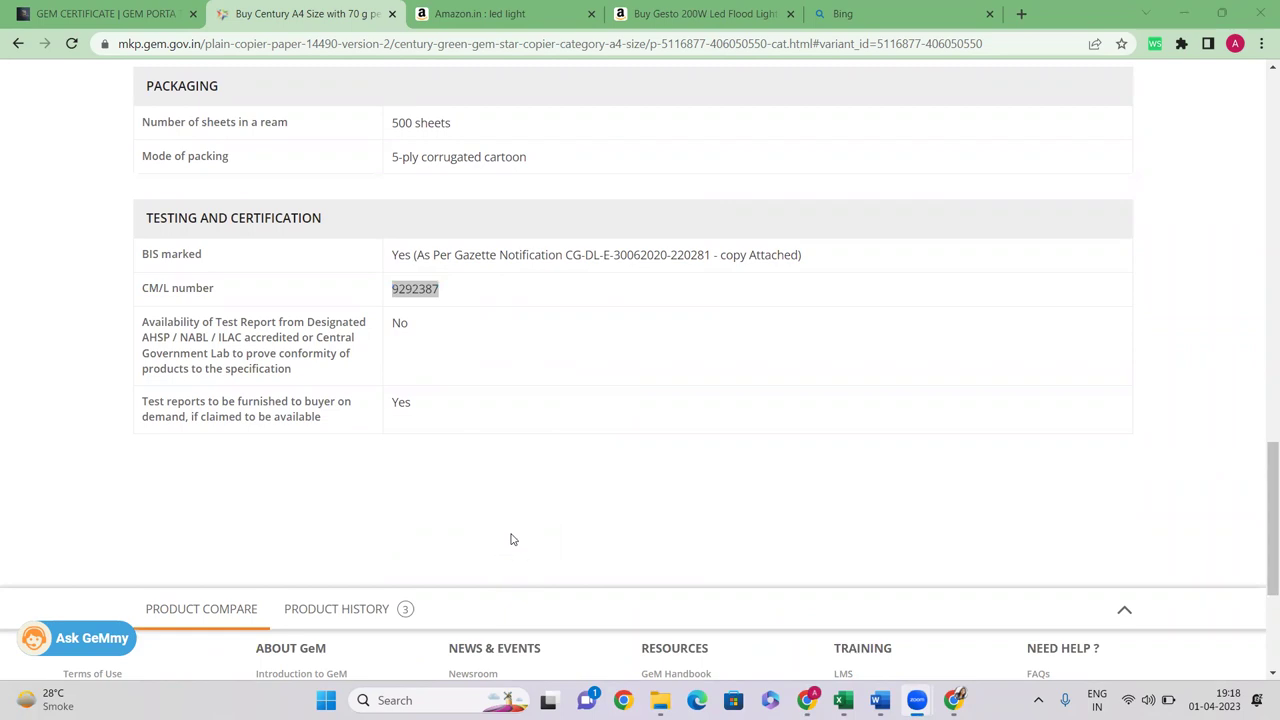
{"action": "scroll", "coordinate": [511, 540], "scroll_direction": "up", "scroll_amount": 20}
{"action": "left_click", "coordinate": [610, 237]}
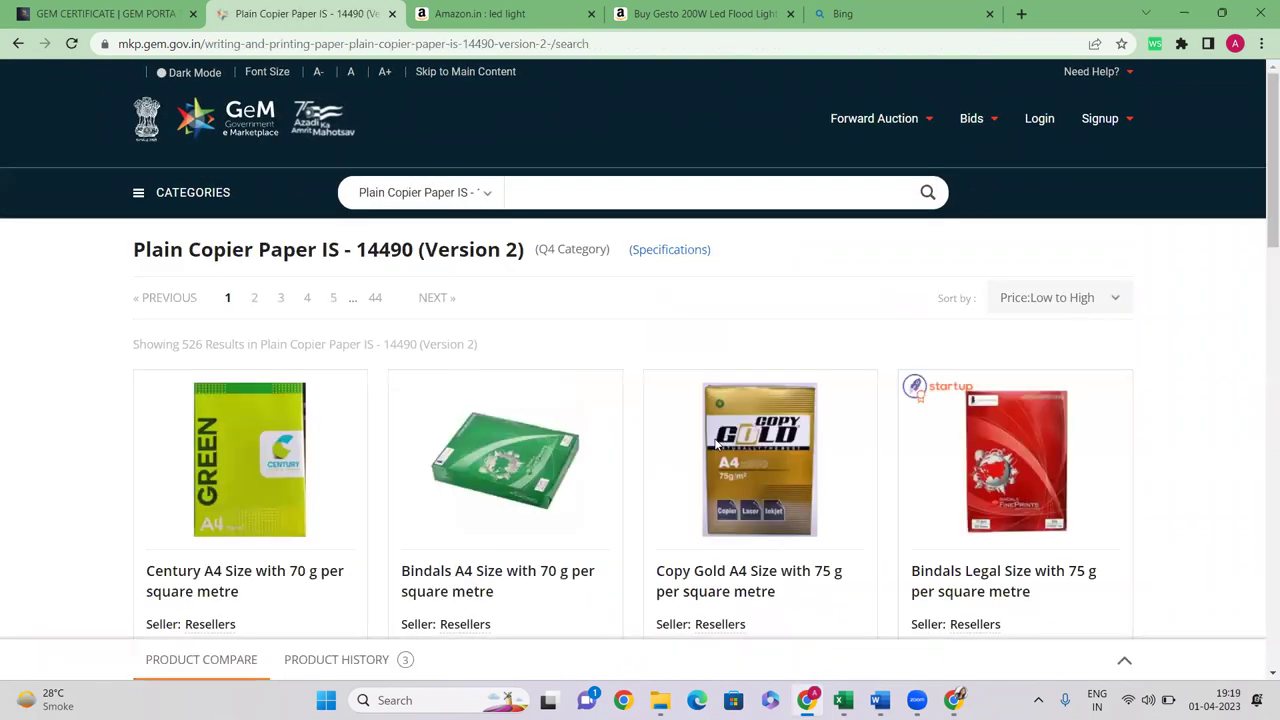
Scan the low-to-high copier paper results and open the Bindals FS Size 75 g listing
{"action": "scroll", "coordinate": [853, 411], "scroll_direction": "down", "scroll_amount": 3}
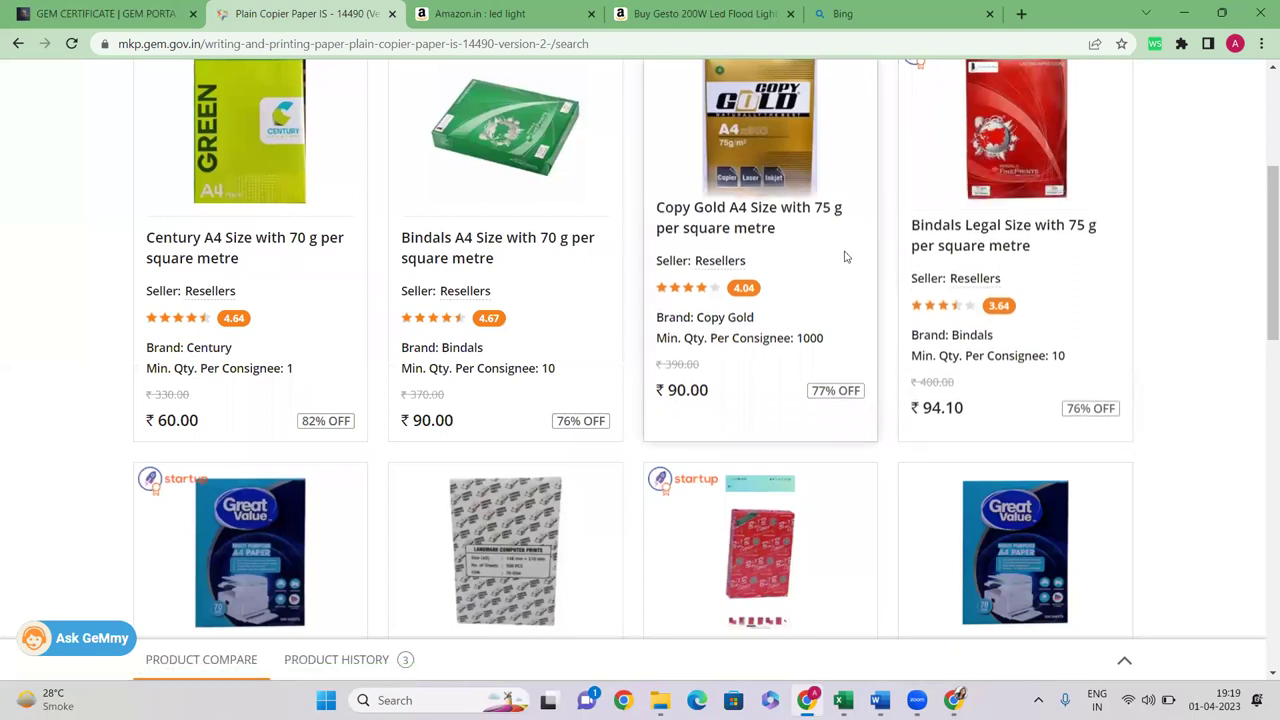
{"action": "scroll", "coordinate": [718, 300], "scroll_direction": "down", "scroll_amount": 5}
{"action": "scroll", "coordinate": [337, 360], "scroll_direction": "up", "scroll_amount": 1}
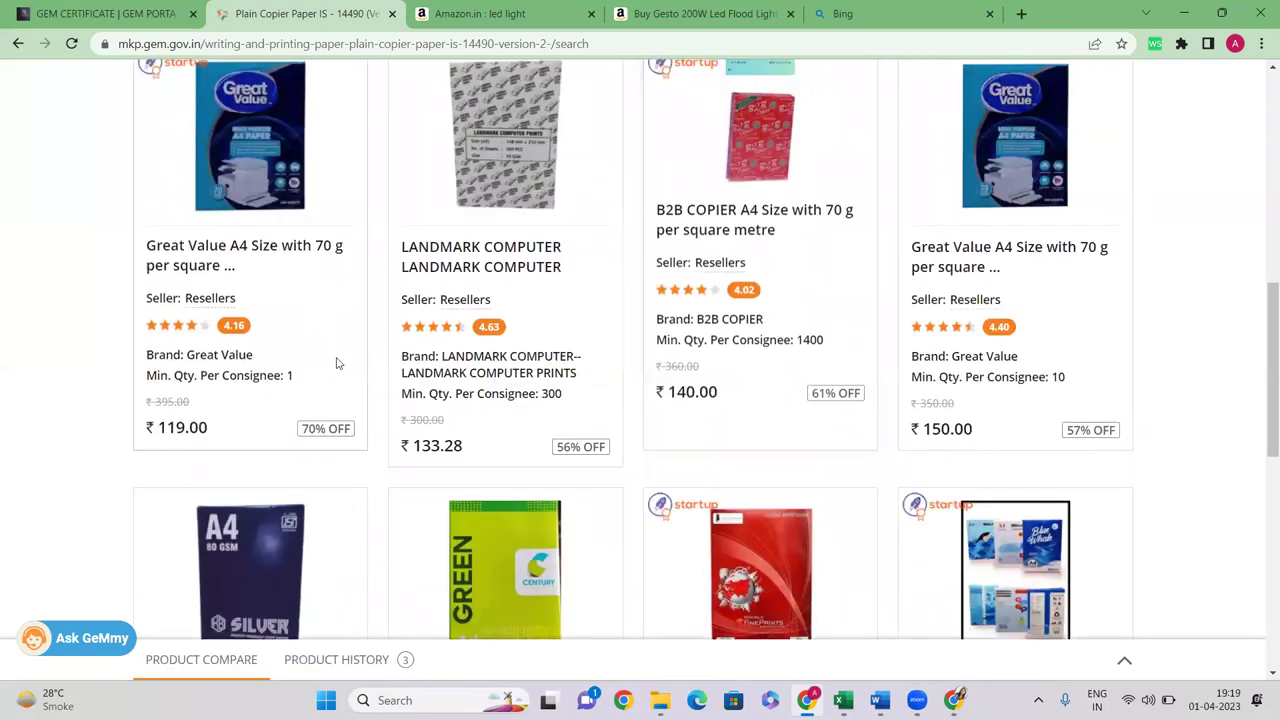
{"action": "scroll", "coordinate": [323, 363], "scroll_direction": "down", "scroll_amount": 4}
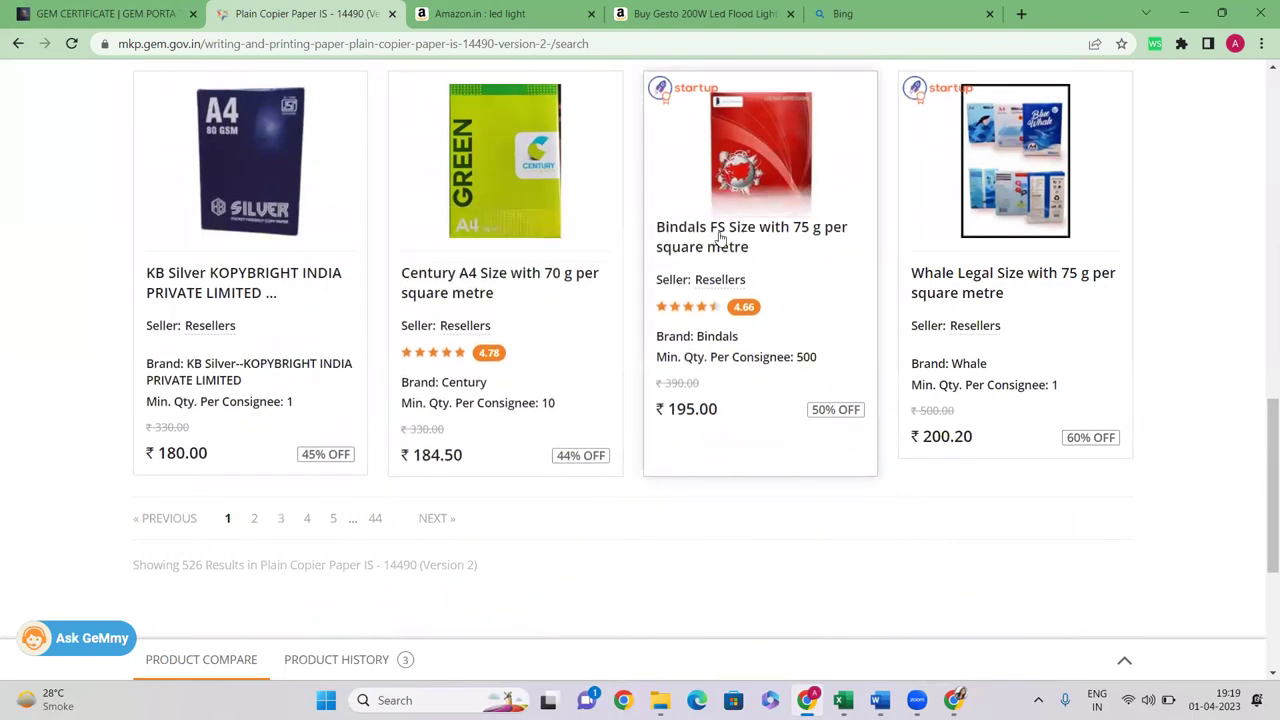
{"action": "left_click", "coordinate": [718, 235]}
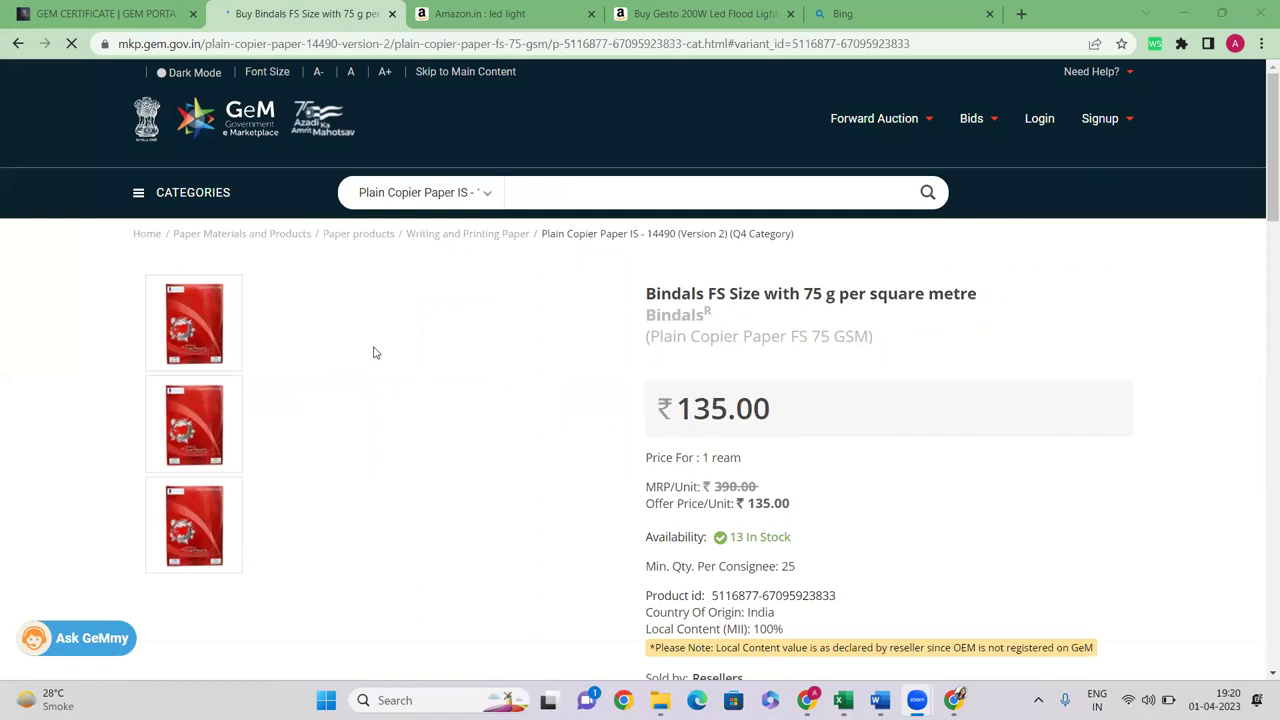
Highlight the brand name Bindals in the Bindals FS Size 75 g paper title
{"action": "left_click_drag", "start_coordinate": [648, 293], "coordinate": [712, 296]}
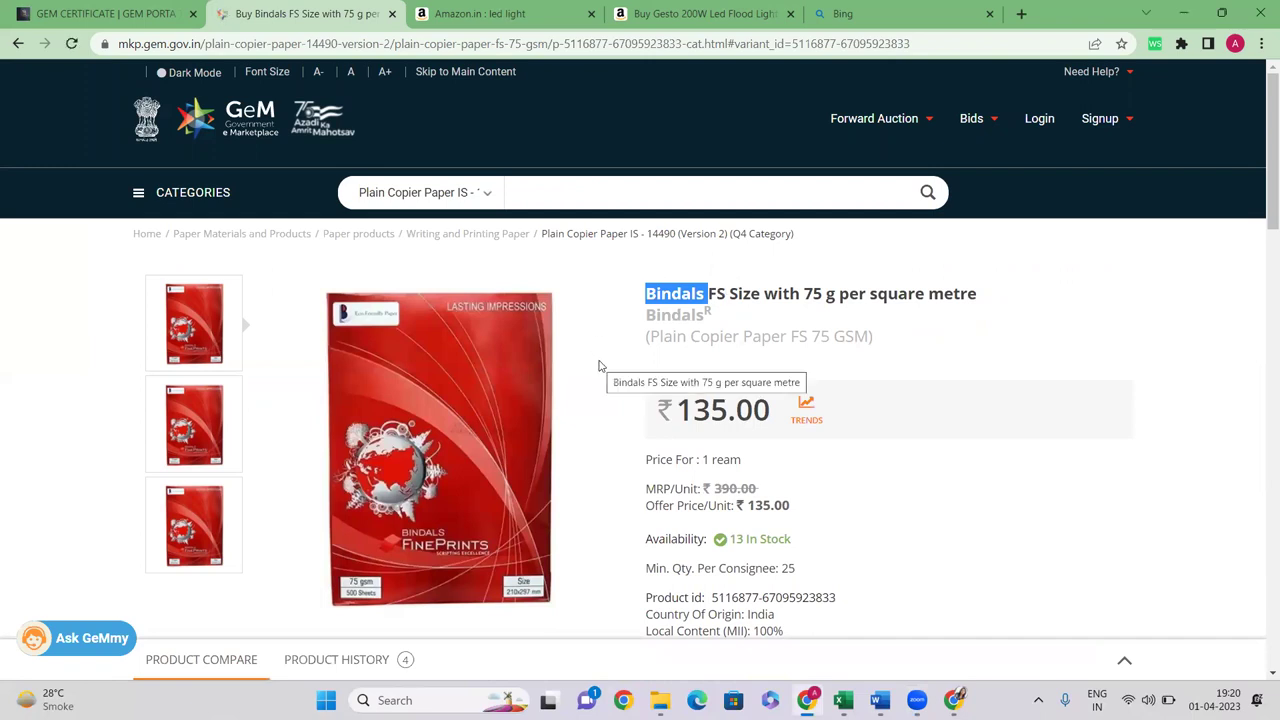
{"action": "left_click", "coordinate": [647, 296]}
{"action": "left_click_drag", "start_coordinate": [632, 297], "coordinate": [710, 293]}
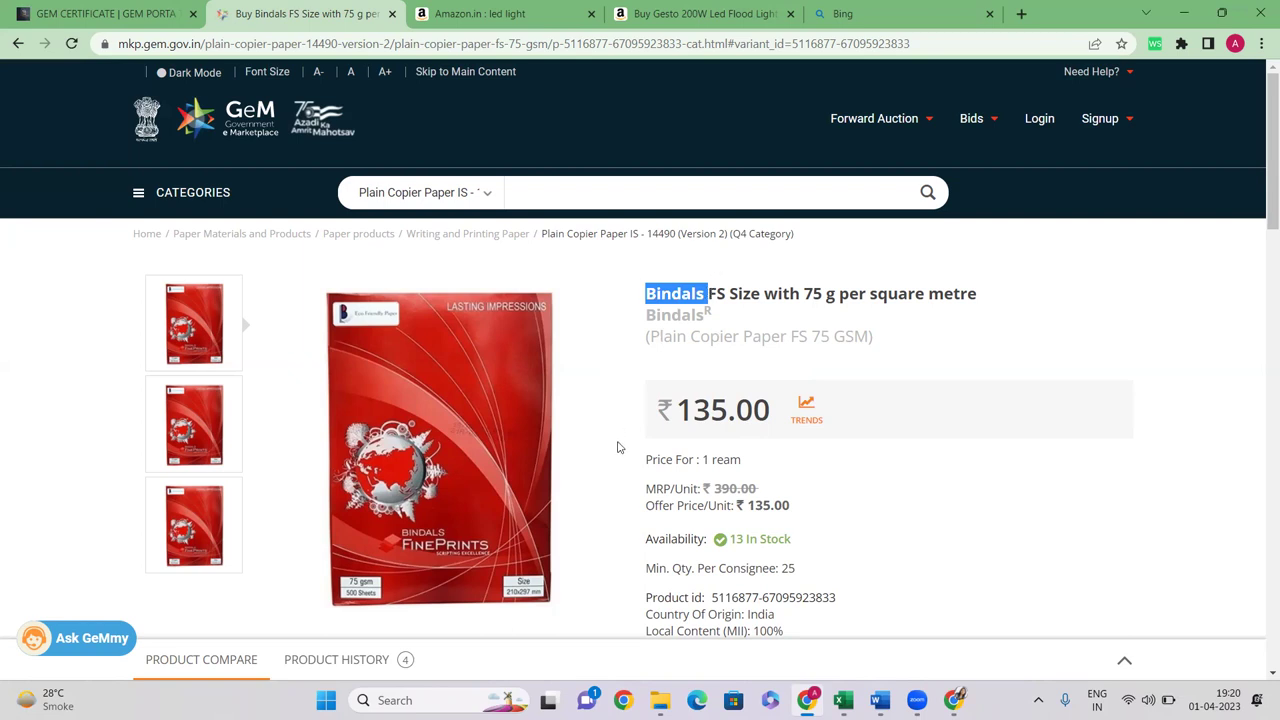
{"action": "left_click_drag", "start_coordinate": [643, 295], "coordinate": [709, 293]}
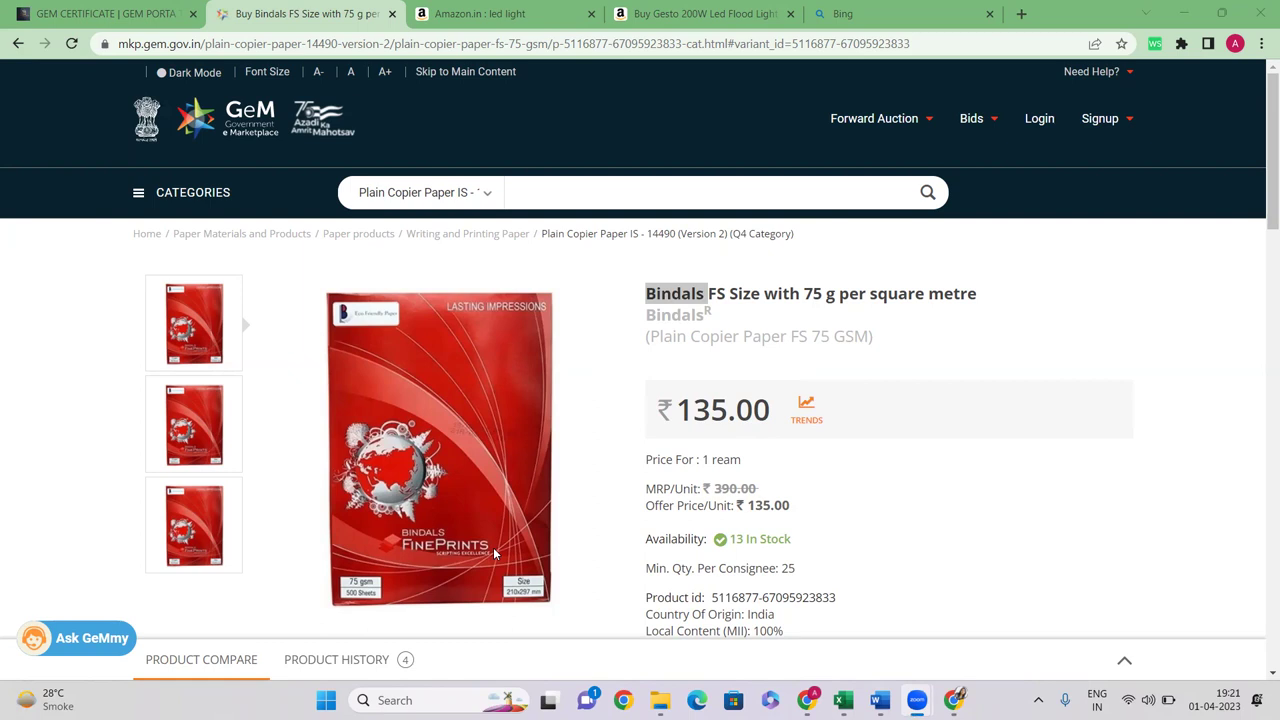
{"action": "scroll", "coordinate": [493, 553], "scroll_direction": "down", "scroll_amount": 20}
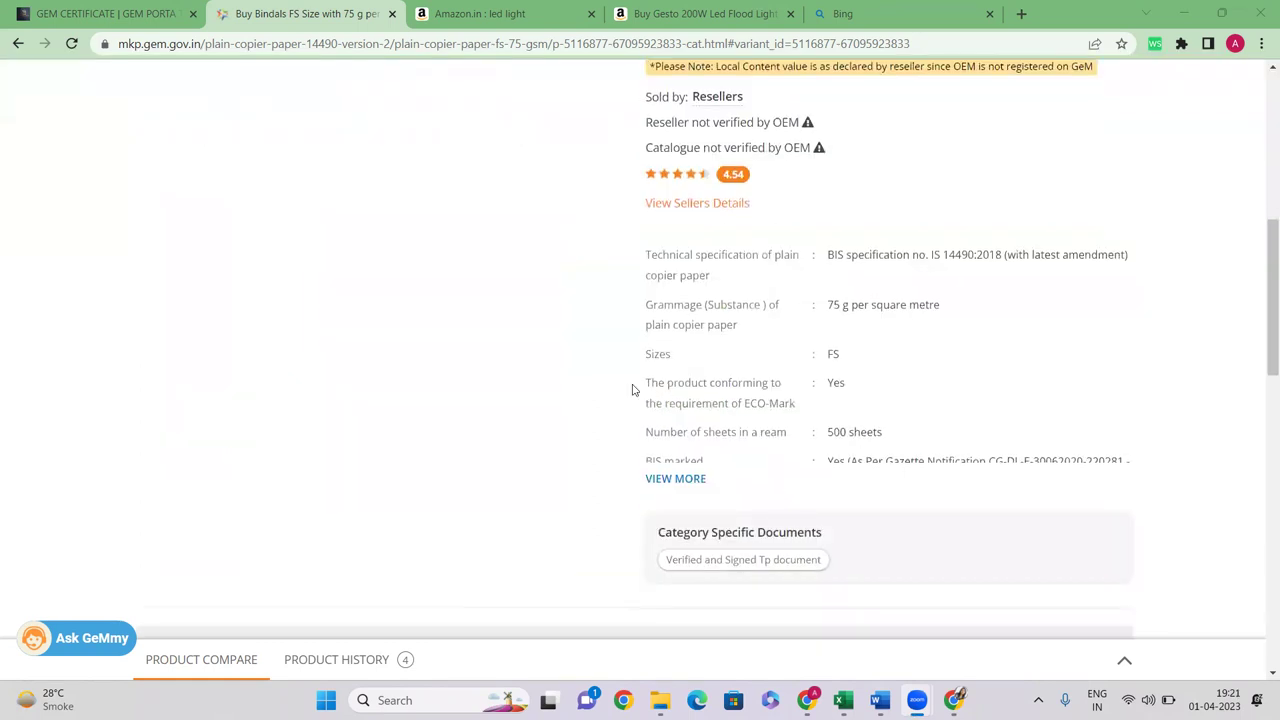
{"action": "scroll", "coordinate": [455, 352], "scroll_direction": "up", "scroll_amount": 4}
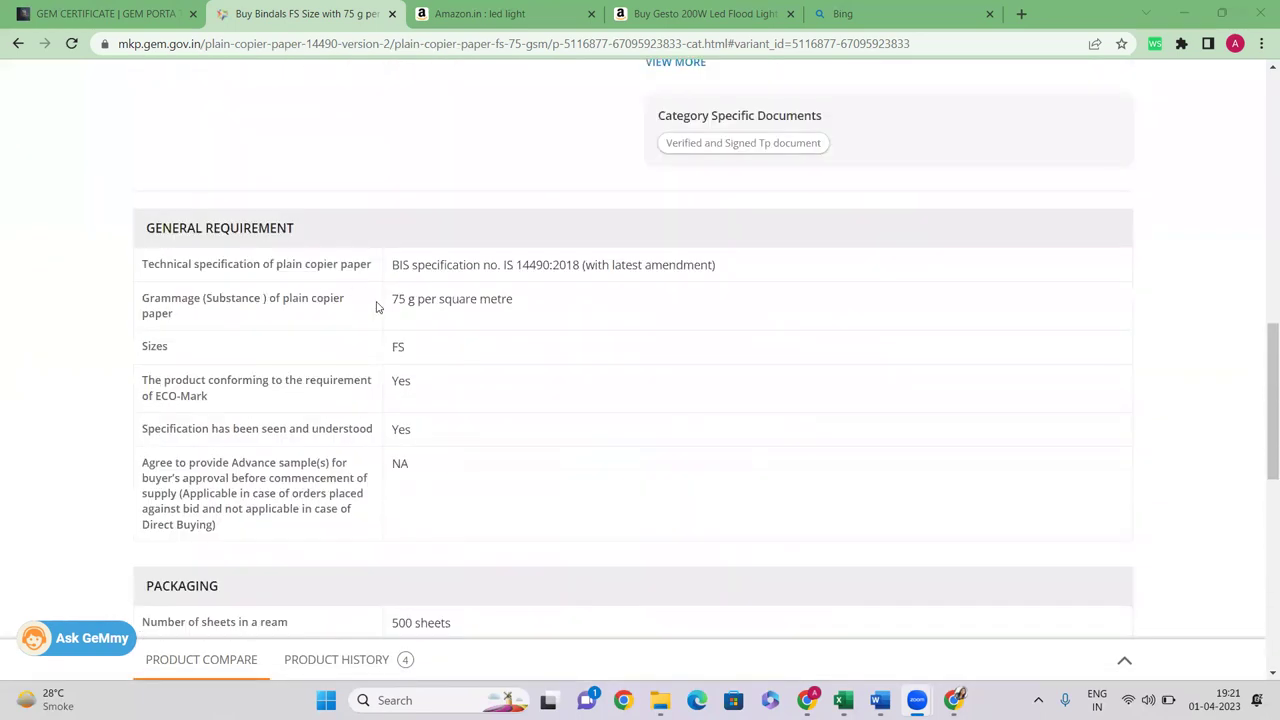
{"action": "scroll", "coordinate": [410, 345], "scroll_direction": "down", "scroll_amount": 3}
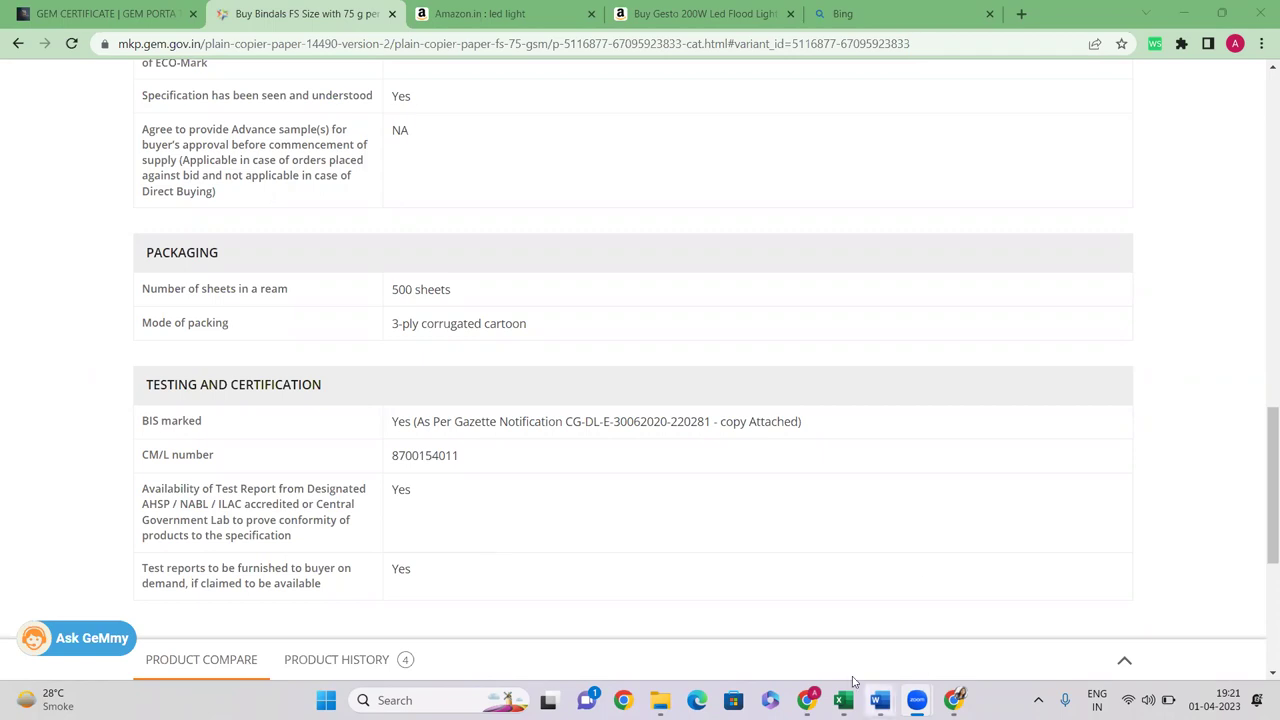
In L1 WORKING, review row 64's urine bag quantity 5000 and links, then start a blank tab
{"action": "left_click", "coordinate": [954, 700]}
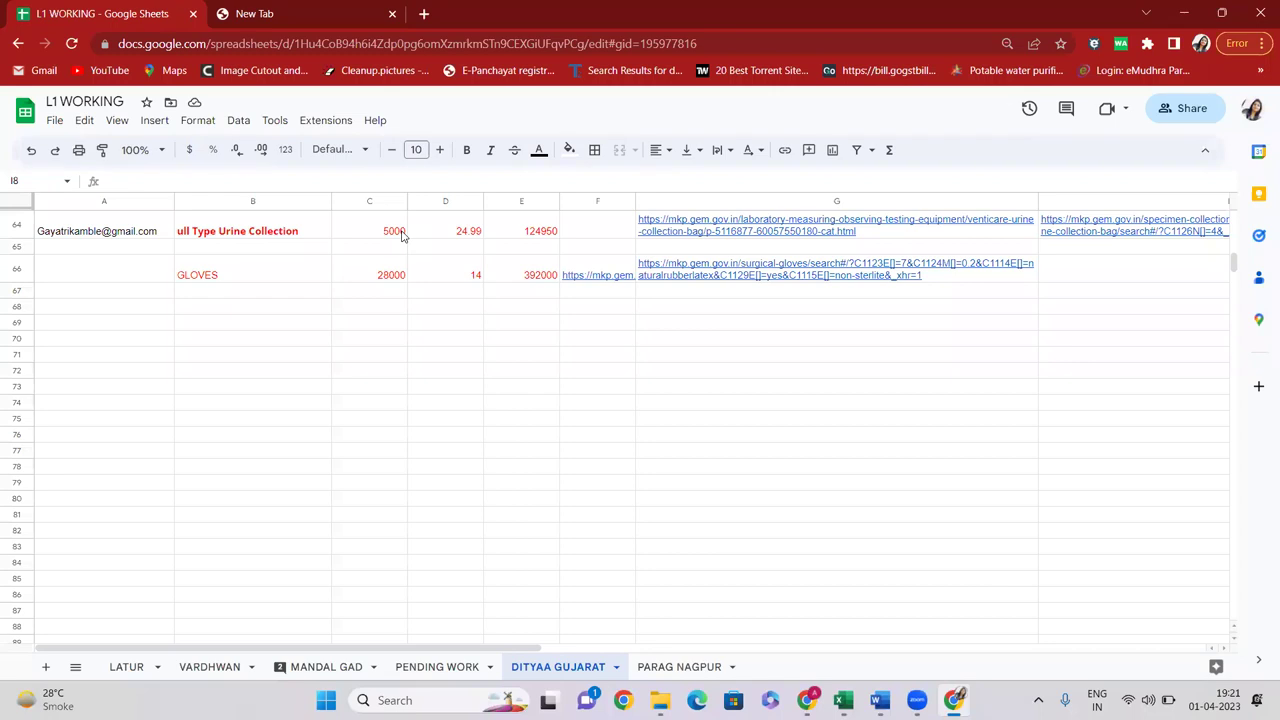
{"action": "left_click", "coordinate": [599, 240]}
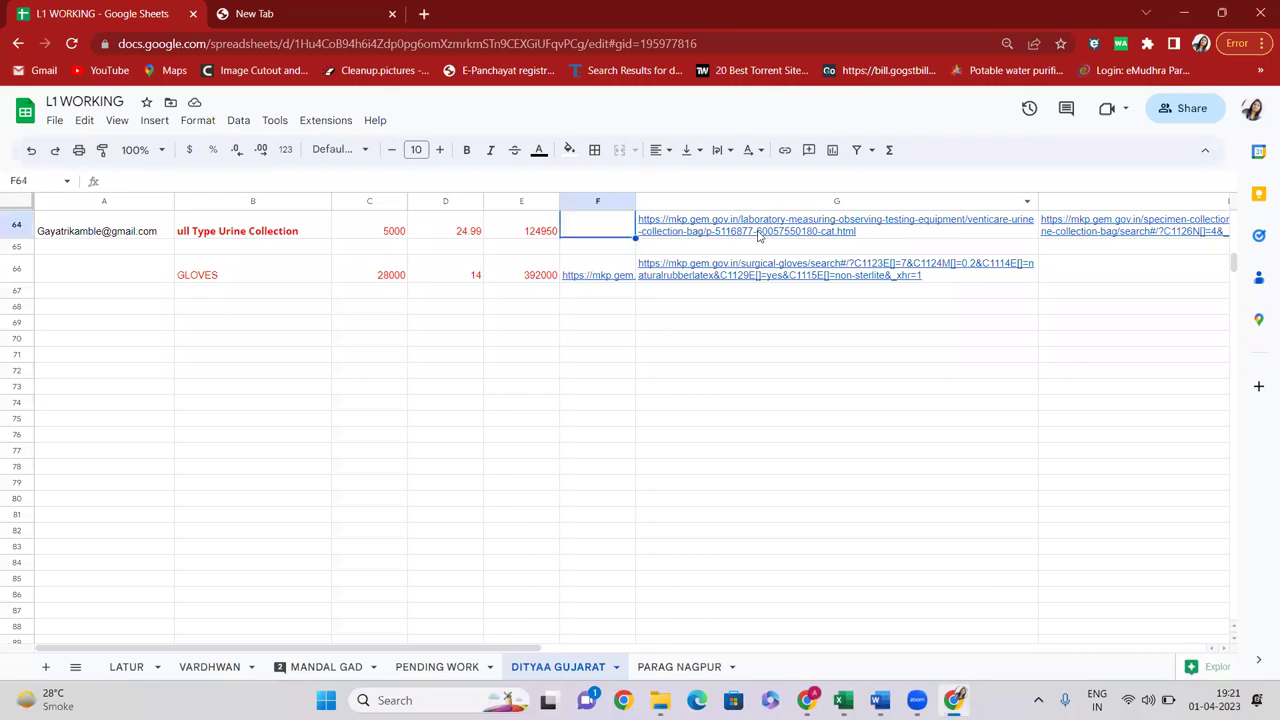
{"action": "left_click", "coordinate": [760, 235]}
{"action": "key", "text": "Right"}
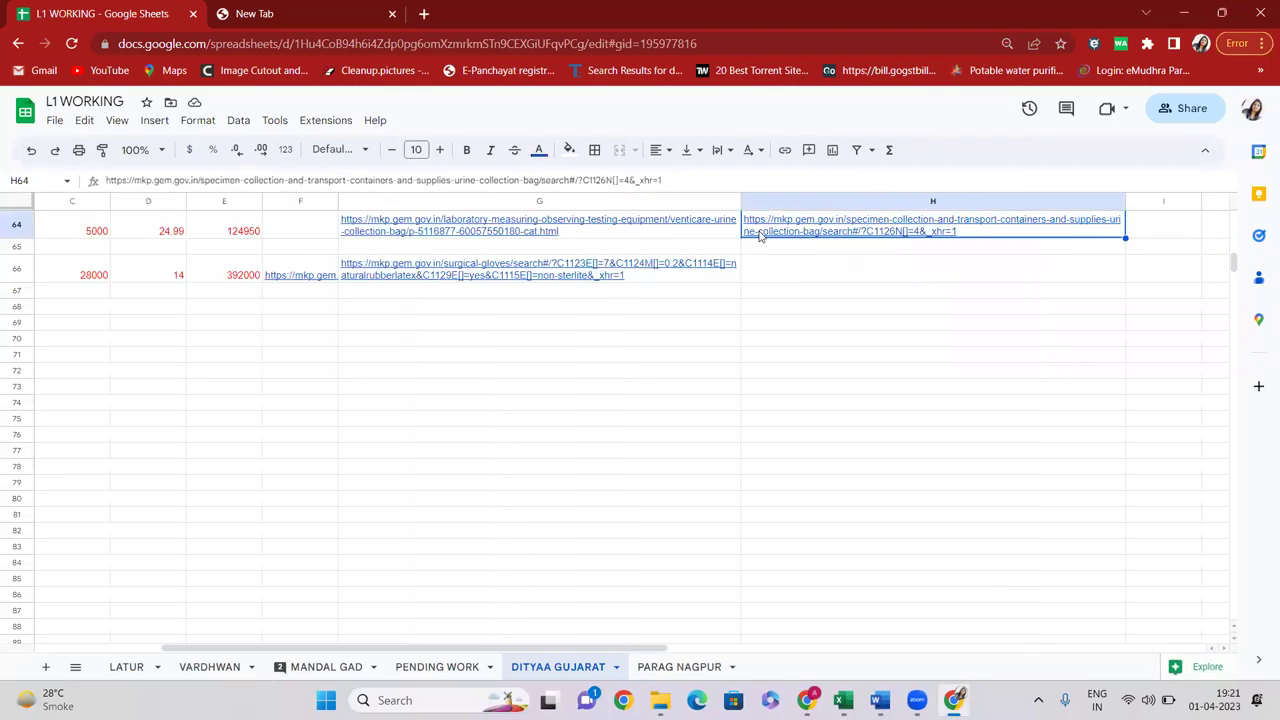
{"action": "key", "text": "Left"}
{"action": "key", "text": "Left"}
{"action": "key", "text": "Left"}
{"action": "key", "text": "Left"}
{"action": "key", "text": "Left"}
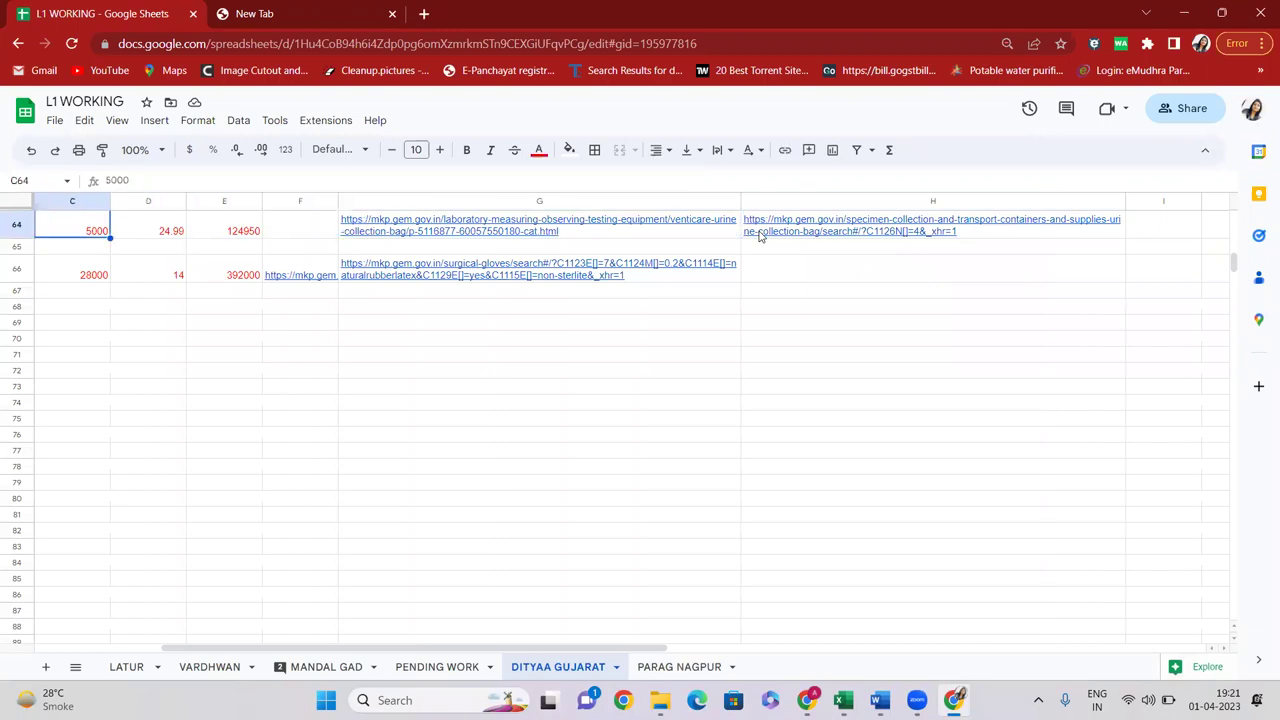
{"action": "key", "text": "Right"}
{"action": "key", "text": "Right"}
{"action": "key", "text": "Right"}
{"action": "key", "text": "Right"}
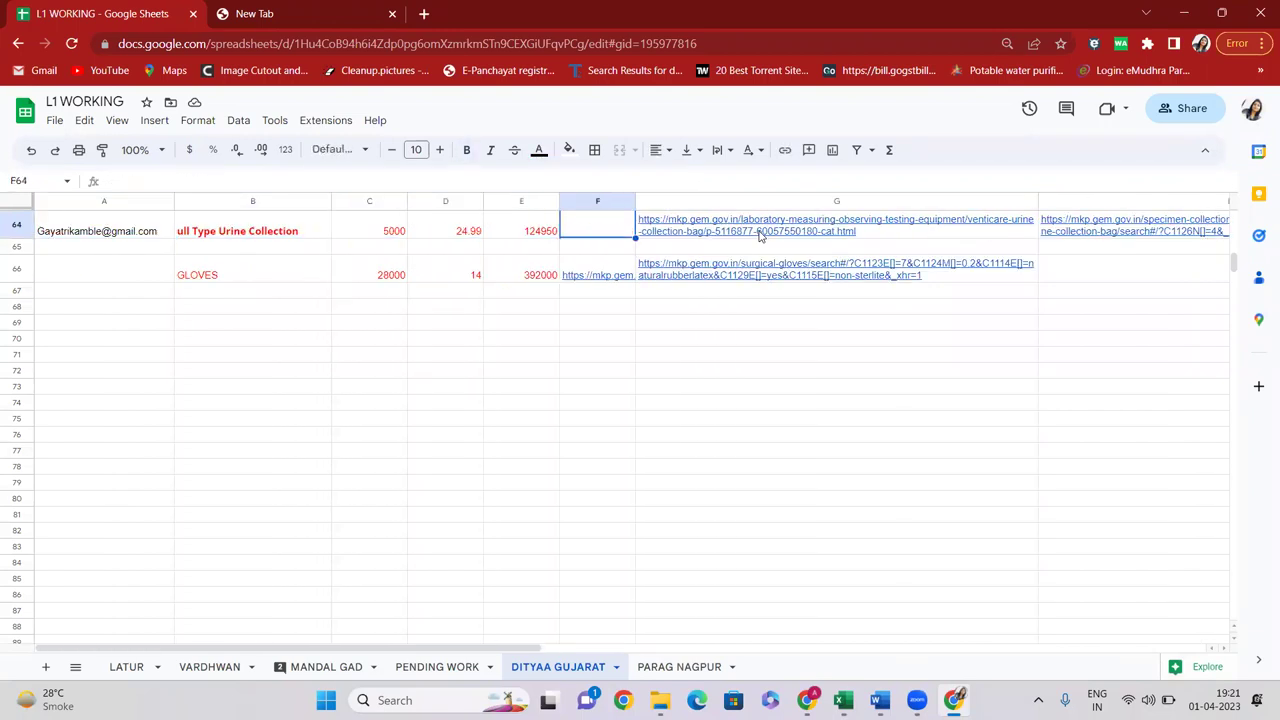
{"action": "left_click", "coordinate": [289, 10]}
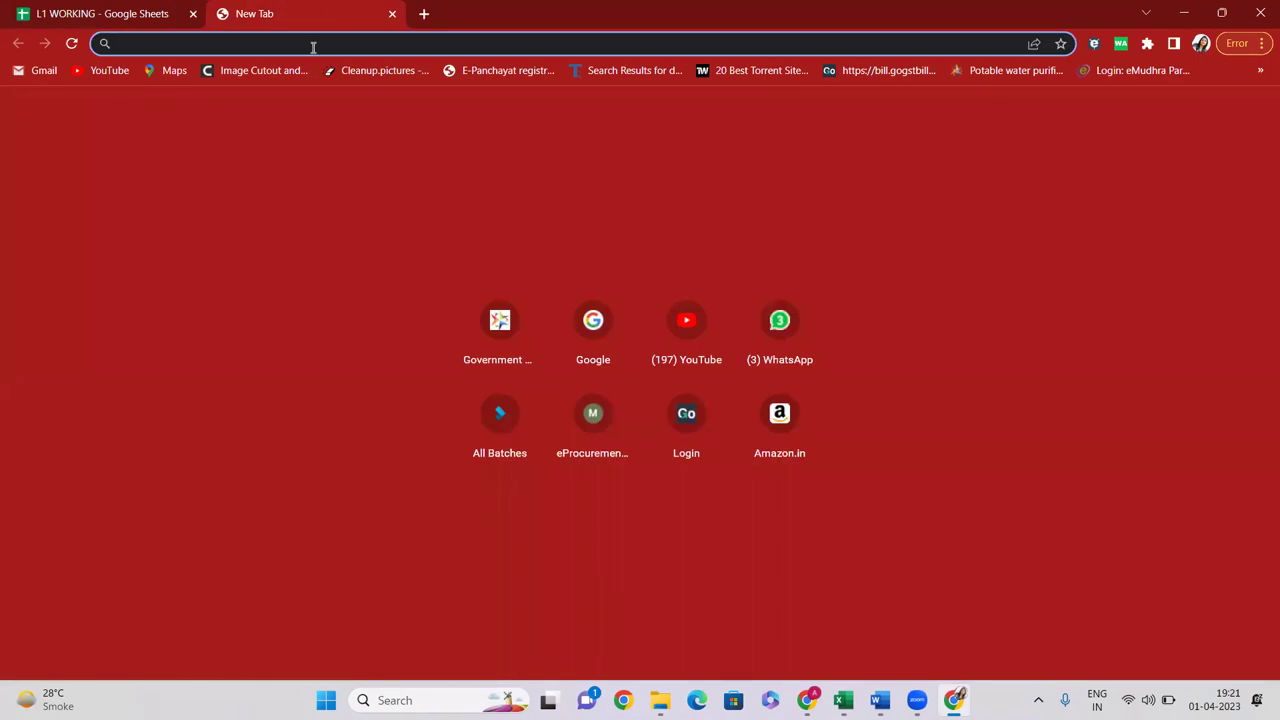
Load the GeM website by typing gem and go to its Login page
{"action": "type", "text": "gem"}
{"action": "key", "text": "Return"}
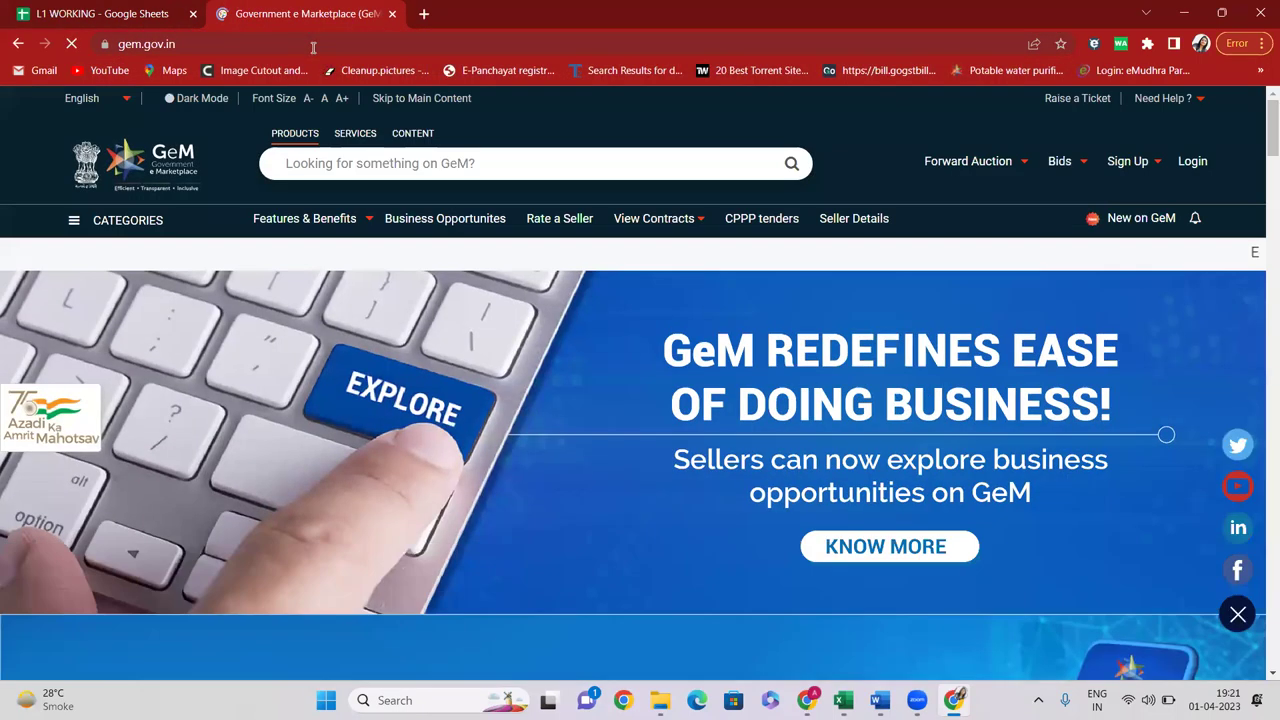
{"action": "left_click", "coordinate": [1192, 161]}
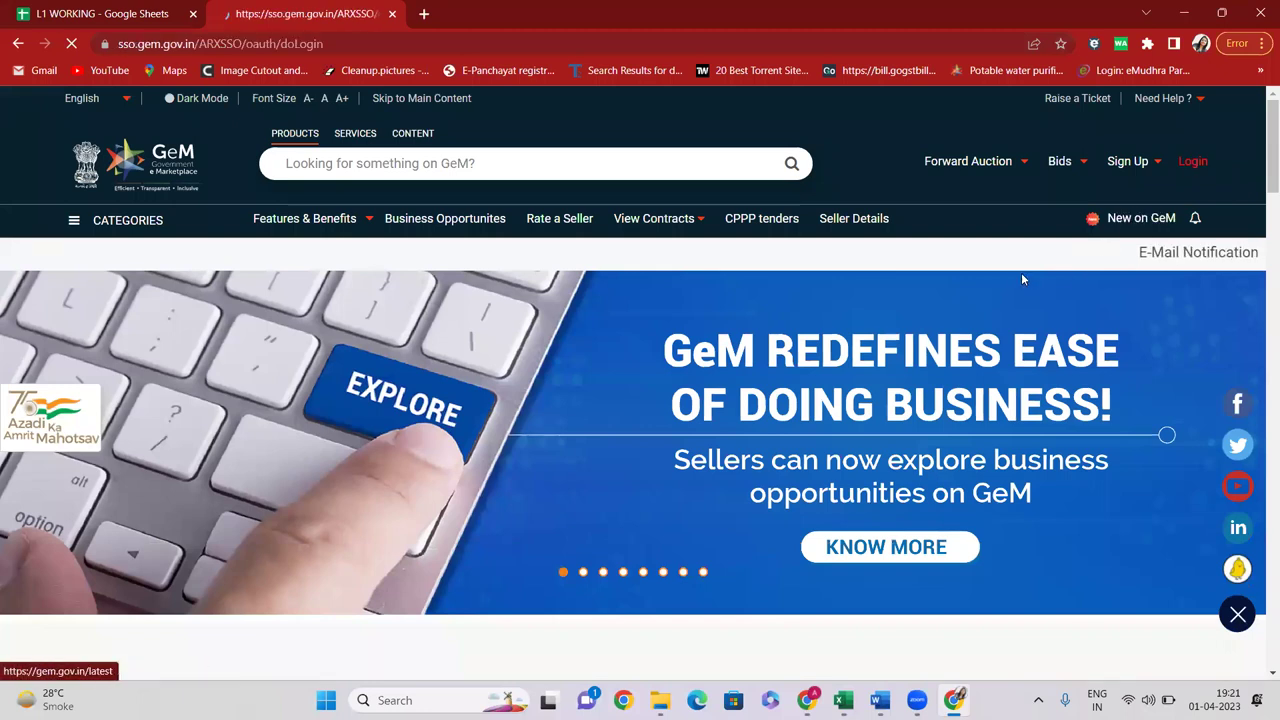
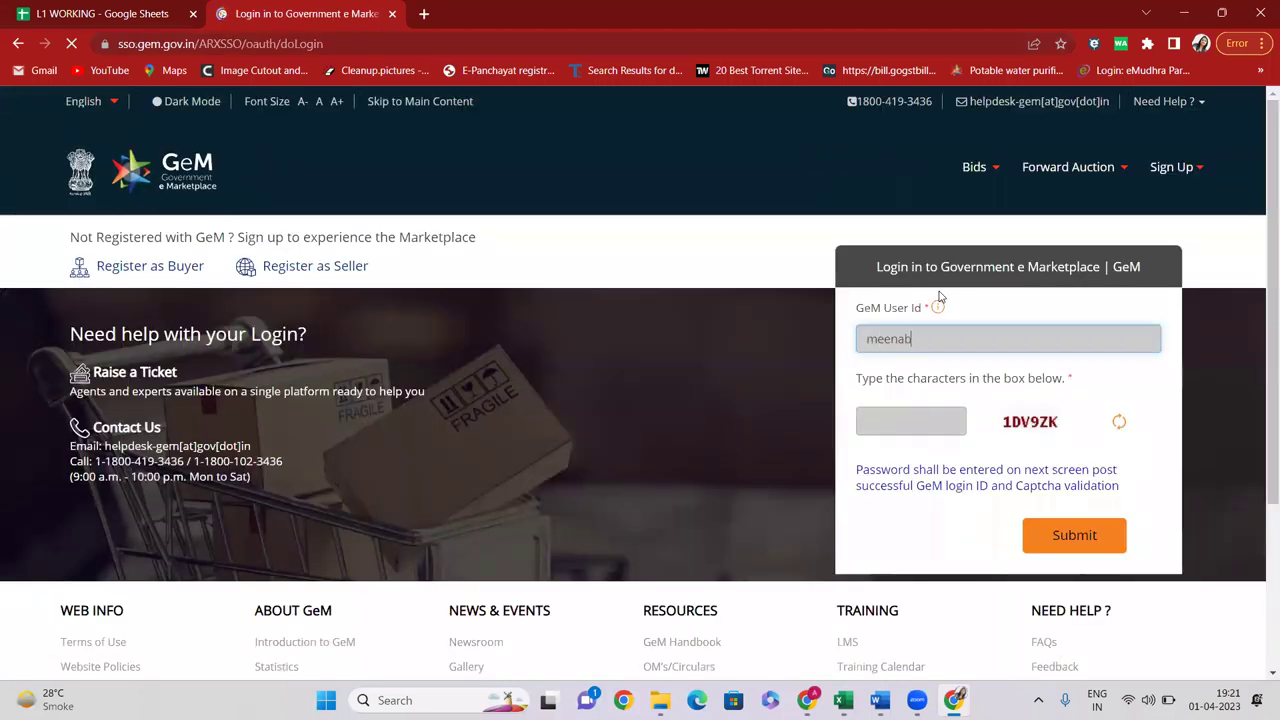
Sign in with the buyer user id, the captcha characters and the password
{"action": "key", "text": "Tab"}
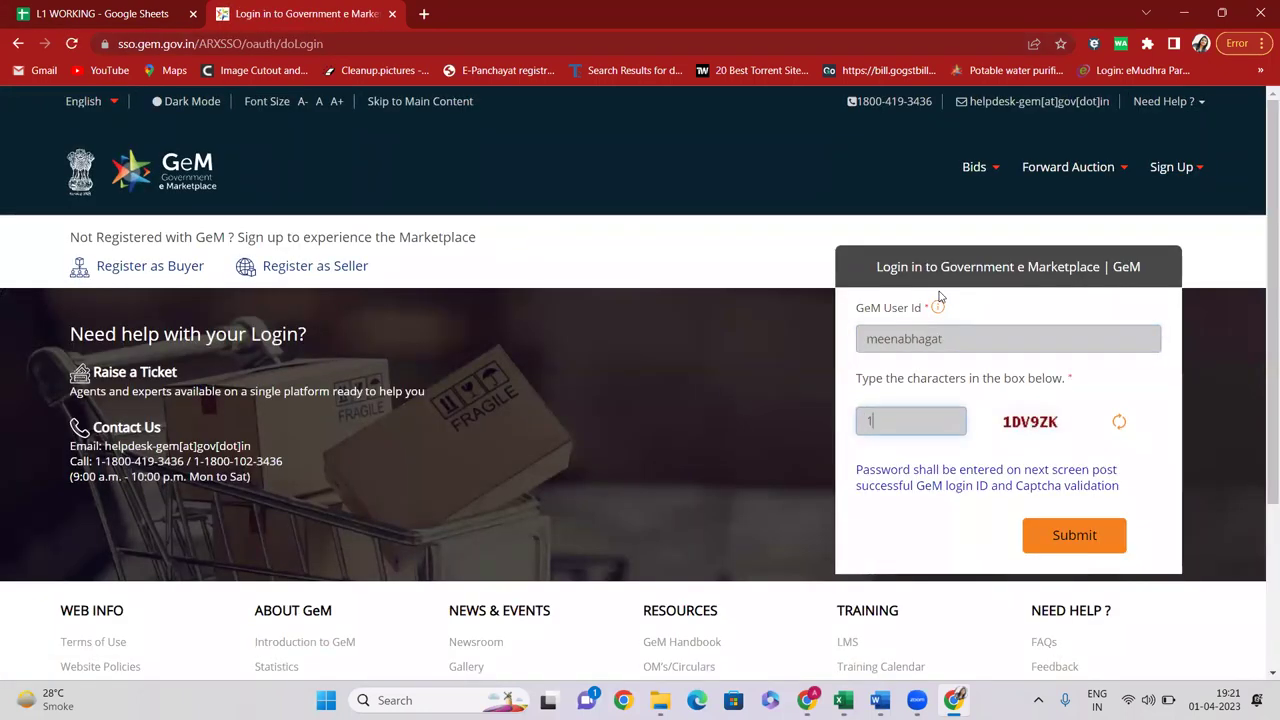
{"action": "type", "text": "1"}
{"action": "key", "text": "Caps_Lock"}
{"action": "type", "text": "D"}
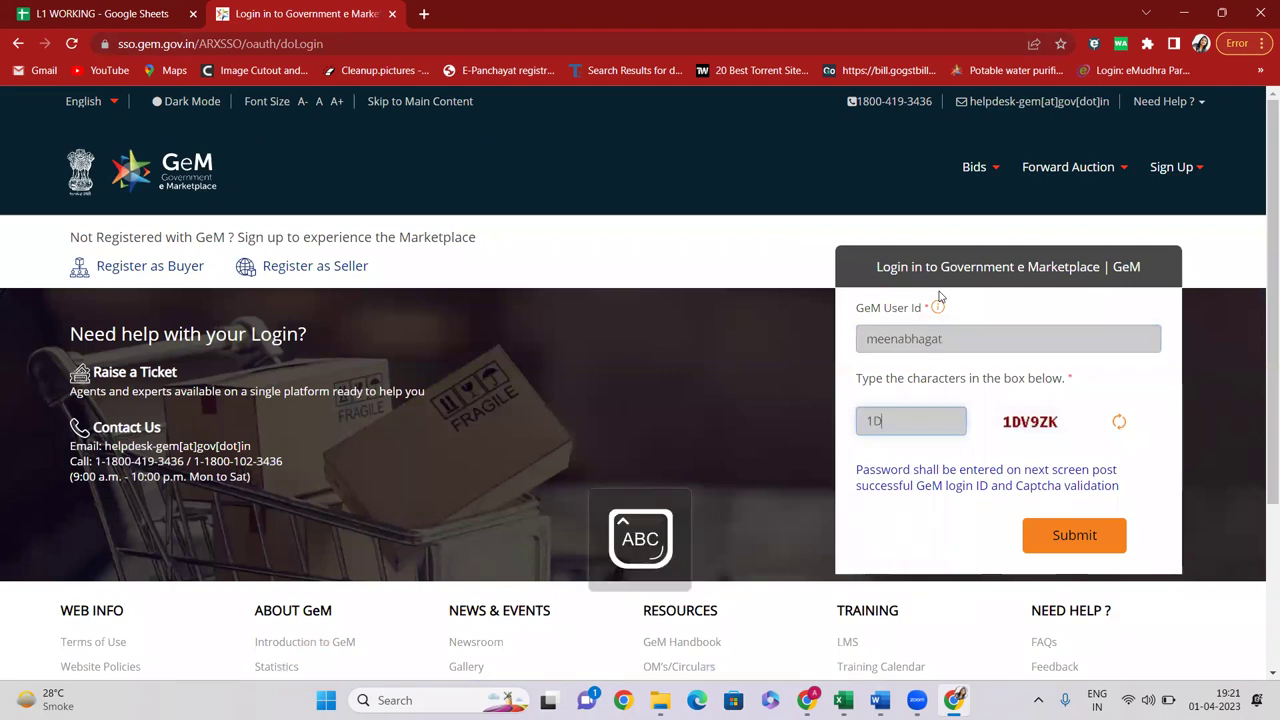
{"action": "type", "text": "V9ZK"}
{"action": "left_click", "coordinate": [1066, 534]}
{"action": "left_click", "coordinate": [918, 512]}
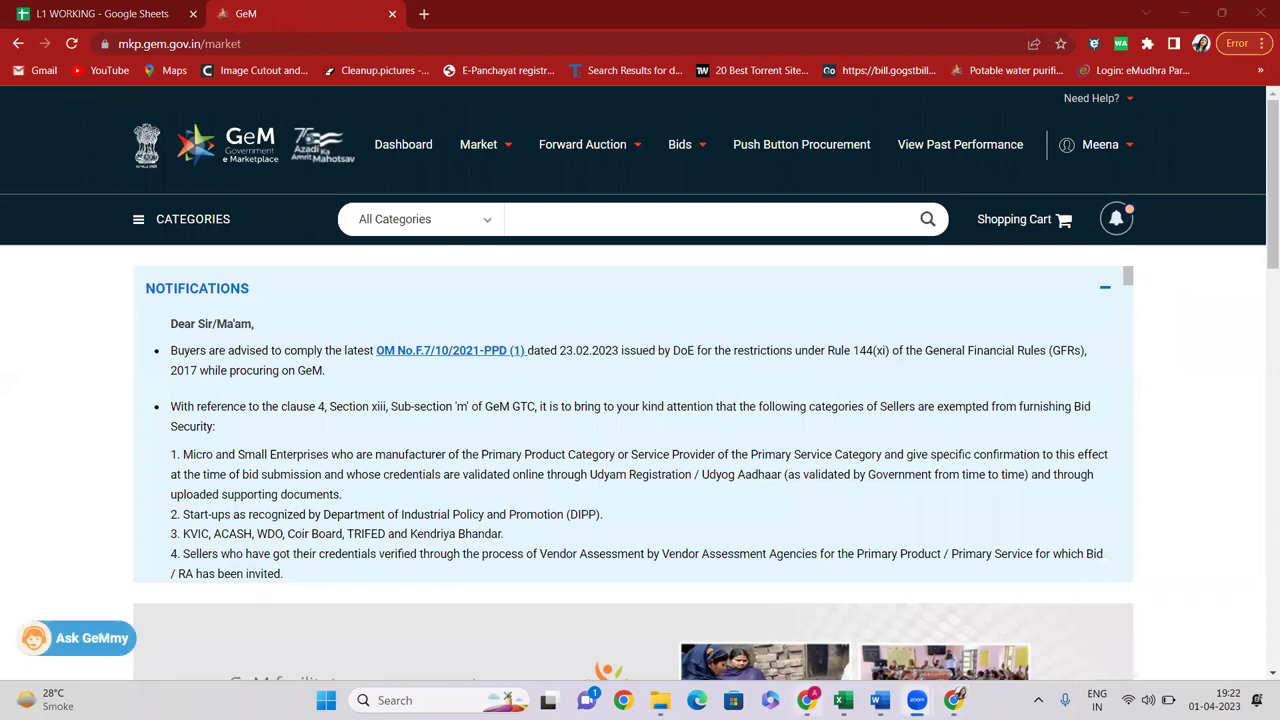
{"action": "mouse_move", "coordinate": [917, 700]}
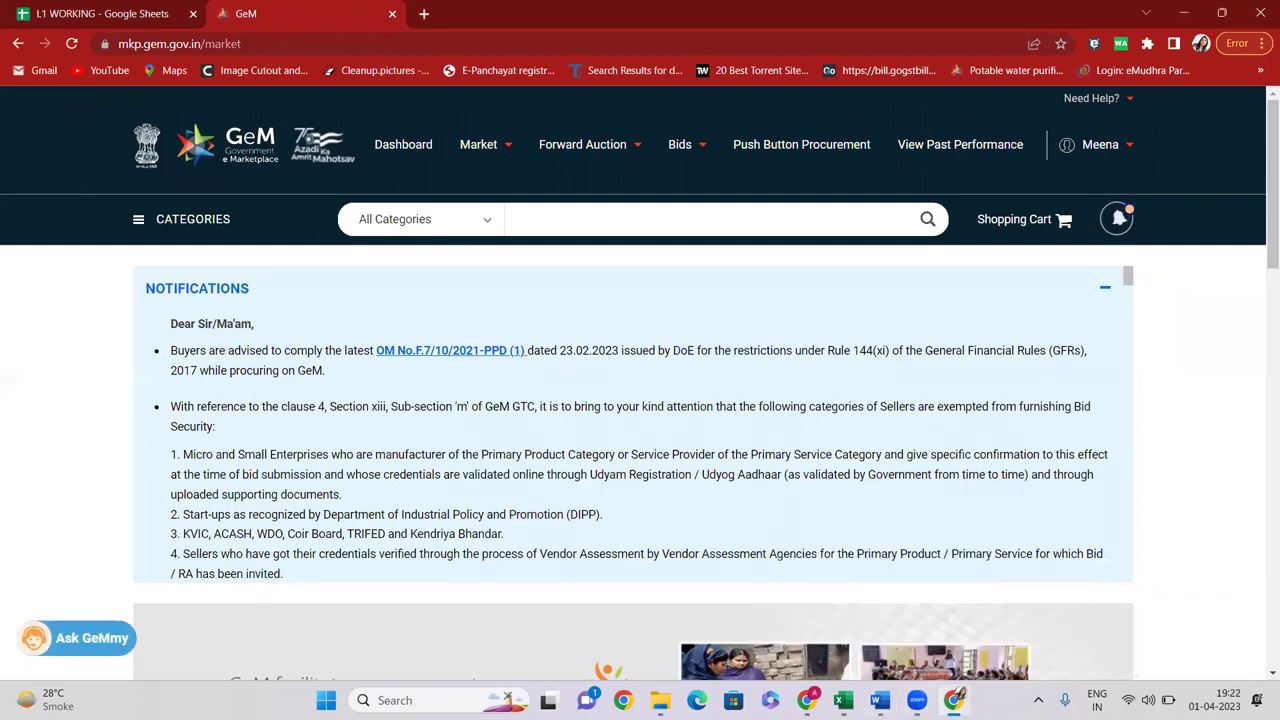
Review the Intravenous Cannulas row 63: quantity 35000, rate 14, total and links
{"action": "left_click", "coordinate": [97, 24]}
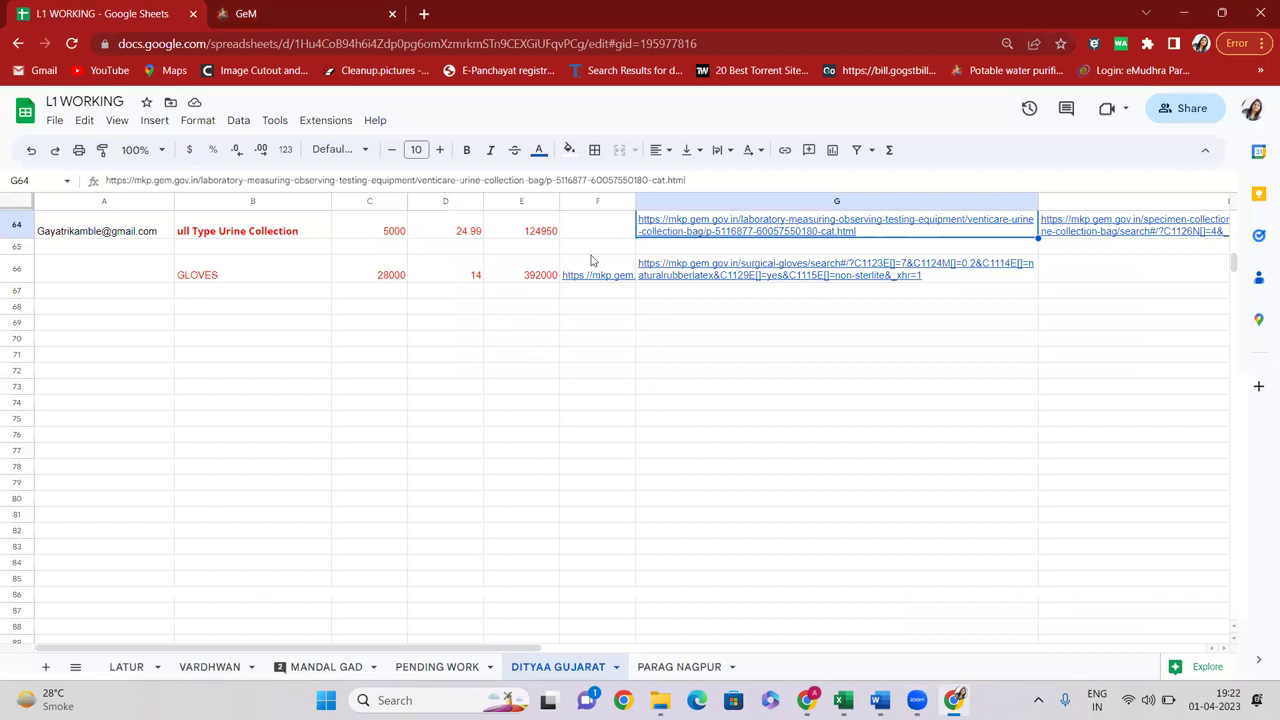
{"action": "scroll", "coordinate": [421, 264], "scroll_direction": "up", "scroll_amount": 2}
{"action": "left_click", "coordinate": [233, 343]}
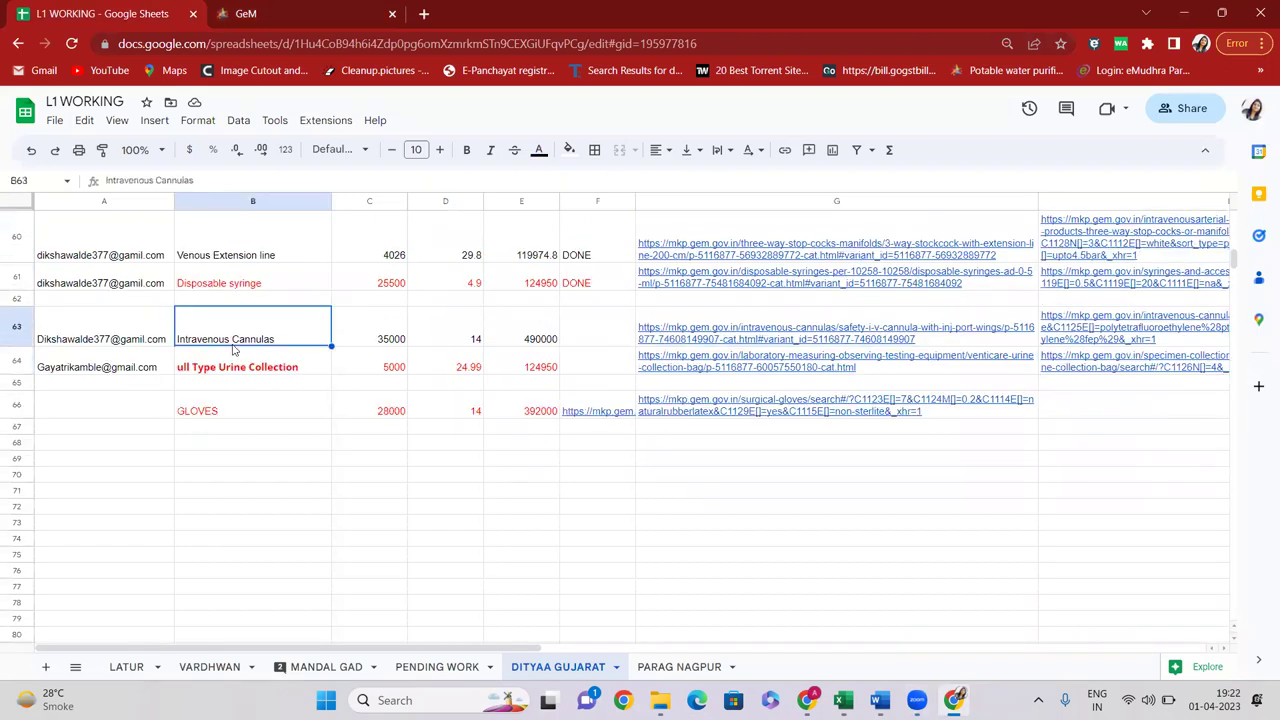
{"action": "key", "text": "Right"}
{"action": "key", "text": "Right"}
{"action": "key", "text": "Right"}
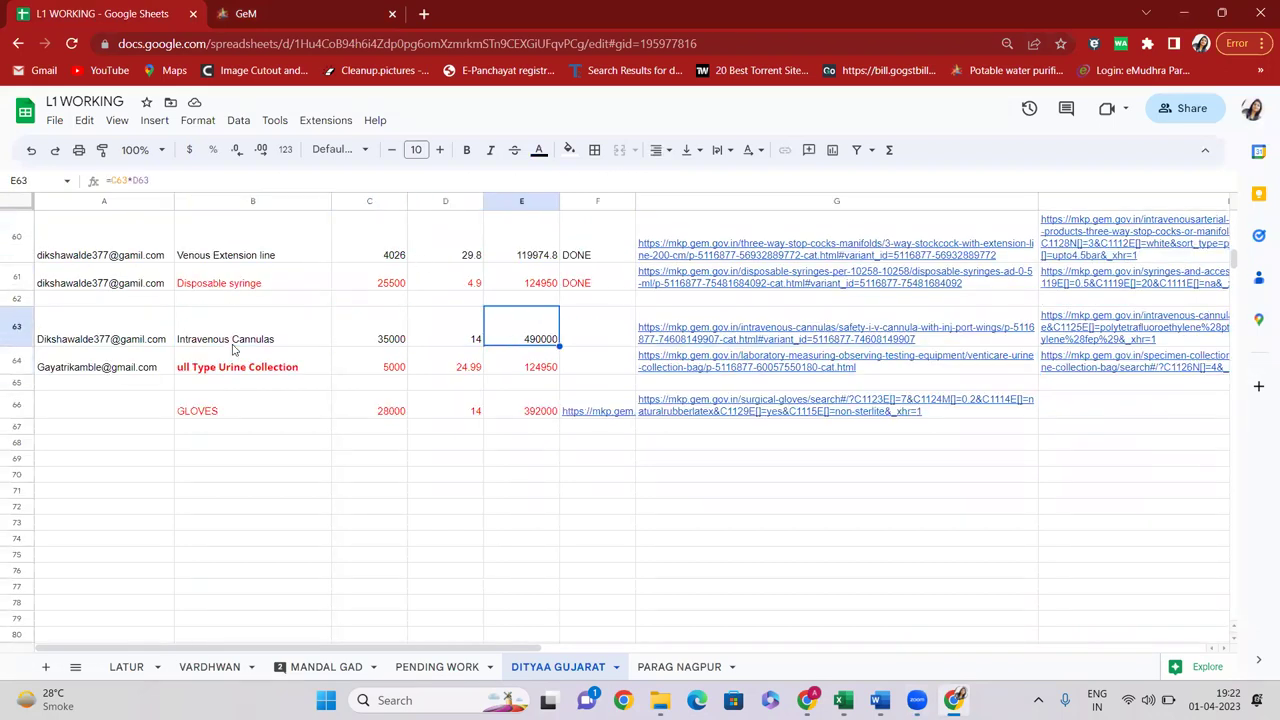
{"action": "key", "text": "Left"}
{"action": "key", "text": "Left"}
{"action": "key", "text": "Right"}
{"action": "key", "text": "Left"}
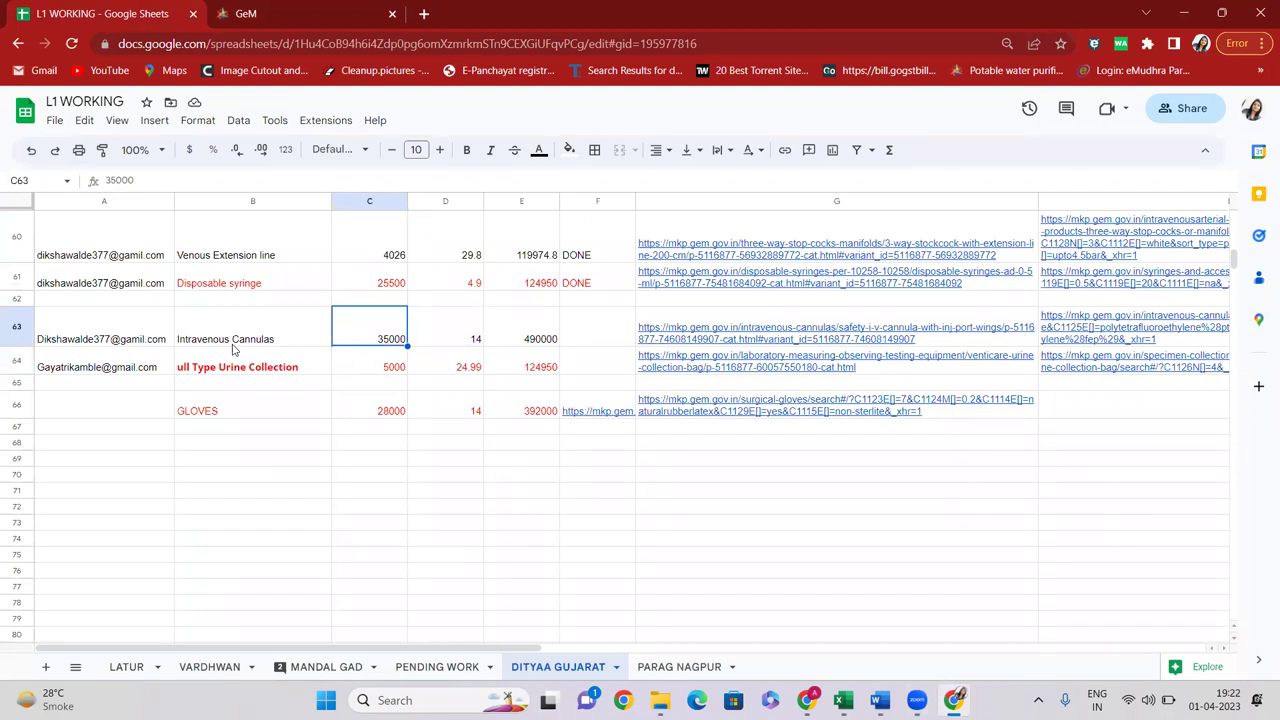
{"action": "key", "text": "Right"}
{"action": "key", "text": "Right"}
{"action": "key", "text": "Right"}
{"action": "key", "text": "Right"}
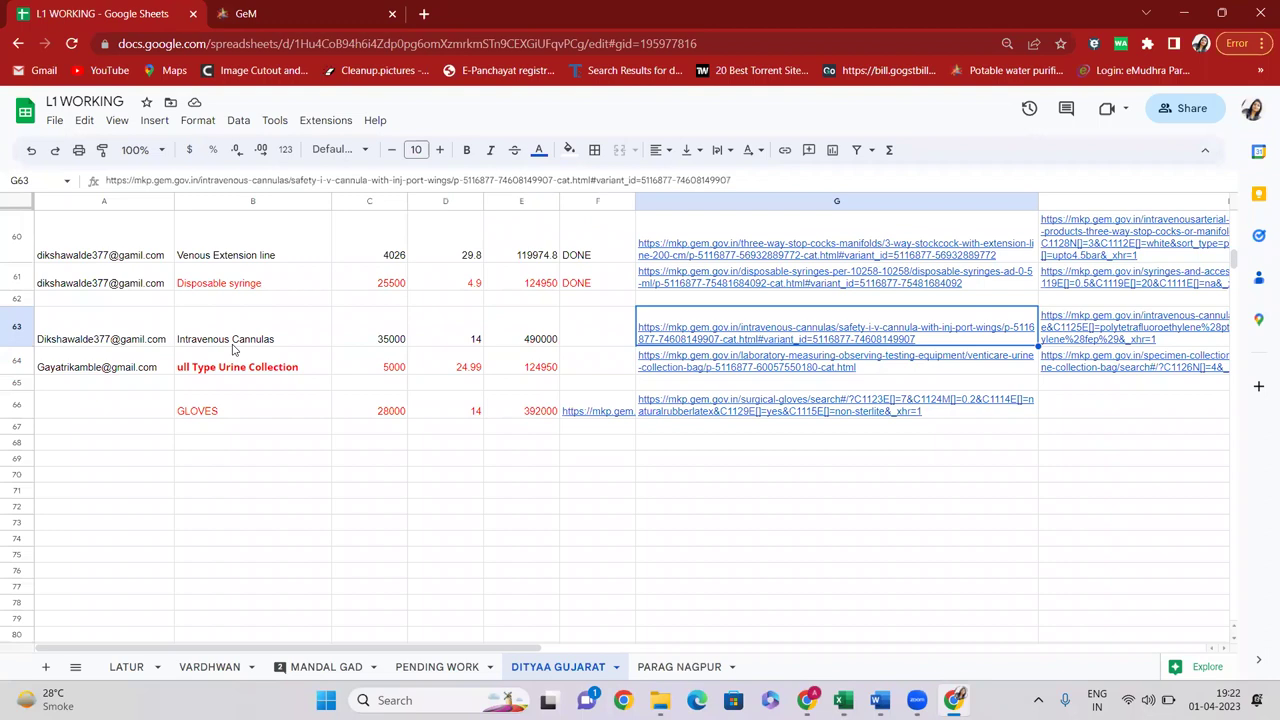
{"action": "key", "text": "Right"}
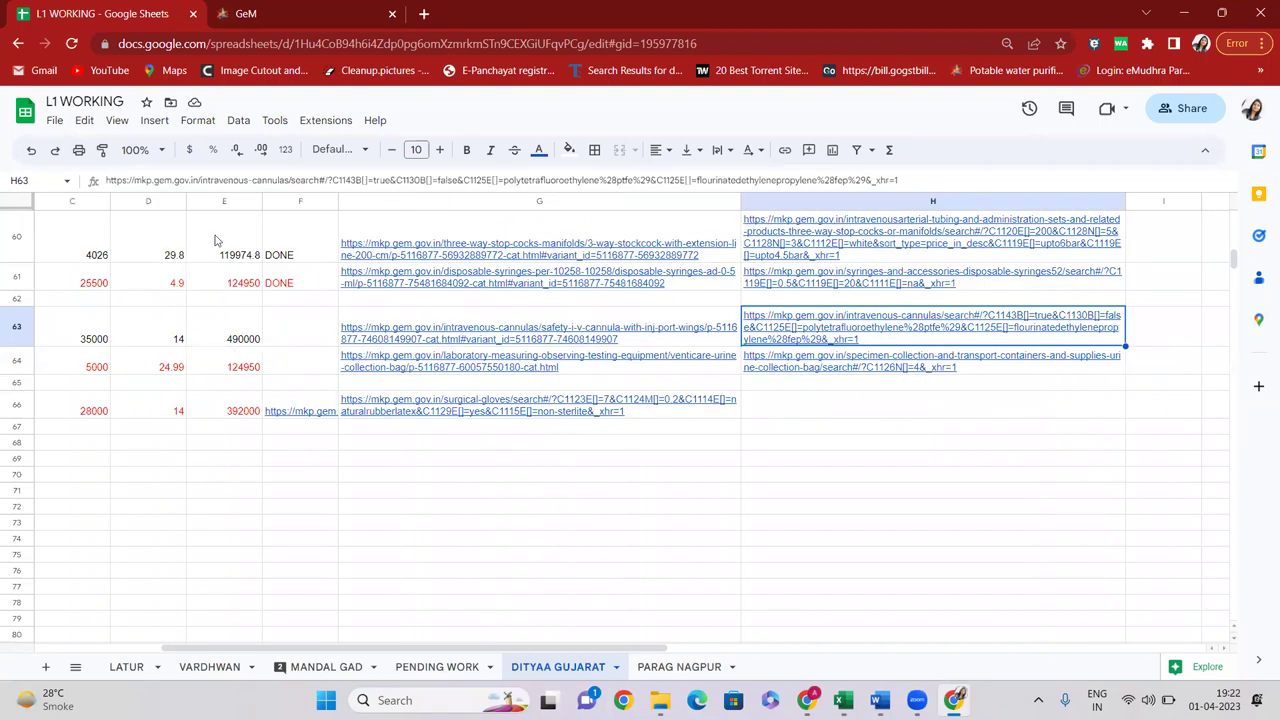
Take the H63 filtered search link and select the GeM tab's address bar
{"action": "left_click", "coordinate": [305, 180]}
{"action": "key", "text": "ctrl+a"}
{"action": "key", "text": "ctrl+c"}
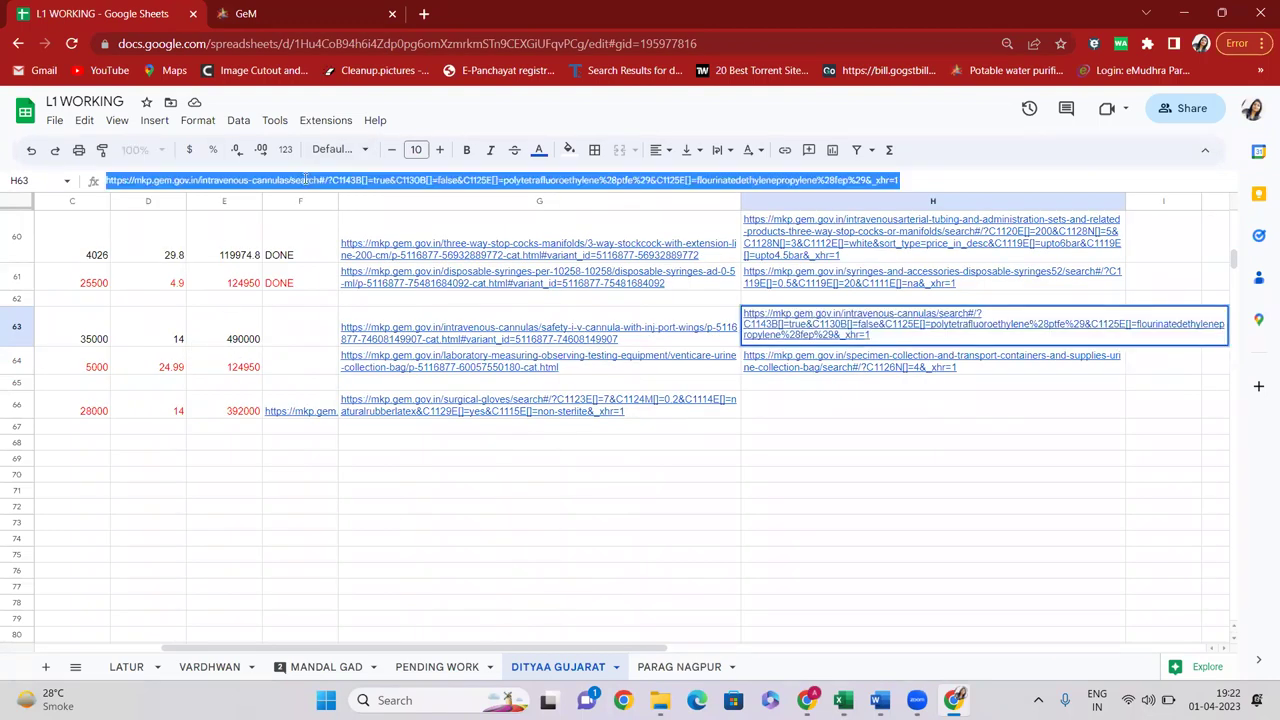
{"action": "left_click", "coordinate": [285, 13]}
{"action": "left_click", "coordinate": [293, 44]}
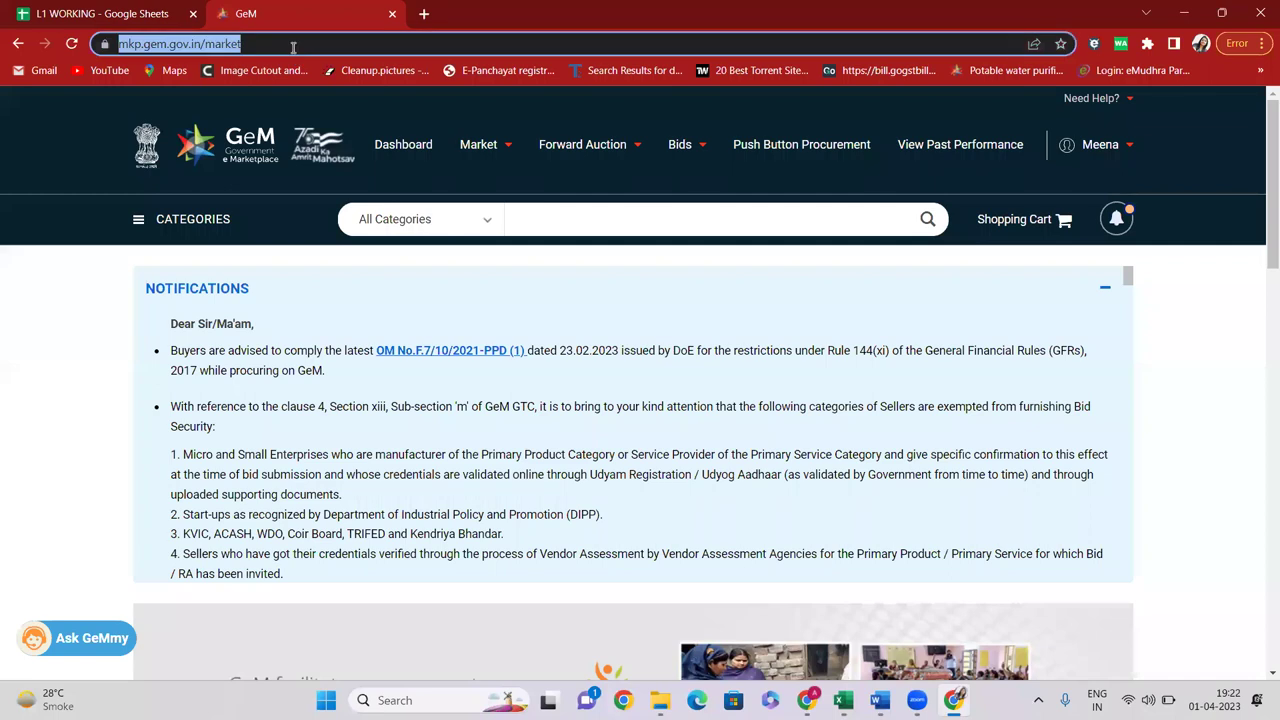
Load the pasted Intravenous Cannulas filtered search link in GeM
{"action": "key", "text": "ctrl+v"}
{"action": "key", "text": "Return"}
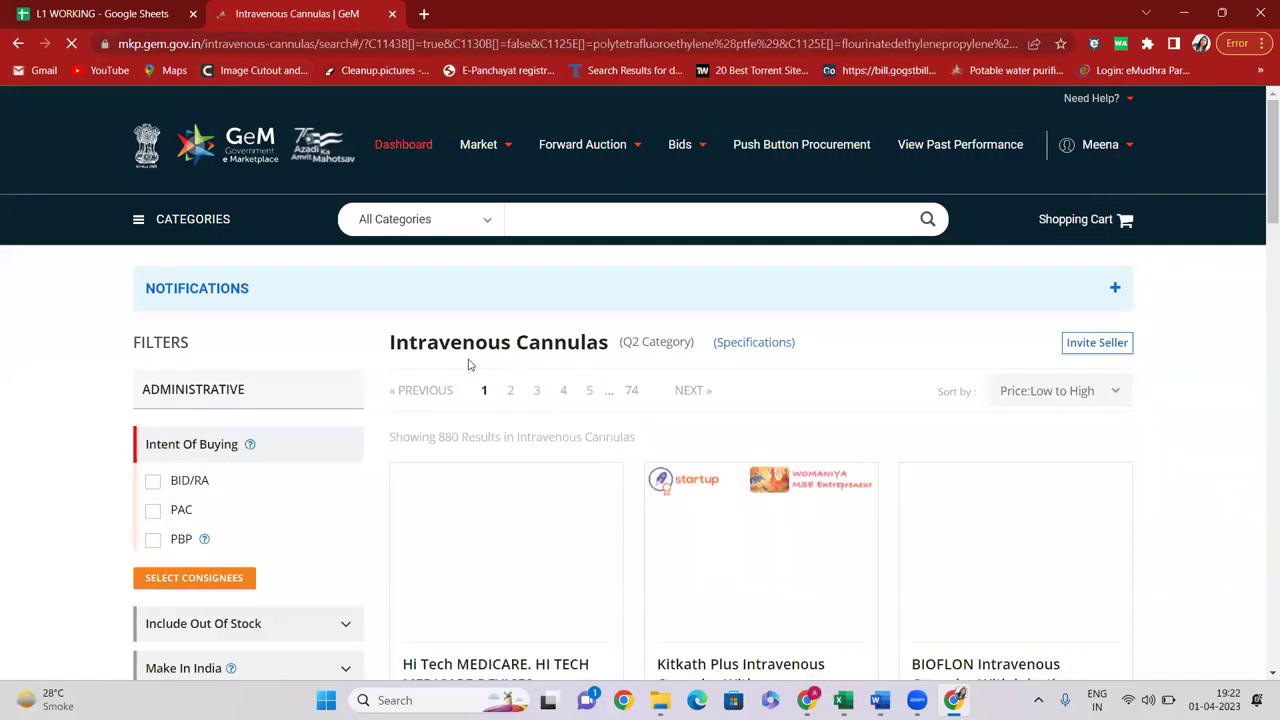
{"action": "key", "text": "ctrl+Tab"}
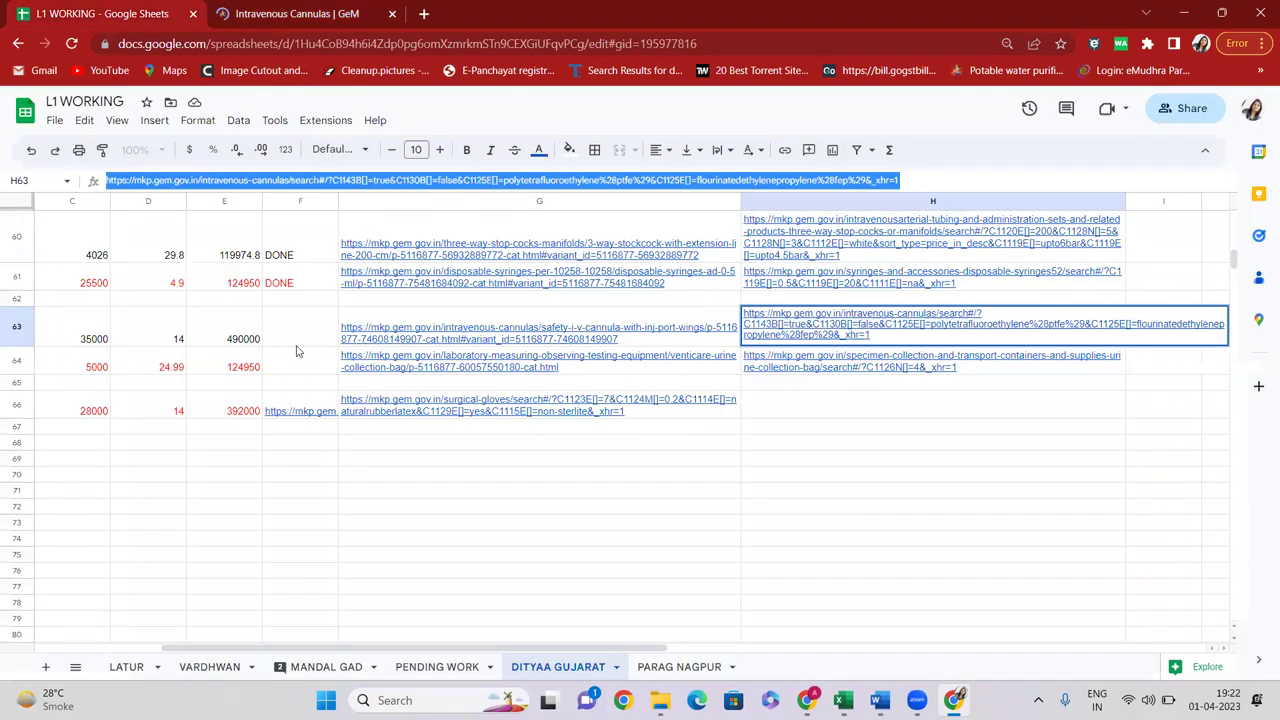
Check row 63's quantity 35000, rate and total, then dismiss GeM's bid dialog
{"action": "left_click", "coordinate": [222, 340]}
{"action": "left_click", "coordinate": [104, 340]}
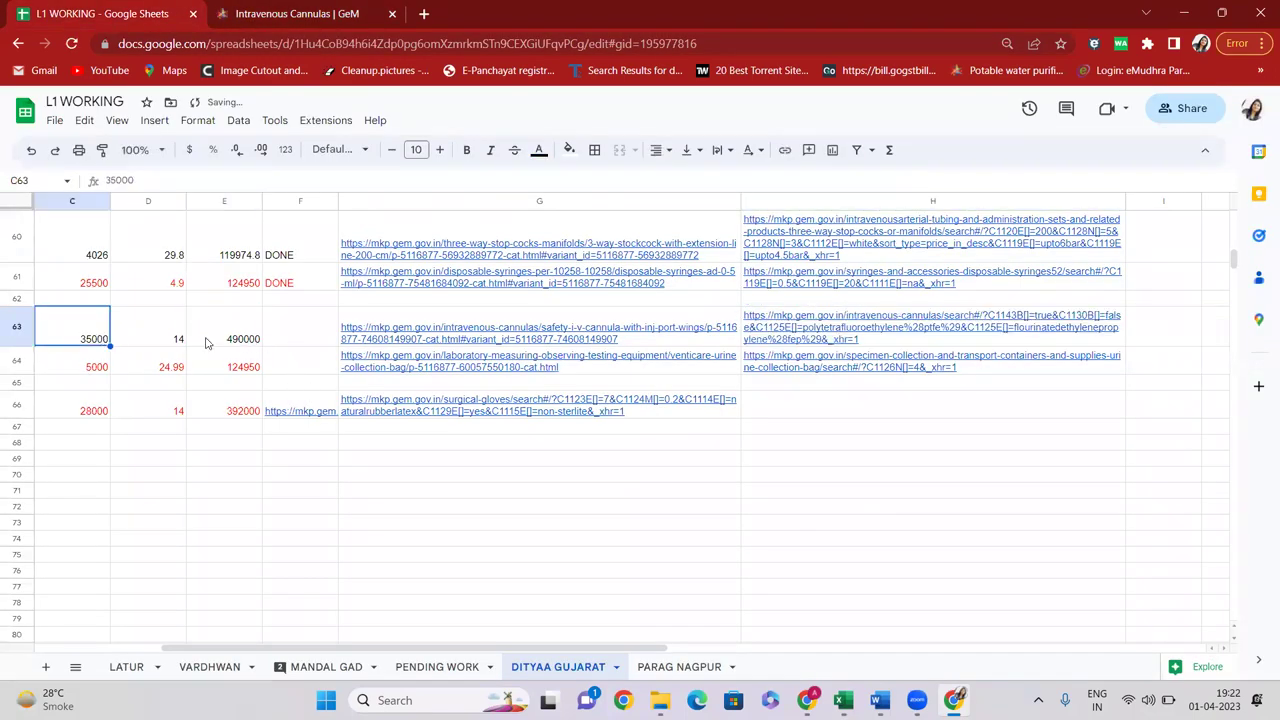
{"action": "left_click", "coordinate": [167, 343]}
{"action": "left_click", "coordinate": [230, 345]}
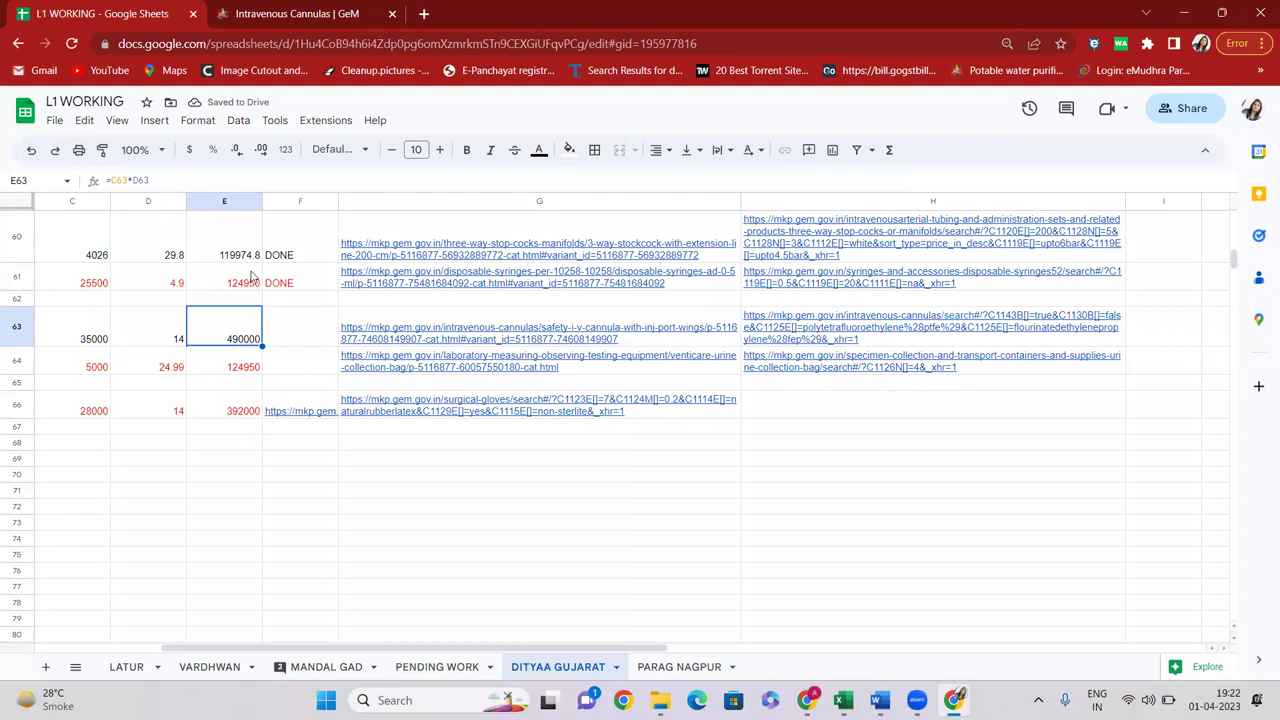
{"action": "left_click", "coordinate": [300, 13]}
{"action": "left_click", "coordinate": [716, 329]}
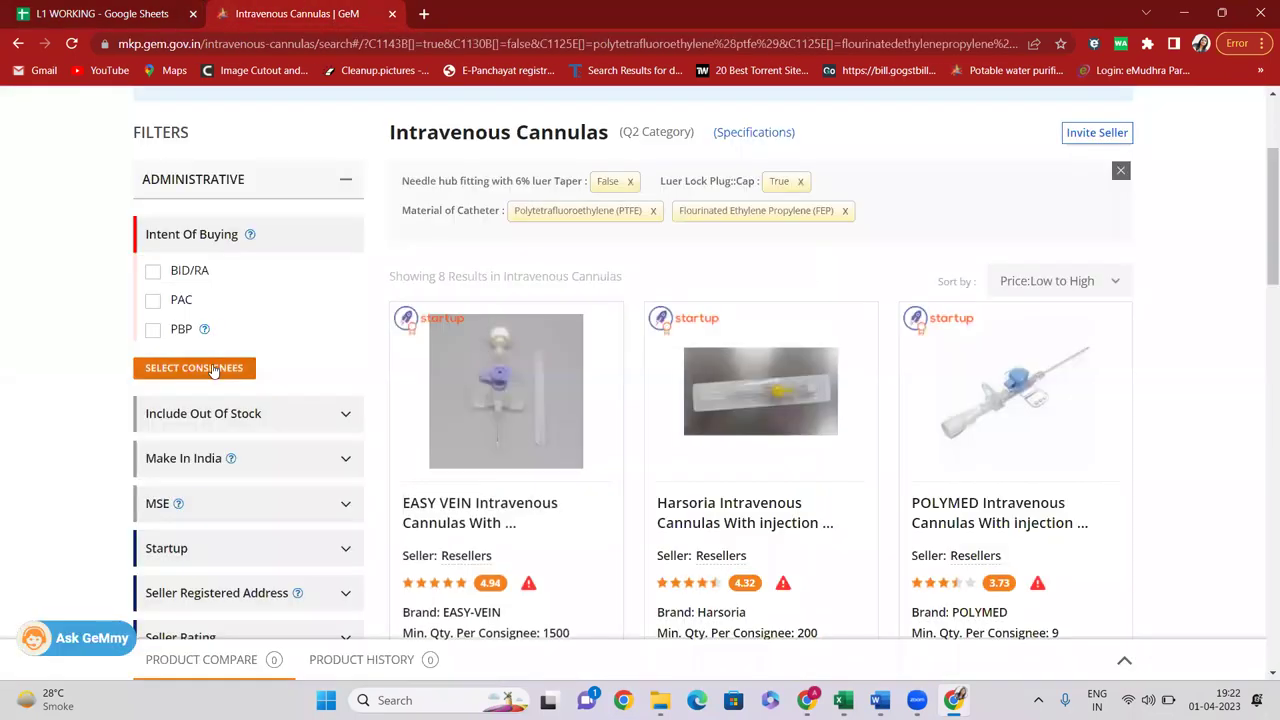
Search cannula sellers for Maharashtra delivery of 35000 units, confirming the quantity in C63
{"action": "left_click", "coordinate": [204, 370]}
{"action": "left_click", "coordinate": [493, 407]}
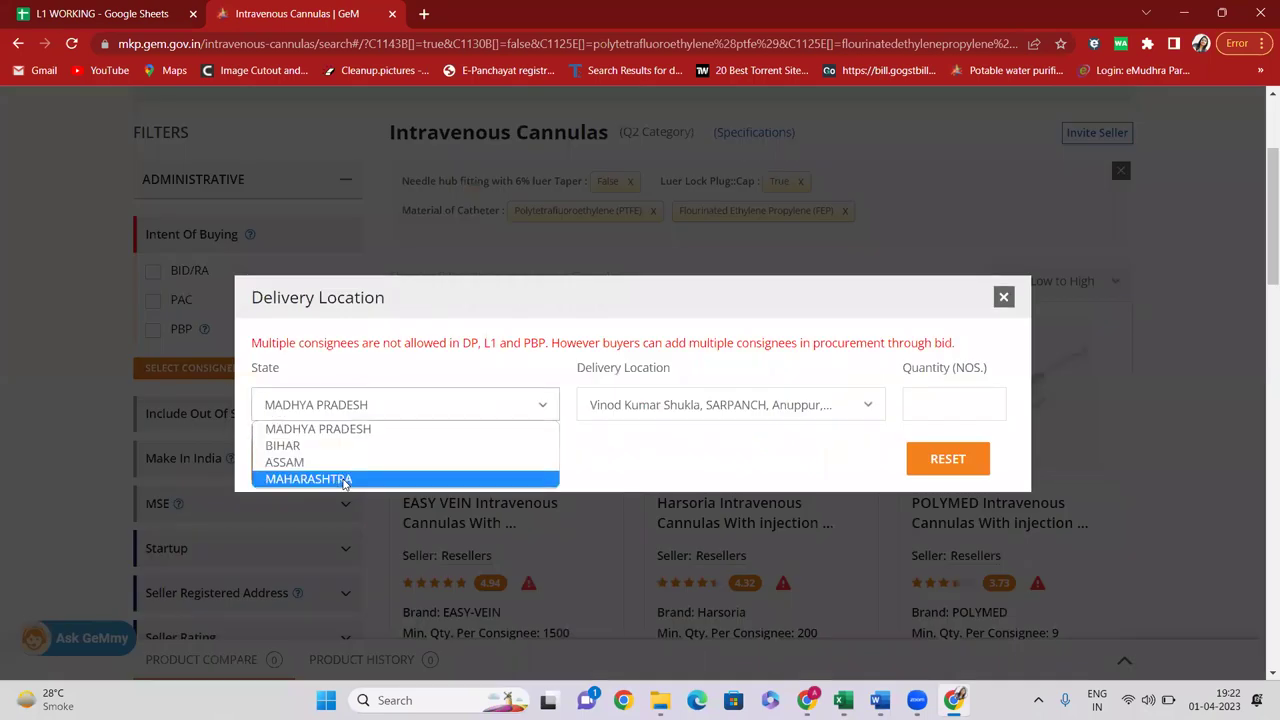
{"action": "left_click", "coordinate": [346, 481]}
{"action": "left_click", "coordinate": [920, 398]}
{"action": "type", "text": "35"}
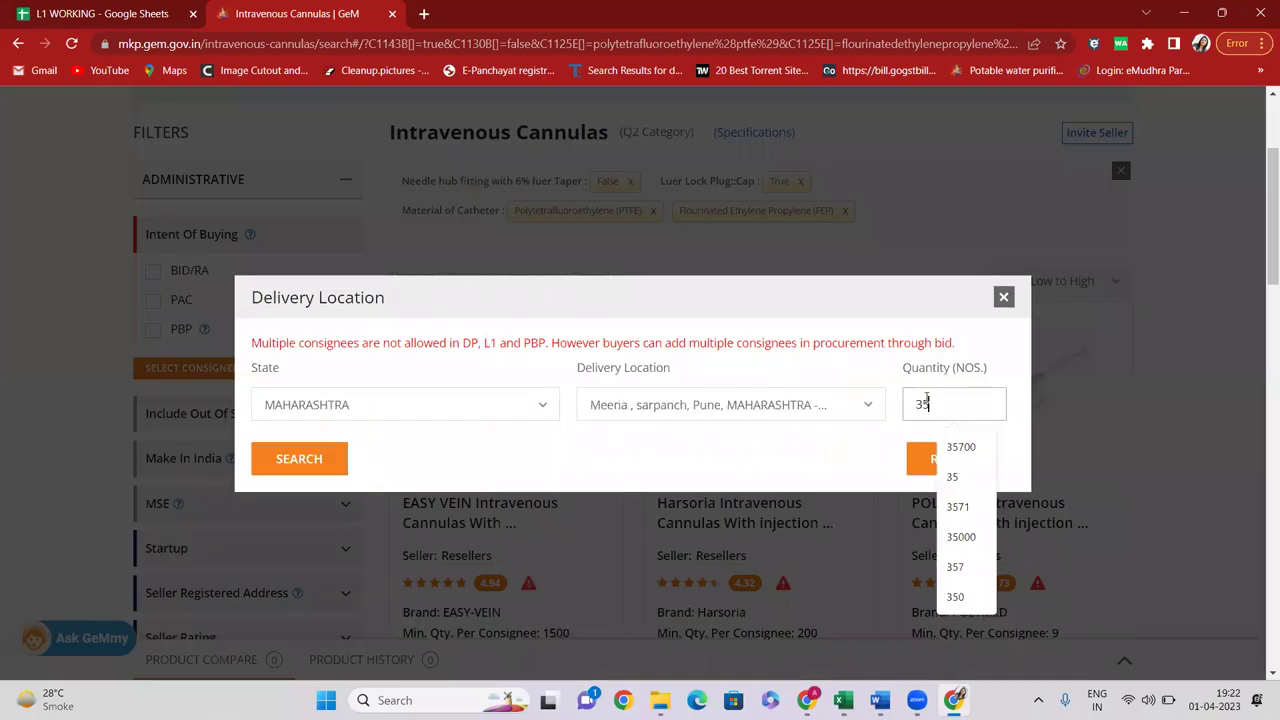
{"action": "type", "text": "000"}
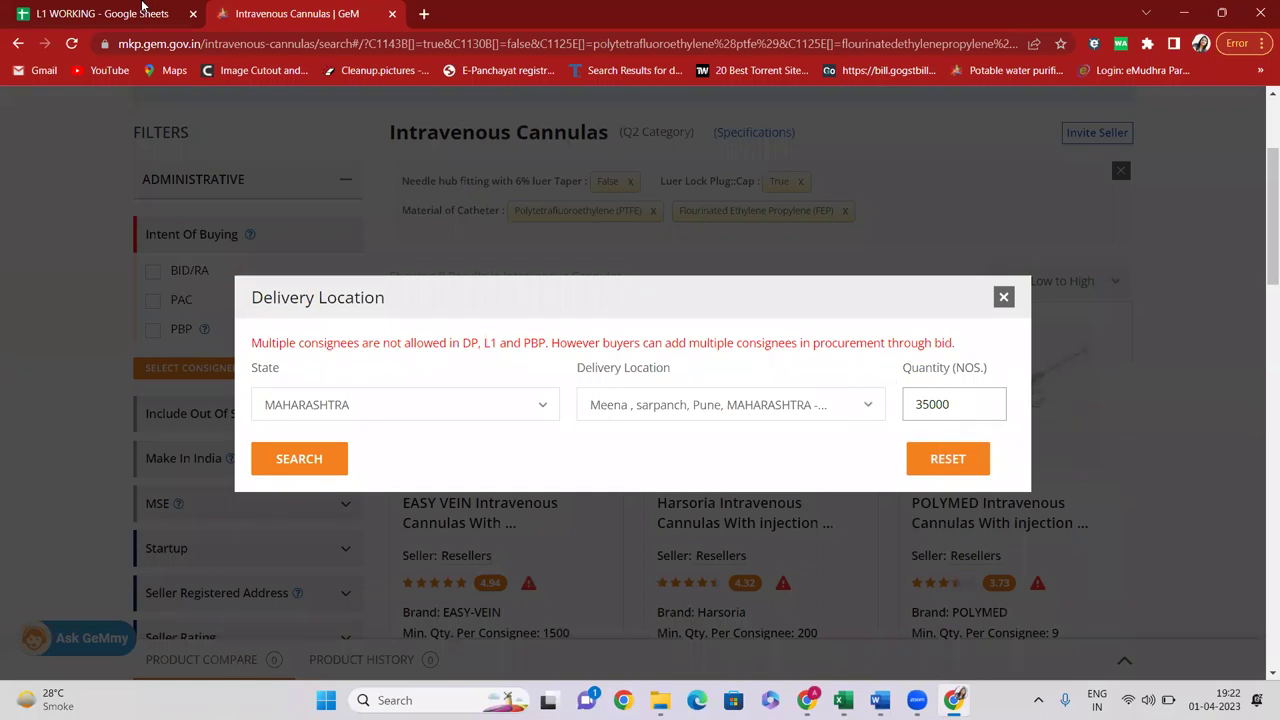
{"action": "left_click", "coordinate": [35, 20]}
{"action": "left_click", "coordinate": [100, 340]}
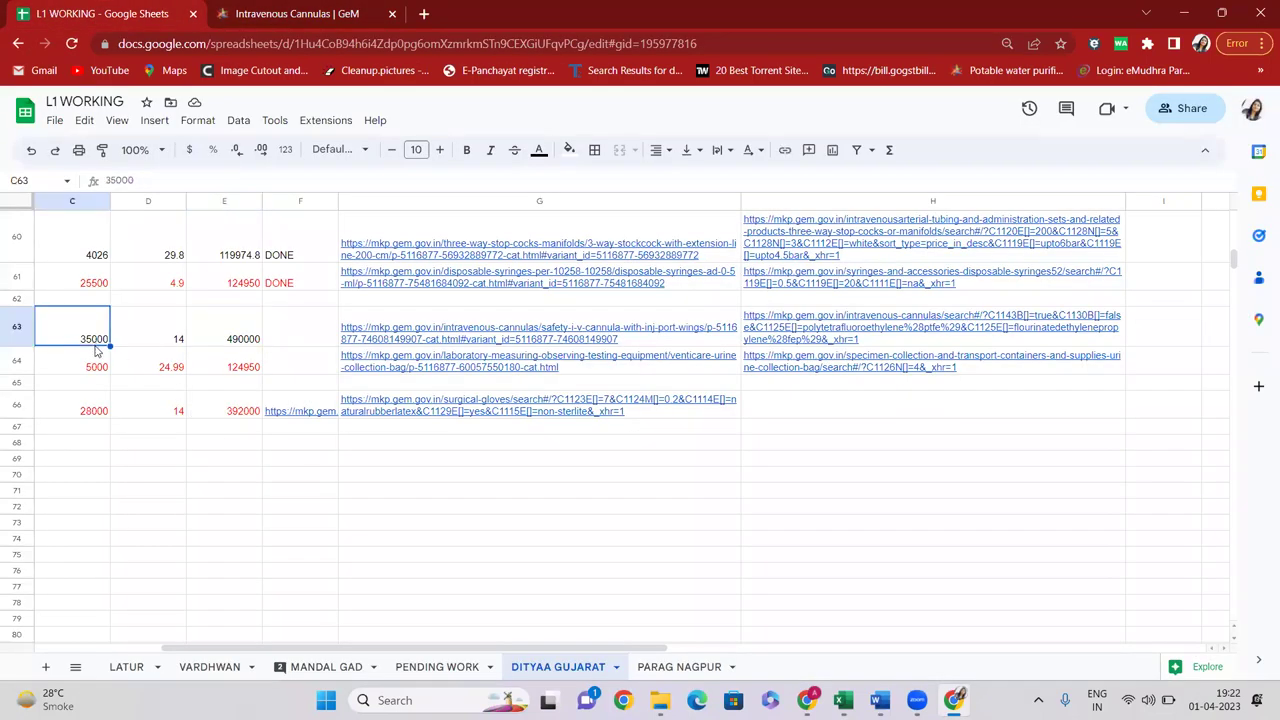
{"action": "left_click", "coordinate": [297, 13]}
{"action": "left_click", "coordinate": [345, 460]}
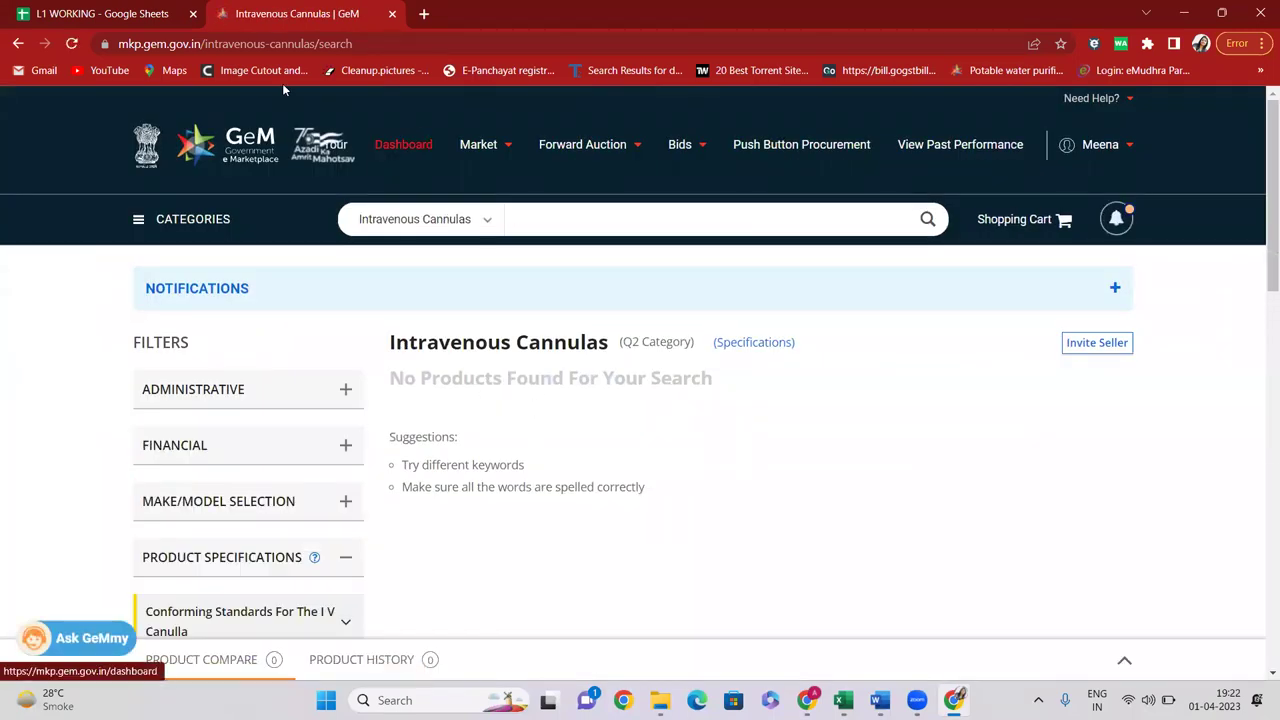
Reload the saved filtered cannula link, showing EASY VEIN as Current L1 at ₹735,000.00
{"action": "left_click", "coordinate": [349, 45]}
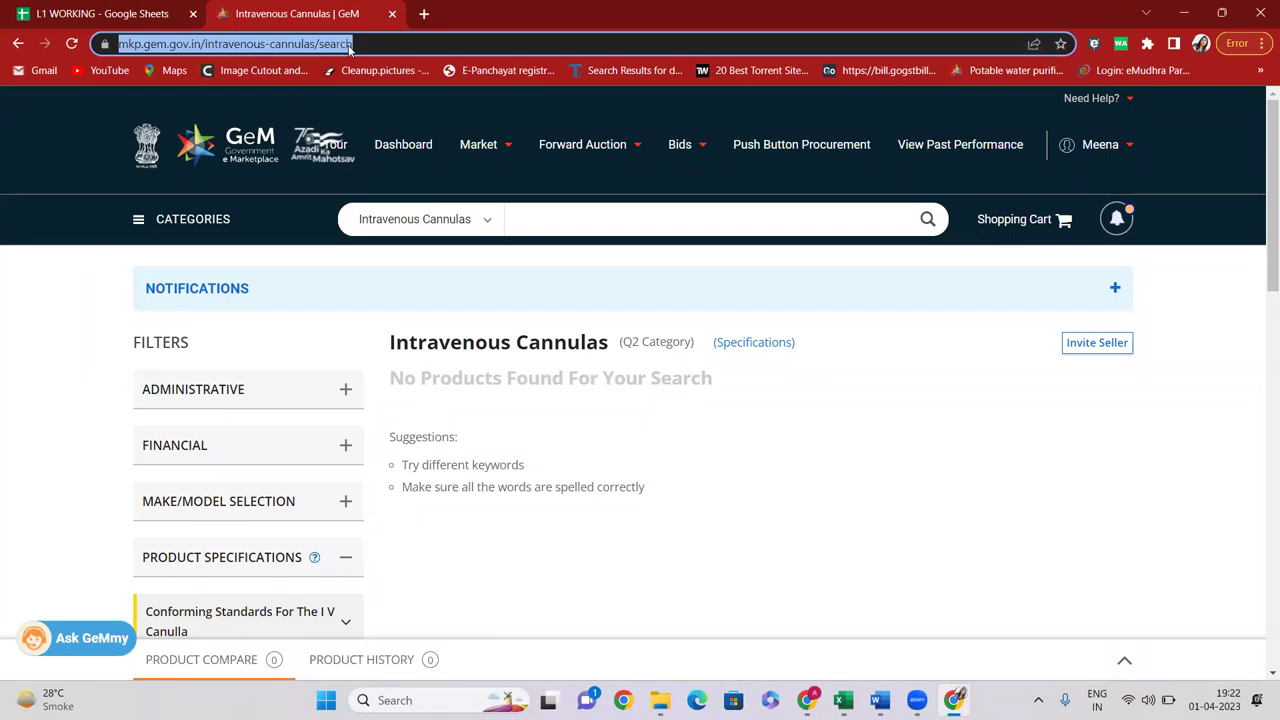
{"action": "type", "text": "https://mkp.gem.gov.in/intravenous-cannulas/search#/?C1143B[]=true&C1130B[]=false&C1125E[]=polytetrafluoroethylene%28ptfe%29&C1125E[]=fluorinatedethylenepropylene%28fep%29&_xhr=1"}
{"action": "key", "text": "Return"}
{"action": "scroll", "coordinate": [473, 182], "scroll_direction": "down", "scroll_amount": 3}
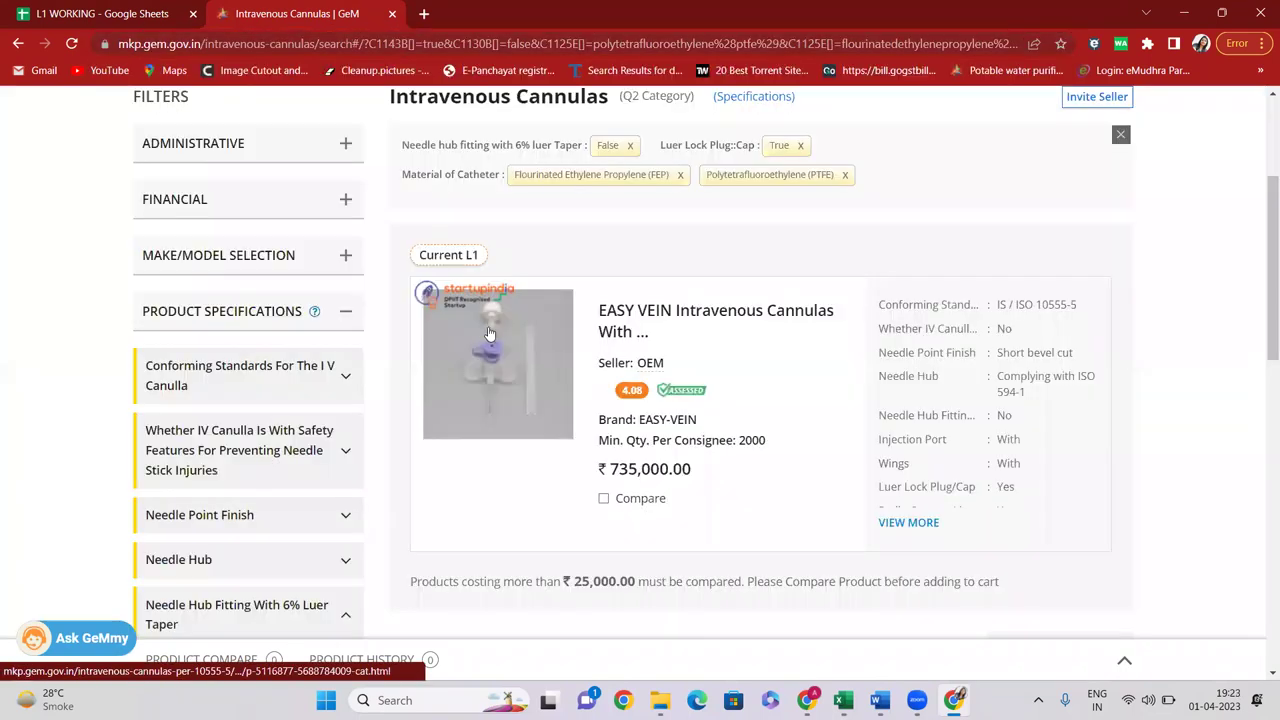
{"action": "scroll", "coordinate": [657, 357], "scroll_direction": "down", "scroll_amount": 1}
{"action": "scroll", "coordinate": [656, 357], "scroll_direction": "up", "scroll_amount": 2}
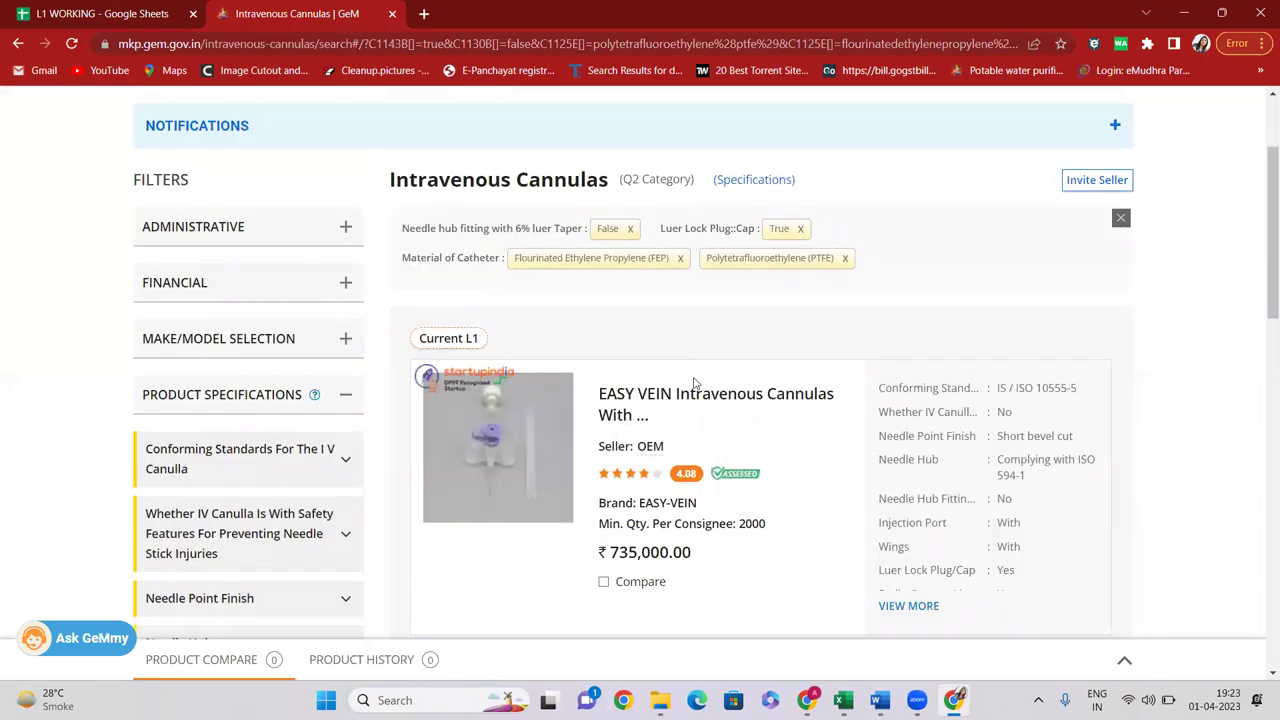
{"action": "scroll", "coordinate": [684, 377], "scroll_direction": "down", "scroll_amount": 2}
Check E63's total, then review the three-way stop cock values across row 60
{"action": "left_click", "coordinate": [87, 10]}
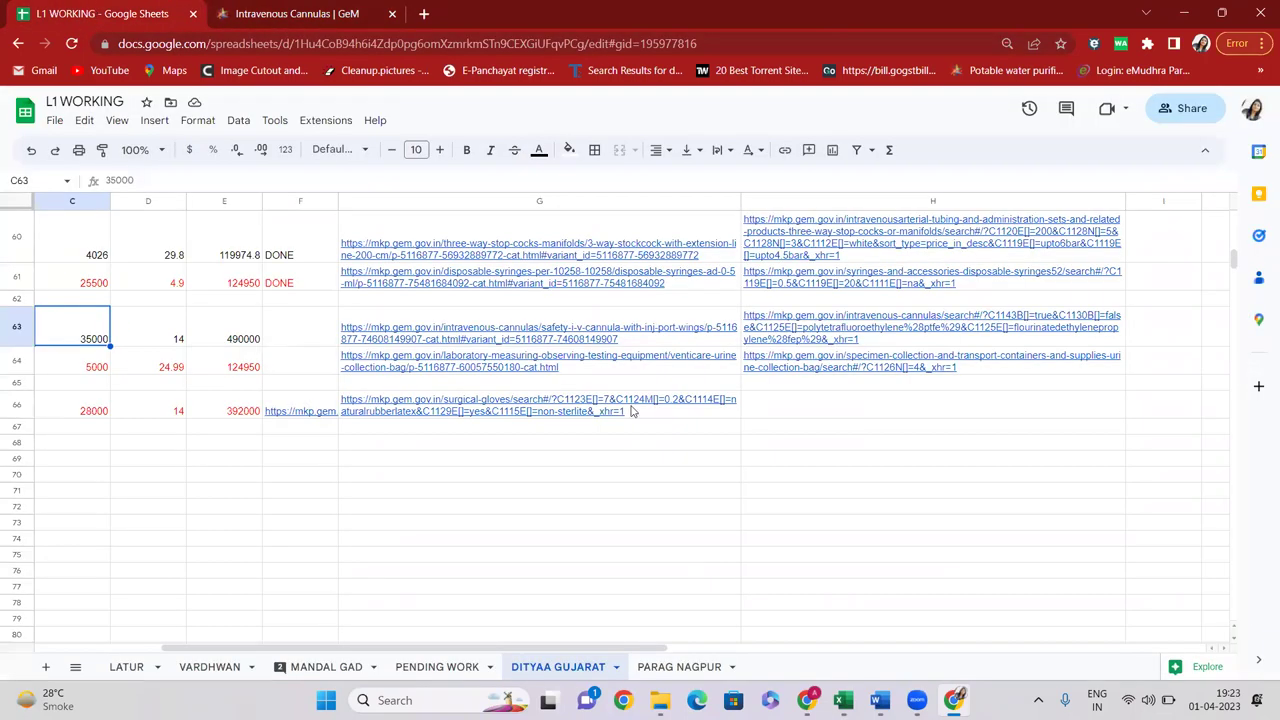
{"action": "left_click", "coordinate": [246, 340]}
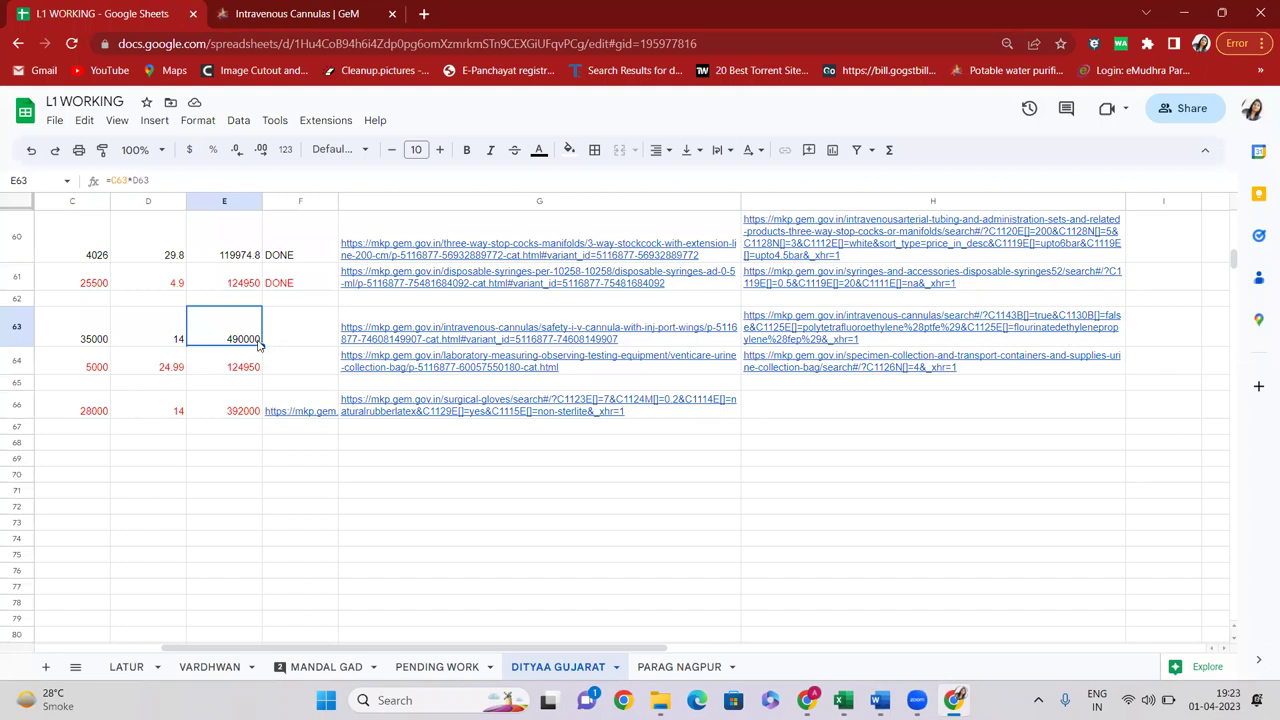
{"action": "scroll", "coordinate": [214, 355], "scroll_direction": "up", "scroll_amount": 1}
{"action": "left_click", "coordinate": [77, 335]}
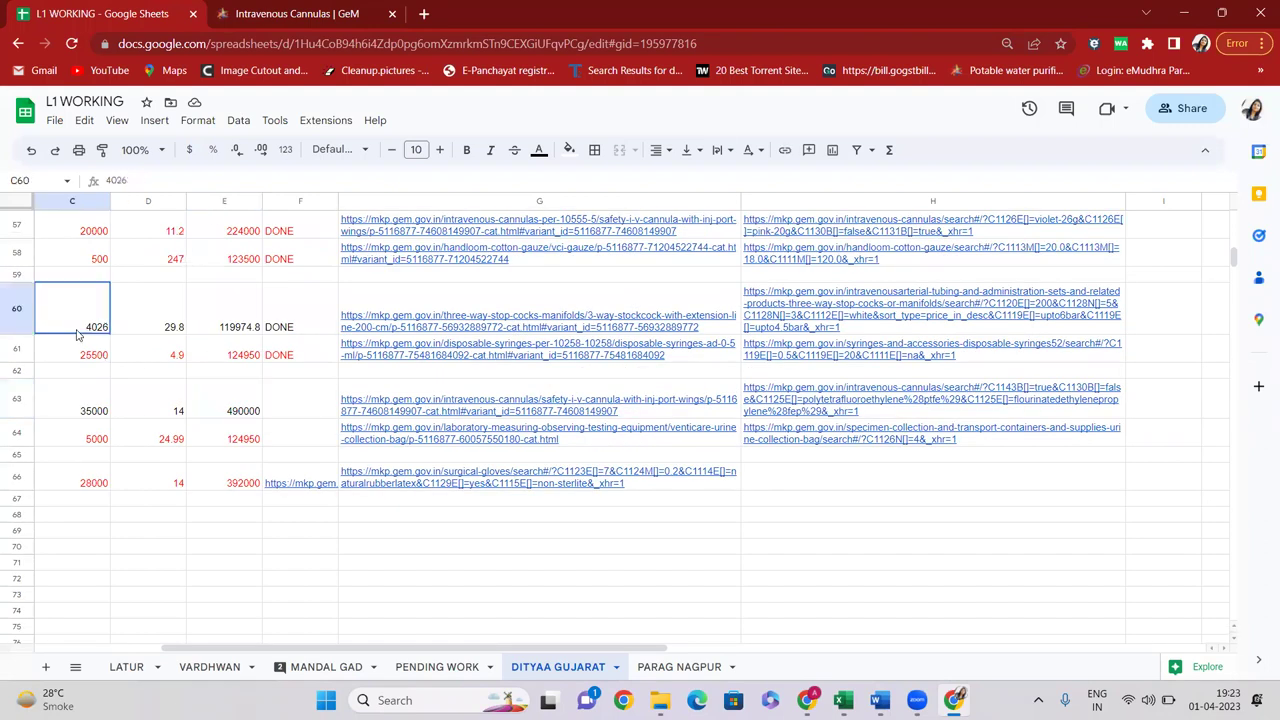
{"action": "scroll", "coordinate": [77, 335], "scroll_direction": "left", "scroll_amount": 3}
{"action": "key", "text": "Right"}
{"action": "key", "text": "Right"}
{"action": "key", "text": "Right"}
{"action": "key", "text": "Right"}
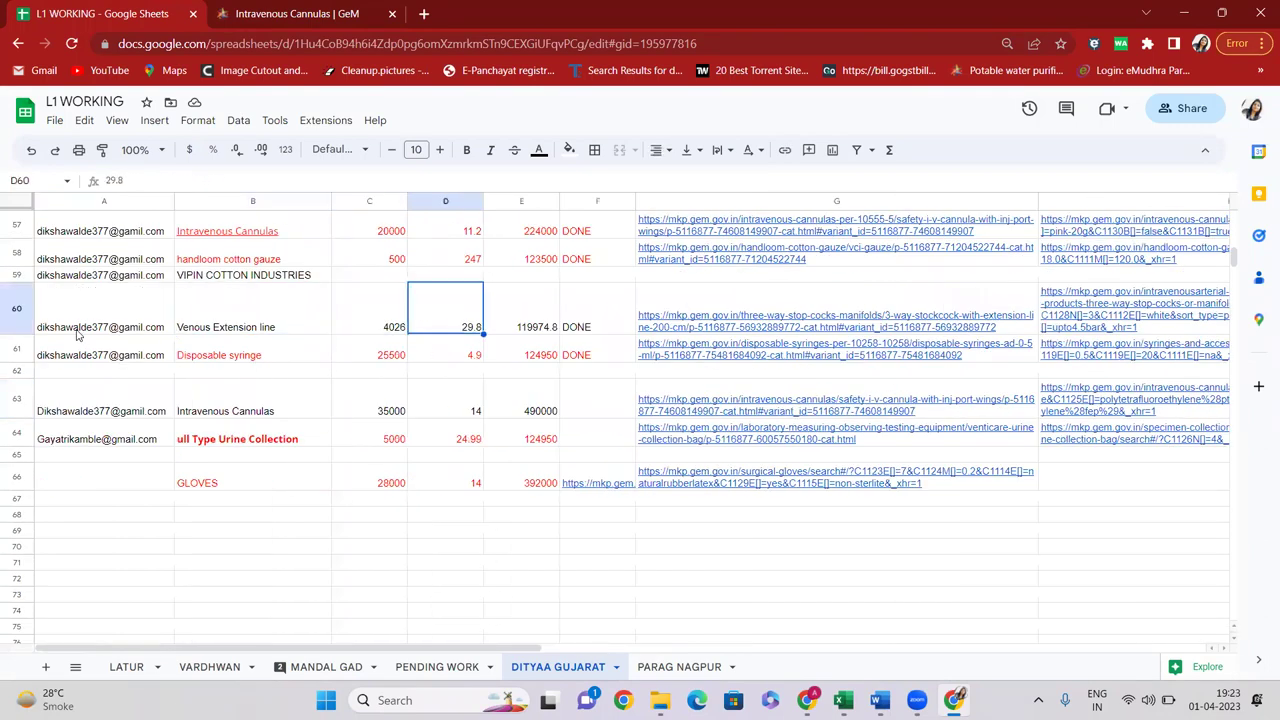
{"action": "key", "text": "Right"}
{"action": "key", "text": "Right"}
{"action": "key", "text": "Left"}
{"action": "key", "text": "Left"}
{"action": "key", "text": "Left"}
{"action": "key", "text": "Left"}
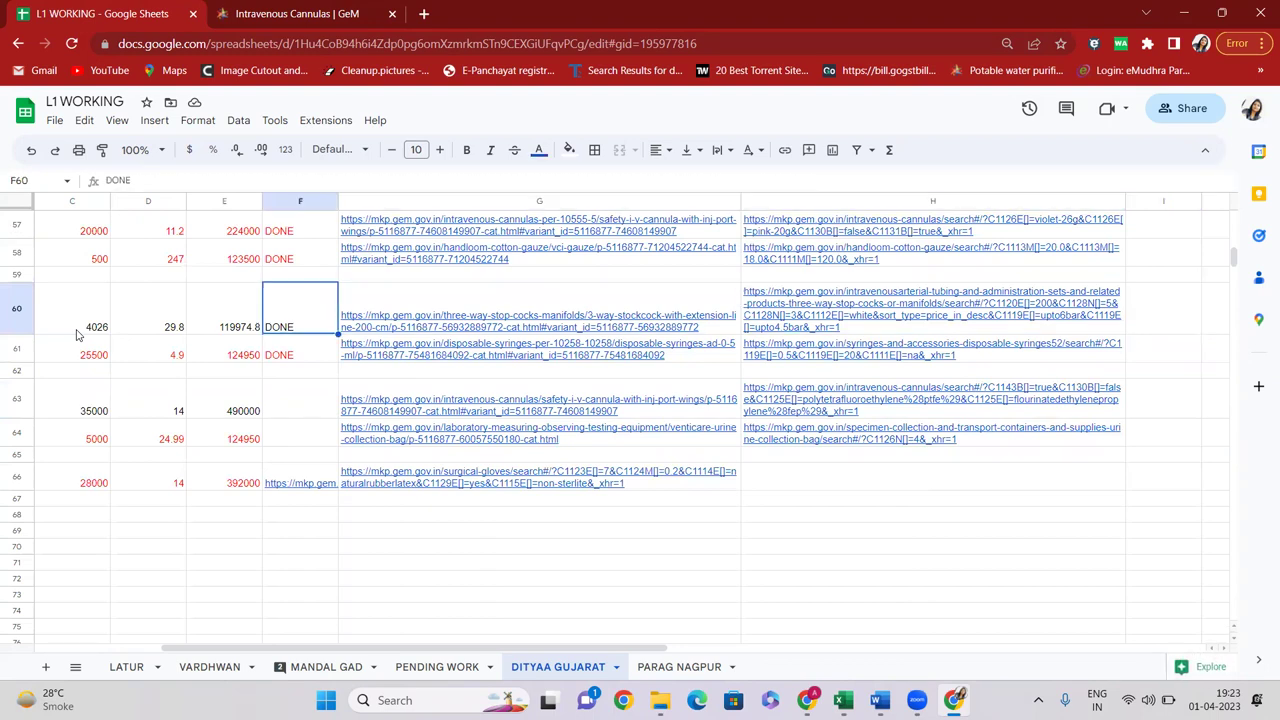
{"action": "key", "text": "Left"}
{"action": "key", "text": "Left"}
{"action": "key", "text": "Right"}
{"action": "key", "text": "Right"}
{"action": "key", "text": "Right"}
{"action": "key", "text": "Right"}
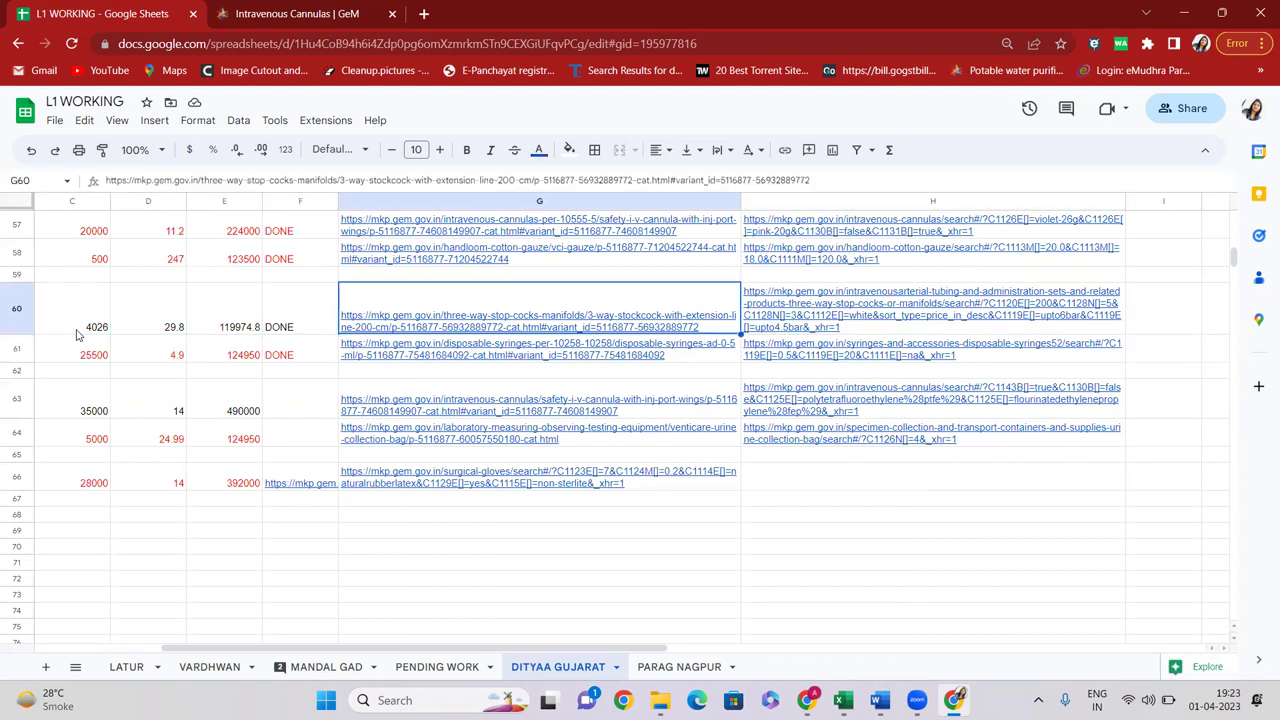
Copy the G60 stop cock product link and load it in the GeM tab
{"action": "left_click", "coordinate": [383, 180]}
{"action": "key", "text": "ctrl+a"}
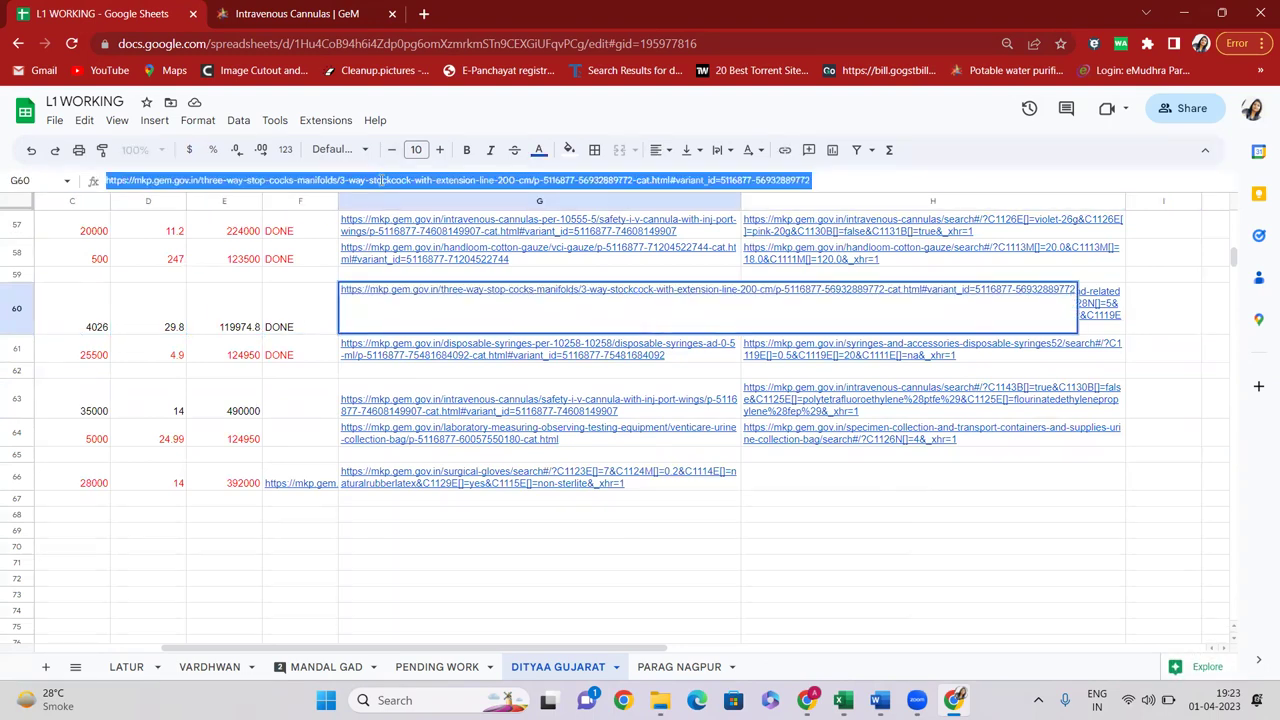
{"action": "key", "text": "ctrl+c"}
{"action": "left_click", "coordinate": [297, 13]}
{"action": "left_click", "coordinate": [294, 51]}
{"action": "key", "text": "ctrl+v"}
{"action": "key", "text": "Return"}
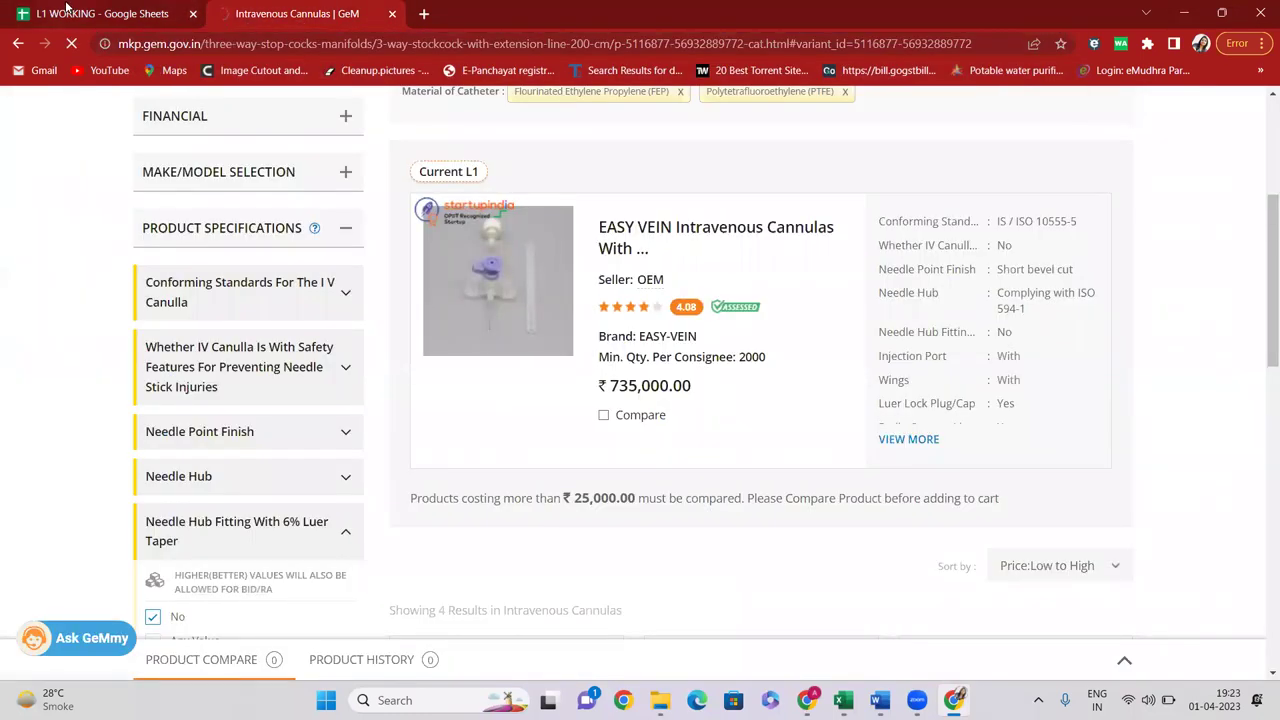
Confirm rate and quantity 4026 in row 60, then go up to the Three Way Stop Cocks listing
{"action": "left_click", "coordinate": [68, 10]}
{"action": "left_click", "coordinate": [158, 327]}
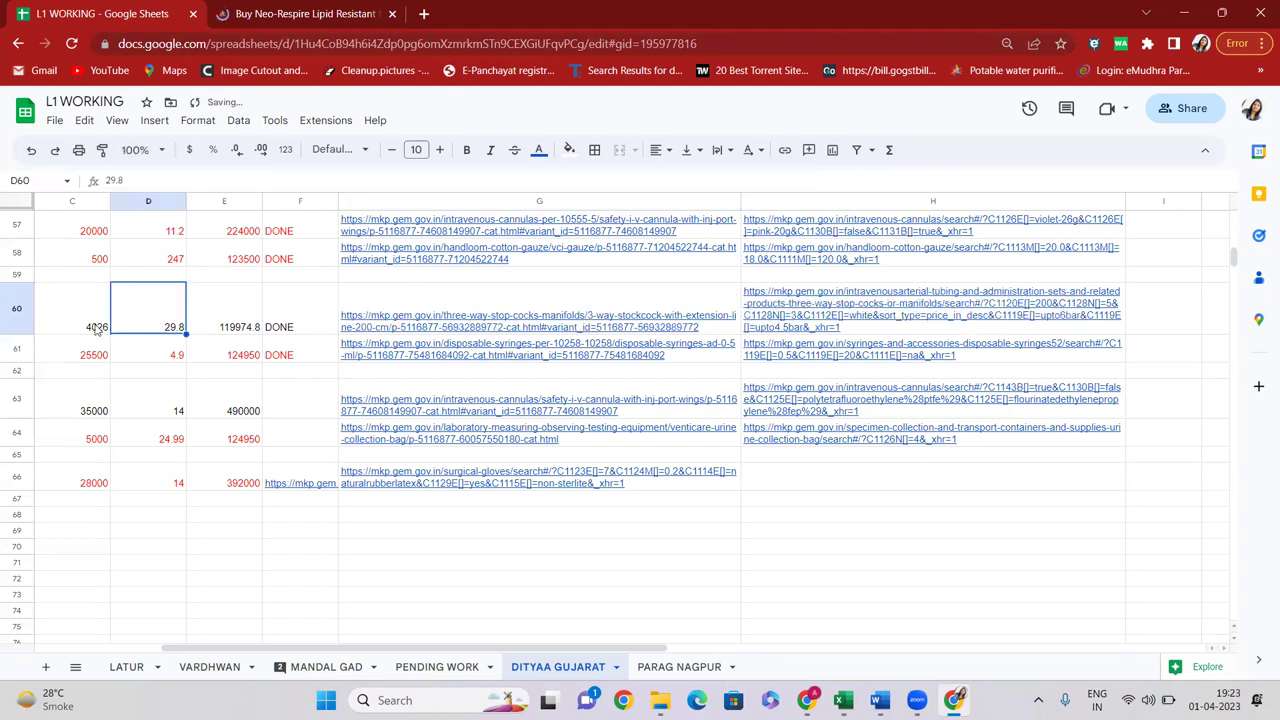
{"action": "left_click", "coordinate": [95, 330]}
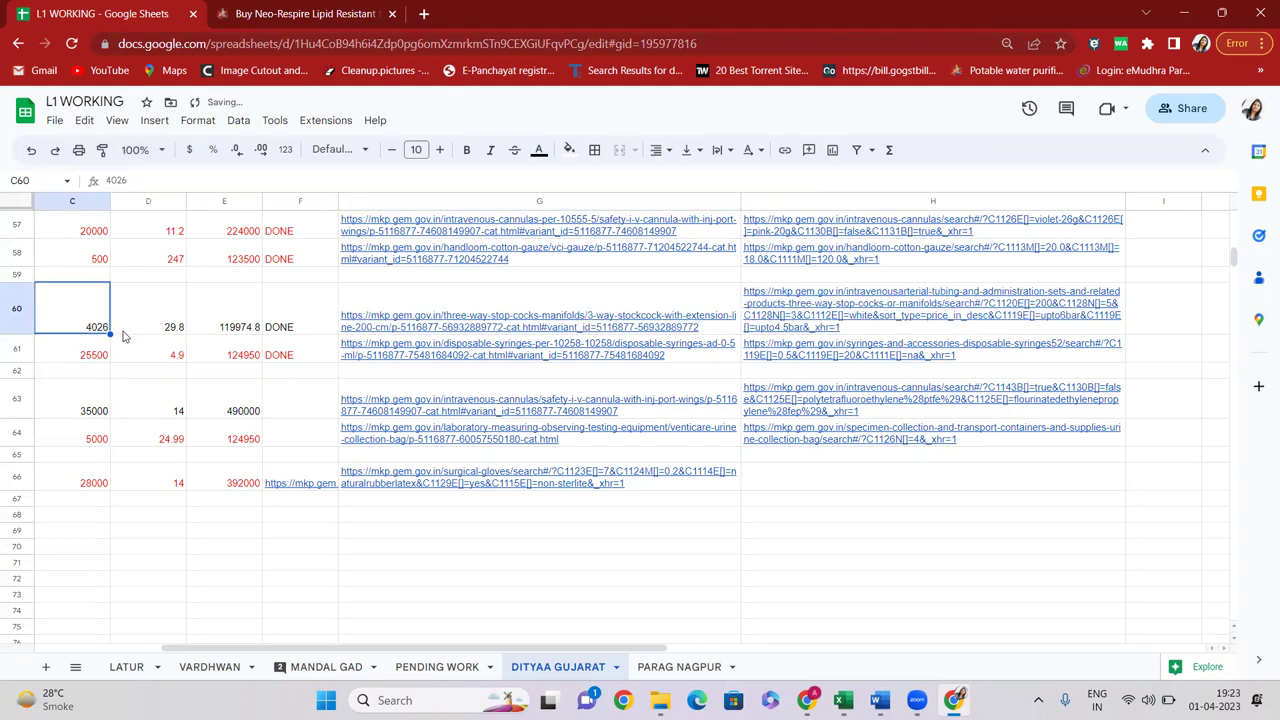
{"action": "left_click", "coordinate": [305, 13]}
{"action": "left_click", "coordinate": [262, 360]}
{"action": "key", "text": "ctrl+Tab"}
{"action": "key", "text": "ctrl+Tab"}
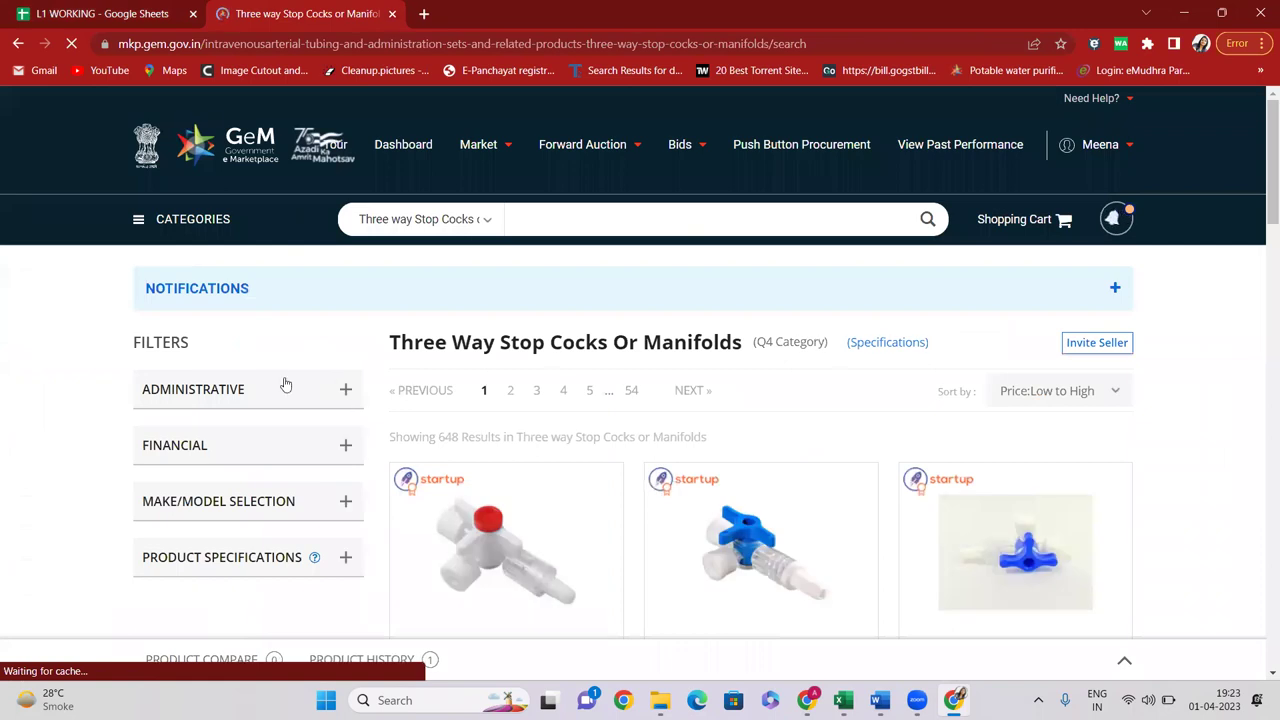
Search stop cocks for Maharashtra, 4026 units, giving LIFELINE SYSTEMS at ₹22,143.00; check E60
{"action": "left_click", "coordinate": [285, 389]}
{"action": "scroll", "coordinate": [271, 380], "scroll_direction": "down", "scroll_amount": 2}
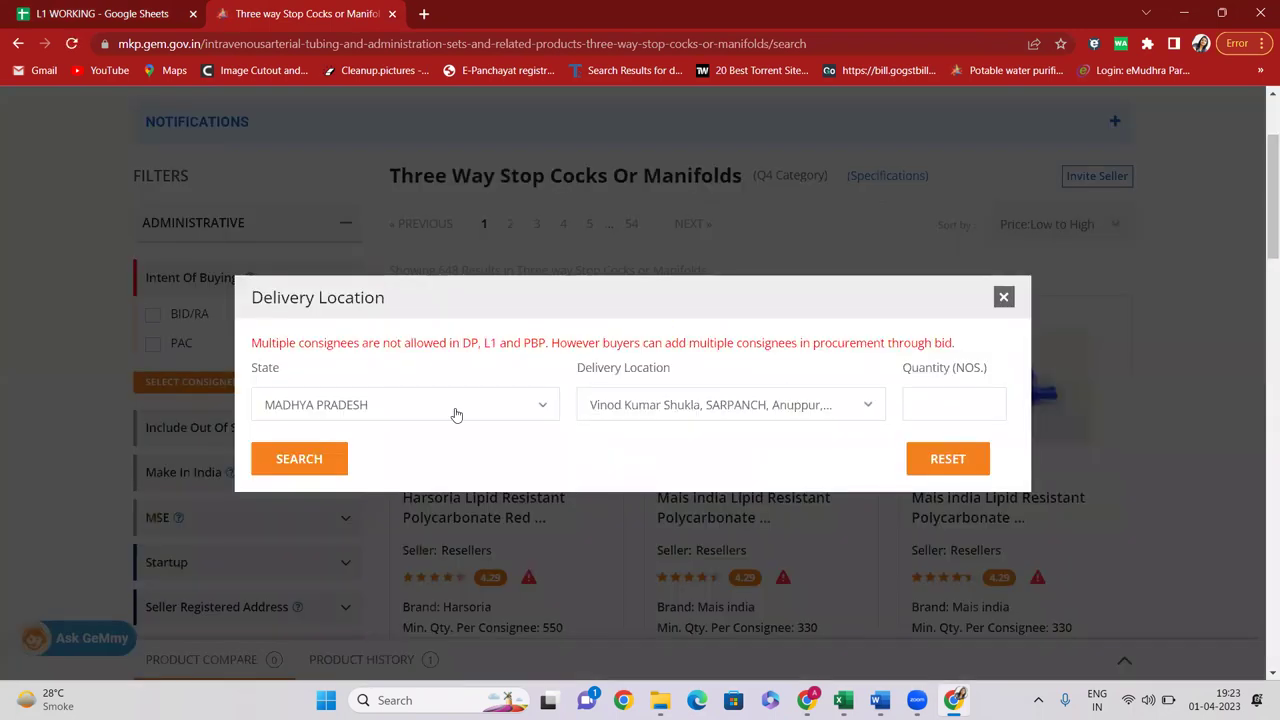
{"action": "left_click", "coordinate": [421, 414]}
{"action": "left_click", "coordinate": [366, 476]}
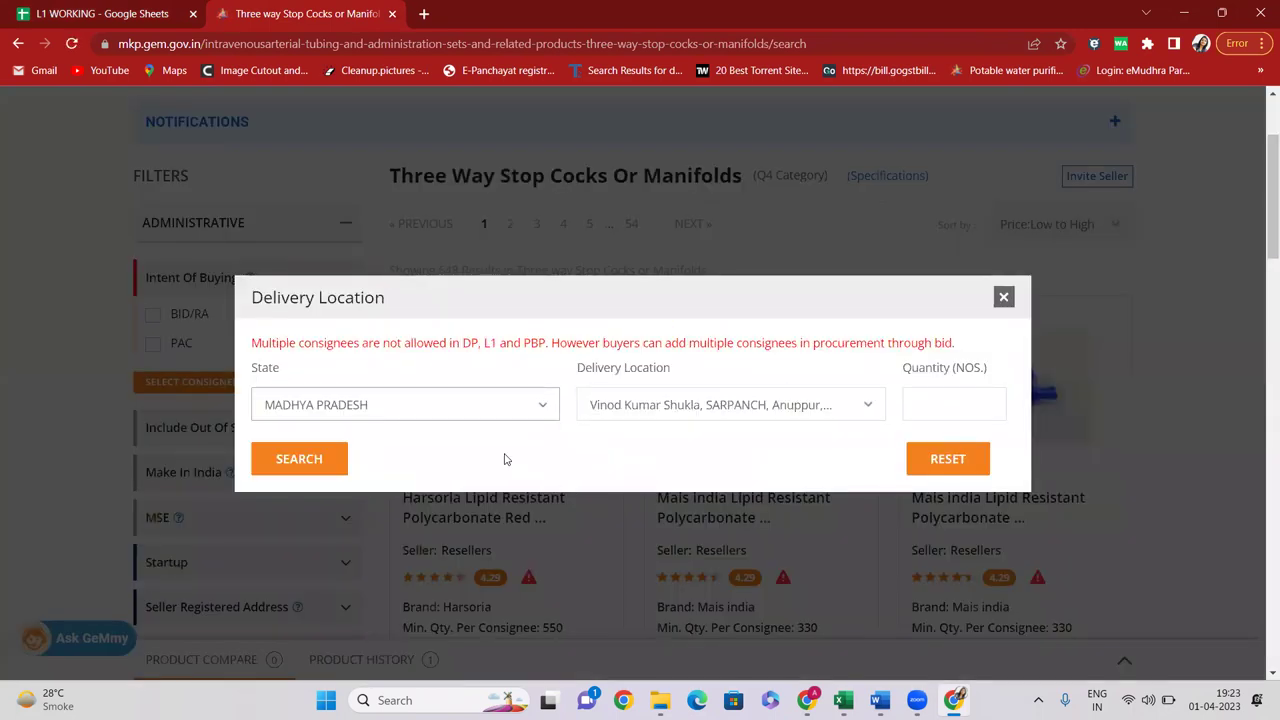
{"action": "left_click", "coordinate": [946, 406]}
{"action": "type", "text": "4026"}
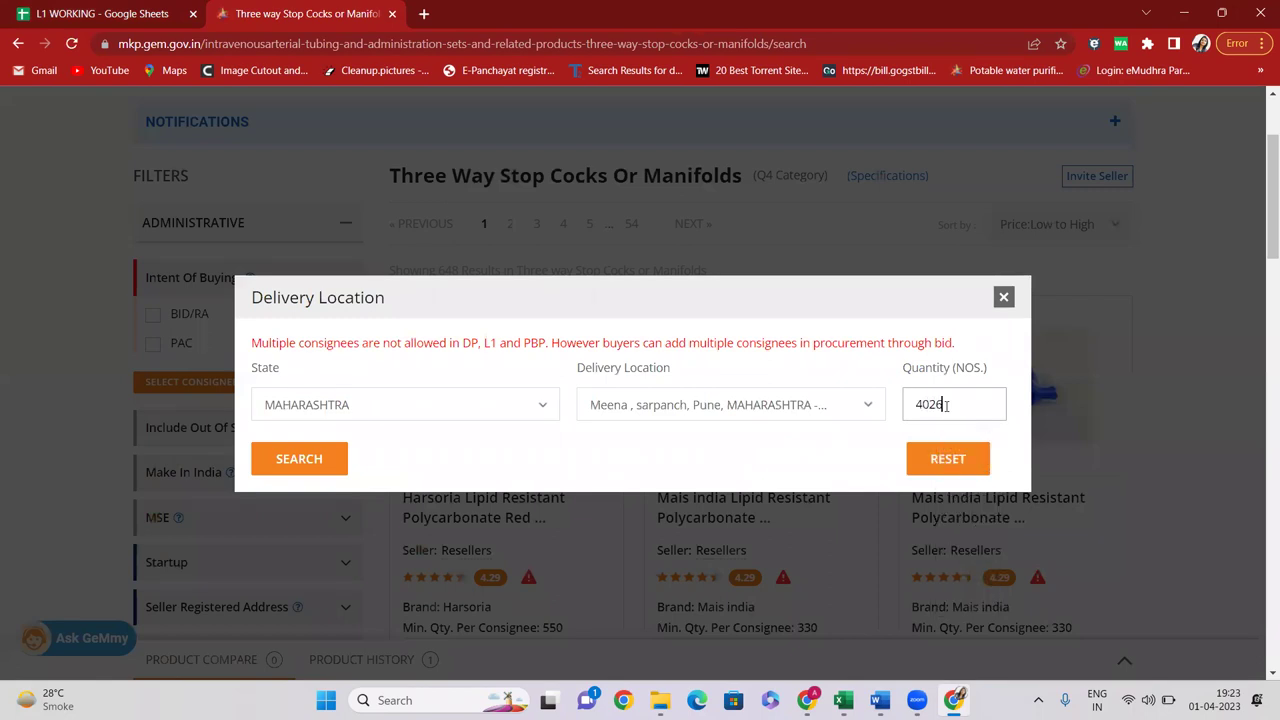
{"action": "left_click", "coordinate": [312, 460]}
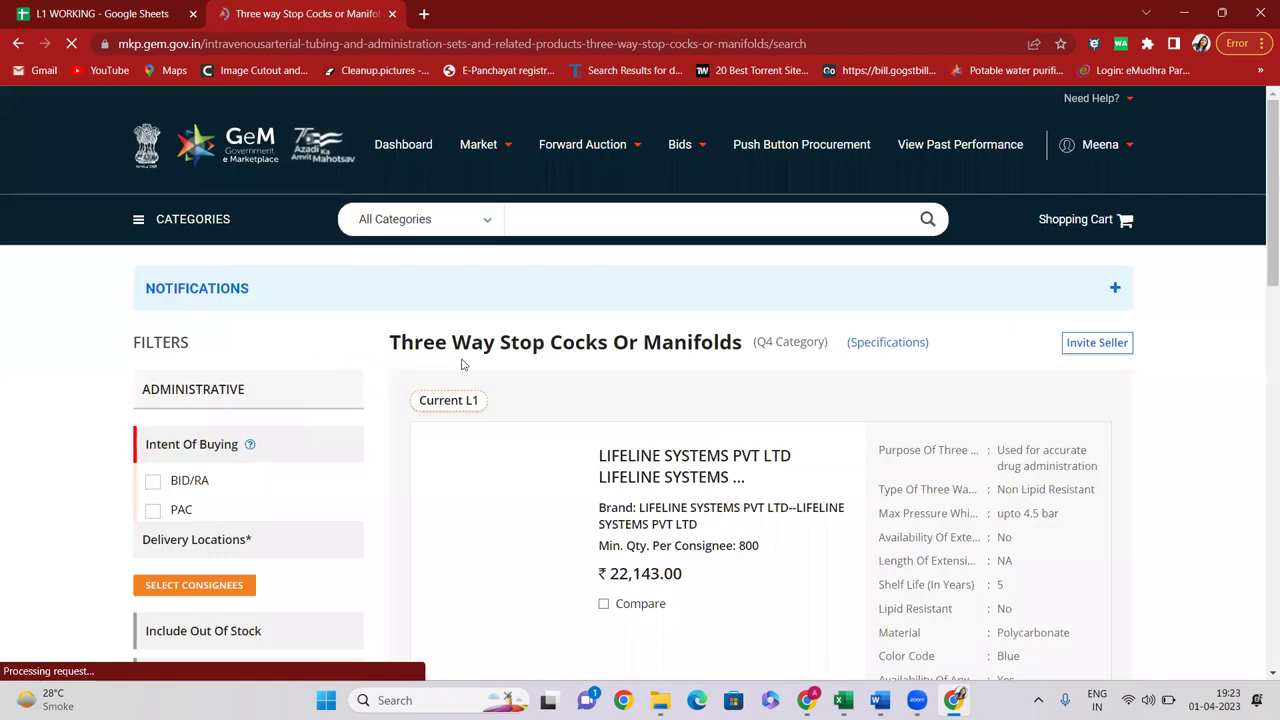
{"action": "scroll", "coordinate": [681, 387], "scroll_direction": "down", "scroll_amount": 3}
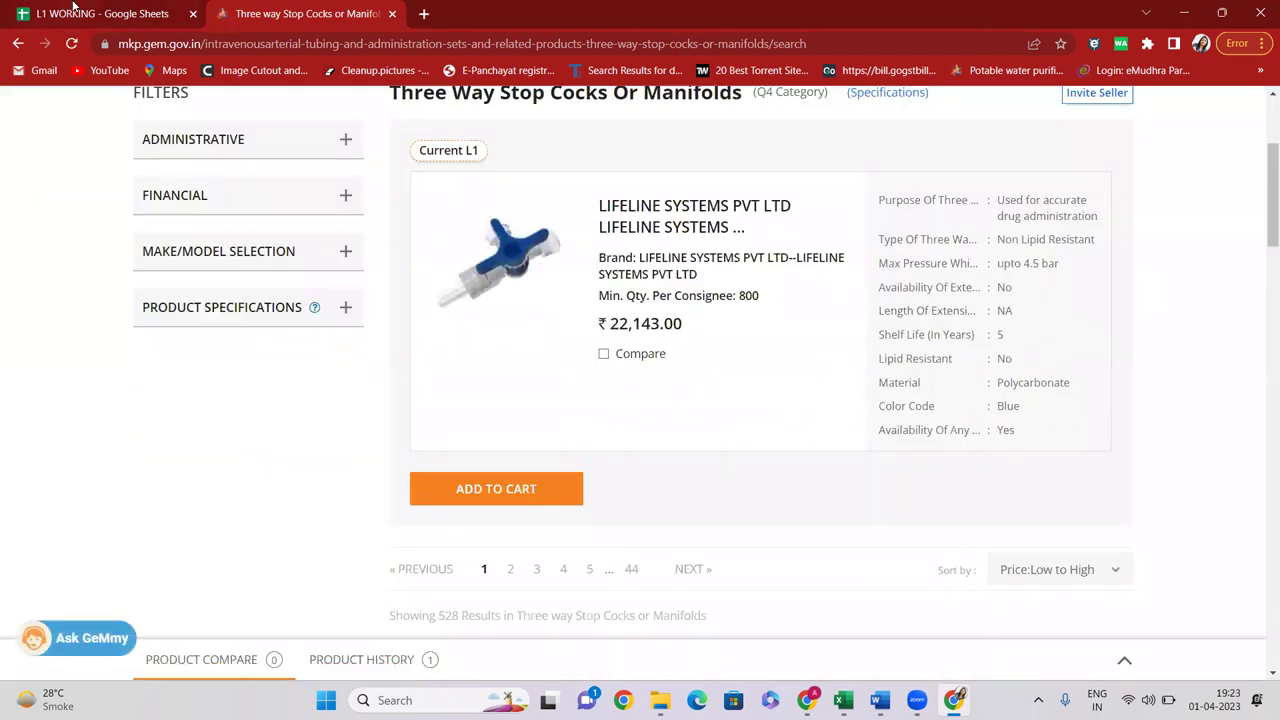
{"action": "key", "text": "ctrl+1"}
{"action": "left_click", "coordinate": [214, 324]}
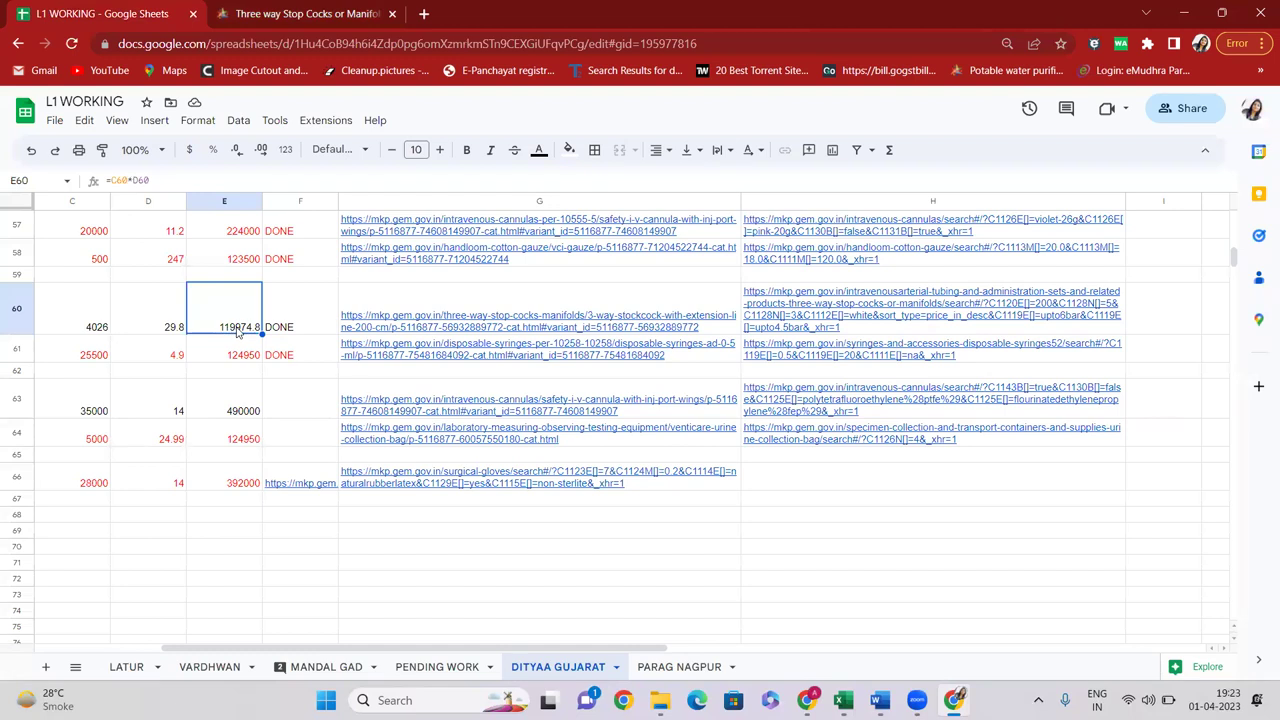
Select the H60 filtered stop cock search link in the sheet
{"action": "key", "text": "Right"}
{"action": "key", "text": "Right"}
{"action": "key", "text": "Right"}
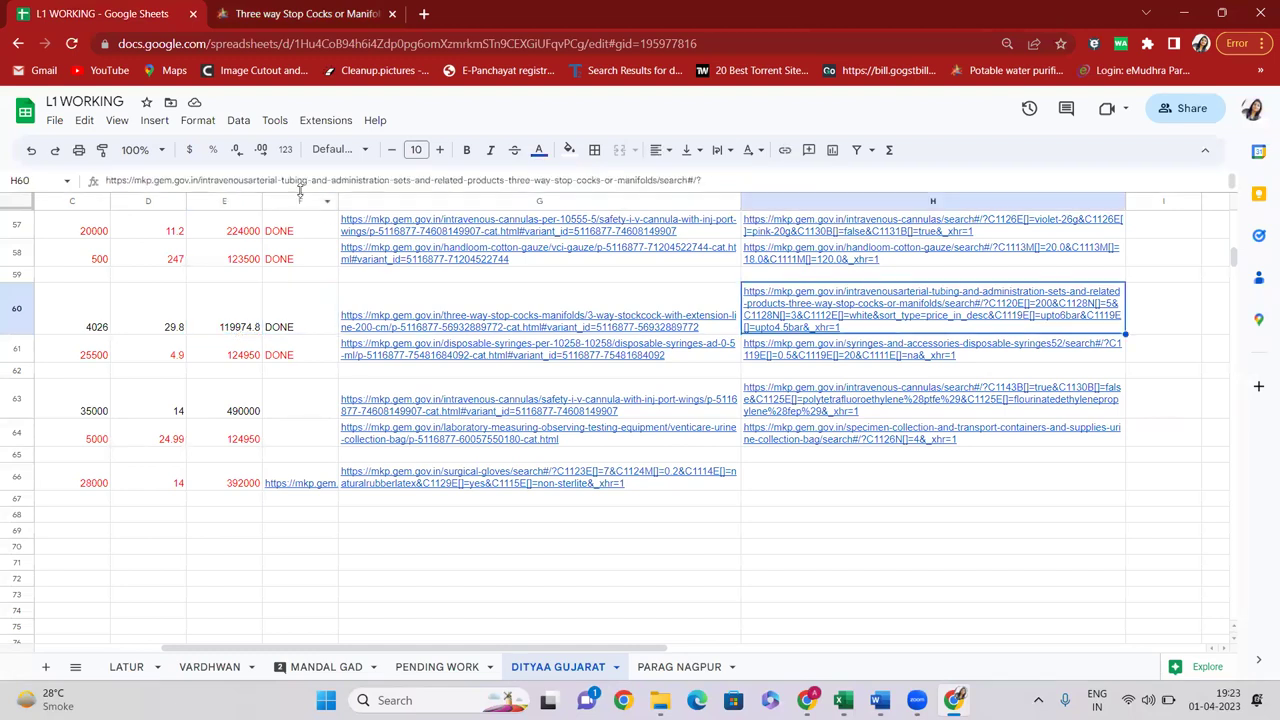
{"action": "left_click", "coordinate": [300, 181]}
{"action": "key", "text": "ctrl+a"}
Load it in GeM, showing Neo Respire as Current L1 at ₹128,832.00, then pick E60
{"action": "left_click", "coordinate": [362, 10]}
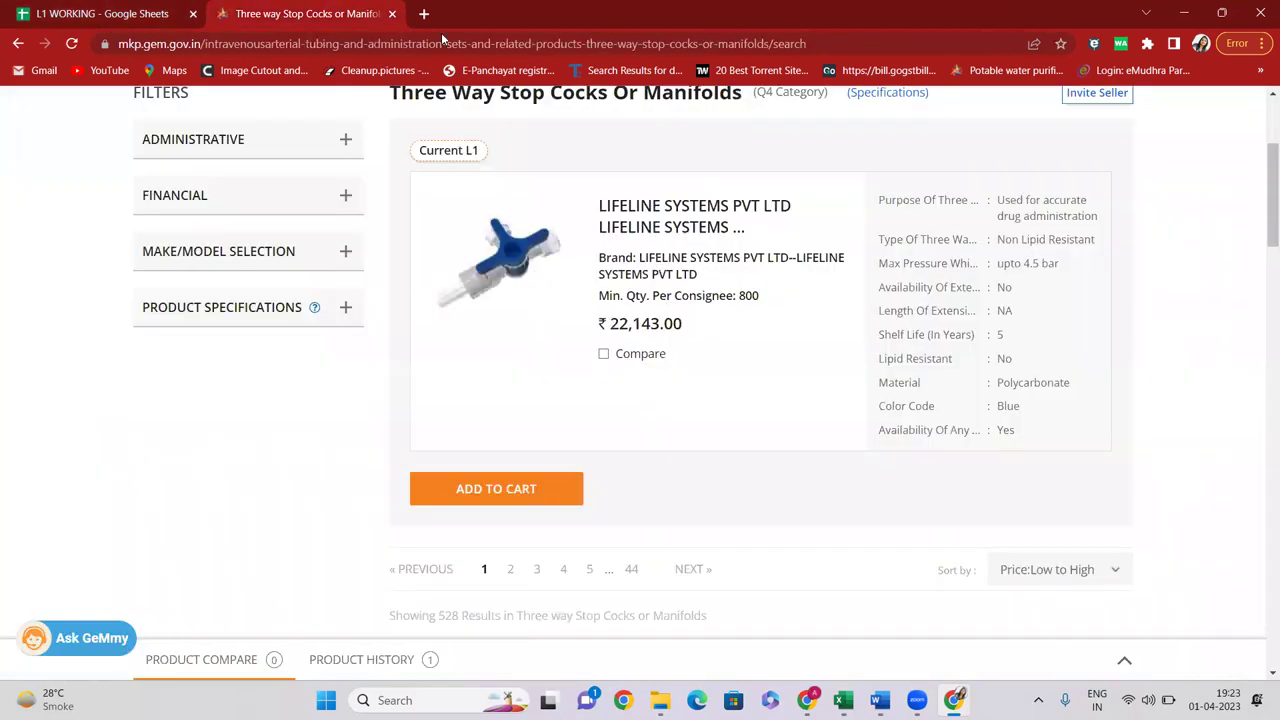
{"action": "left_click", "coordinate": [443, 38]}
{"action": "key", "text": "ctrl+v"}
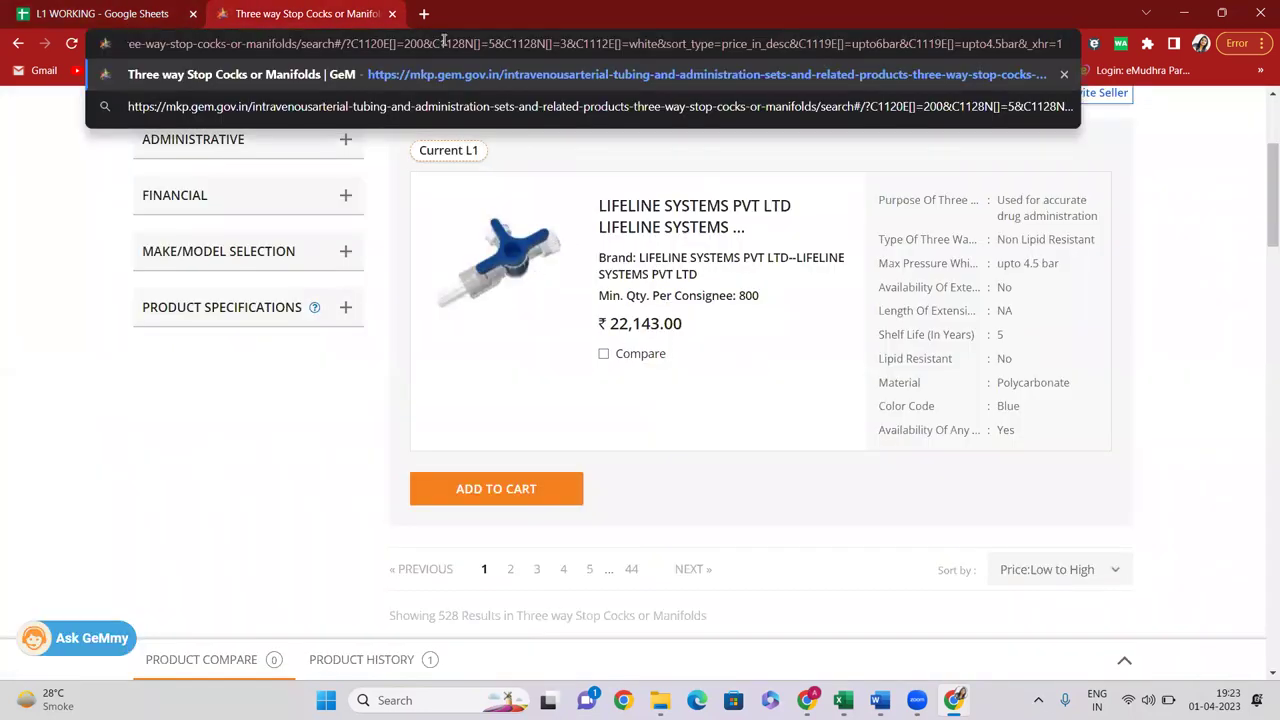
{"action": "key", "text": "Return"}
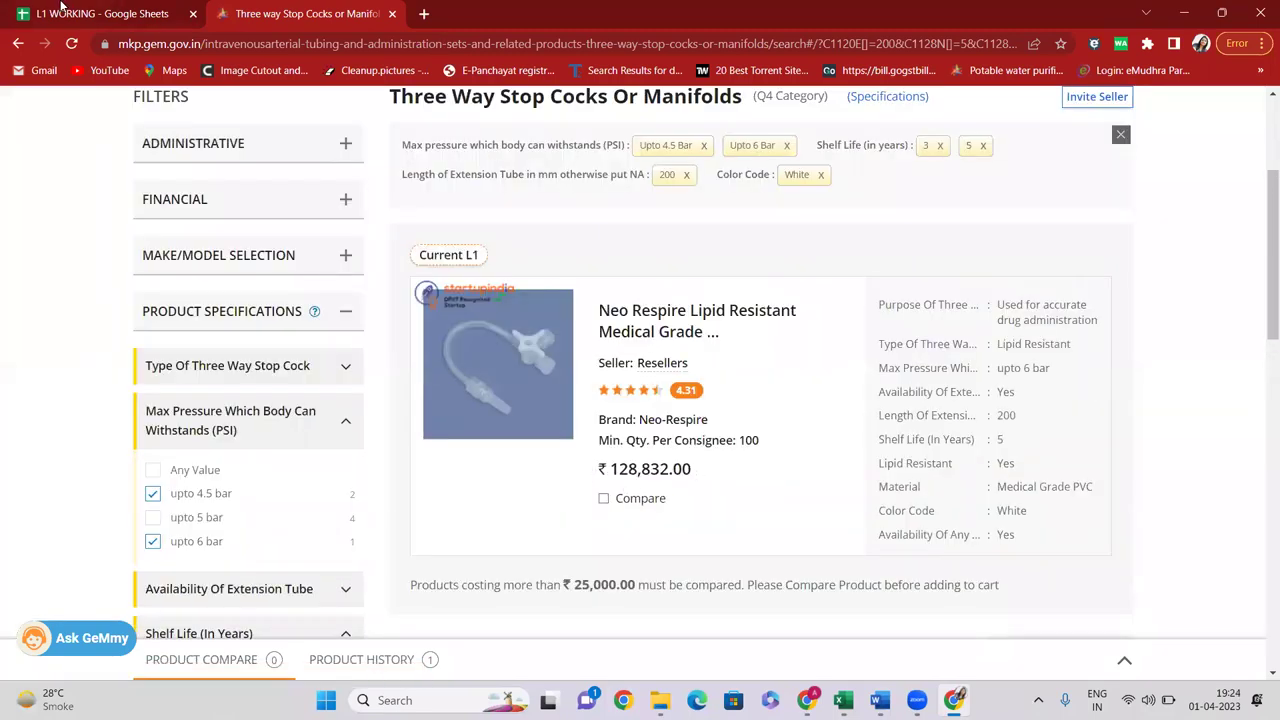
{"action": "left_click", "coordinate": [101, 14]}
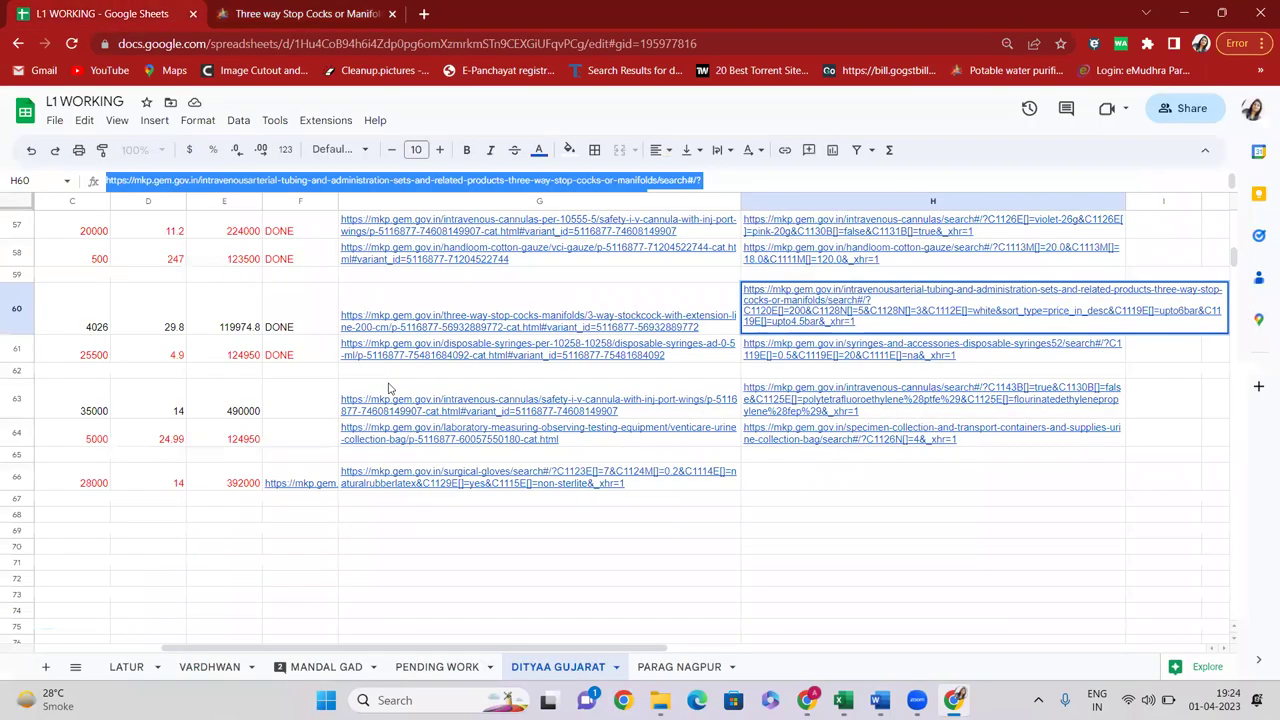
{"action": "left_click", "coordinate": [239, 335]}
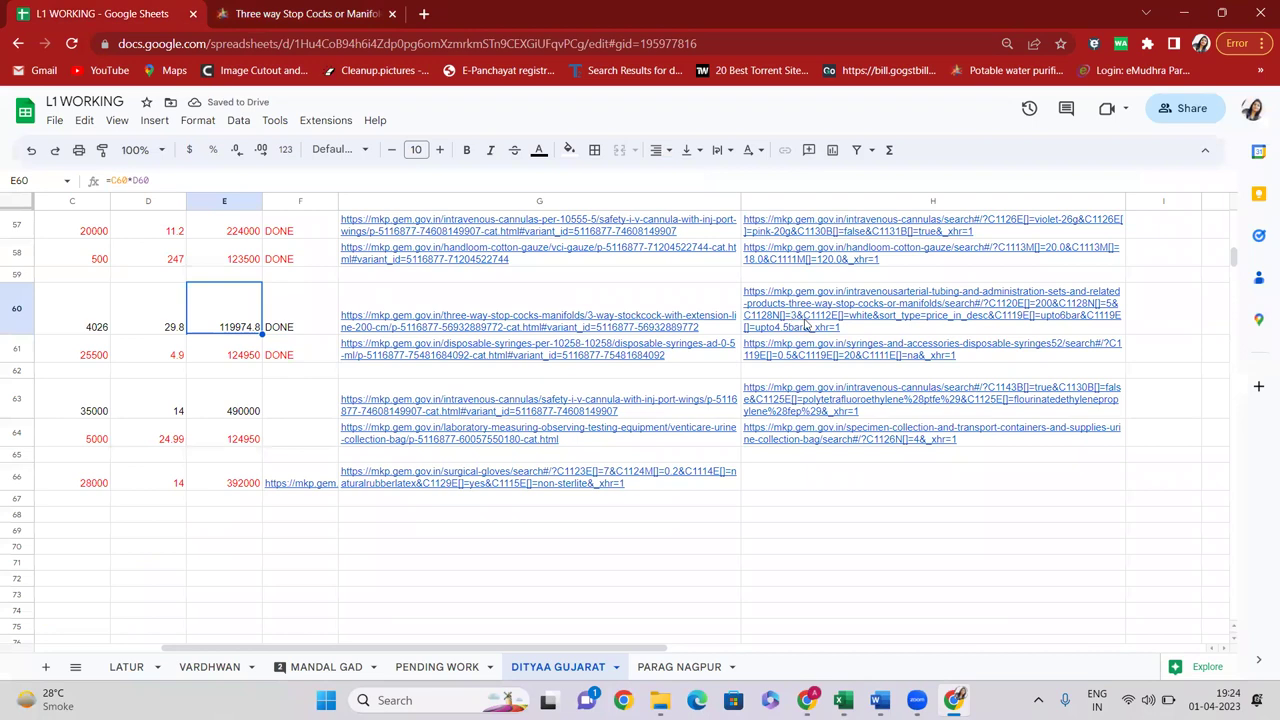
Check the amount in E63, then move up column F through the status entries
{"action": "mouse_move", "coordinate": [809, 327]}
{"action": "left_click", "coordinate": [233, 410]}
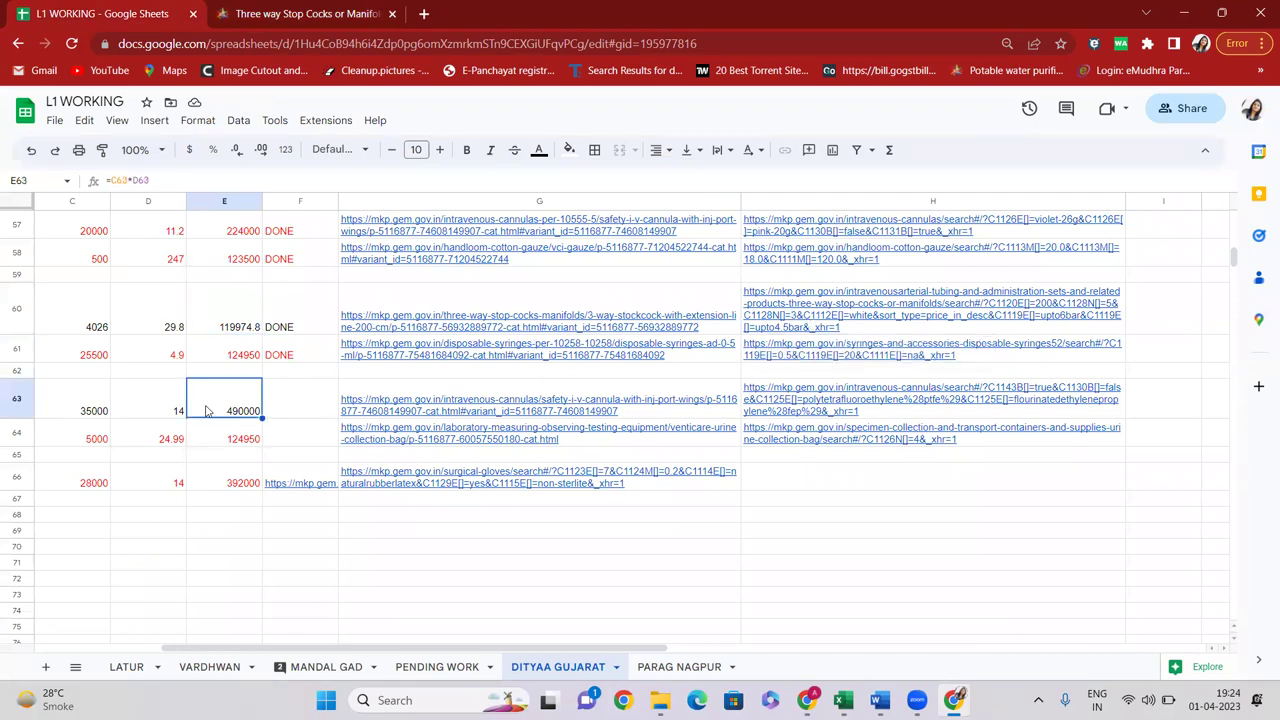
{"action": "key", "text": "Home"}
{"action": "key", "text": "Right"}
{"action": "key", "text": "Right"}
{"action": "key", "text": "Right"}
{"action": "key", "text": "Right"}
{"action": "key", "text": "Right"}
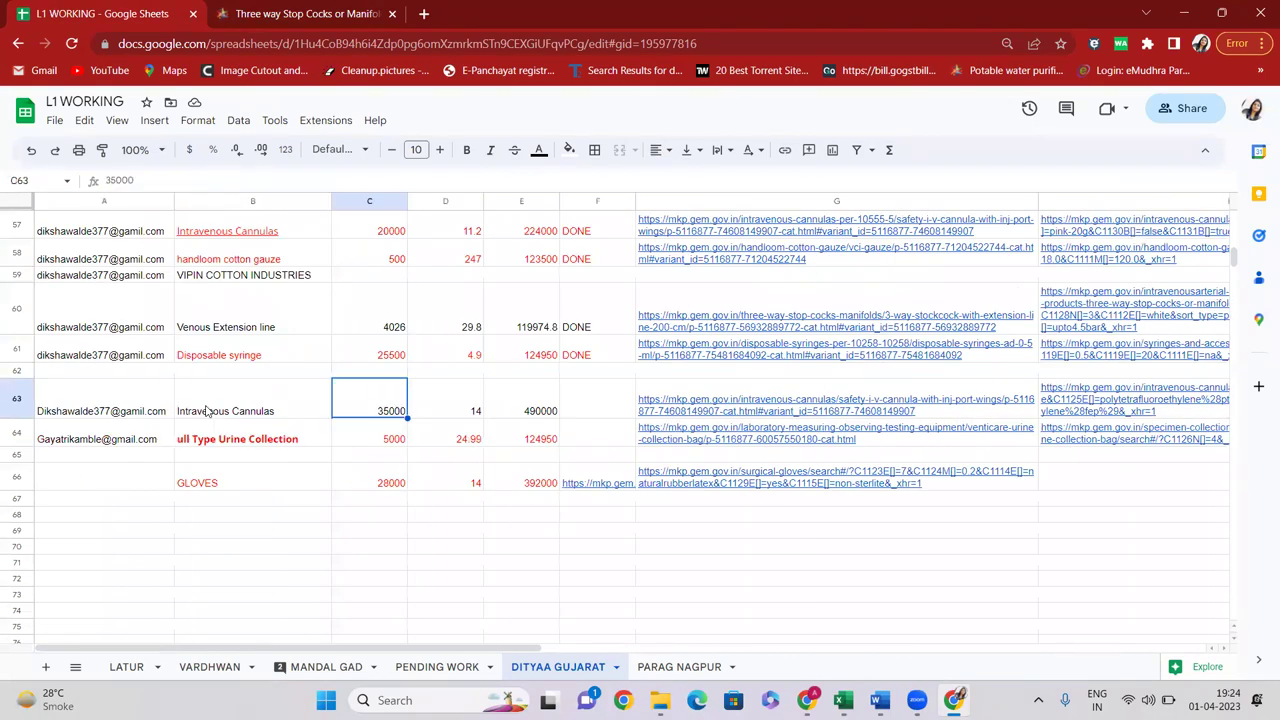
{"action": "key", "text": "Up"}
{"action": "key", "text": "Up"}
{"action": "key", "text": "Up"}
{"action": "key", "text": "Up"}
{"action": "key", "text": "Up"}
{"action": "key", "text": "Up"}
{"action": "key", "text": "Up"}
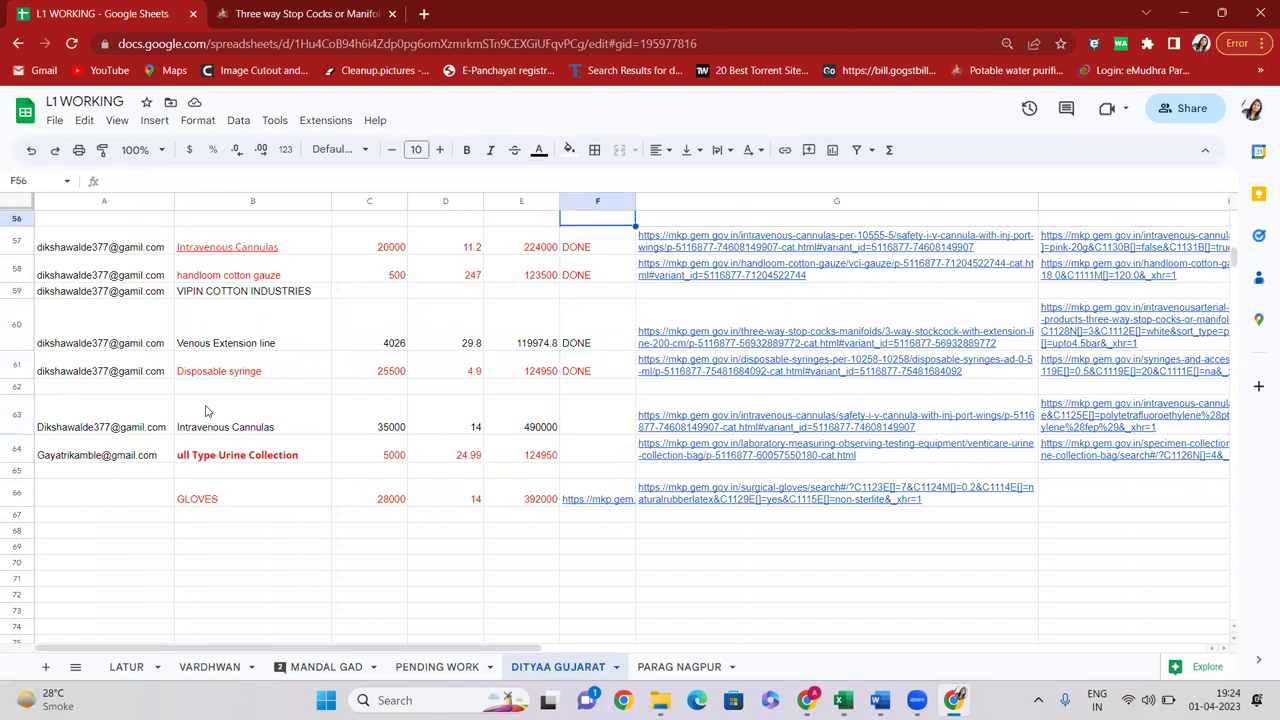
{"action": "key", "text": "Up"}
{"action": "key", "text": "Up"}
{"action": "key", "text": "Up"}
{"action": "key", "text": "Up"}
{"action": "key", "text": "Up"}
{"action": "key", "text": "Up"}
{"action": "key", "text": "Up"}
{"action": "key", "text": "Up"}
{"action": "key", "text": "Up"}
{"action": "key", "text": "Up"}
{"action": "key", "text": "Up"}
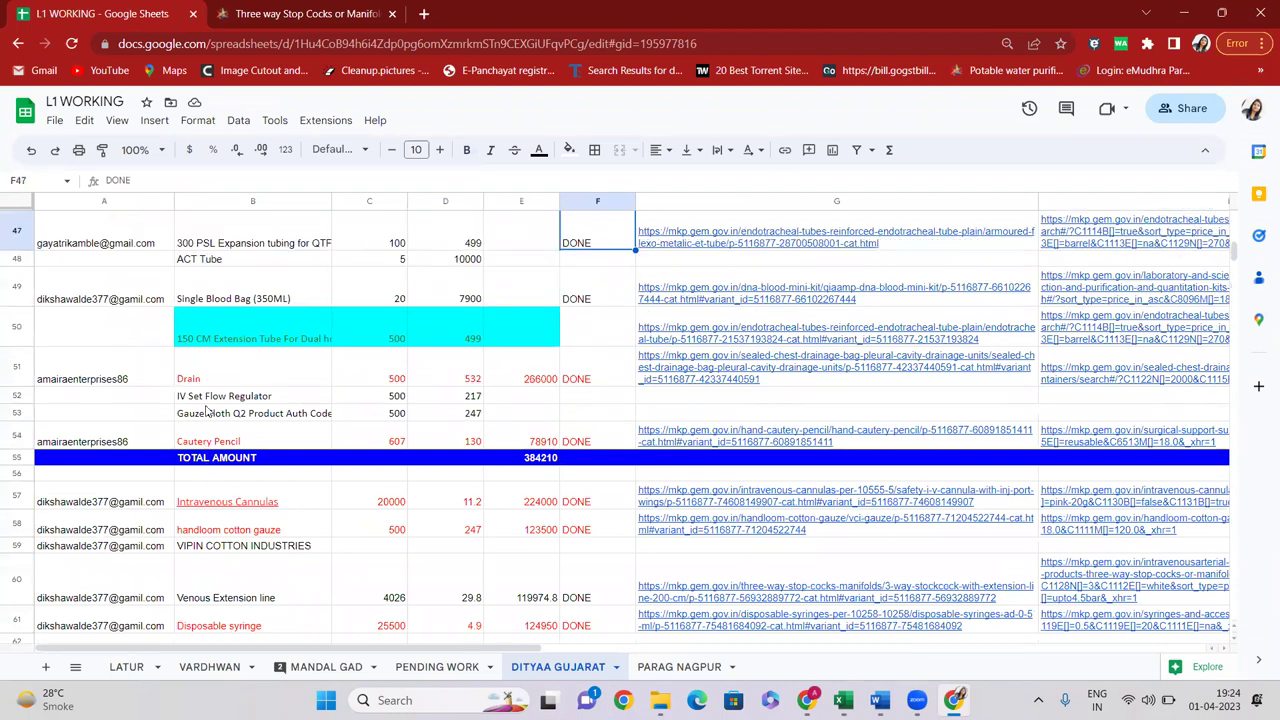
{"action": "key", "text": "Up"}
{"action": "key", "text": "Up"}
Select the whole product link in G47 and switch to the GeM tab
{"action": "key", "text": "Down"}
{"action": "key", "text": "Down"}
{"action": "key", "text": "Down"}
{"action": "key", "text": "Down"}
{"action": "key", "text": "Down"}
{"action": "key", "text": "Down"}
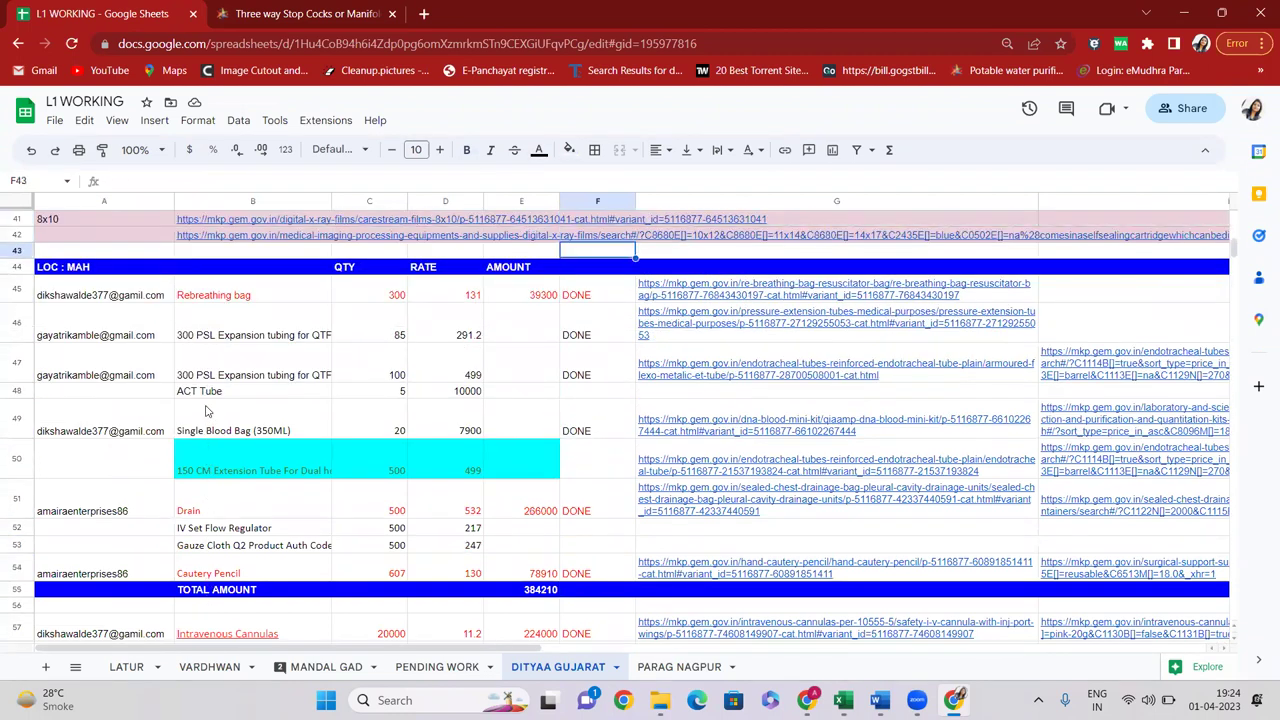
{"action": "key", "text": "Right"}
{"action": "key", "text": "Right"}
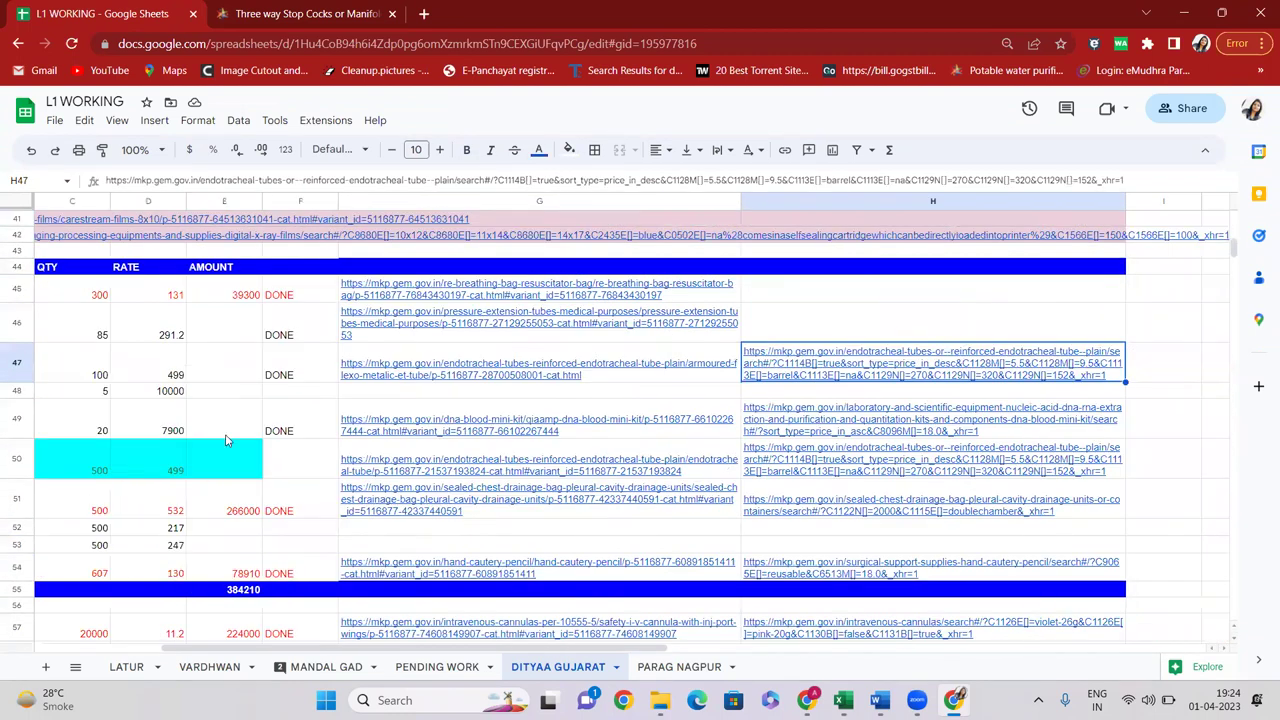
{"action": "left_click", "coordinate": [322, 363]}
{"action": "key", "text": "Right"}
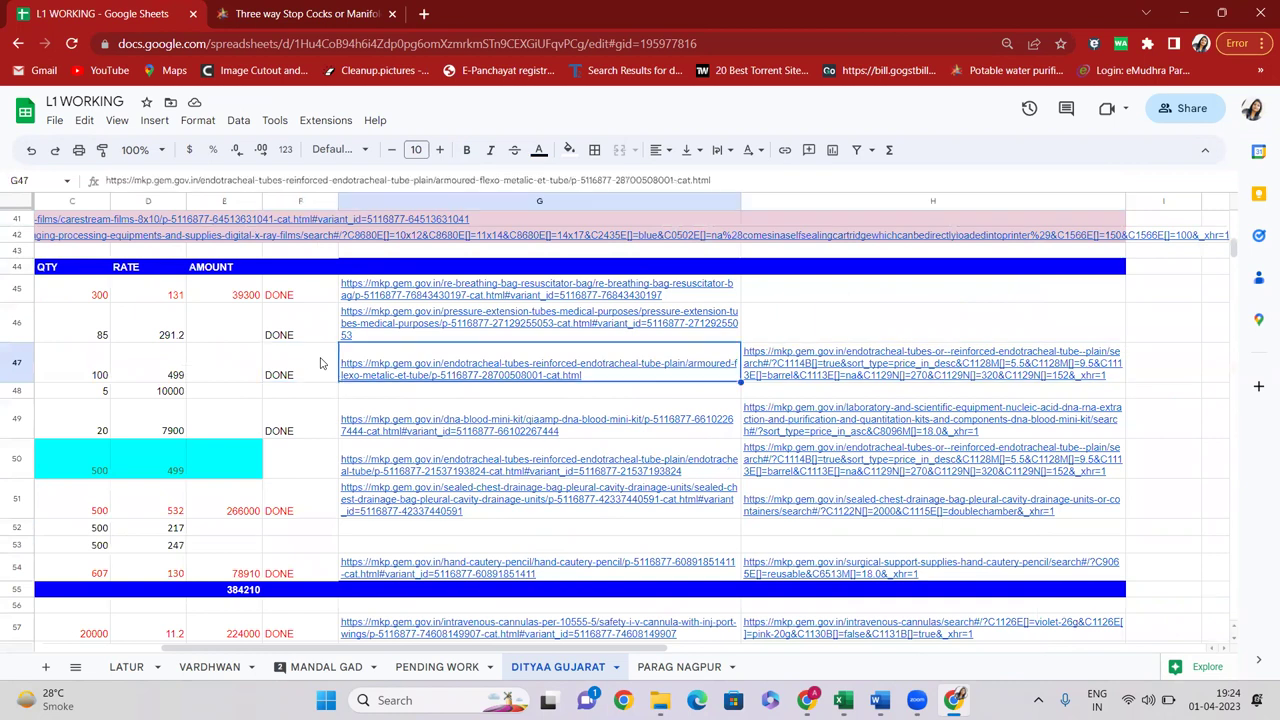
{"action": "left_click", "coordinate": [473, 180]}
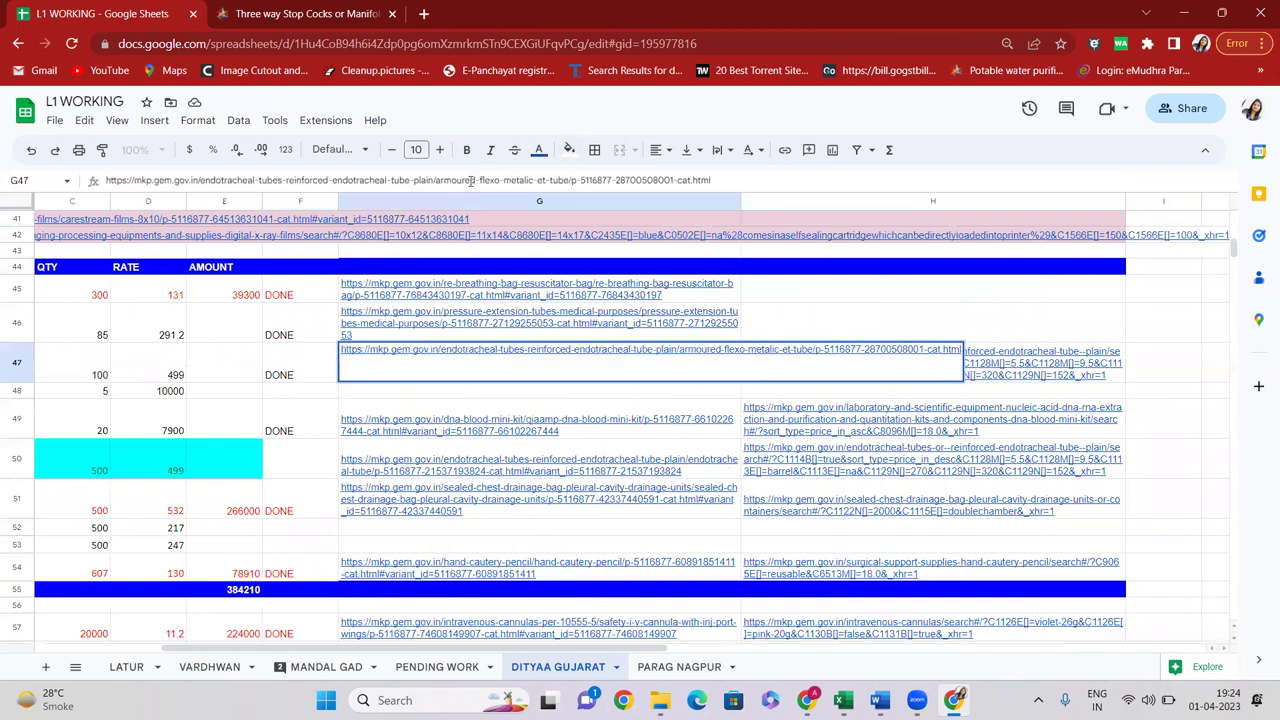
{"action": "key", "text": "ctrl+a"}
{"action": "left_click", "coordinate": [340, 15]}
Load the copied endotracheal tube link in GeM, then check row 47's rate in the sheet
{"action": "left_click", "coordinate": [295, 45]}
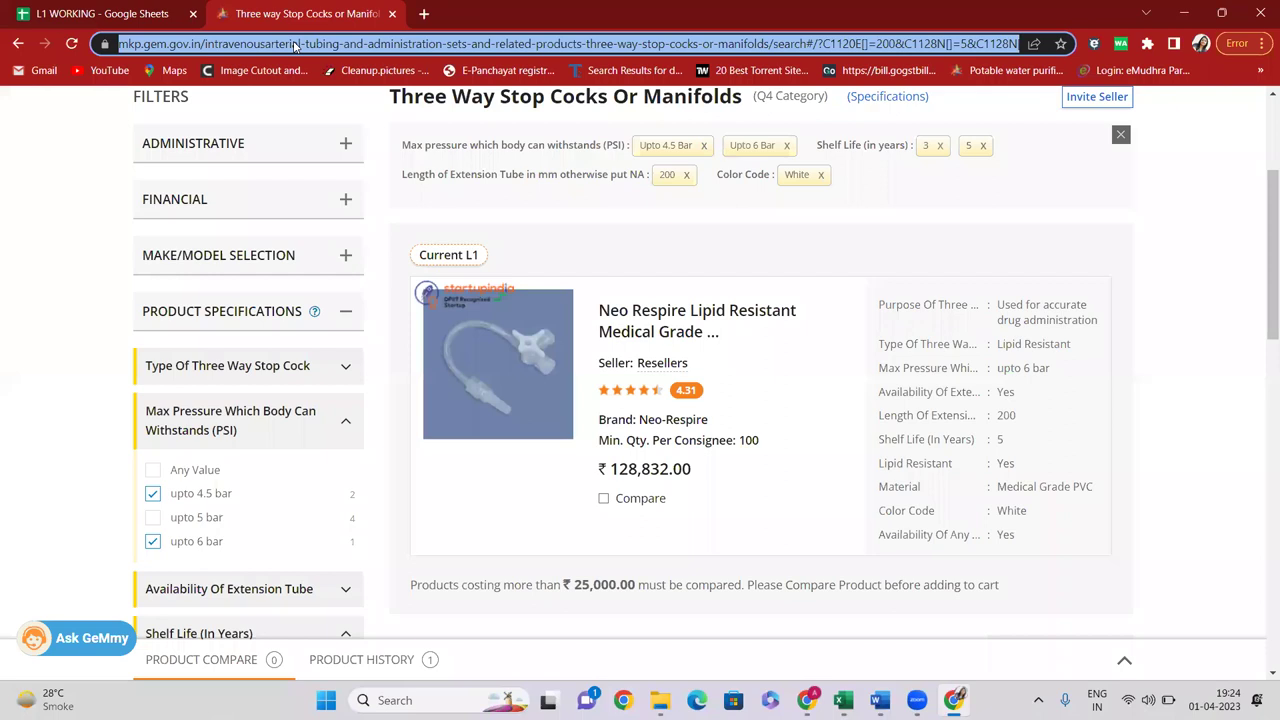
{"action": "key", "text": "ctrl+v"}
{"action": "key", "text": "Return"}
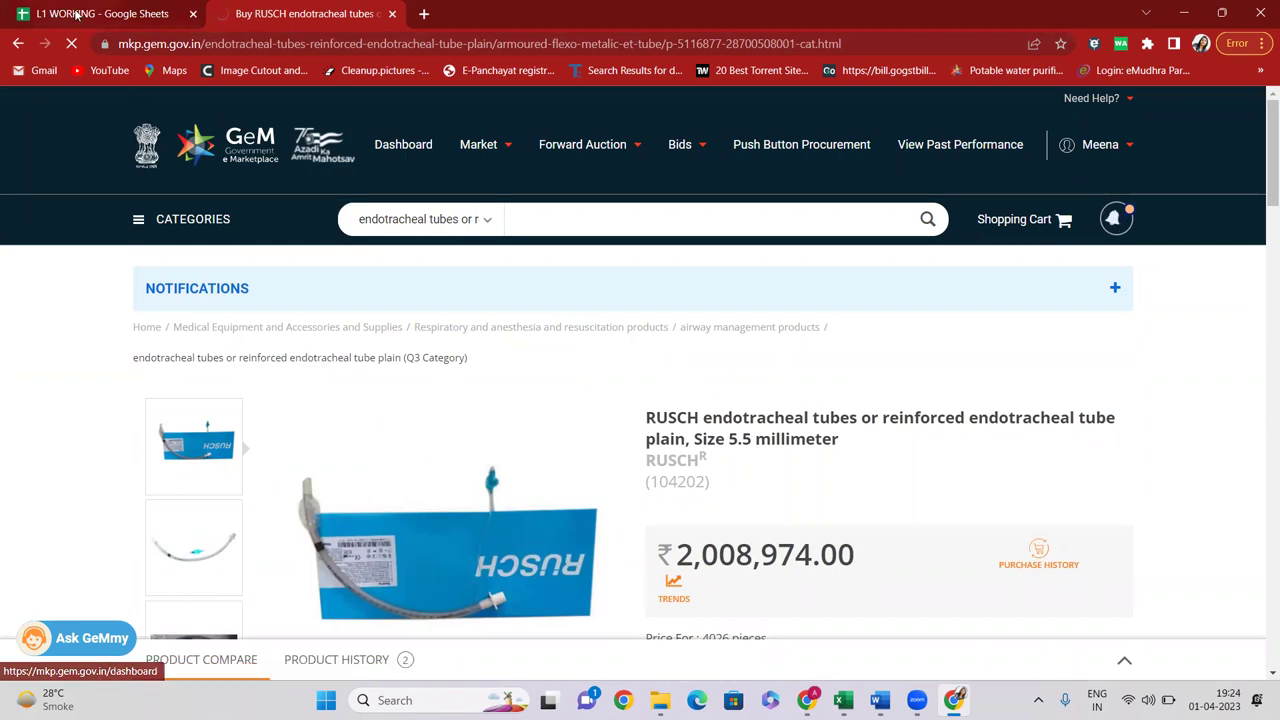
{"action": "key", "text": "ctrl+Tab"}
{"action": "left_click", "coordinate": [100, 375]}
{"action": "left_click", "coordinate": [175, 375]}
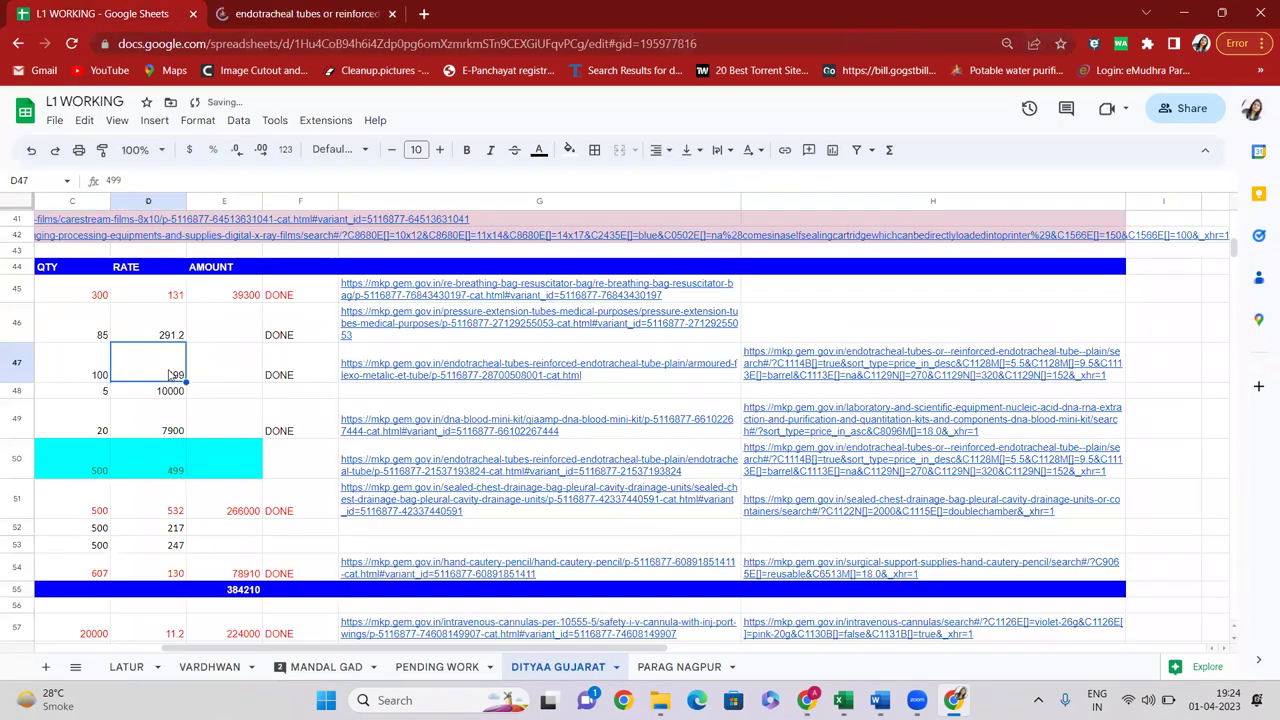
Set the consignee state to MAHARASHTRA with quantity 100 and run the search
{"action": "left_click", "coordinate": [297, 14]}
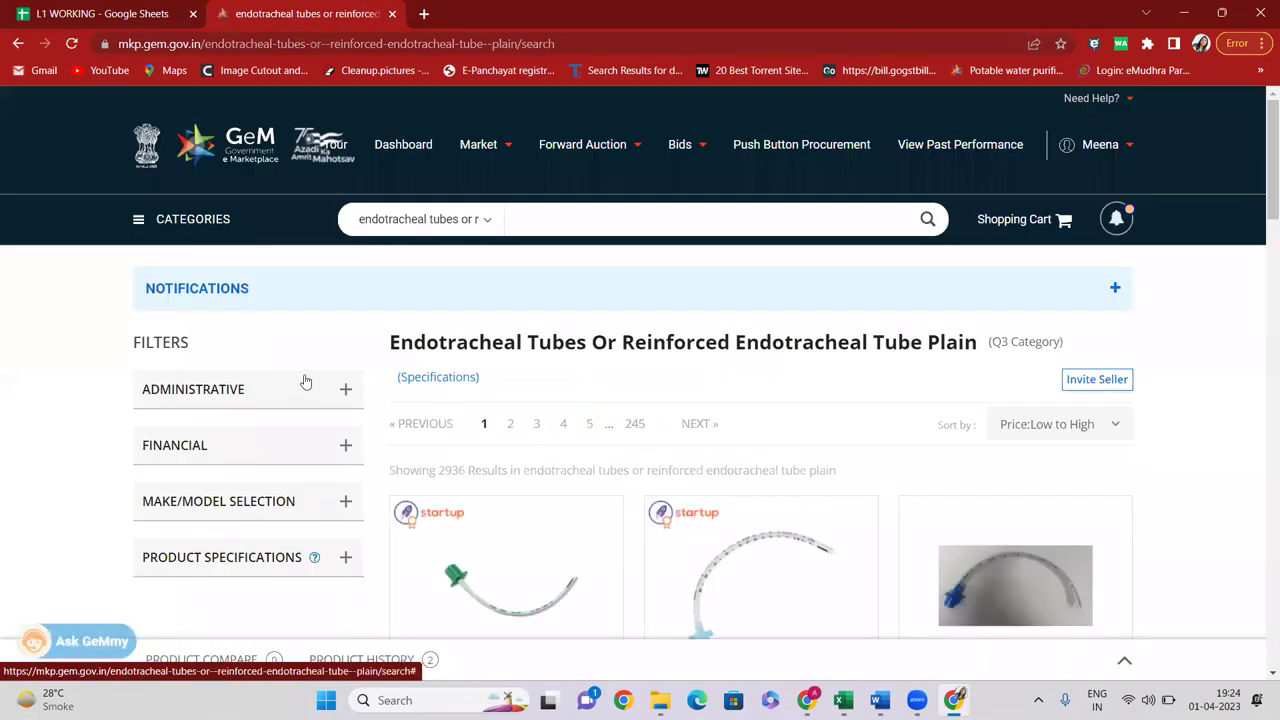
{"action": "scroll", "coordinate": [306, 300], "scroll_direction": "down", "scroll_amount": 1}
{"action": "left_click", "coordinate": [309, 305]}
{"action": "scroll", "coordinate": [309, 303], "scroll_direction": "down", "scroll_amount": 2}
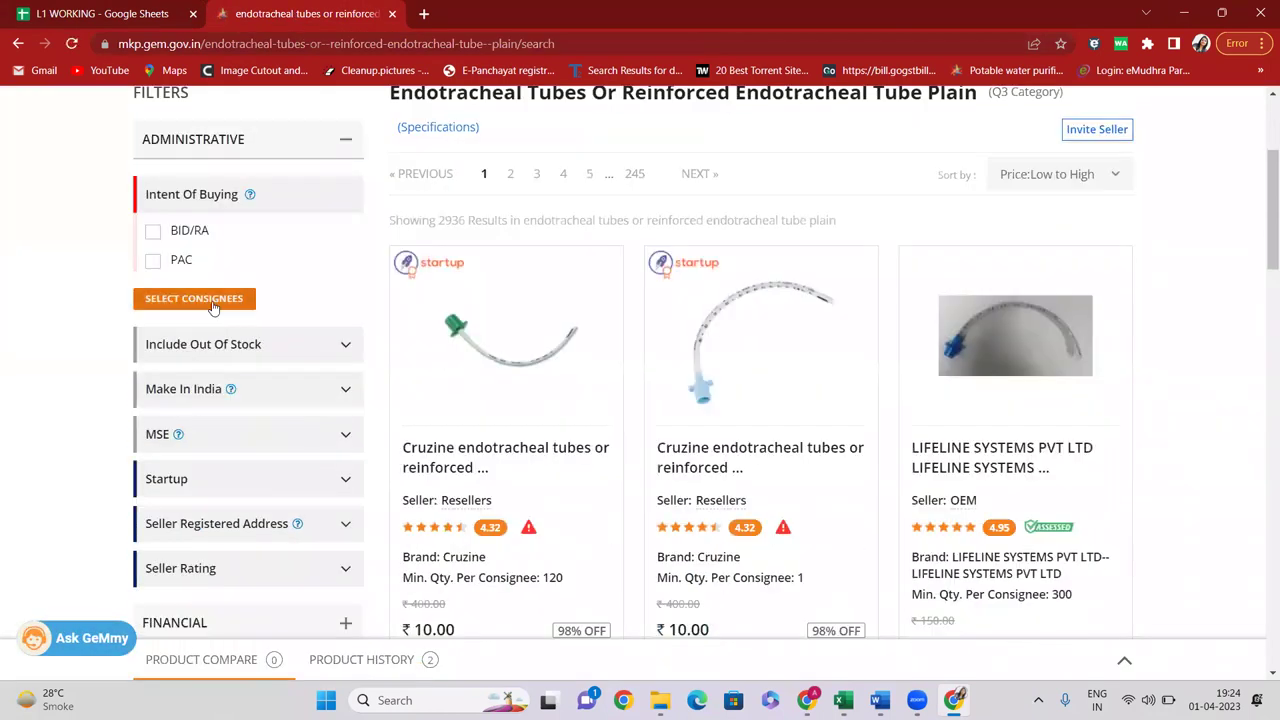
{"action": "left_click", "coordinate": [456, 405]}
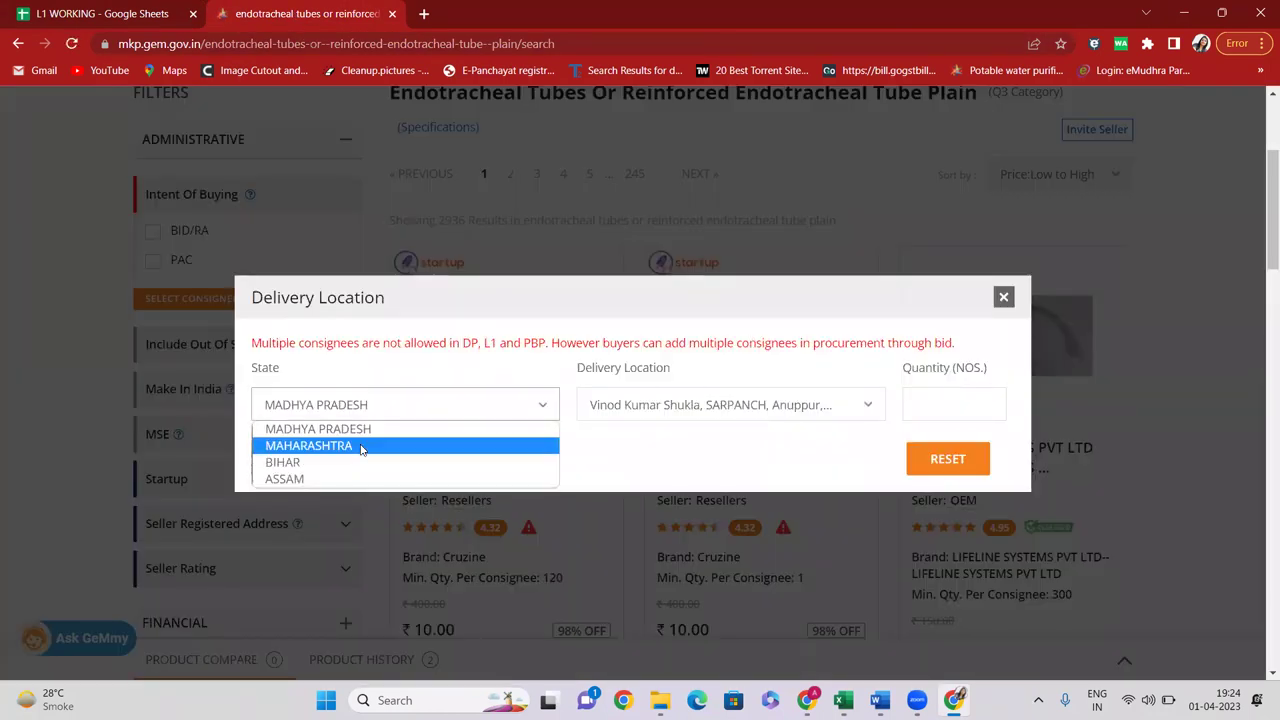
{"action": "left_click", "coordinate": [360, 446]}
{"action": "left_click", "coordinate": [962, 399]}
{"action": "type", "text": "100"}
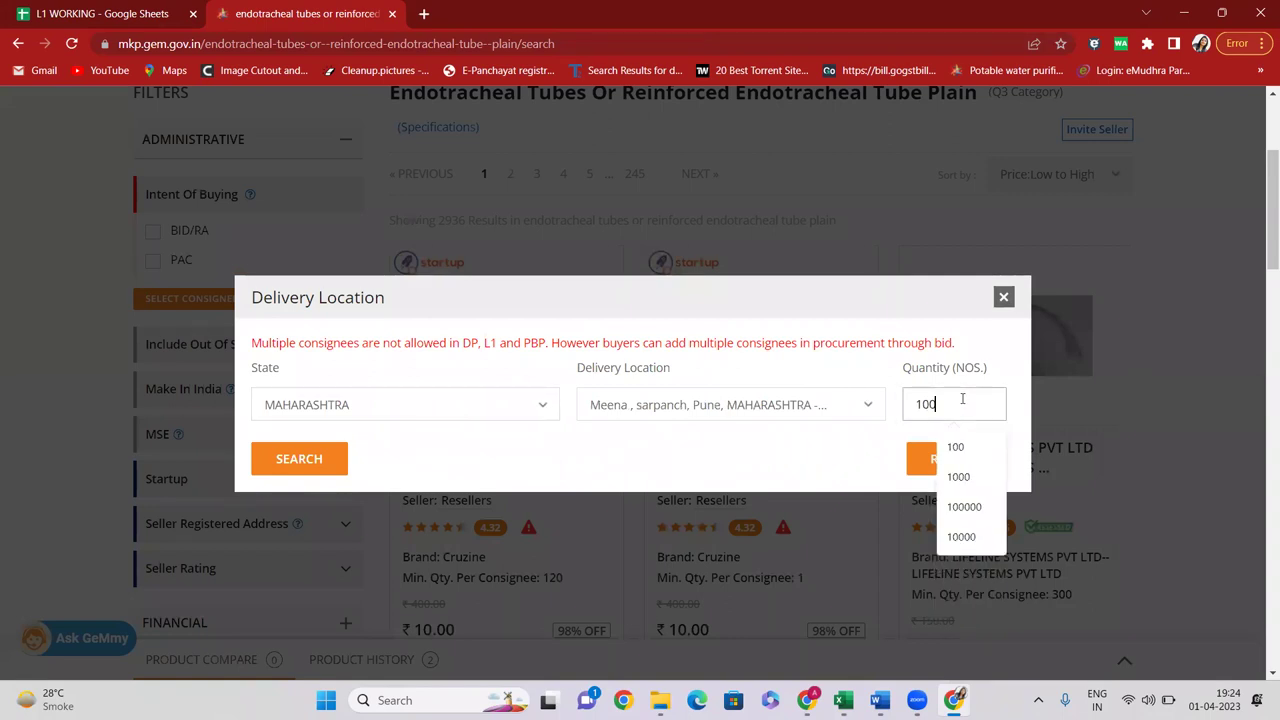
{"action": "left_click", "coordinate": [331, 458]}
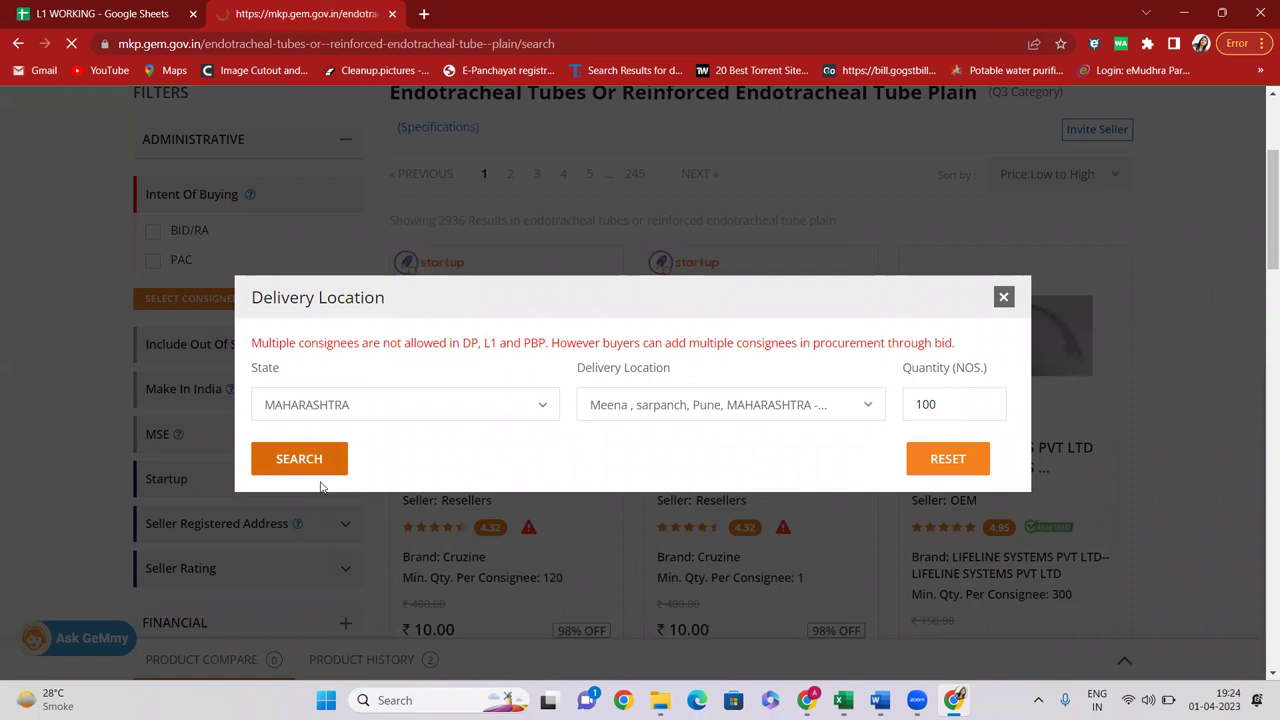
Select the Current L1 price 2,796.60, then check row 47's amount, rate and quantity
{"action": "scroll", "coordinate": [452, 428], "scroll_direction": "down", "scroll_amount": 2}
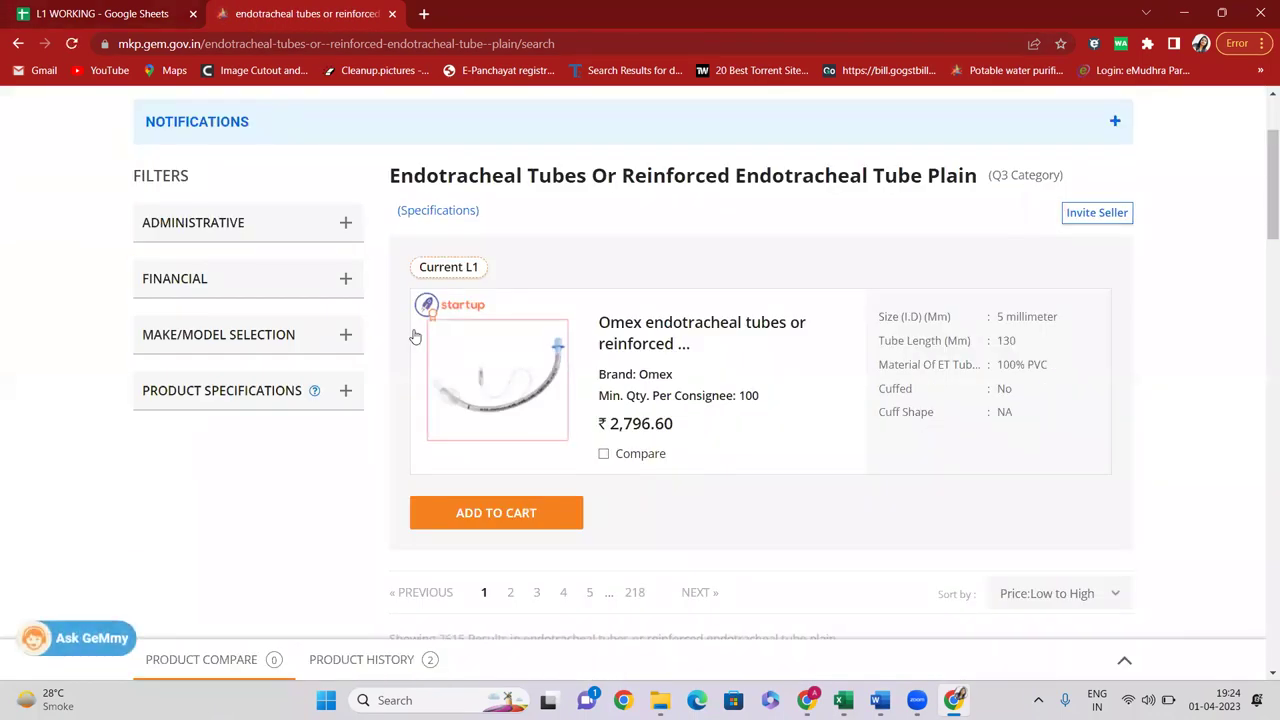
{"action": "left_click_drag", "start_coordinate": [611, 424], "coordinate": [674, 424]}
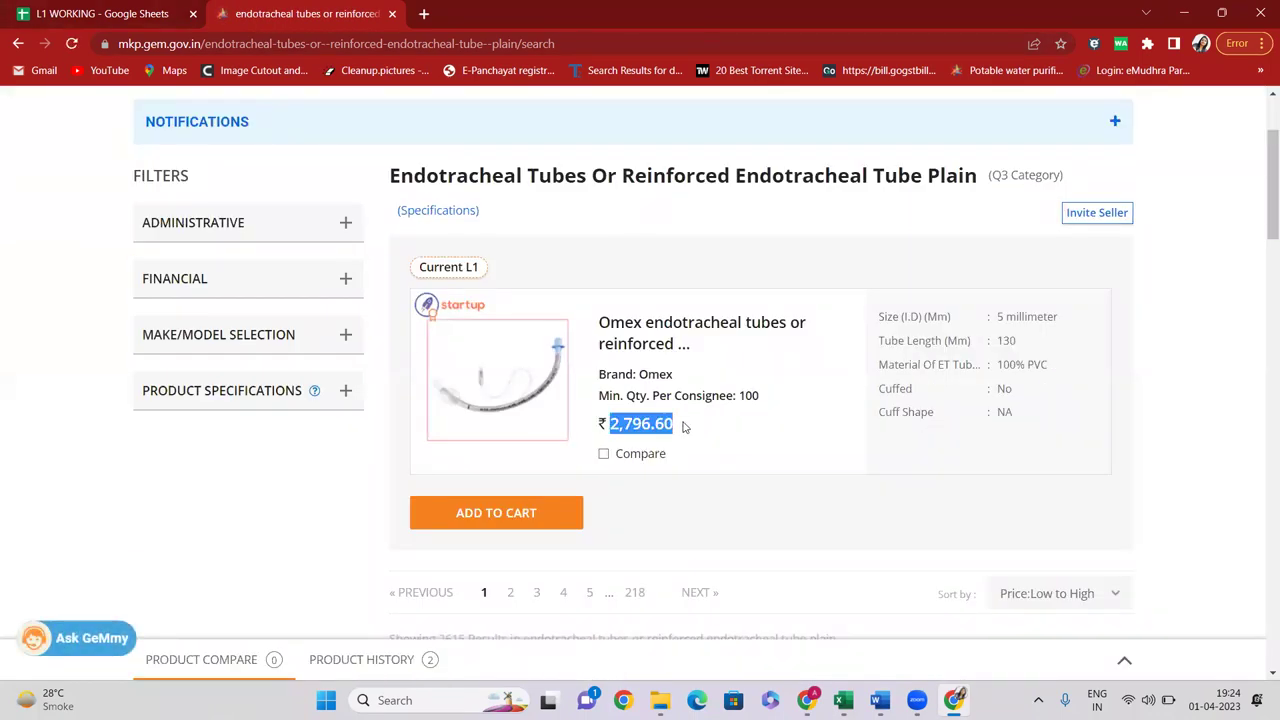
{"action": "left_click", "coordinate": [78, 12]}
{"action": "left_click", "coordinate": [230, 376]}
{"action": "left_click", "coordinate": [150, 378]}
{"action": "left_click", "coordinate": [67, 378]}
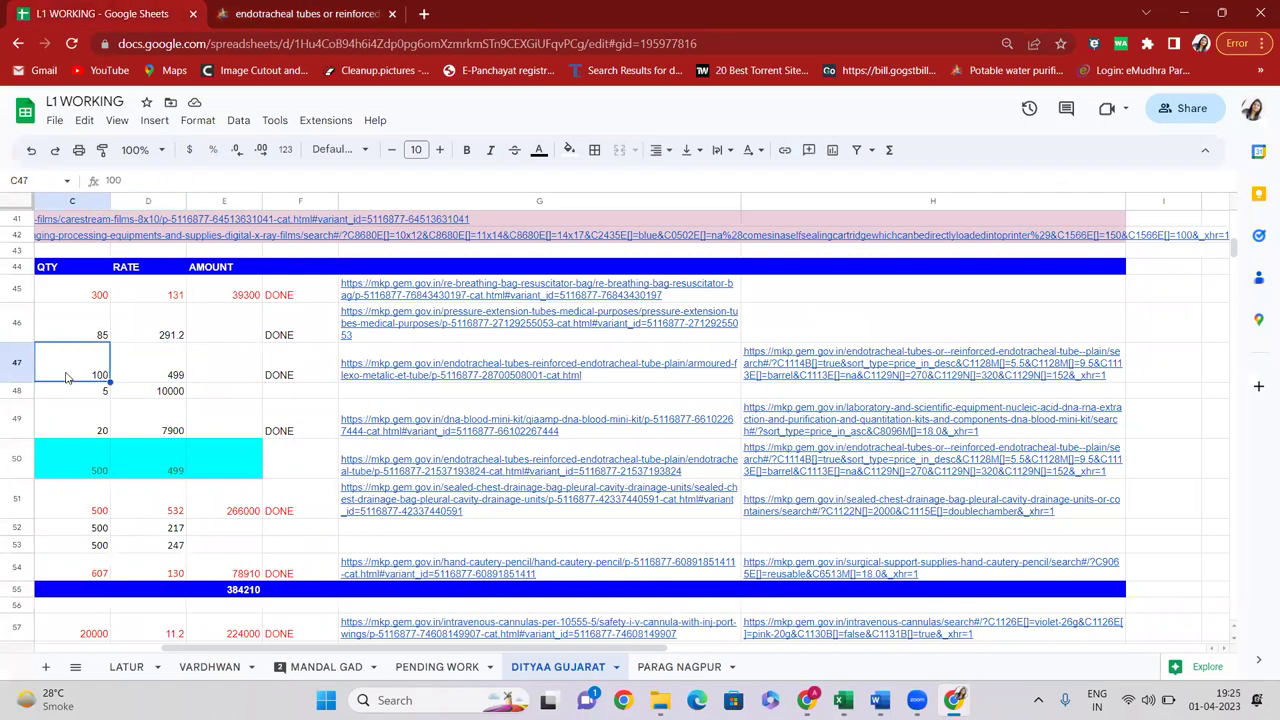
Enter =C47*D47 in E47 so the amount computes to 49900
{"action": "key", "text": "Right"}
{"action": "key", "text": "Right"}
{"action": "type", "text": "="}
{"action": "left_click", "coordinate": [67, 377]}
{"action": "type", "text": "*D47"}
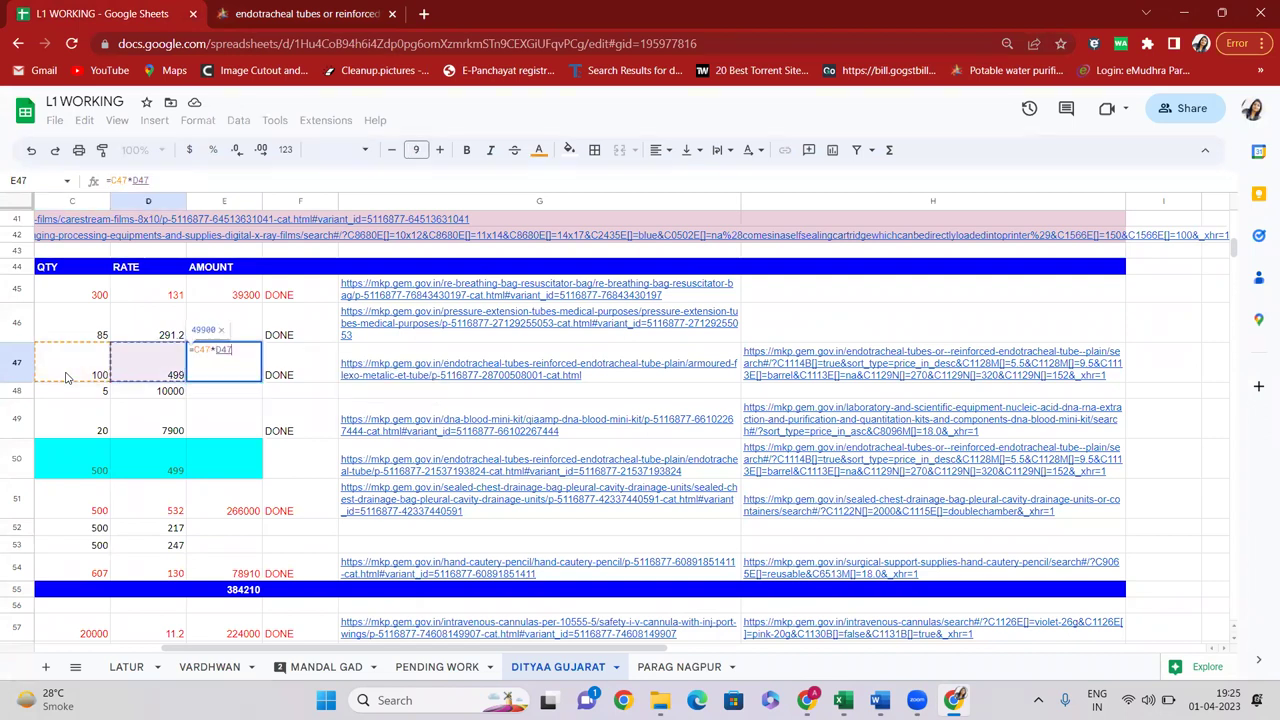
{"action": "key", "text": "Return"}
{"action": "left_click", "coordinate": [234, 380]}
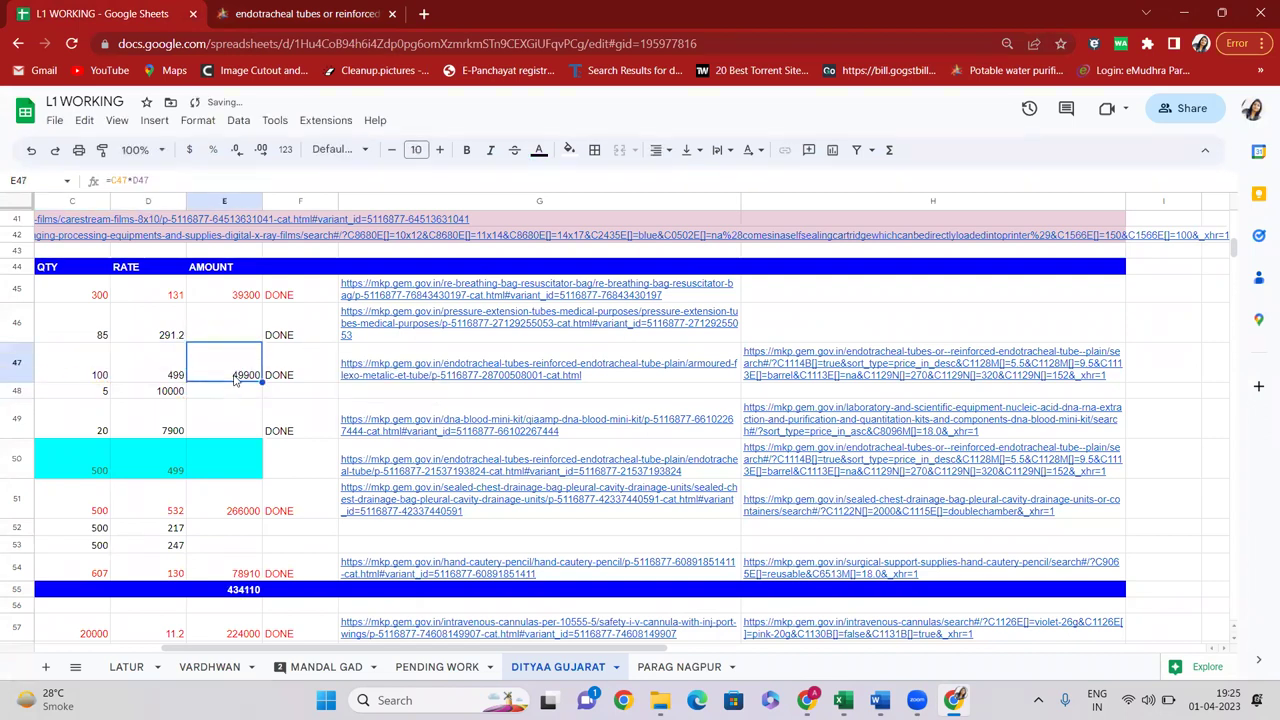
Select the whole H47 search link and return to the GeM listing
{"action": "key", "text": "Right"}
{"action": "key", "text": "Right"}
{"action": "key", "text": "Right"}
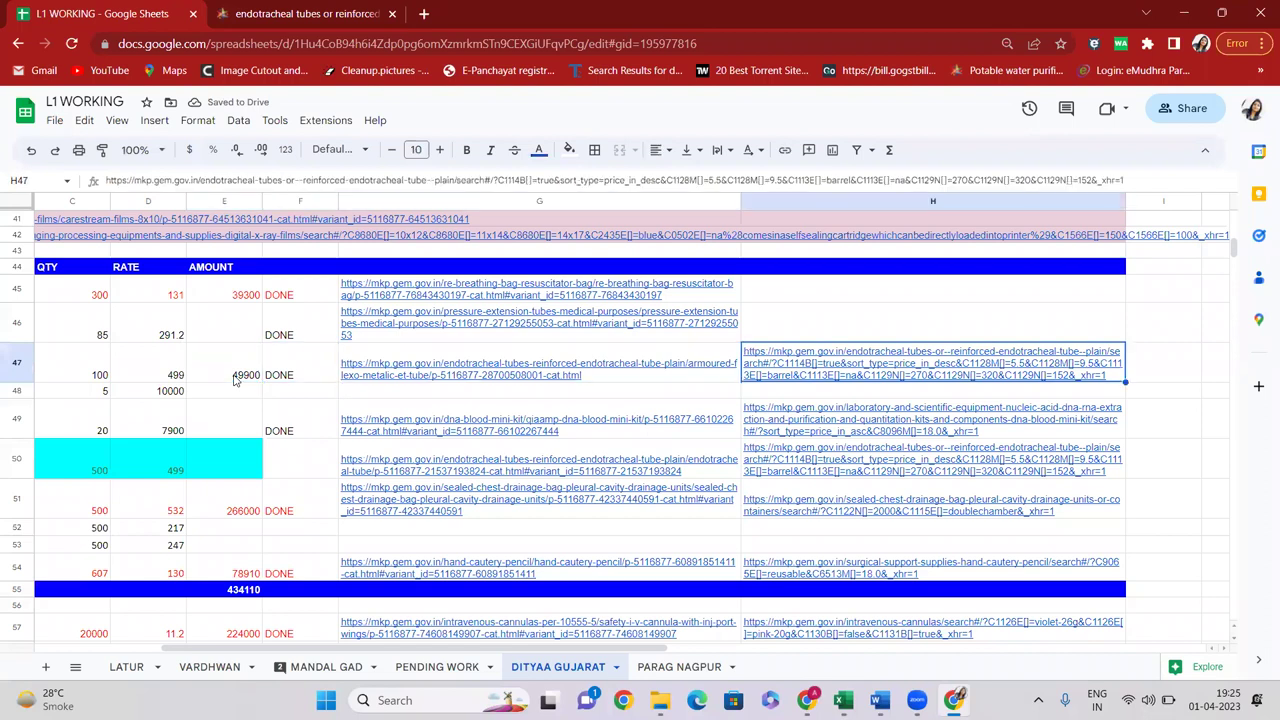
{"action": "left_click", "coordinate": [381, 180]}
{"action": "key", "text": "ctrl+a"}
{"action": "key", "text": "ctrl+c"}
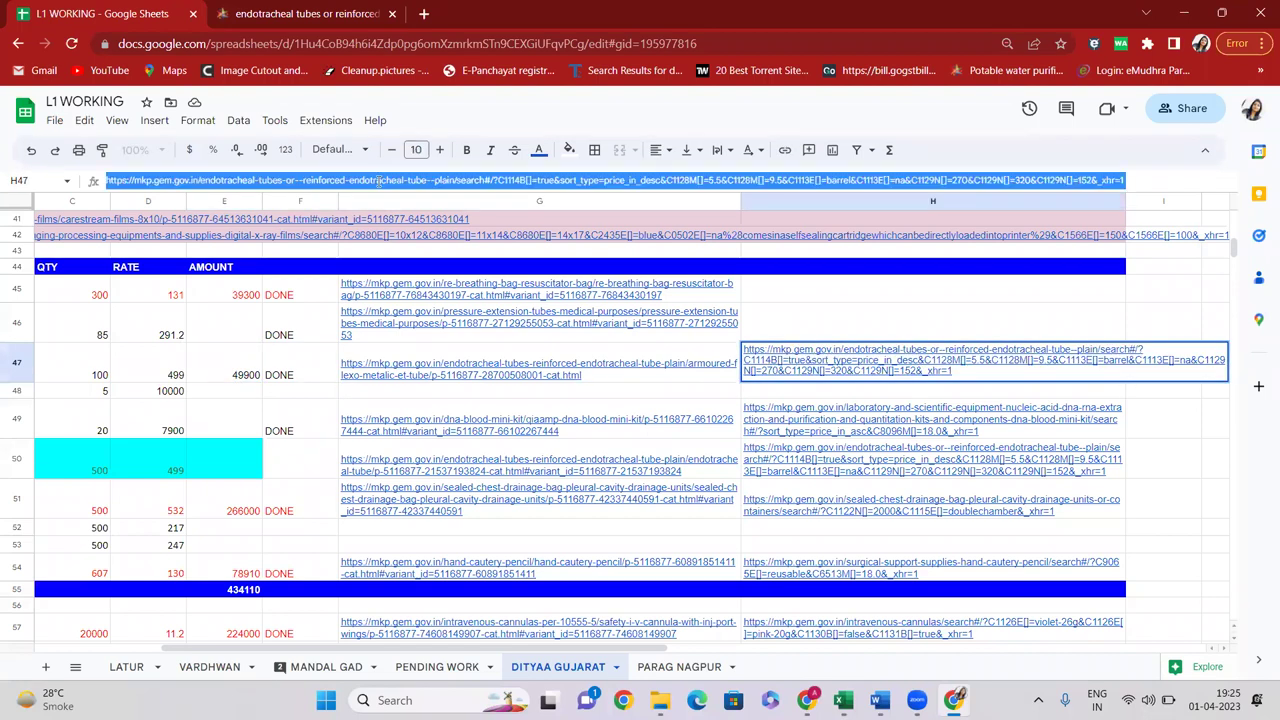
{"action": "left_click", "coordinate": [289, 10]}
Load the copied filtered search and add the RUSCH ₹49,900 Current L1 listing to Compare
{"action": "left_click", "coordinate": [293, 40]}
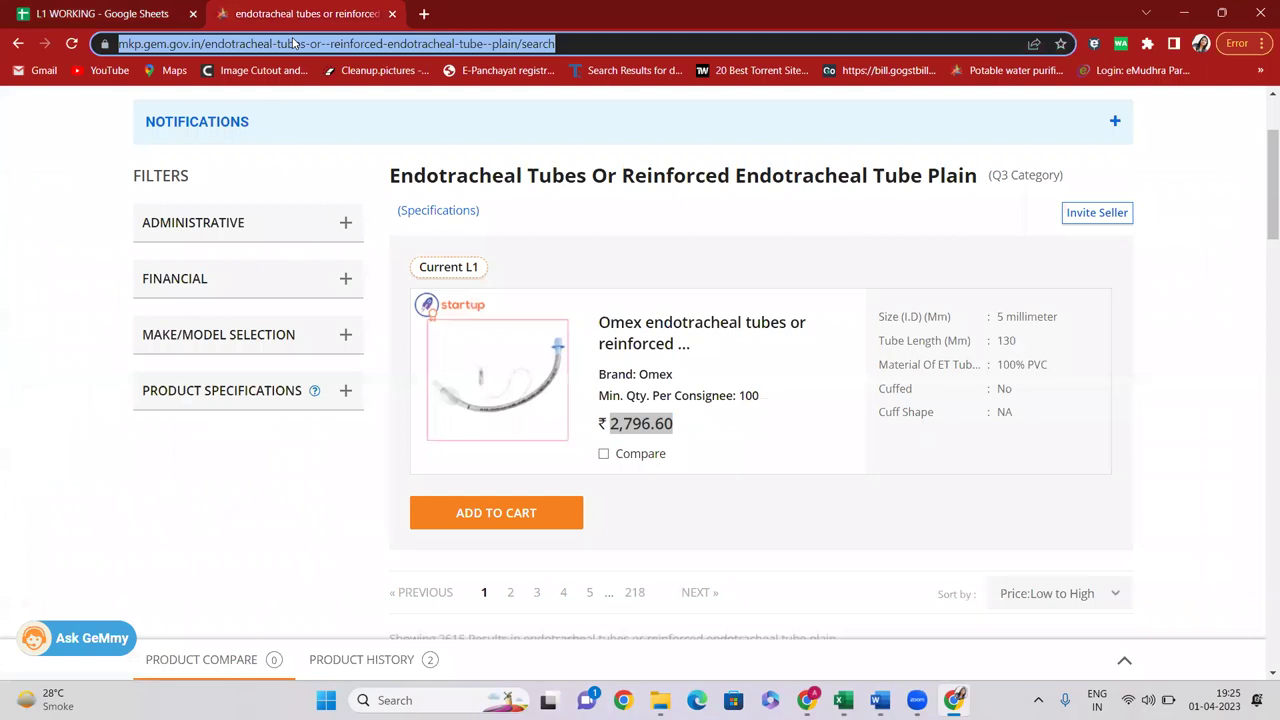
{"action": "key", "text": "ctrl+v"}
{"action": "key", "text": "Return"}
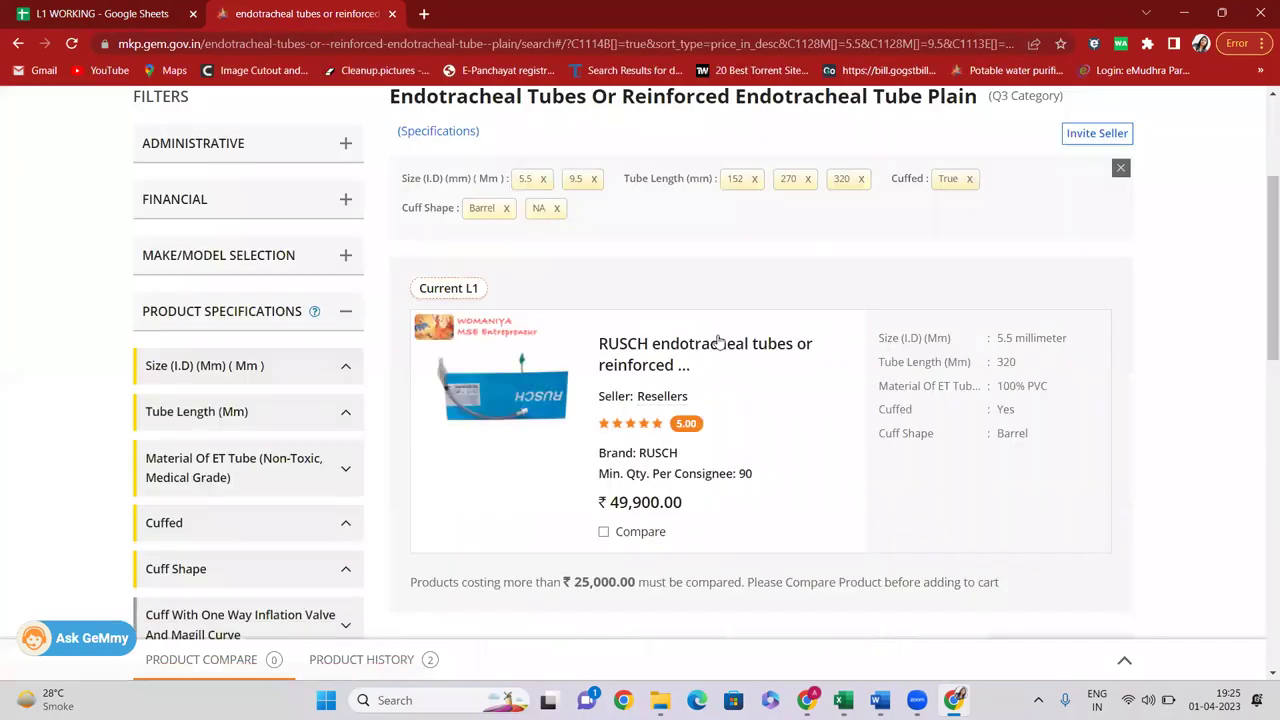
{"action": "scroll", "coordinate": [700, 330], "scroll_direction": "down", "scroll_amount": 3}
{"action": "left_click_drag", "start_coordinate": [609, 252], "coordinate": [695, 255]}
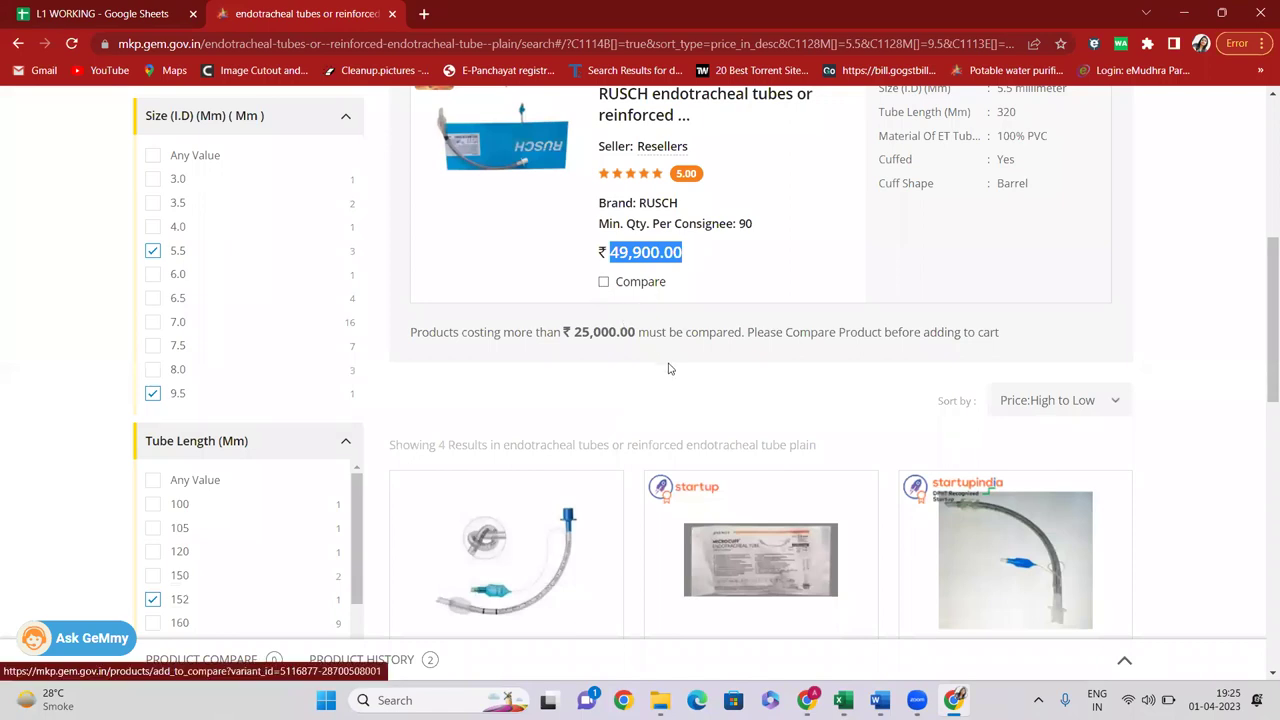
{"action": "left_click", "coordinate": [604, 282]}
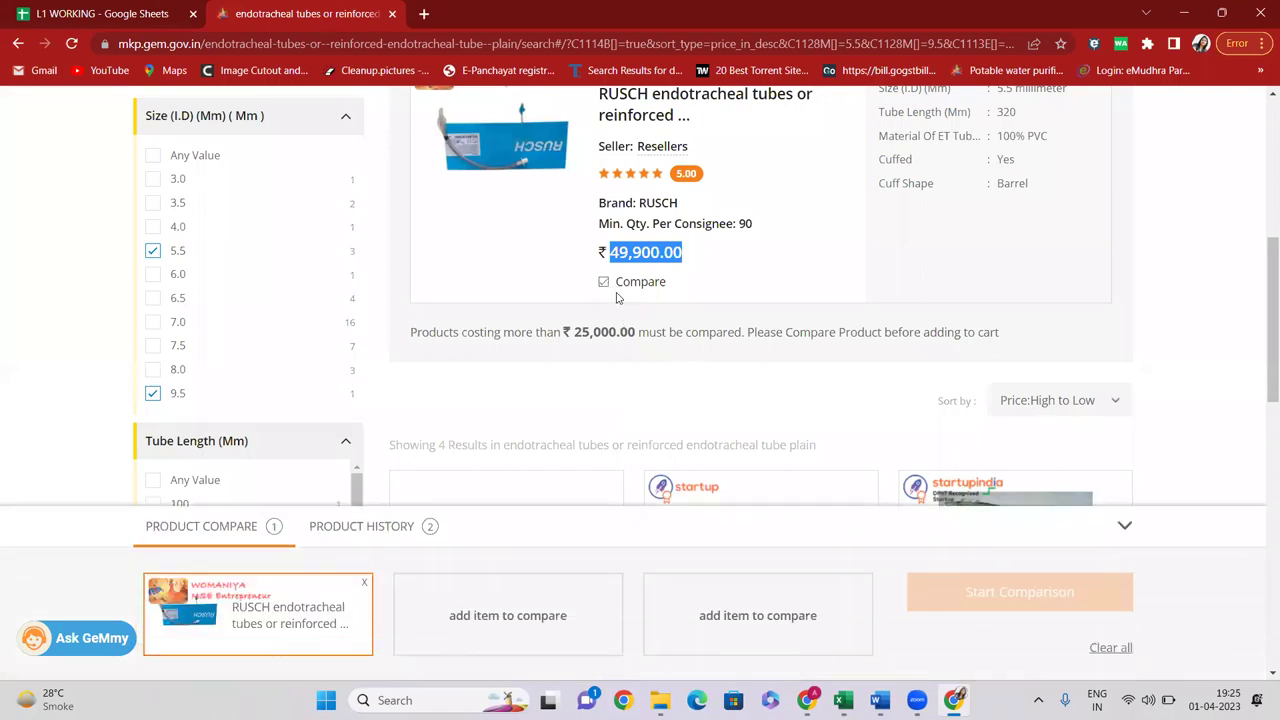
Scroll through the filtered search results, then go back to the L1 WORKING sheet
{"action": "scroll", "coordinate": [590, 290], "scroll_direction": "up", "scroll_amount": 3}
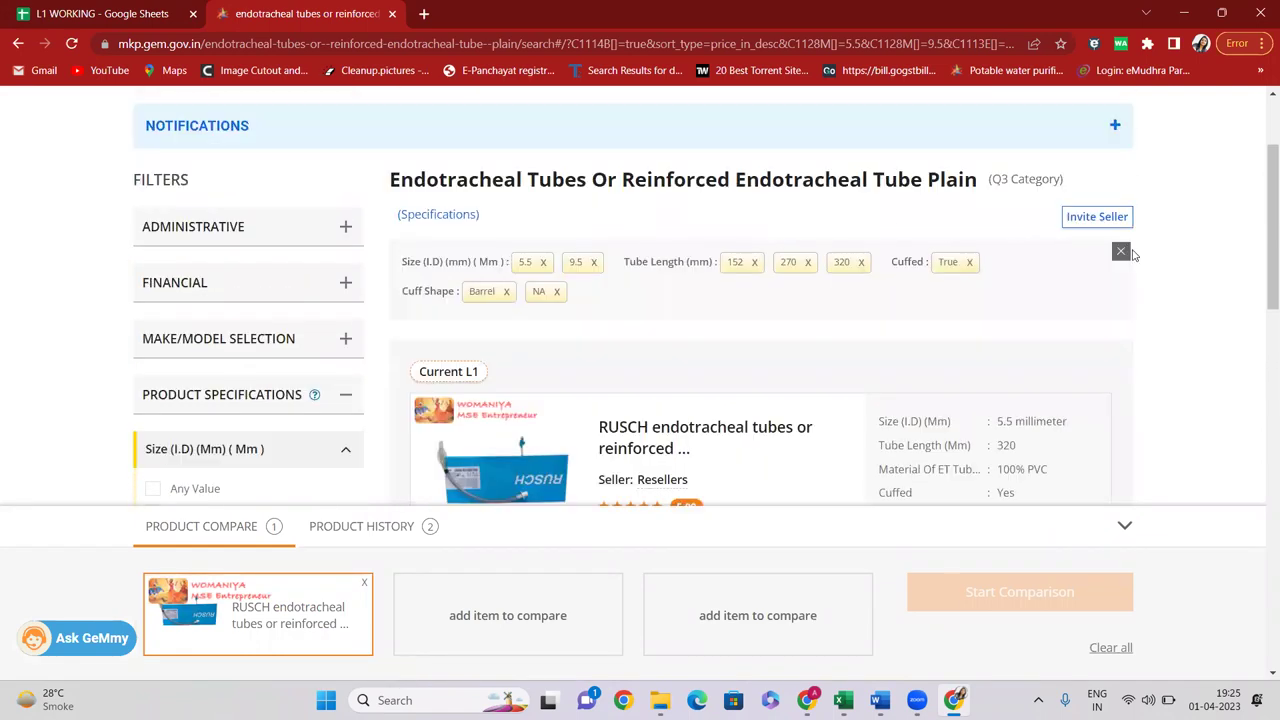
{"action": "left_click", "coordinate": [346, 48]}
{"action": "scroll", "coordinate": [600, 300], "scroll_direction": "down", "scroll_amount": 2}
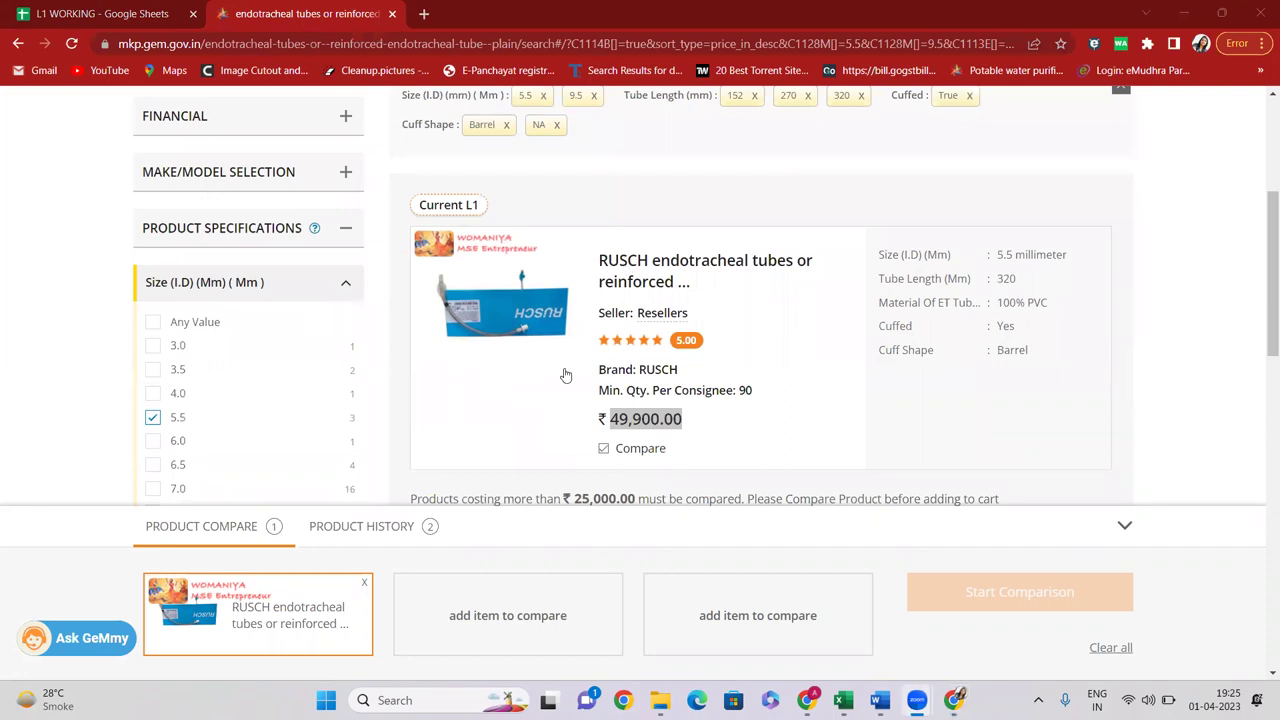
{"action": "scroll", "coordinate": [565, 375], "scroll_direction": "up", "scroll_amount": 1}
{"action": "scroll", "coordinate": [580, 324], "scroll_direction": "down", "scroll_amount": 1}
{"action": "scroll", "coordinate": [581, 324], "scroll_direction": "down", "scroll_amount": 1}
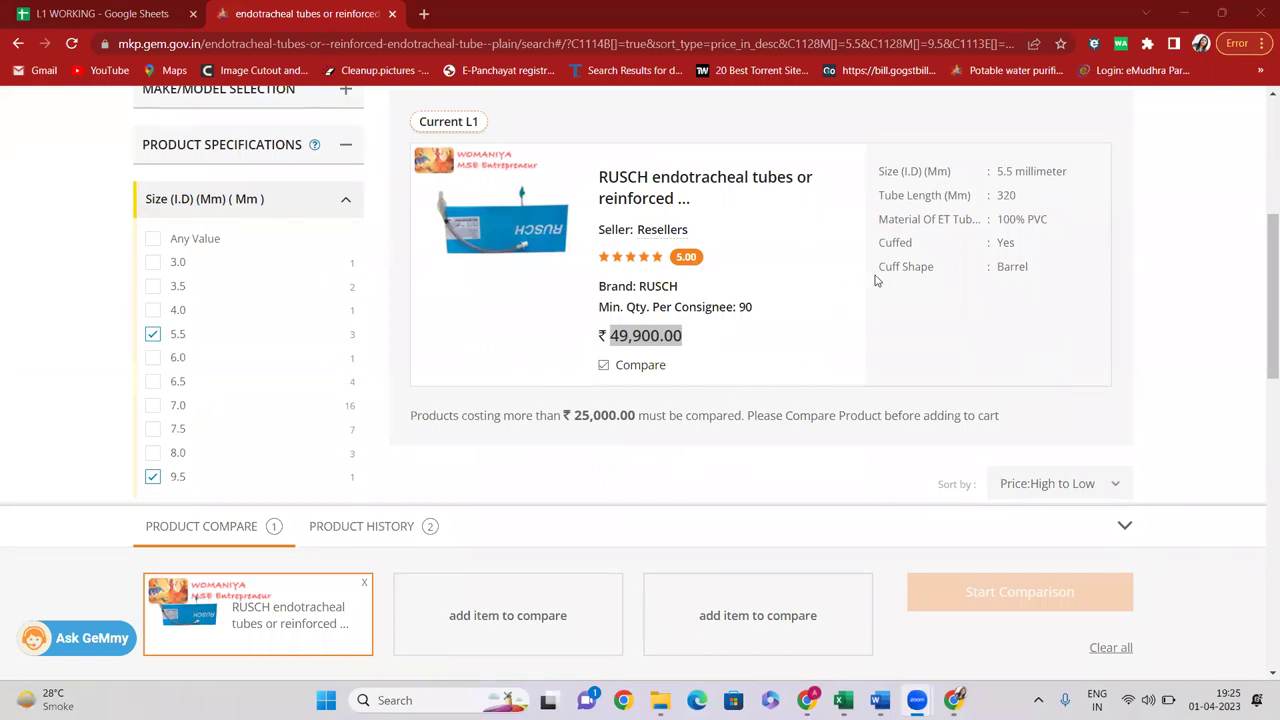
{"action": "scroll", "coordinate": [745, 334], "scroll_direction": "up", "scroll_amount": 2}
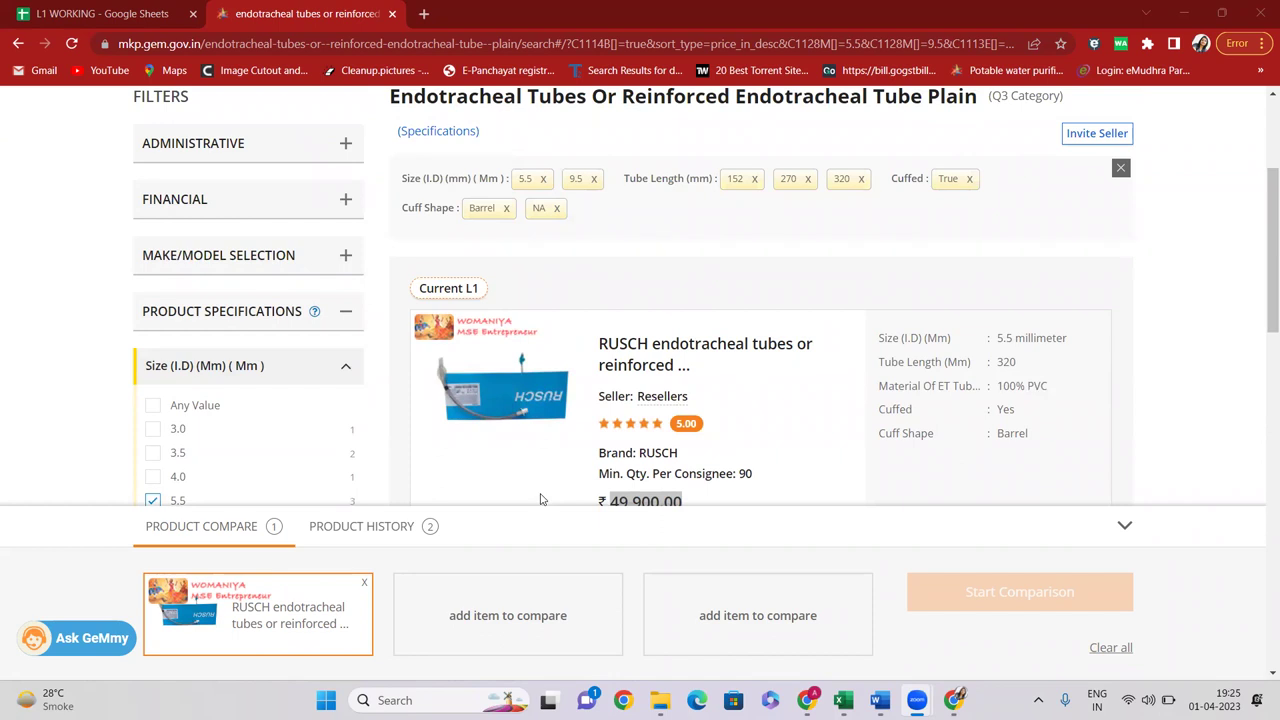
{"action": "left_click", "coordinate": [137, 14]}
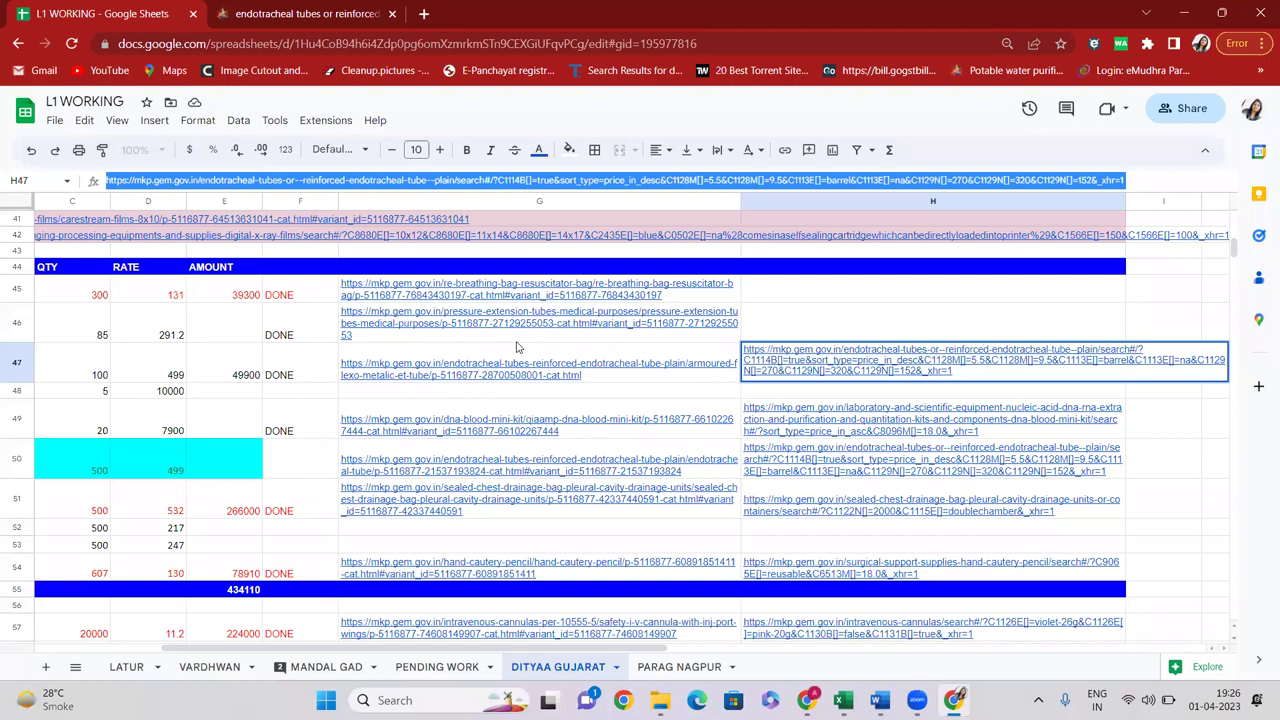
Scroll through the filtered tube results, comparing other products' prices against RUSCH's ₹49,900
{"action": "left_click", "coordinate": [240, 12]}
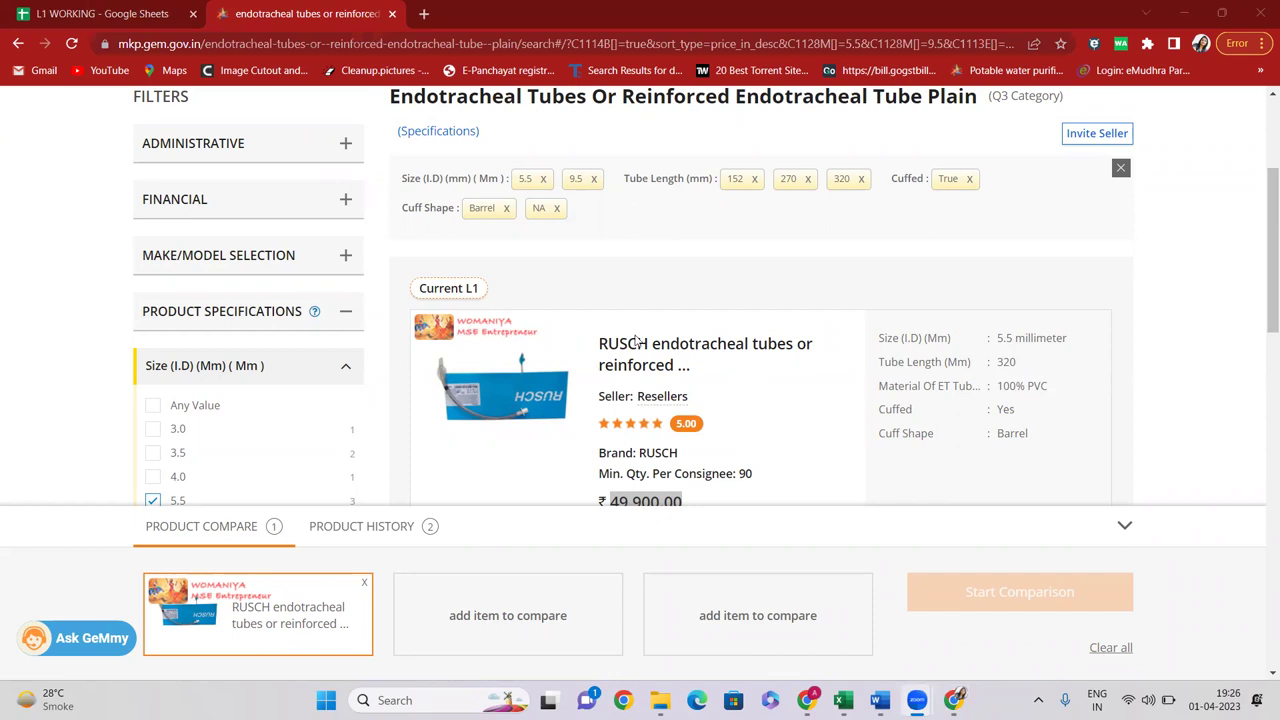
{"action": "scroll", "coordinate": [625, 333], "scroll_direction": "down", "scroll_amount": 2}
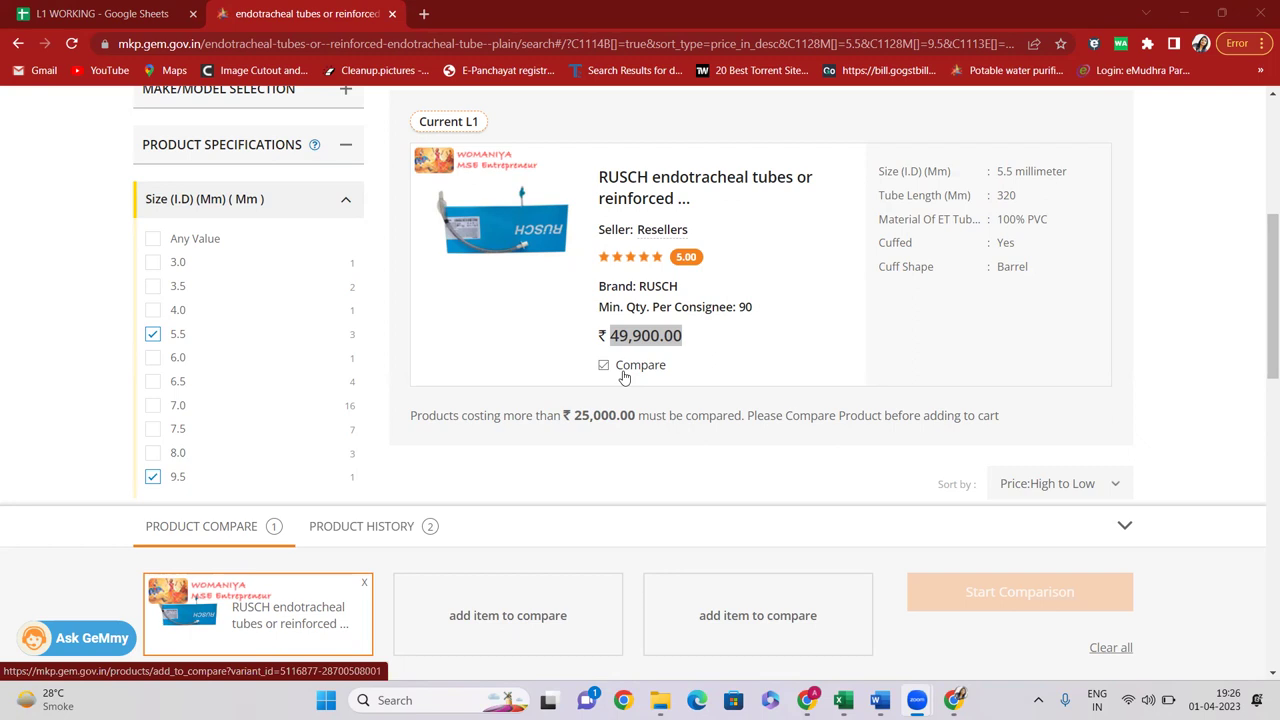
{"action": "scroll", "coordinate": [600, 340], "scroll_direction": "down", "scroll_amount": 5}
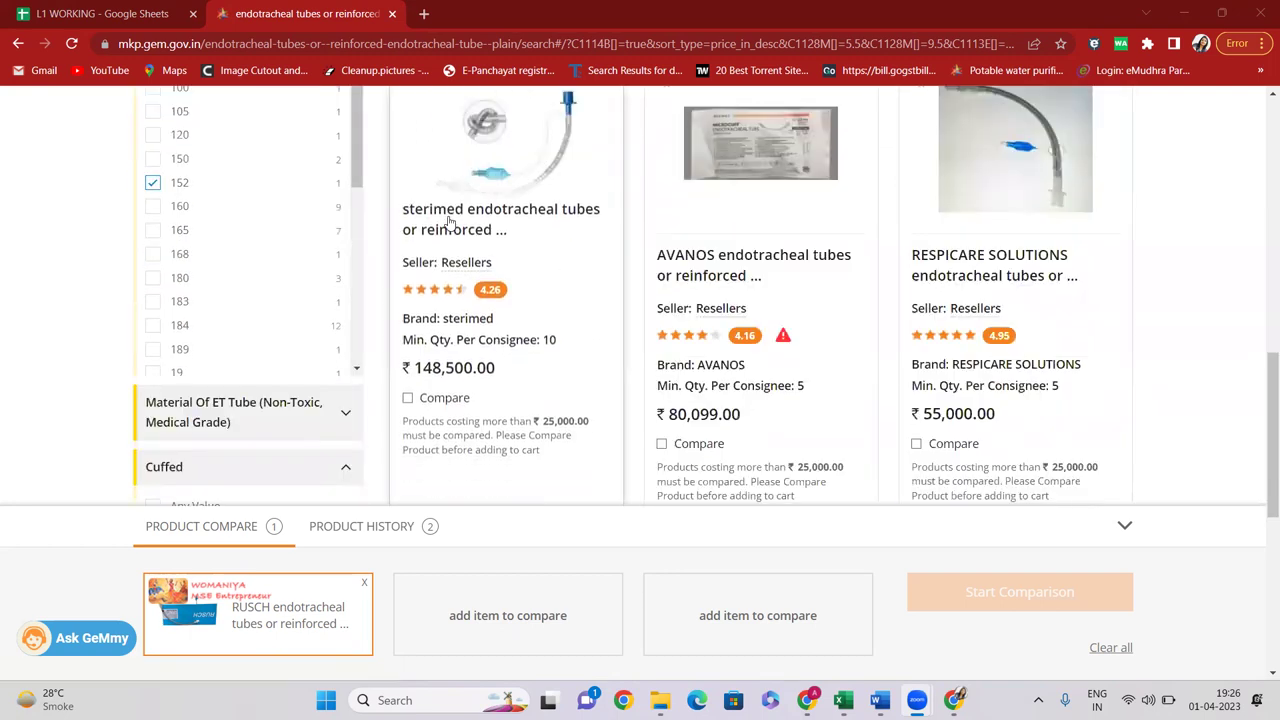
{"action": "scroll", "coordinate": [506, 277], "scroll_direction": "up", "scroll_amount": 5}
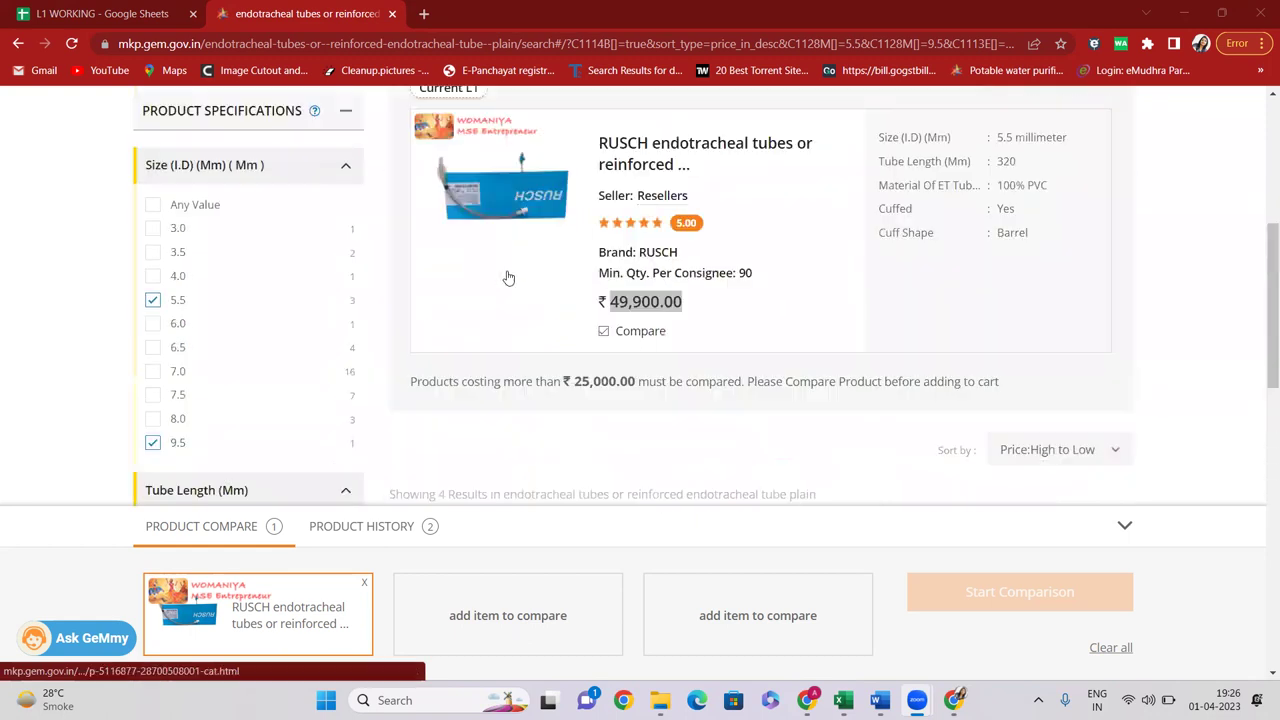
{"action": "scroll", "coordinate": [576, 279], "scroll_direction": "down", "scroll_amount": 4}
{"action": "scroll", "coordinate": [546, 432], "scroll_direction": "up", "scroll_amount": 4}
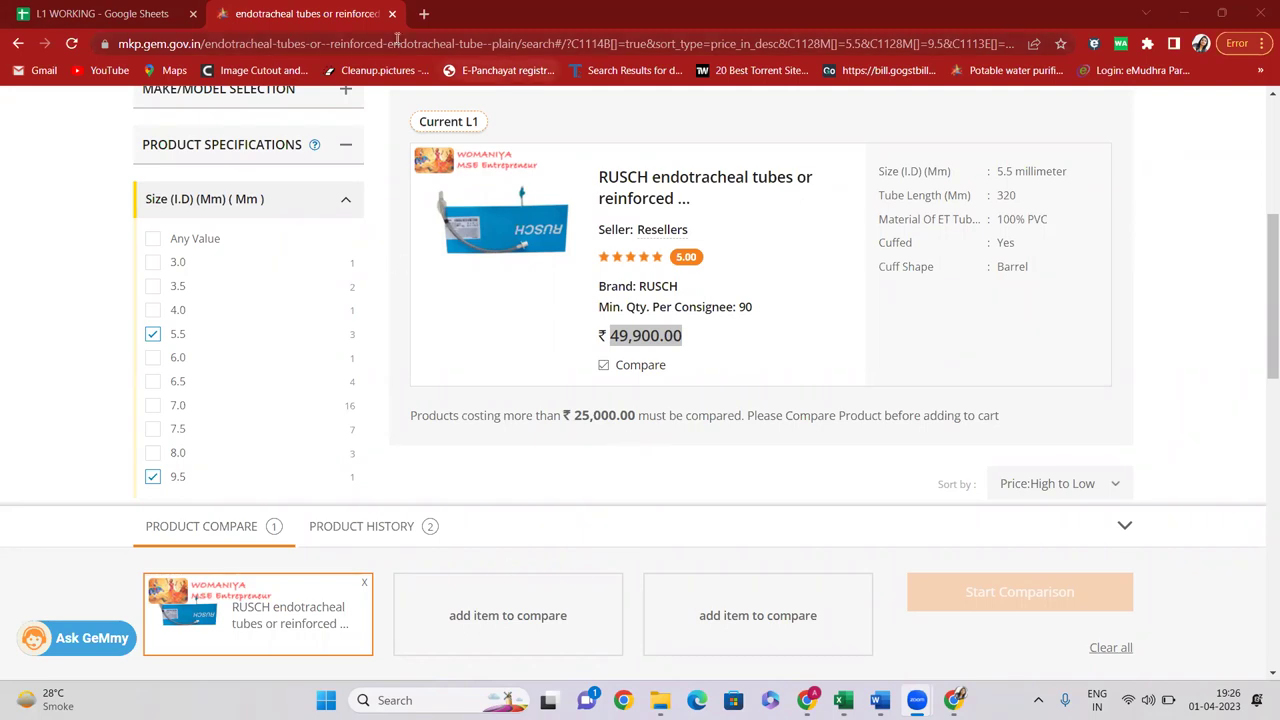
Log out of GeM, then enter the account's user ID and captcha and submit
{"action": "left_click", "coordinate": [428, 43]}
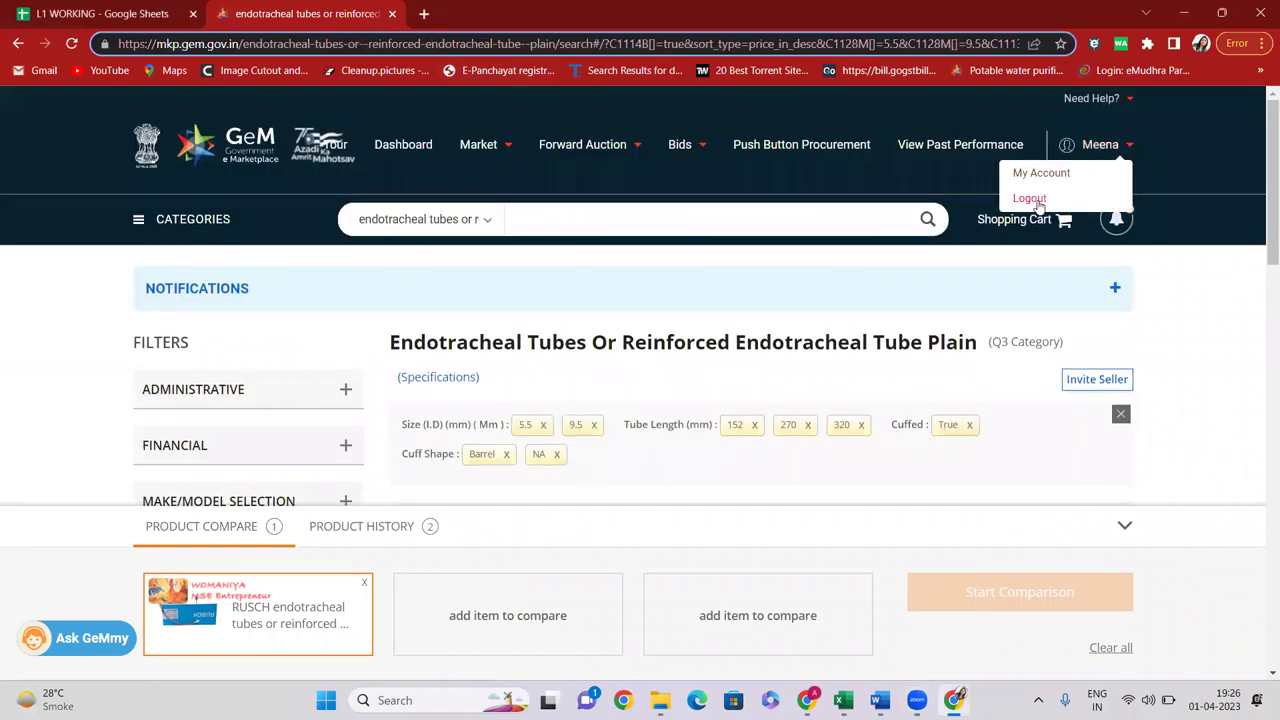
{"action": "left_click", "coordinate": [1030, 198]}
{"action": "left_click", "coordinate": [1192, 162]}
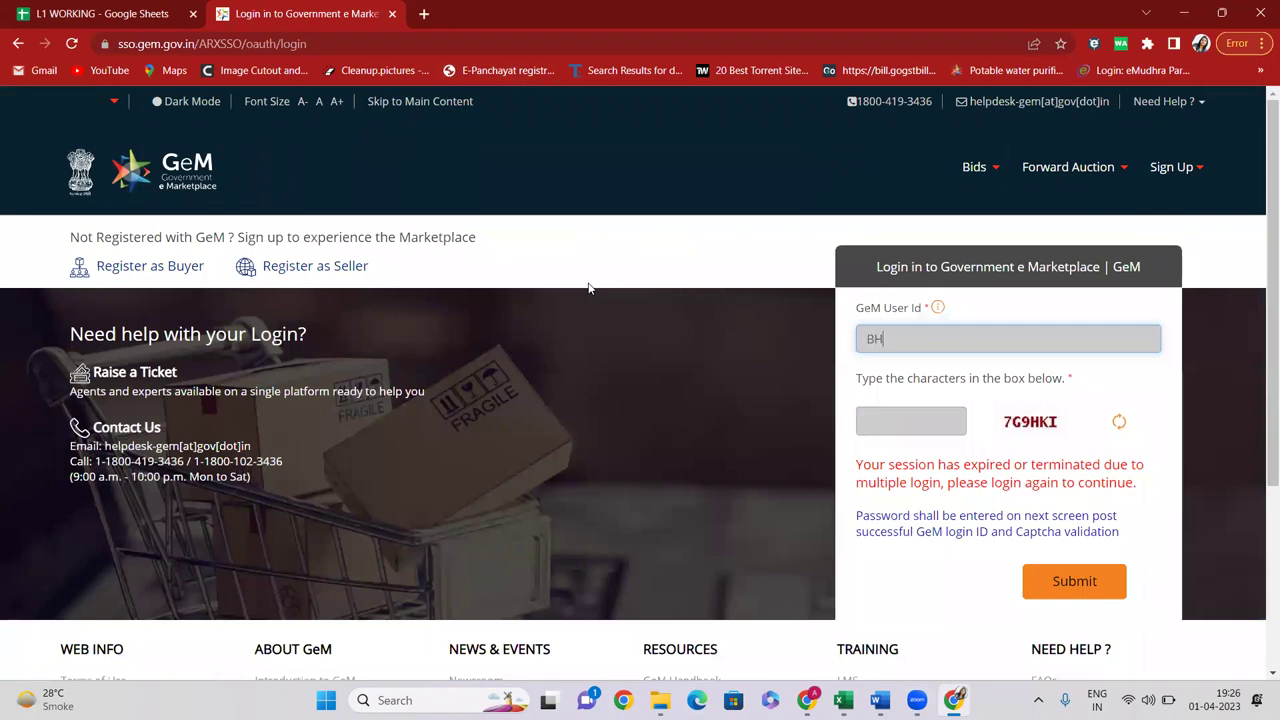
{"action": "key", "text": "Tab"}
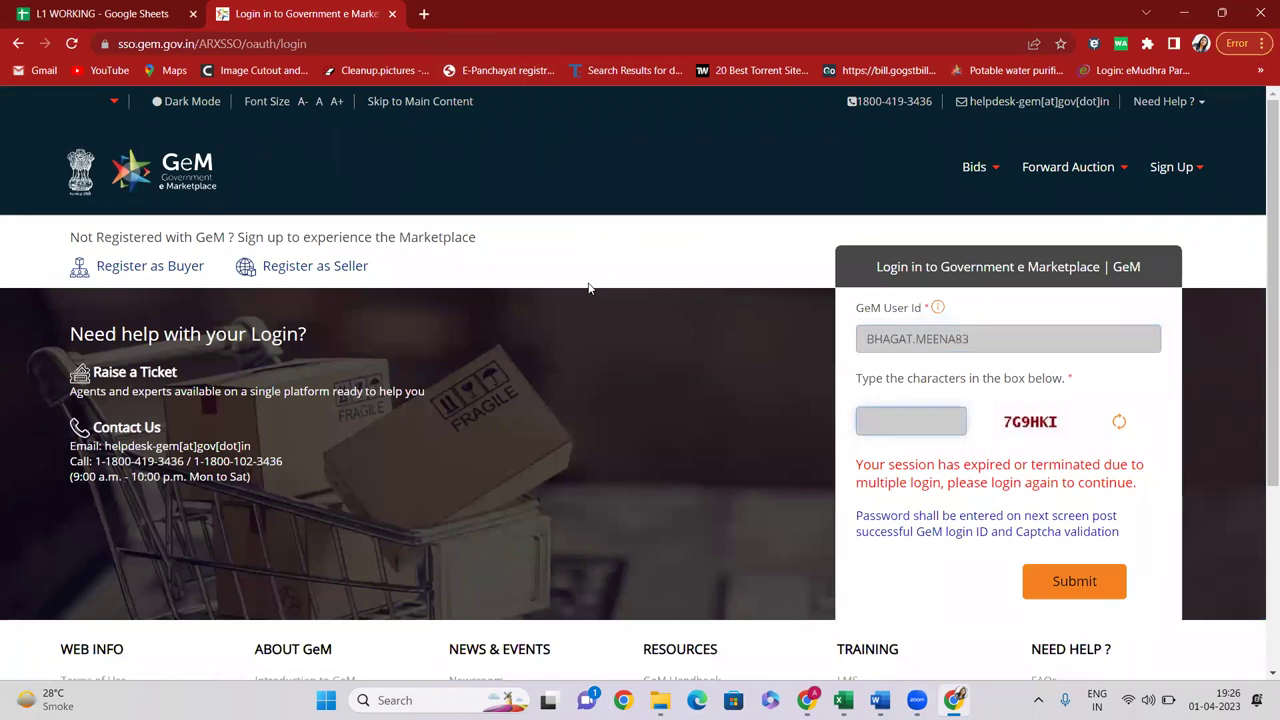
{"action": "type", "text": "7GHKI"}
{"action": "key", "text": "Return"}
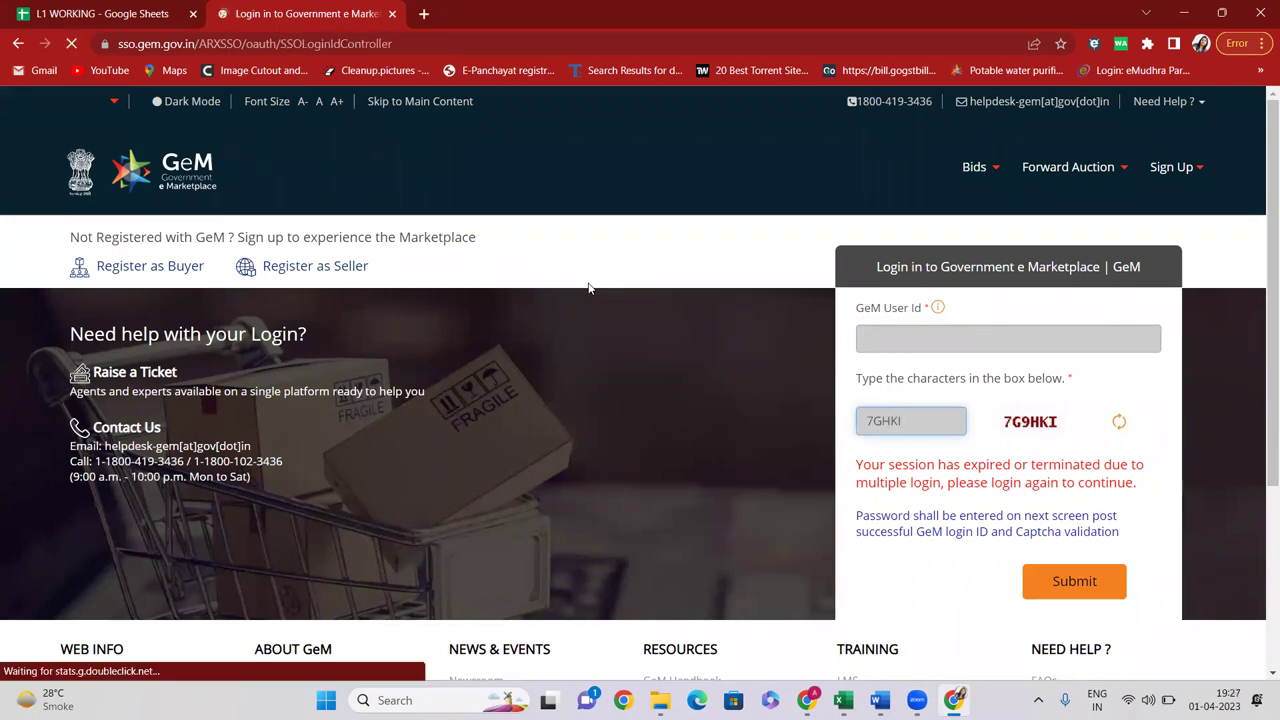
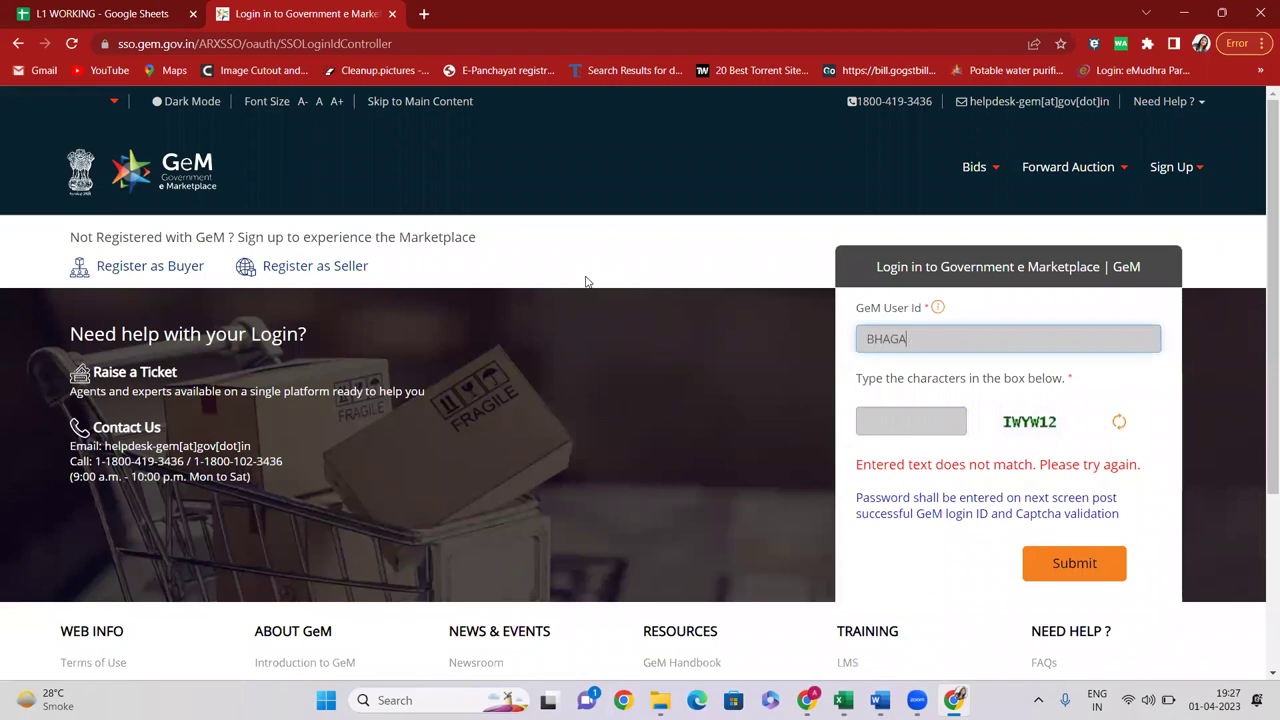
Re-enter the user ID and captcha, then submit the password to sign in
{"action": "key", "text": "Tab"}
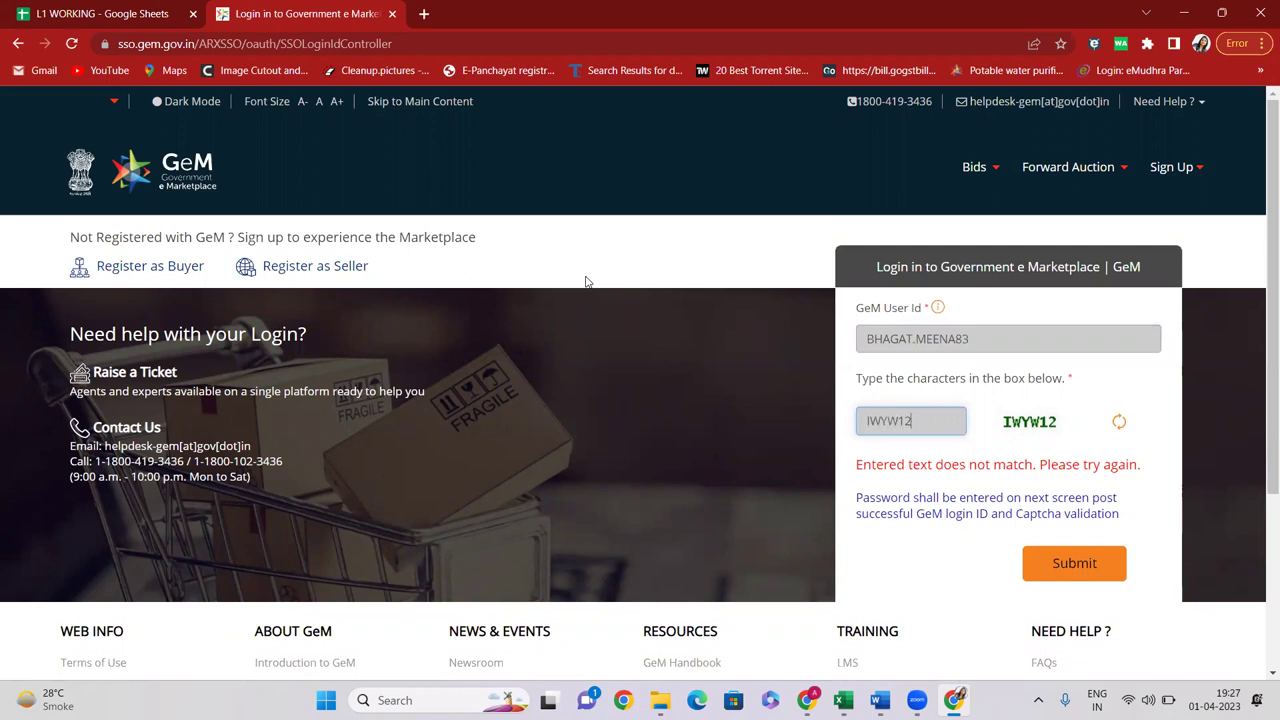
{"action": "left_click", "coordinate": [1097, 564]}
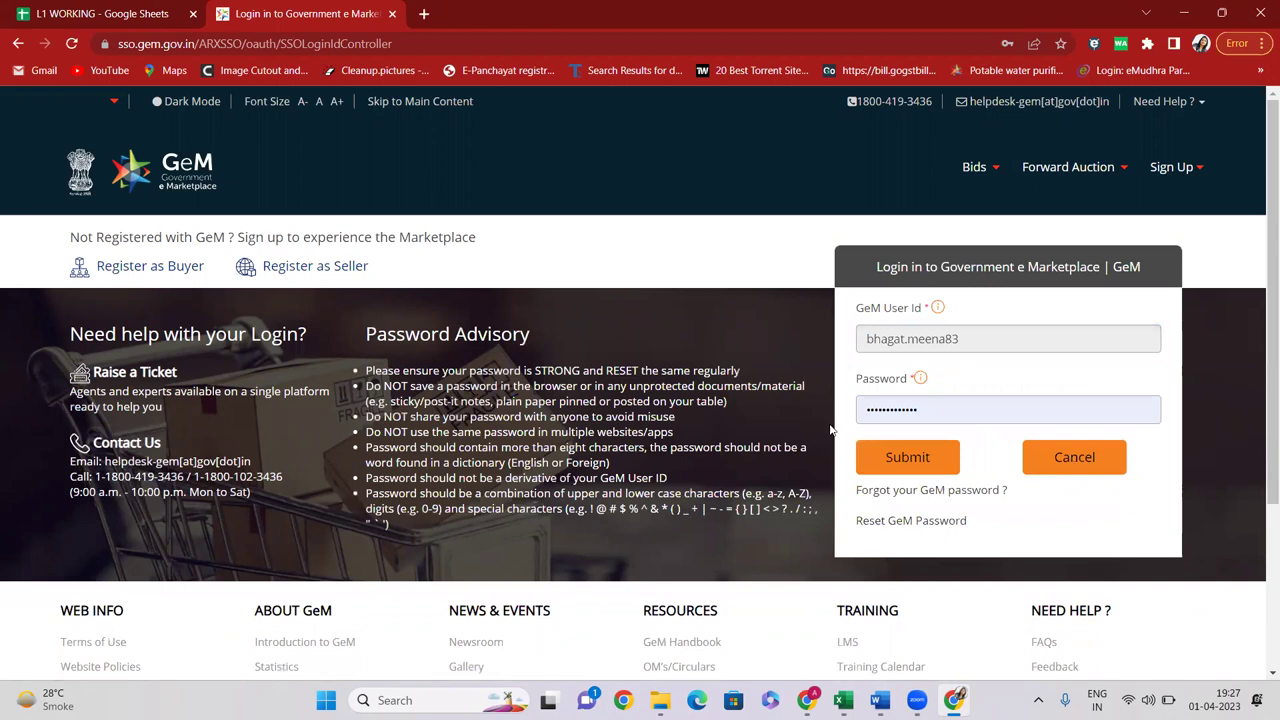
{"action": "left_click", "coordinate": [887, 462]}
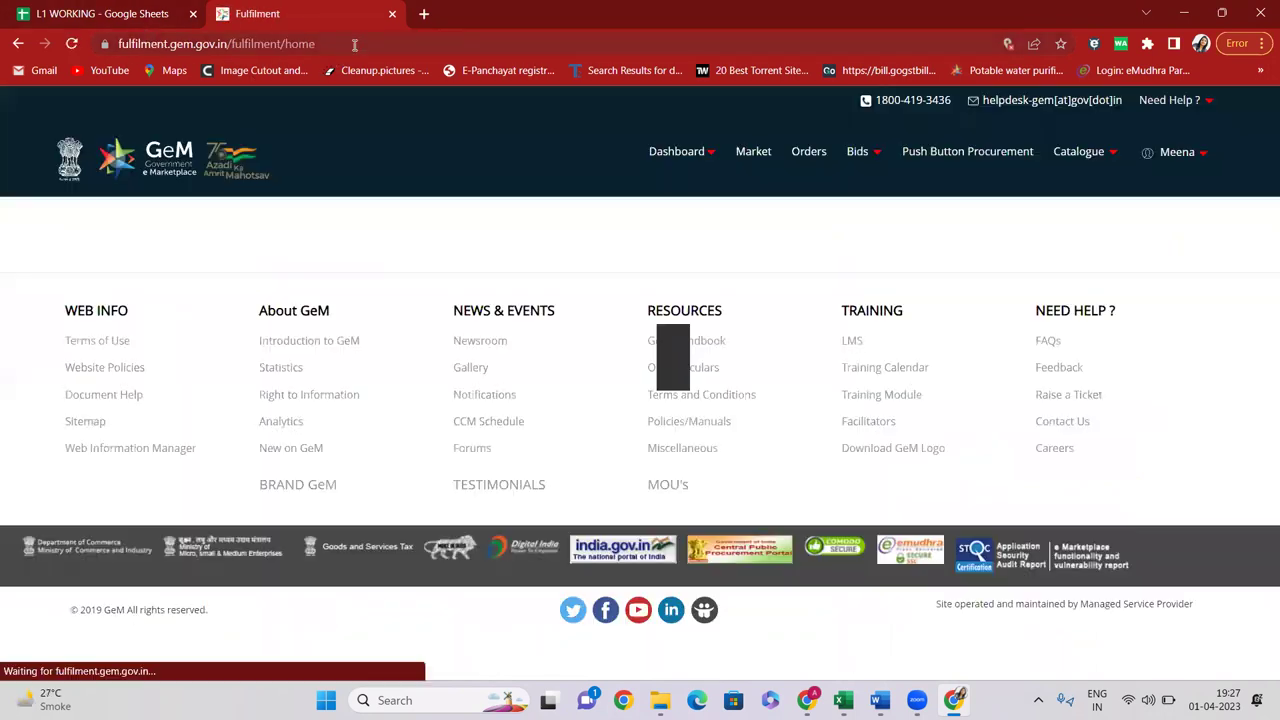
{"action": "left_click", "coordinate": [345, 45]}
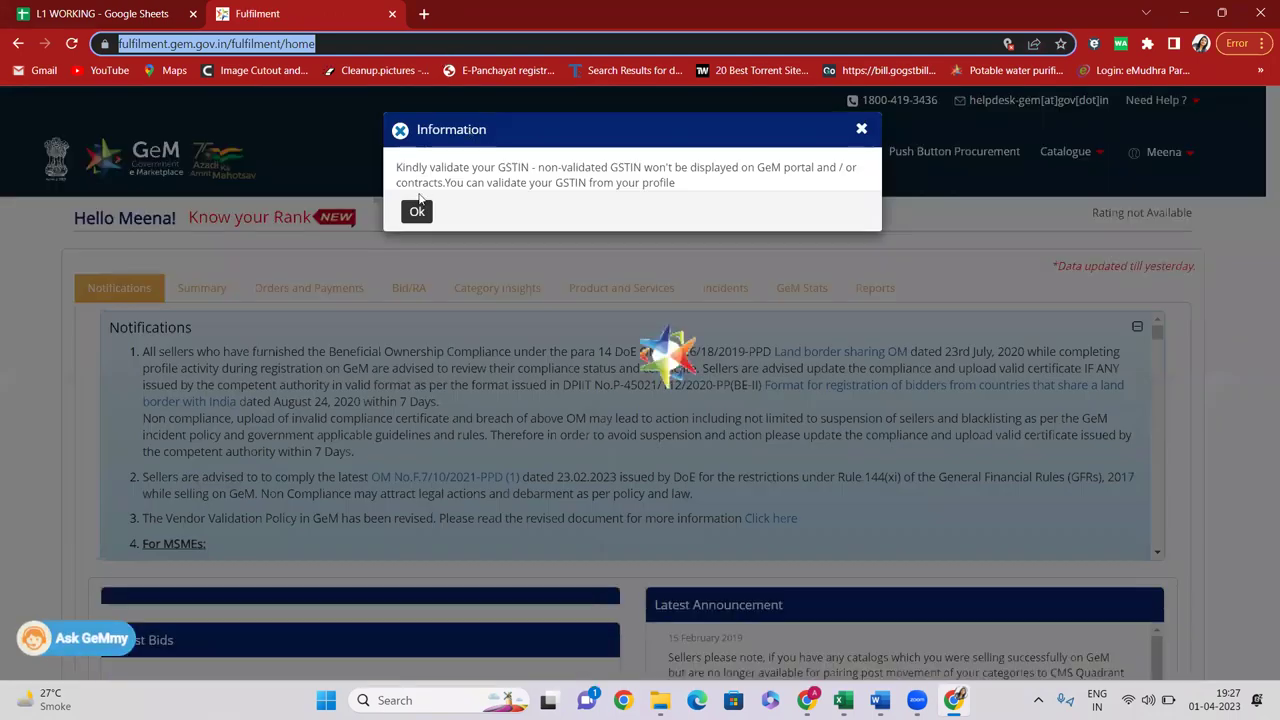
Dismiss the GSTIN validation notice and open the pasted filtered search link
{"action": "left_click", "coordinate": [388, 176]}
{"action": "left_click", "coordinate": [345, 45]}
{"action": "key", "text": "ctrl+v"}
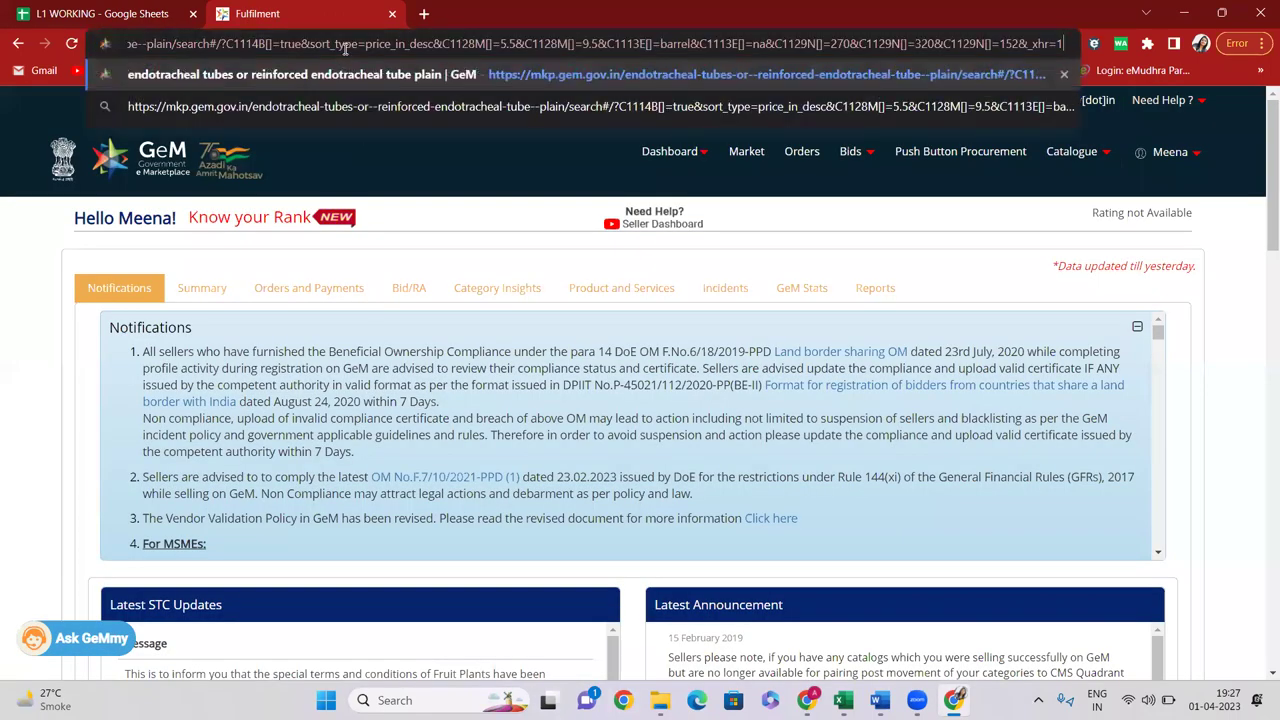
{"action": "key", "text": "Return"}
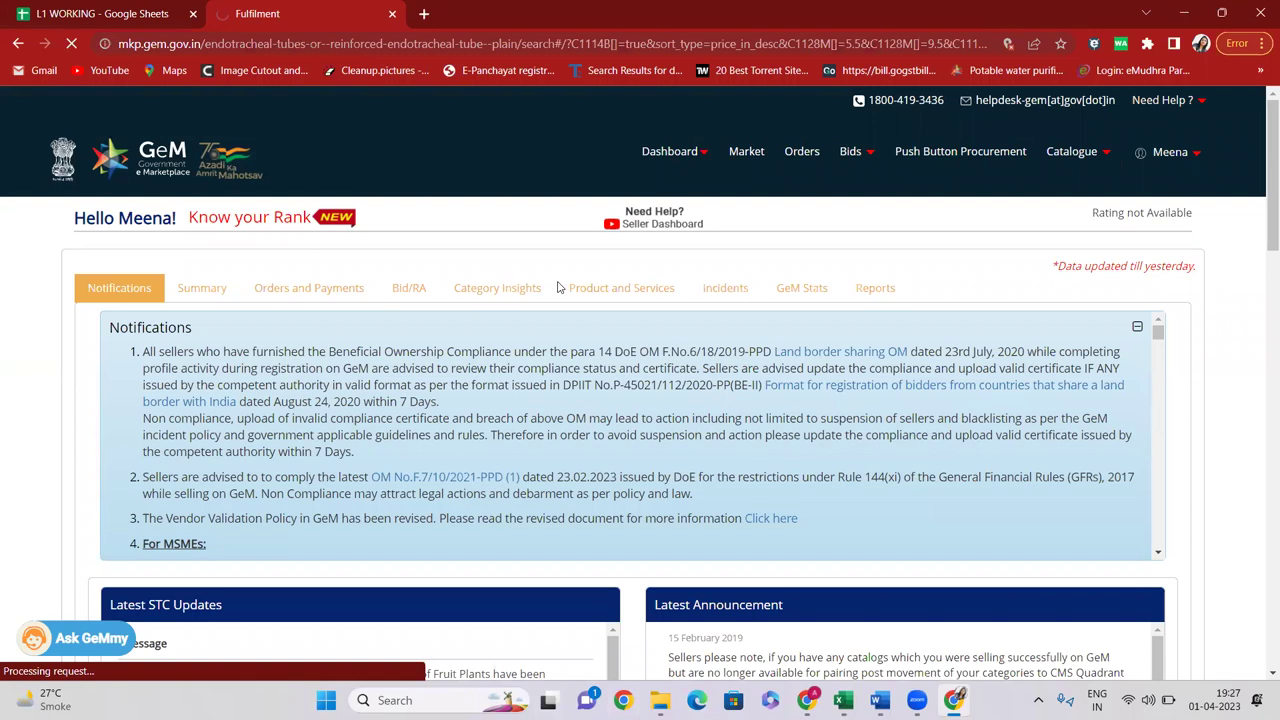
{"action": "scroll", "coordinate": [488, 126], "scroll_direction": "down", "scroll_amount": 2}
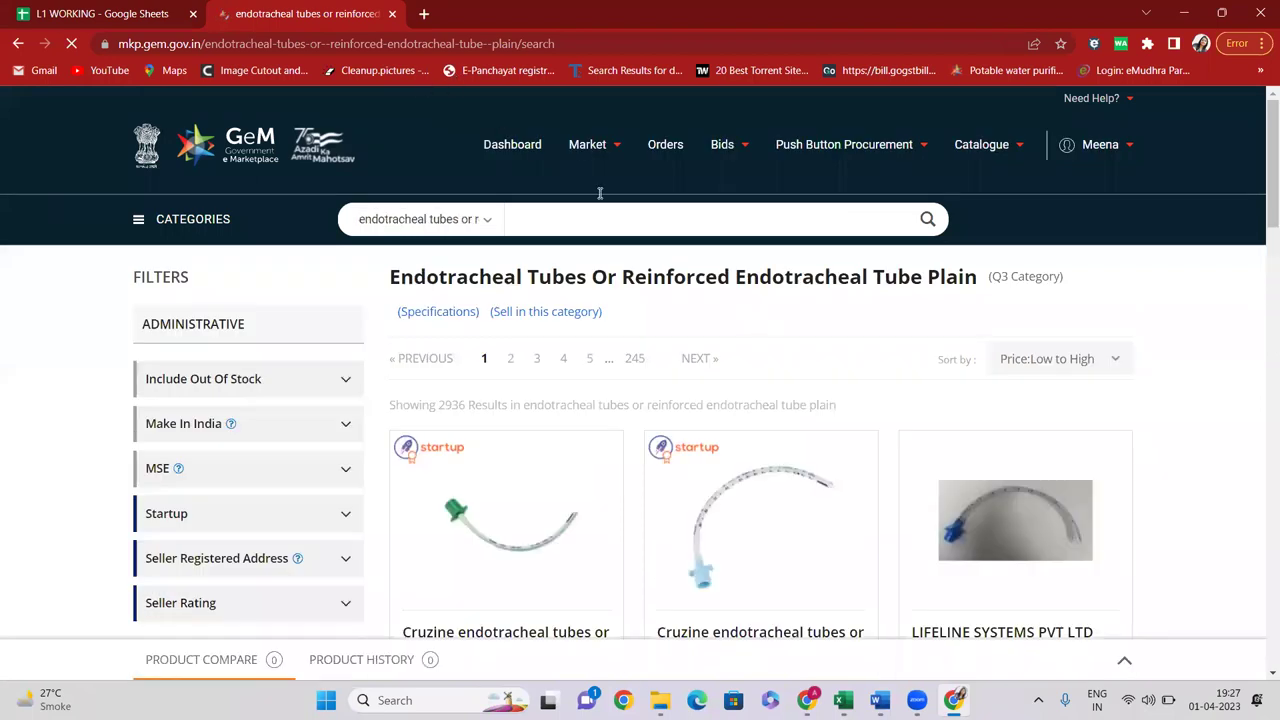
Reload the full filtered search and review the five results, sterimed topping at ₹1,250.00
{"action": "left_click", "coordinate": [525, 44]}
{"action": "type", "text": "https://mkp.gem.gov.in/endotracheal-tubes-or--reinforced-endotracheal-tube--plain/search#/?C1114B[]=true&sort_type=price_in_desc&C1128M[]=5.5&C1128M[]=9.5&C1113E[]=barrel&C1113E[]=na&C1129N[]=270&C1129N[]=320&C1129N[]=152&_xhr=1"}
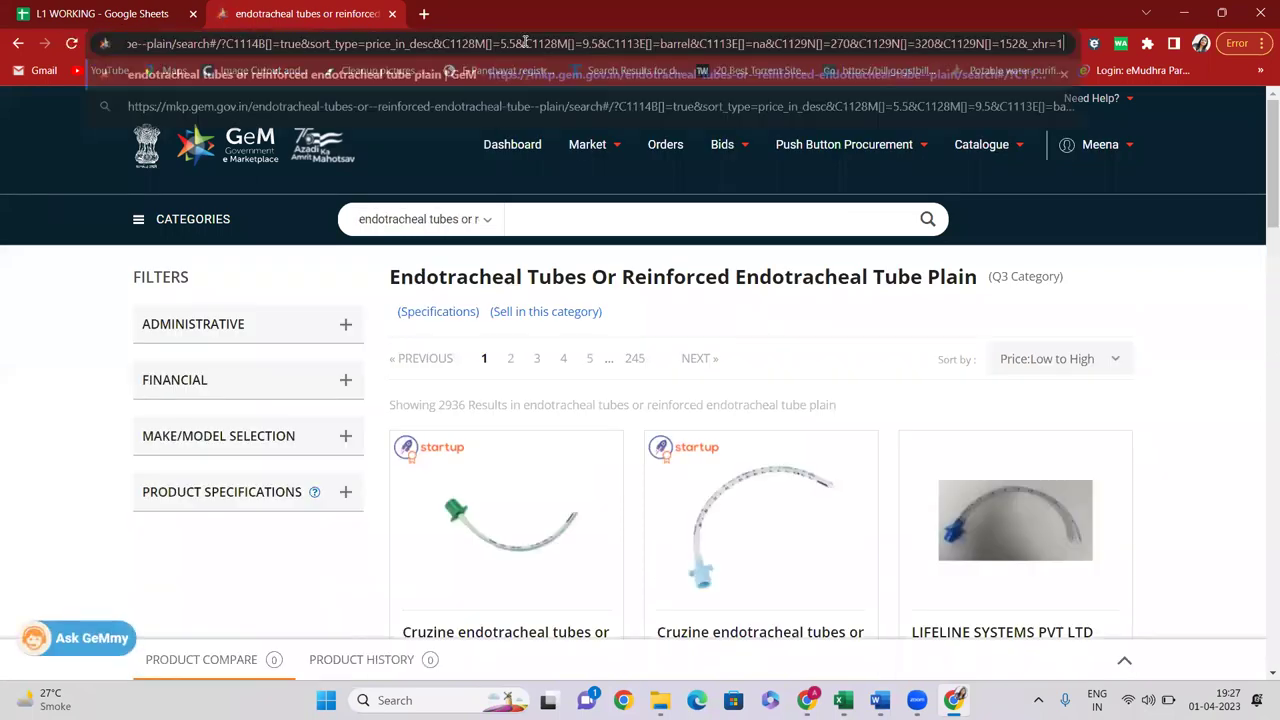
{"action": "key", "text": "Return"}
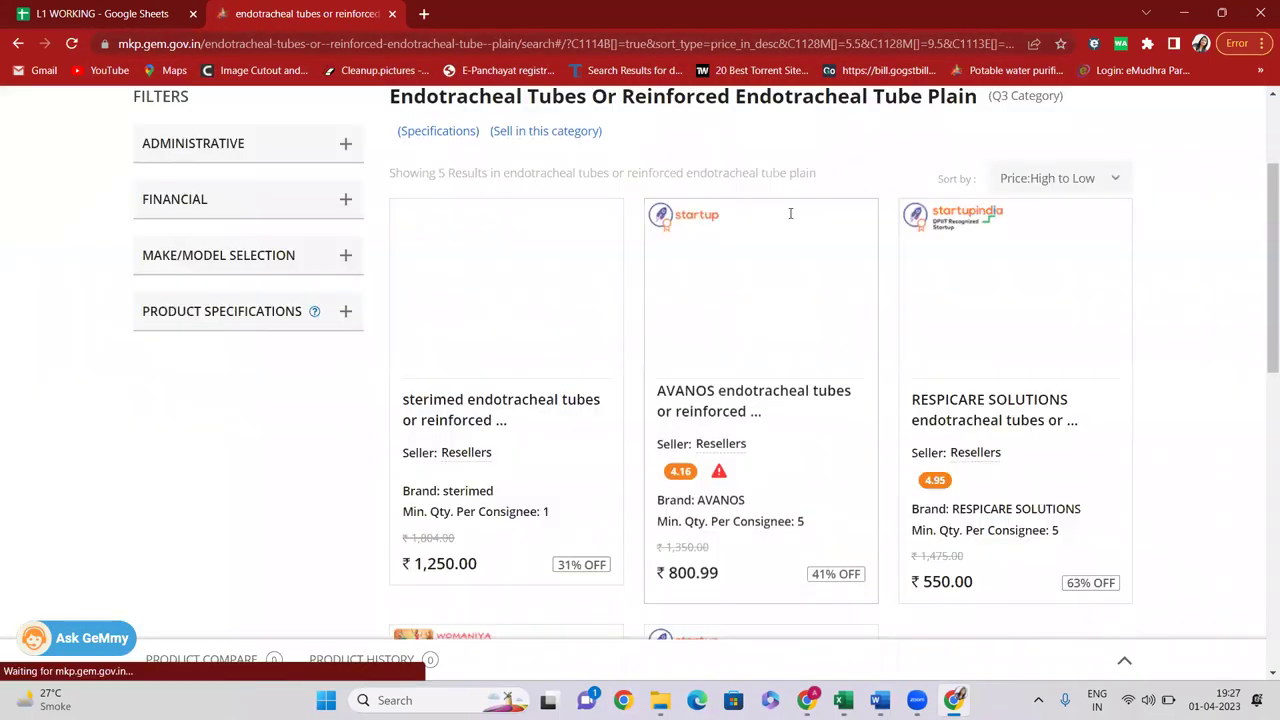
{"action": "scroll", "coordinate": [593, 392], "scroll_direction": "down", "scroll_amount": 3}
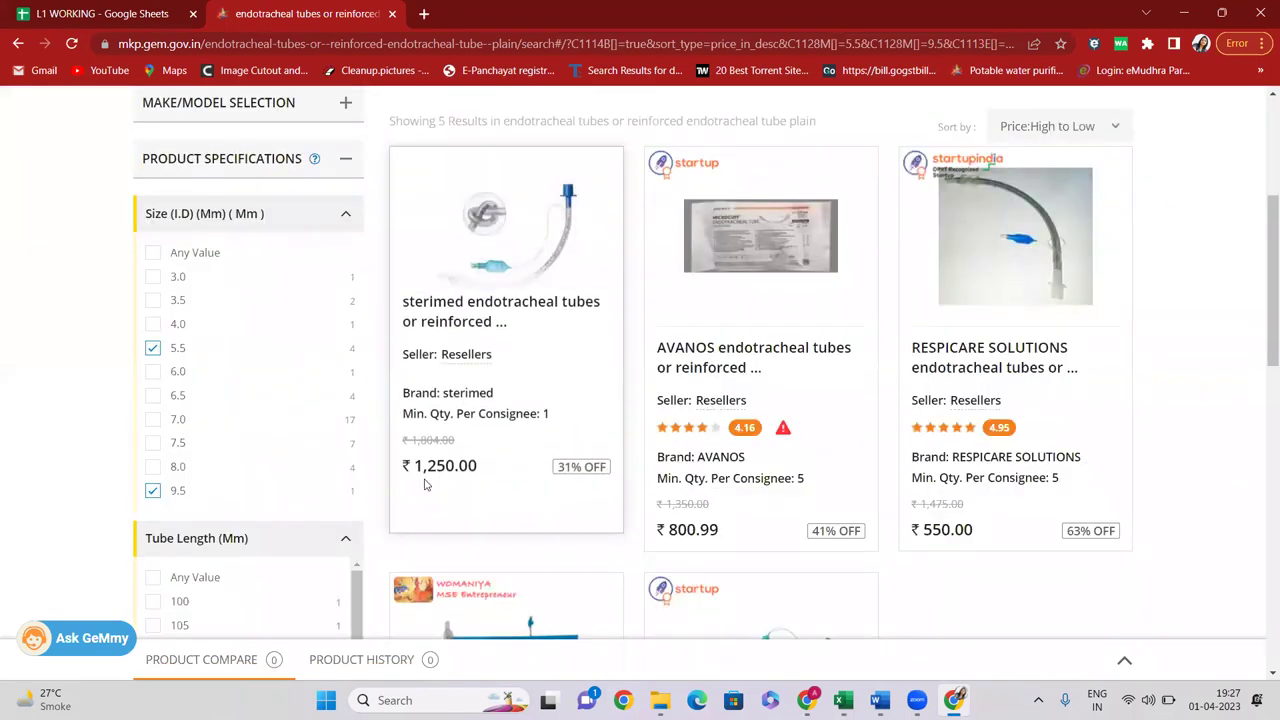
{"action": "left_click_drag", "start_coordinate": [417, 465], "coordinate": [480, 466]}
{"action": "scroll", "coordinate": [527, 398], "scroll_direction": "up", "scroll_amount": 2}
{"action": "scroll", "coordinate": [457, 348], "scroll_direction": "down", "scroll_amount": 2}
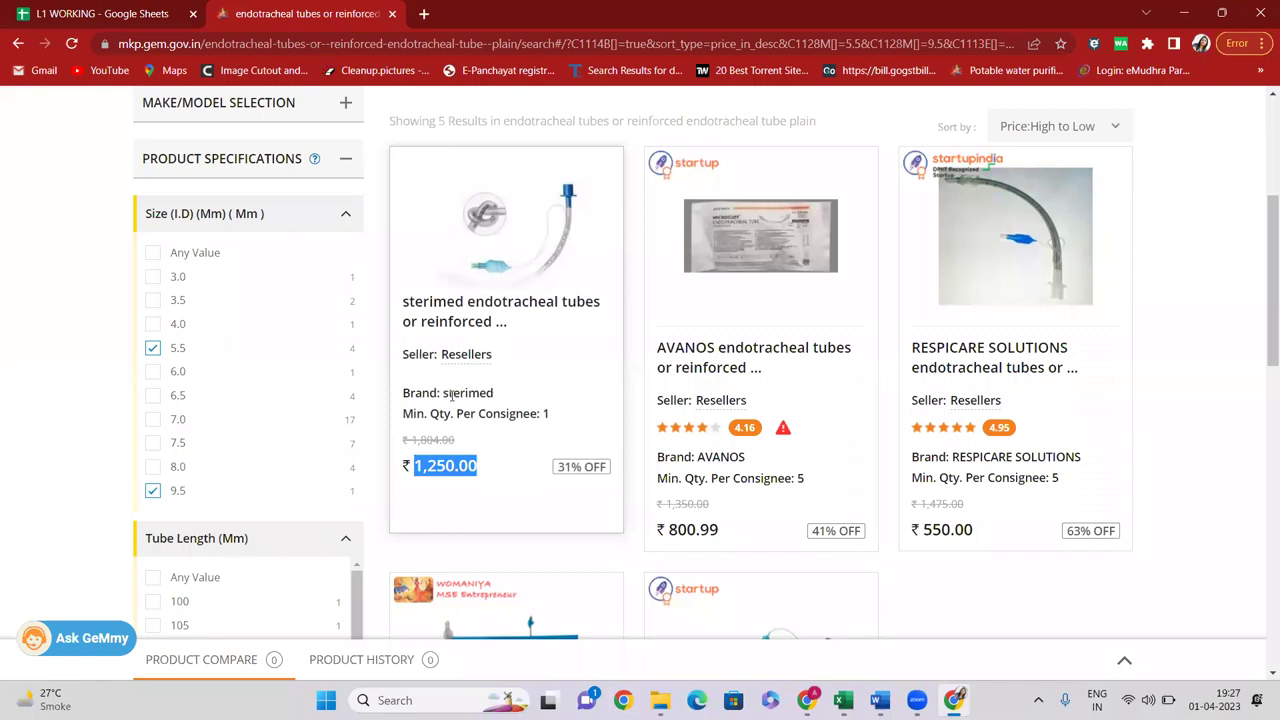
{"action": "scroll", "coordinate": [580, 306], "scroll_direction": "down", "scroll_amount": 3}
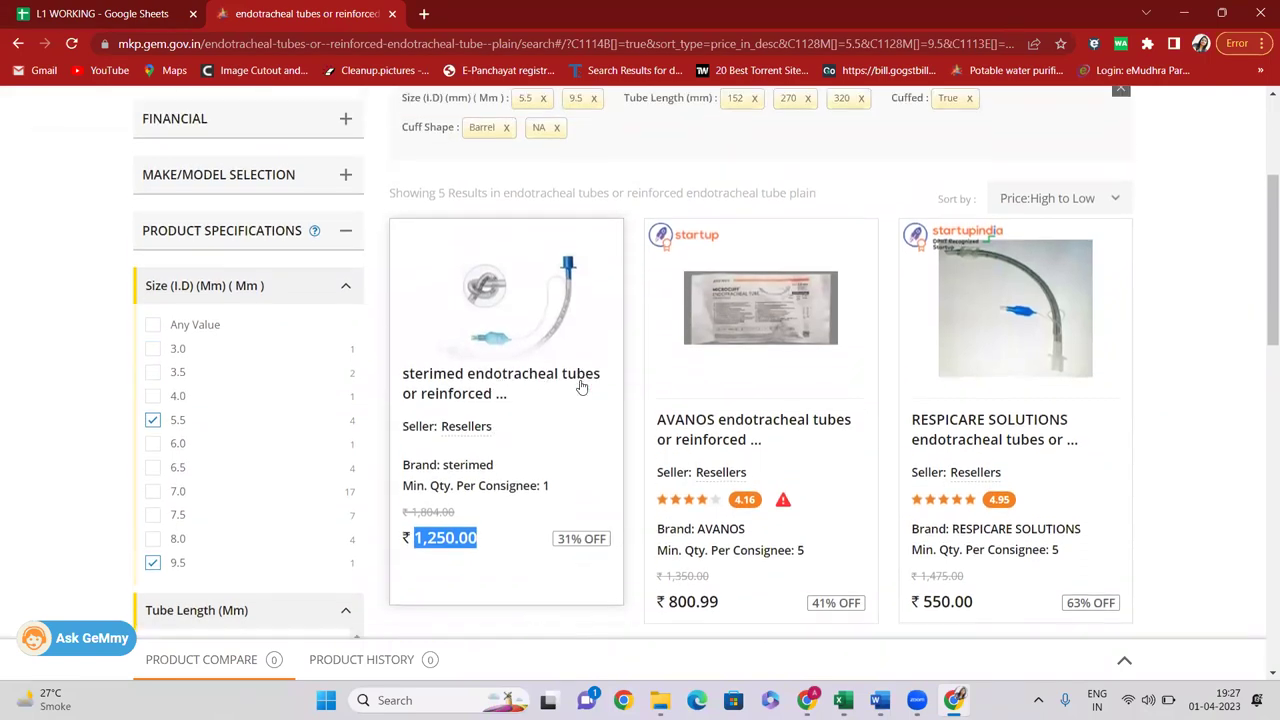
{"action": "scroll", "coordinate": [614, 386], "scroll_direction": "up", "scroll_amount": 6}
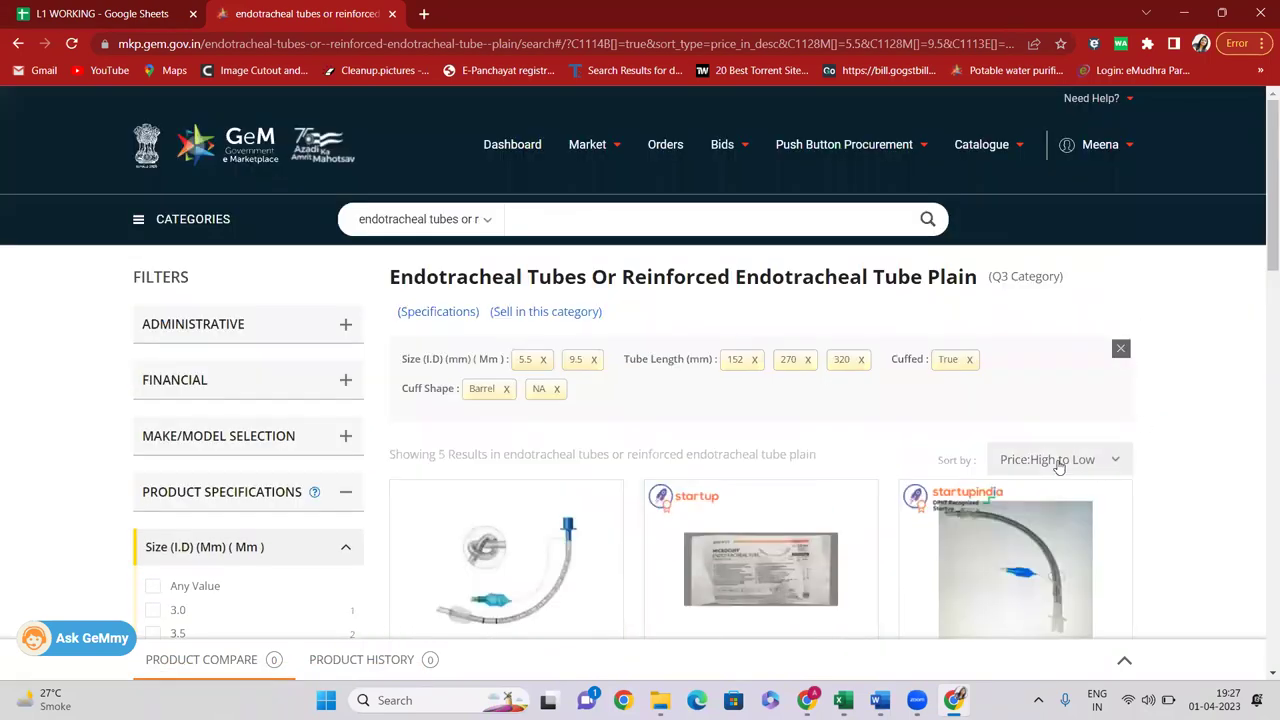
Sort the filtered tubes by Price: Low to High and check the first card's brand and price
{"action": "left_click", "coordinate": [1060, 465]}
{"action": "left_click", "coordinate": [1048, 488]}
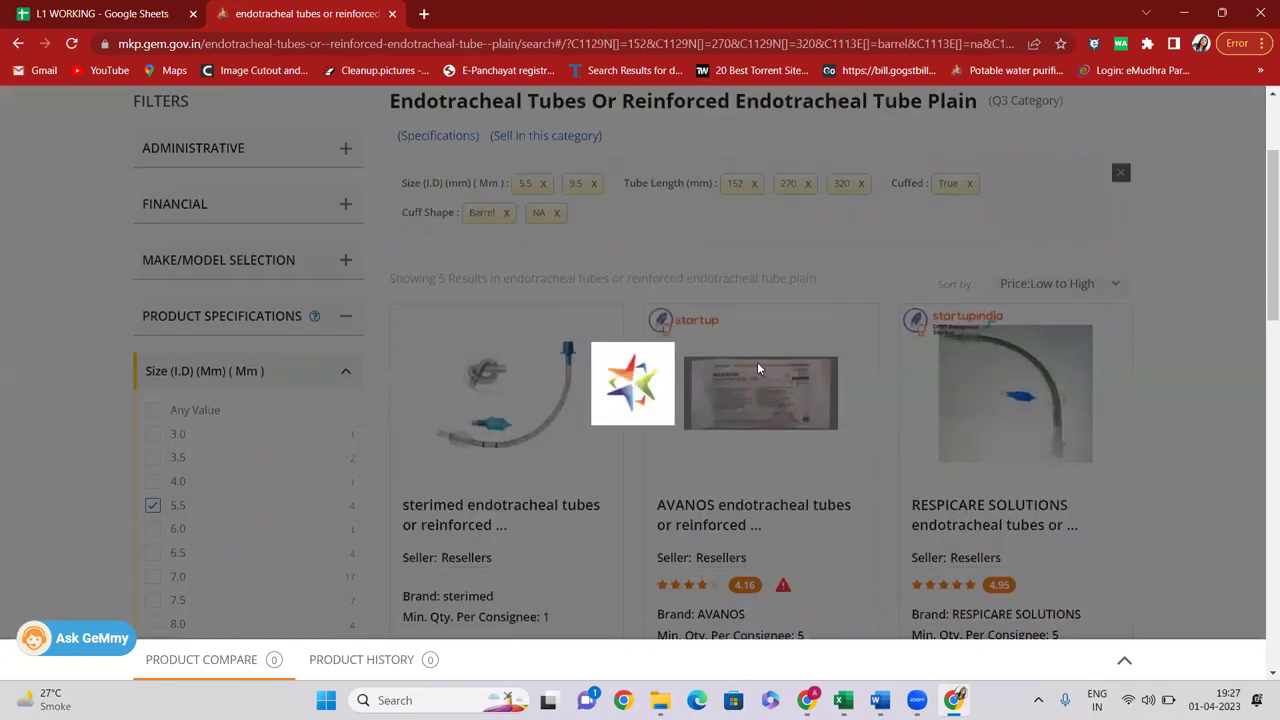
{"action": "scroll", "coordinate": [428, 397], "scroll_direction": "down", "scroll_amount": 3}
{"action": "left_click_drag", "start_coordinate": [447, 397], "coordinate": [494, 397]}
{"action": "left_click_drag", "start_coordinate": [697, 396], "coordinate": [737, 397]}
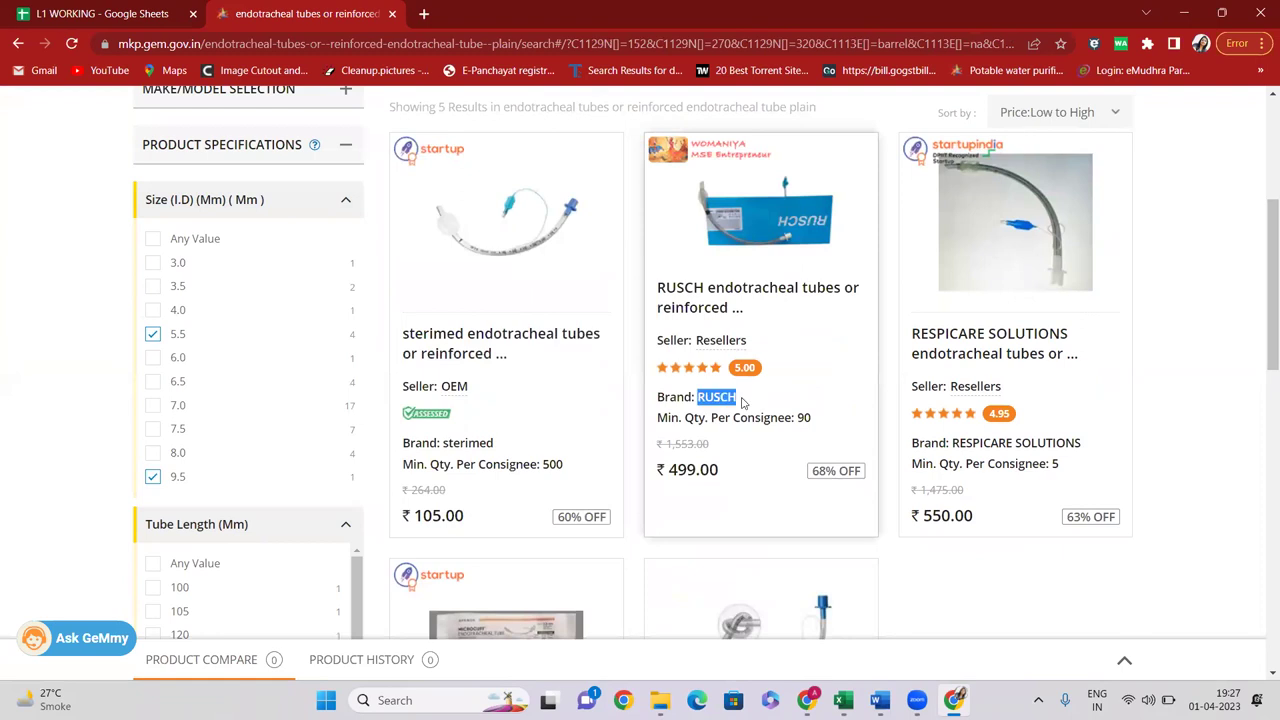
{"action": "scroll", "coordinate": [600, 400], "scroll_direction": "down", "scroll_amount": 1}
{"action": "scroll", "coordinate": [492, 401], "scroll_direction": "up", "scroll_amount": 1}
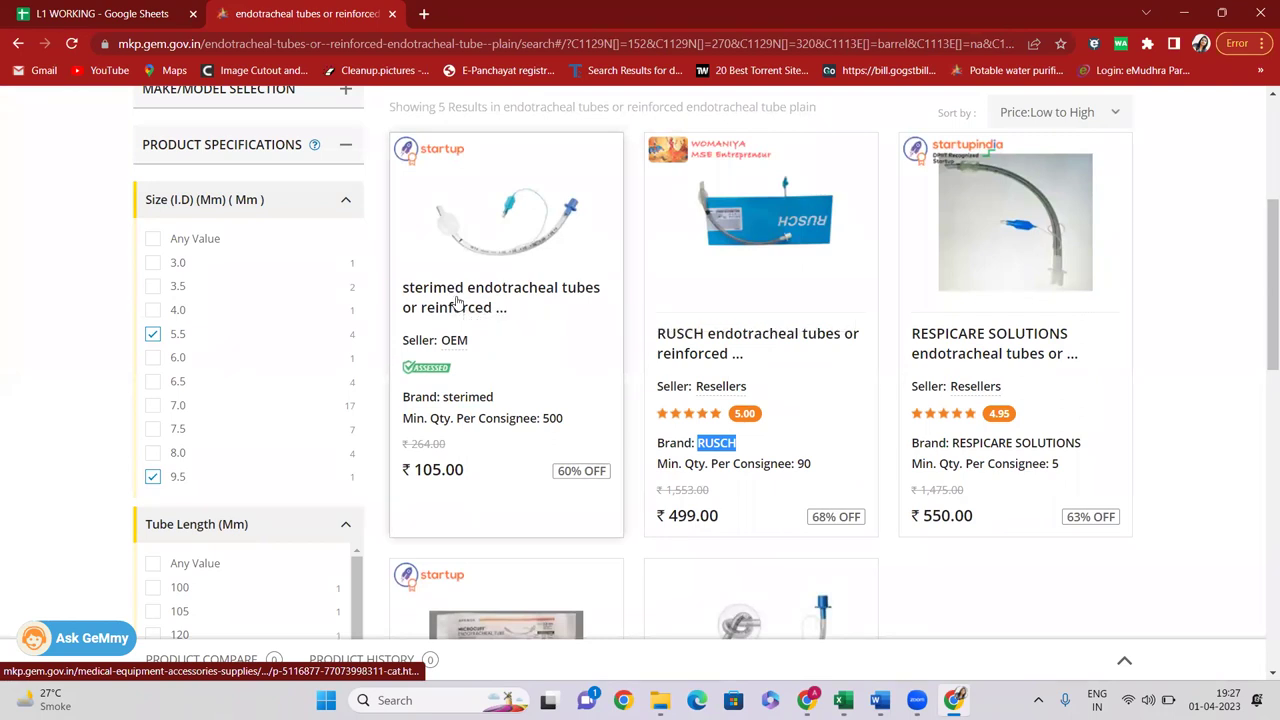
Open the sterimed ₹105 listing in a new tab and switch to it
{"action": "right_click", "coordinate": [457, 303]}
{"action": "left_click", "coordinate": [533, 312]}
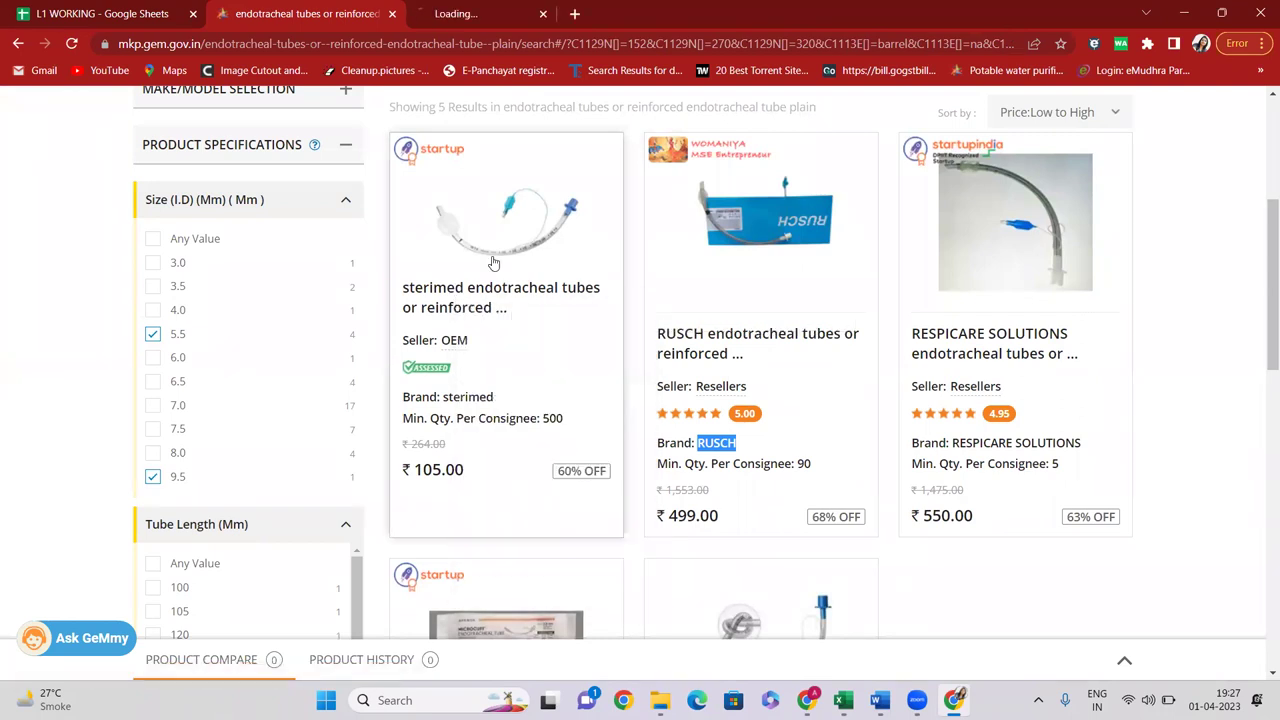
{"action": "key", "text": "ctrl+Tab"}
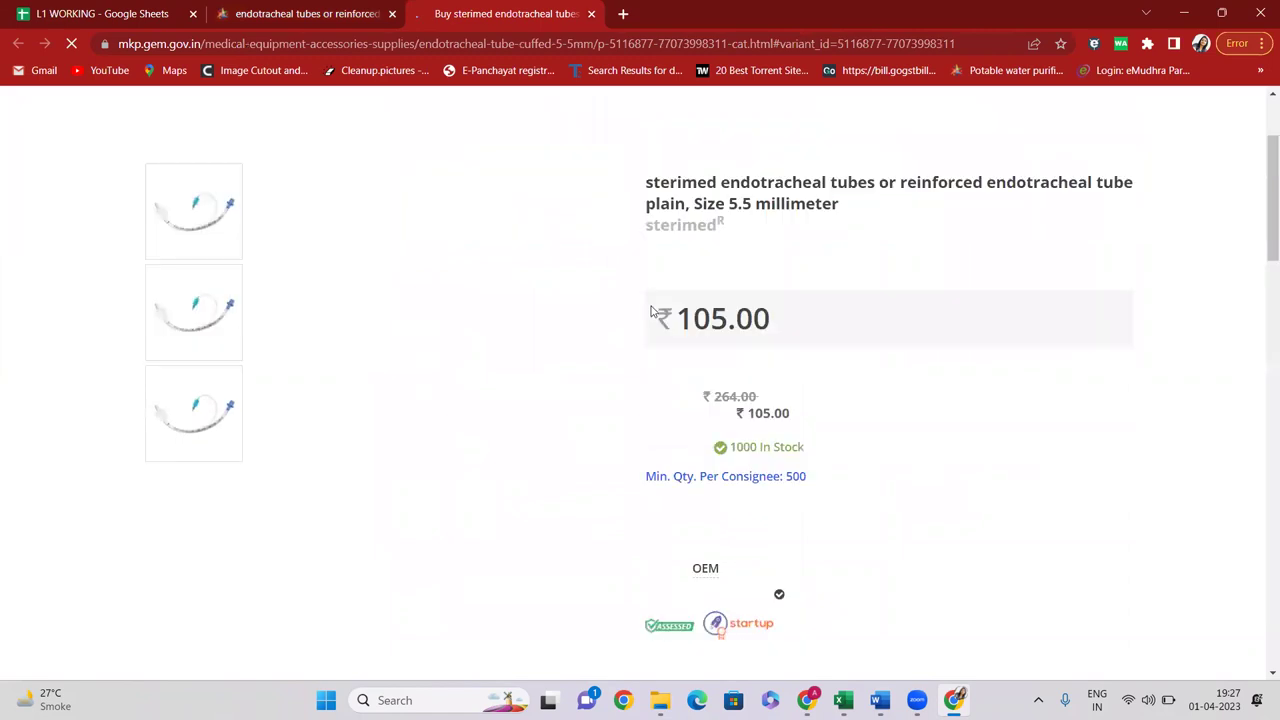
Check the sterimed sellers table's OEM ₹105 offer for Delhi, Haryana and Punjab, then return to results
{"action": "scroll", "coordinate": [700, 420], "scroll_direction": "down", "scroll_amount": 3}
{"action": "left_click", "coordinate": [688, 417]}
{"action": "scroll", "coordinate": [676, 422], "scroll_direction": "up", "scroll_amount": 3}
{"action": "left_click_drag", "start_coordinate": [556, 352], "coordinate": [626, 410]}
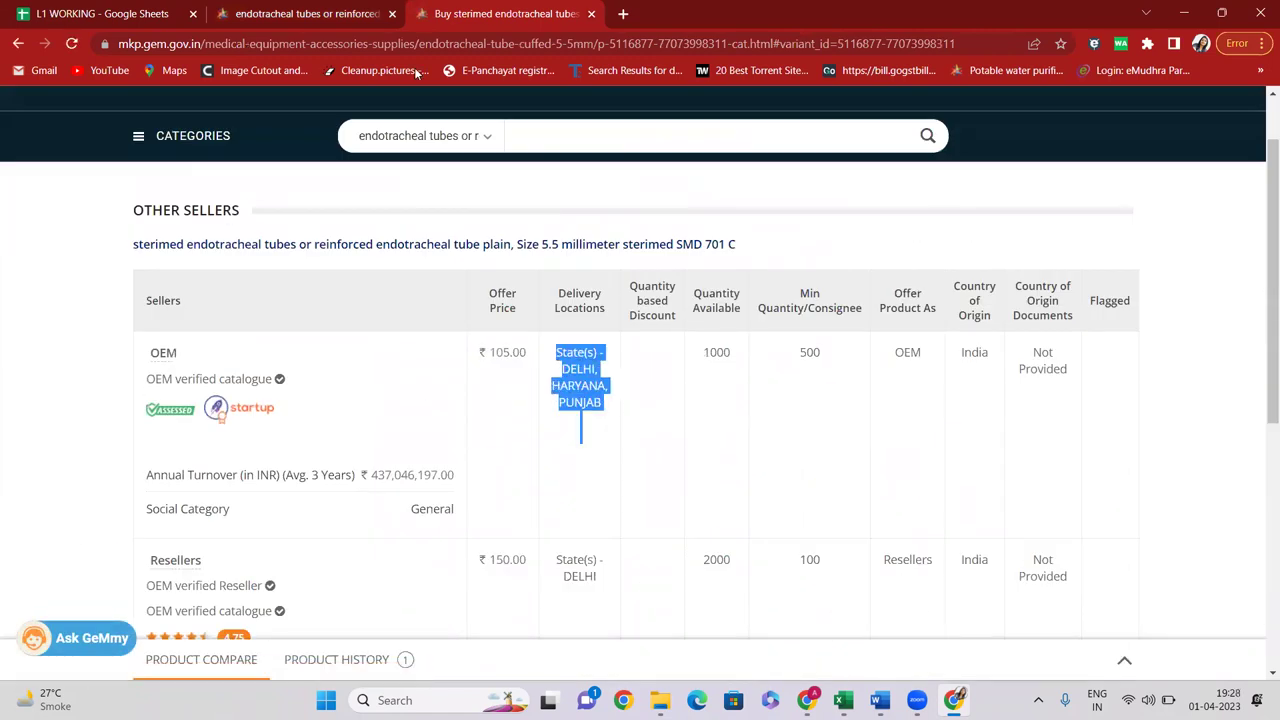
{"action": "key", "text": "ctrl+shift+Tab"}
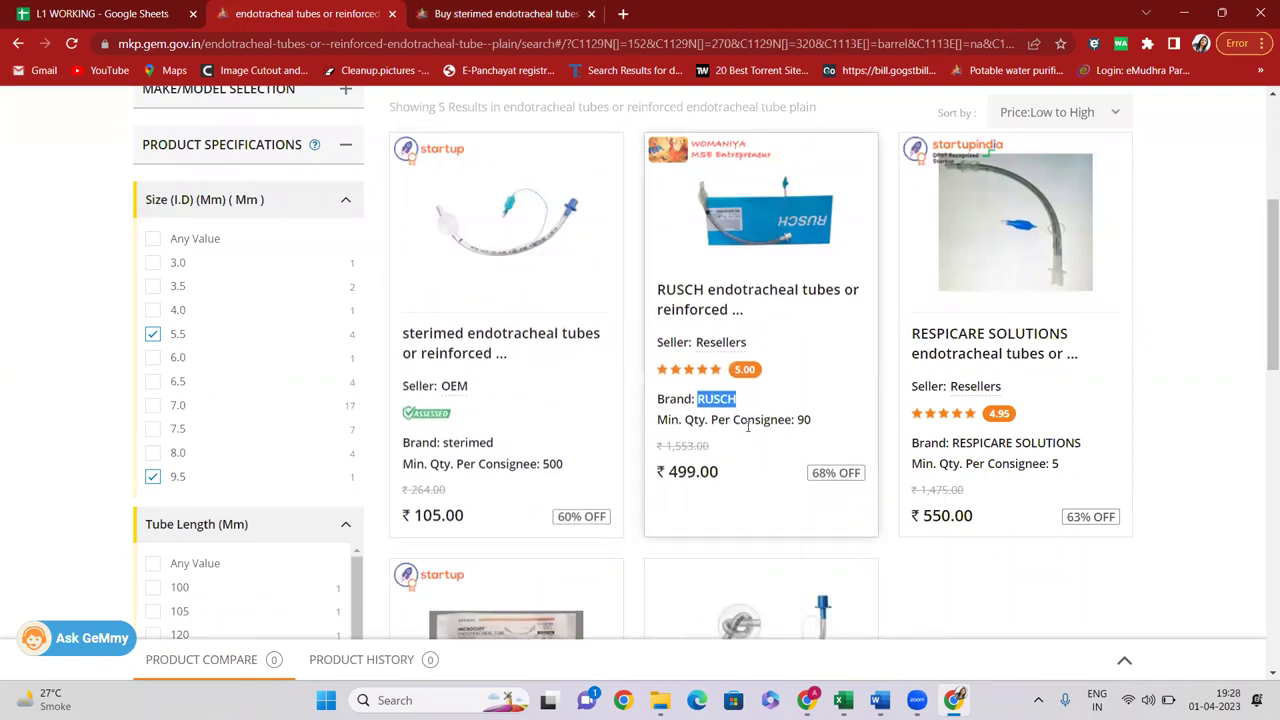
Review the low-to-high sorted results and highlight the Q3 Category label beside the title
{"action": "left_click_drag", "start_coordinate": [699, 399], "coordinate": [721, 423]}
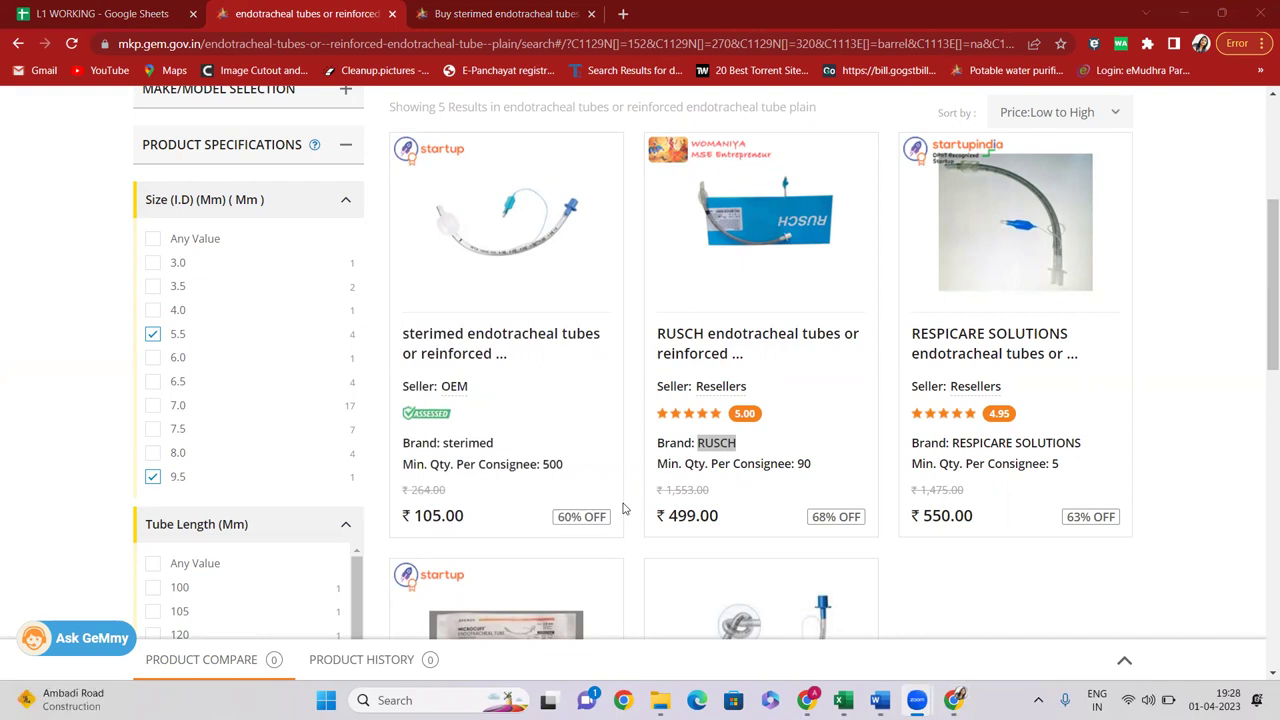
{"action": "scroll", "coordinate": [622, 509], "scroll_direction": "up", "scroll_amount": 4}
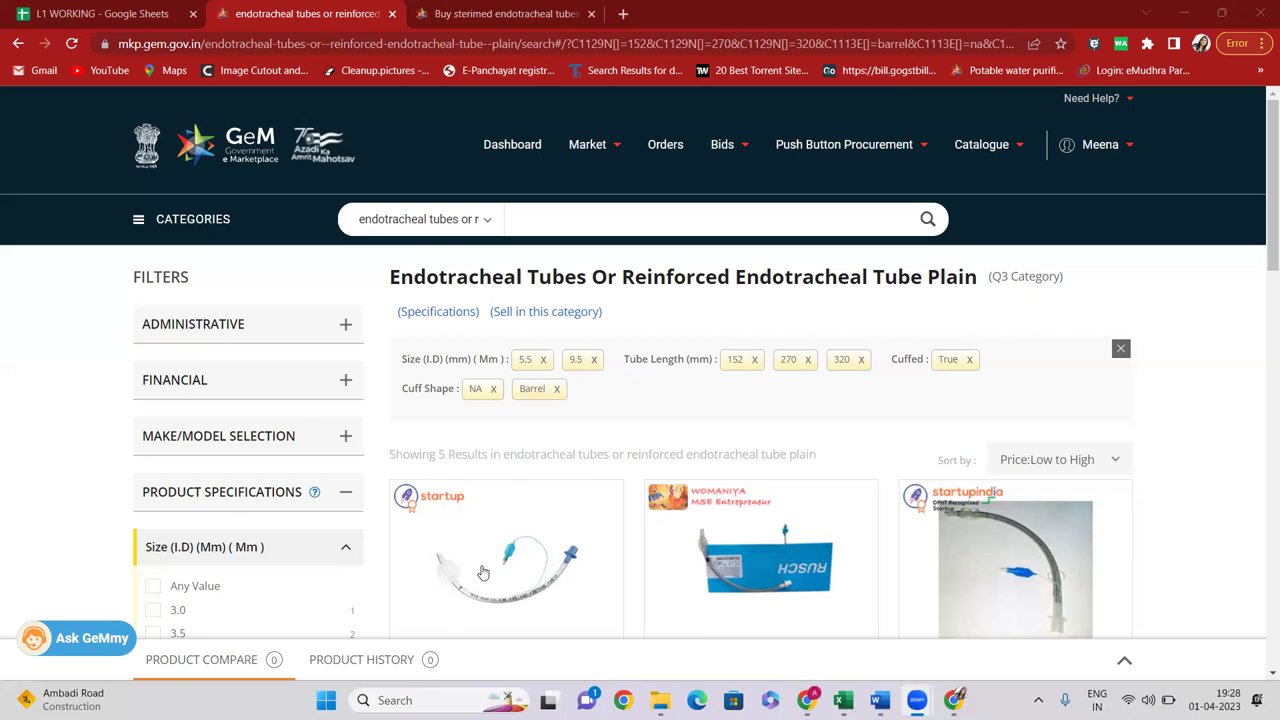
{"action": "left_click_drag", "start_coordinate": [992, 277], "coordinate": [1064, 277]}
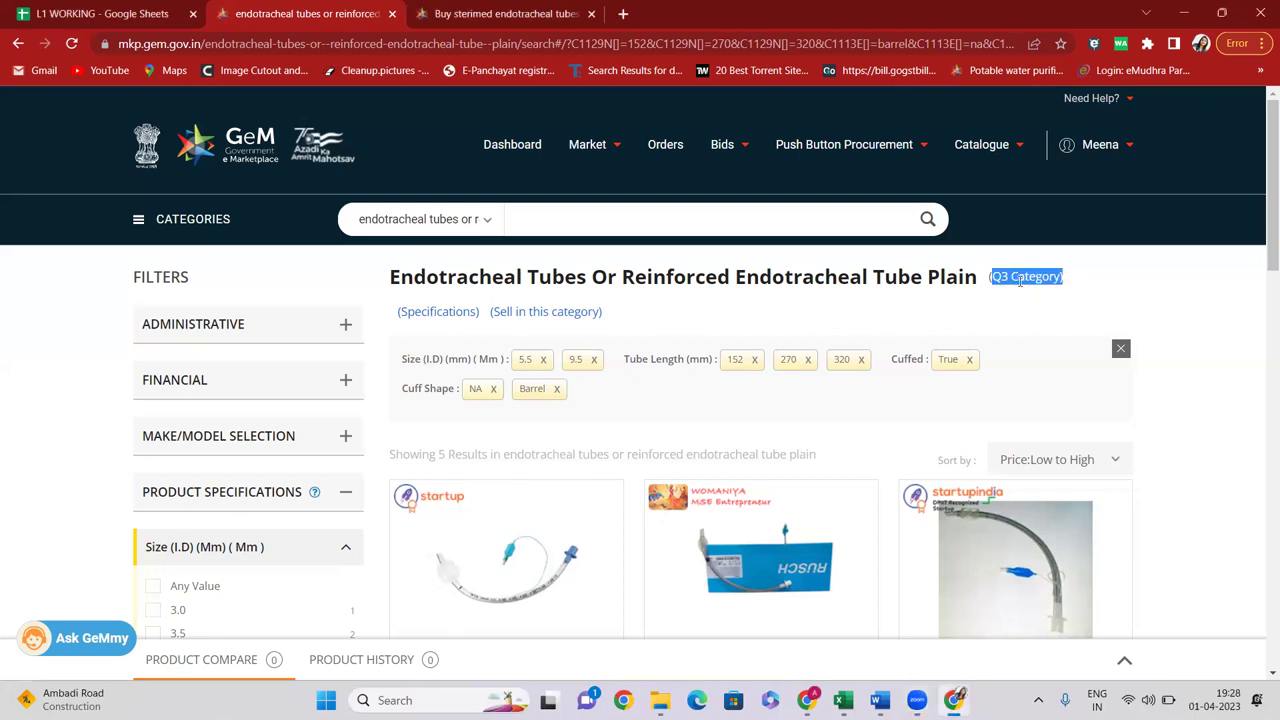
{"action": "left_click", "coordinate": [1020, 281]}
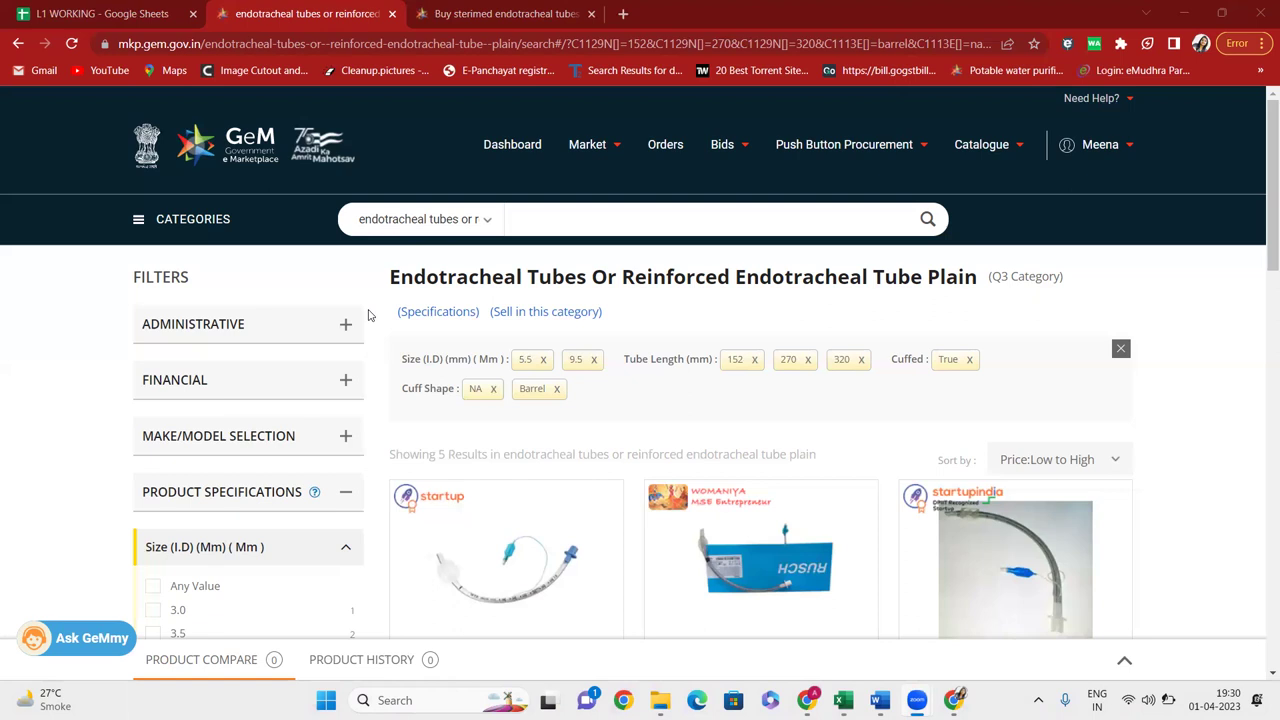
Go back to the filtered search results tab and reach the seller Fulfilment dashboard with its GSTIN notice
{"action": "left_click", "coordinate": [436, 24]}
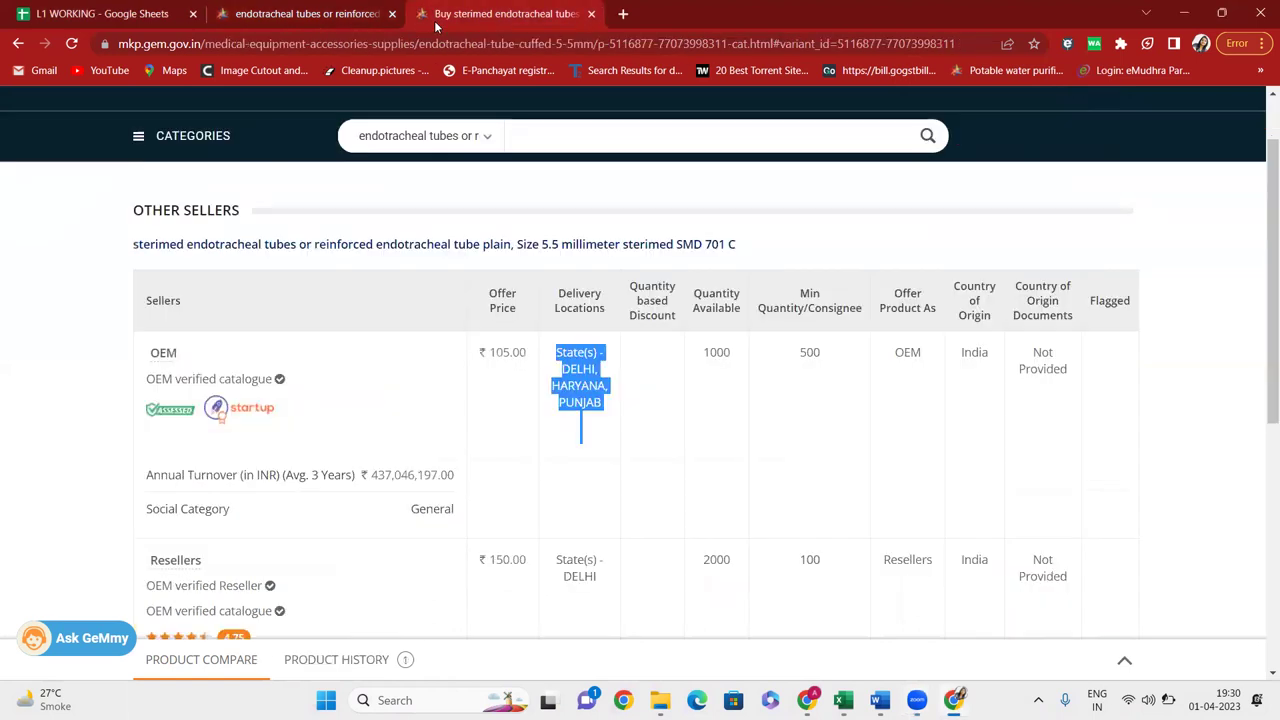
{"action": "left_click", "coordinate": [310, 20]}
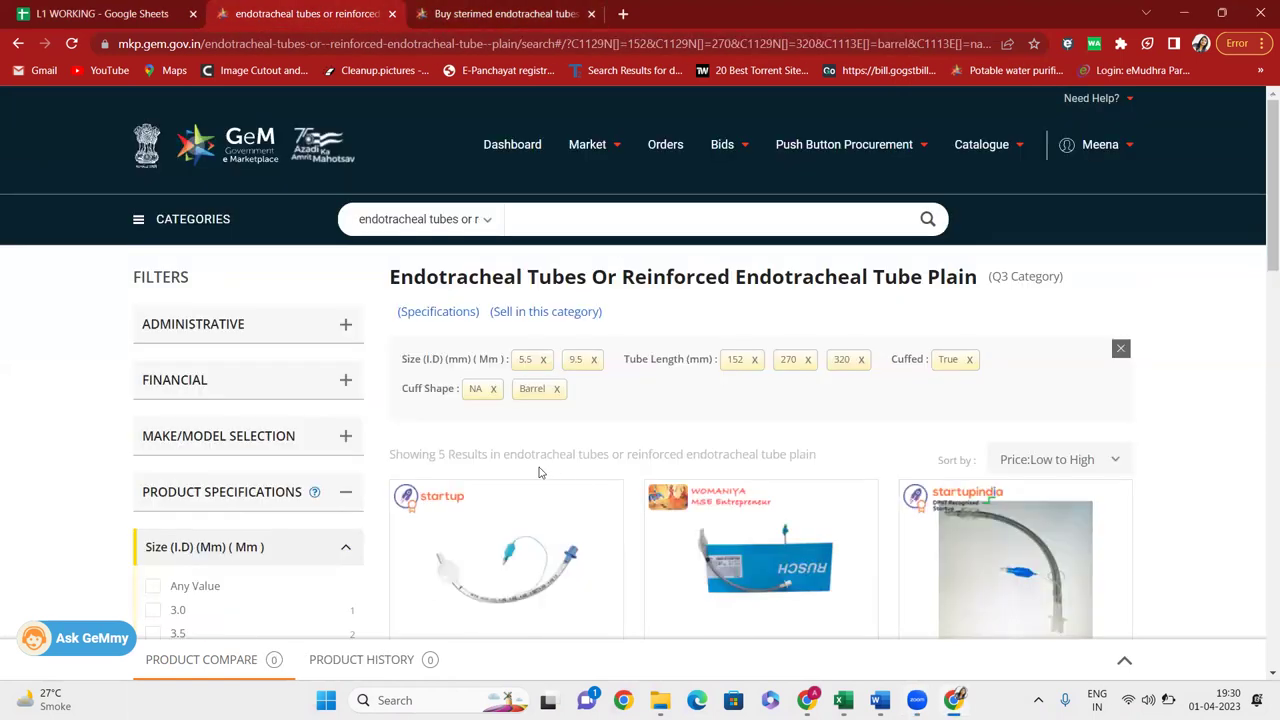
{"action": "scroll", "coordinate": [537, 452], "scroll_direction": "down", "scroll_amount": 3}
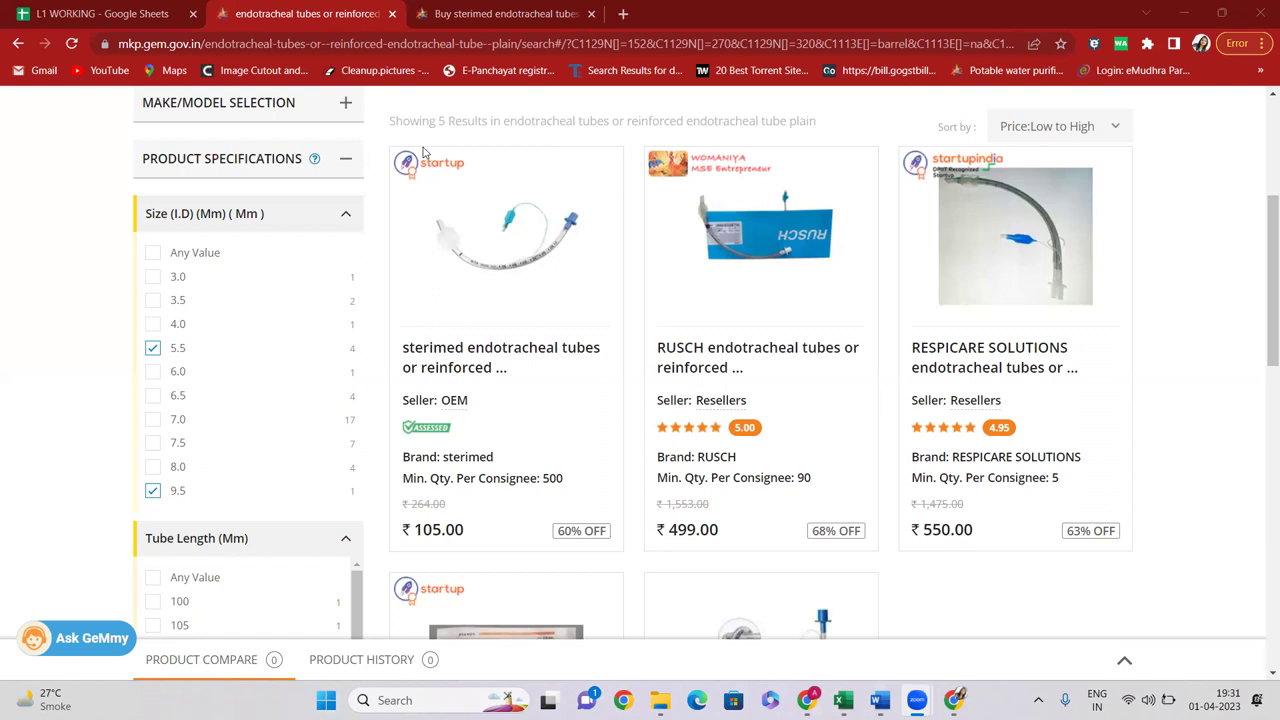
{"action": "scroll", "coordinate": [519, 183], "scroll_direction": "up", "scroll_amount": 4}
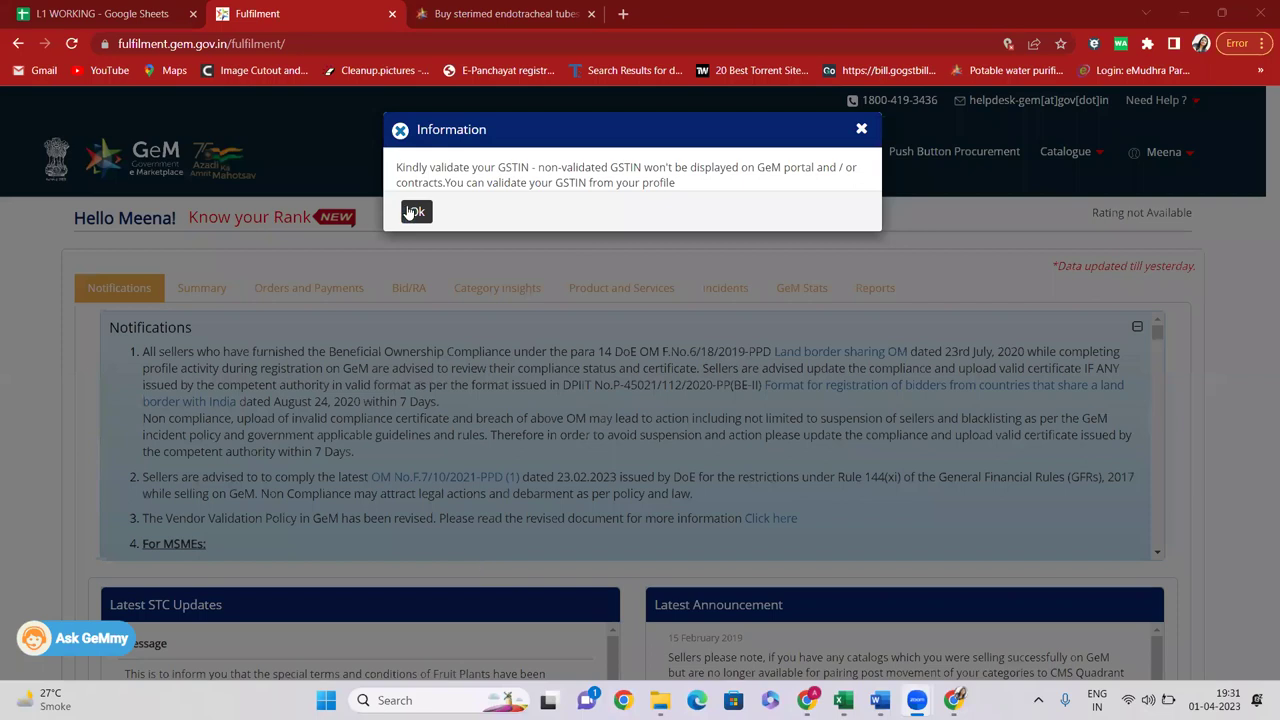
Close the GSTIN validation notice and return to the sterimed tube sellers table (₹105.00 OEM, ₹150.00 reseller)
{"action": "left_click", "coordinate": [414, 209]}
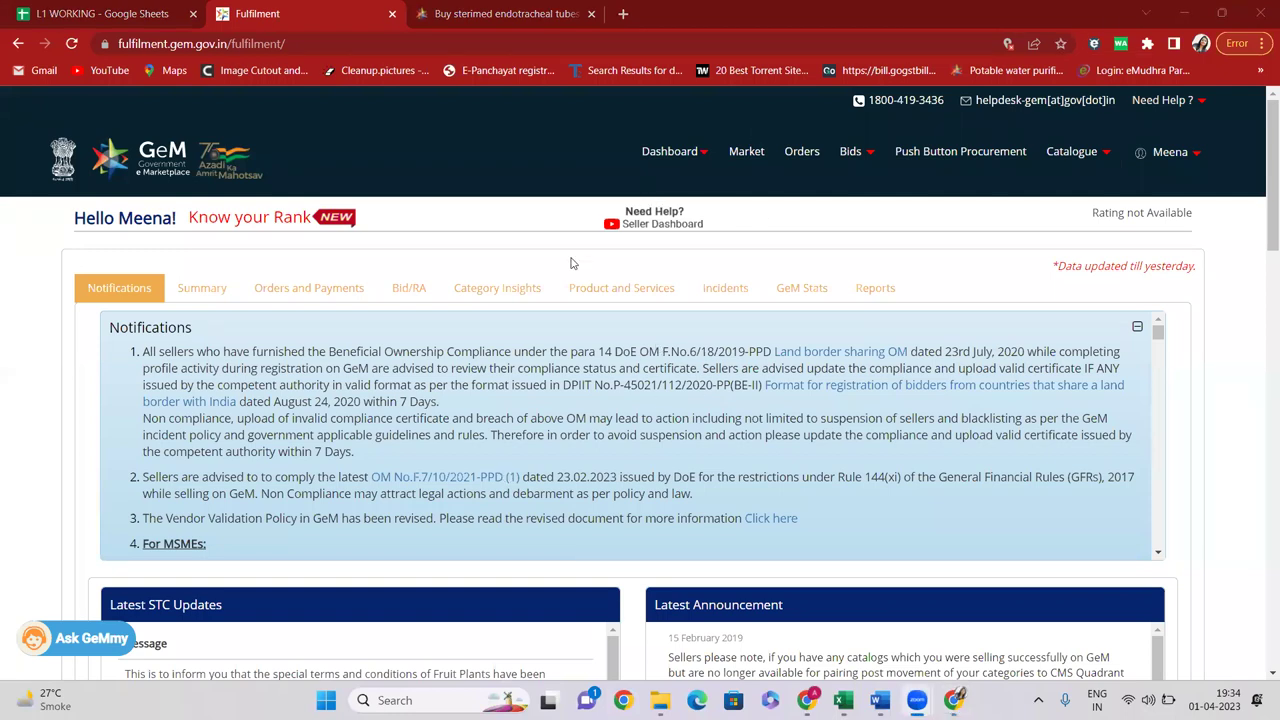
{"action": "left_click", "coordinate": [486, 10]}
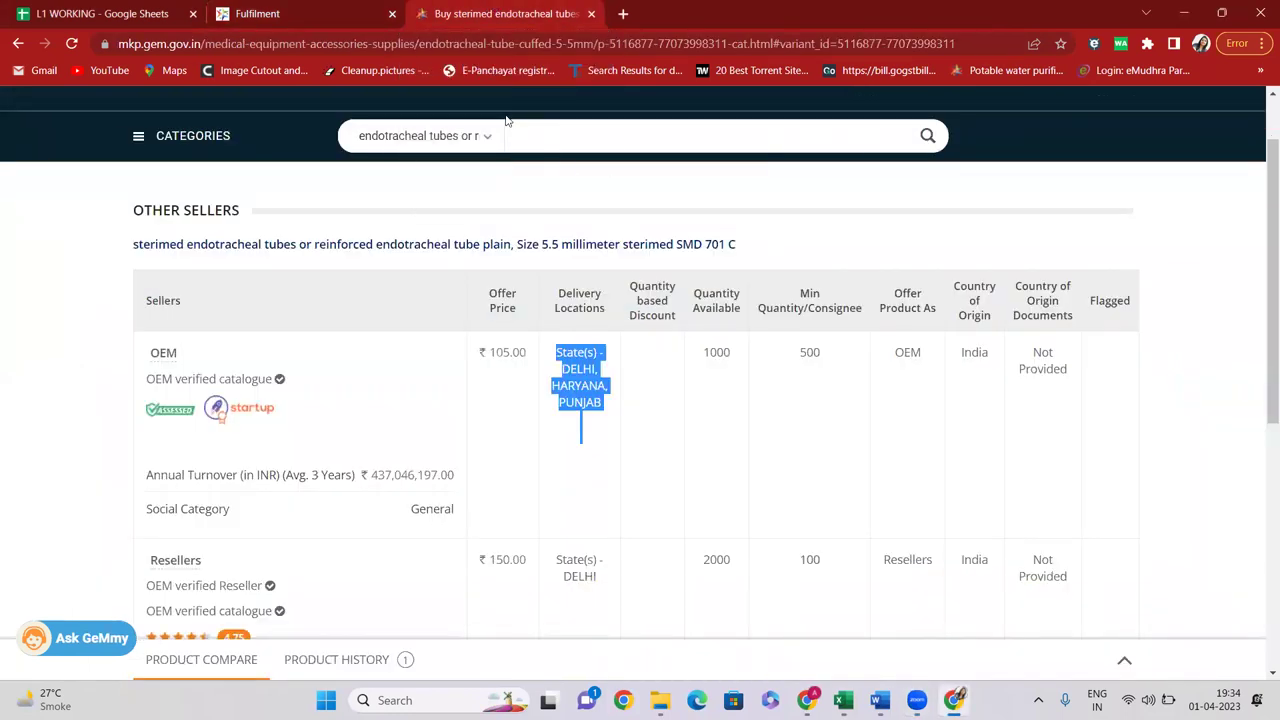
Load the gem.gov.in public home page in place of the sterimed product page
{"action": "left_click", "coordinate": [515, 44]}
{"action": "type", "text": "GEM"}
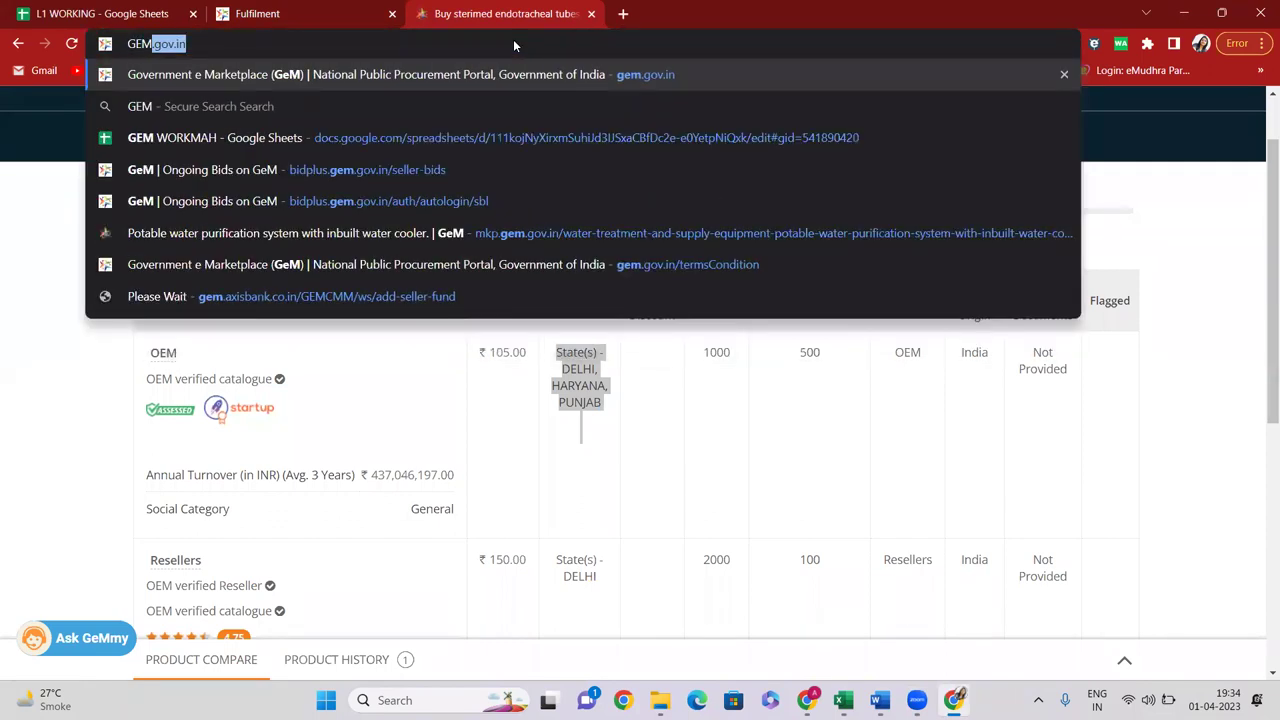
{"action": "key", "text": "Return"}
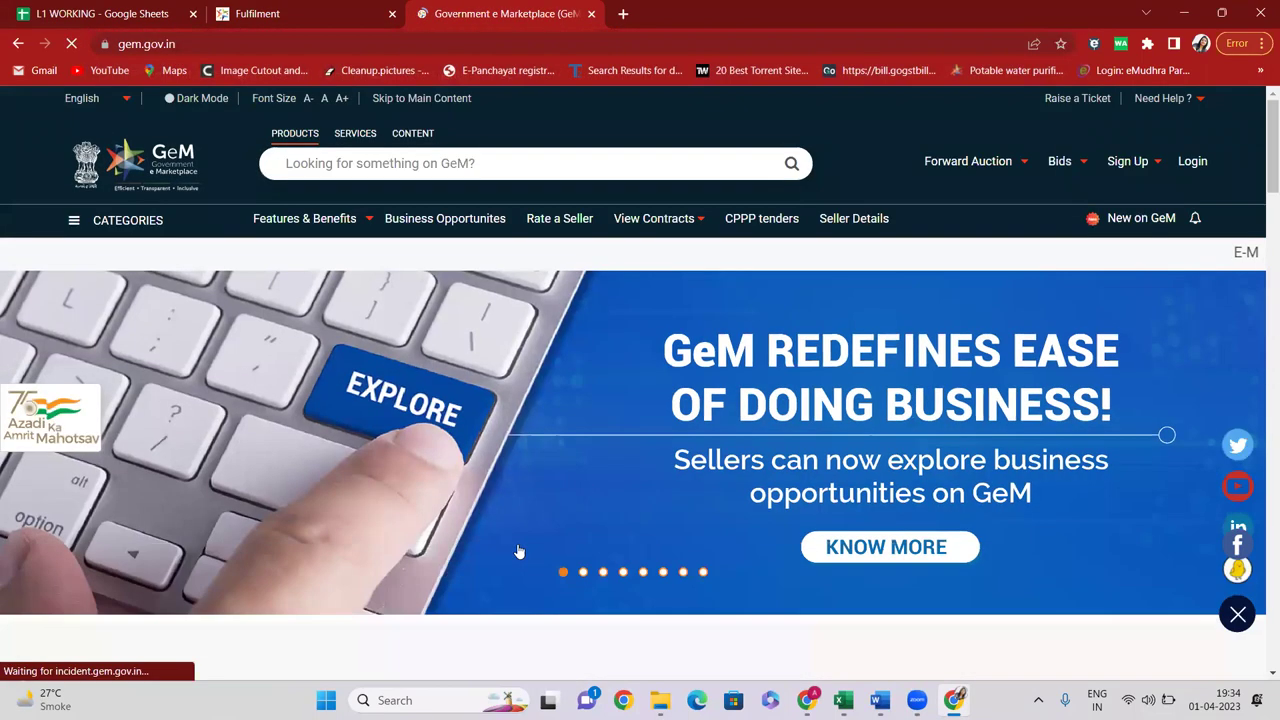
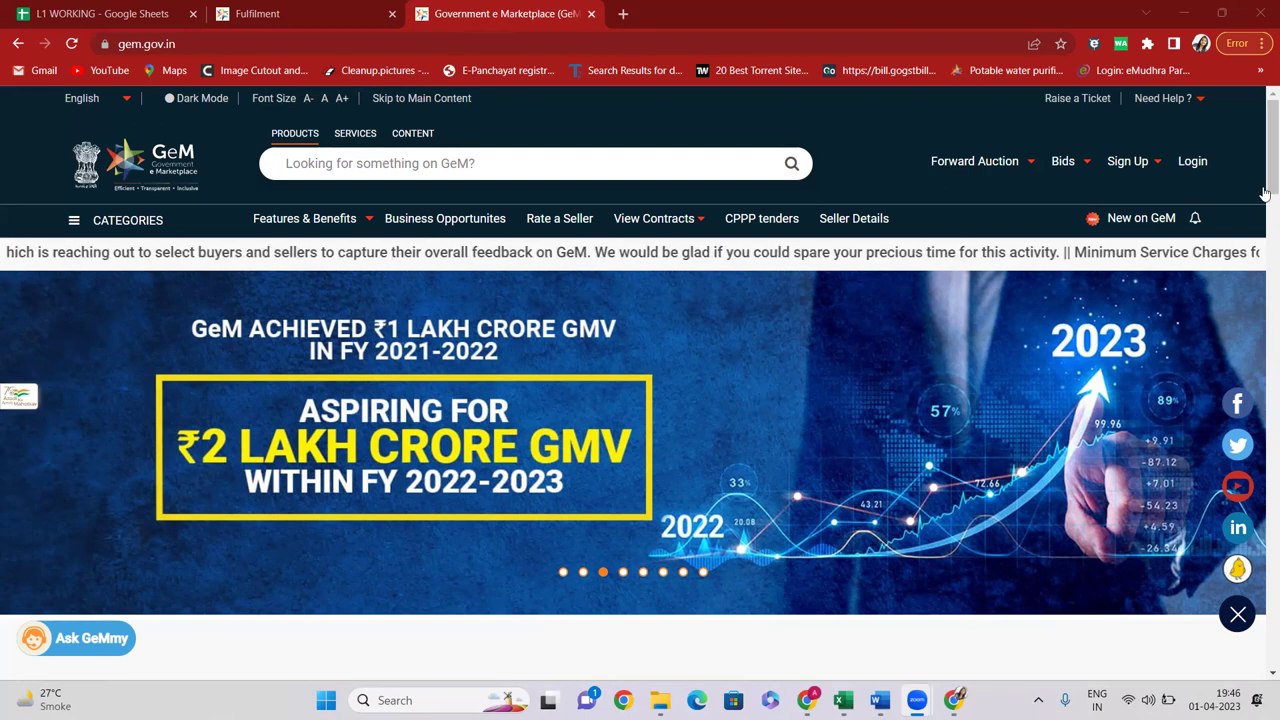
Close the duplicate Fulfilment tab, dismiss the GSTIN notice, and log out of the seller account
{"action": "left_click", "coordinate": [1200, 163]}
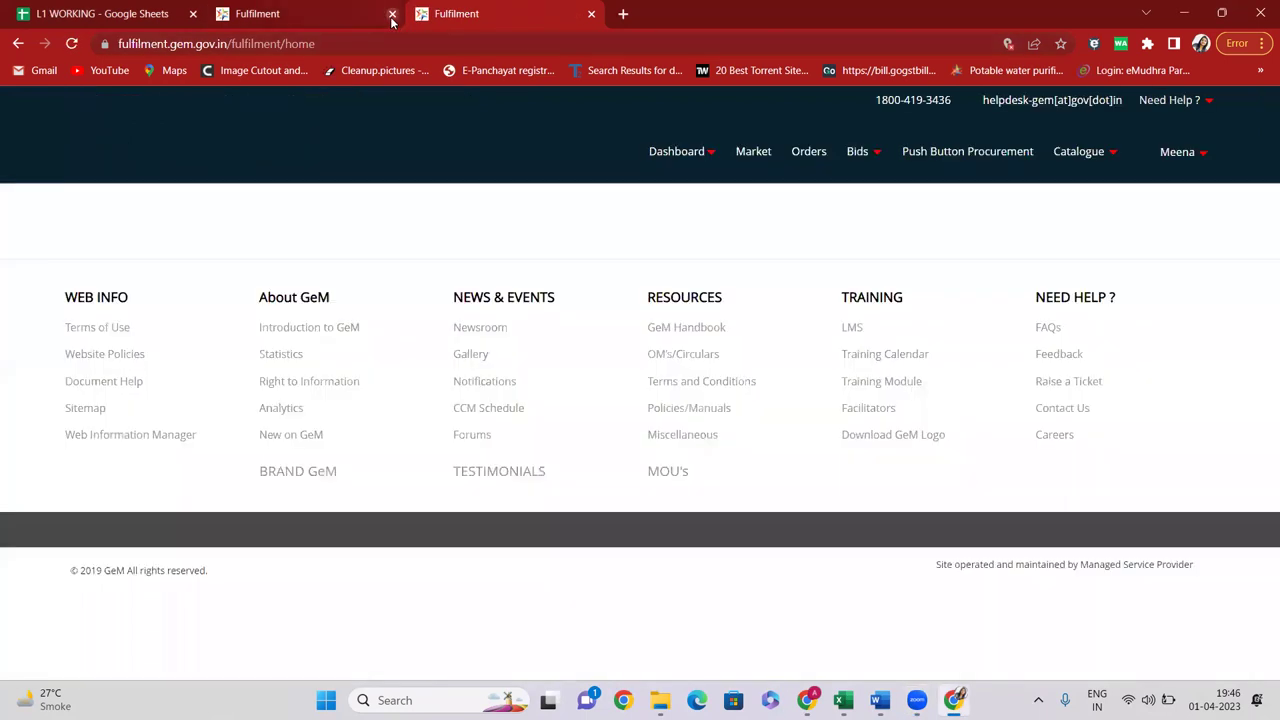
{"action": "left_click", "coordinate": [392, 13]}
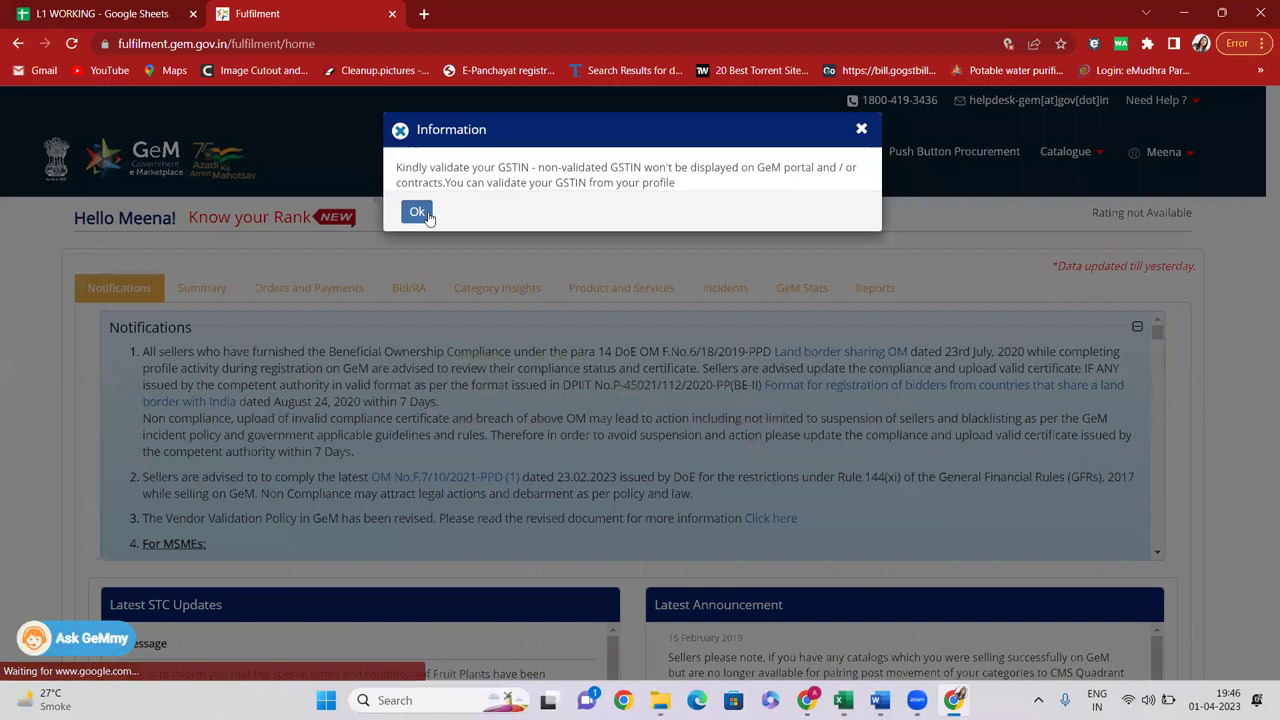
{"action": "left_click", "coordinate": [418, 212]}
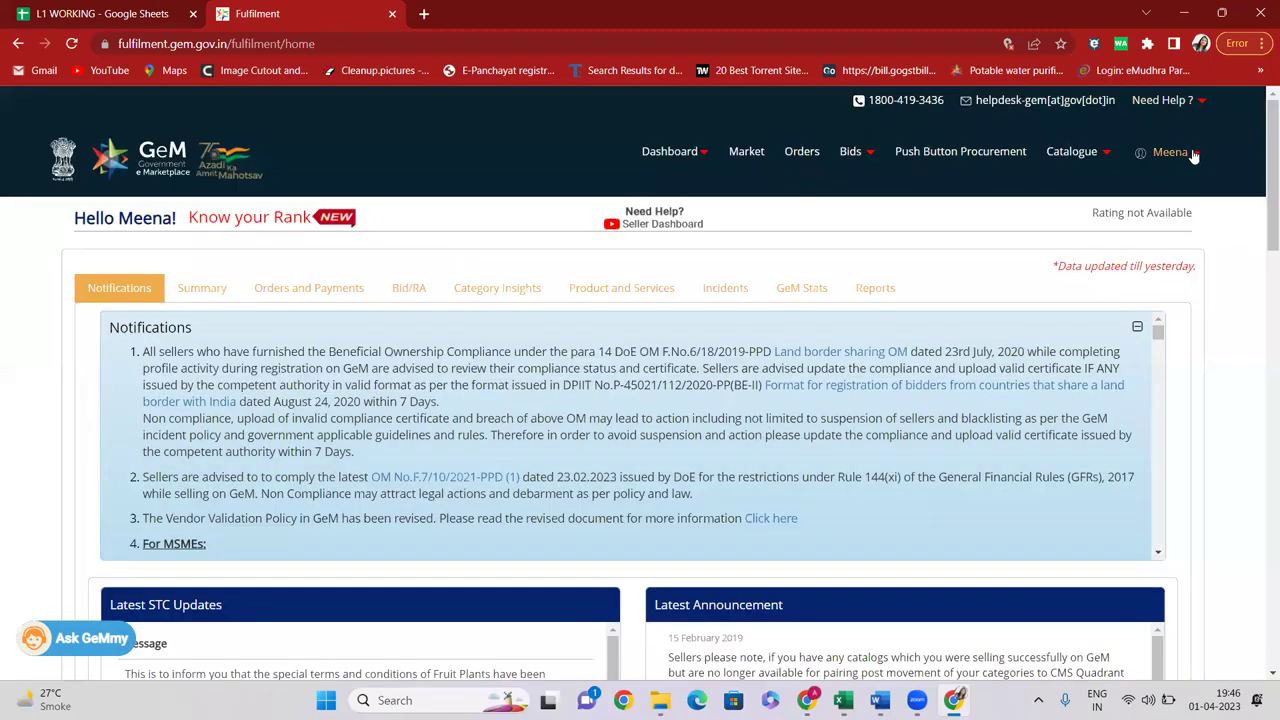
{"action": "left_click", "coordinate": [1194, 154]}
{"action": "left_click", "coordinate": [1089, 211]}
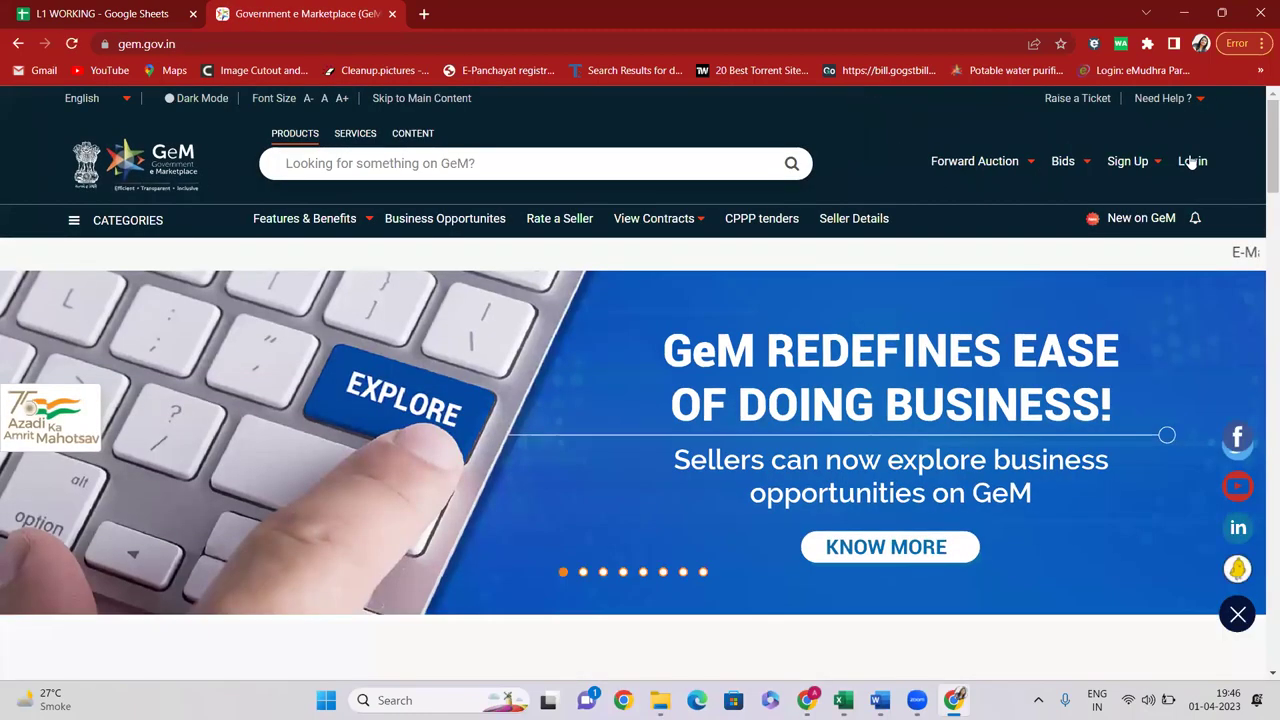
{"action": "left_click", "coordinate": [1192, 168]}
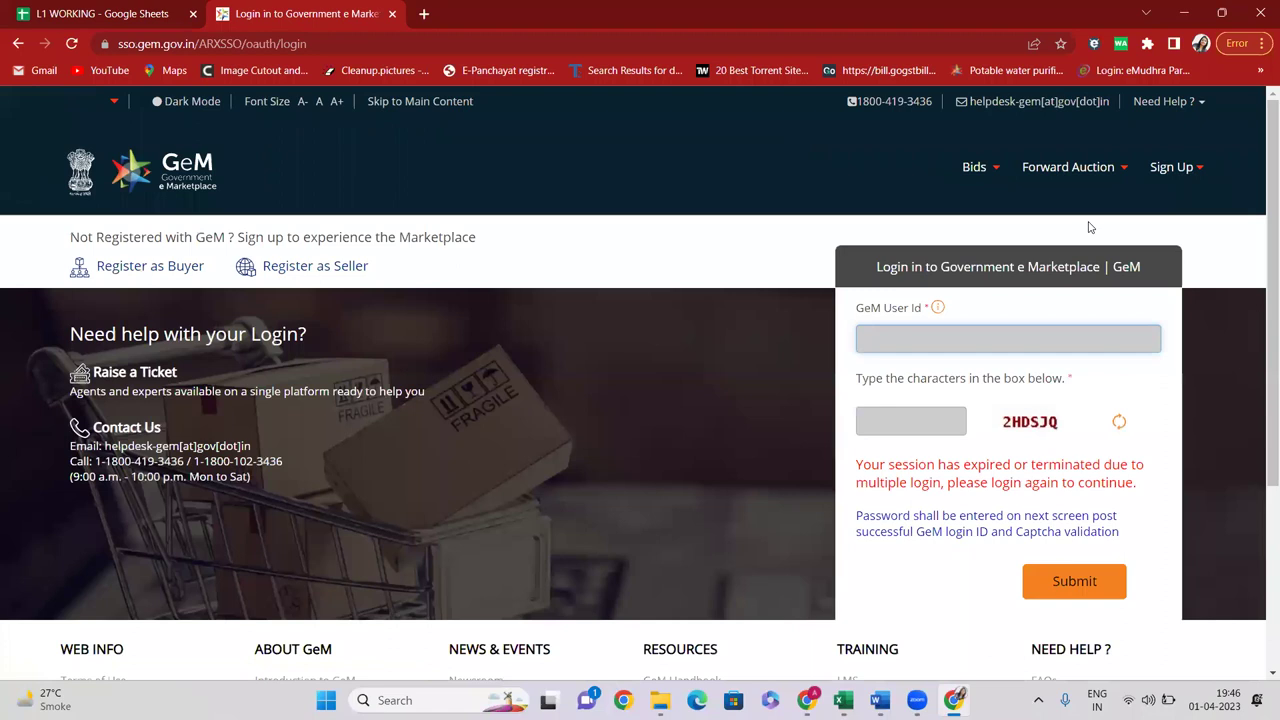
Sign in with the buyer's user ID, the captcha and the NIC email password
{"action": "key", "text": "Caps_Lock"}
{"action": "key", "text": "Tab"}
{"action": "key", "text": "Caps_Lock"}
{"action": "type", "text": "2HD"}
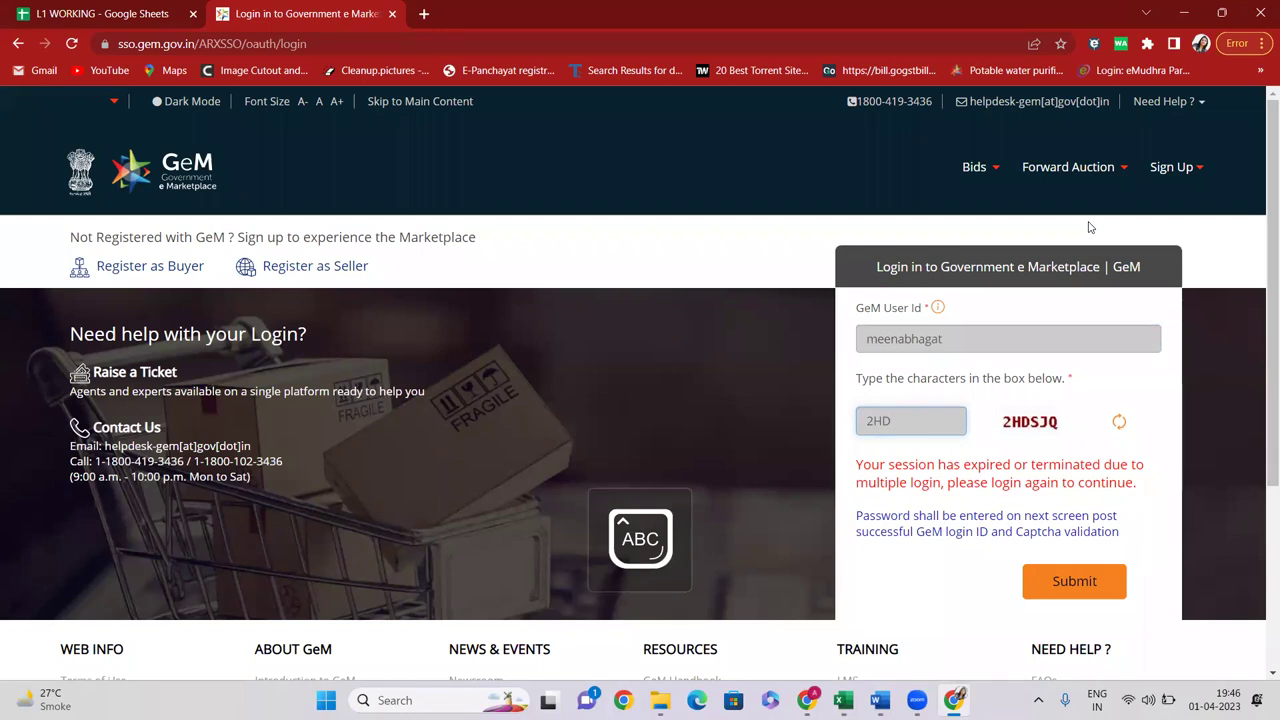
{"action": "type", "text": "SJQ"}
{"action": "key", "text": "Return"}
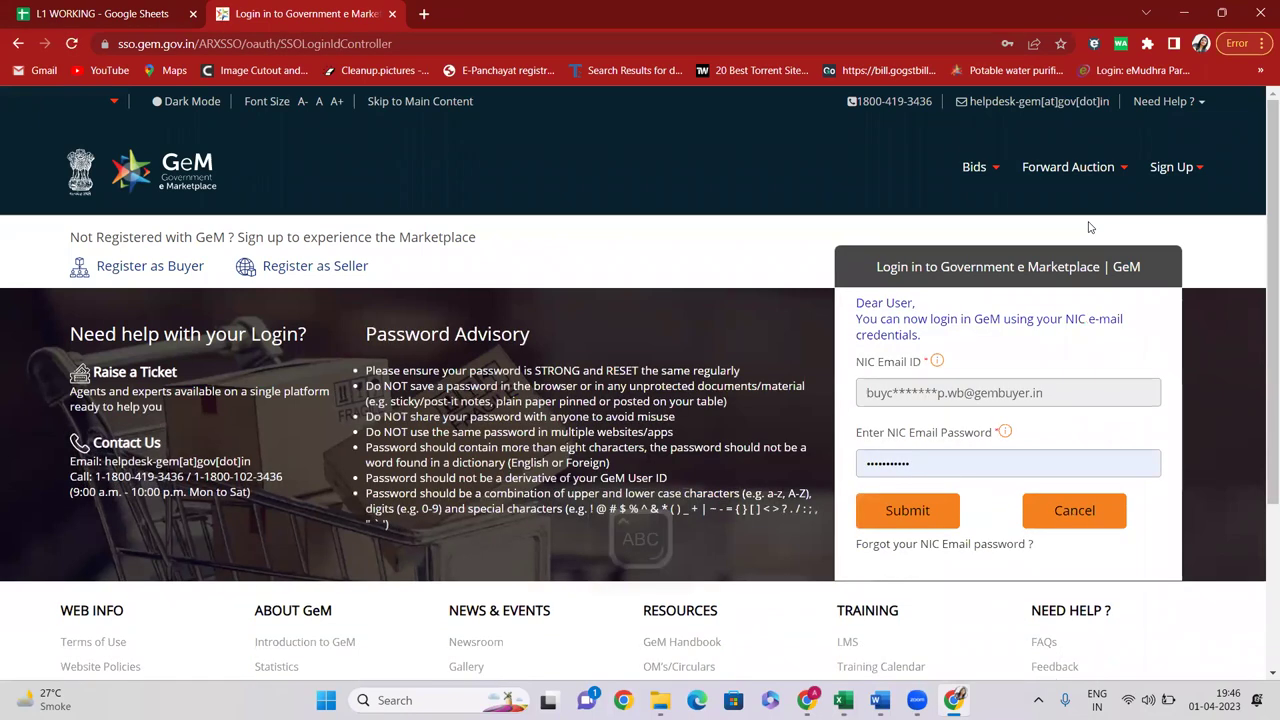
{"action": "left_click", "coordinate": [910, 510]}
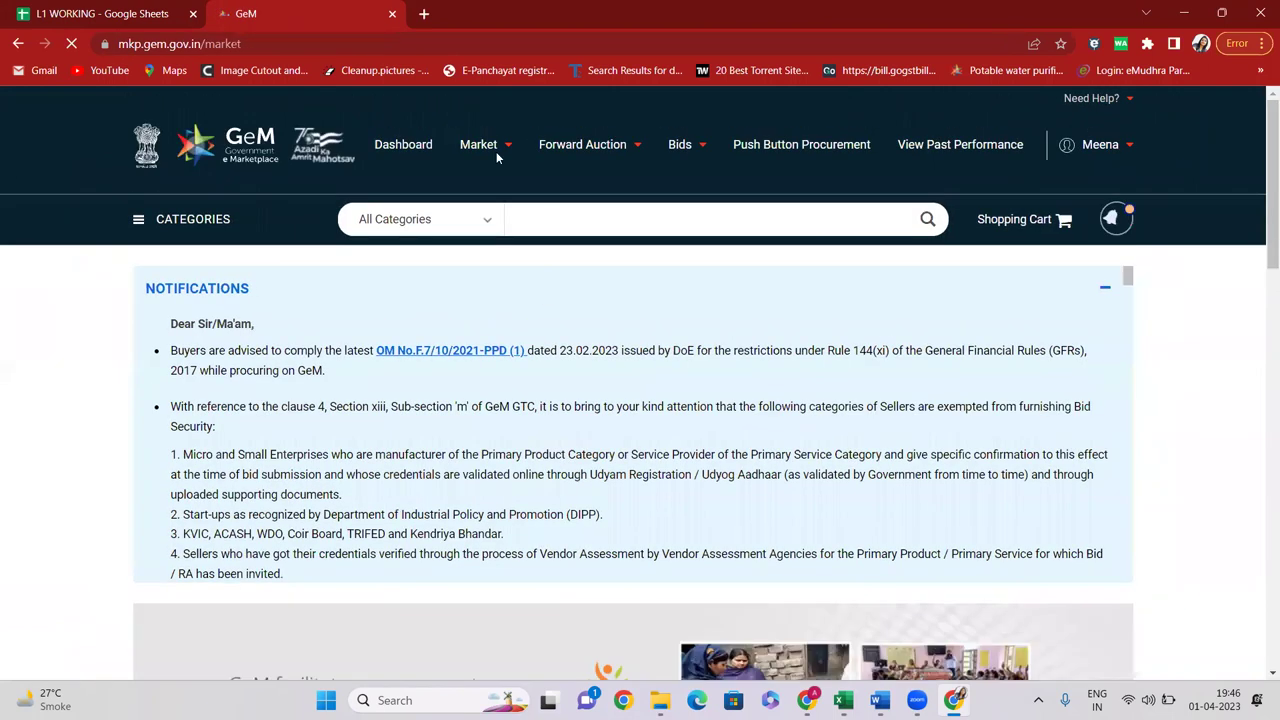
Go to the buyer dashboard and list all product contracts under Product Orders
{"action": "left_click", "coordinate": [403, 144]}
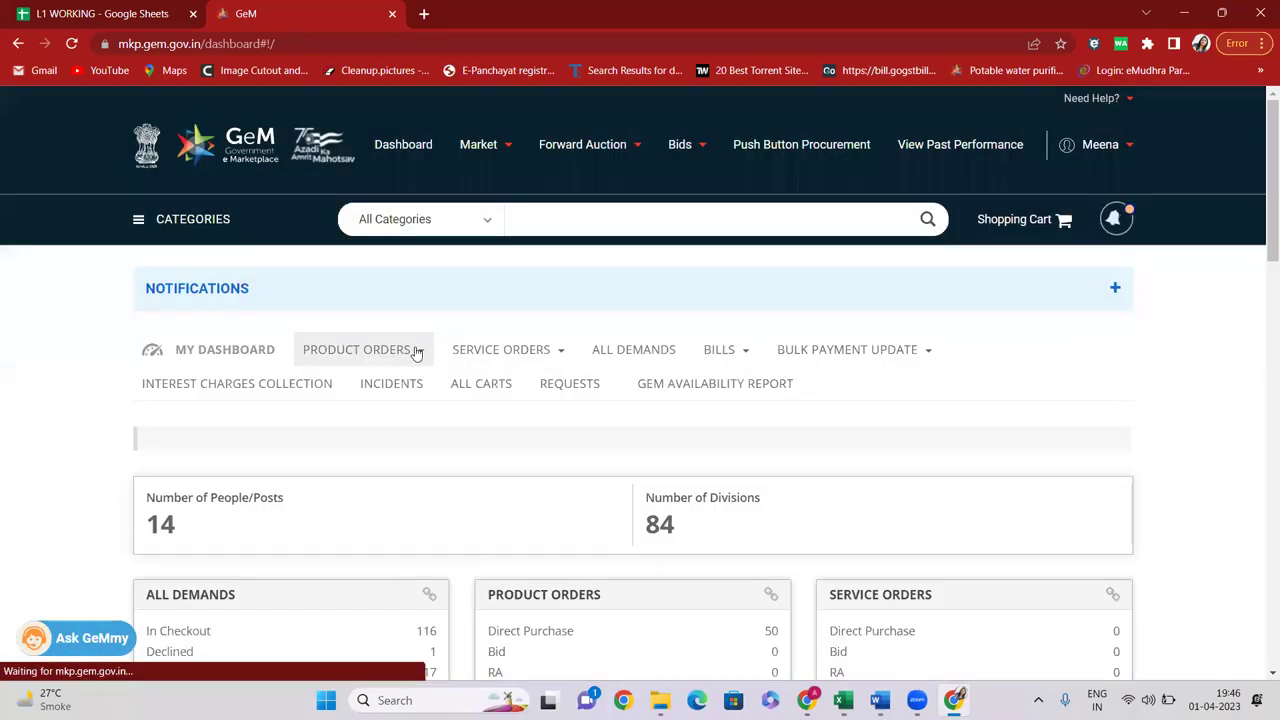
{"action": "left_click", "coordinate": [417, 350]}
{"action": "left_click", "coordinate": [372, 387]}
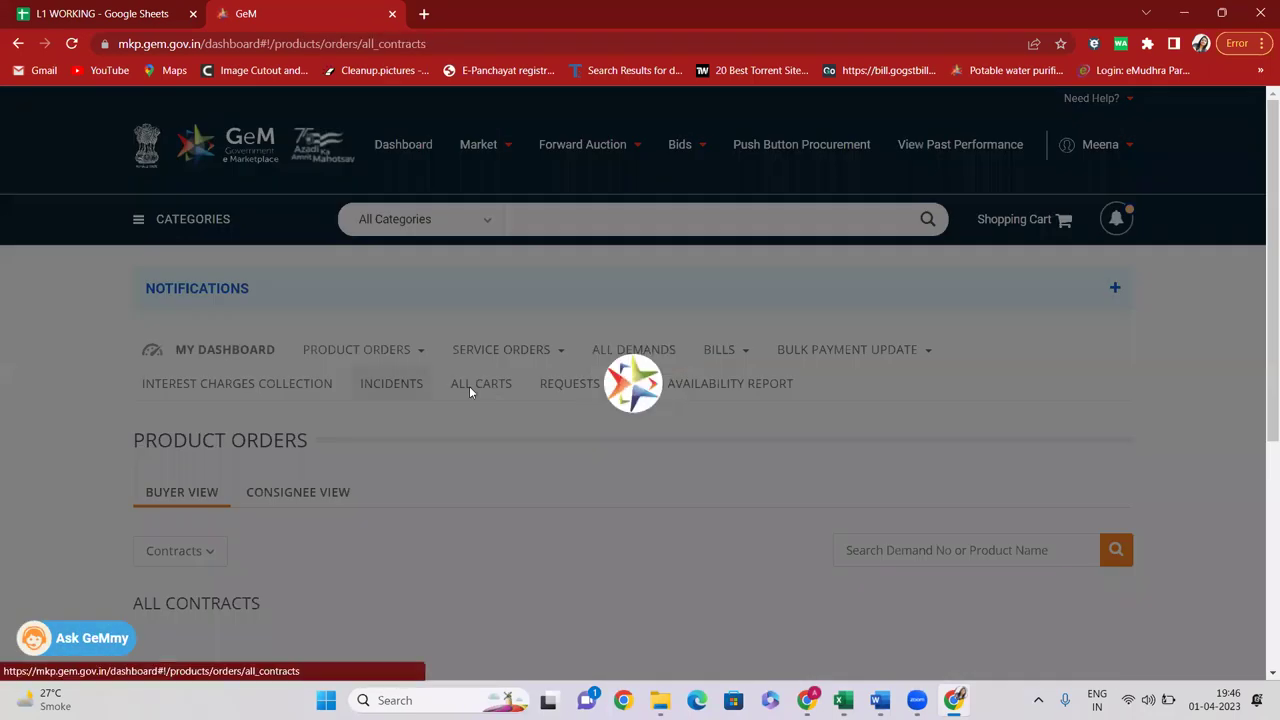
Find the delivered SUN POWERS ENTERPRISES swing contract and open its order details
{"action": "scroll", "coordinate": [505, 341], "scroll_direction": "down", "scroll_amount": 5}
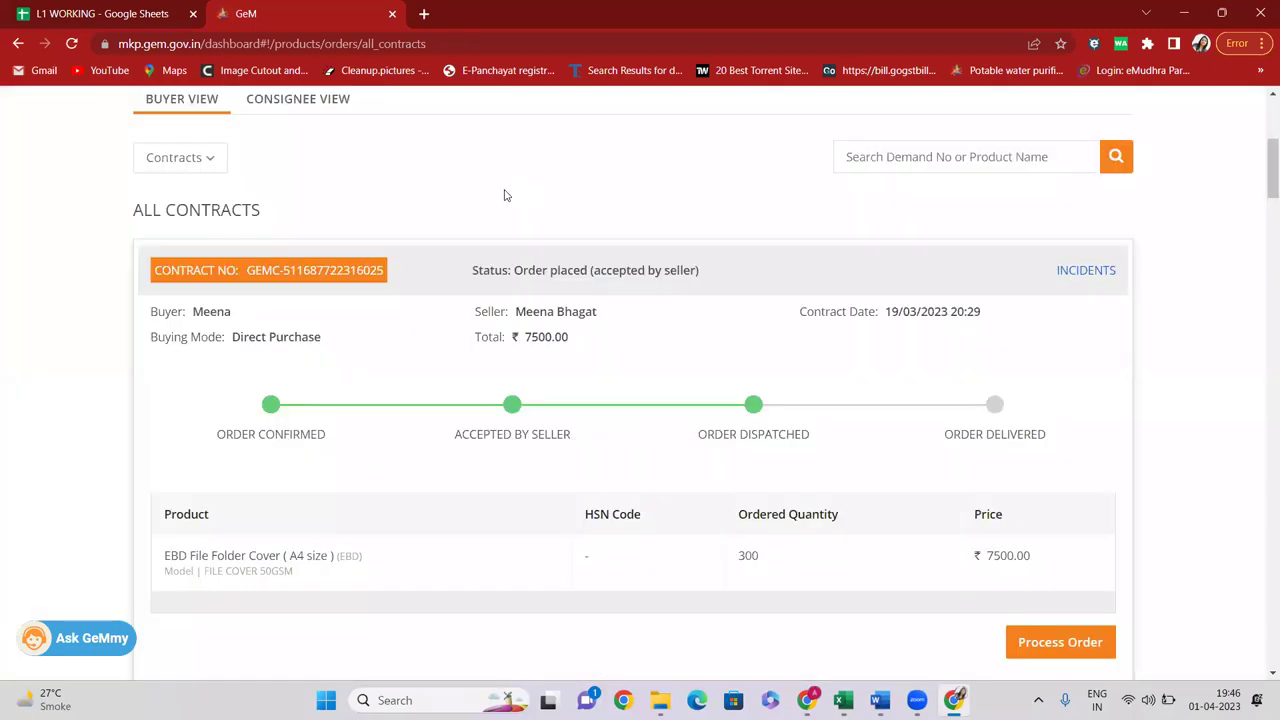
{"action": "scroll", "coordinate": [800, 199], "scroll_direction": "down", "scroll_amount": 2}
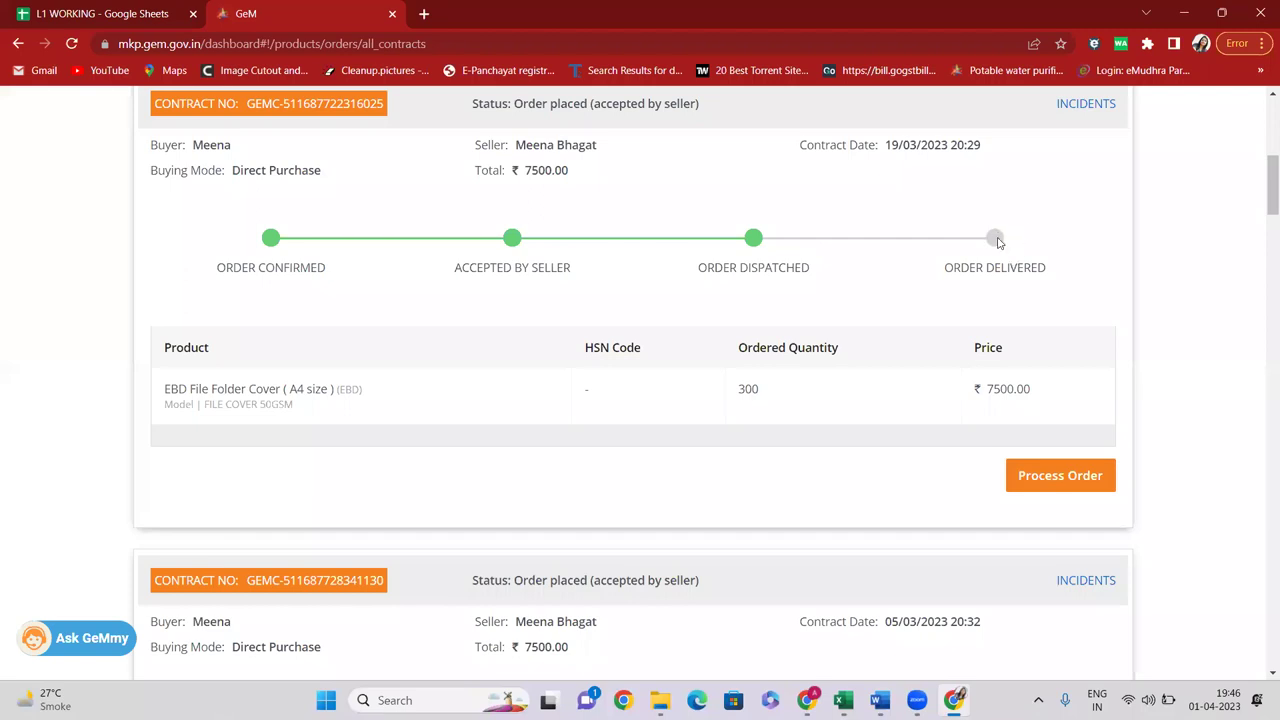
{"action": "scroll", "coordinate": [998, 250], "scroll_direction": "down", "scroll_amount": 1}
{"action": "scroll", "coordinate": [995, 270], "scroll_direction": "down", "scroll_amount": 12}
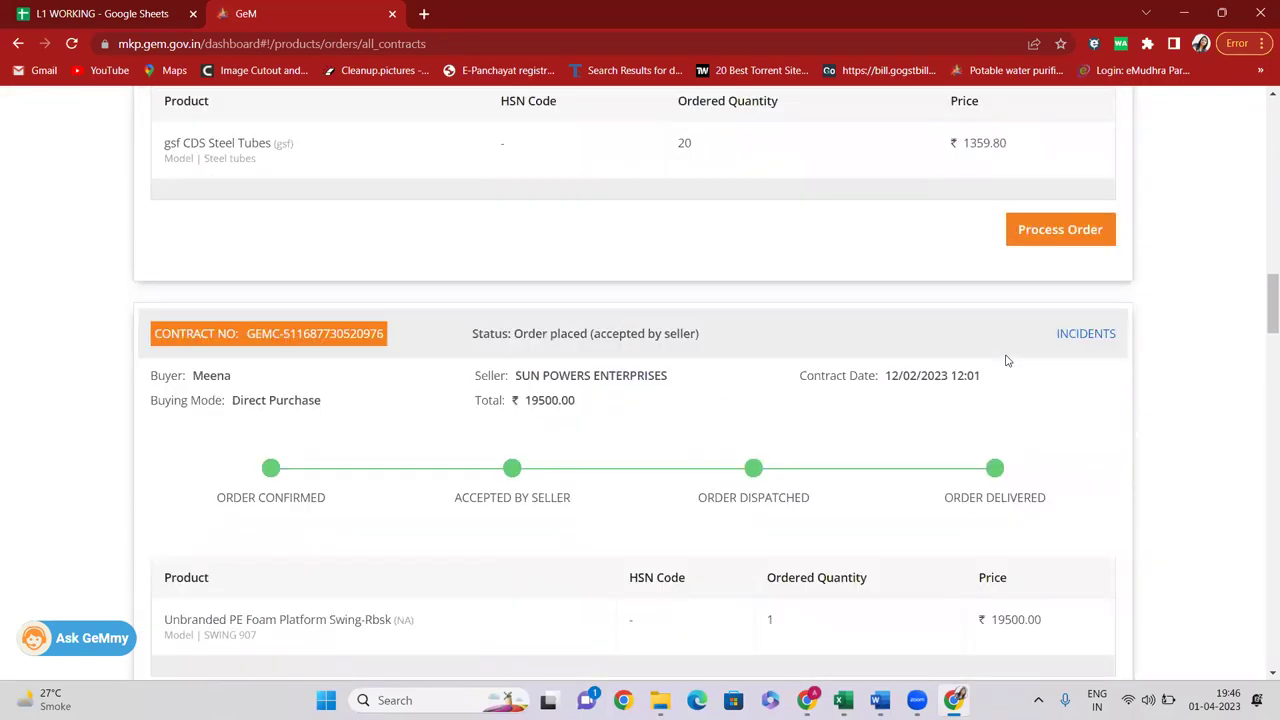
{"action": "triple_click", "coordinate": [1004, 345]}
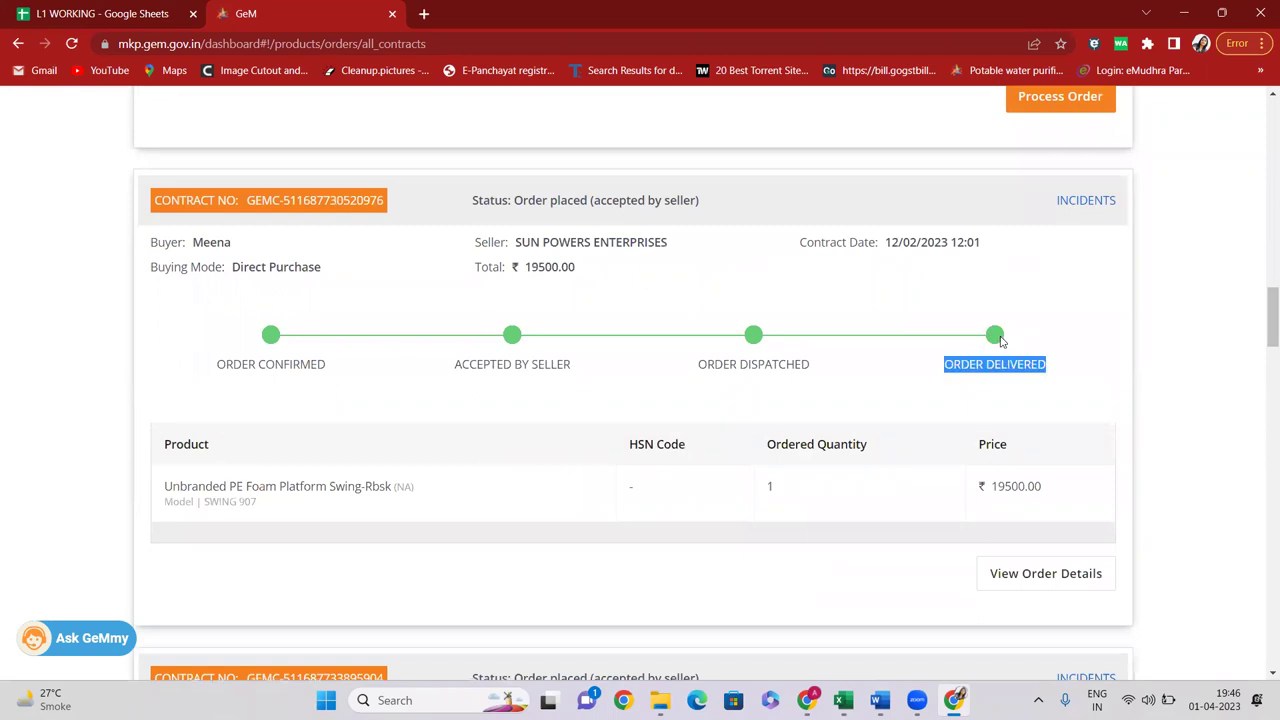
{"action": "scroll", "coordinate": [1005, 360], "scroll_direction": "down", "scroll_amount": 1}
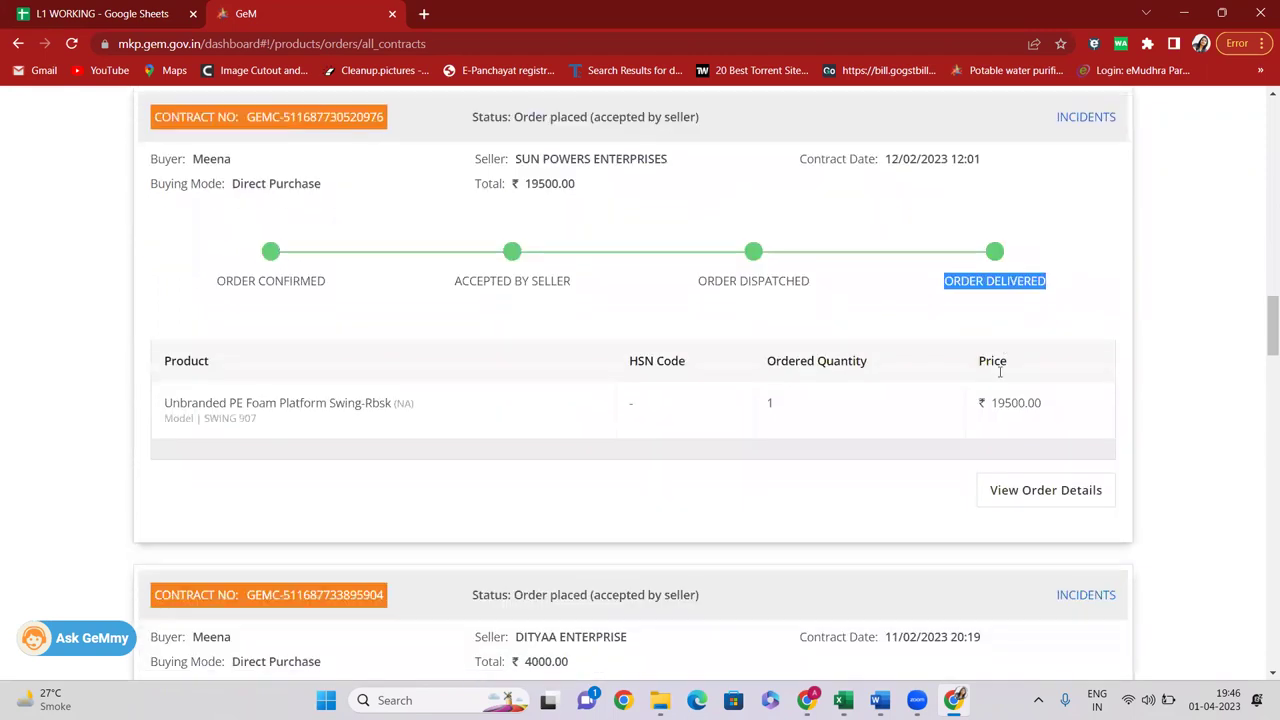
{"action": "left_click", "coordinate": [316, 121]}
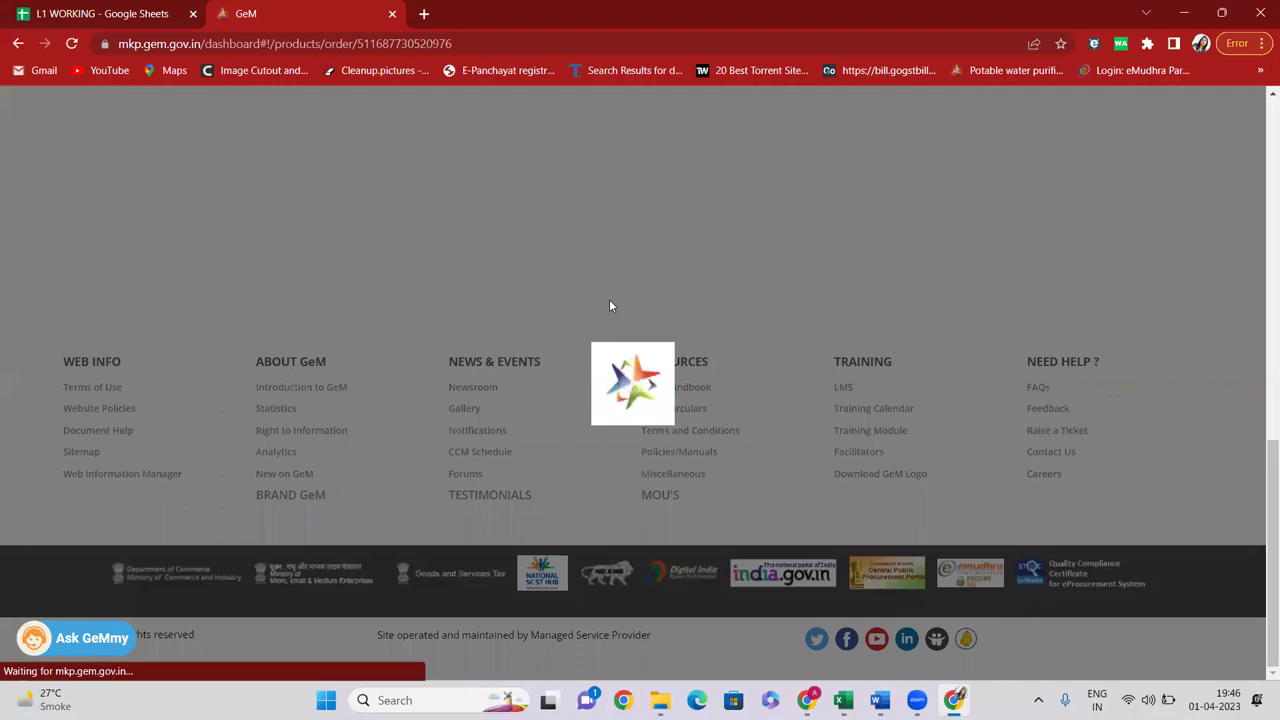
Show the shipment details for the swing order's delivery location
{"action": "scroll", "coordinate": [608, 305], "scroll_direction": "up", "scroll_amount": 6}
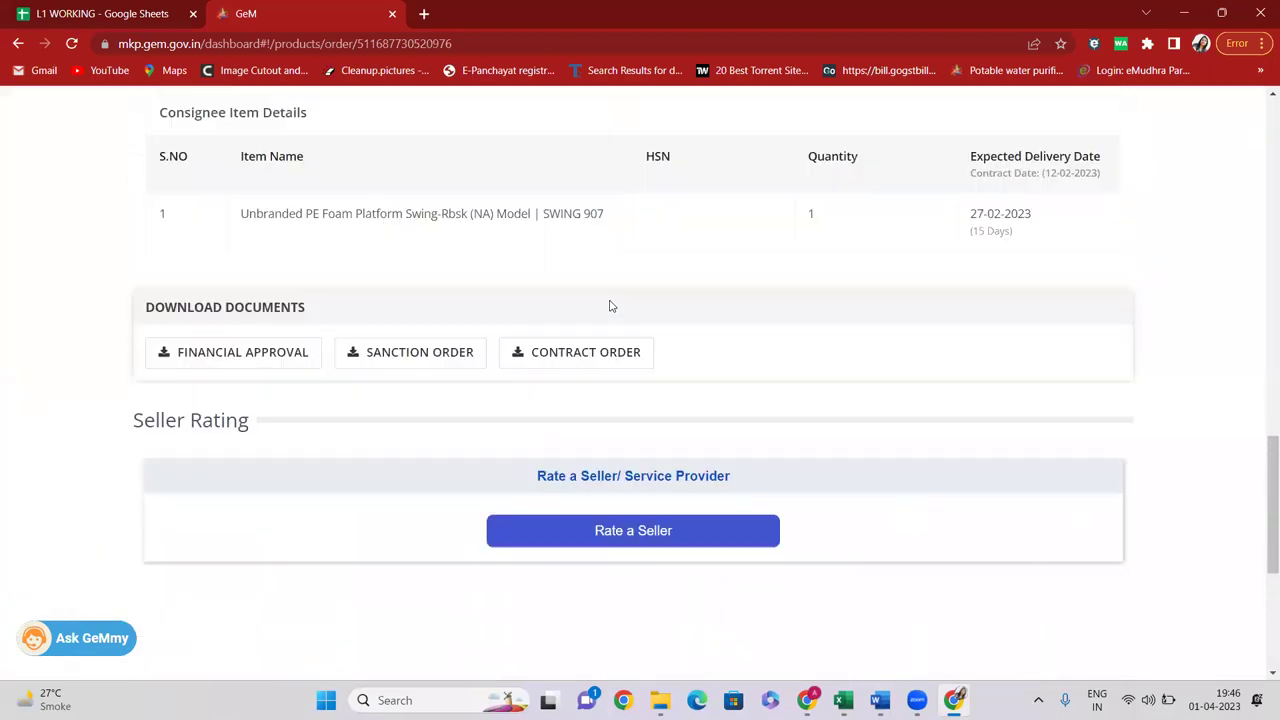
{"action": "scroll", "coordinate": [517, 369], "scroll_direction": "down", "scroll_amount": 1}
{"action": "scroll", "coordinate": [703, 389], "scroll_direction": "up", "scroll_amount": 10}
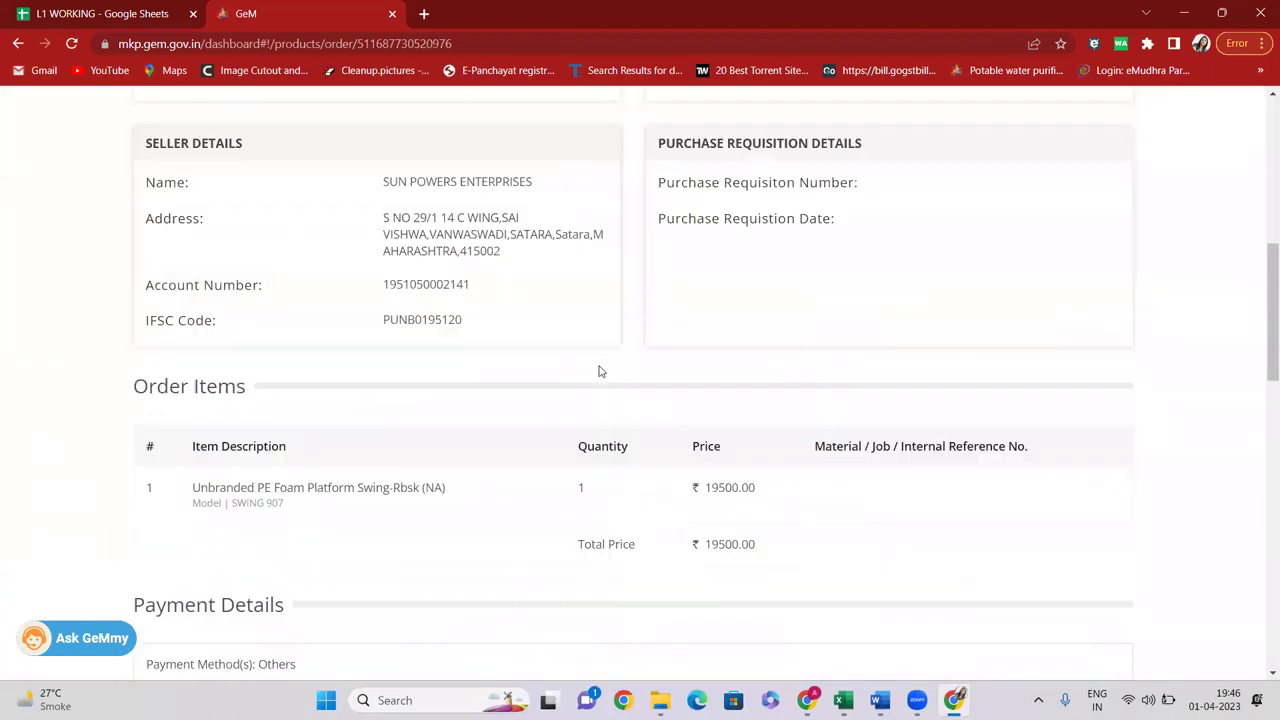
{"action": "scroll", "coordinate": [600, 371], "scroll_direction": "up", "scroll_amount": 3}
{"action": "scroll", "coordinate": [534, 369], "scroll_direction": "down", "scroll_amount": 3}
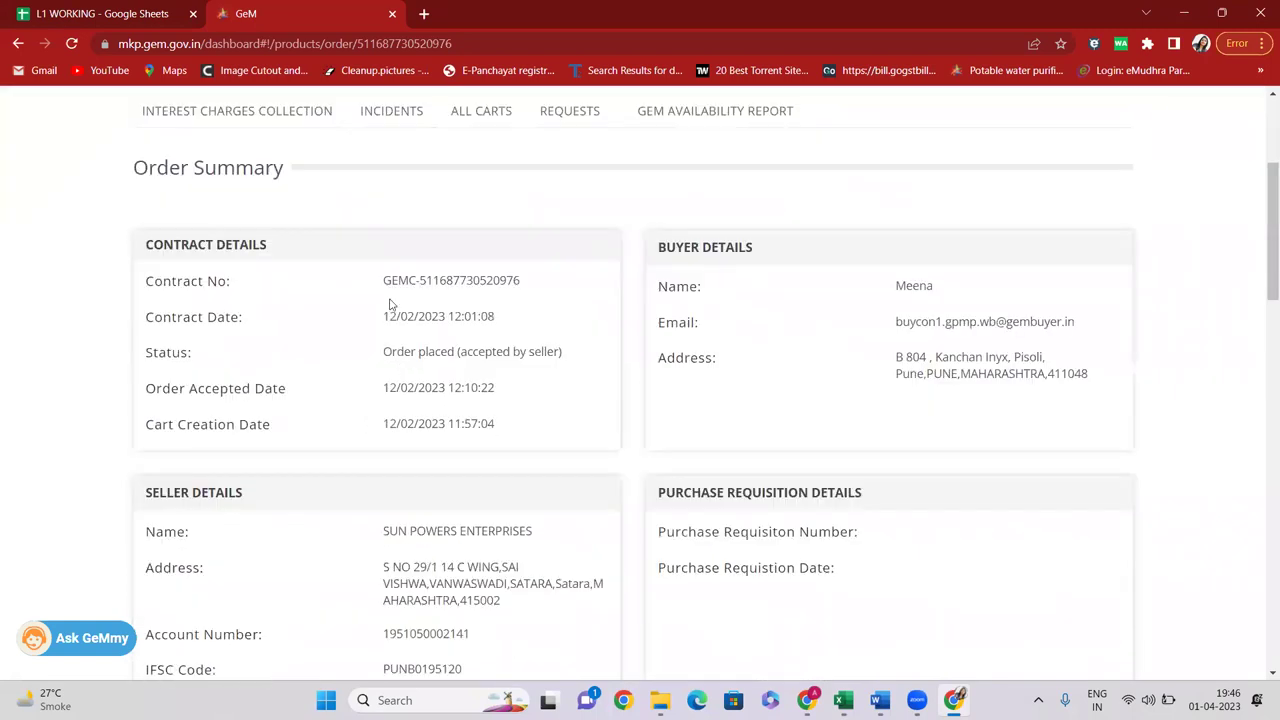
{"action": "scroll", "coordinate": [697, 307], "scroll_direction": "down", "scroll_amount": 8}
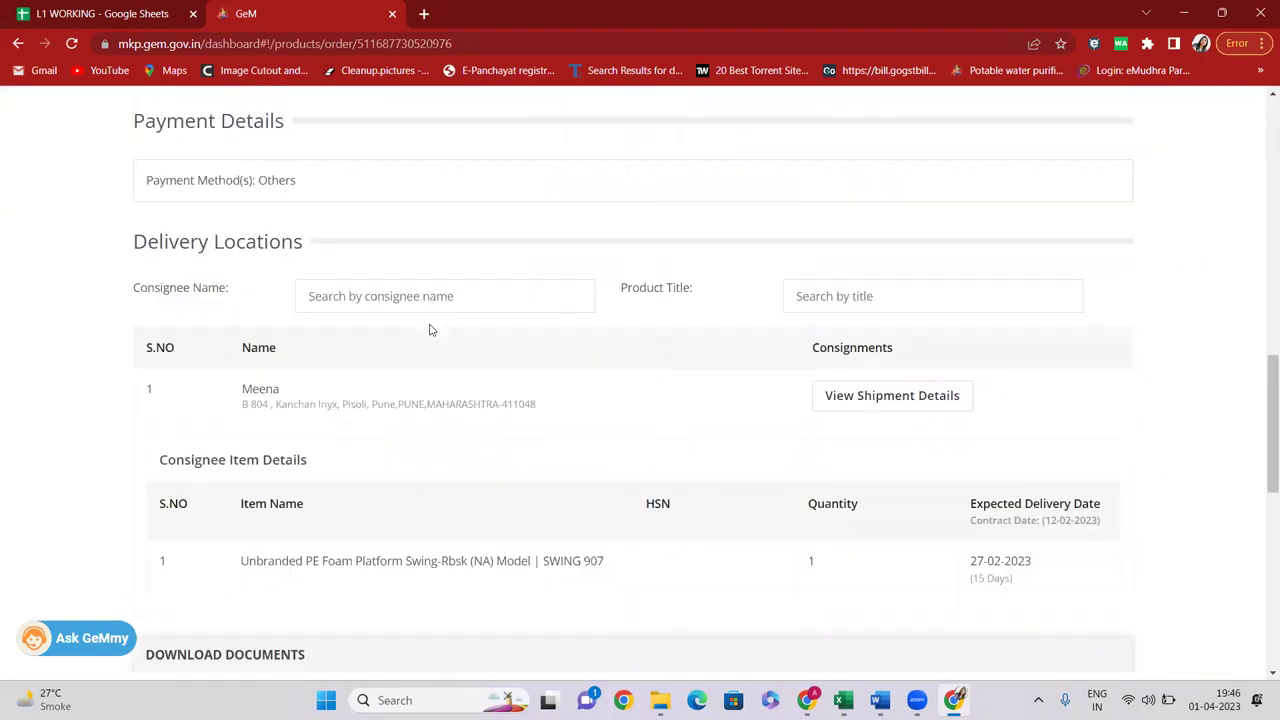
{"action": "scroll", "coordinate": [430, 330], "scroll_direction": "down", "scroll_amount": 1}
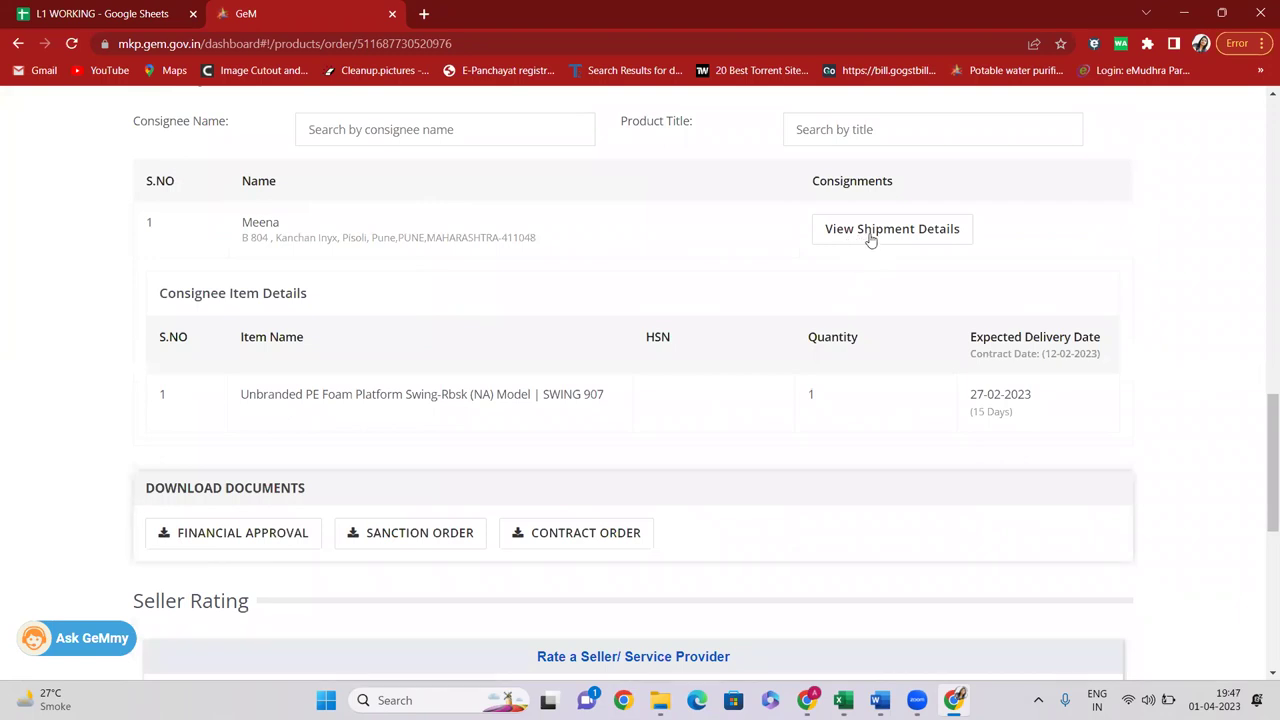
{"action": "left_click", "coordinate": [870, 238]}
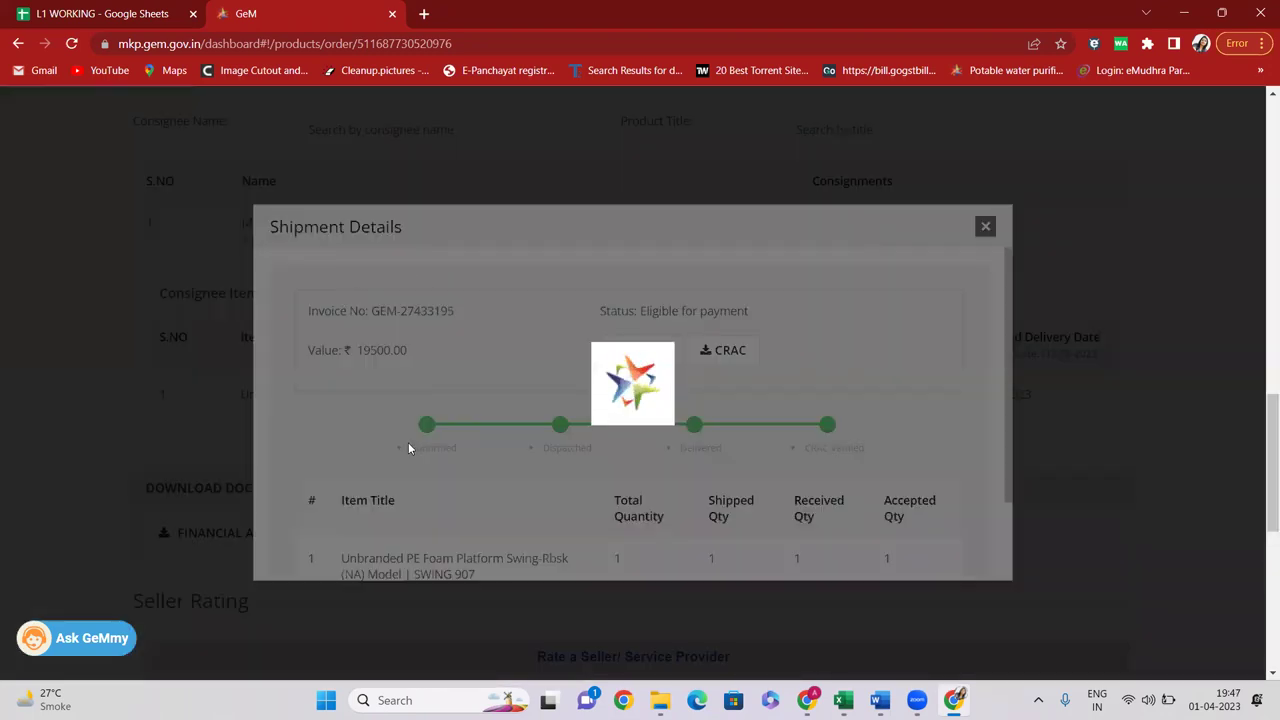
Download the CRAC certificate PDF and open it from the download bar
{"action": "scroll", "coordinate": [640, 360], "scroll_direction": "down", "scroll_amount": 1}
{"action": "scroll", "coordinate": [690, 345], "scroll_direction": "up", "scroll_amount": 1}
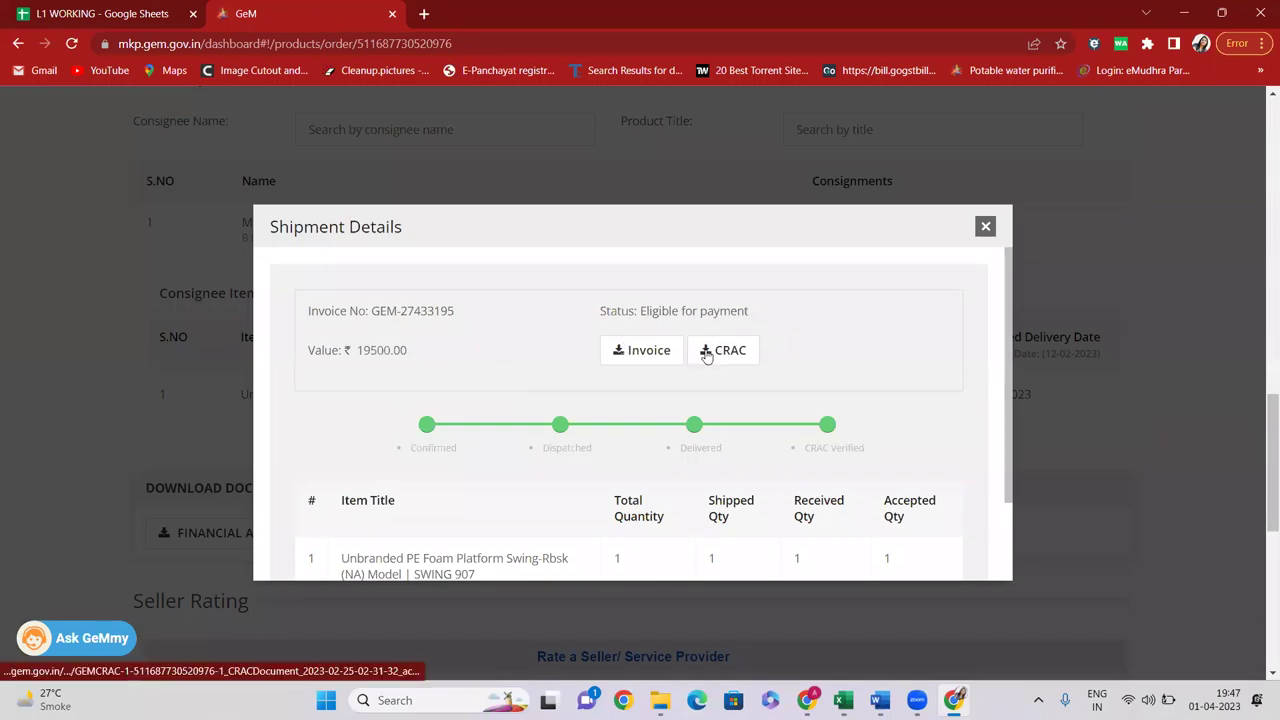
{"action": "left_click", "coordinate": [731, 352]}
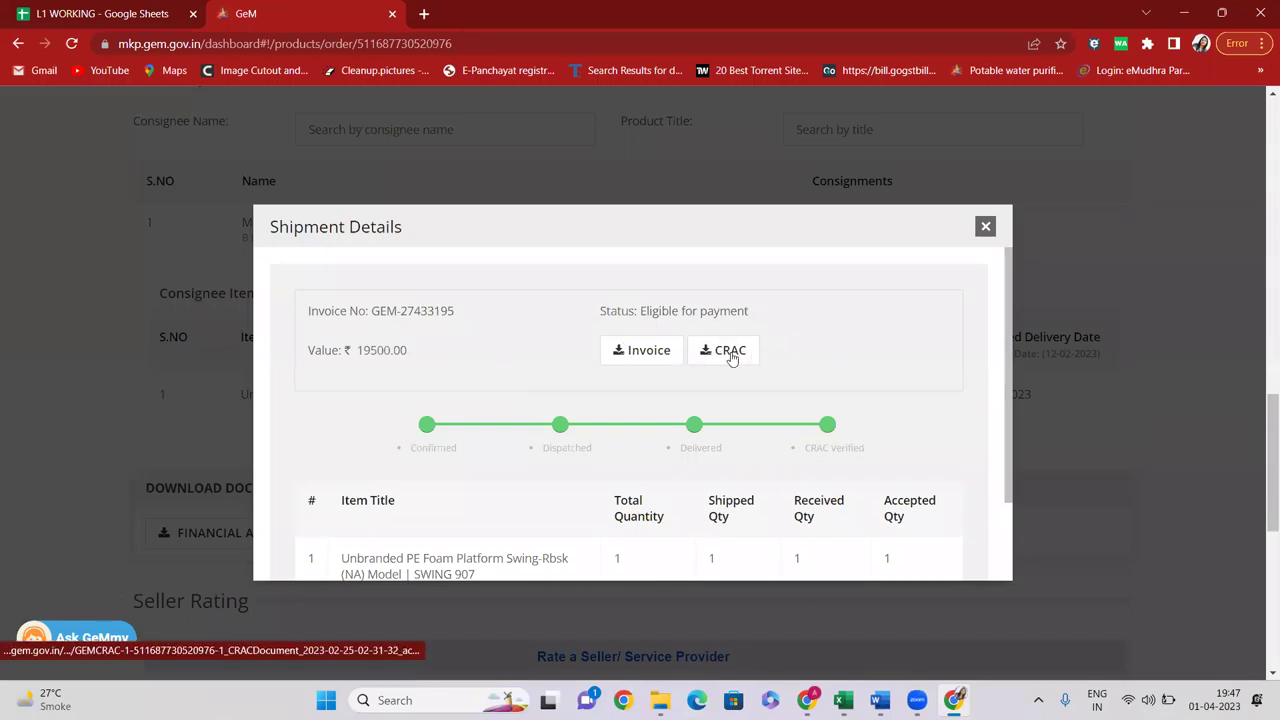
{"action": "left_click", "coordinate": [78, 655]}
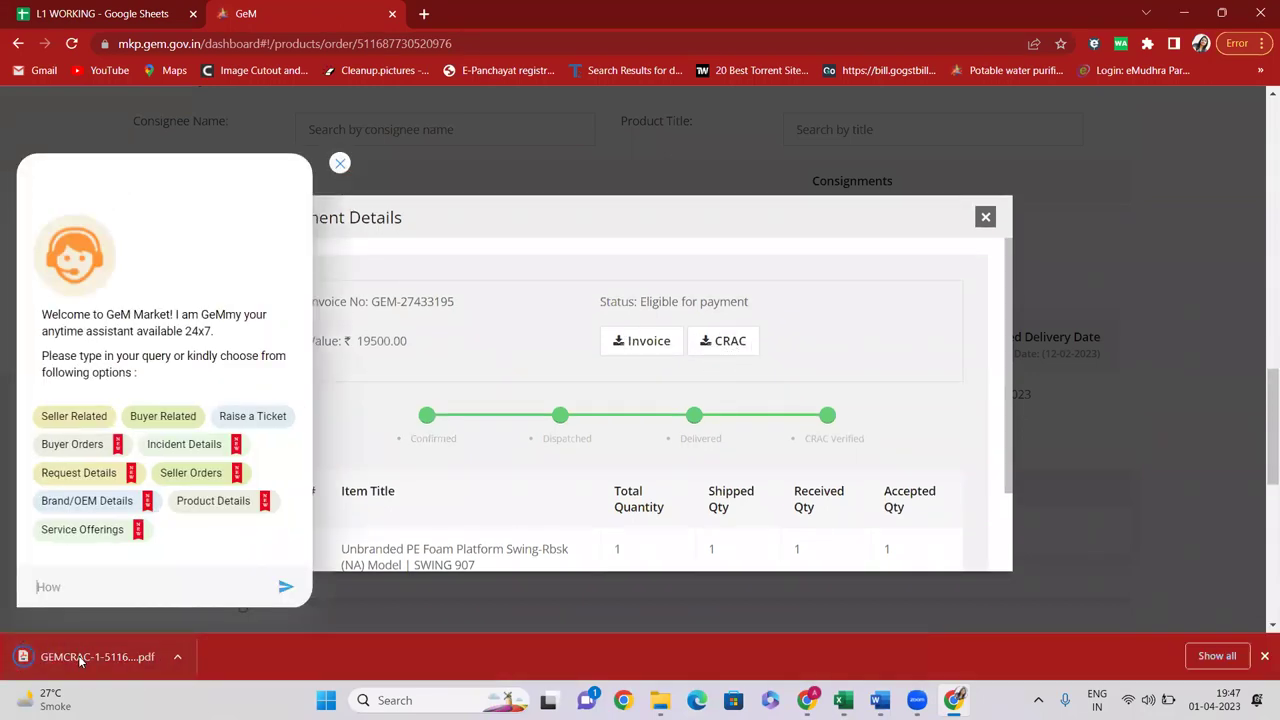
{"action": "left_click", "coordinate": [80, 657]}
{"action": "scroll", "coordinate": [674, 364], "scroll_direction": "down", "scroll_amount": 1}
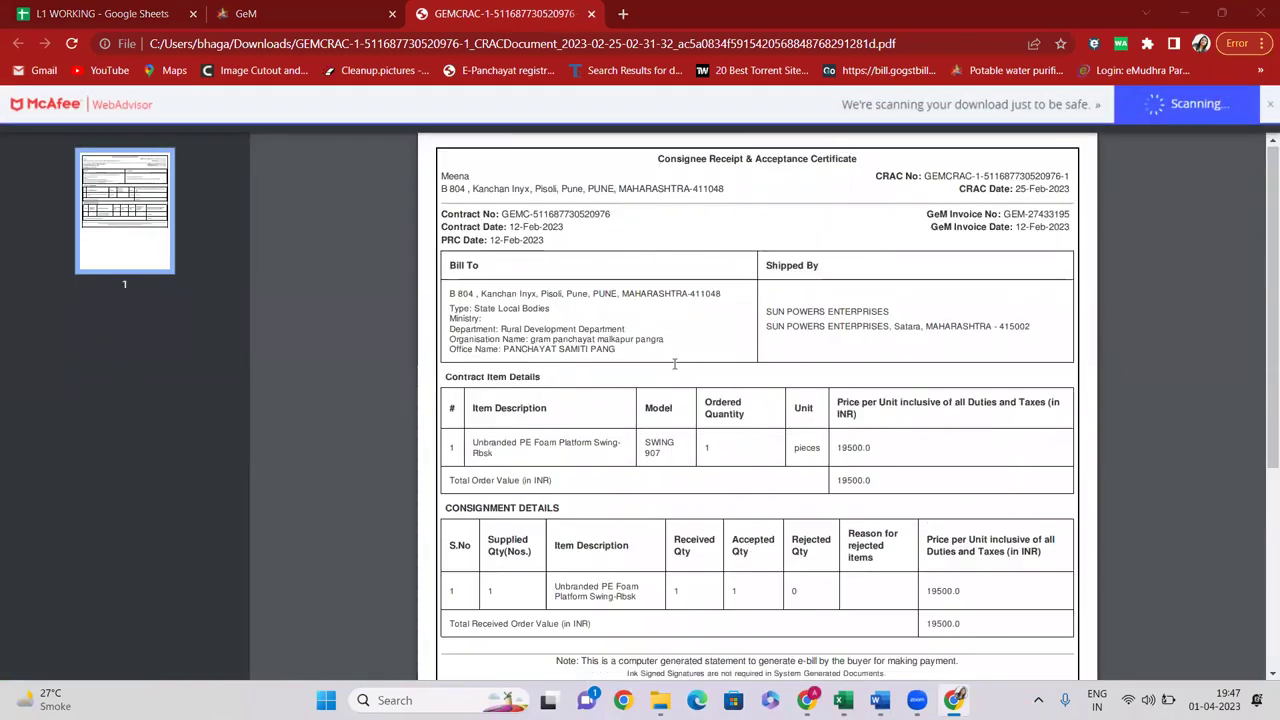
Check the CRAC's rejected quantity 0 and unit price 19500.0, then close the PDF
{"action": "scroll", "coordinate": [675, 355], "scroll_direction": "down", "scroll_amount": 2}
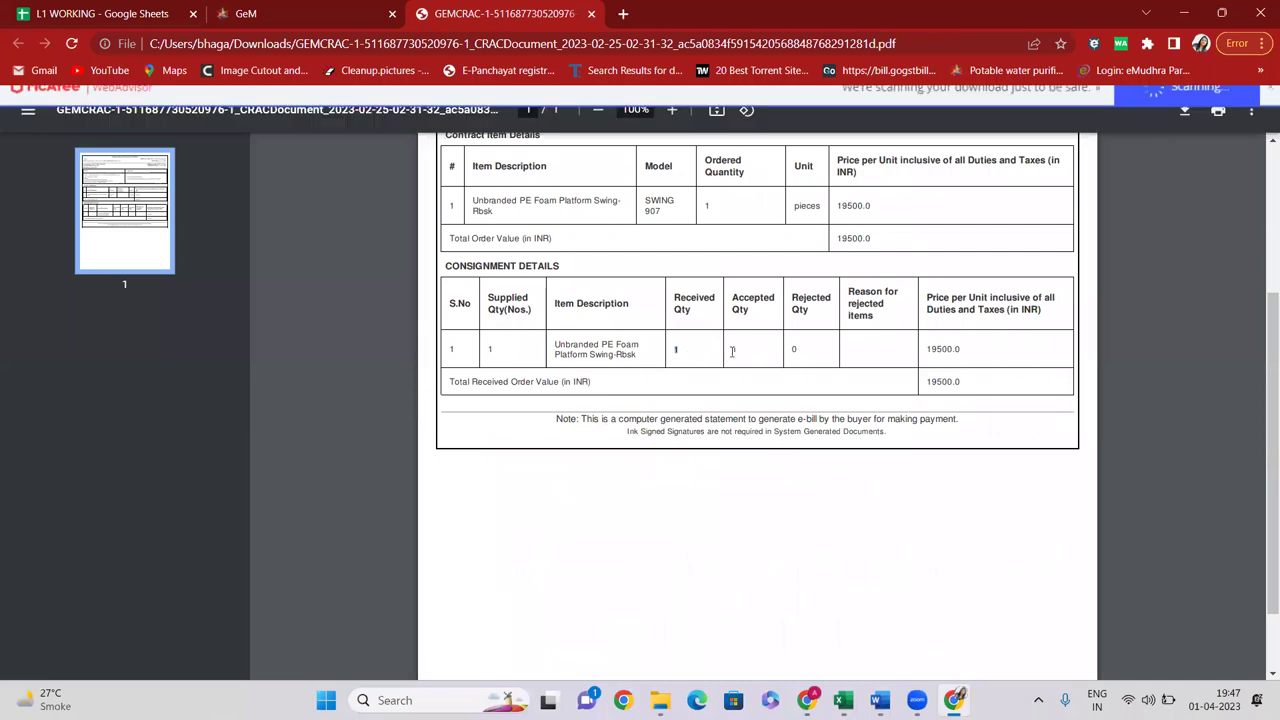
{"action": "double_click", "coordinate": [795, 349]}
{"action": "double_click", "coordinate": [950, 349]}
{"action": "scroll", "coordinate": [636, 313], "scroll_direction": "up", "scroll_amount": 3}
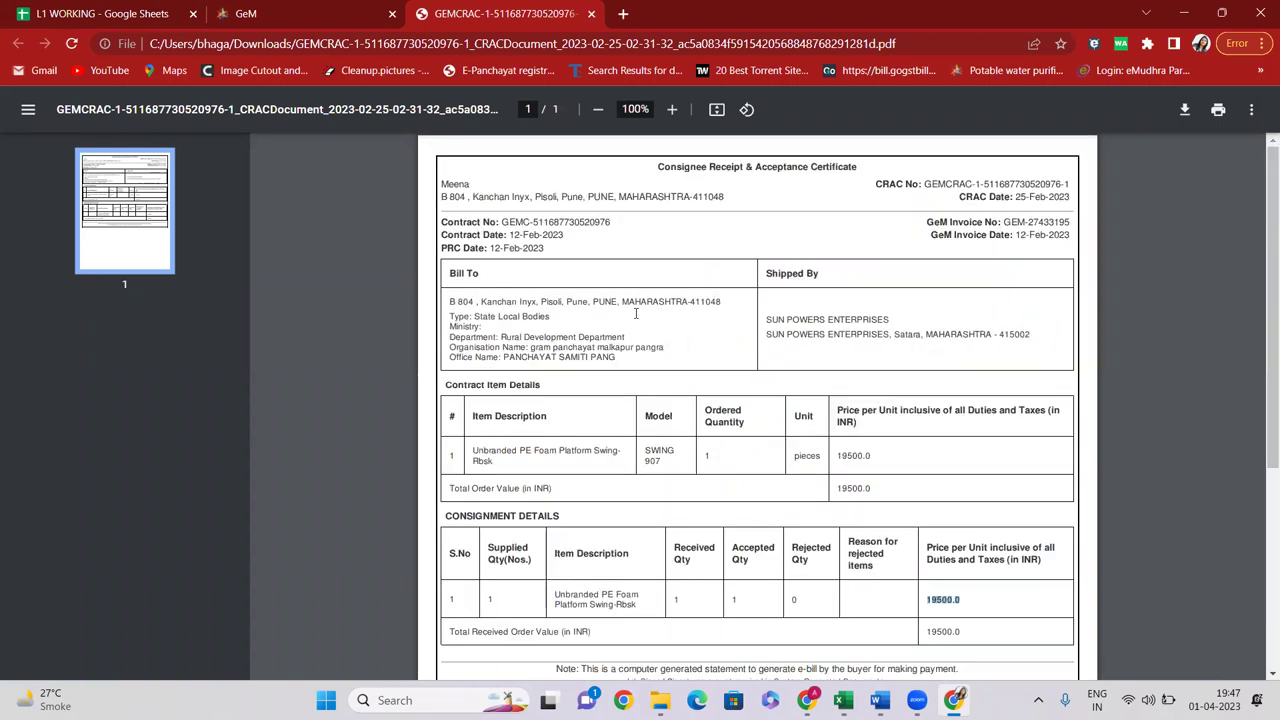
{"action": "left_click_drag", "start_coordinate": [667, 158], "coordinate": [868, 172]}
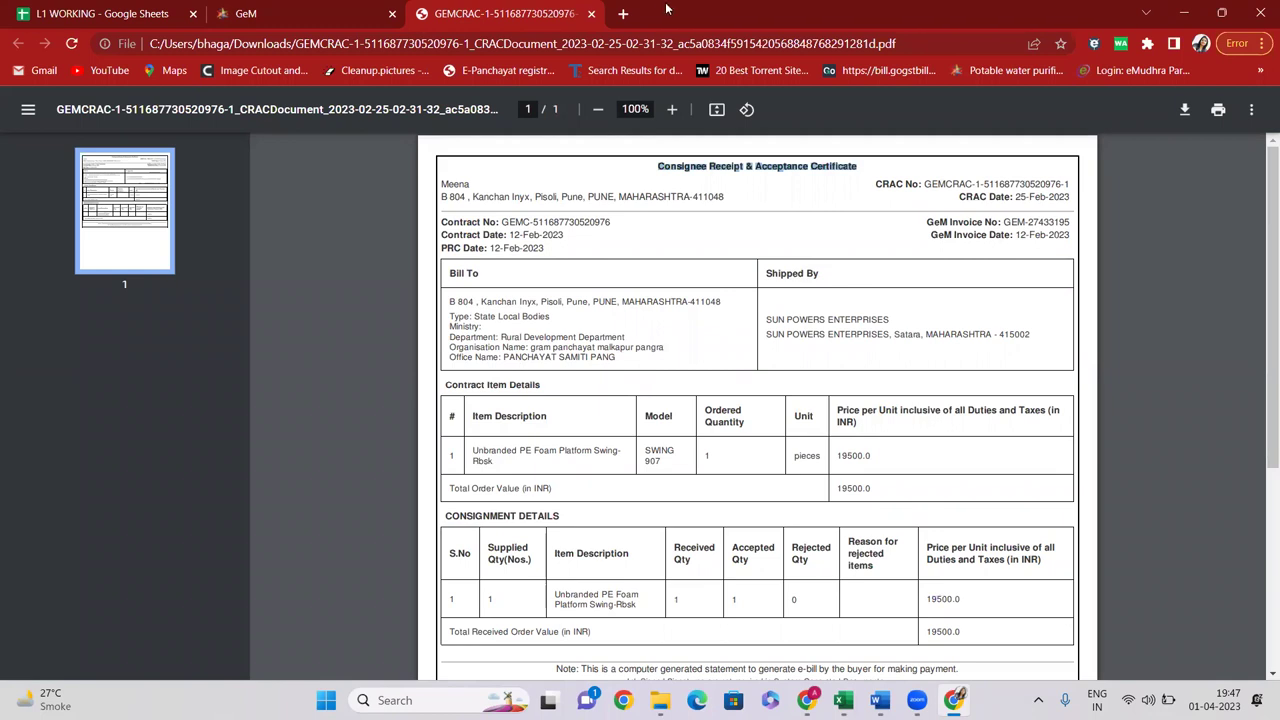
{"action": "left_click", "coordinate": [591, 14]}
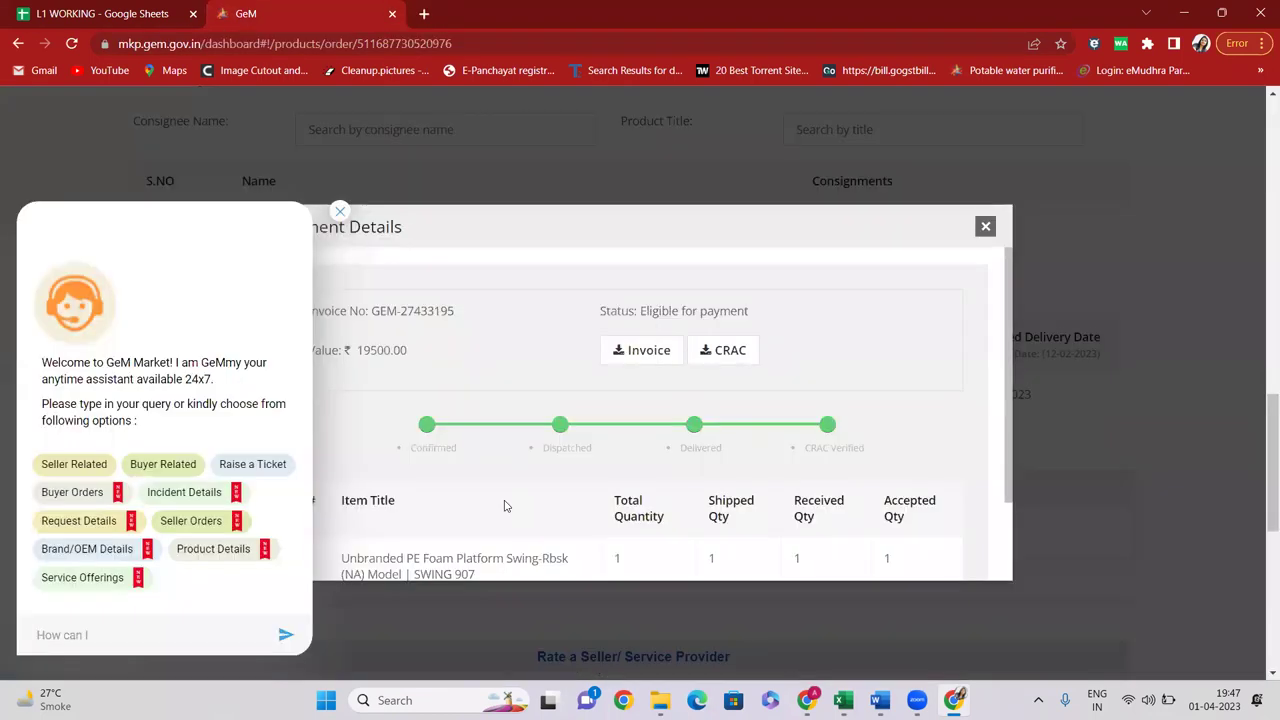
Dismiss the GeMmy chat and the Shipment Details dialog on the order page
{"action": "left_click", "coordinate": [340, 211]}
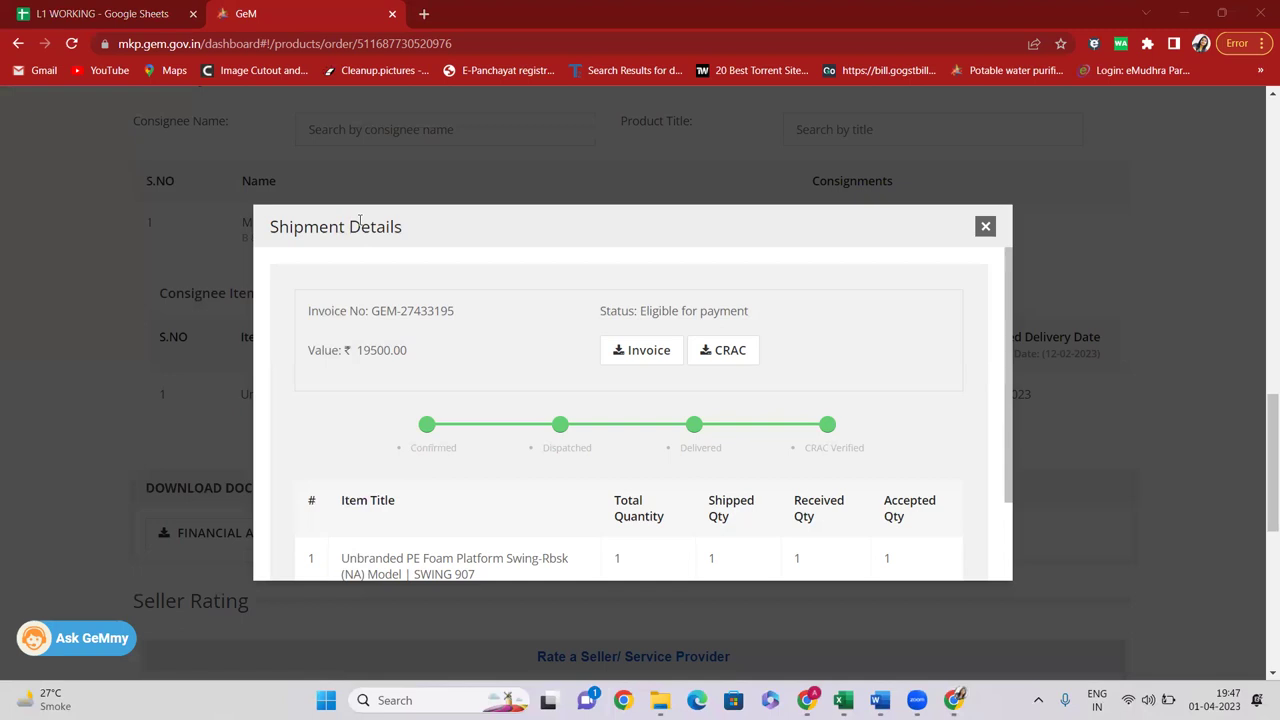
{"action": "left_click", "coordinate": [985, 226]}
{"action": "left_click", "coordinate": [8, 10]}
{"action": "scroll", "coordinate": [447, 275], "scroll_direction": "up", "scroll_amount": 3}
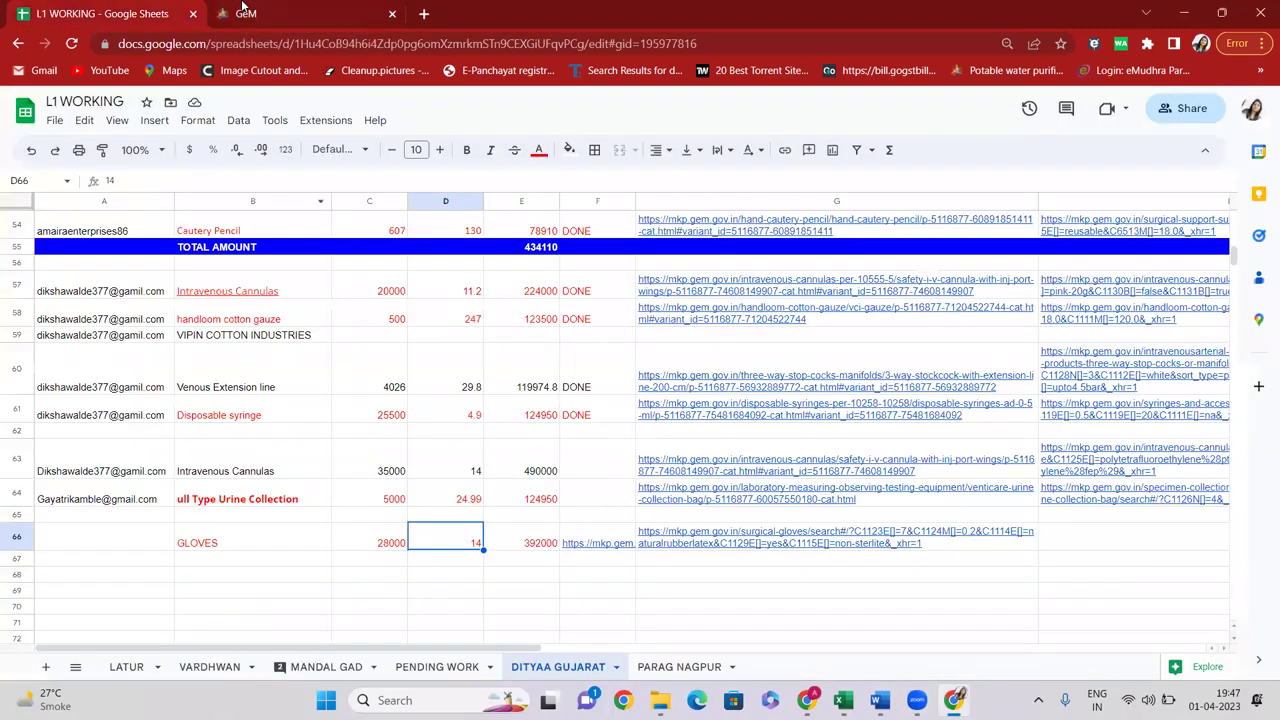
{"action": "left_click", "coordinate": [245, 13]}
{"action": "scroll", "coordinate": [443, 232], "scroll_direction": "up", "scroll_amount": 10}
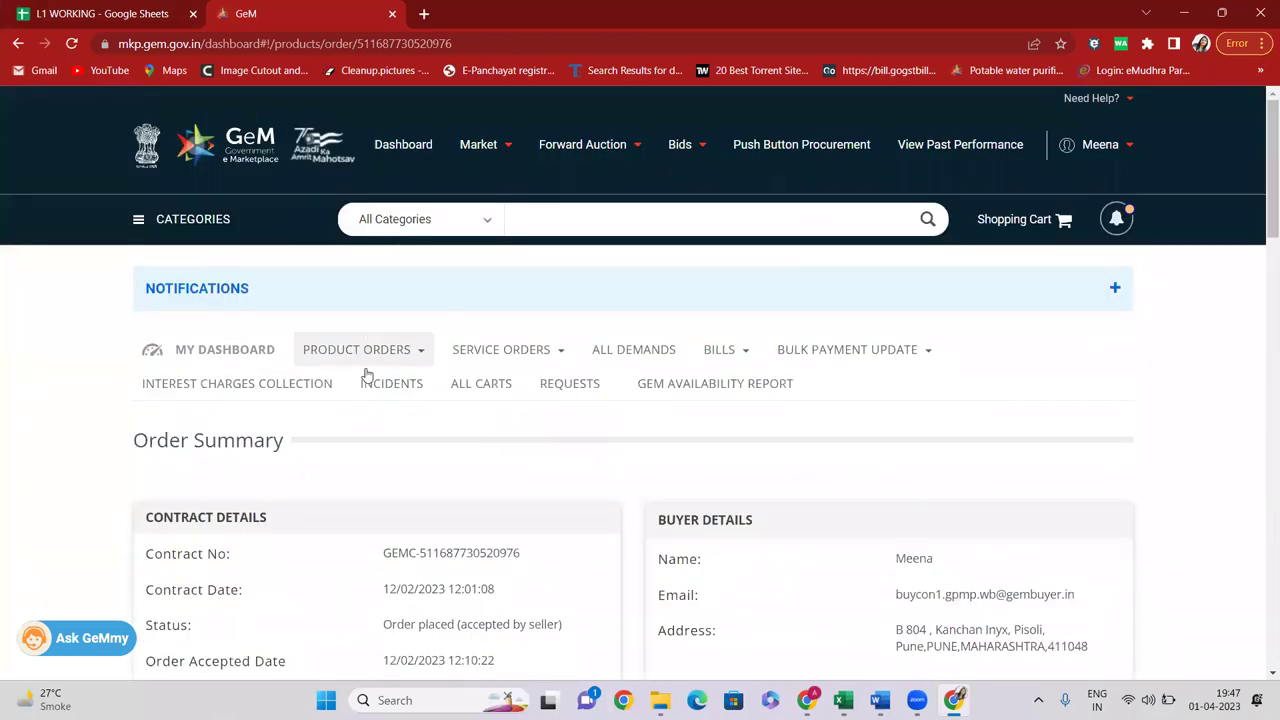
Open the EBD File Folder Cover contract for processing from All Contracts
{"action": "left_click", "coordinate": [362, 355]}
{"action": "left_click", "coordinate": [350, 385]}
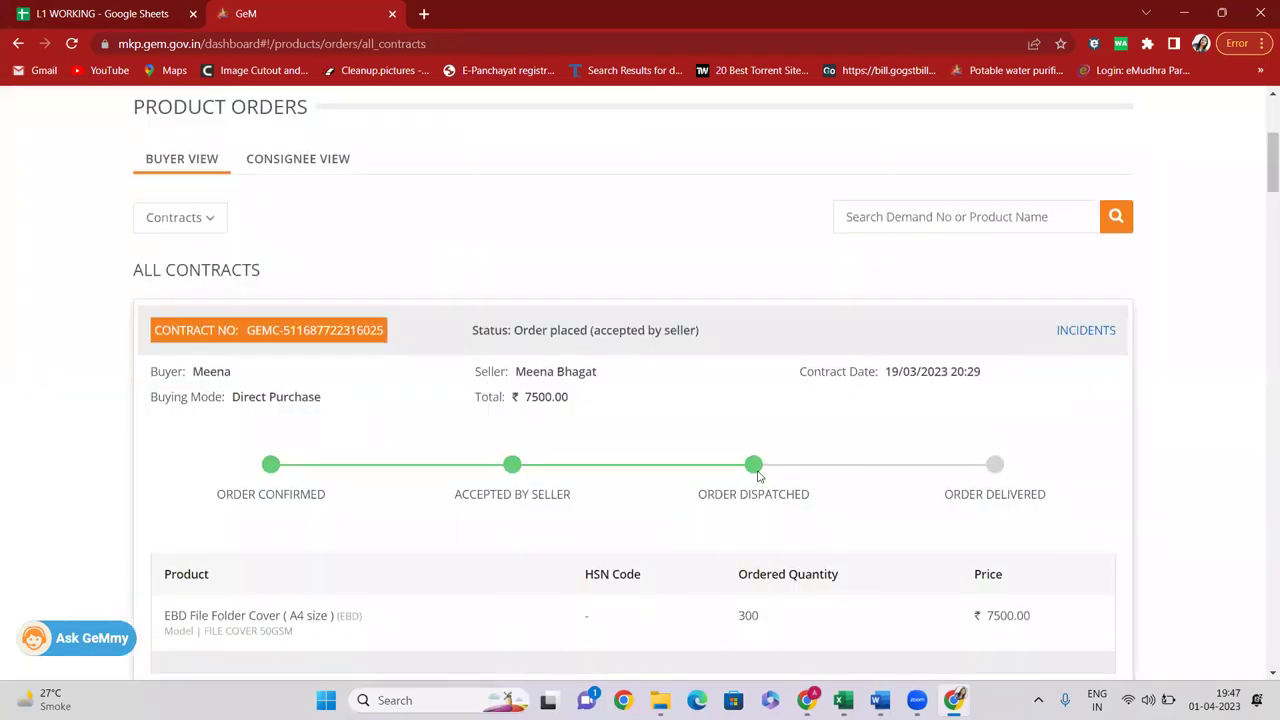
{"action": "scroll", "coordinate": [755, 420], "scroll_direction": "down", "scroll_amount": 2}
{"action": "scroll", "coordinate": [1010, 447], "scroll_direction": "down", "scroll_amount": 1}
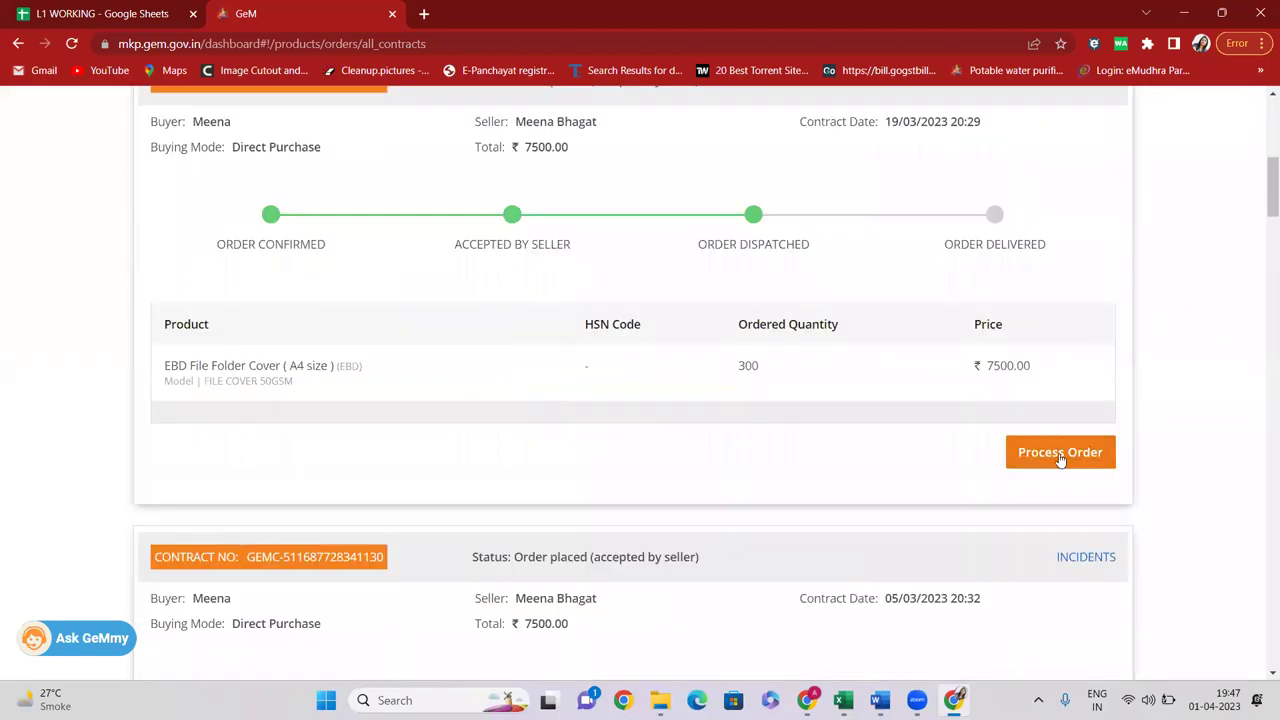
{"action": "left_click", "coordinate": [1057, 455]}
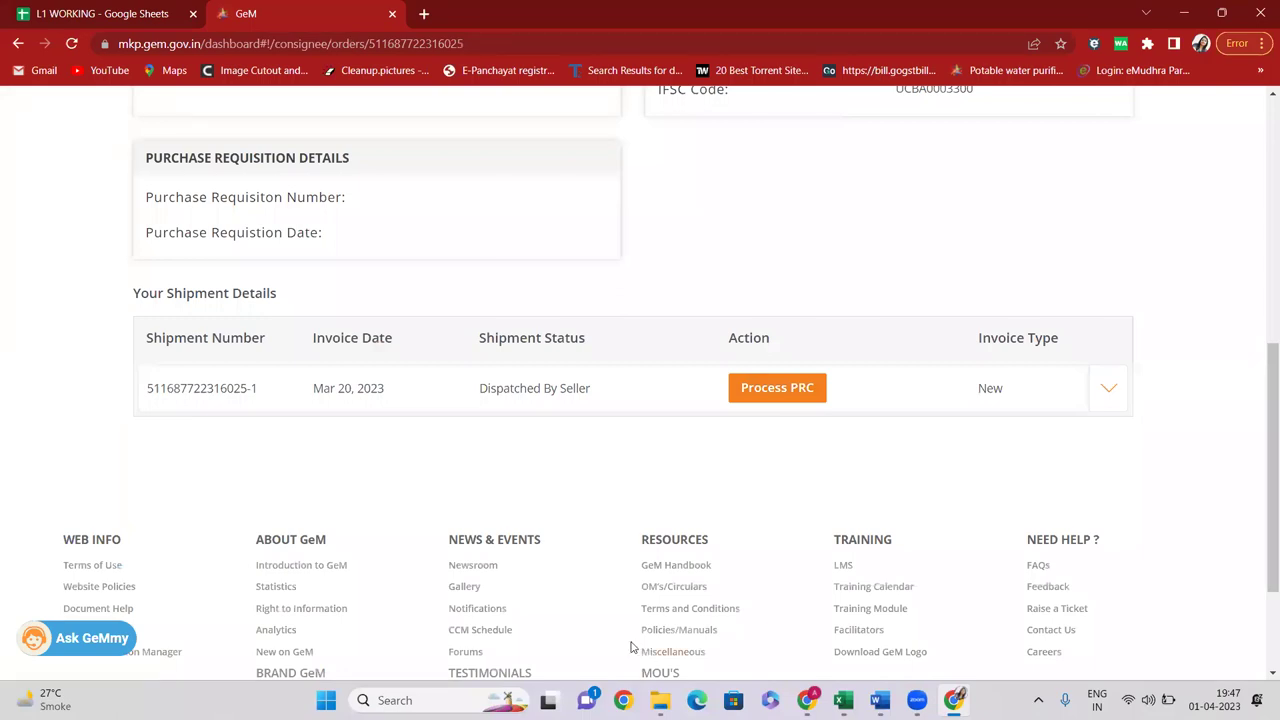
{"action": "scroll", "coordinate": [546, 393], "scroll_direction": "up", "scroll_amount": 6}
Return to the buyer dashboard from the order page header
{"action": "left_click", "coordinate": [390, 144]}
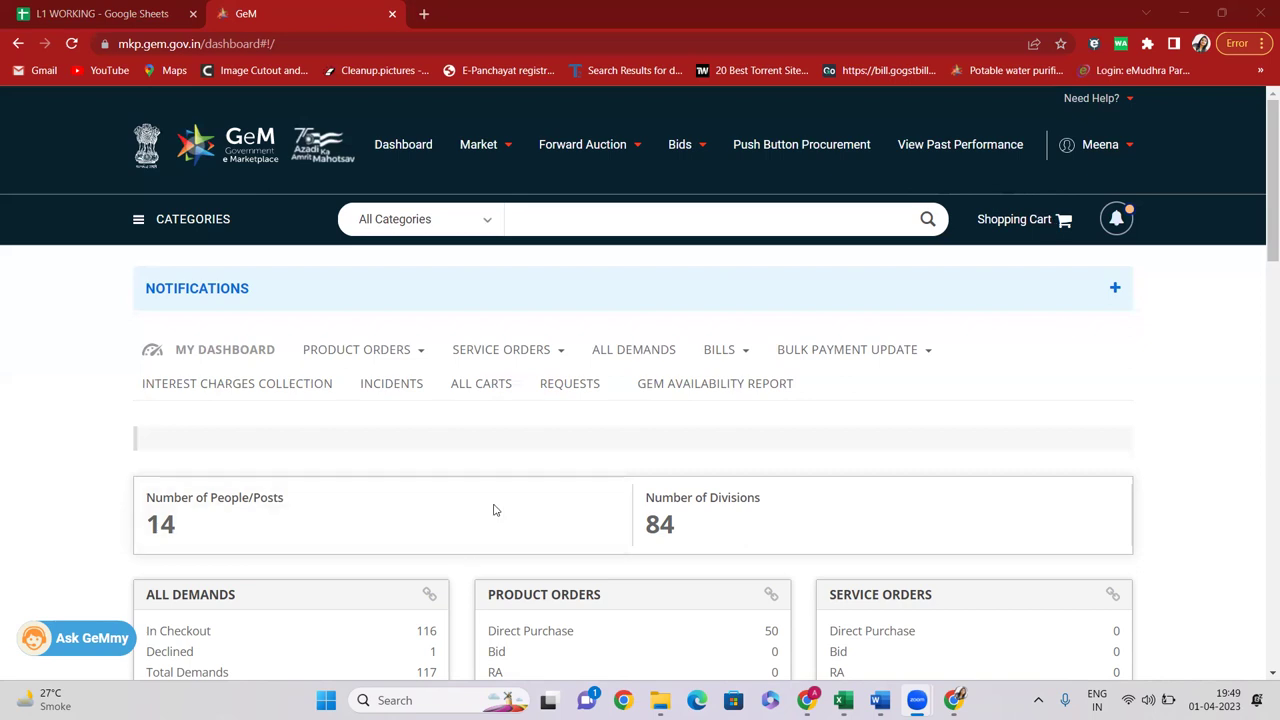
Log out of the GeM buyer account from the account name menu
{"action": "left_click", "coordinate": [389, 342]}
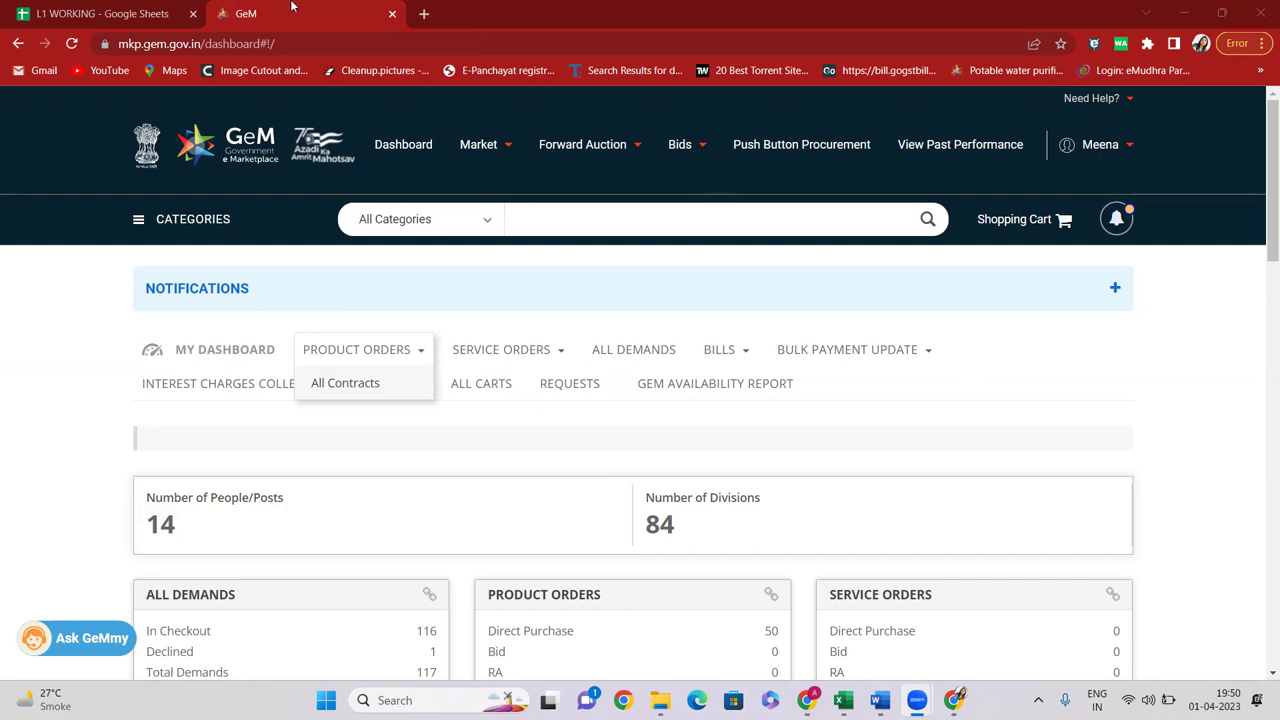
{"action": "mouse_move", "coordinate": [1105, 150]}
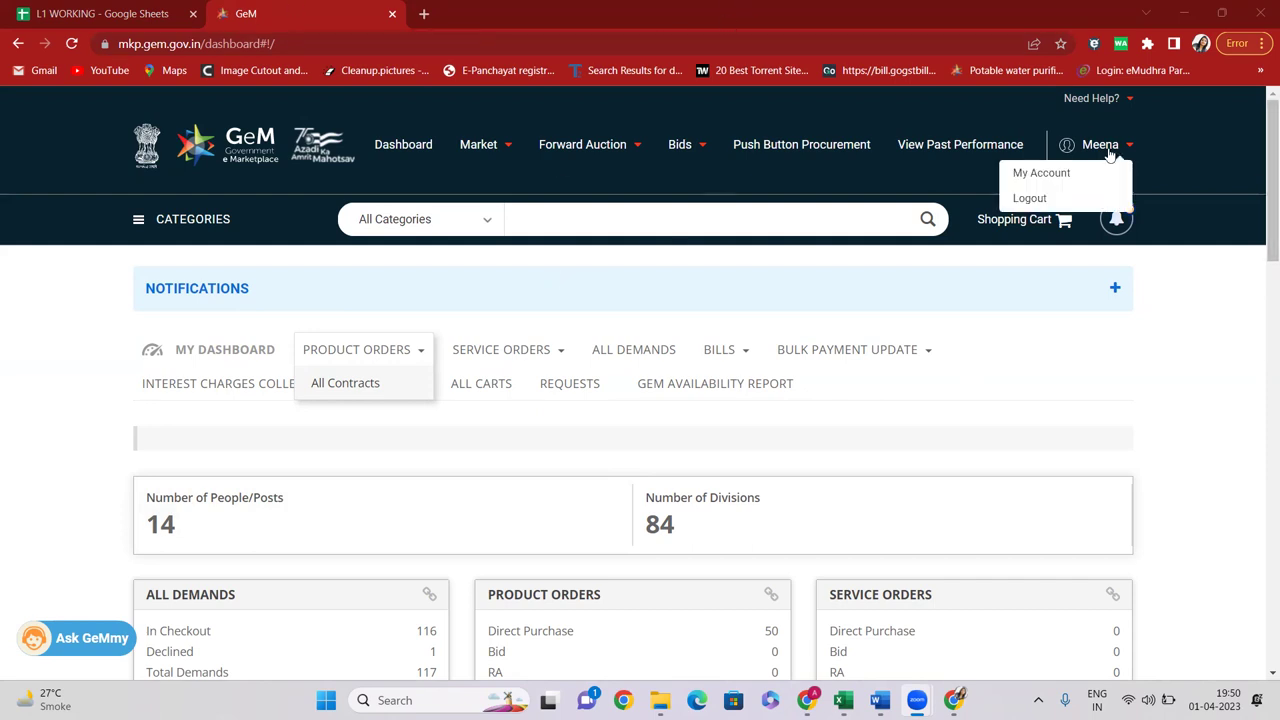
{"action": "left_click", "coordinate": [1027, 197]}
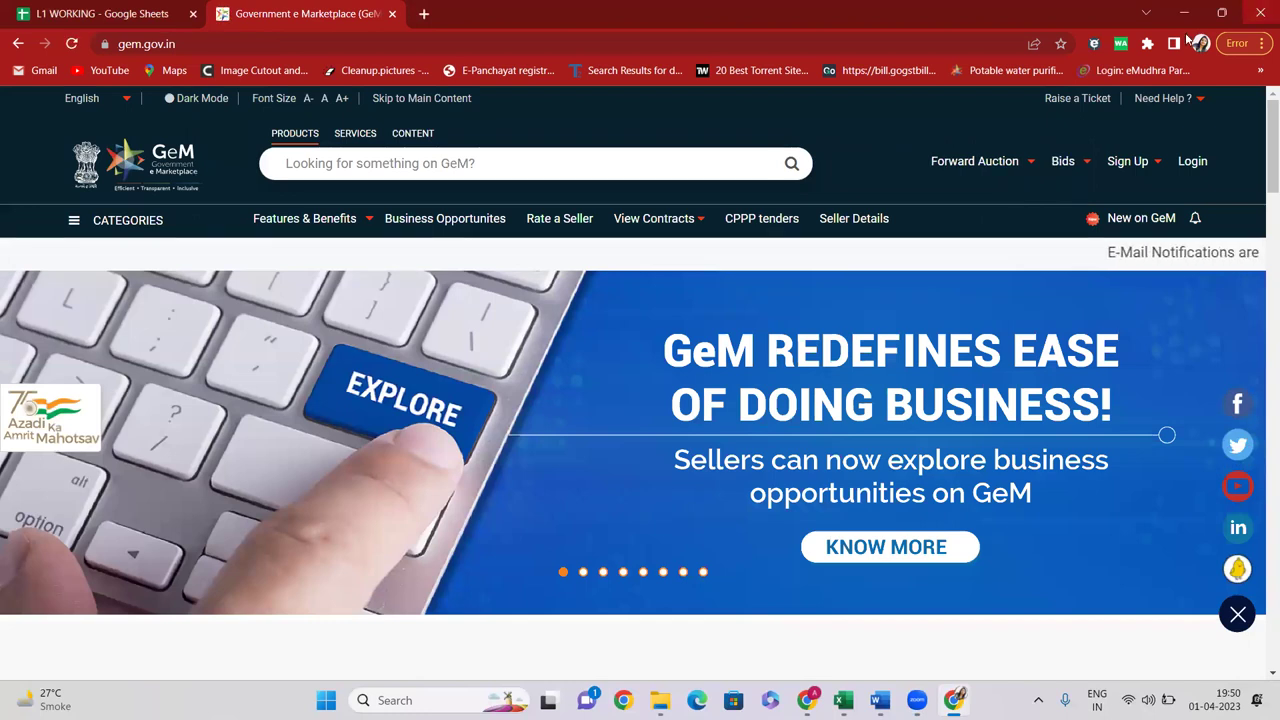
Close the logged-out GeM window and bring up the Amazon 'led light' results
{"action": "left_click", "coordinate": [1260, 9]}
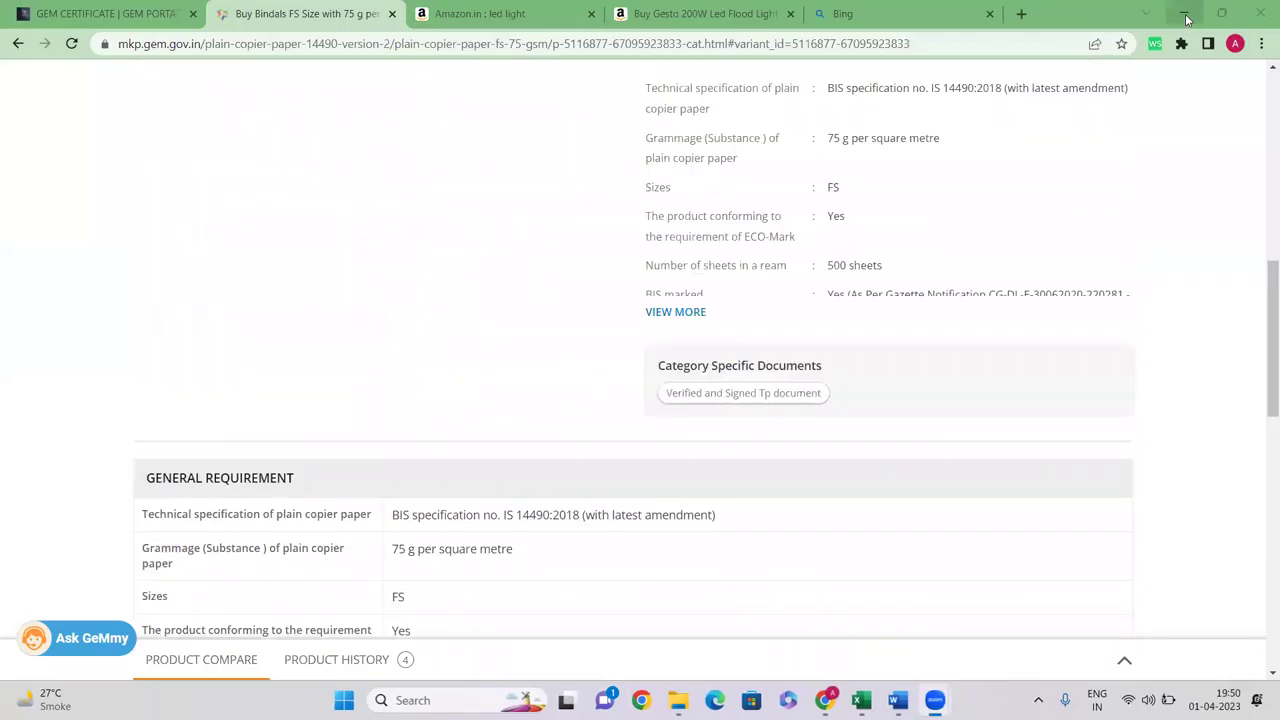
{"action": "left_click", "coordinate": [1185, 14]}
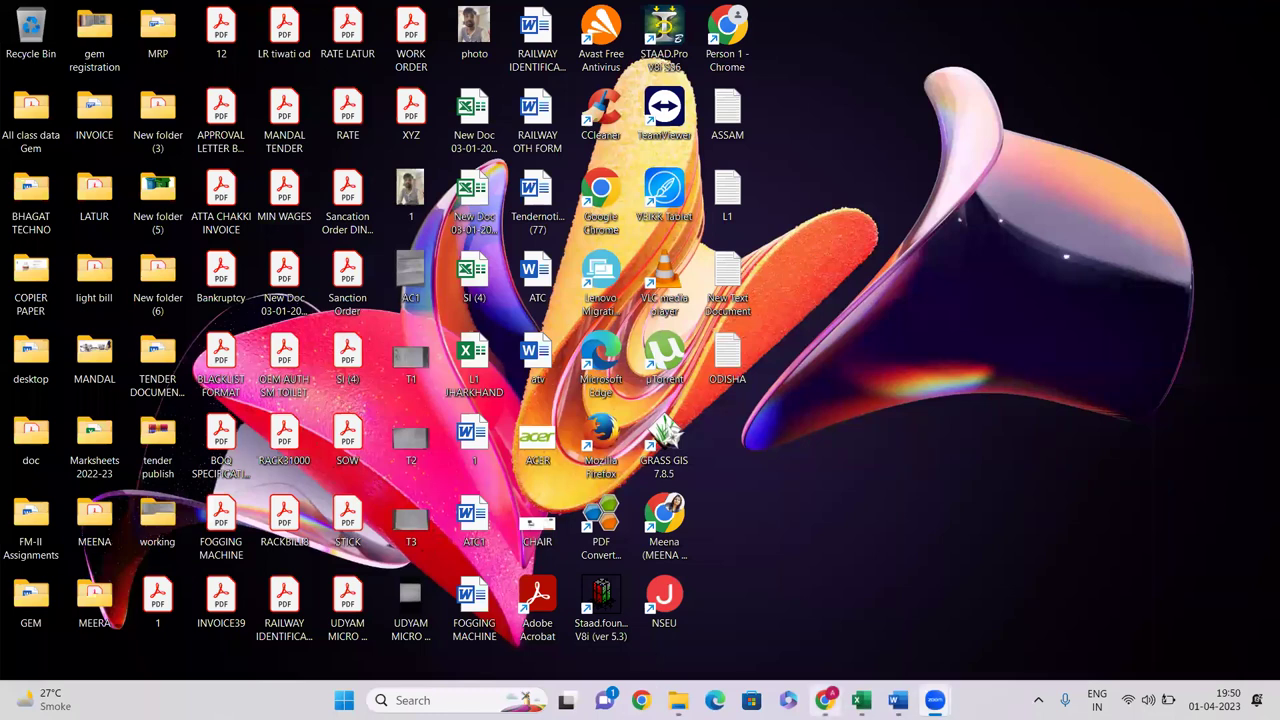
{"action": "left_click", "coordinate": [824, 700]}
{"action": "scroll", "coordinate": [174, 323], "scroll_direction": "up", "scroll_amount": 2}
{"action": "left_click", "coordinate": [560, 14]}
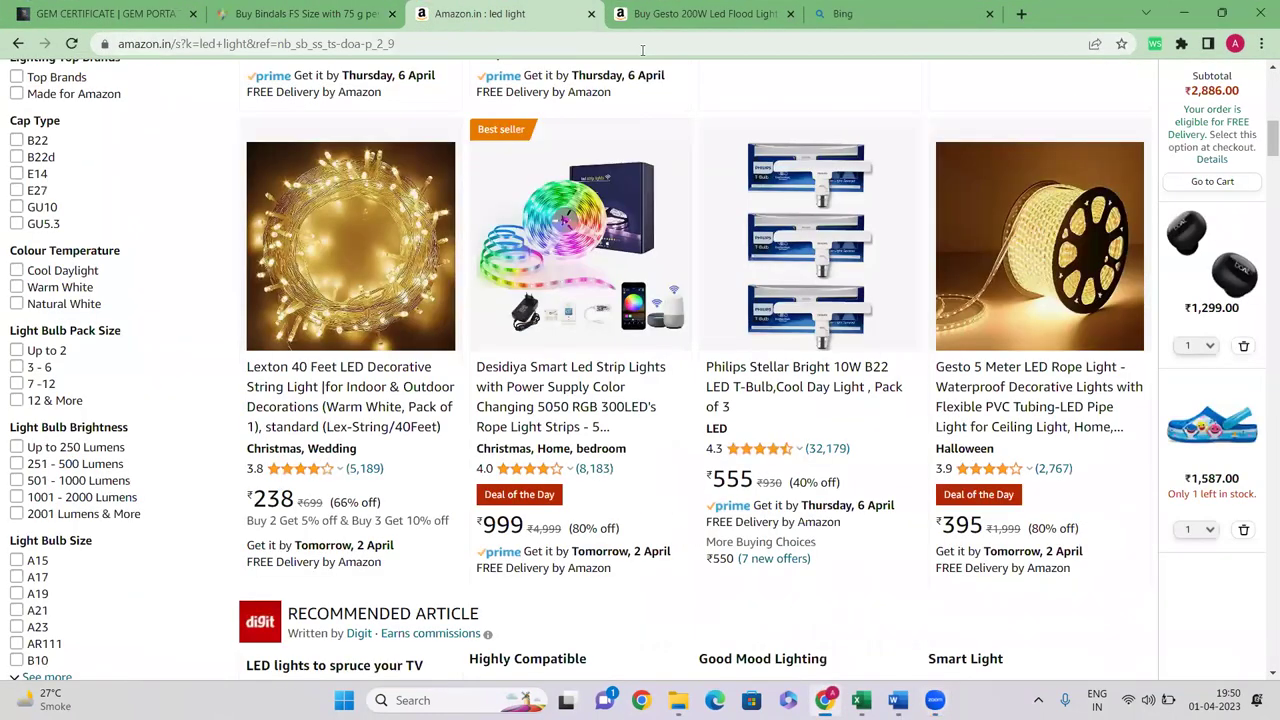
Look over the led light results, then switch to the Bindals copier paper listing on GeM
{"action": "scroll", "coordinate": [784, 348], "scroll_direction": "up", "scroll_amount": 10}
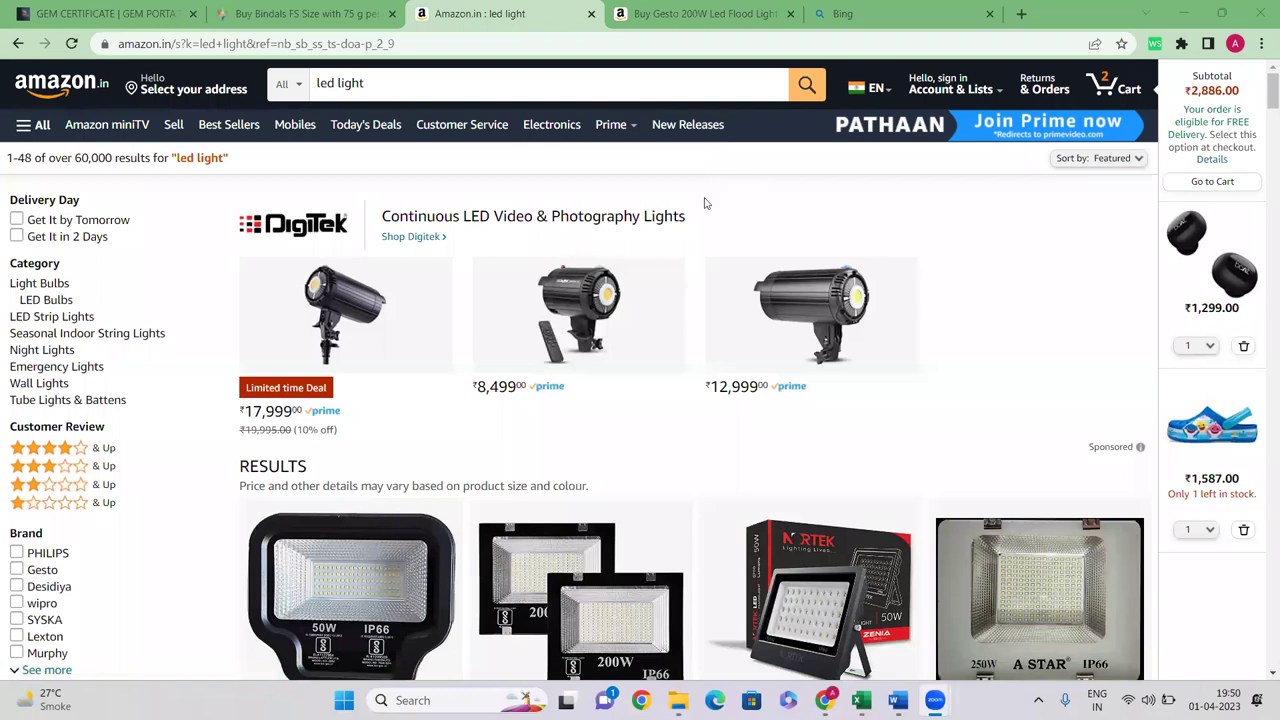
{"action": "key", "text": "super+z"}
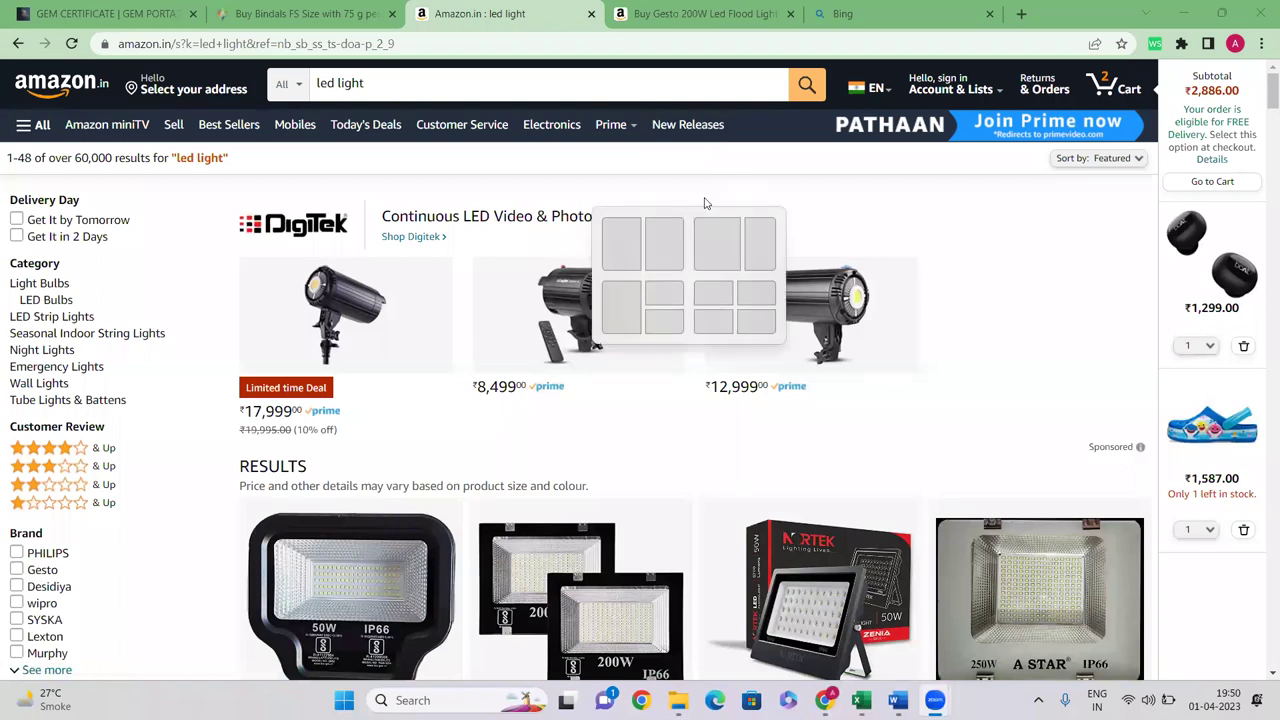
{"action": "key", "text": "Escape"}
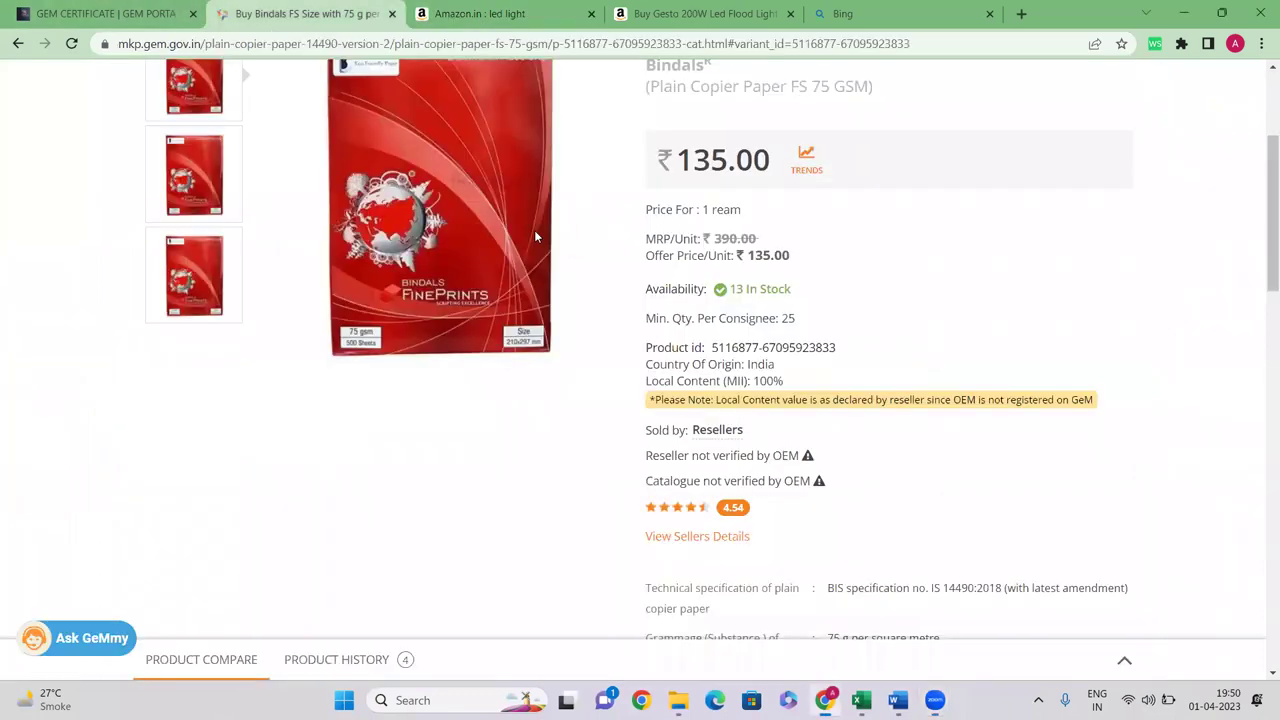
{"action": "left_click", "coordinate": [250, 12]}
{"action": "scroll", "coordinate": [464, 230], "scroll_direction": "up", "scroll_amount": 3}
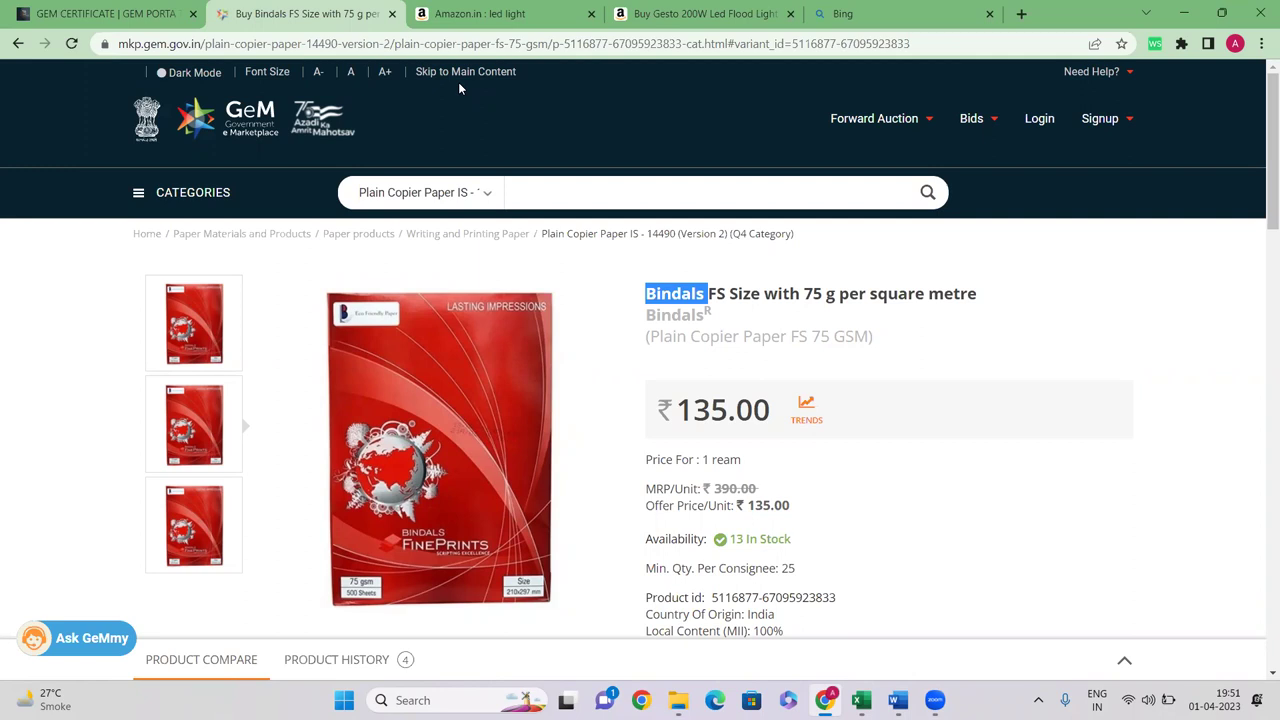
Open and browse the ₹699 Desidiya 50W flood light page, then return to the Bindals GeM tab
{"action": "left_click", "coordinate": [482, 16]}
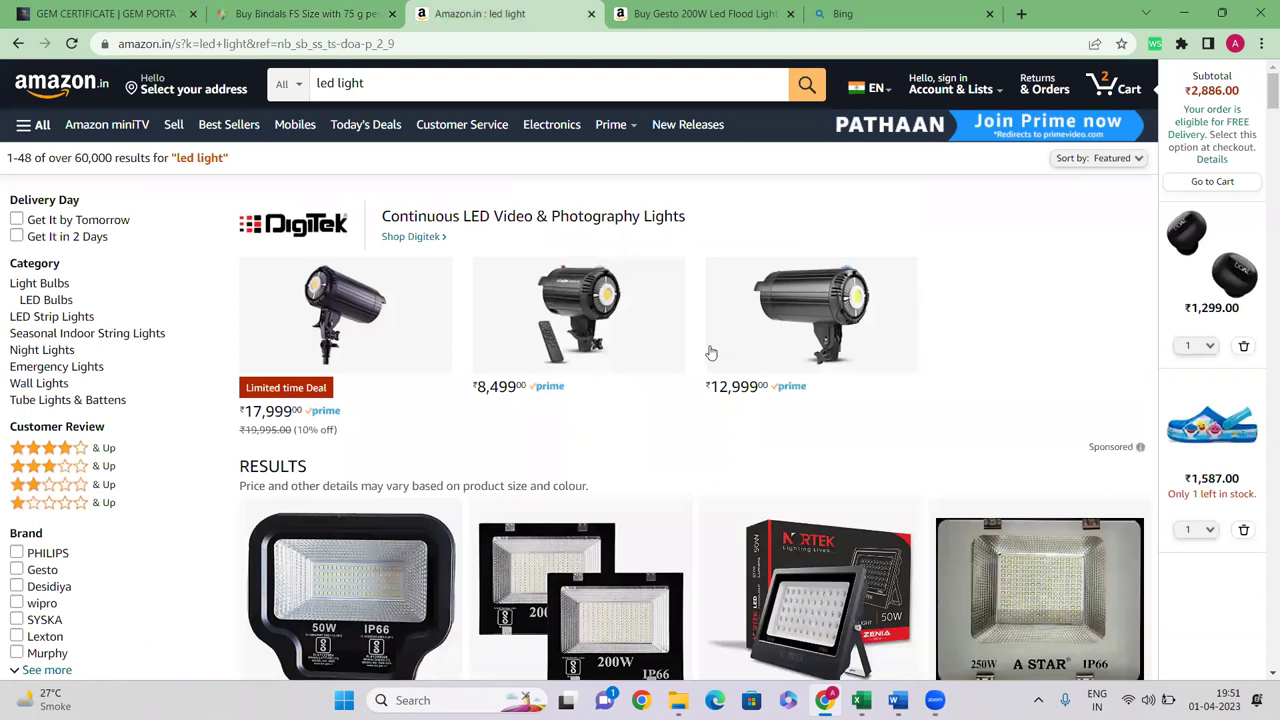
{"action": "scroll", "coordinate": [710, 352], "scroll_direction": "down", "scroll_amount": 4}
{"action": "left_click", "coordinate": [295, 339]}
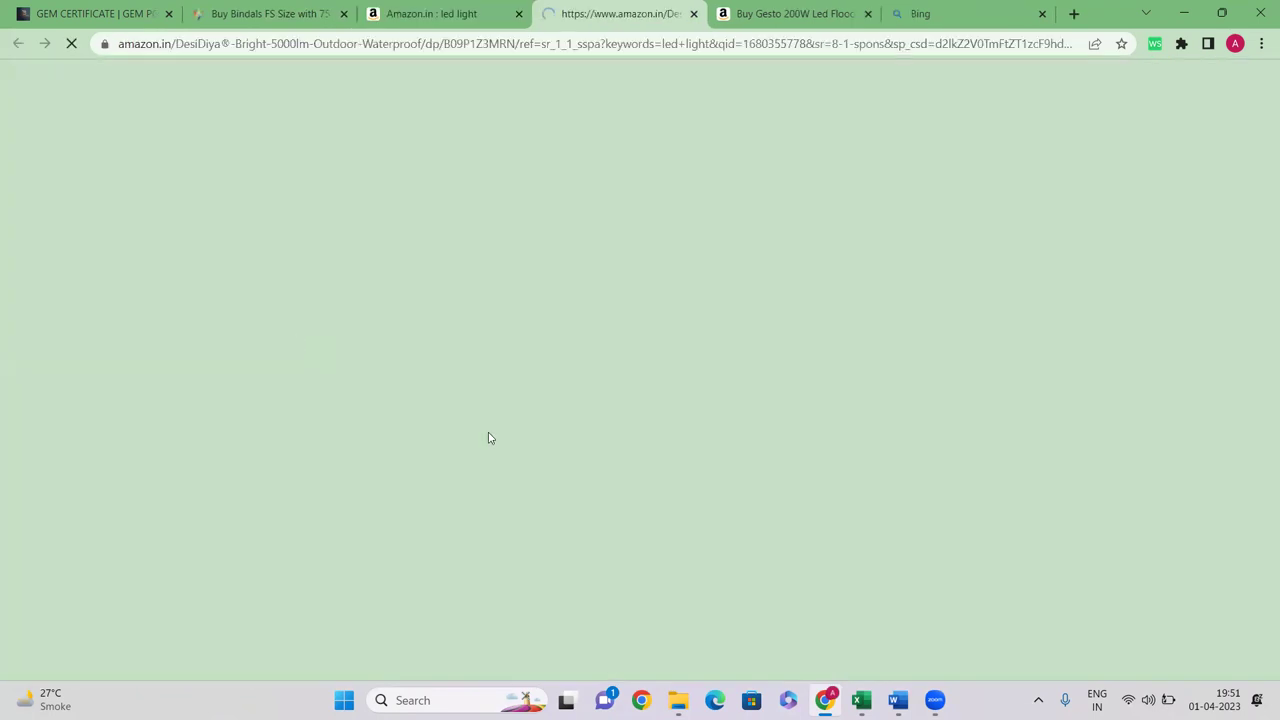
{"action": "scroll", "coordinate": [777, 457], "scroll_direction": "down", "scroll_amount": 2}
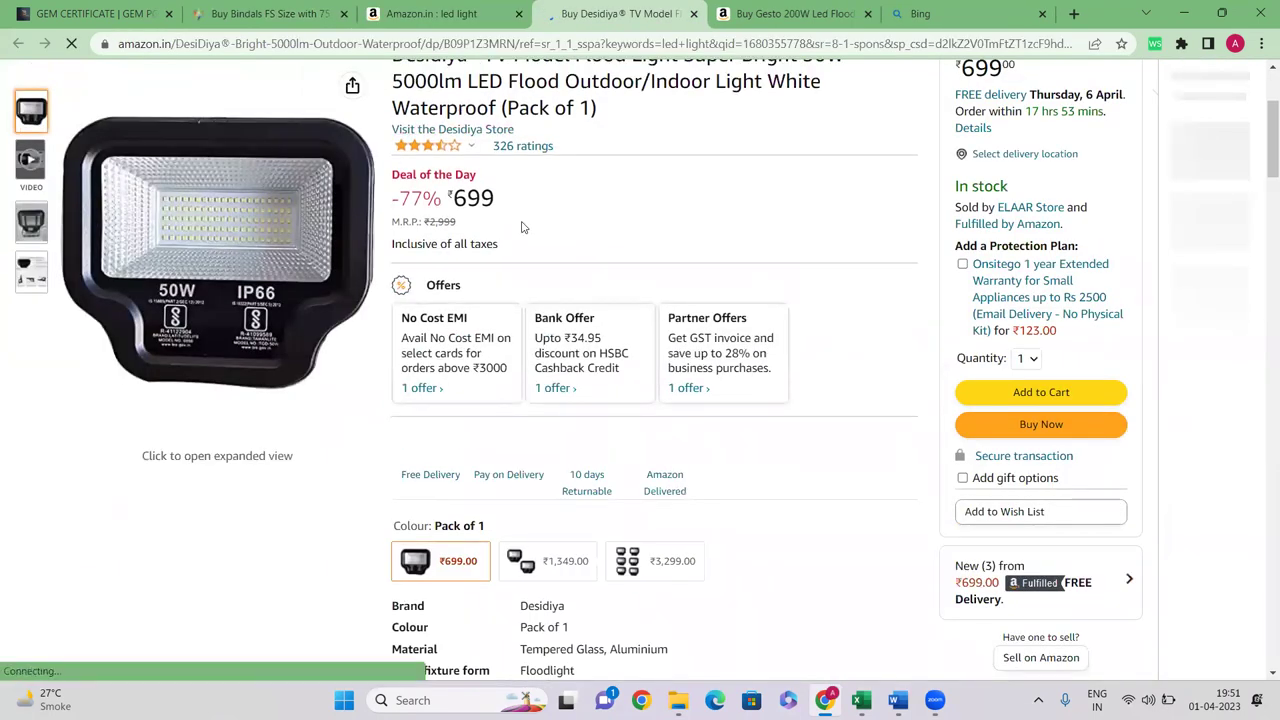
{"action": "scroll", "coordinate": [530, 210], "scroll_direction": "down", "scroll_amount": 4}
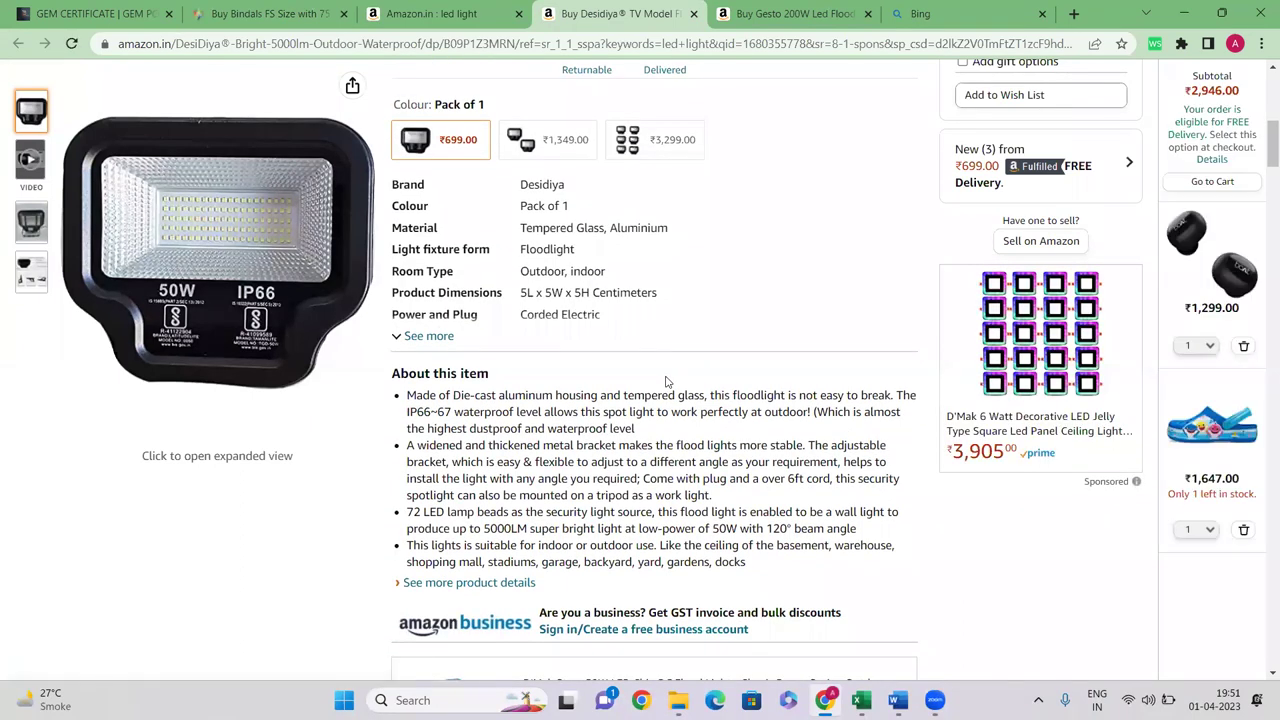
{"action": "scroll", "coordinate": [666, 381], "scroll_direction": "down", "scroll_amount": 7}
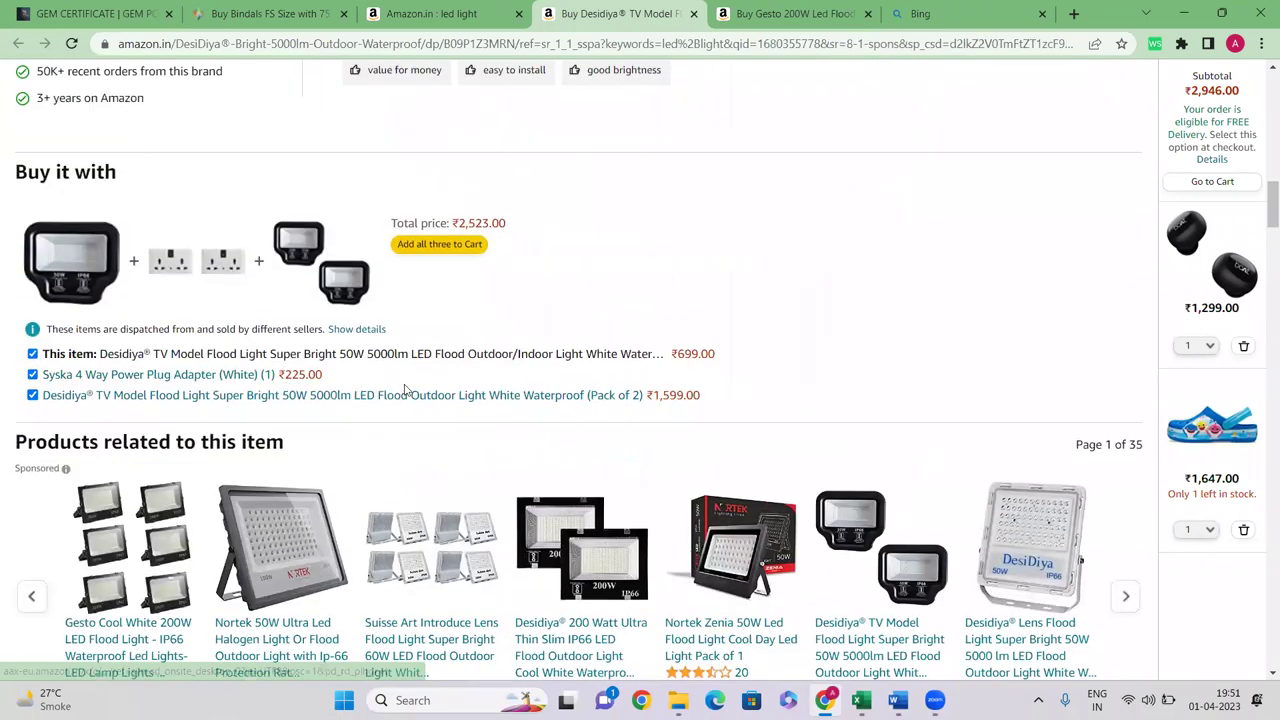
{"action": "scroll", "coordinate": [210, 321], "scroll_direction": "down", "scroll_amount": 3}
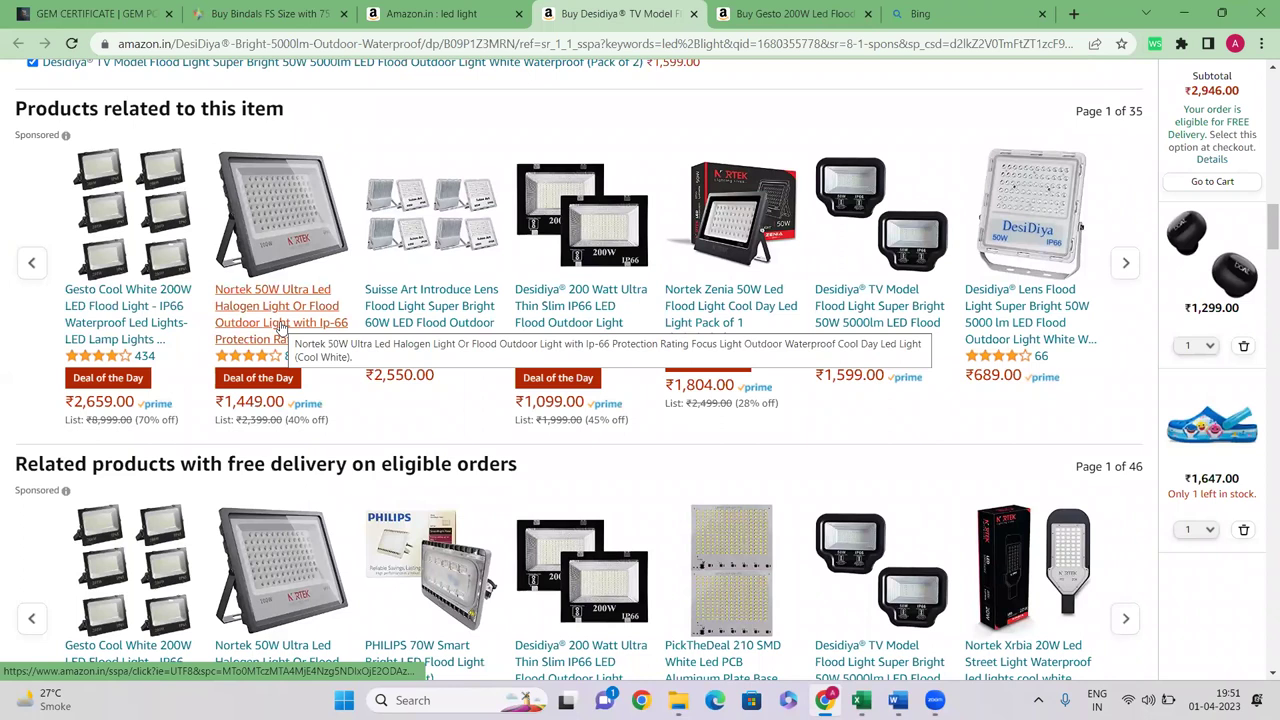
{"action": "scroll", "coordinate": [654, 249], "scroll_direction": "up", "scroll_amount": 10}
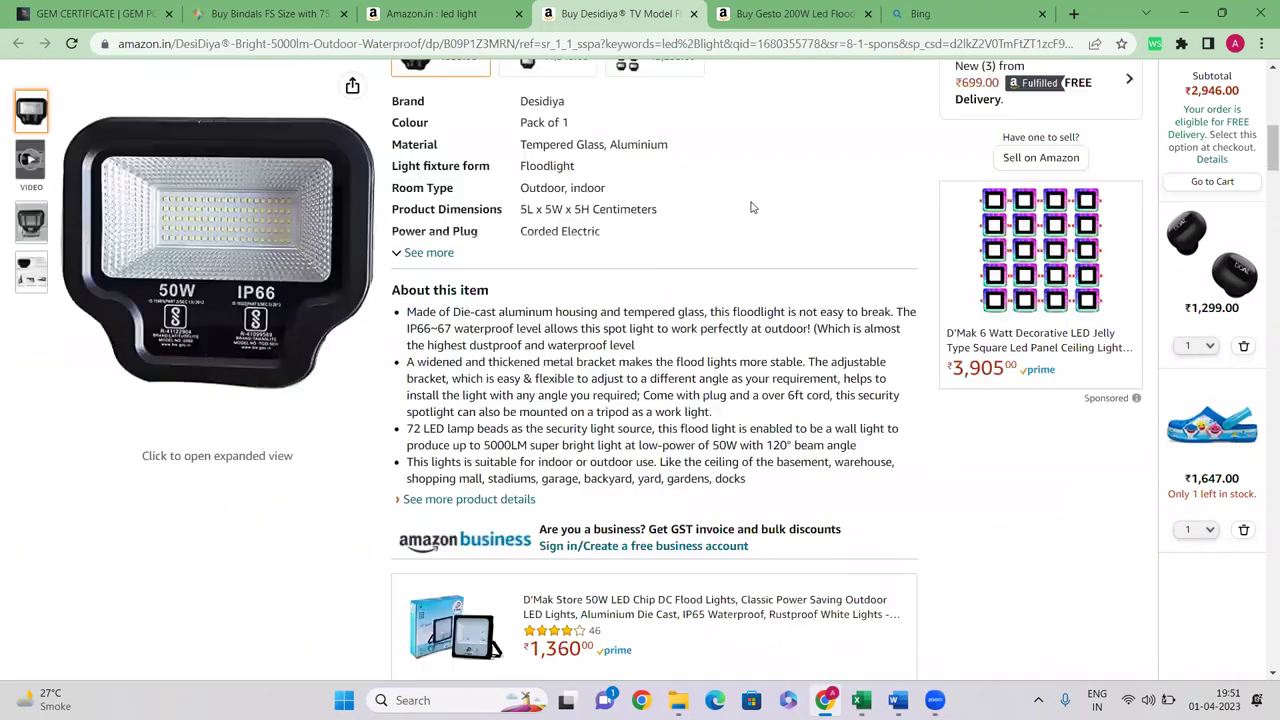
{"action": "left_click", "coordinate": [265, 13]}
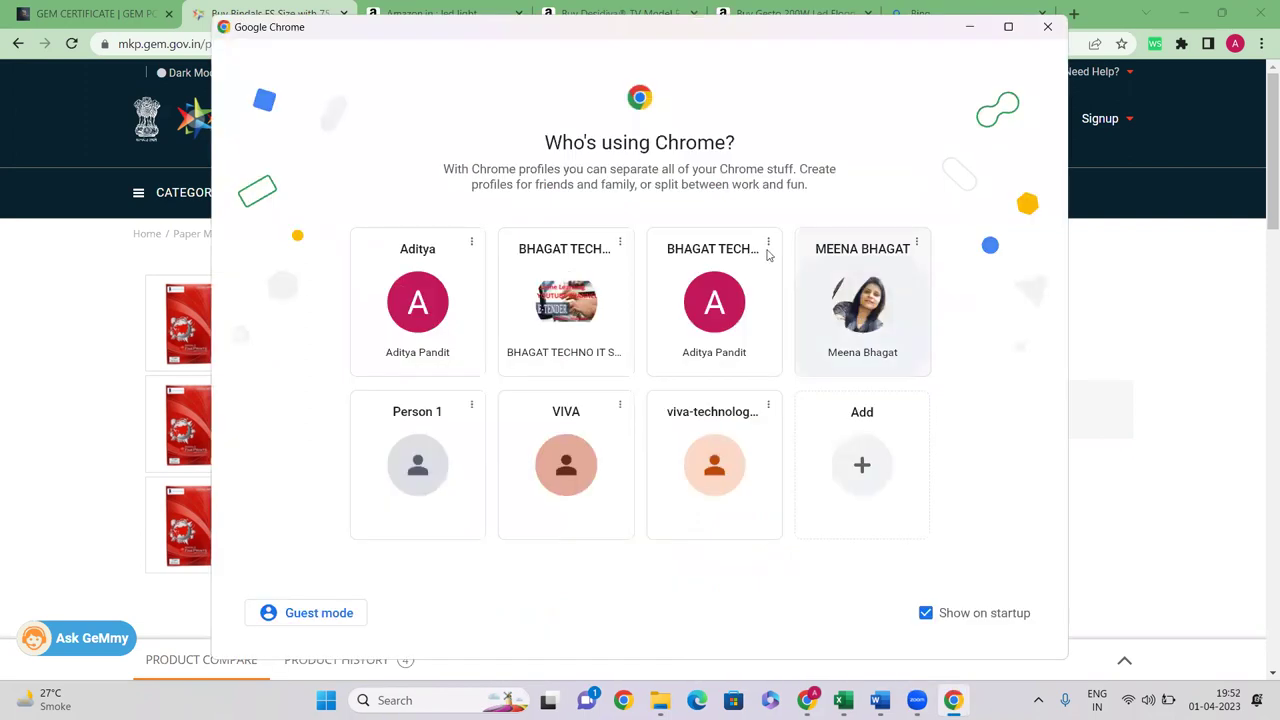
Open the Government e Marketplace site in another profile's window and reach its login page
{"action": "left_click", "coordinate": [860, 325]}
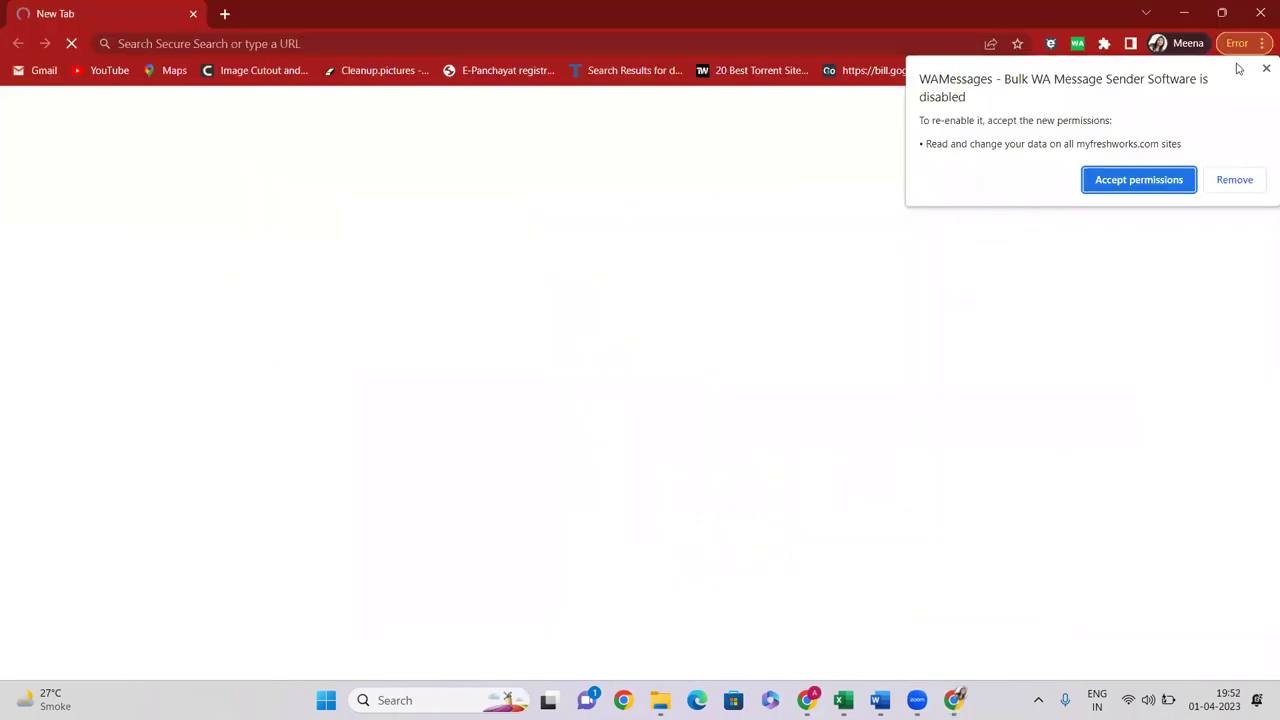
{"action": "left_click", "coordinate": [503, 322]}
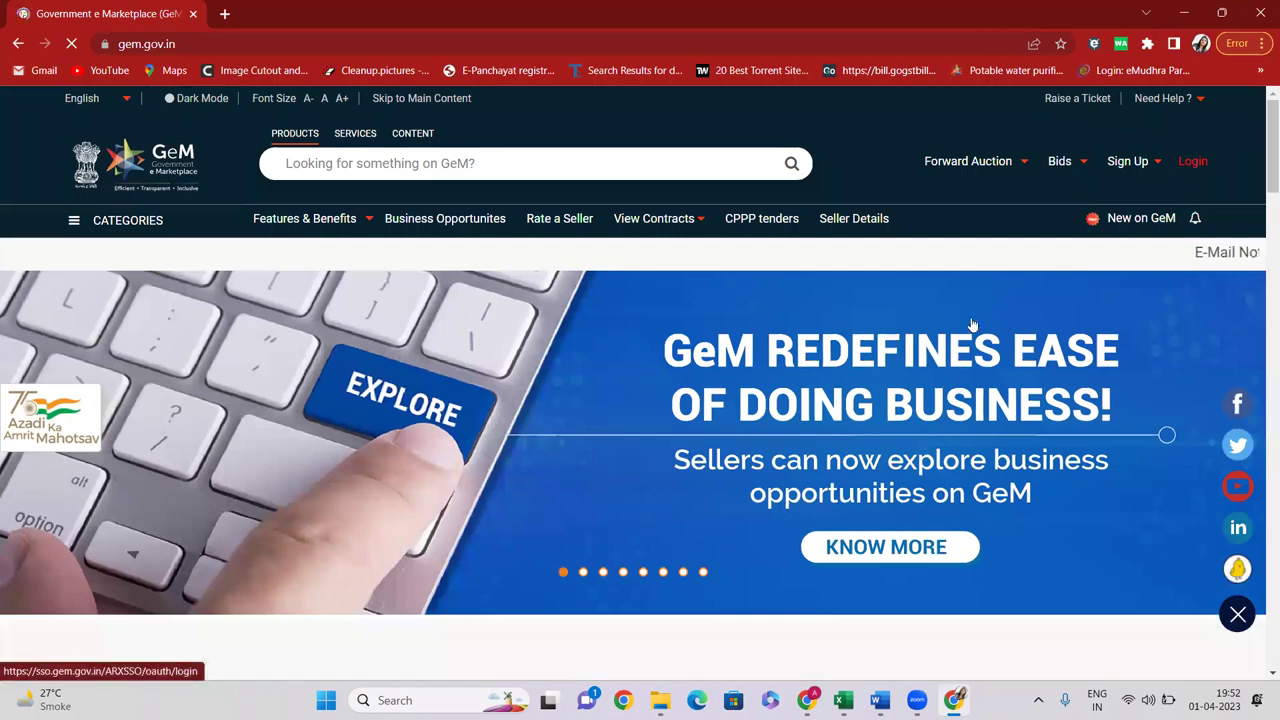
{"action": "left_click", "coordinate": [1194, 160]}
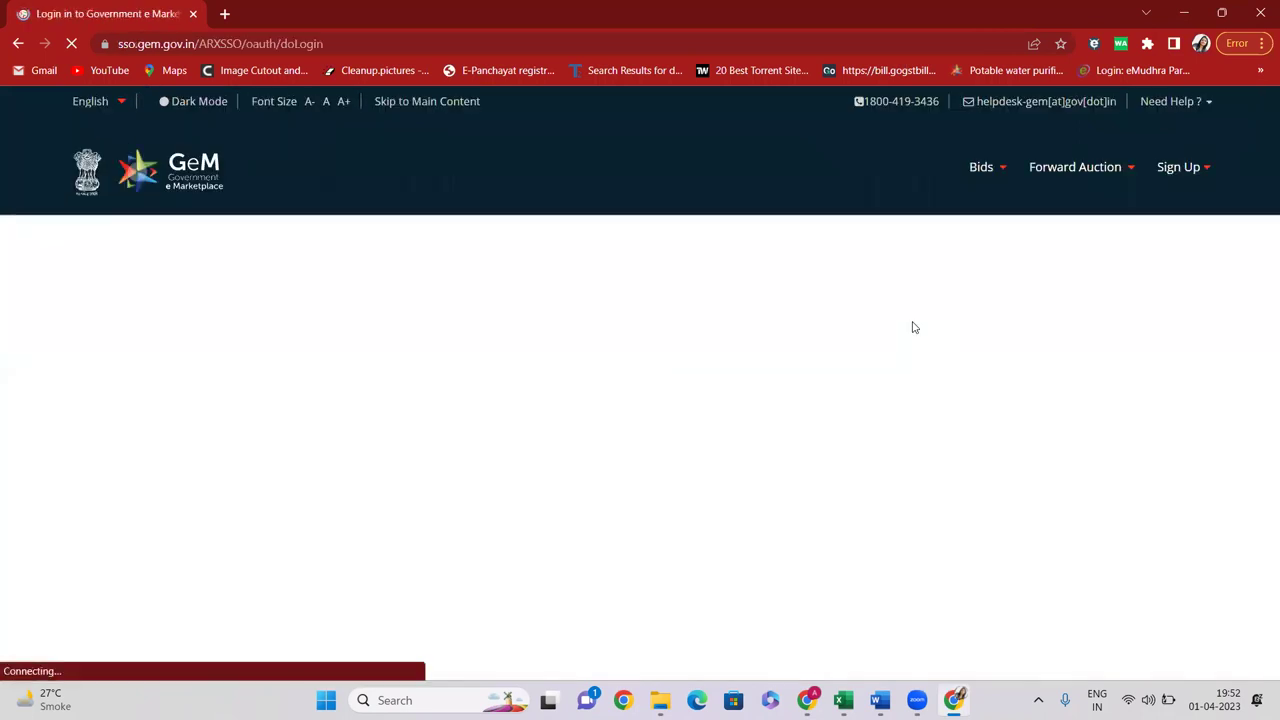
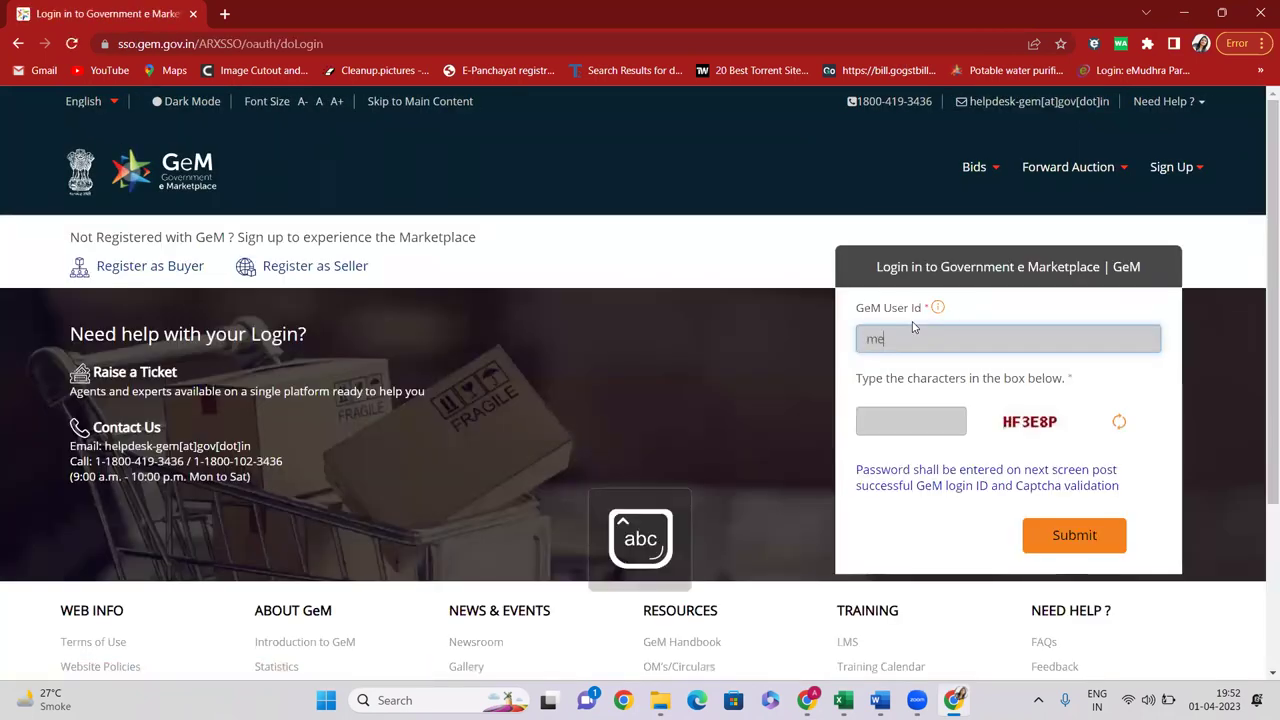
Sign in with the buyer's user ID, the captcha and the password
{"action": "key", "text": "Tab"}
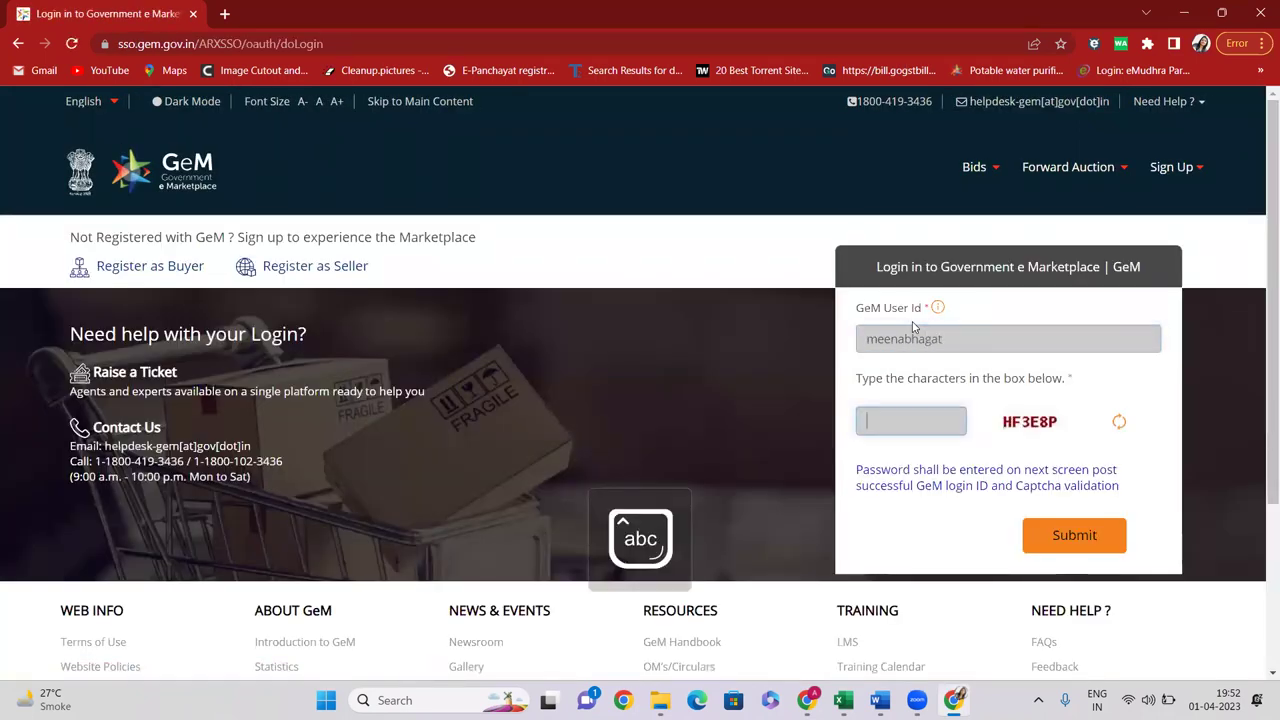
{"action": "key", "text": "Caps_Lock"}
{"action": "type", "text": "H"}
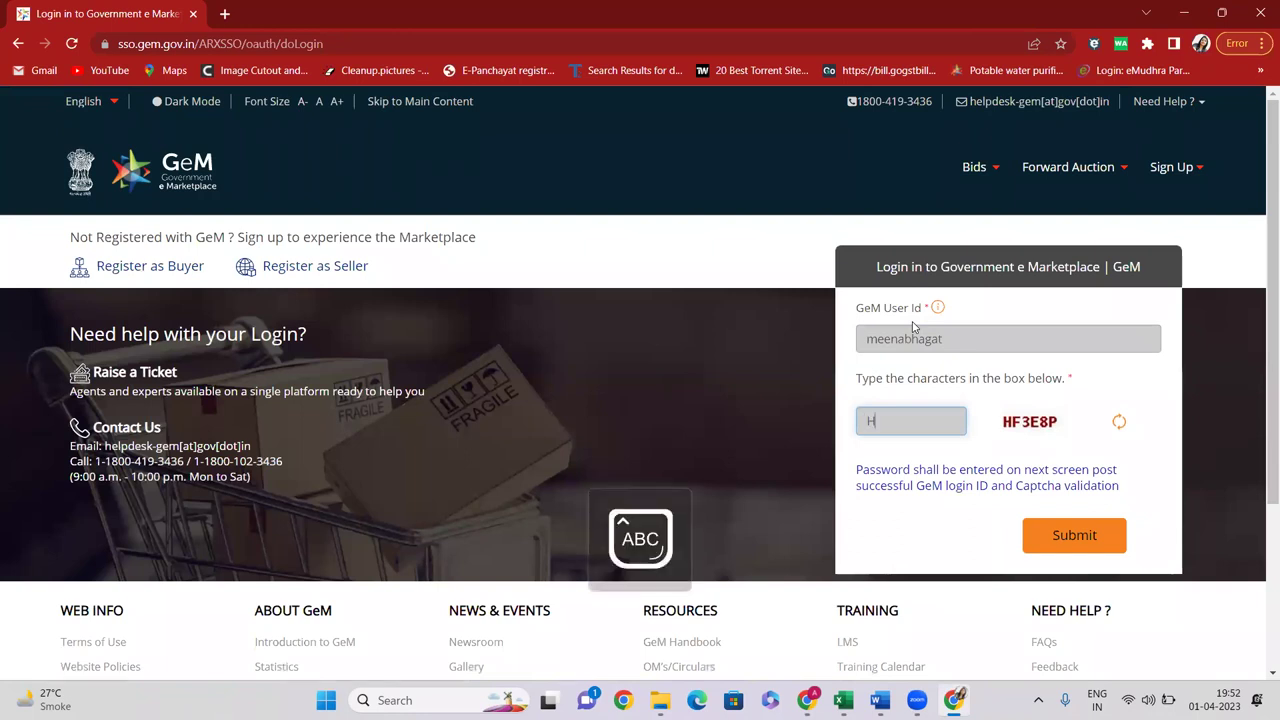
{"action": "type", "text": "F3E8P"}
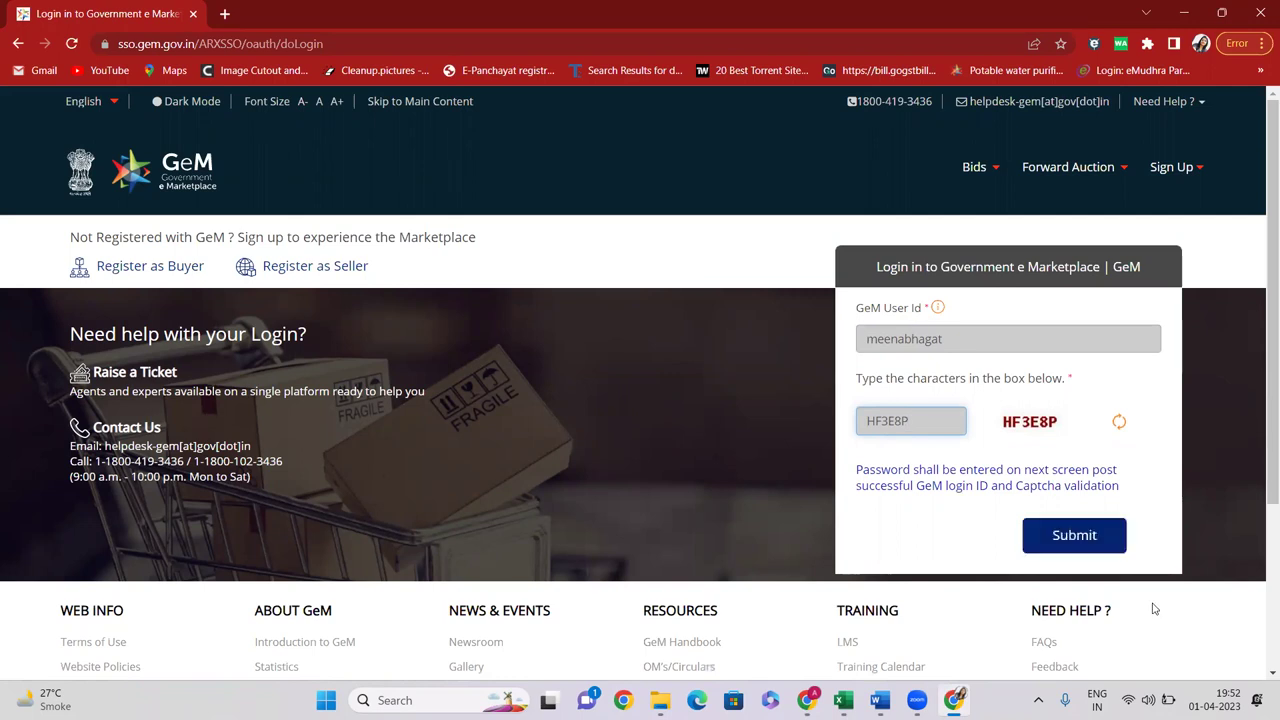
{"action": "left_click", "coordinate": [1071, 534]}
{"action": "left_click", "coordinate": [905, 514]}
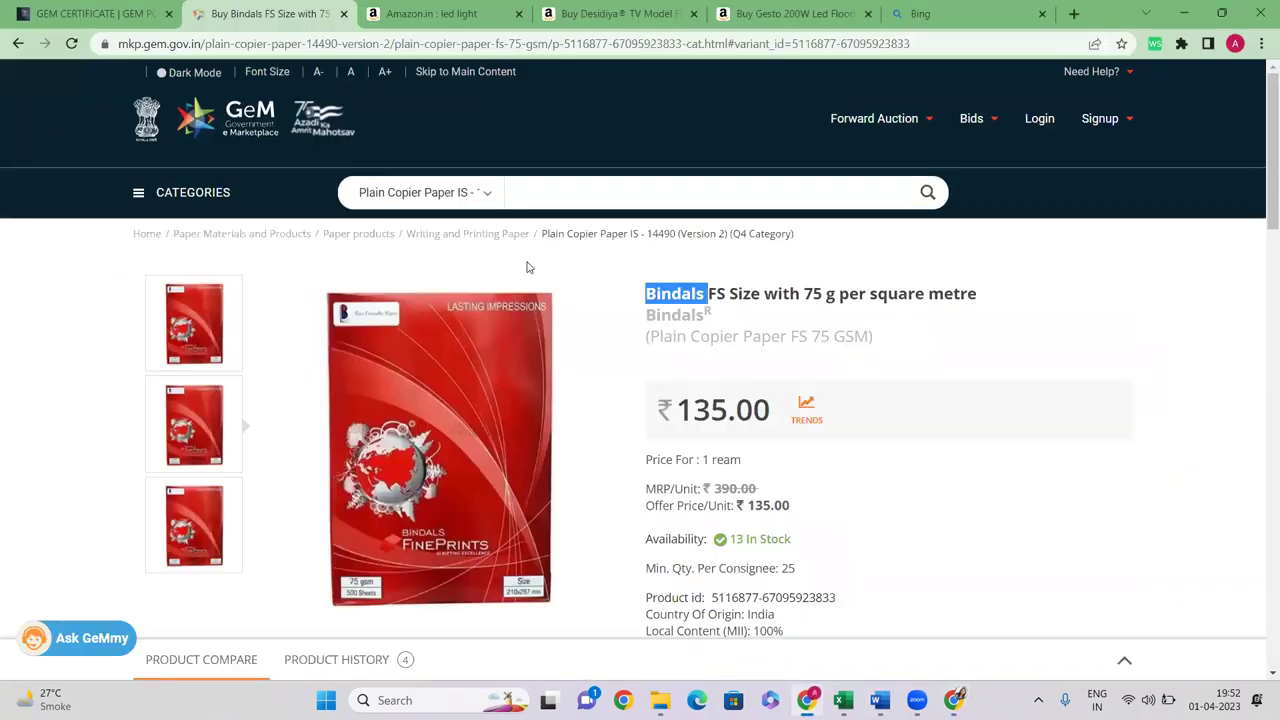
Copy the breadcrumb category 'Plain Copier Paper IS - 14490 (Version 2)' and search the marketplace for it
{"action": "left_click", "coordinate": [647, 295]}
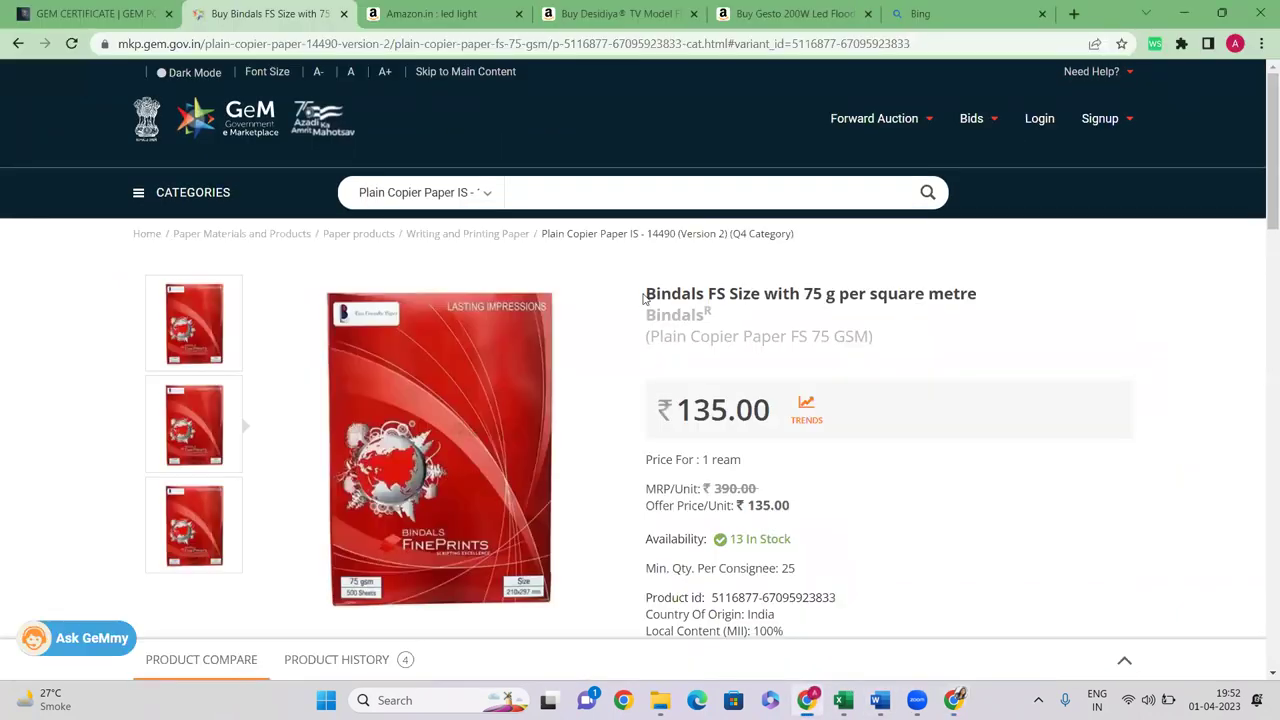
{"action": "left_click_drag", "start_coordinate": [796, 240], "coordinate": [543, 235]}
{"action": "key", "text": "ctrl+c"}
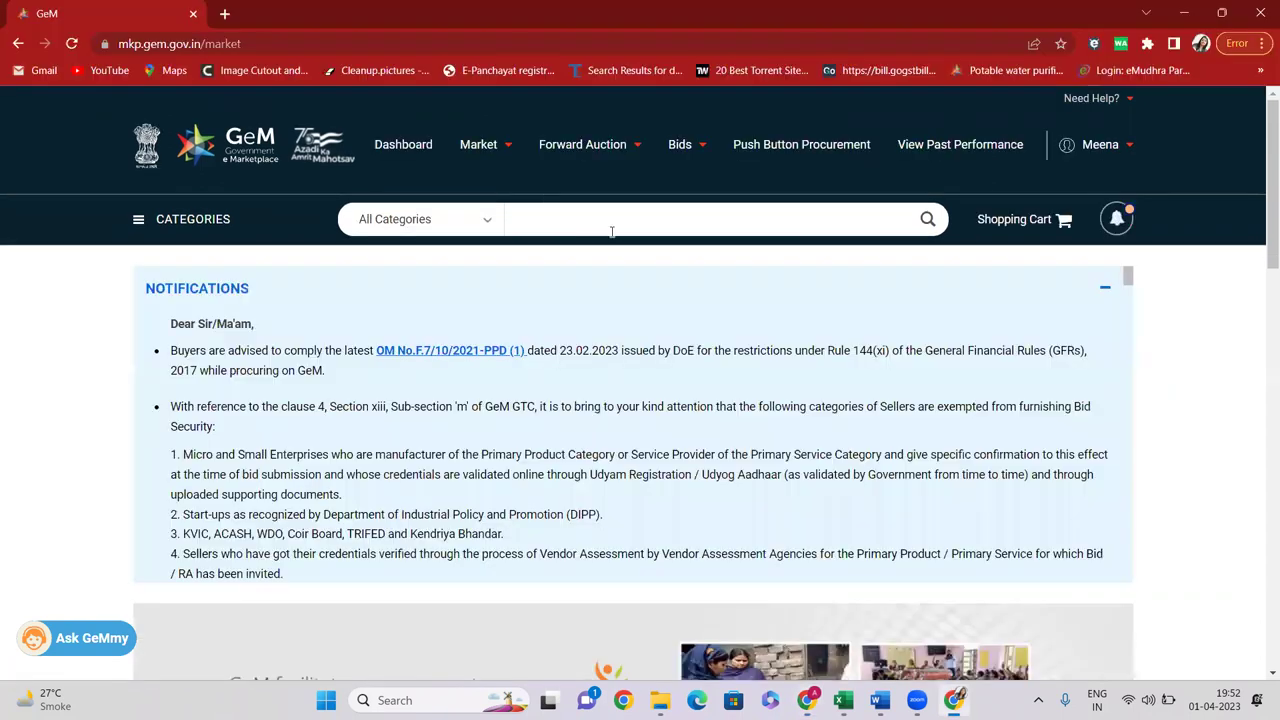
{"action": "left_click", "coordinate": [557, 220]}
{"action": "key", "text": "ctrl+v"}
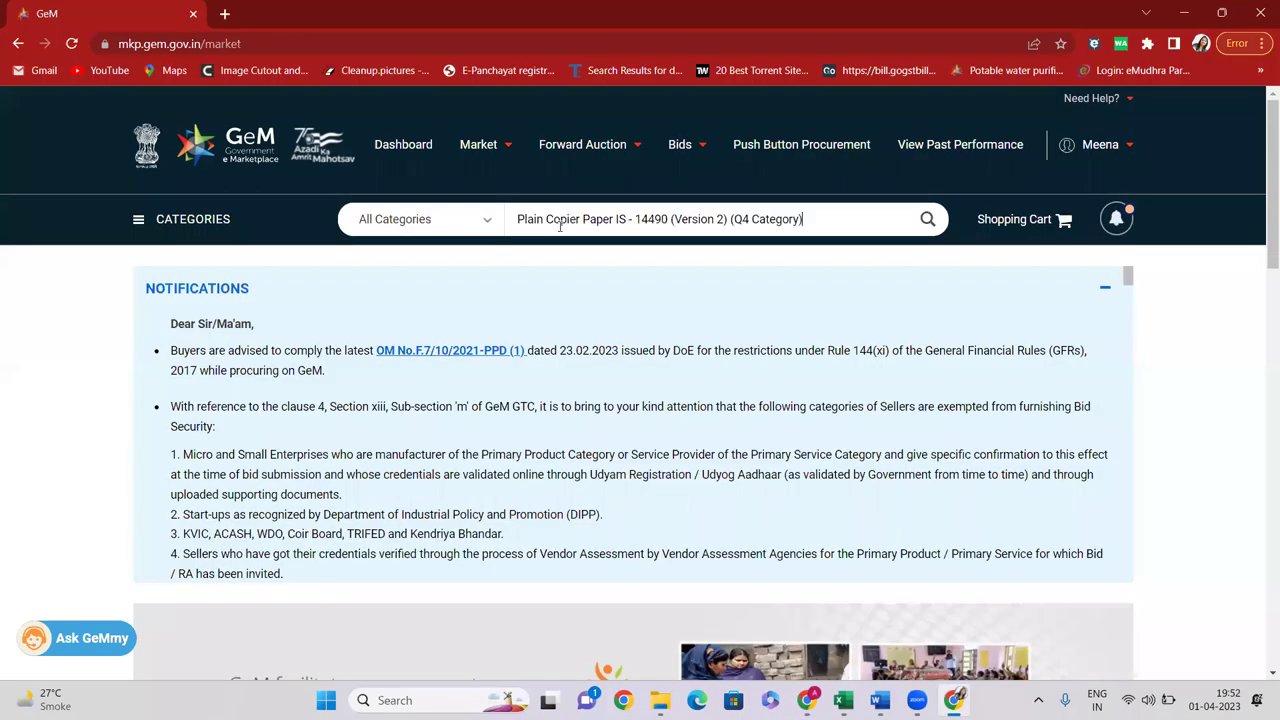
{"action": "left_click", "coordinate": [703, 250]}
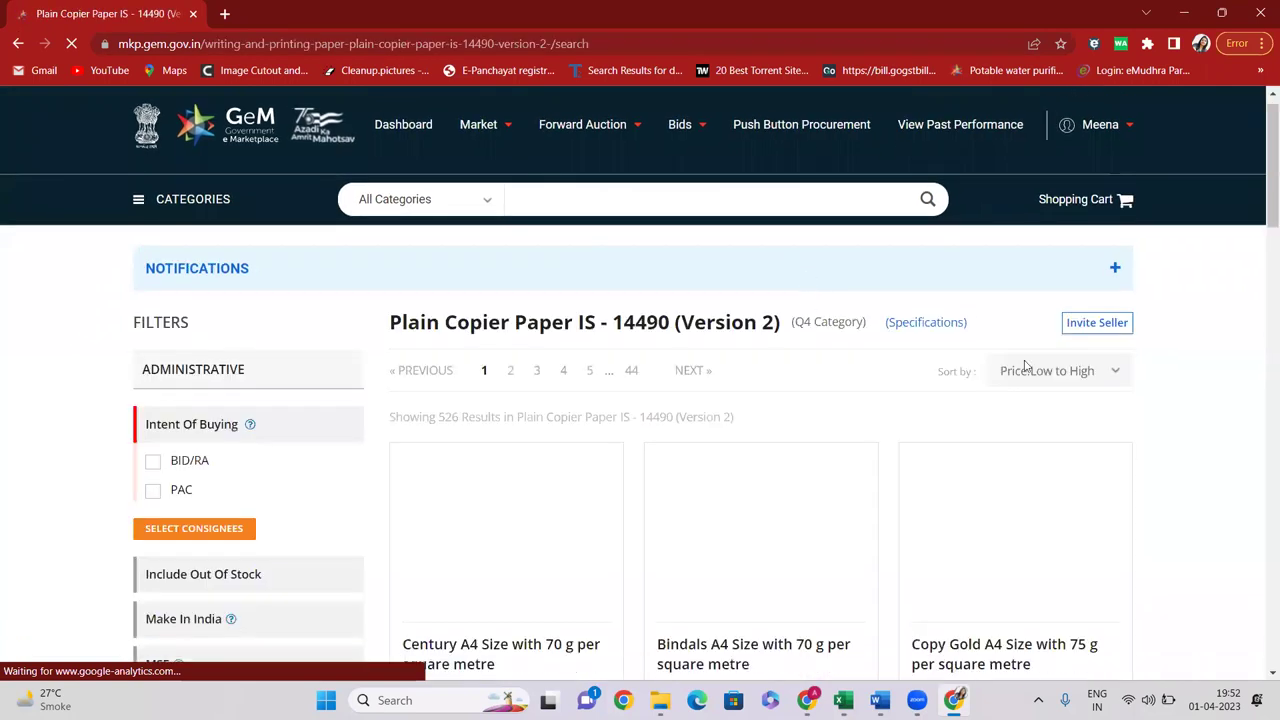
Dismiss the bid guidance popup and sort the copier paper results by Price: High to Low
{"action": "left_click", "coordinate": [1025, 310]}
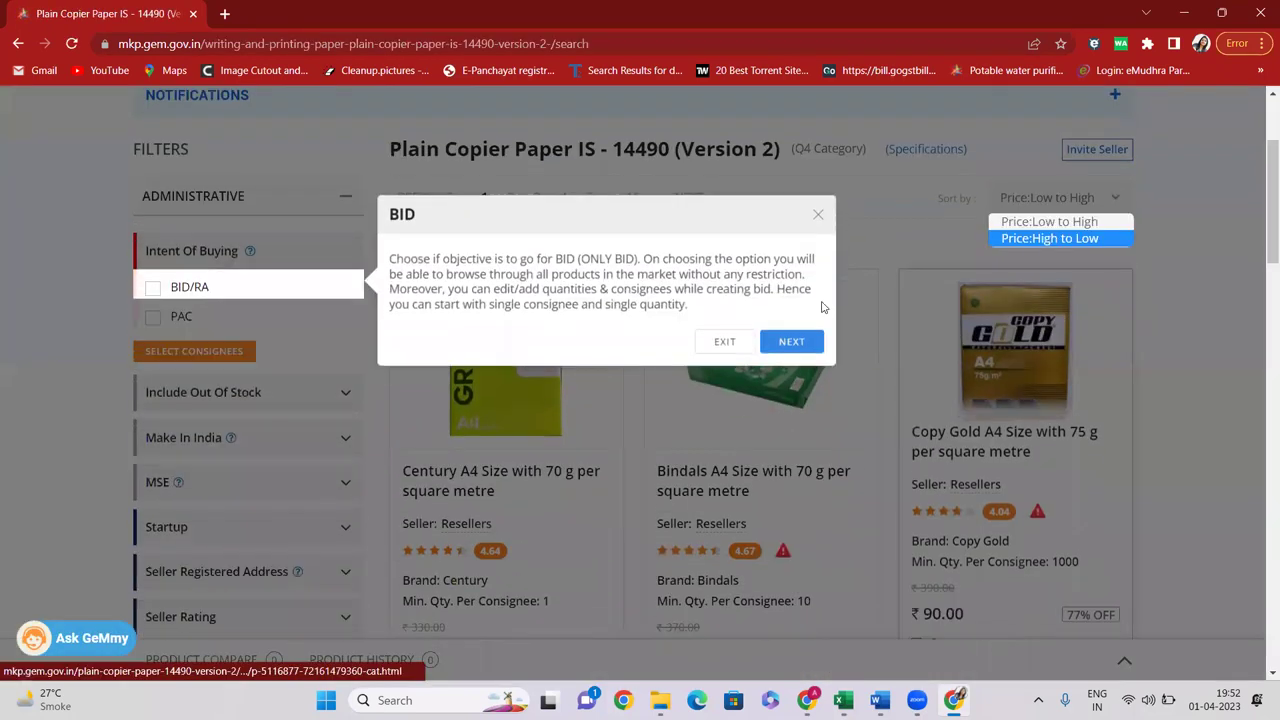
{"action": "left_click", "coordinate": [722, 342]}
{"action": "left_click", "coordinate": [1058, 204]}
{"action": "left_click", "coordinate": [1052, 240]}
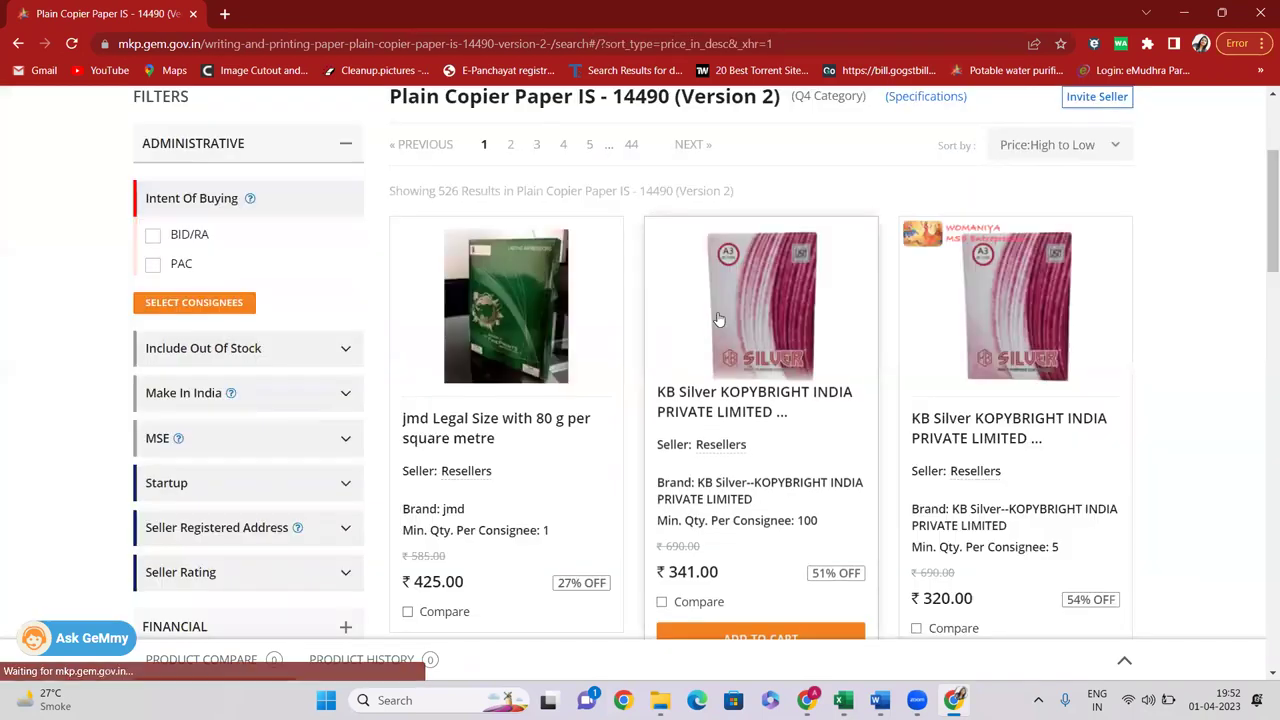
Scroll the sorted results and highlight the jmd paper price of 425.00
{"action": "scroll", "coordinate": [453, 386], "scroll_direction": "down", "scroll_amount": 2}
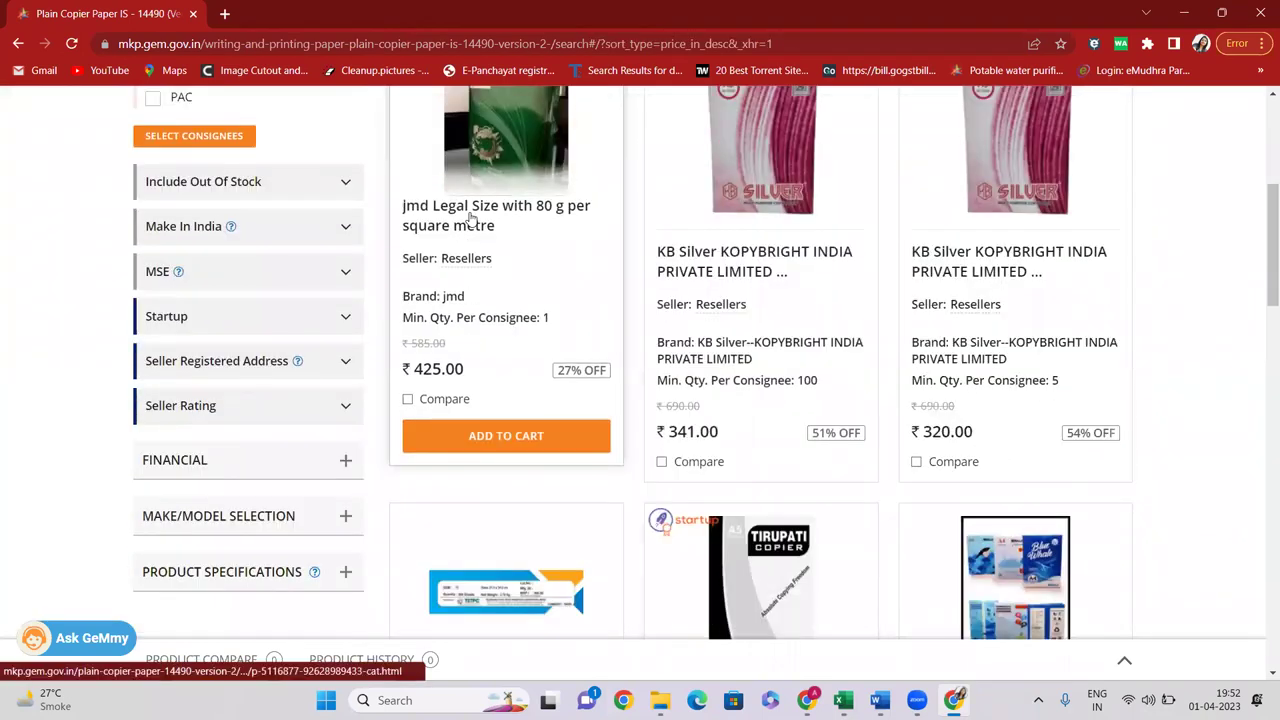
{"action": "scroll", "coordinate": [466, 250], "scroll_direction": "up", "scroll_amount": 1}
{"action": "scroll", "coordinate": [466, 310], "scroll_direction": "up", "scroll_amount": 1}
{"action": "scroll", "coordinate": [472, 335], "scroll_direction": "down", "scroll_amount": 1}
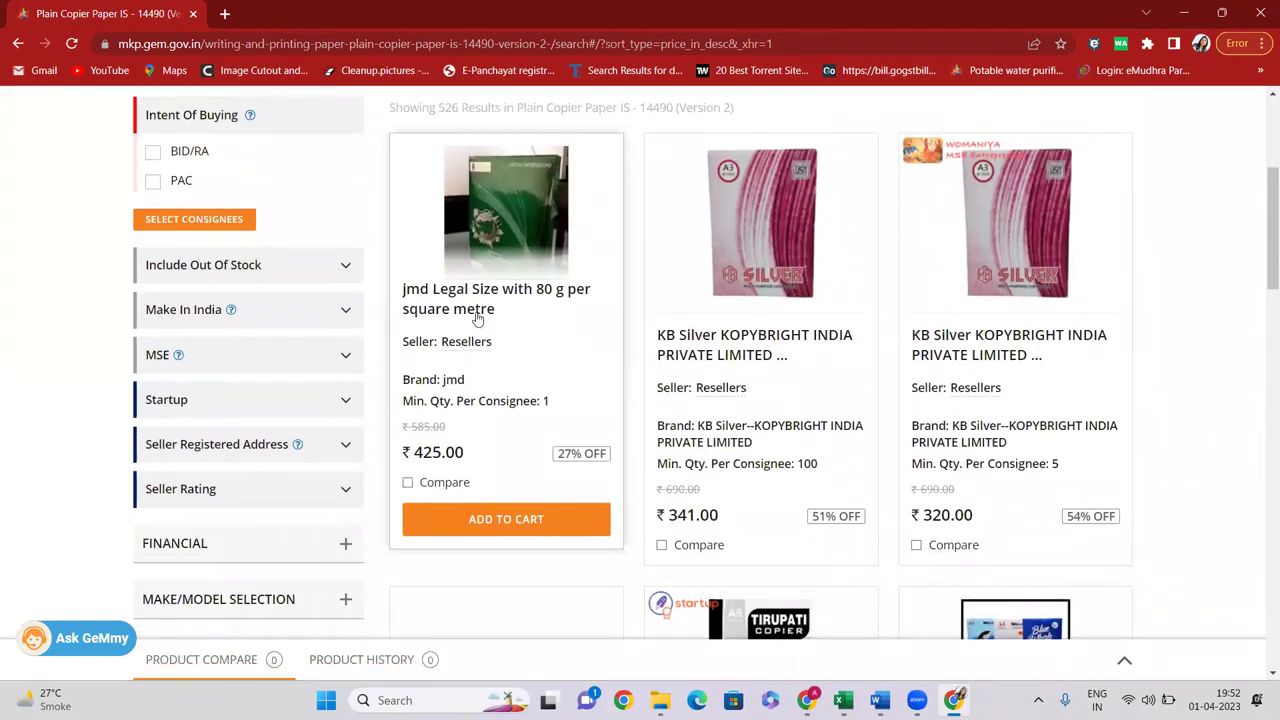
{"action": "scroll", "coordinate": [475, 322], "scroll_direction": "down", "scroll_amount": 1}
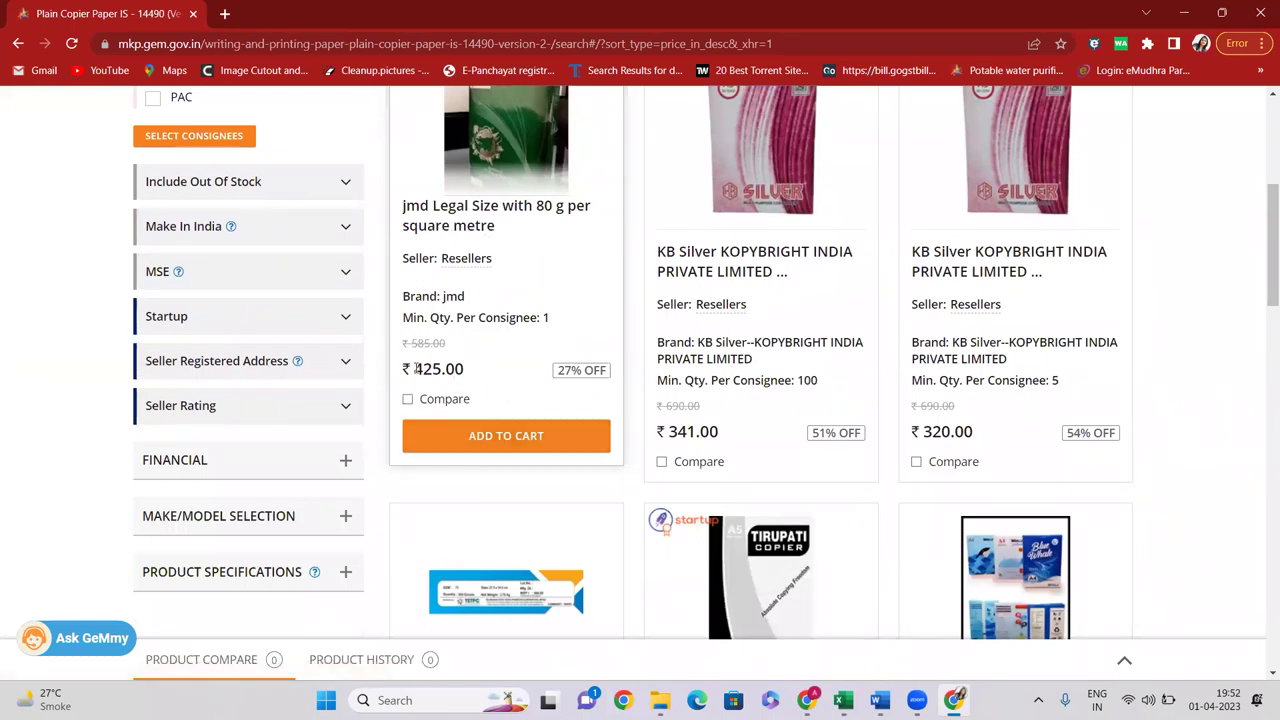
{"action": "left_click_drag", "start_coordinate": [416, 369], "coordinate": [472, 373]}
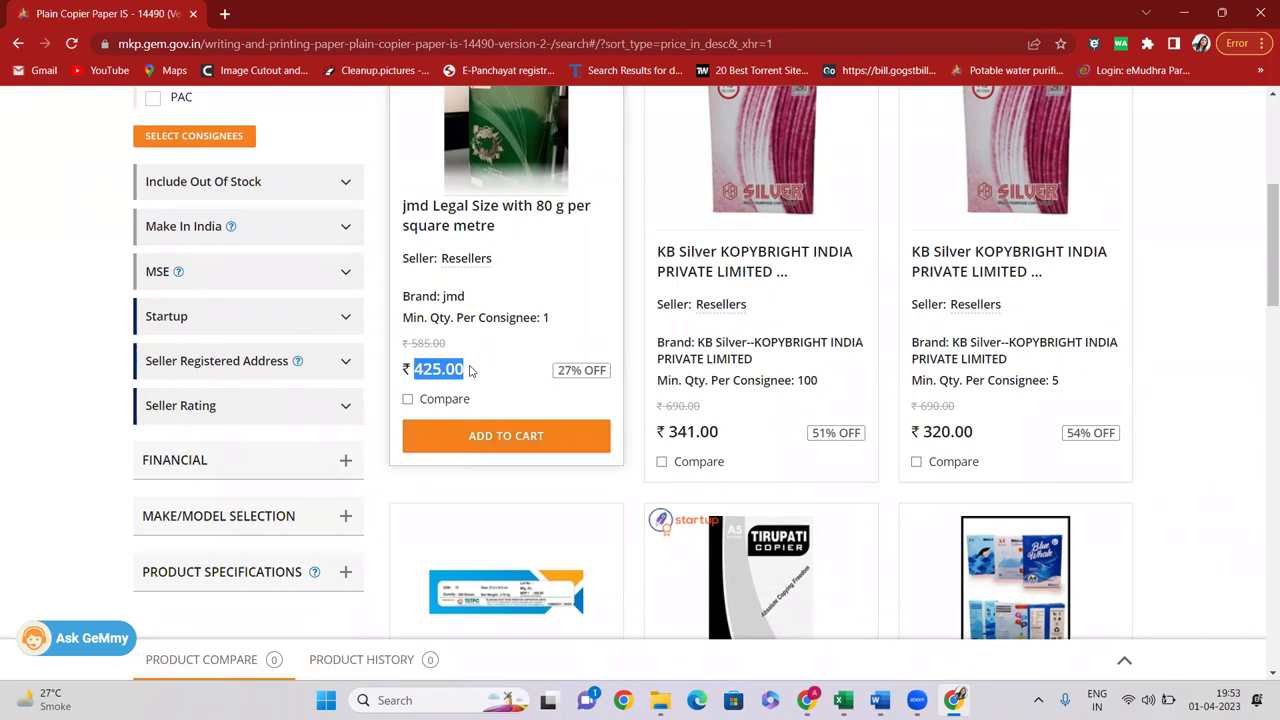
{"action": "scroll", "coordinate": [472, 371], "scroll_direction": "up", "scroll_amount": 3}
{"action": "scroll", "coordinate": [480, 349], "scroll_direction": "down", "scroll_amount": 2}
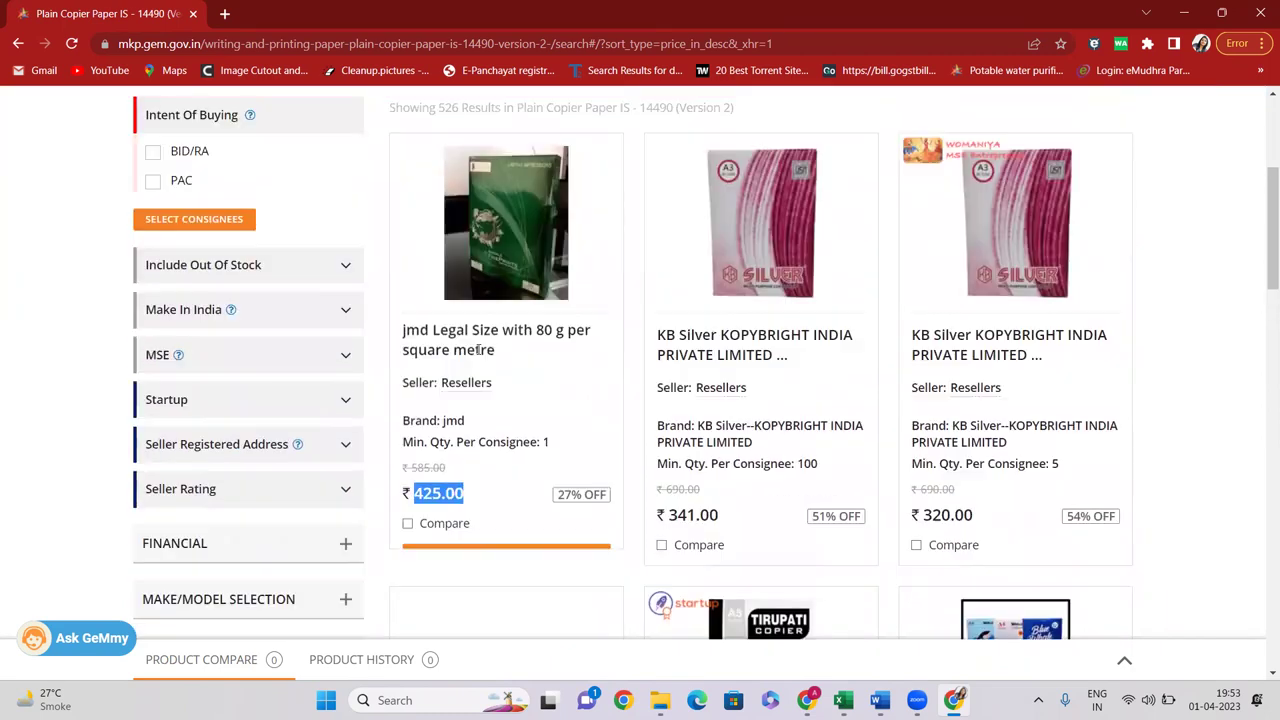
{"action": "left_click", "coordinate": [418, 452]}
{"action": "left_click_drag", "start_coordinate": [418, 452], "coordinate": [457, 452]}
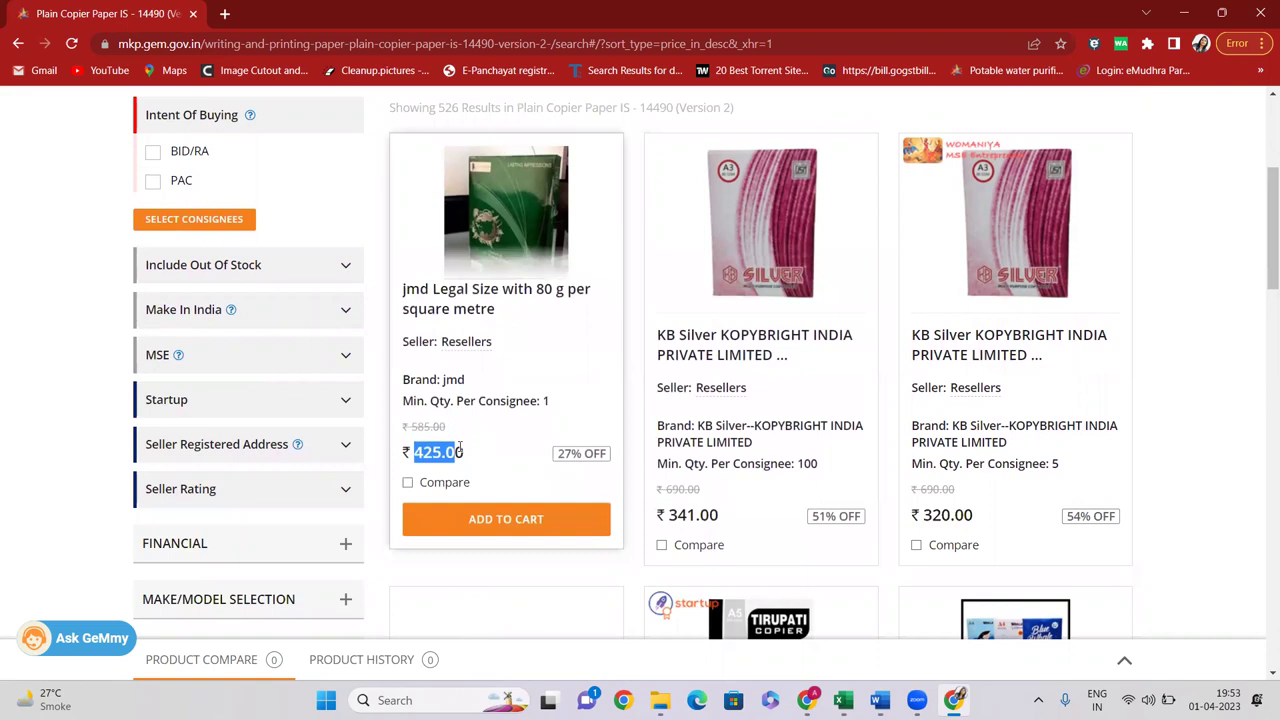
{"action": "scroll", "coordinate": [329, 351], "scroll_direction": "up", "scroll_amount": 3}
Filter for MAHARASHTRA delivery at quantity 100 and highlight the L1 price of 23,500.00
{"action": "left_click", "coordinate": [199, 470]}
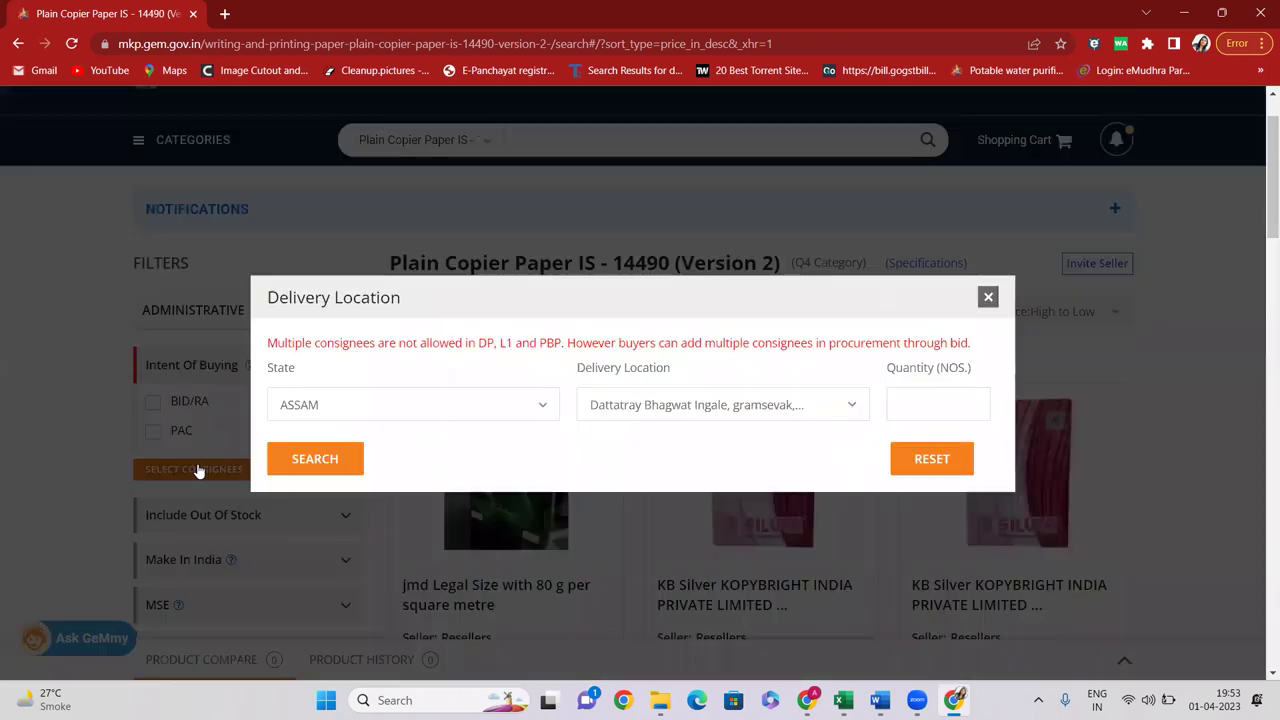
{"action": "left_click", "coordinate": [362, 412]}
{"action": "left_click", "coordinate": [330, 478]}
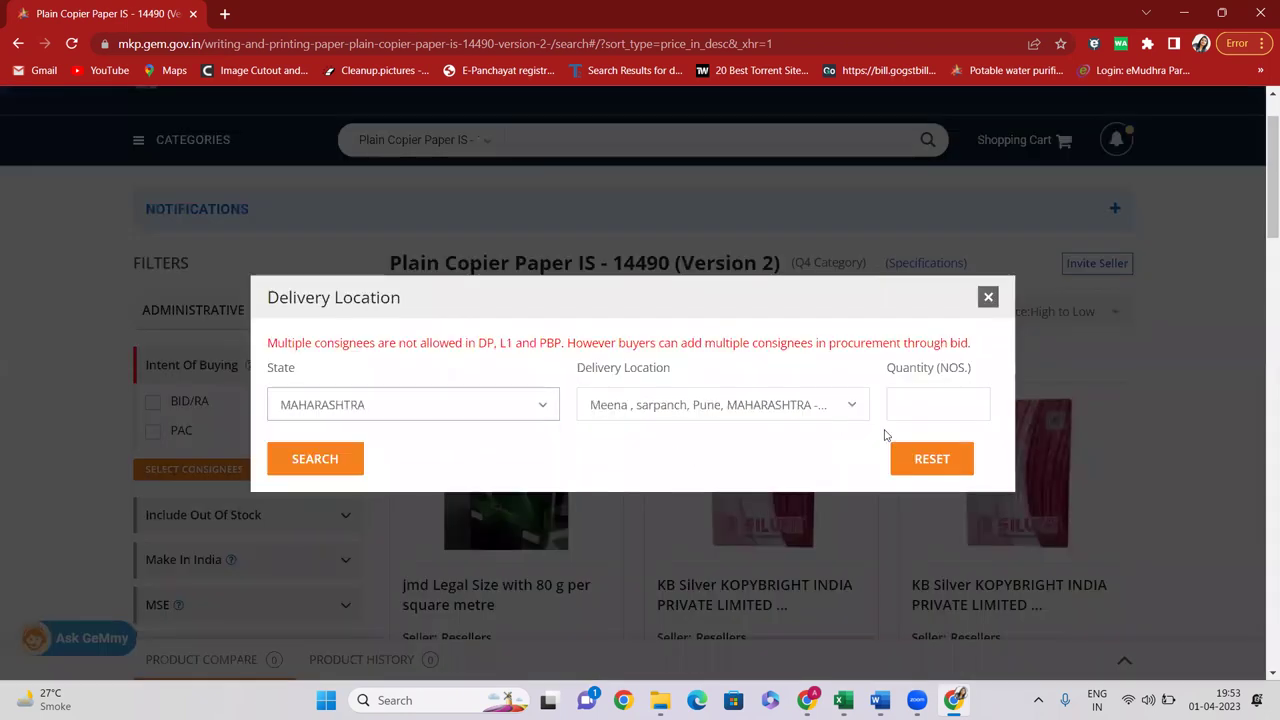
{"action": "left_click", "coordinate": [917, 415]}
{"action": "type", "text": "100"}
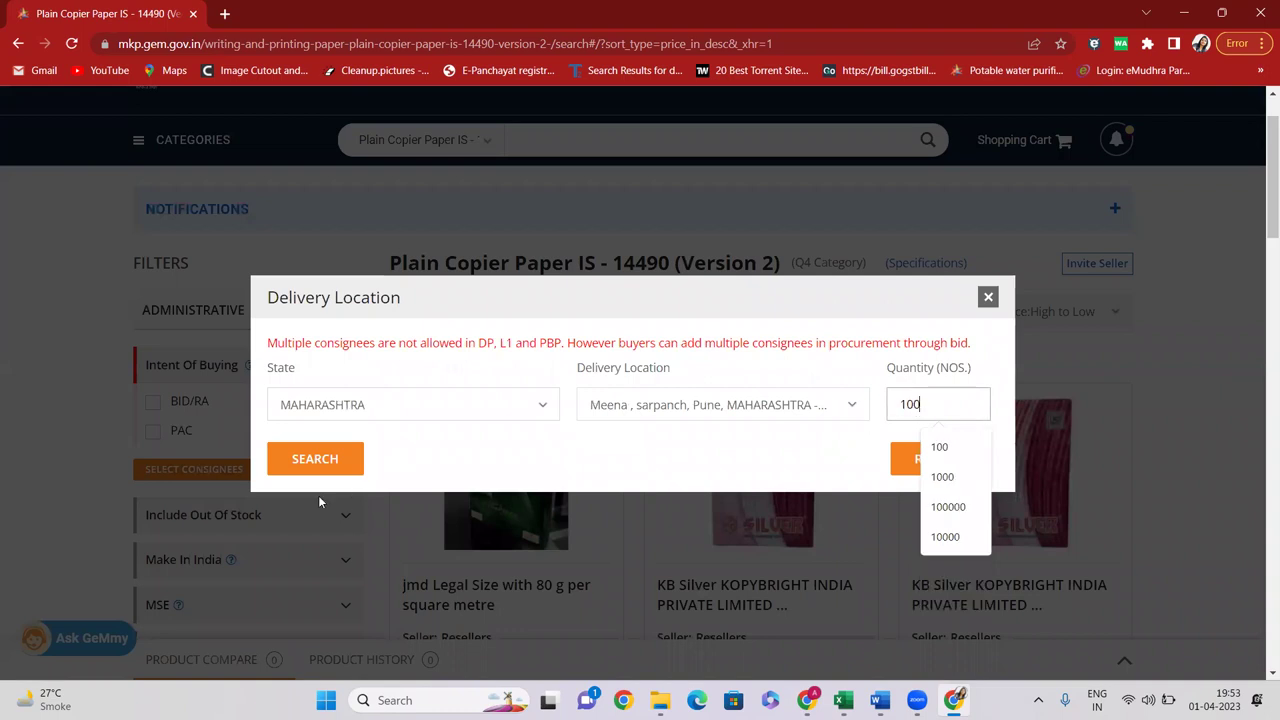
{"action": "left_click", "coordinate": [308, 470]}
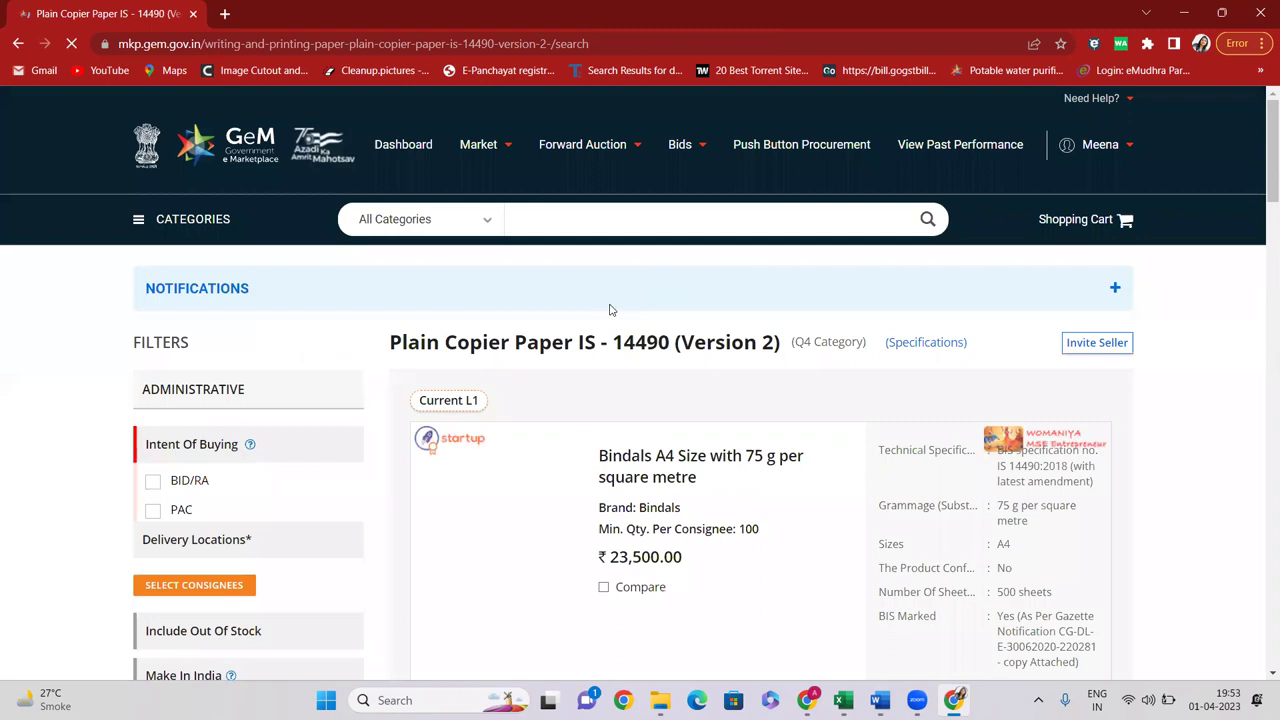
{"action": "scroll", "coordinate": [608, 309], "scroll_direction": "down", "scroll_amount": 3}
{"action": "left_click_drag", "start_coordinate": [614, 306], "coordinate": [695, 309]}
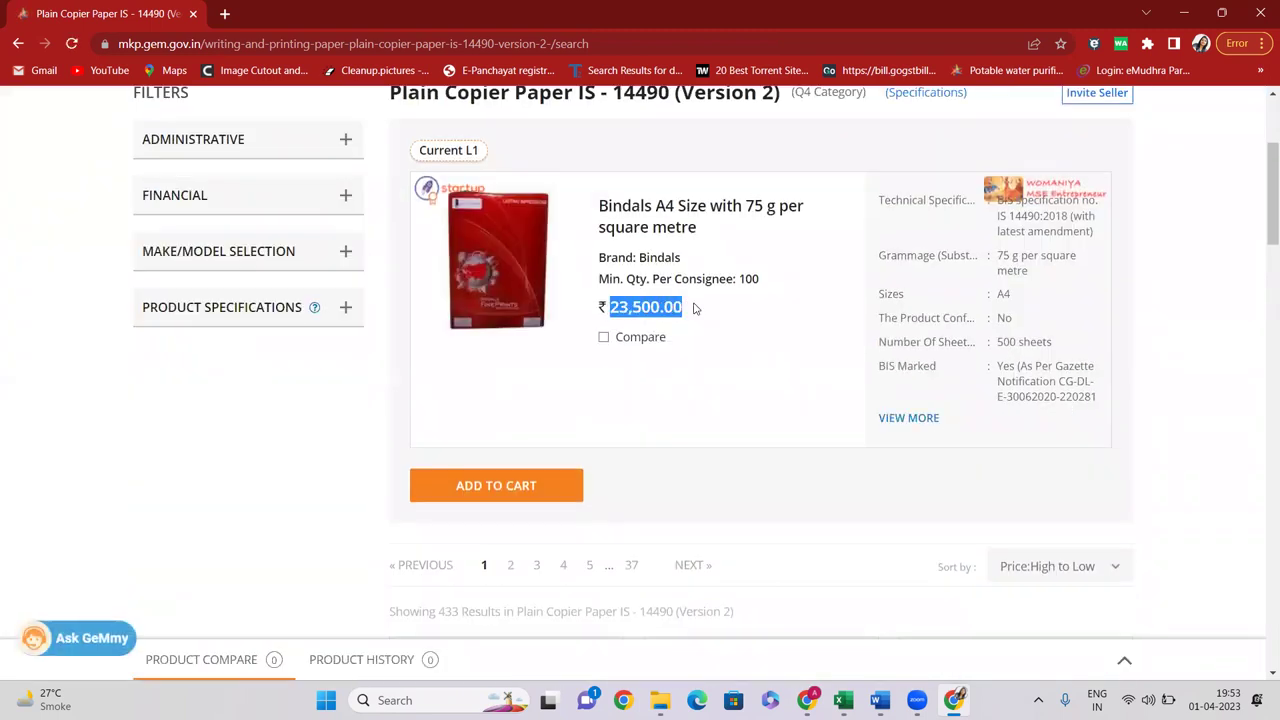
Add the Bindals A4 copier paper to the product comparison
{"action": "scroll", "coordinate": [695, 309], "scroll_direction": "down", "scroll_amount": 1}
{"action": "scroll", "coordinate": [812, 286], "scroll_direction": "up", "scroll_amount": 2}
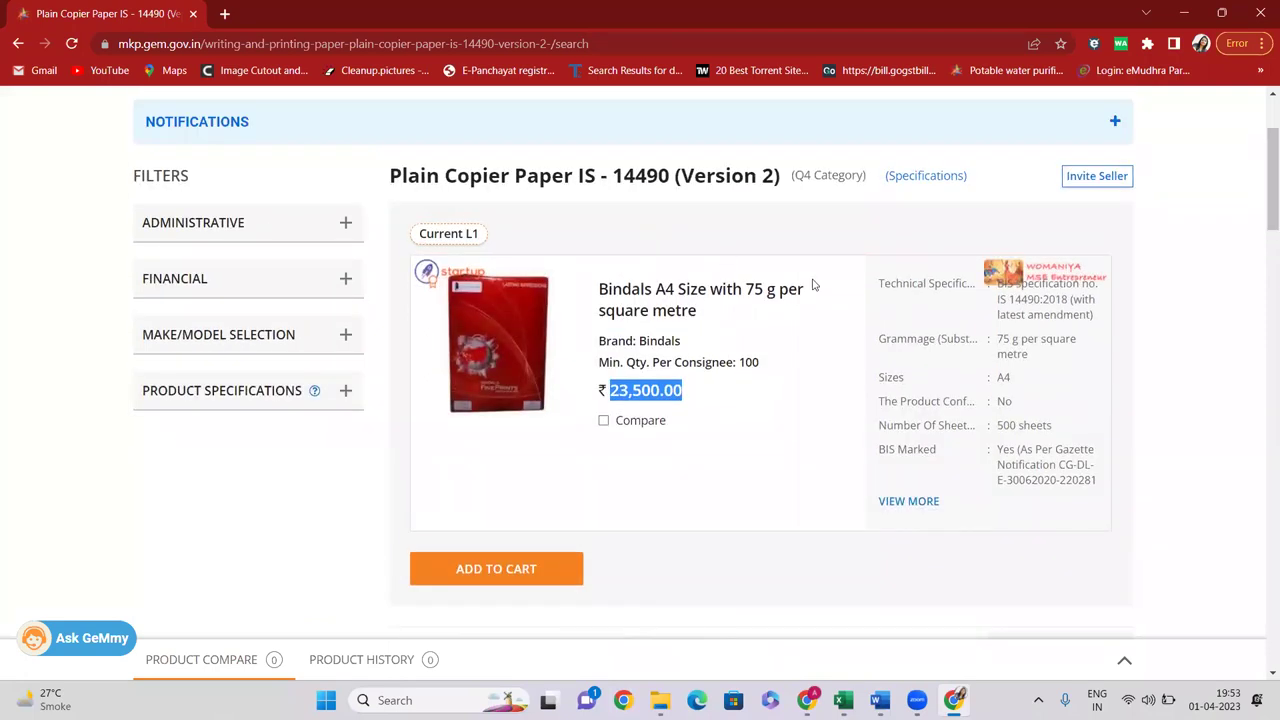
{"action": "scroll", "coordinate": [668, 344], "scroll_direction": "down", "scroll_amount": 1}
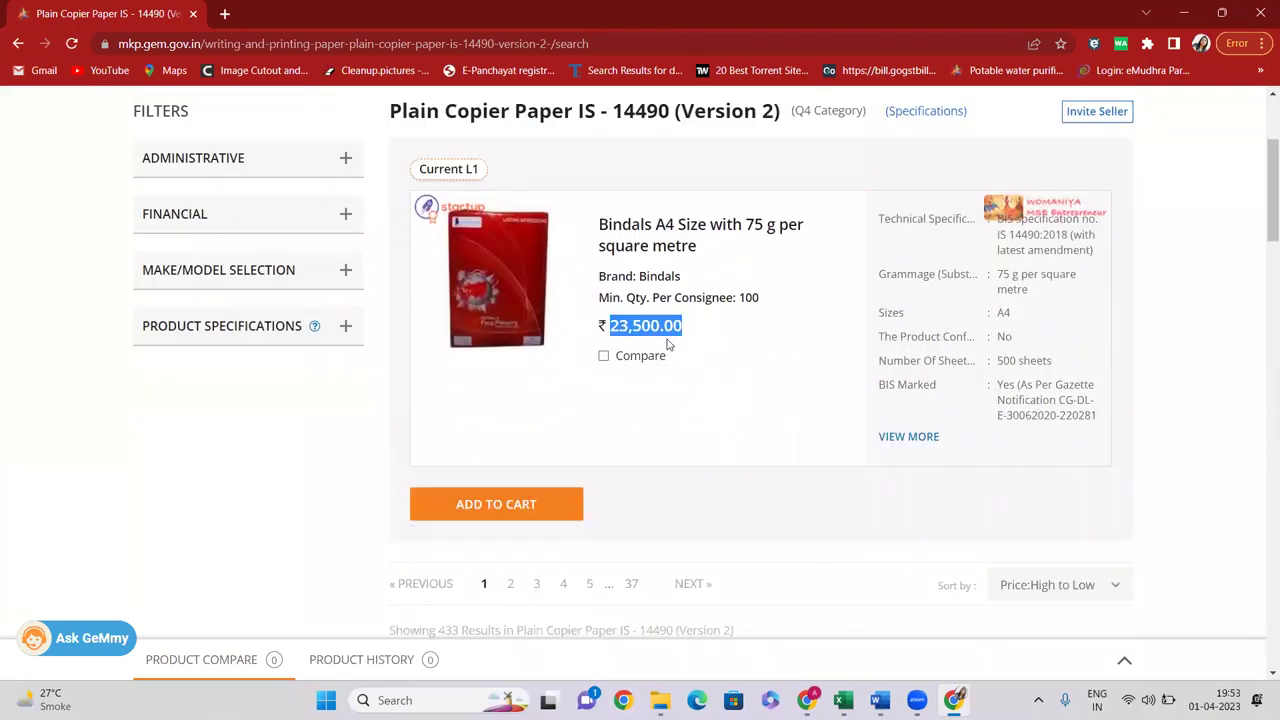
{"action": "scroll", "coordinate": [668, 344], "scroll_direction": "down", "scroll_amount": 1}
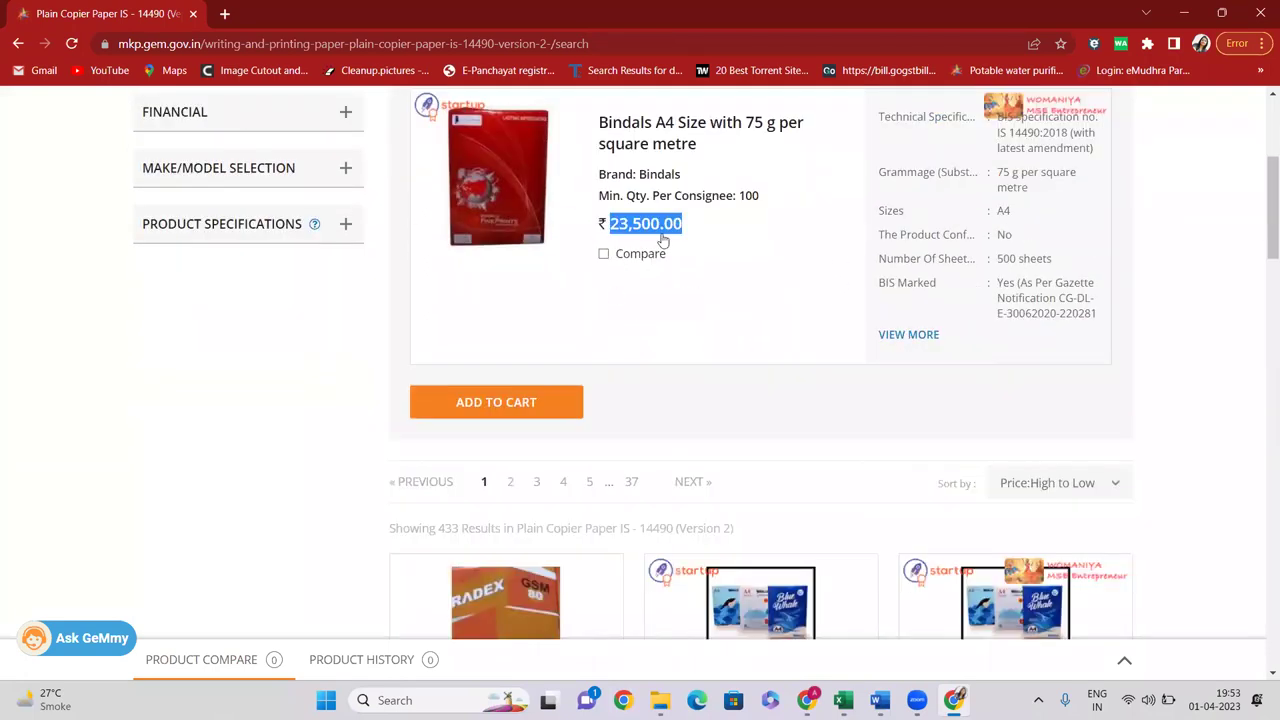
{"action": "left_click", "coordinate": [604, 258]}
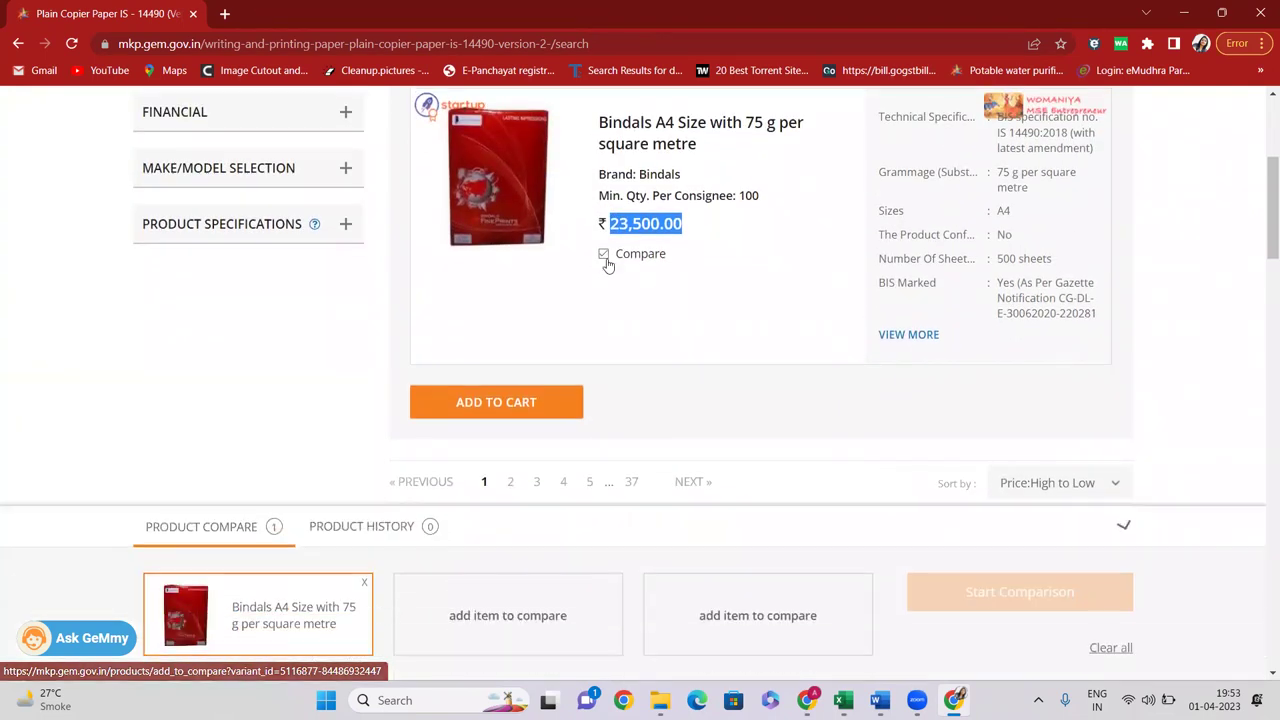
{"action": "scroll", "coordinate": [606, 290], "scroll_direction": "down", "scroll_amount": 3}
{"action": "scroll", "coordinate": [604, 316], "scroll_direction": "down", "scroll_amount": 2}
{"action": "scroll", "coordinate": [650, 280], "scroll_direction": "up", "scroll_amount": 7}
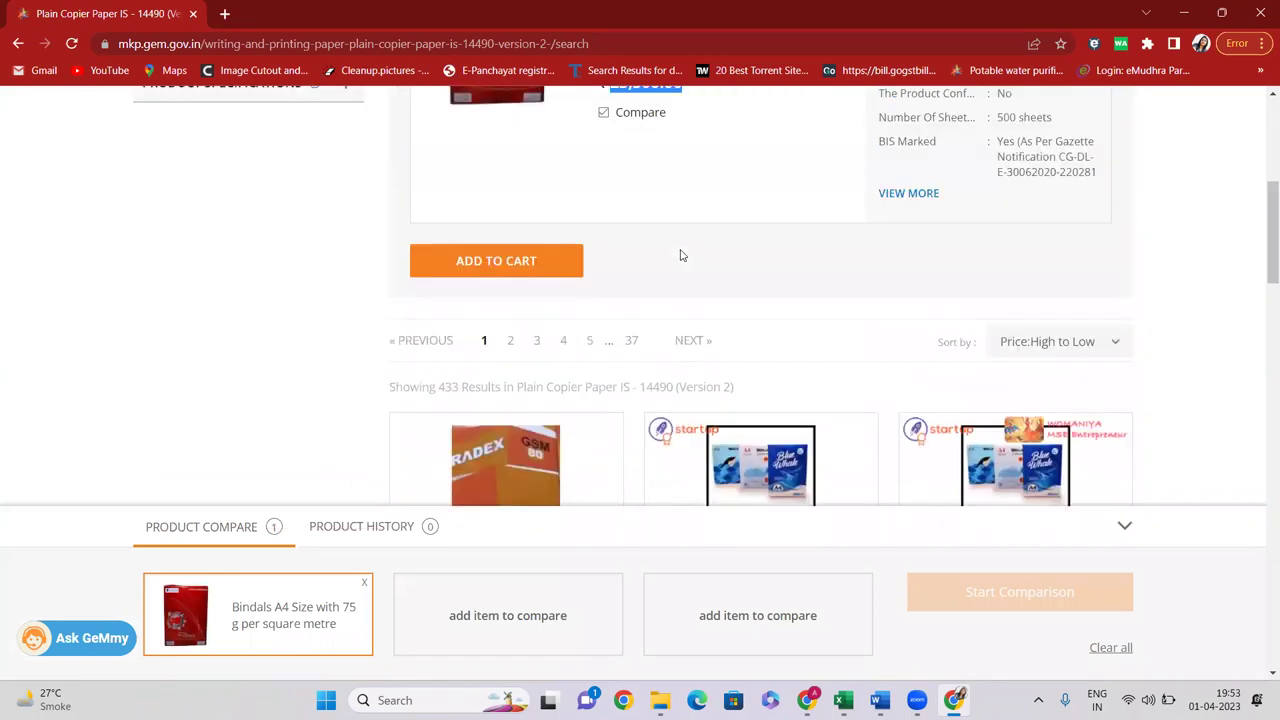
{"action": "double_click", "coordinate": [660, 258]}
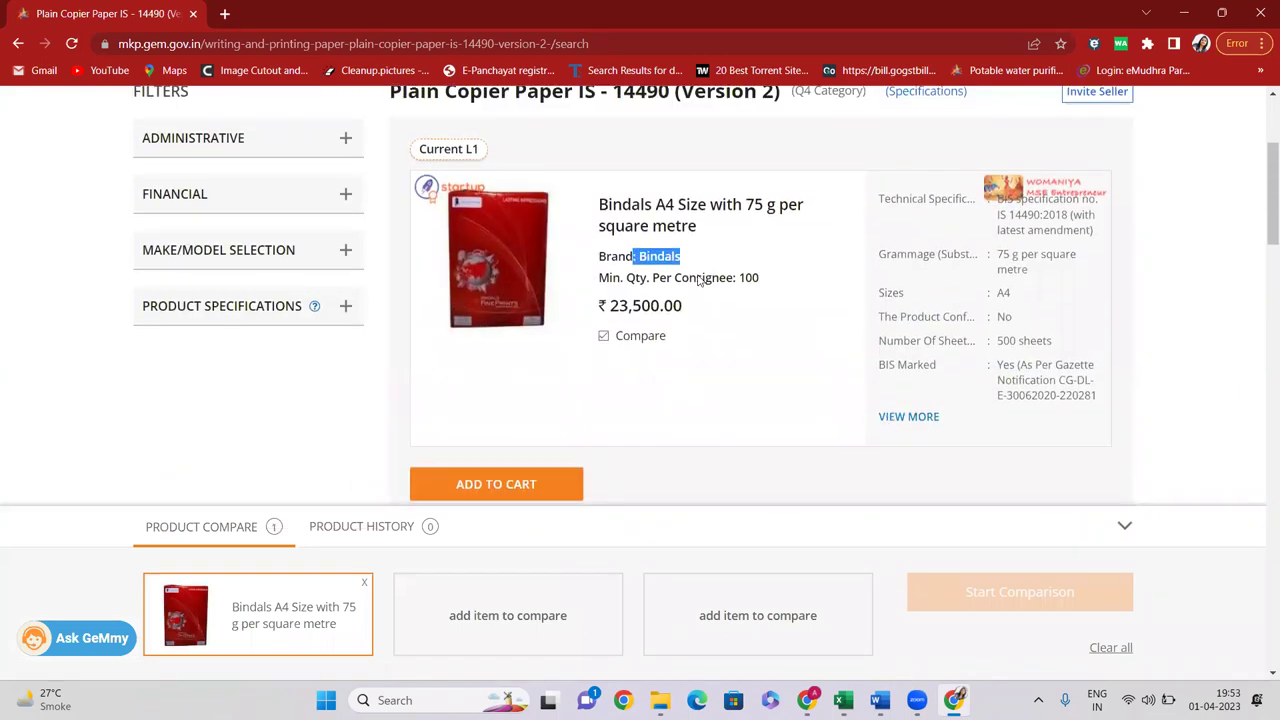
Add the jmd Legal 80 g paper and dismiss the same-seller warning on the second jmd listing
{"action": "scroll", "coordinate": [690, 262], "scroll_direction": "down", "scroll_amount": 3}
{"action": "scroll", "coordinate": [740, 320], "scroll_direction": "down", "scroll_amount": 2}
{"action": "scroll", "coordinate": [760, 350], "scroll_direction": "down", "scroll_amount": 4}
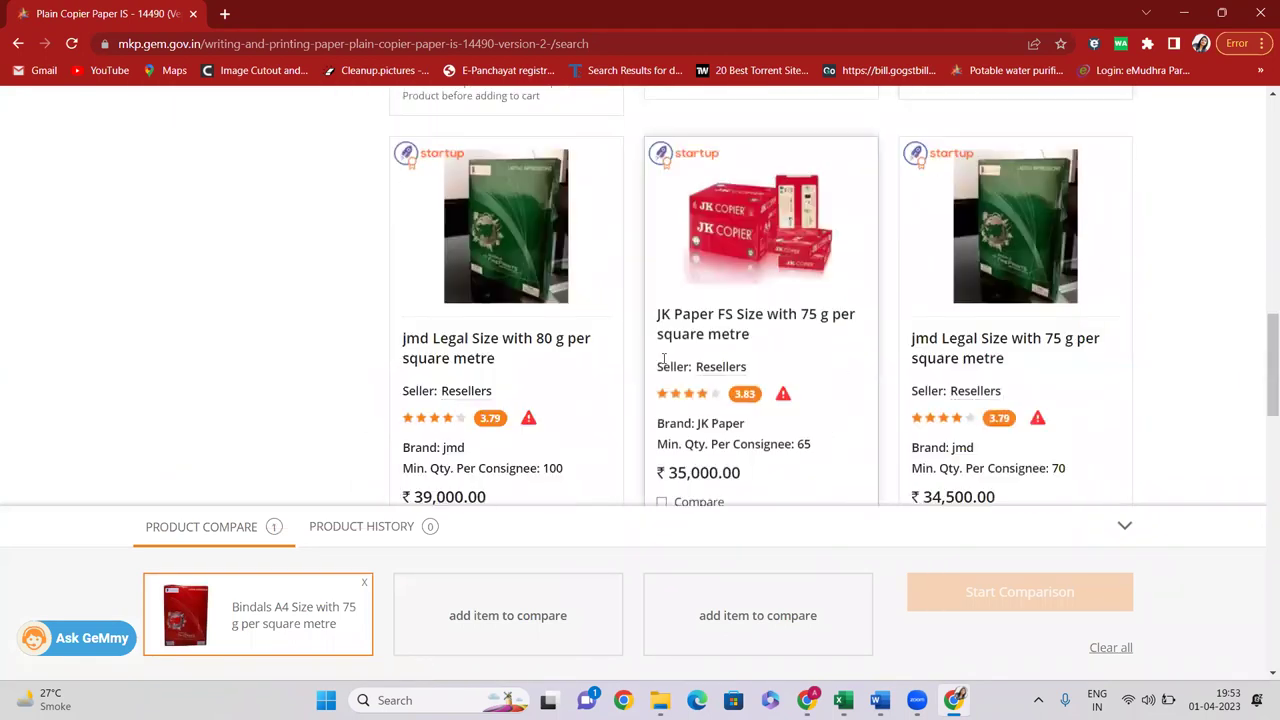
{"action": "scroll", "coordinate": [574, 340], "scroll_direction": "down", "scroll_amount": 4}
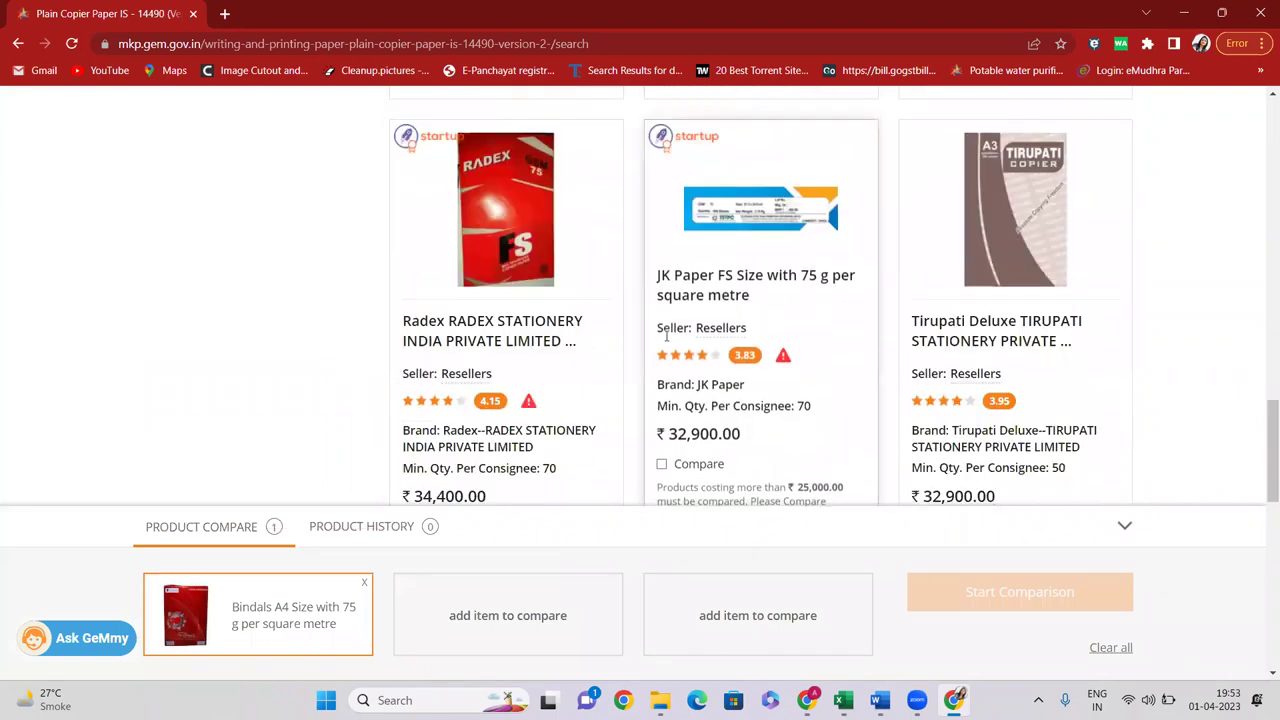
{"action": "scroll", "coordinate": [668, 328], "scroll_direction": "up", "scroll_amount": 3}
{"action": "scroll", "coordinate": [708, 326], "scroll_direction": "down", "scroll_amount": 1}
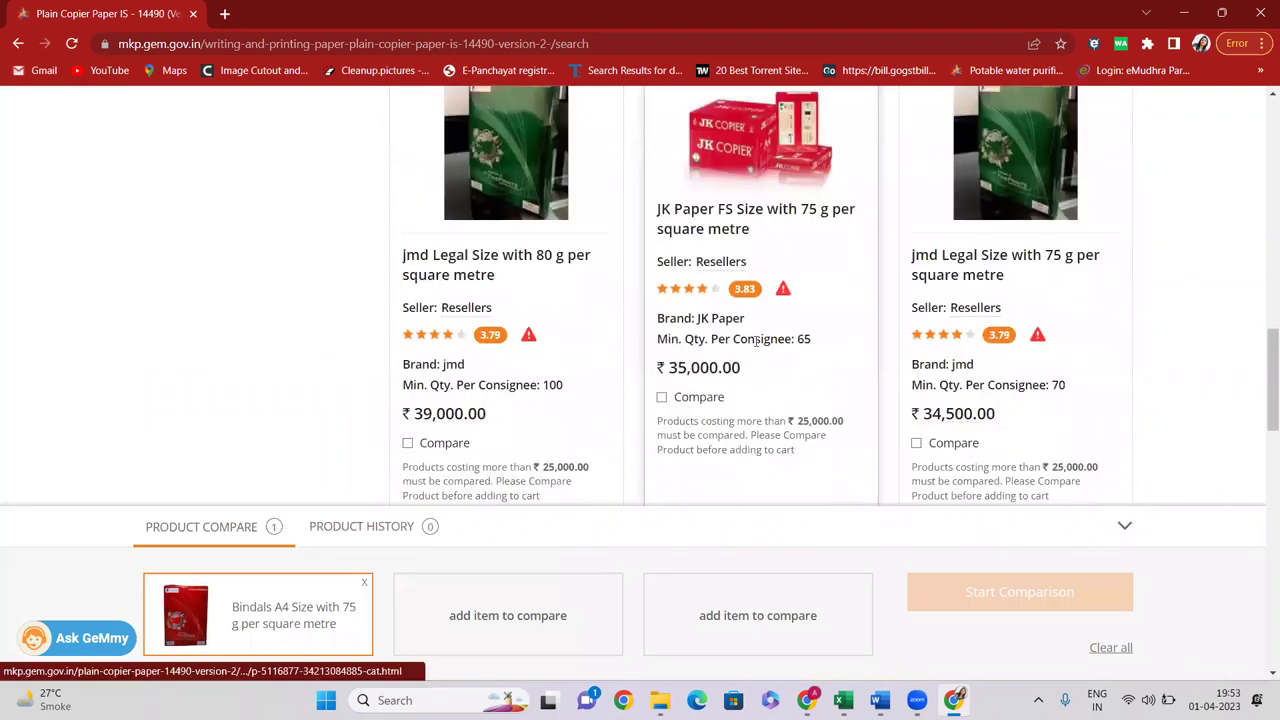
{"action": "left_click", "coordinate": [408, 397]}
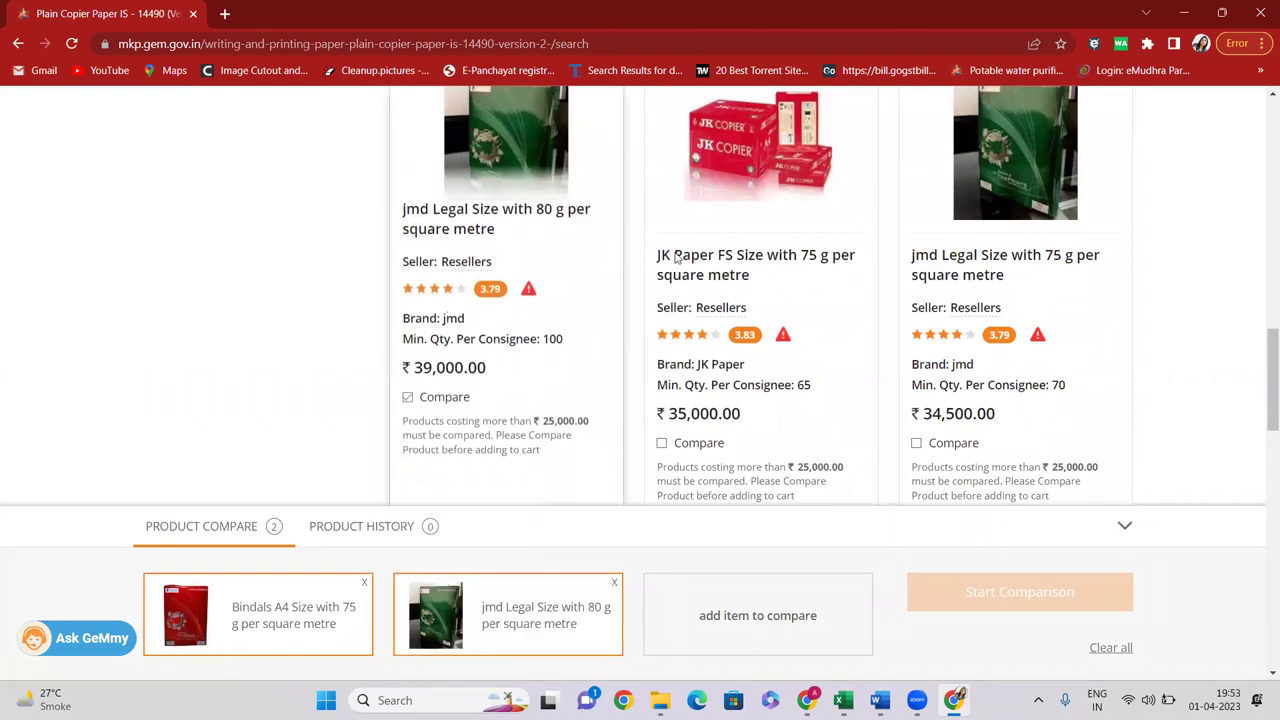
{"action": "left_click", "coordinate": [917, 401]}
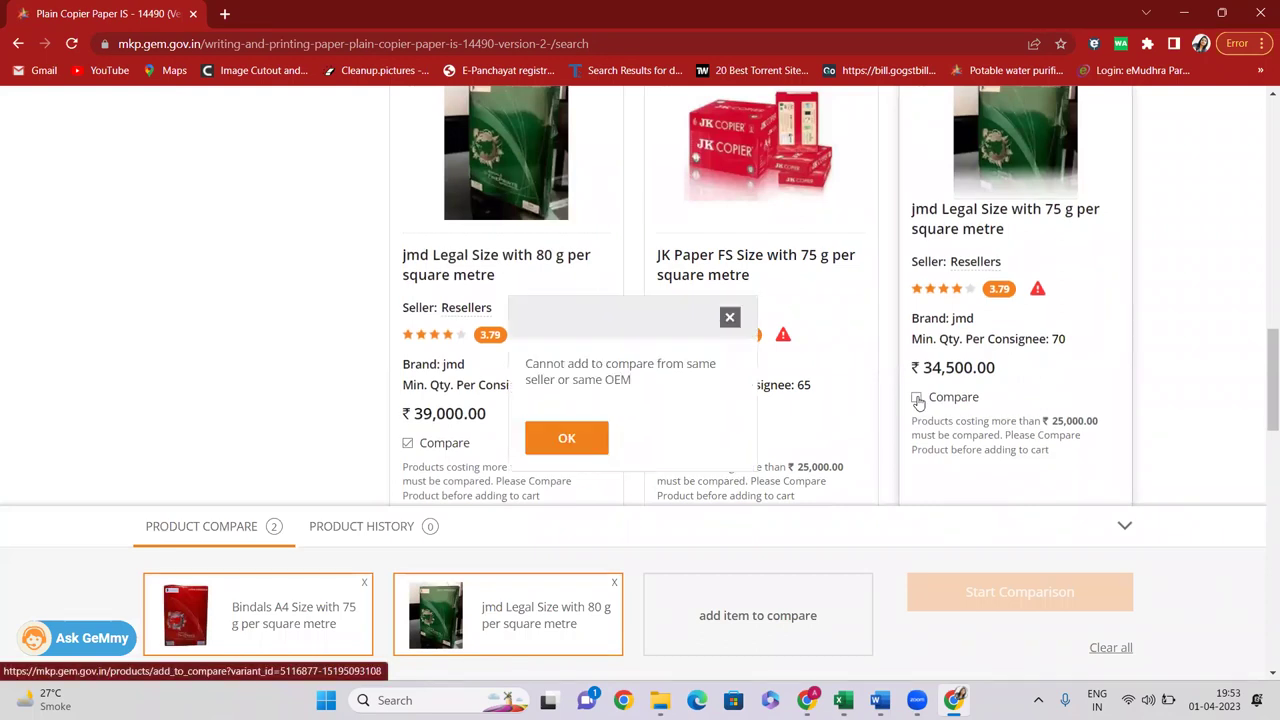
{"action": "left_click_drag", "start_coordinate": [526, 364], "coordinate": [704, 381]}
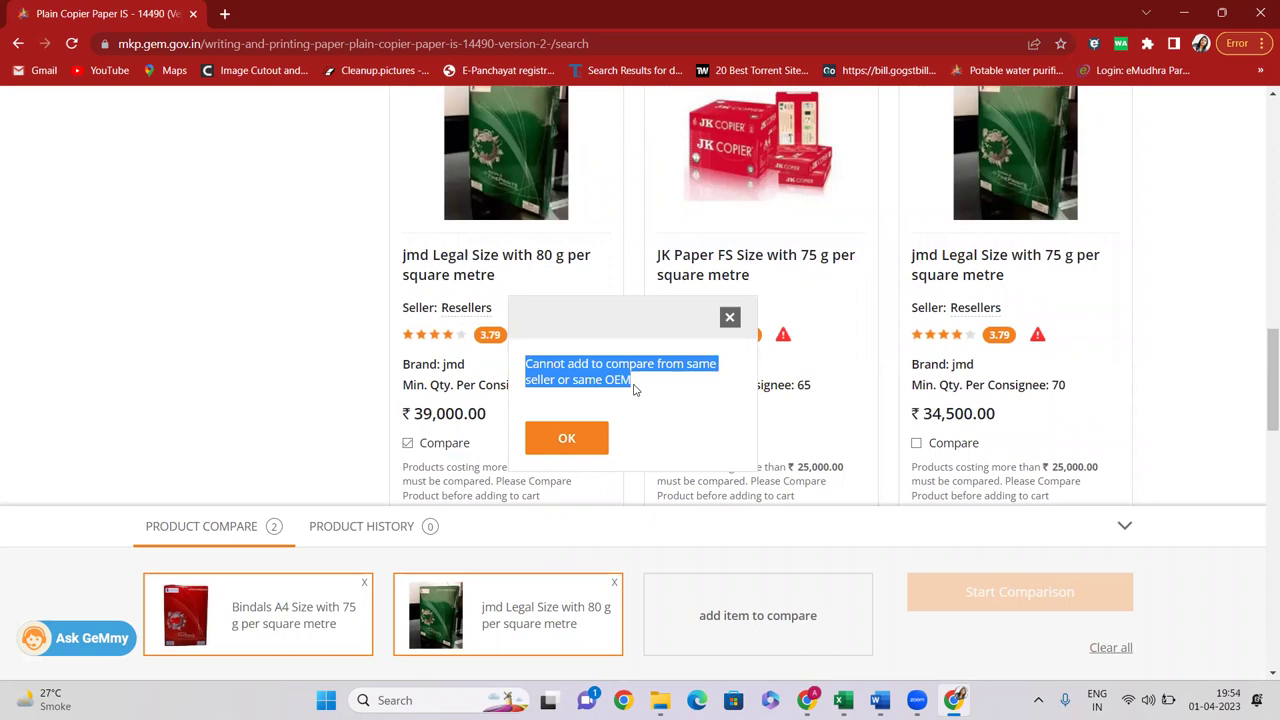
{"action": "left_click", "coordinate": [729, 318]}
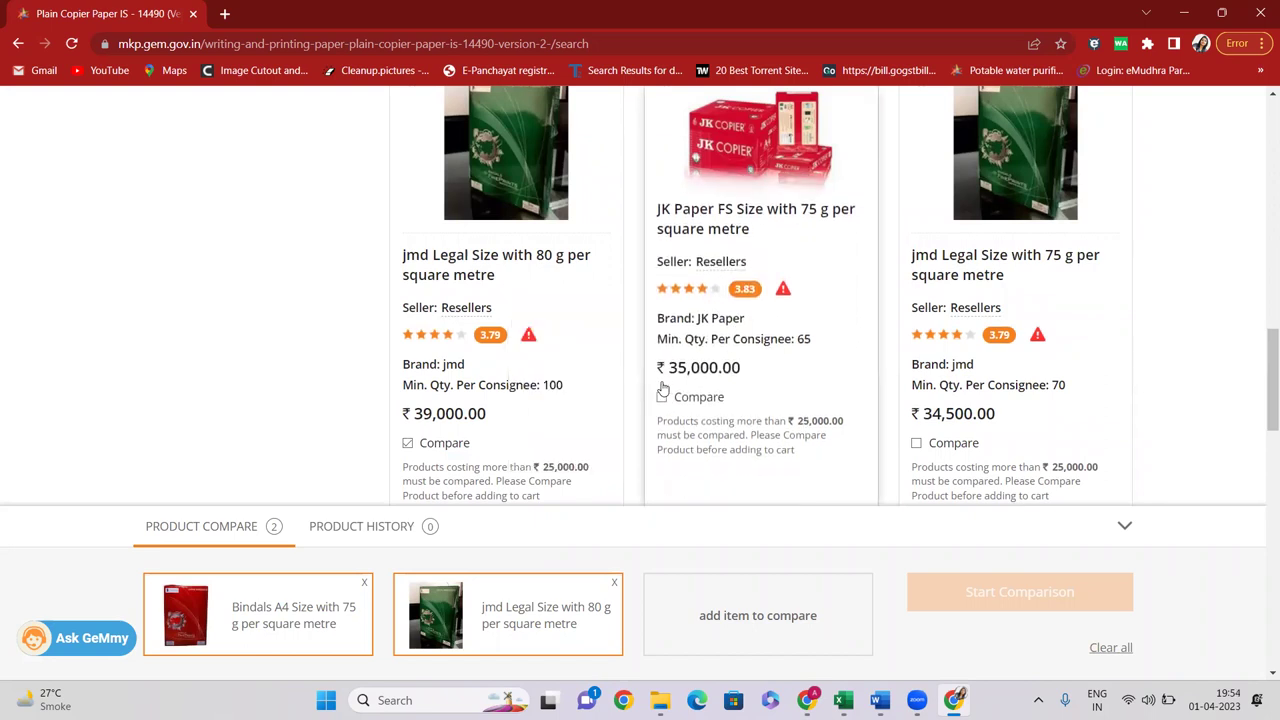
Add the JK Paper FS 75 g listing as the third comparison item
{"action": "left_click", "coordinate": [663, 398]}
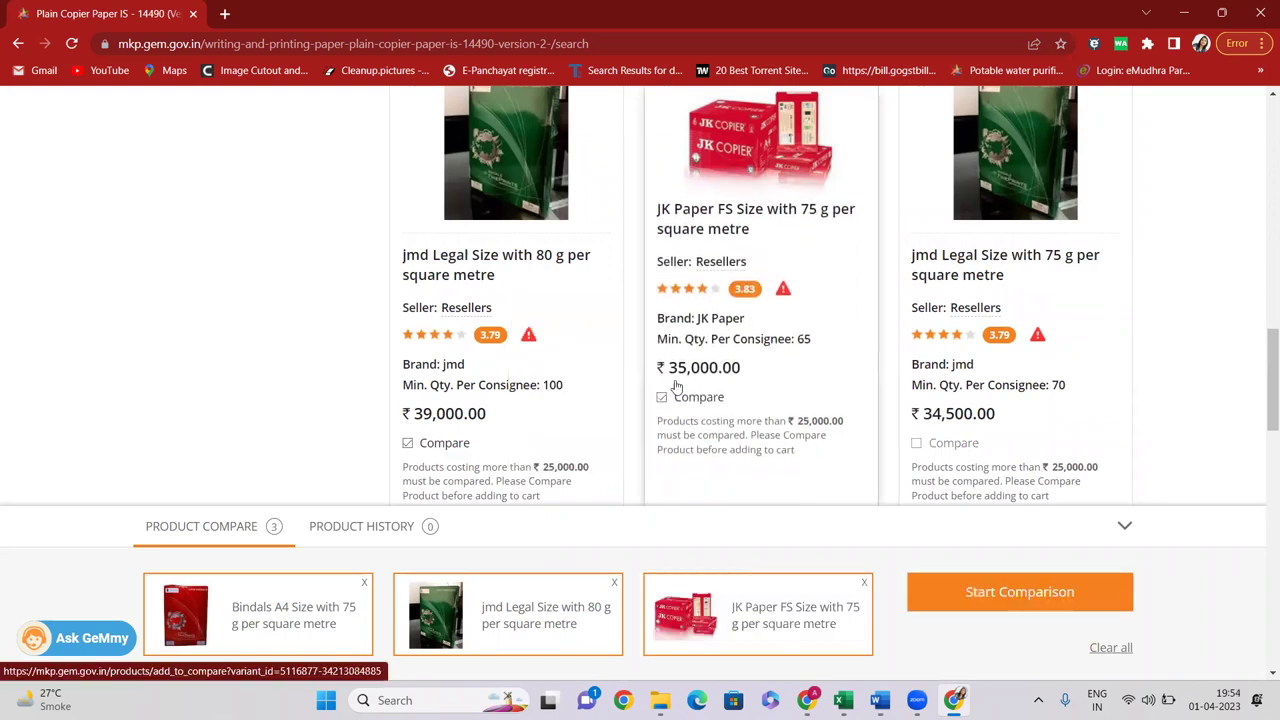
{"action": "left_click_drag", "start_coordinate": [746, 318], "coordinate": [678, 318]}
{"action": "left_click_drag", "start_coordinate": [468, 342], "coordinate": [436, 342]}
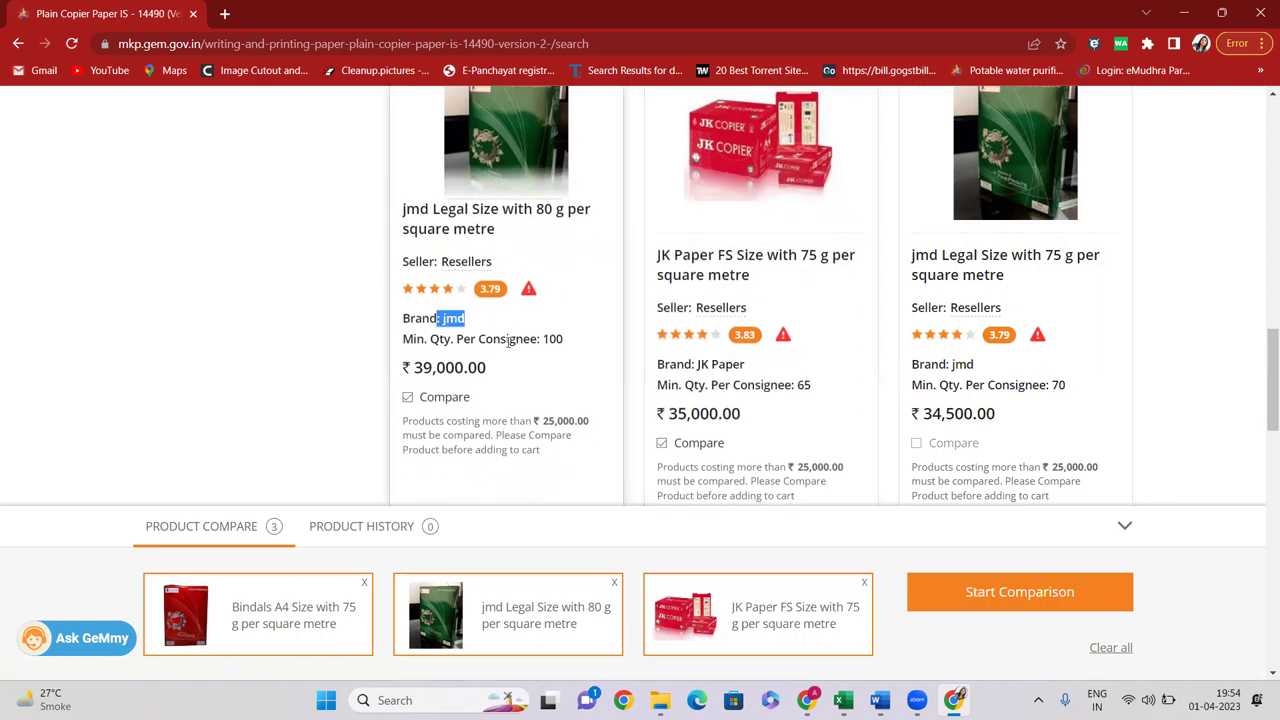
Start the comparison and review prices: Bindals ₹23,500.00, JK Paper ₹35,000.00, jmd ₹39,000.00
{"action": "left_click", "coordinate": [1085, 597]}
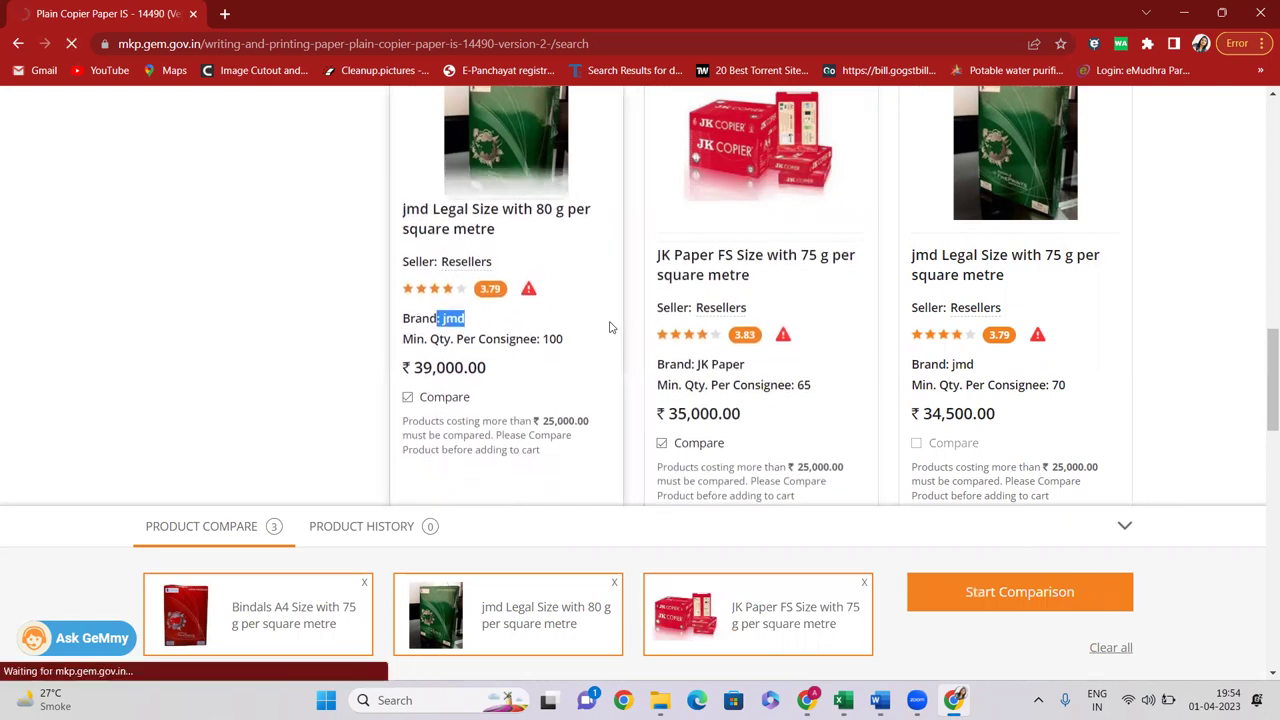
{"action": "scroll", "coordinate": [400, 323], "scroll_direction": "down", "scroll_amount": 4}
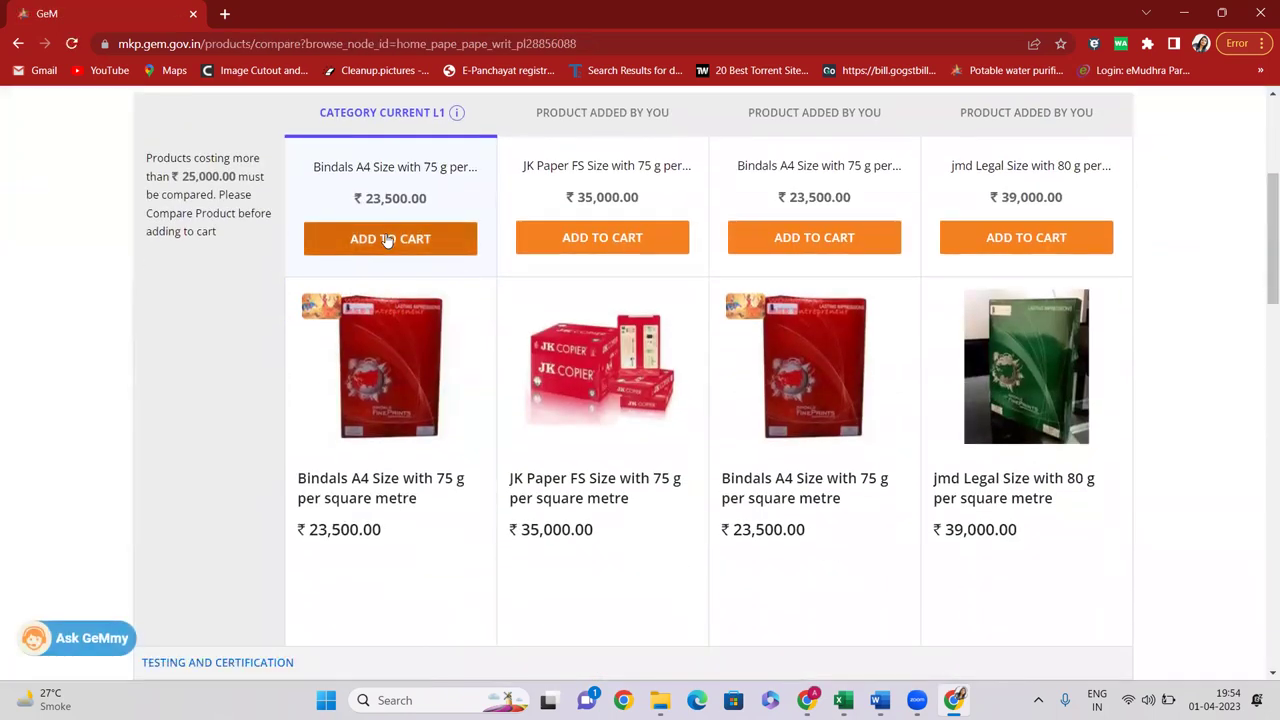
{"action": "left_click_drag", "start_coordinate": [366, 198], "coordinate": [431, 205]}
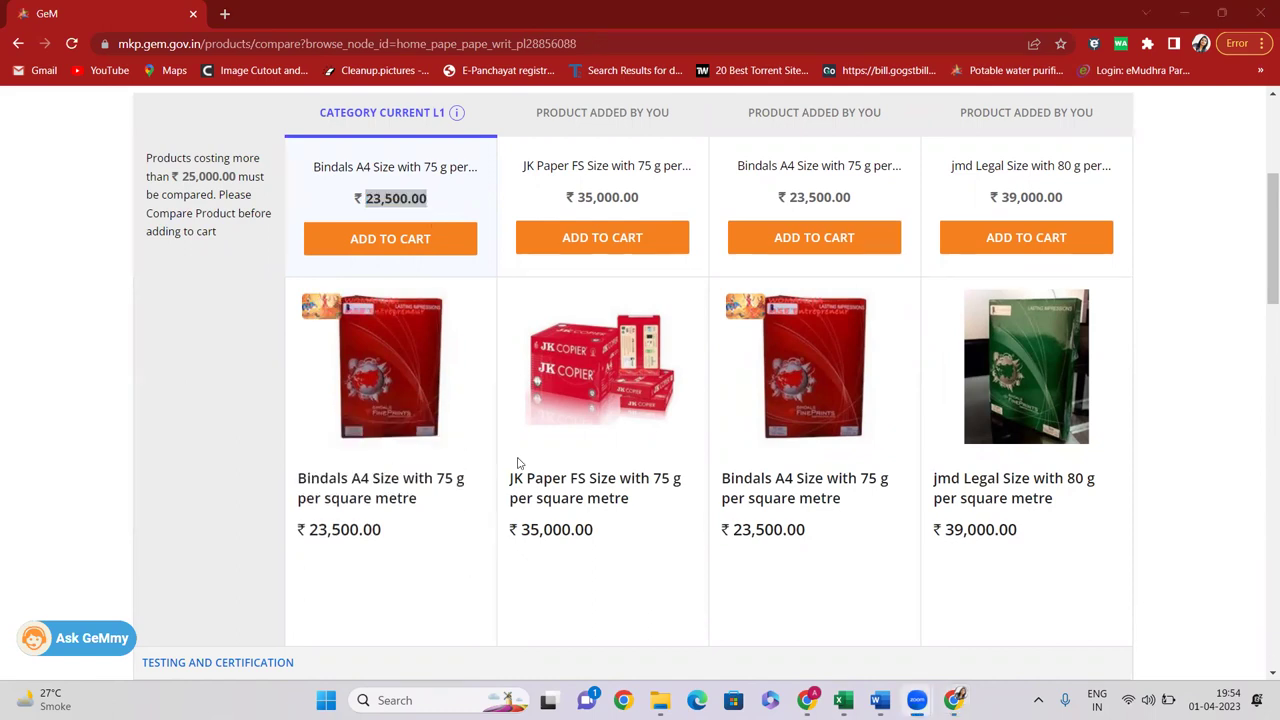
{"action": "scroll", "coordinate": [518, 463], "scroll_direction": "up", "scroll_amount": 4}
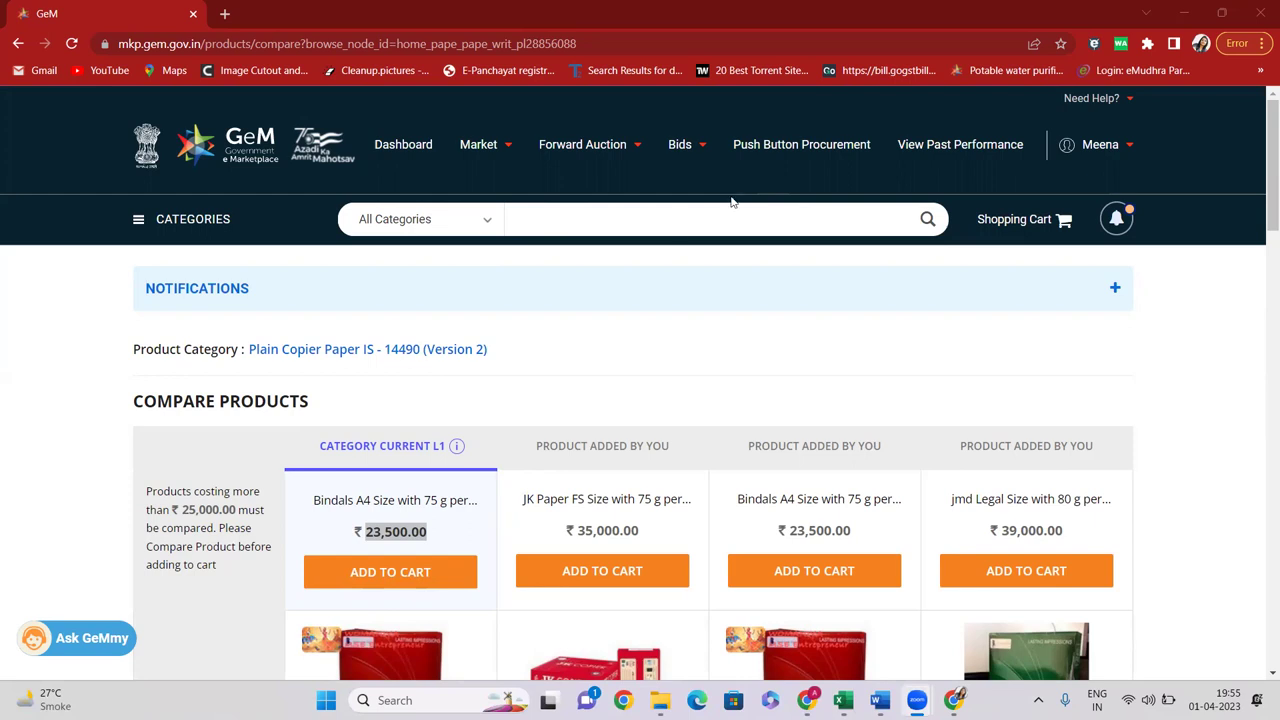
{"action": "mouse_move", "coordinate": [682, 150]}
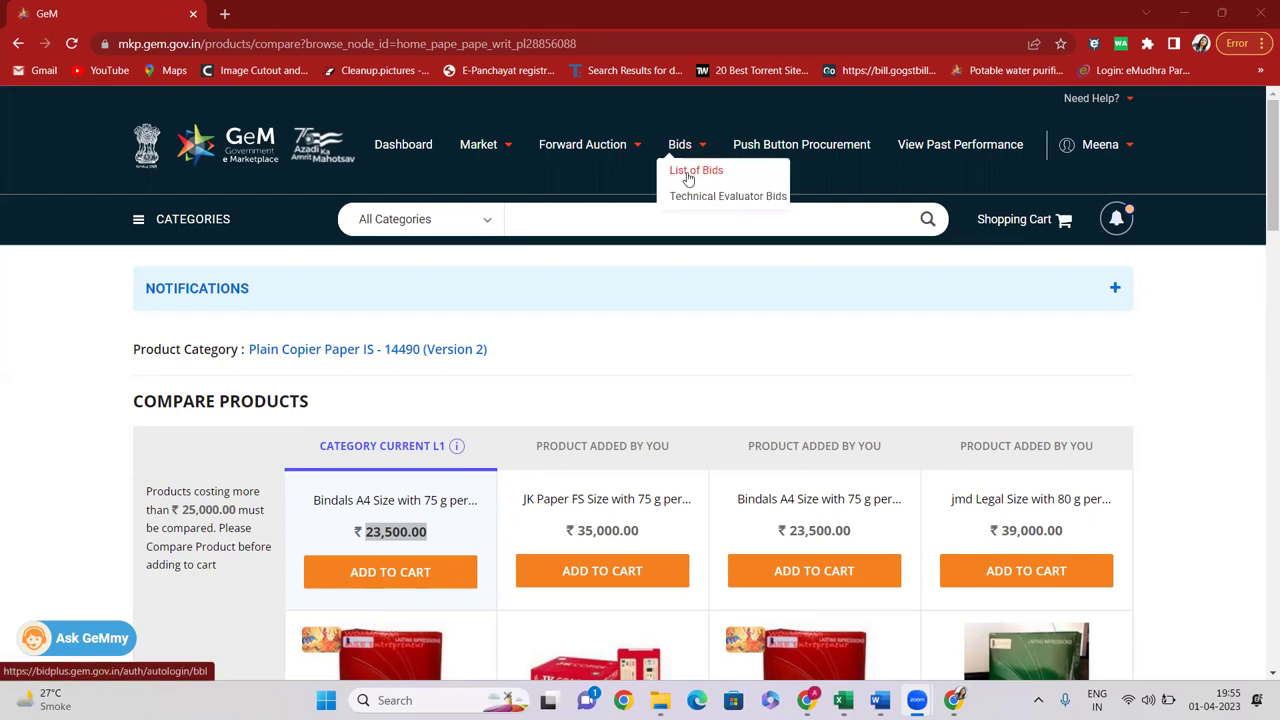
Log out of the buyer account and go to the GeM Contracts search page
{"action": "mouse_move", "coordinate": [1100, 146]}
{"action": "left_click", "coordinate": [1030, 198]}
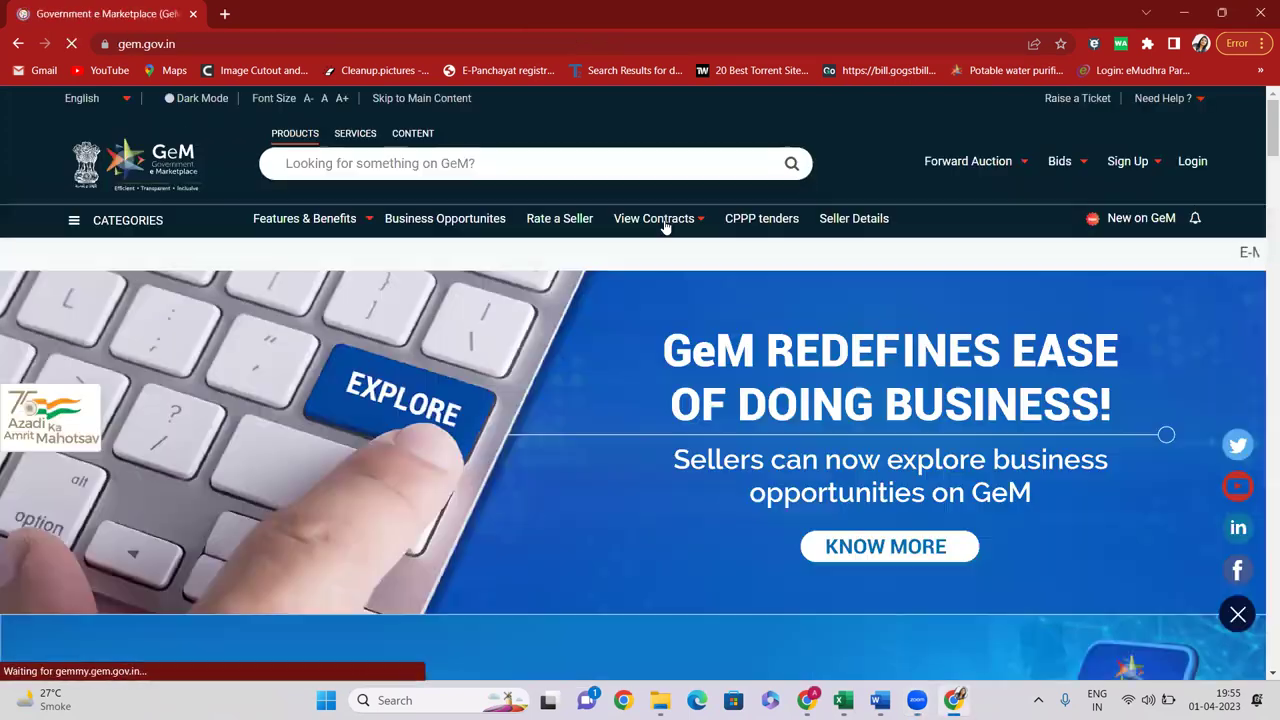
{"action": "mouse_move", "coordinate": [655, 220]}
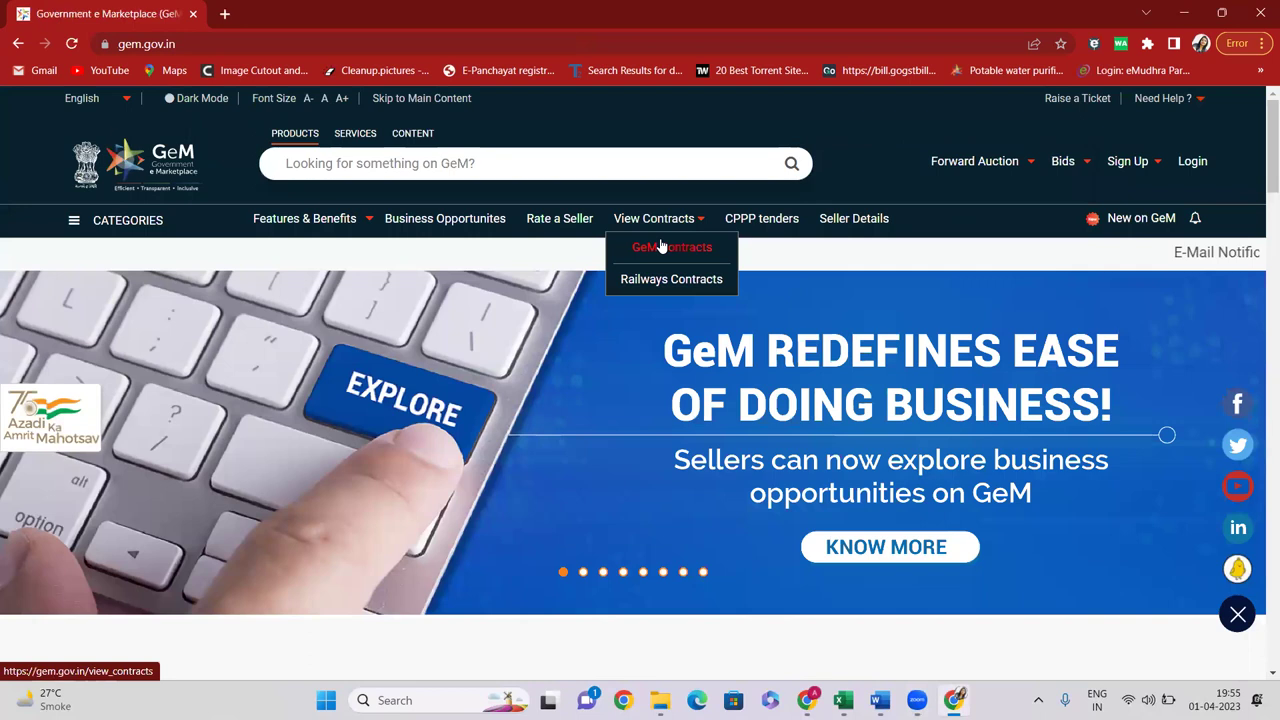
{"action": "left_click", "coordinate": [661, 248]}
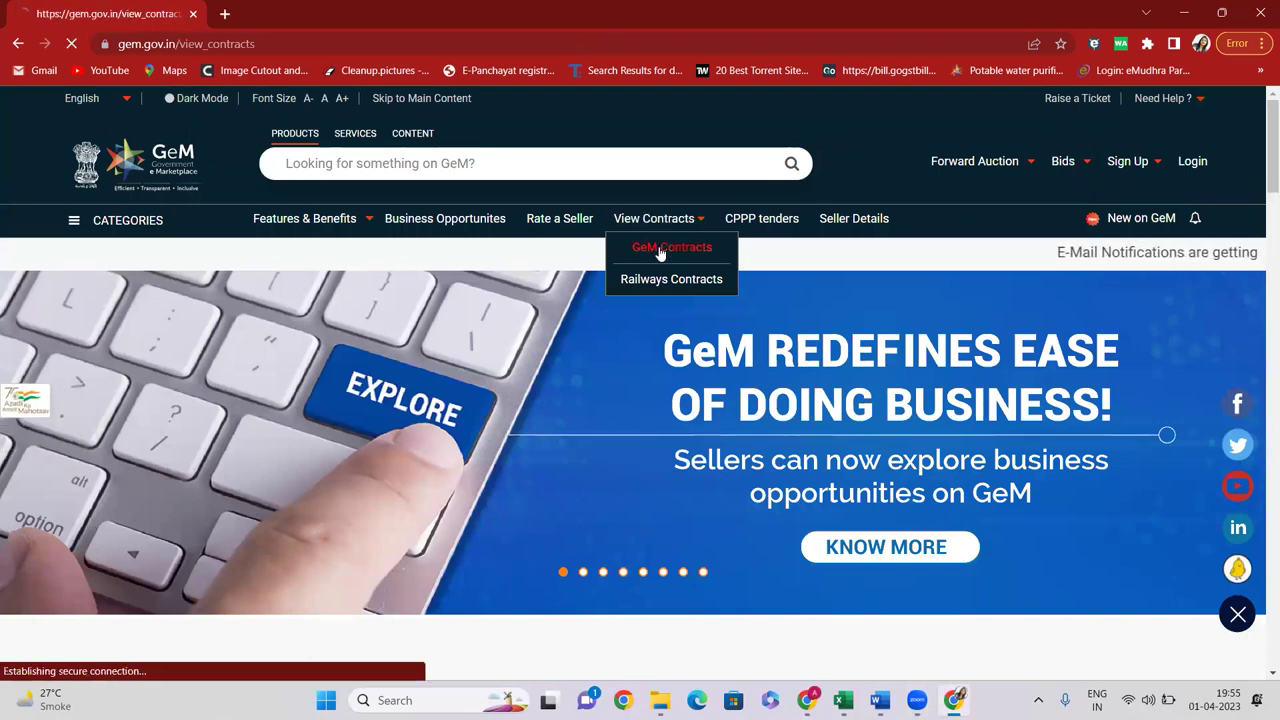
Choose Desktop Computers as the contract category
{"action": "scroll", "coordinate": [340, 300], "scroll_direction": "down", "scroll_amount": 1}
{"action": "scroll", "coordinate": [783, 314], "scroll_direction": "down", "scroll_amount": 2}
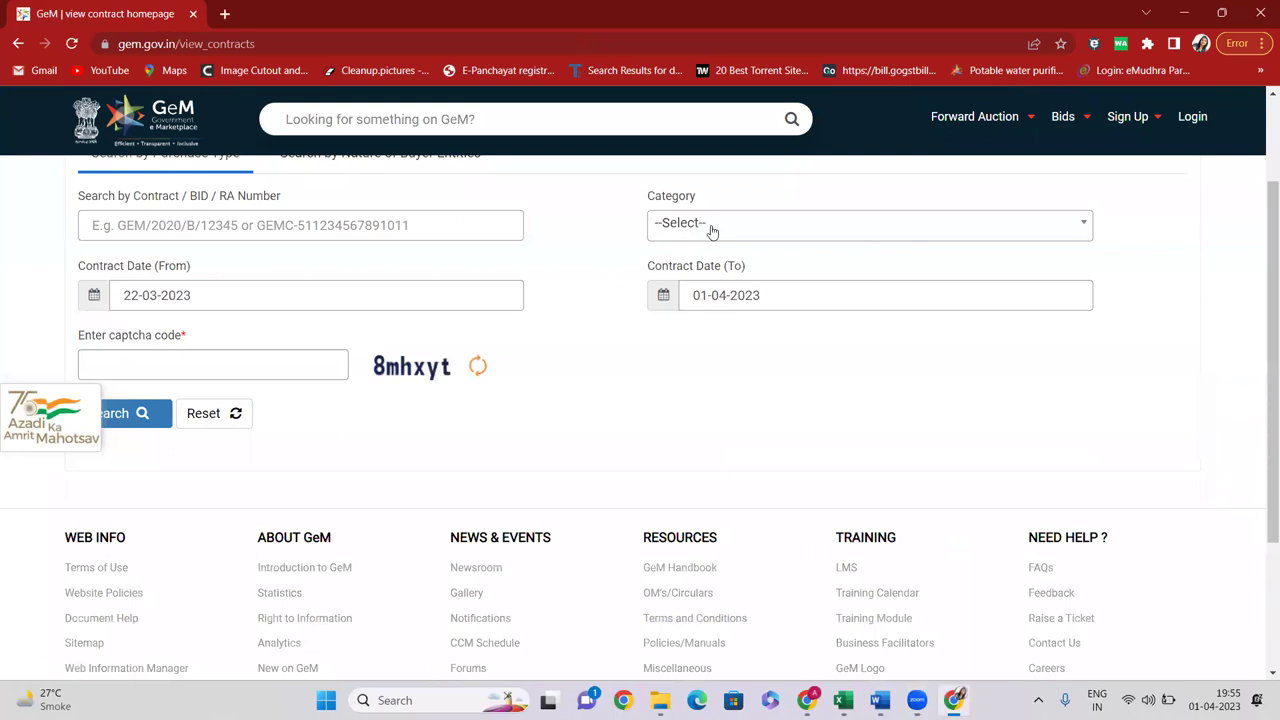
{"action": "left_click", "coordinate": [710, 230]}
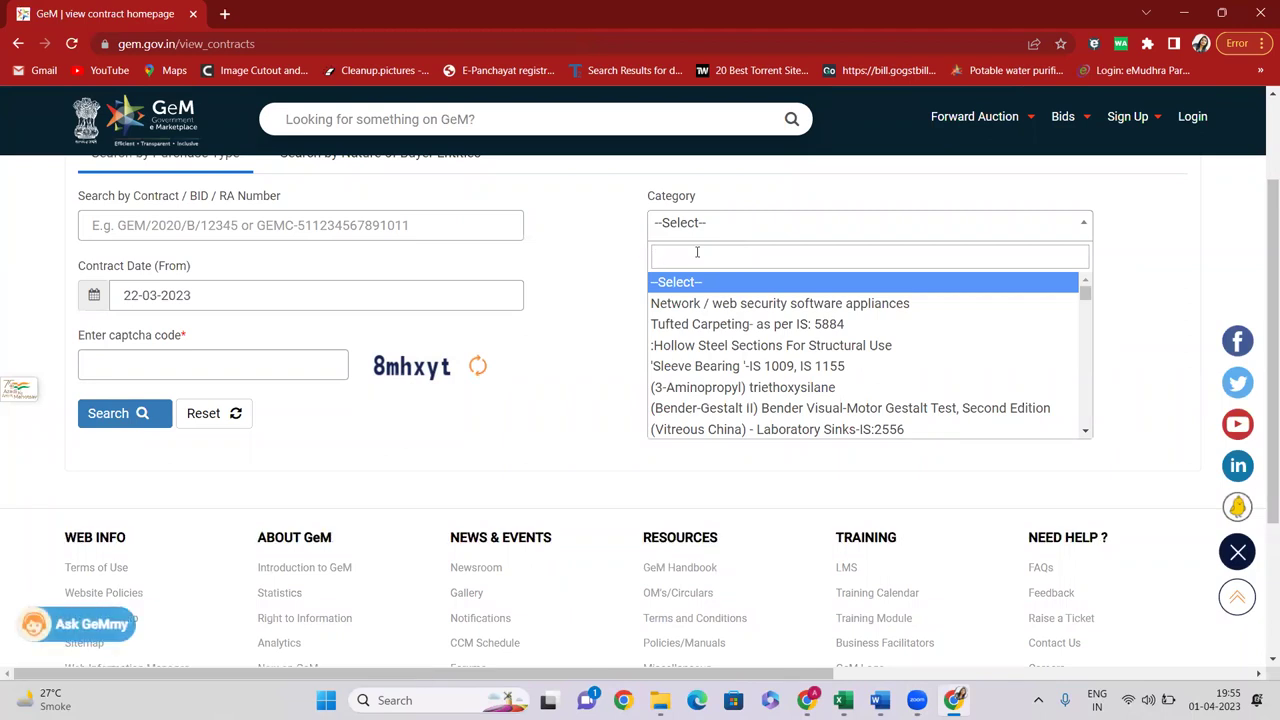
{"action": "type", "text": "DESKTOP"}
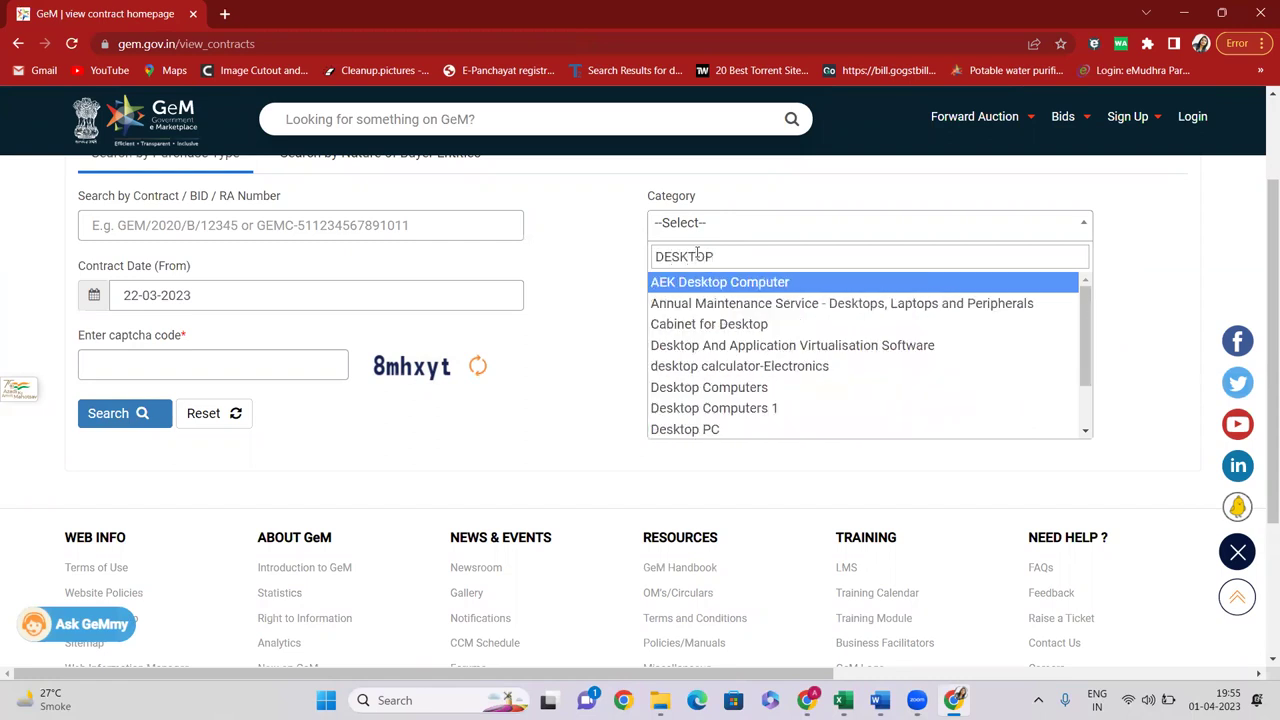
{"action": "left_click", "coordinate": [750, 390]}
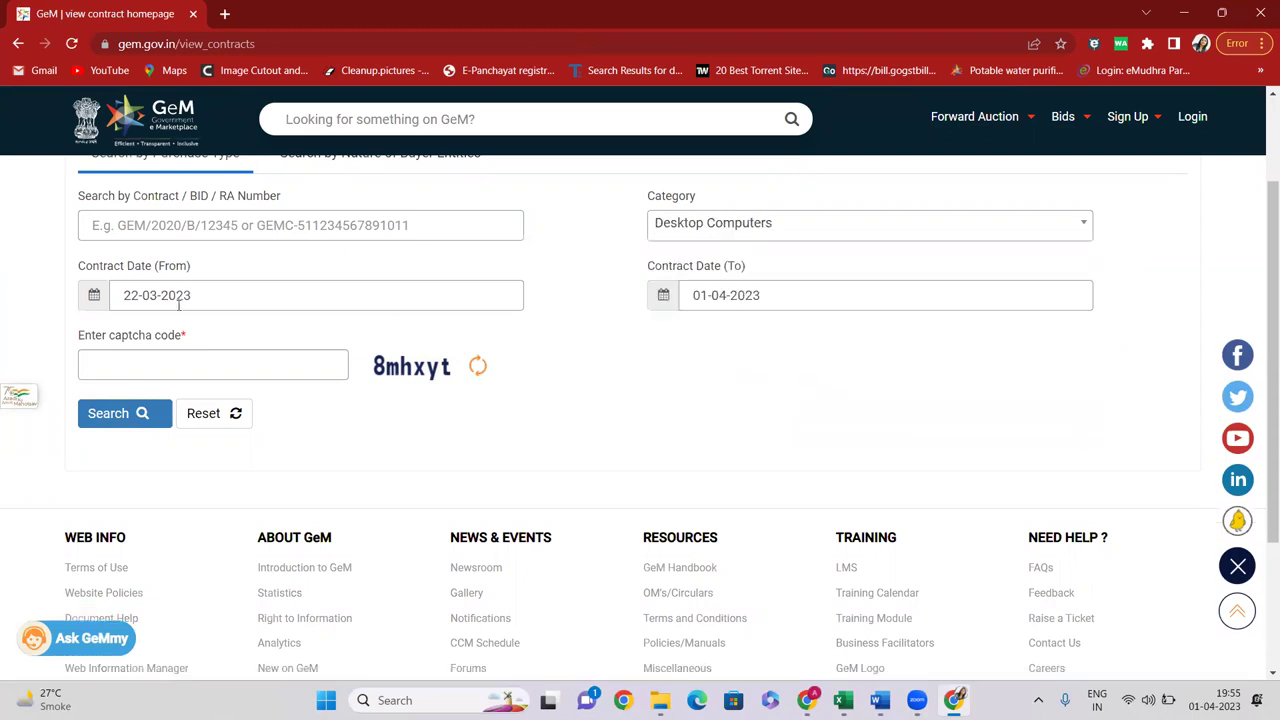
Enter the captcha in lowercase and search Desktop Computers contracts dated 22-03-2023 to 01-04-2023
{"action": "left_click", "coordinate": [216, 366]}
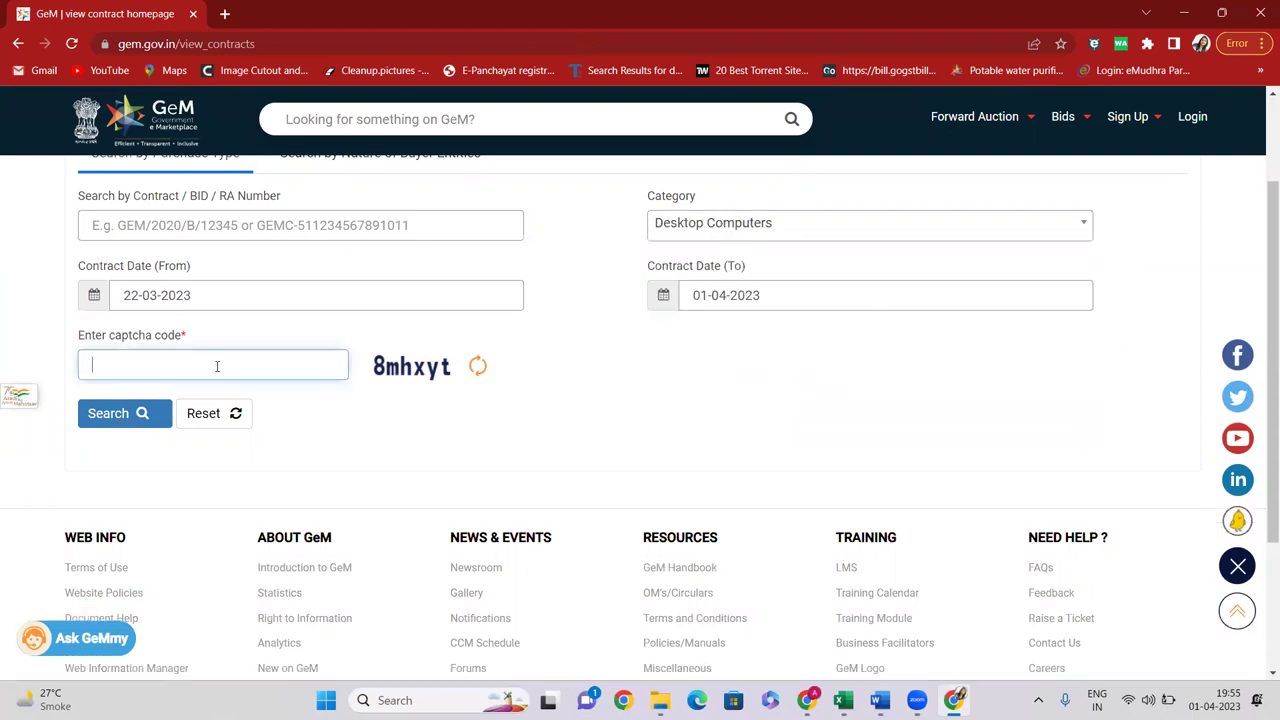
{"action": "type", "text": "8MHXYT"}
{"action": "left_click_drag", "start_coordinate": [150, 366], "coordinate": [84, 358]}
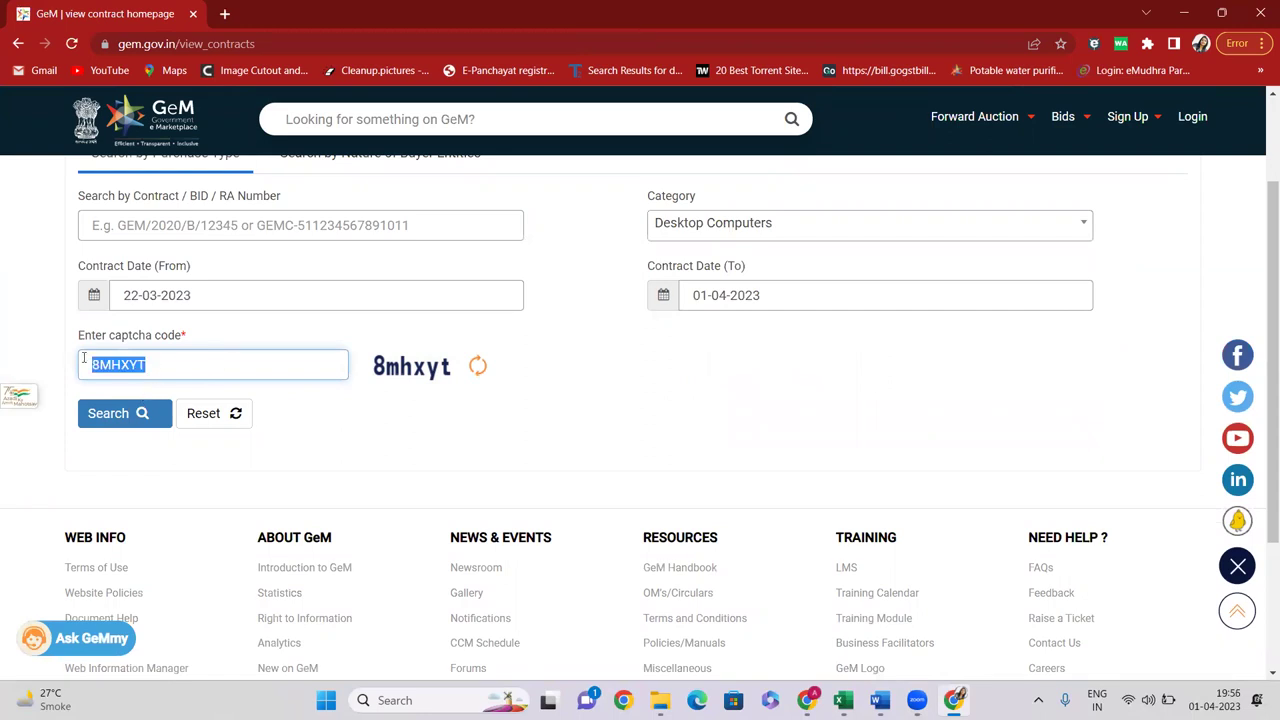
{"action": "key", "text": "Caps_Lock"}
{"action": "type", "text": "8"}
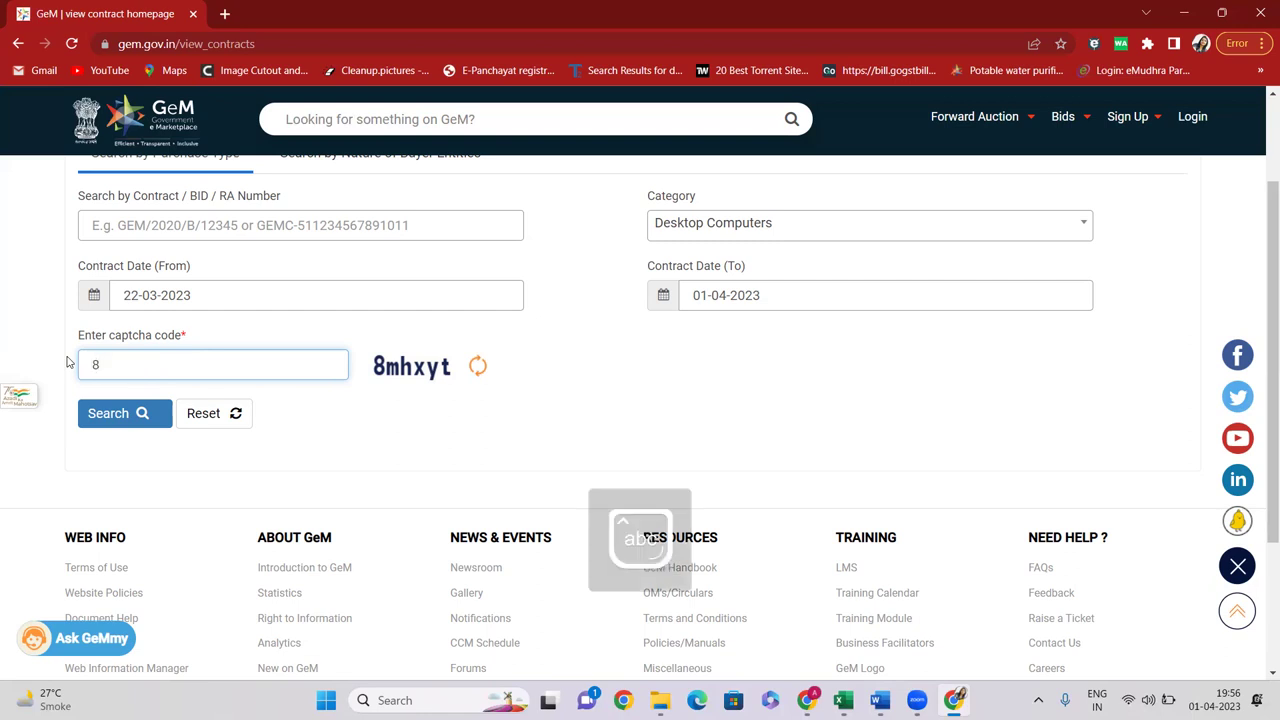
{"action": "type", "text": "mh"}
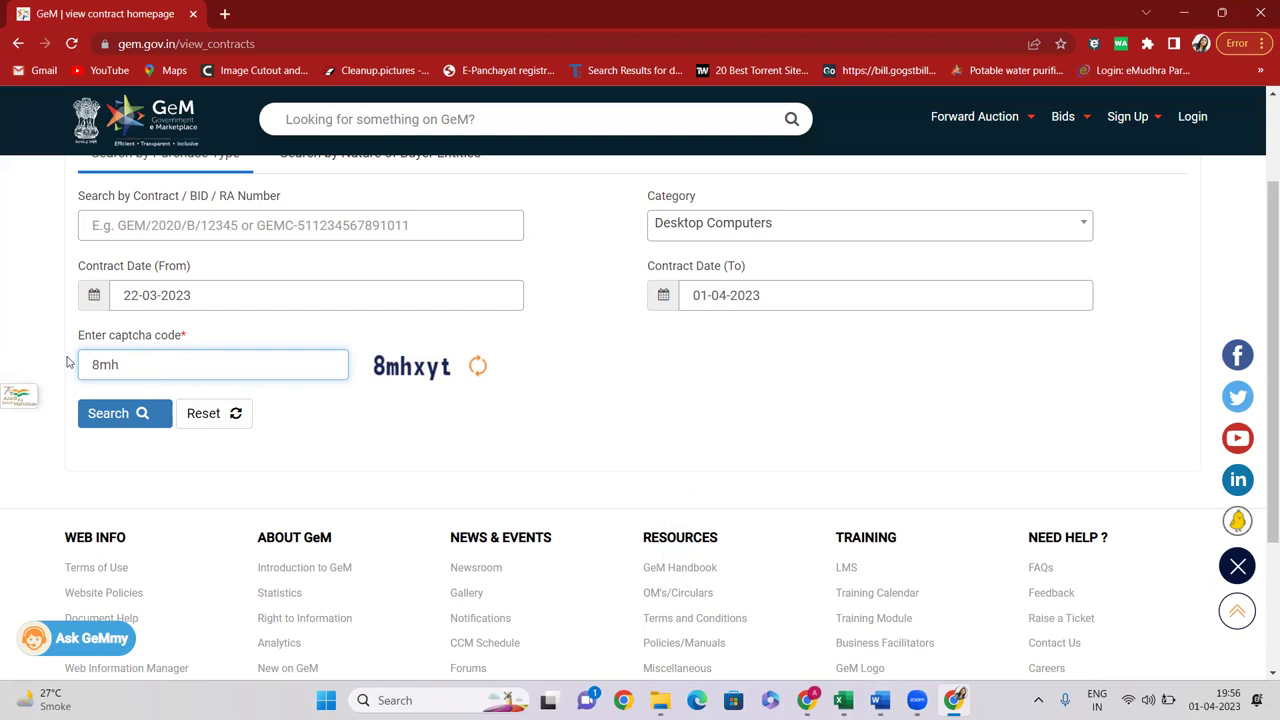
{"action": "type", "text": "yt"}
{"action": "left_click", "coordinate": [94, 413]}
{"action": "scroll", "coordinate": [563, 345], "scroll_direction": "down", "scroll_amount": 2}
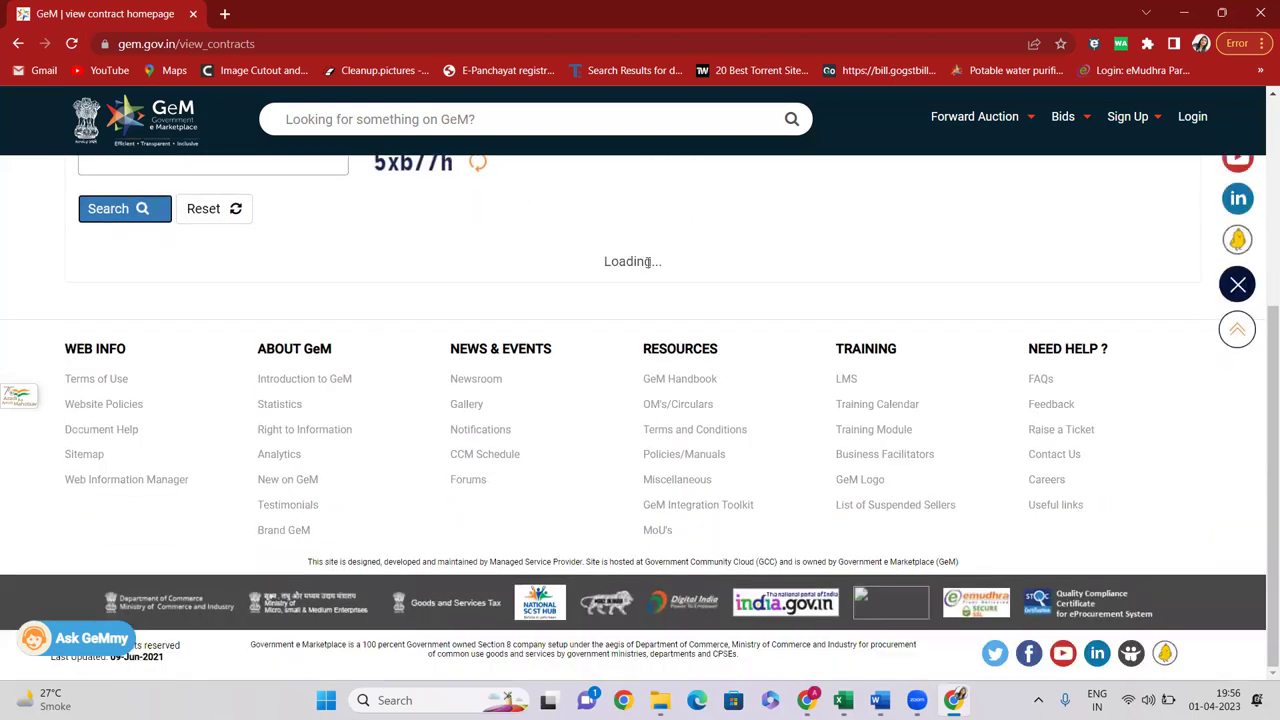
{"action": "scroll", "coordinate": [566, 300], "scroll_direction": "up", "scroll_amount": 5}
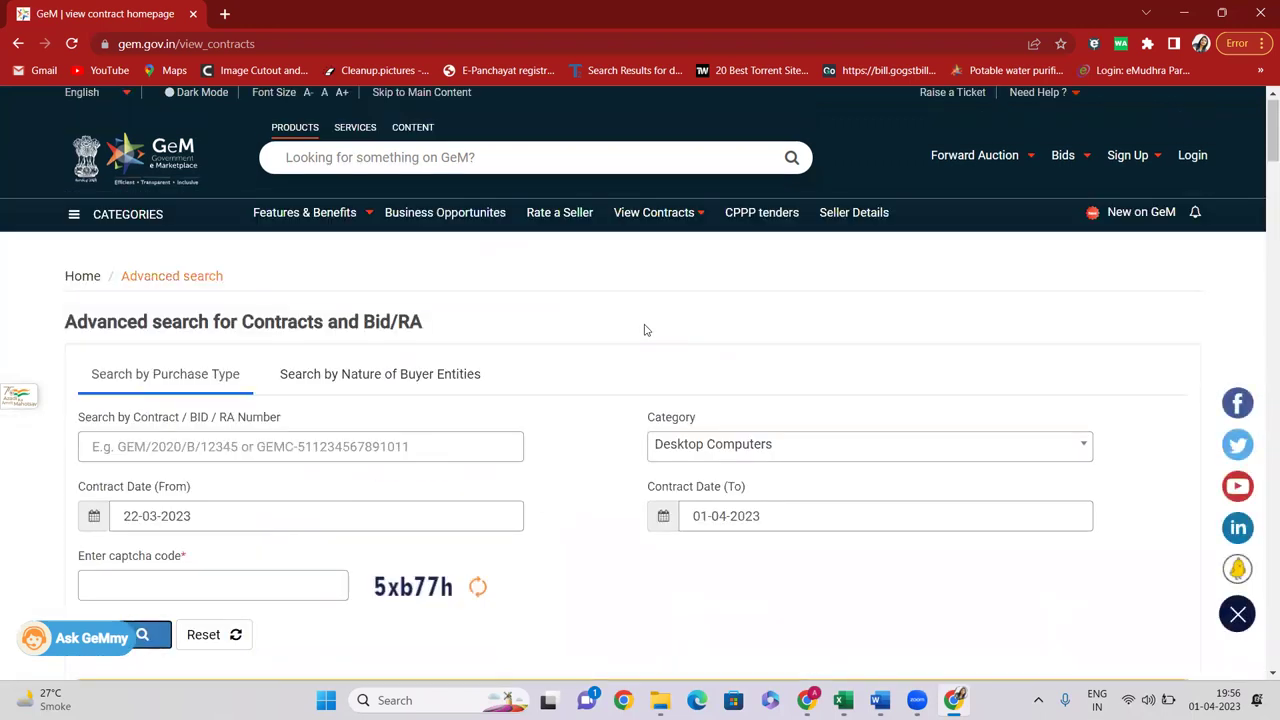
{"action": "scroll", "coordinate": [643, 326], "scroll_direction": "down", "scroll_amount": 5}
{"action": "scroll", "coordinate": [577, 369], "scroll_direction": "up", "scroll_amount": 2}
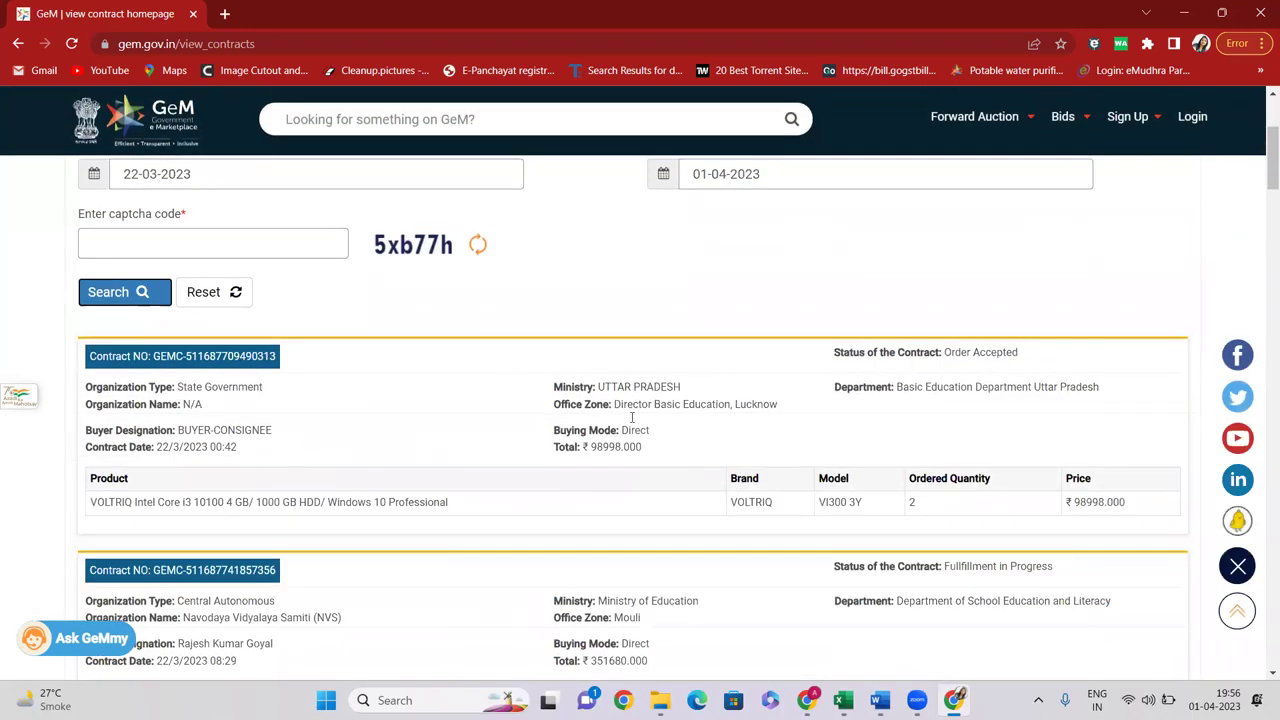
{"action": "scroll", "coordinate": [800, 360], "scroll_direction": "up", "scroll_amount": 4}
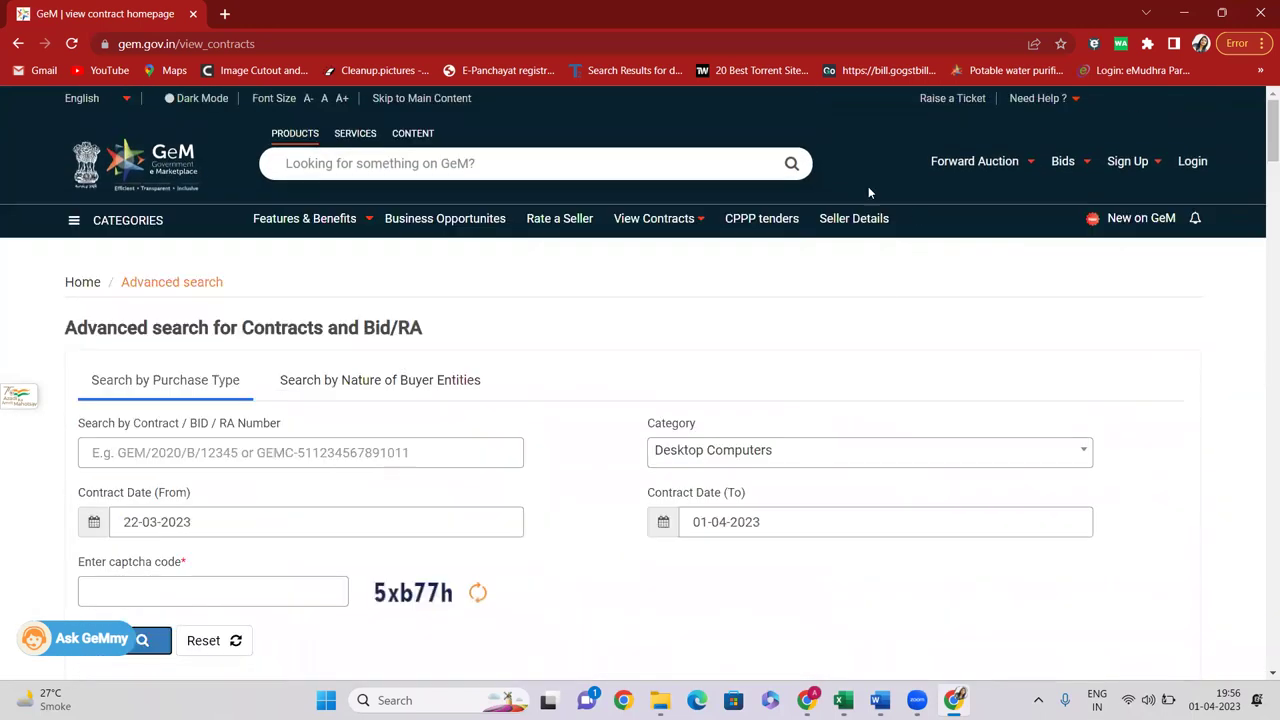
Open the List of Bids and filter it to Bid/RA Awarded results
{"action": "mouse_move", "coordinate": [1063, 165]}
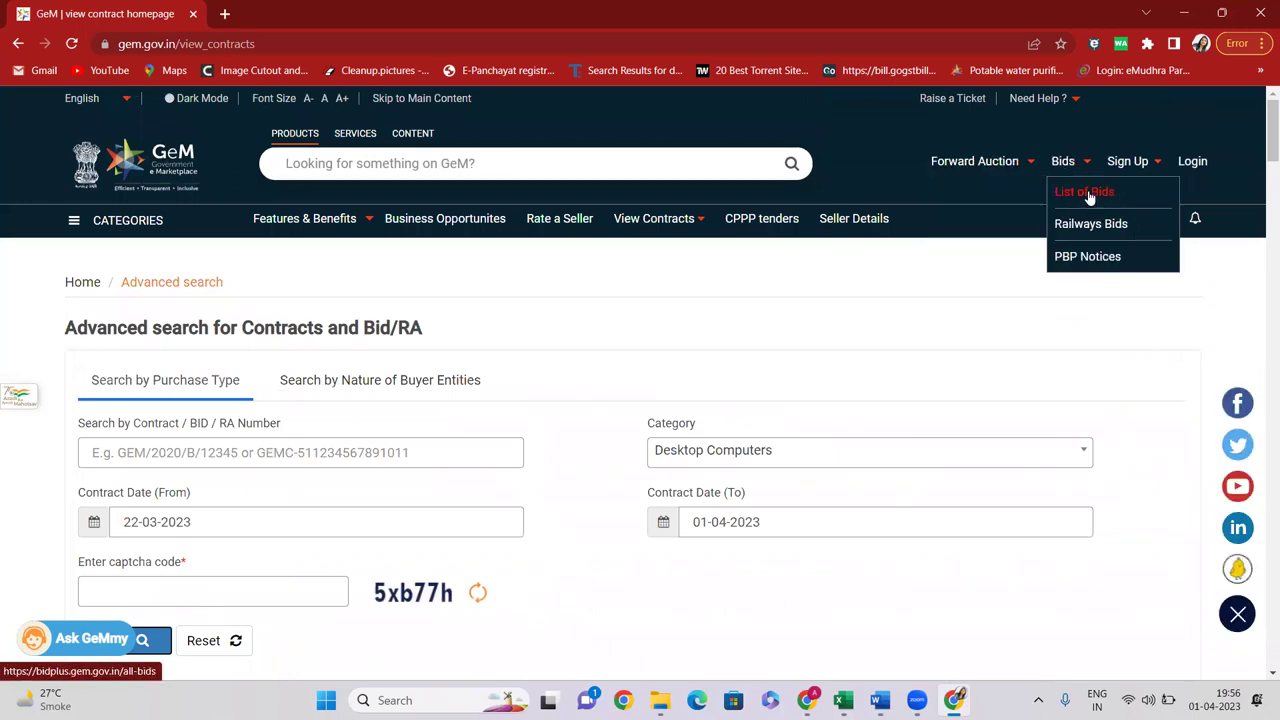
{"action": "left_click", "coordinate": [1088, 195]}
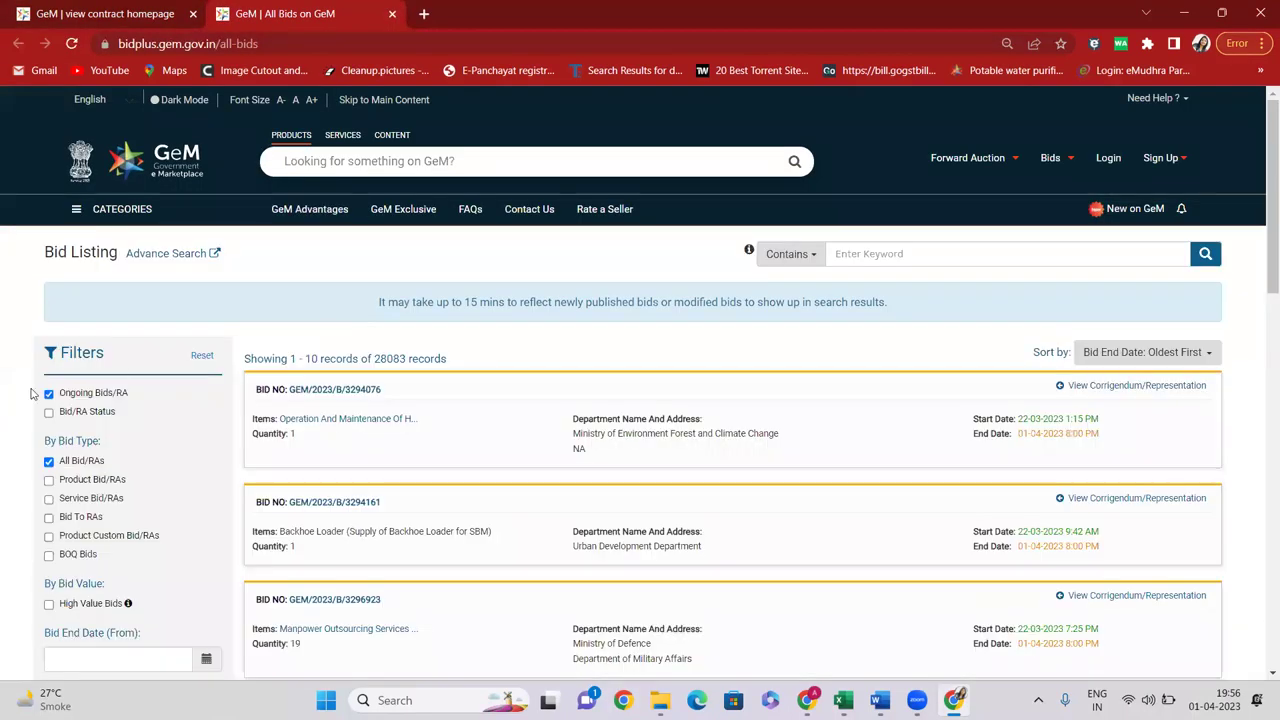
{"action": "scroll", "coordinate": [88, 444], "scroll_direction": "down", "scroll_amount": 2}
{"action": "scroll", "coordinate": [79, 323], "scroll_direction": "up", "scroll_amount": 1}
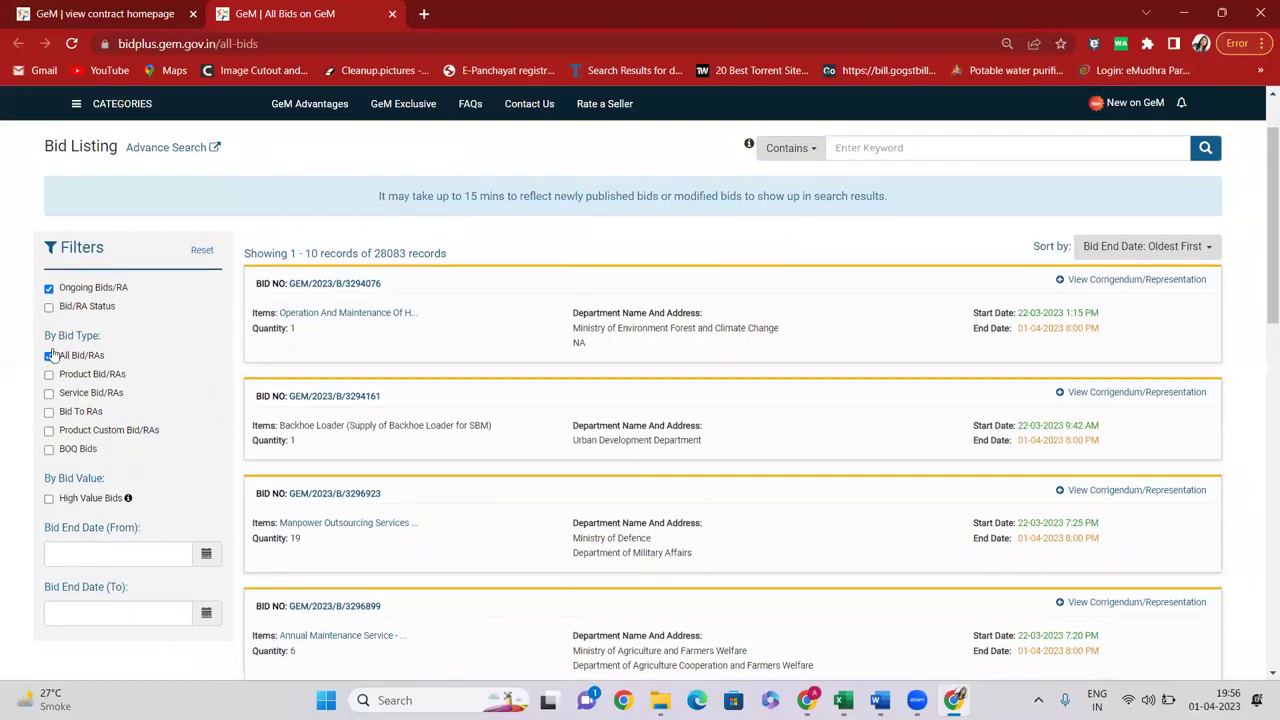
{"action": "left_click", "coordinate": [50, 308]}
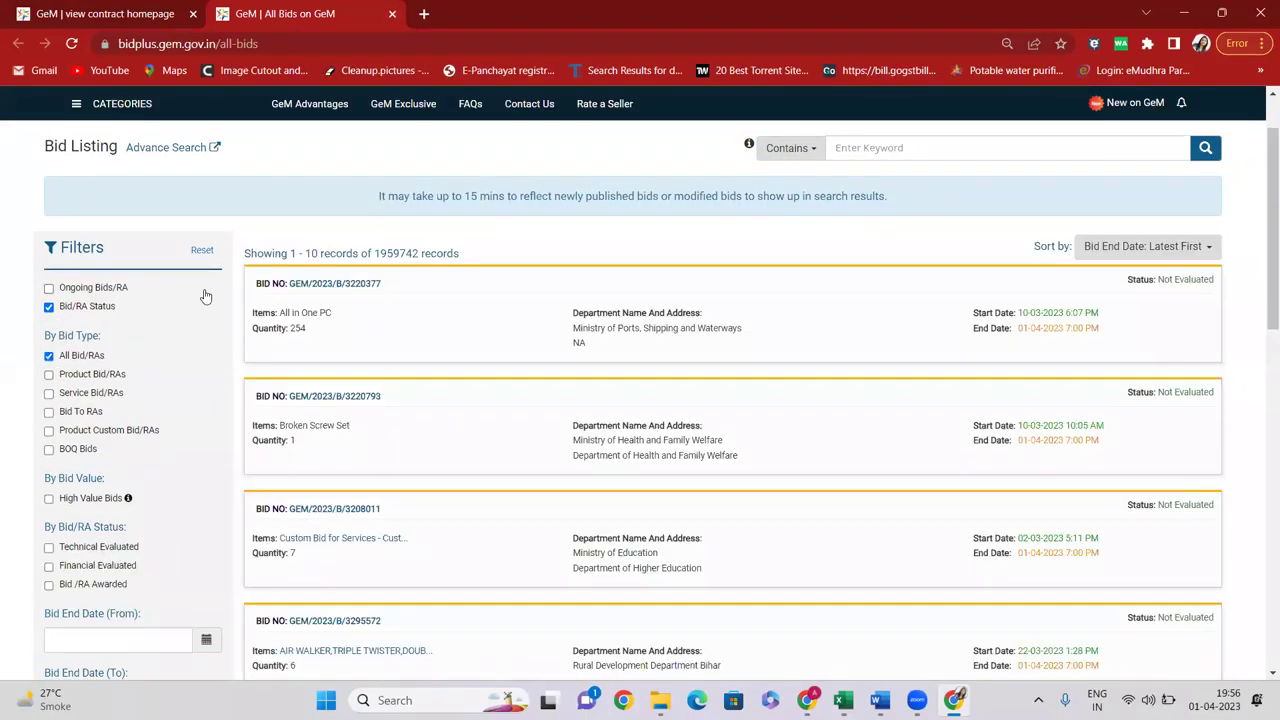
{"action": "scroll", "coordinate": [207, 297], "scroll_direction": "down", "scroll_amount": 2}
{"action": "left_click", "coordinate": [49, 440]}
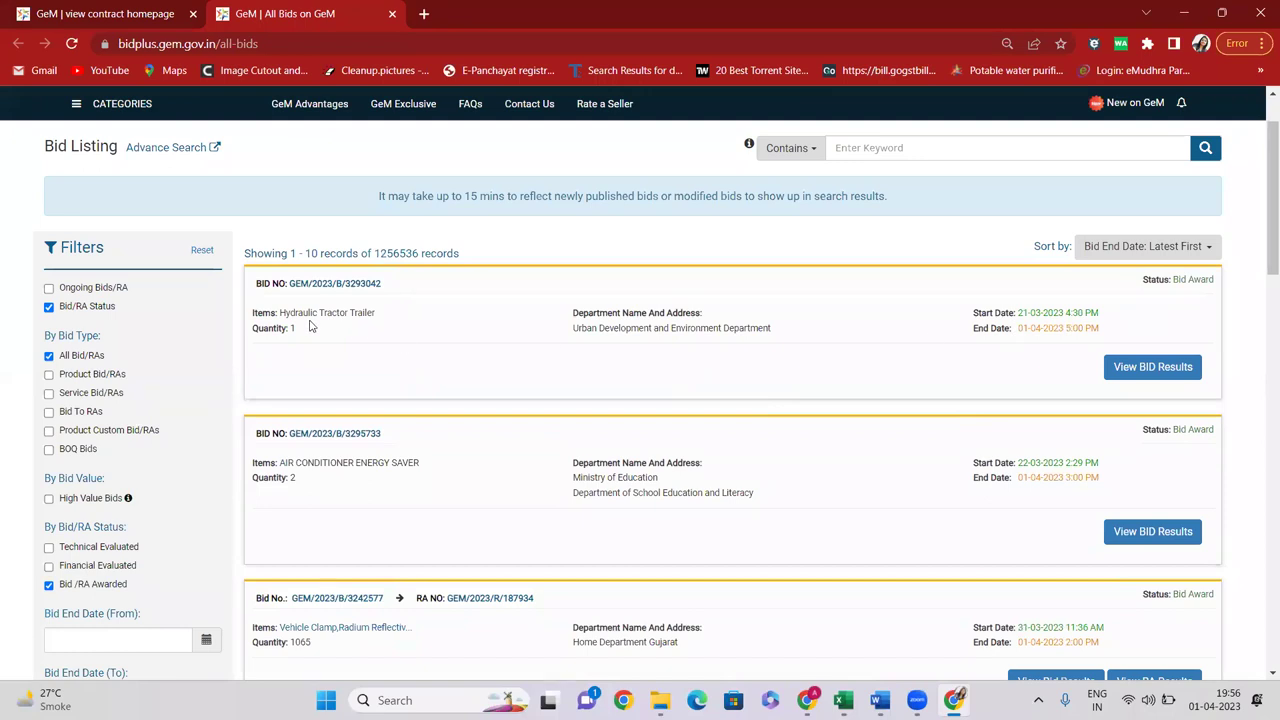
Search the awarded bids for the keyword 'desktop computer'
{"action": "left_click", "coordinate": [879, 149]}
{"action": "type", "text": "de"}
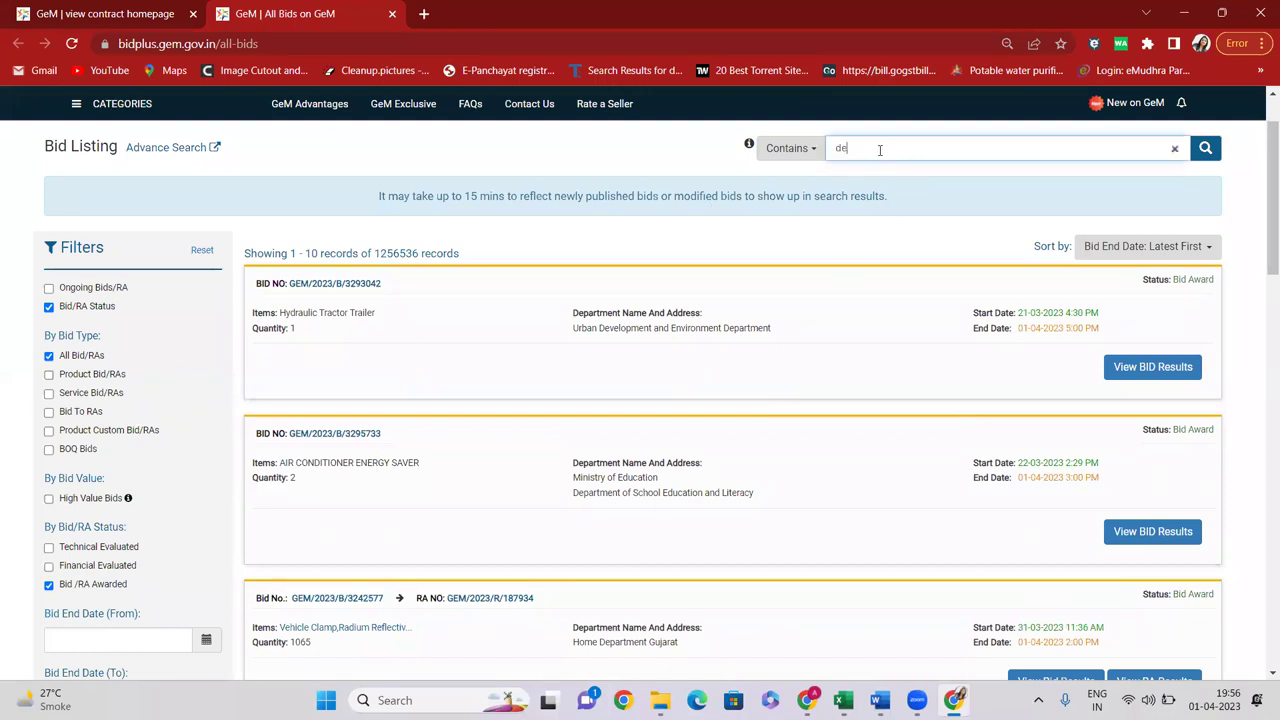
{"action": "type", "text": "sktop computer"}
{"action": "left_click", "coordinate": [1205, 148]}
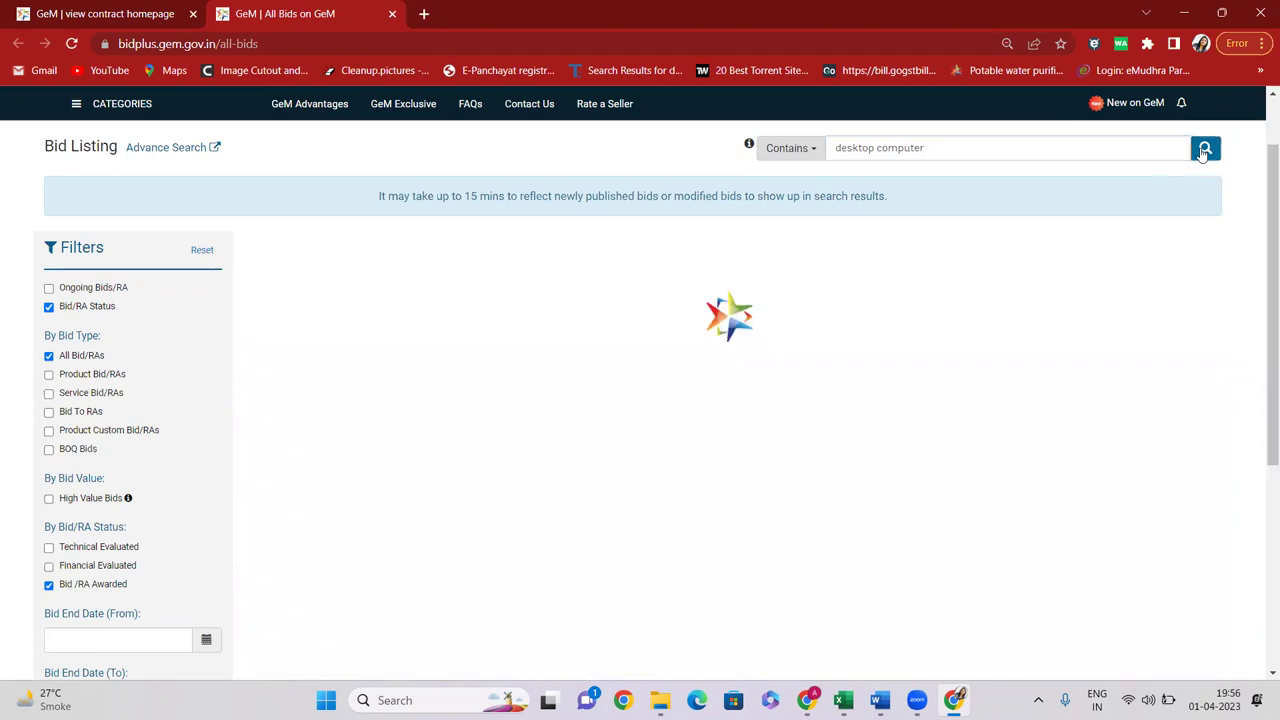
Review bid GEM/2023/B/3292513's items, department and closing date, then open its results
{"action": "scroll", "coordinate": [380, 355], "scroll_direction": "down", "scroll_amount": 2}
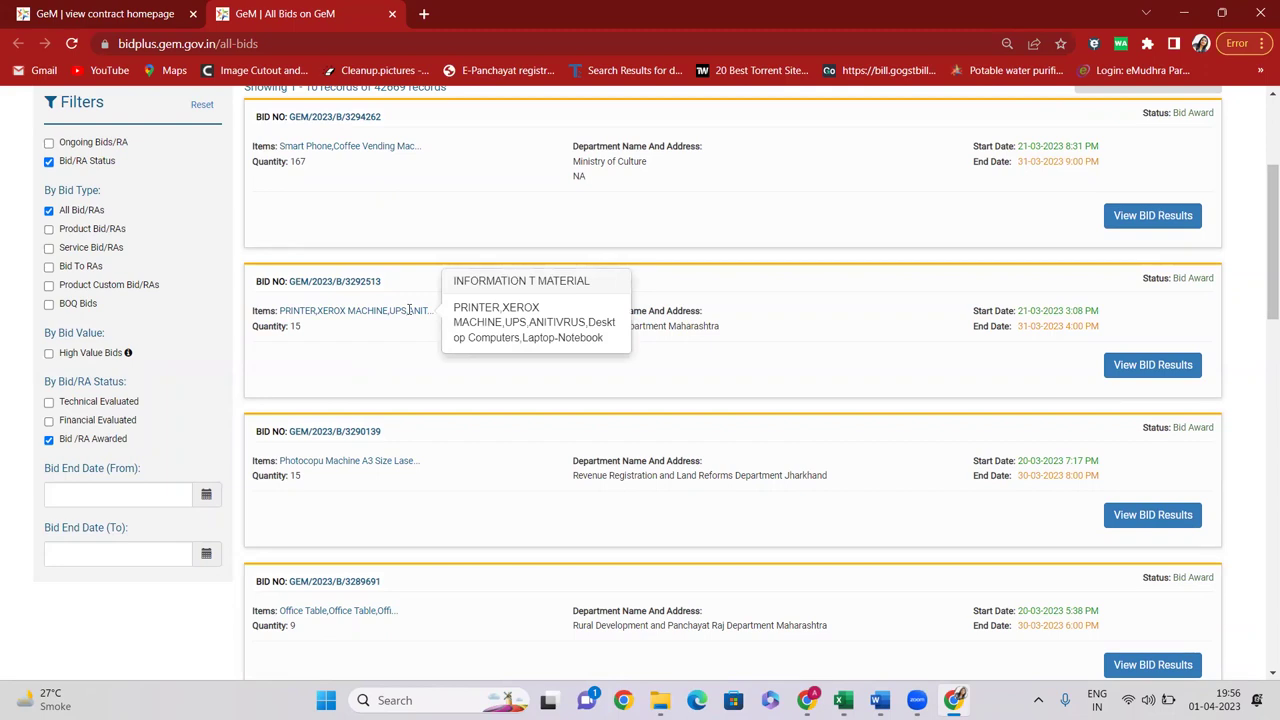
{"action": "left_click_drag", "start_coordinate": [294, 310], "coordinate": [433, 311]}
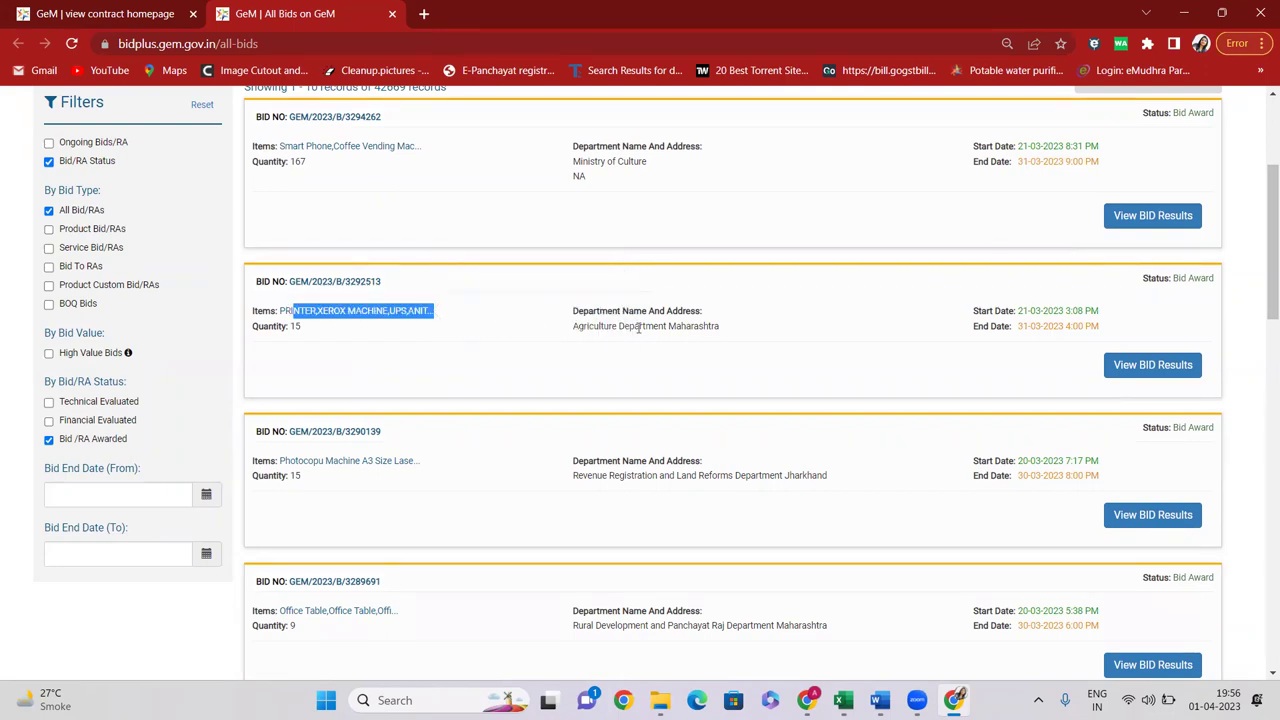
{"action": "left_click_drag", "start_coordinate": [579, 327], "coordinate": [723, 326]}
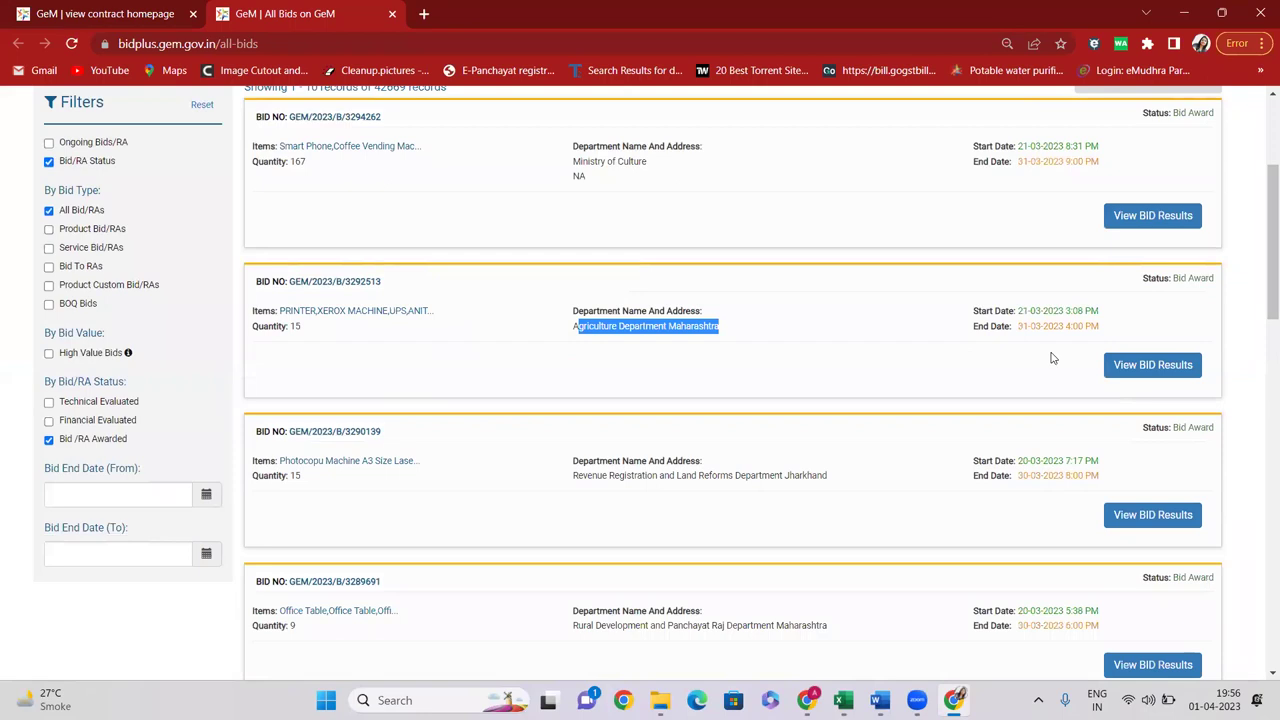
{"action": "left_click_drag", "start_coordinate": [1021, 310], "coordinate": [1134, 338]}
{"action": "left_click", "coordinate": [1143, 368]}
Expand the 2. Evaluation section and review the four qualified sellers' names
{"action": "scroll", "coordinate": [560, 375], "scroll_direction": "down", "scroll_amount": 2}
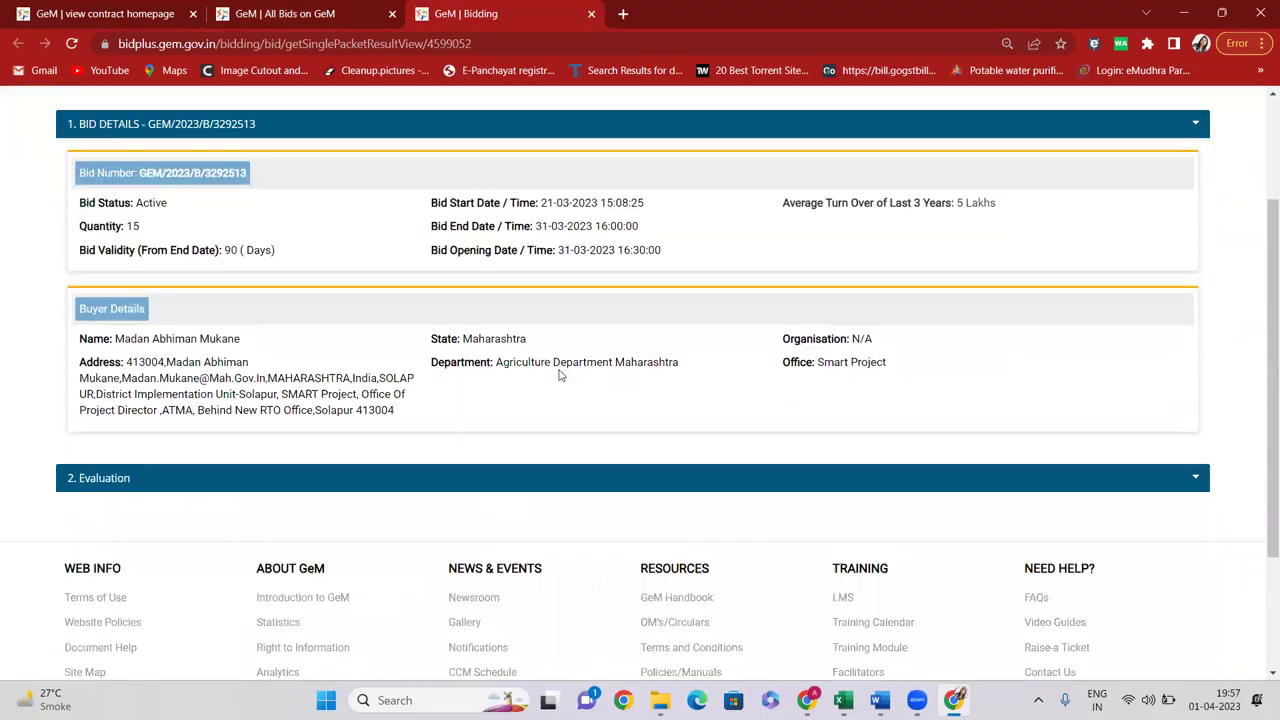
{"action": "scroll", "coordinate": [560, 375], "scroll_direction": "down", "scroll_amount": 2}
{"action": "left_click", "coordinate": [78, 298]}
{"action": "scroll", "coordinate": [540, 293], "scroll_direction": "up", "scroll_amount": 4}
{"action": "scroll", "coordinate": [300, 283], "scroll_direction": "down", "scroll_amount": 3}
{"action": "scroll", "coordinate": [297, 314], "scroll_direction": "up", "scroll_amount": 3}
{"action": "left_click_drag", "start_coordinate": [140, 388], "coordinate": [232, 390]}
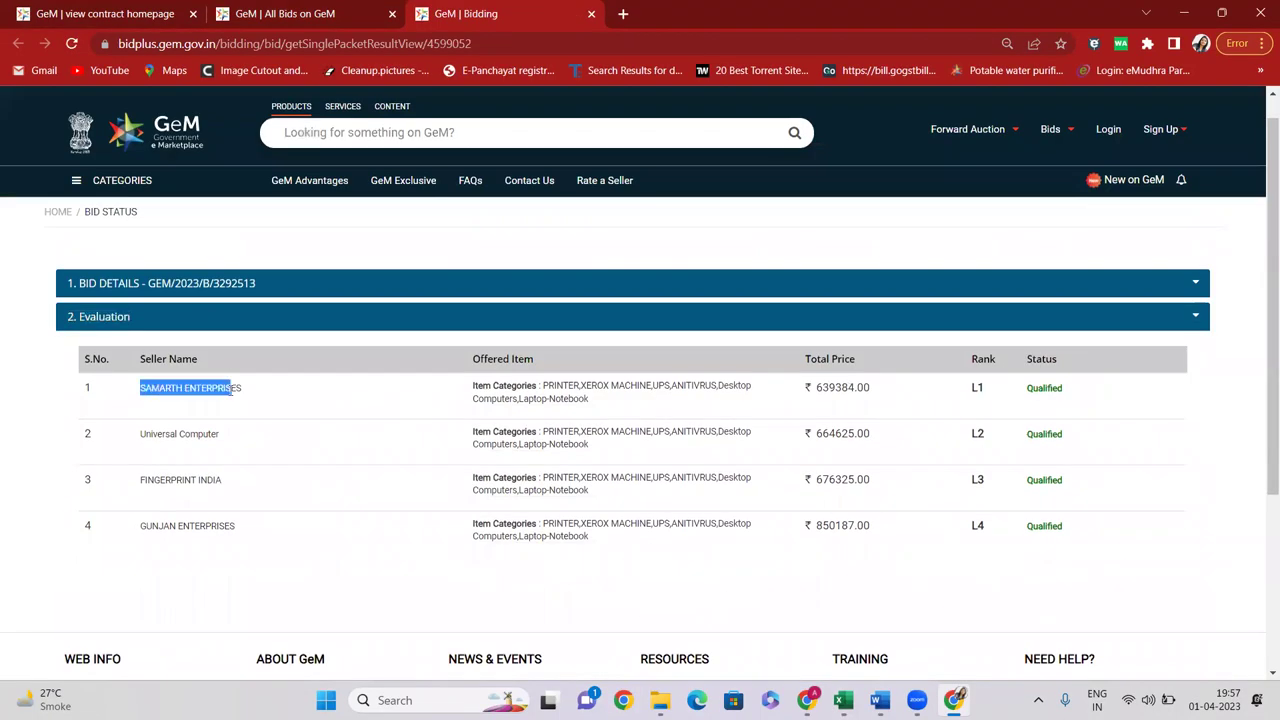
{"action": "scroll", "coordinate": [274, 377], "scroll_direction": "down", "scroll_amount": 1}
{"action": "left_click_drag", "start_coordinate": [150, 328], "coordinate": [230, 330]}
{"action": "left_click_drag", "start_coordinate": [146, 374], "coordinate": [232, 377]}
{"action": "left_click_drag", "start_coordinate": [163, 420], "coordinate": [217, 421]}
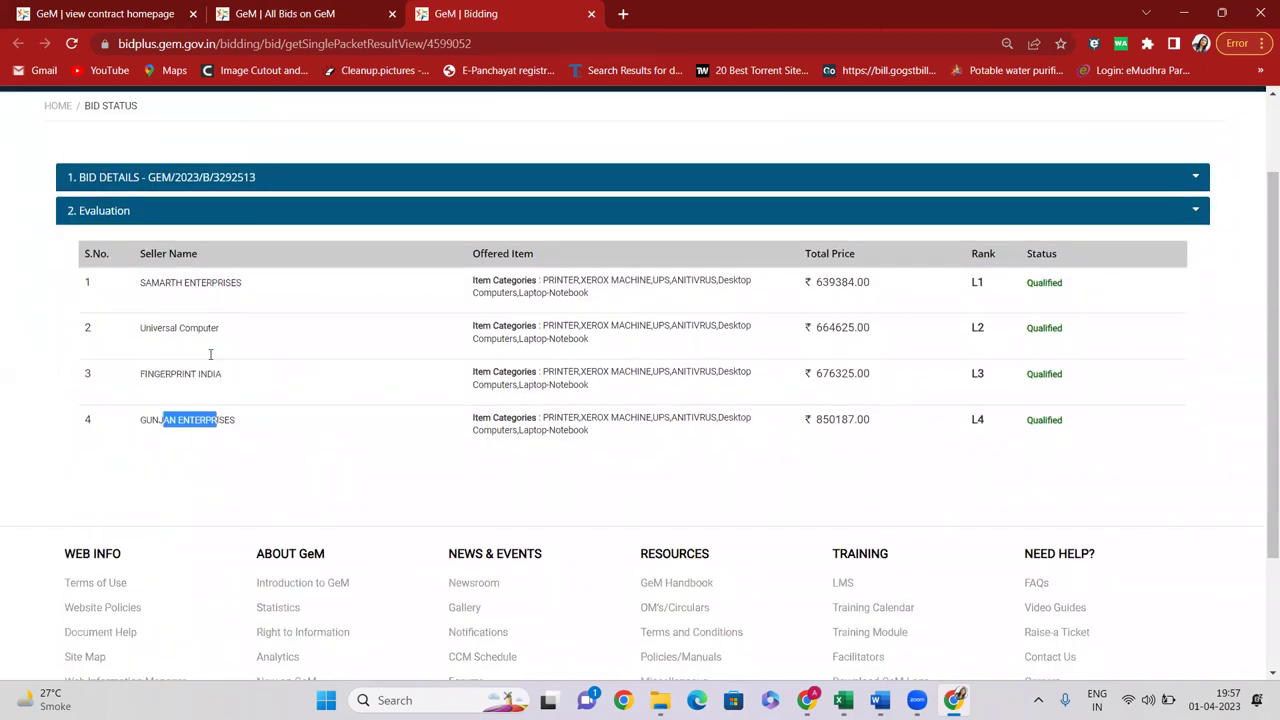
Select the L1 seller's lowest total price of 639384.00
{"action": "left_click", "coordinate": [966, 287]}
{"action": "left_click_drag", "start_coordinate": [966, 287], "coordinate": [999, 287]}
{"action": "left_click_drag", "start_coordinate": [812, 283], "coordinate": [891, 286]}
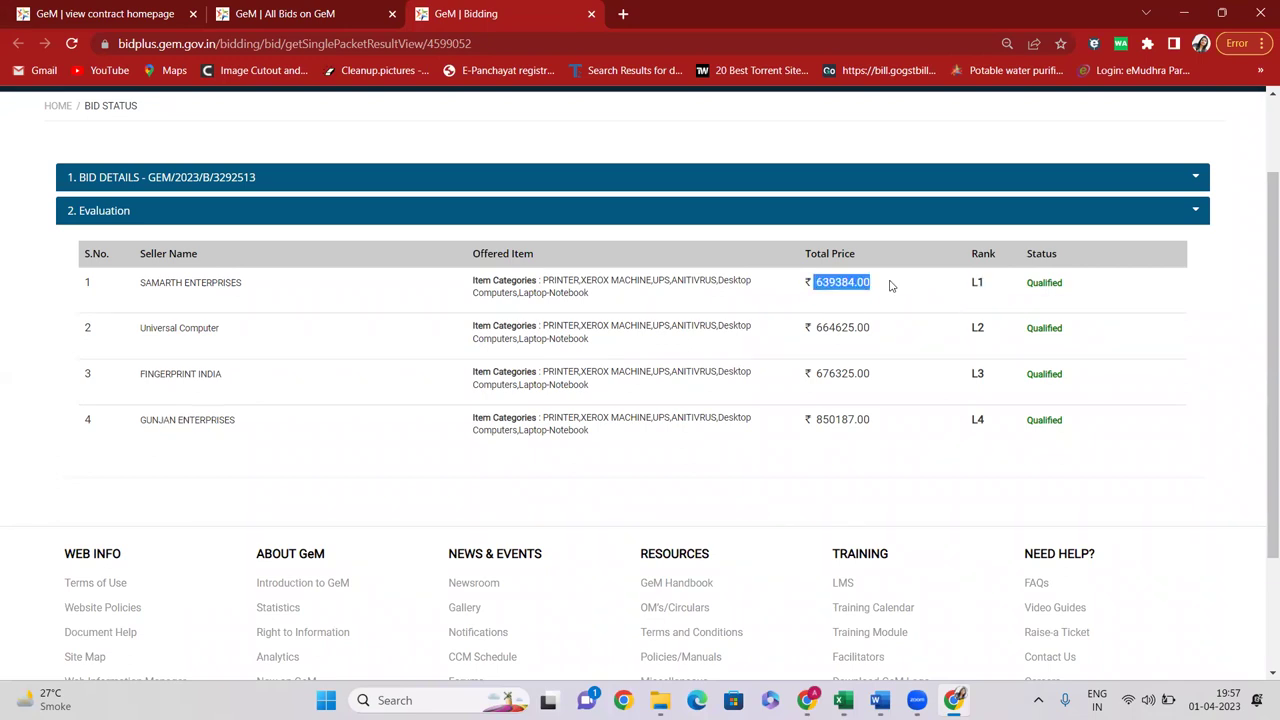
{"action": "left_click_drag", "start_coordinate": [146, 282], "coordinate": [865, 297]}
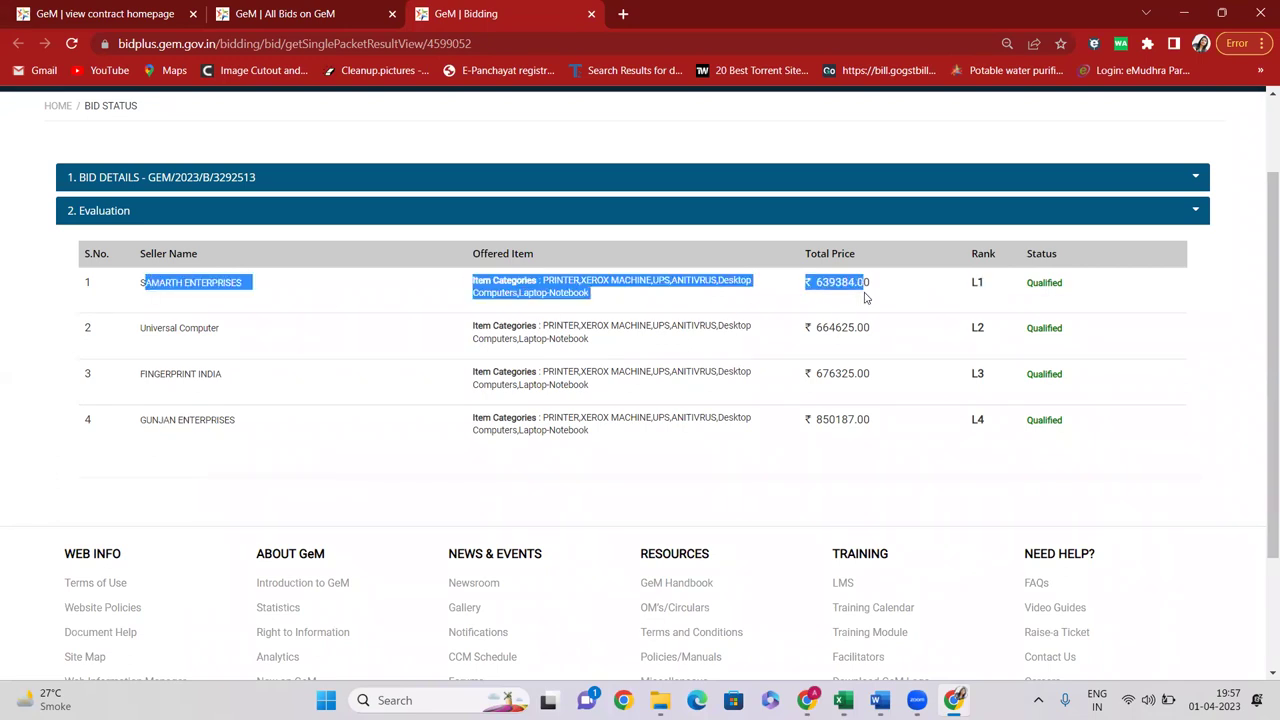
{"action": "double_click", "coordinate": [830, 282]}
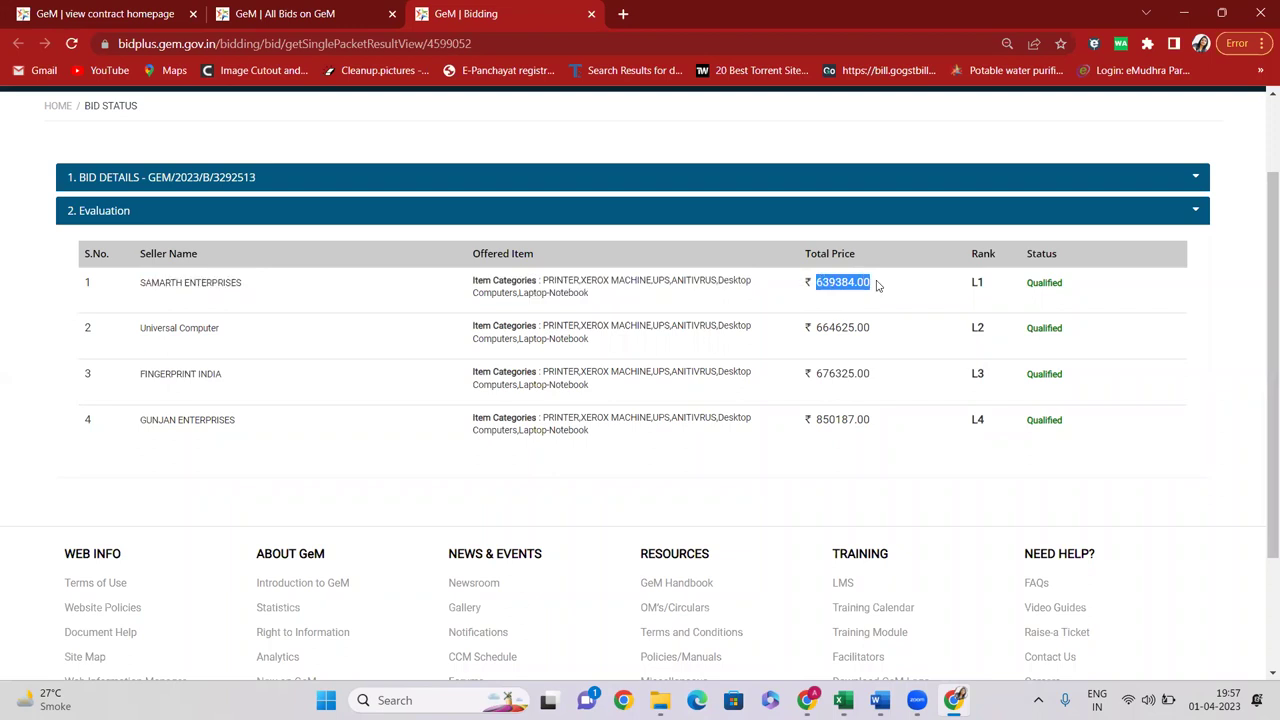
{"action": "scroll", "coordinate": [704, 306], "scroll_direction": "up", "scroll_amount": 2}
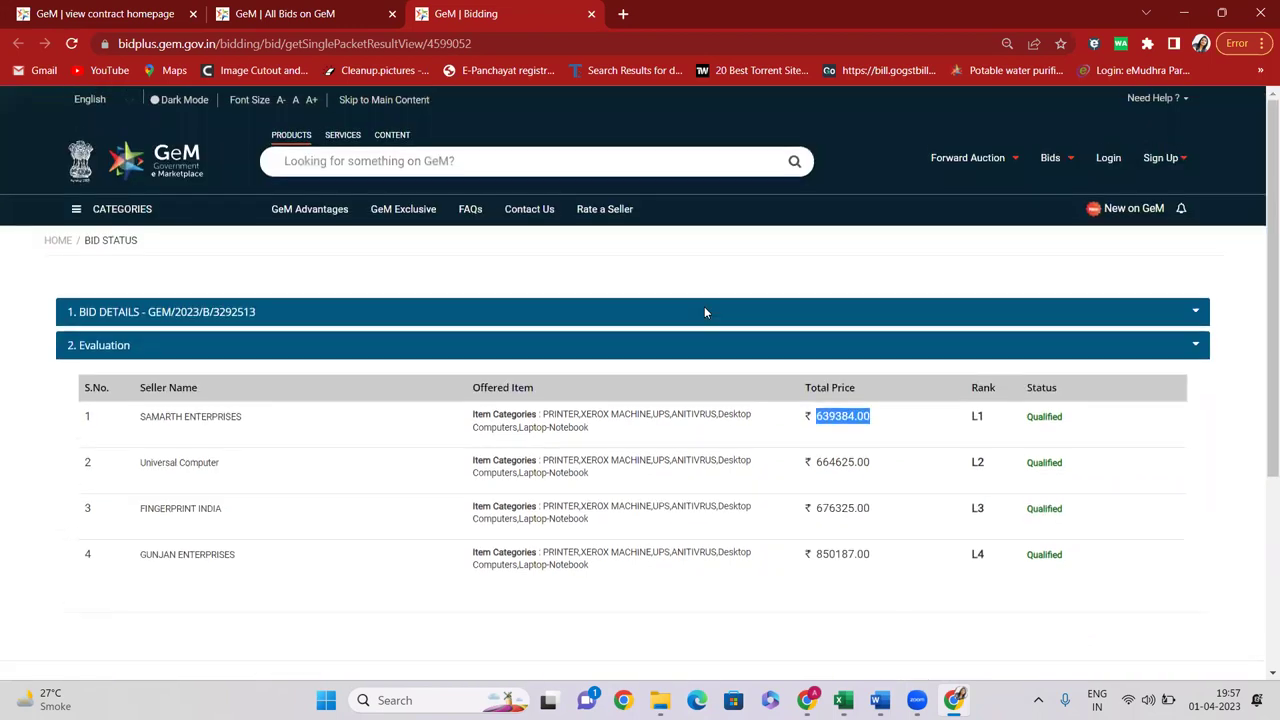
{"action": "key", "text": "alt+Tab"}
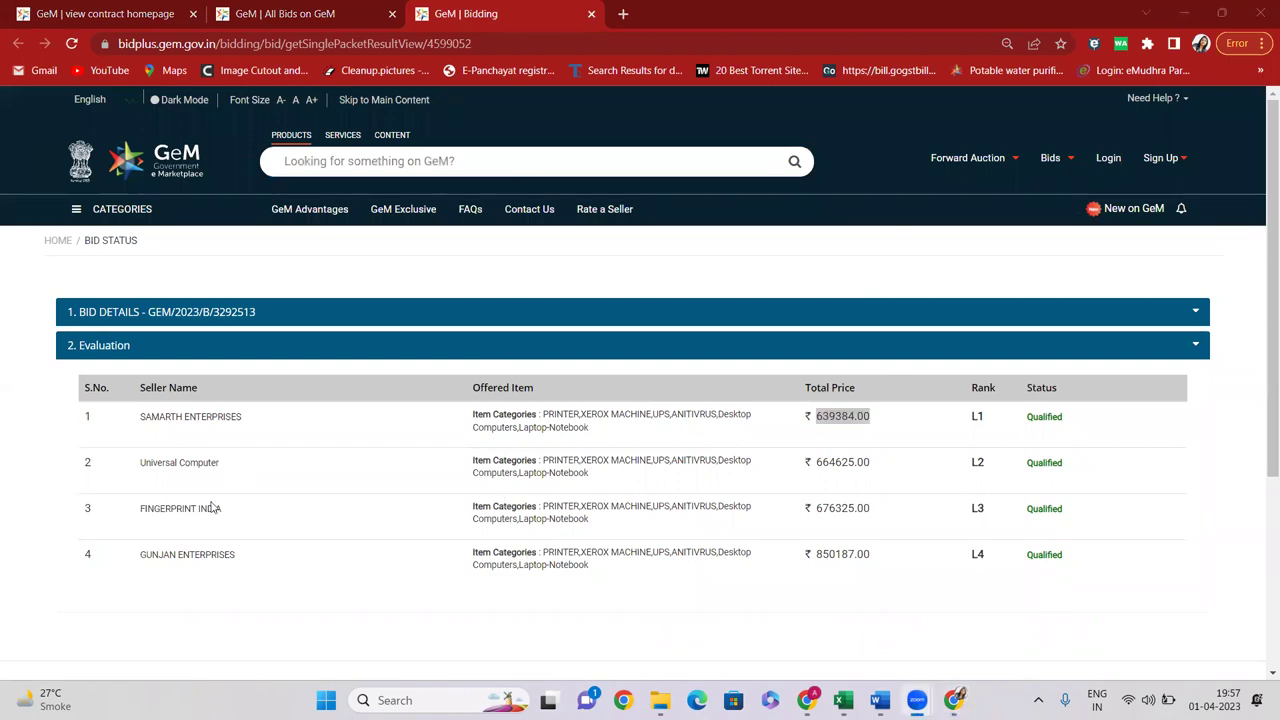
{"action": "left_click_drag", "start_coordinate": [137, 418], "coordinate": [217, 509]}
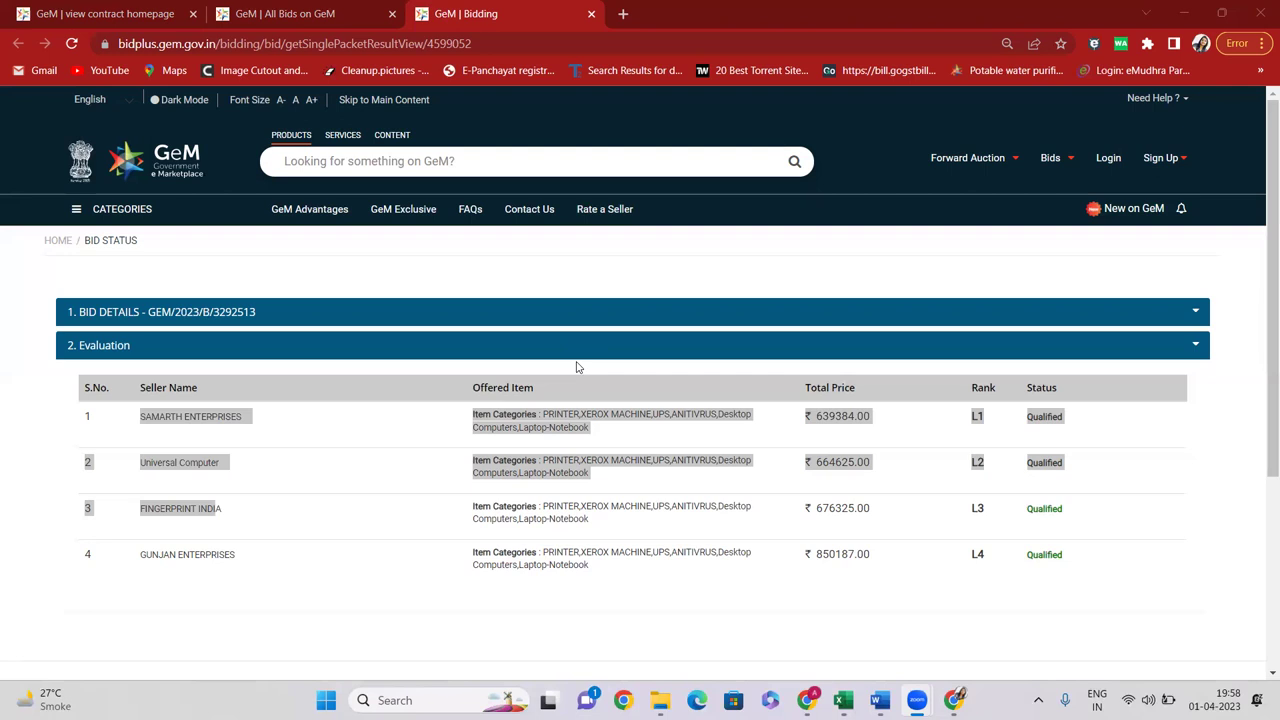
Go back to the contracts search tab and open List of Bids in a new tab
{"action": "left_click", "coordinate": [322, 13]}
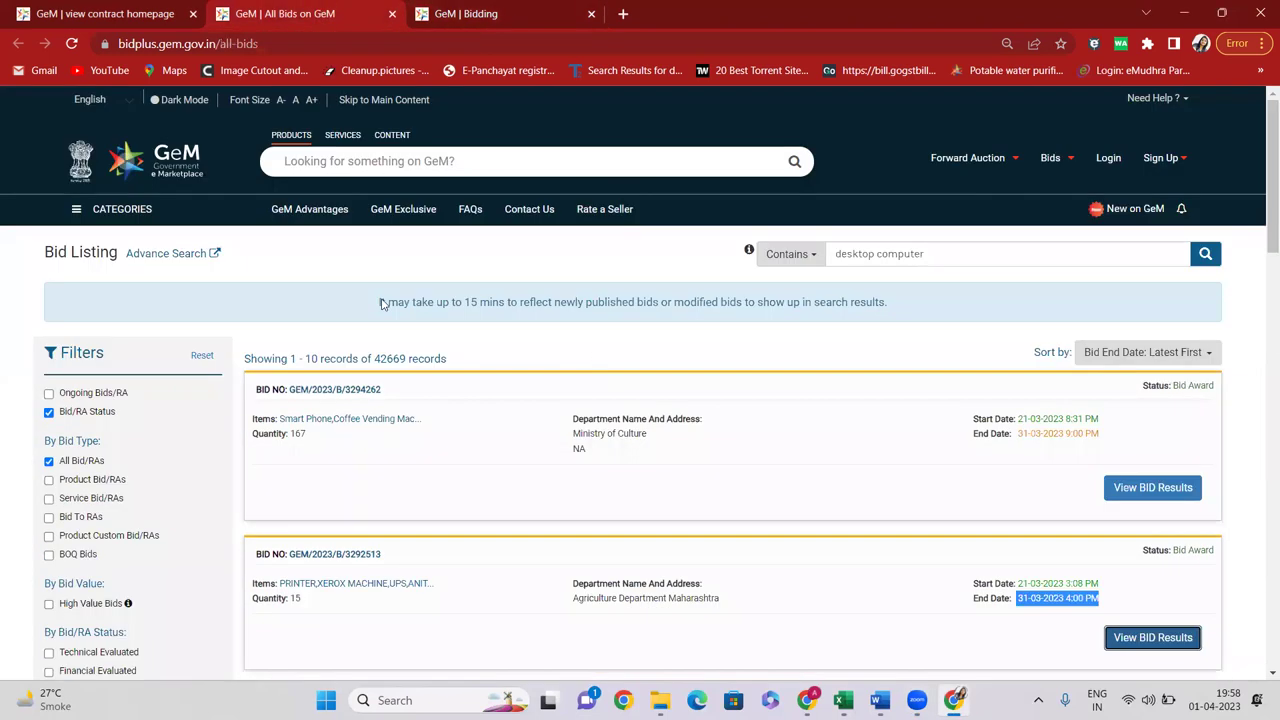
{"action": "left_click", "coordinate": [97, 12]}
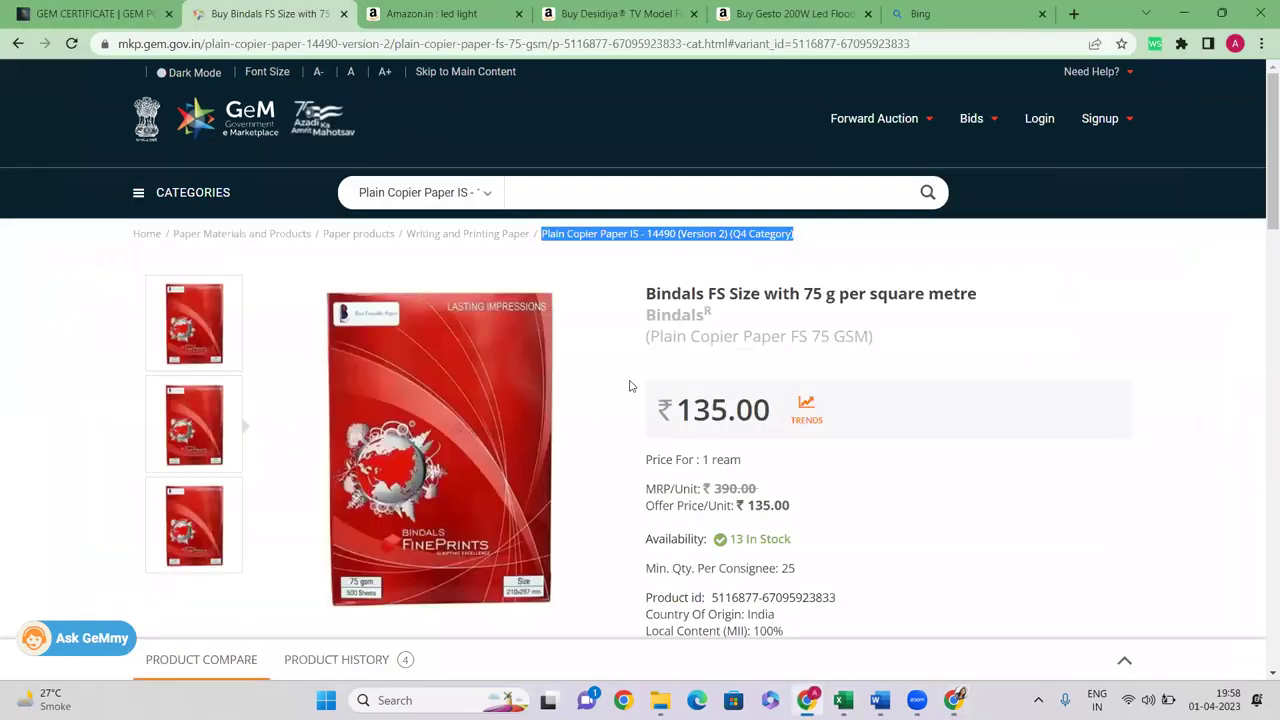
{"action": "left_click", "coordinate": [806, 700]}
{"action": "left_click", "coordinate": [754, 253]}
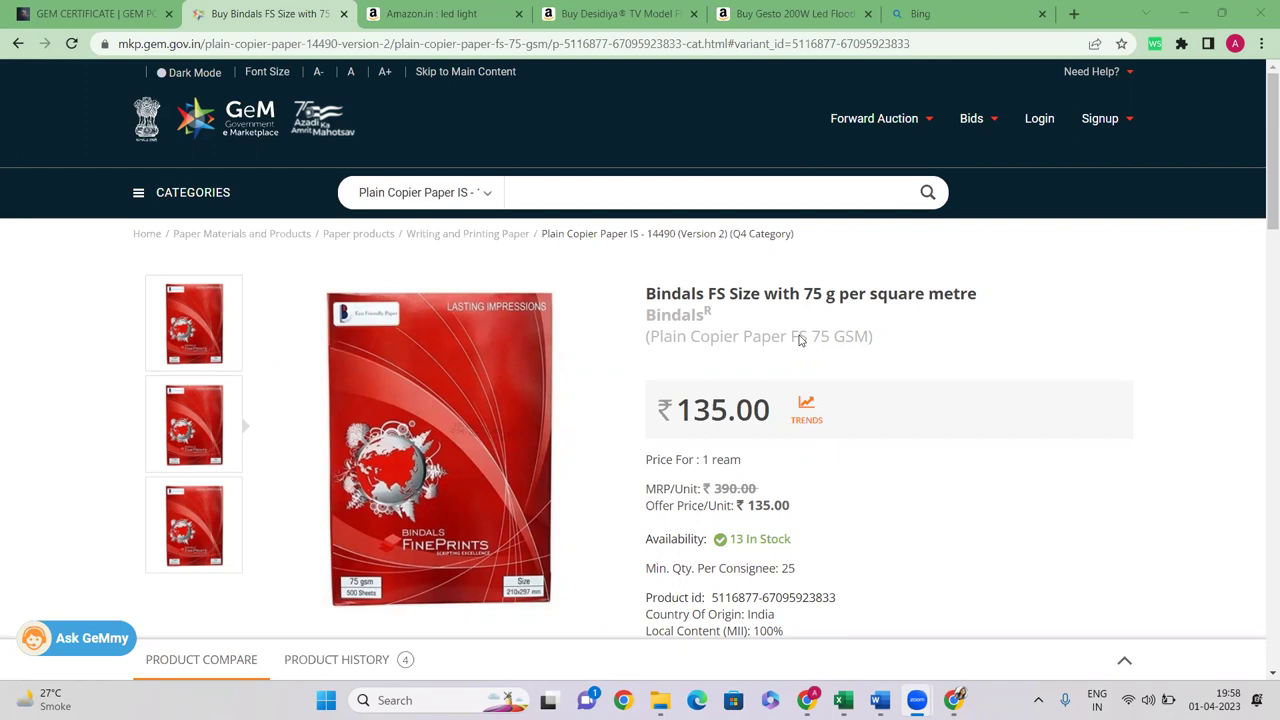
{"action": "left_click", "coordinate": [806, 698]}
{"action": "left_click", "coordinate": [954, 700]}
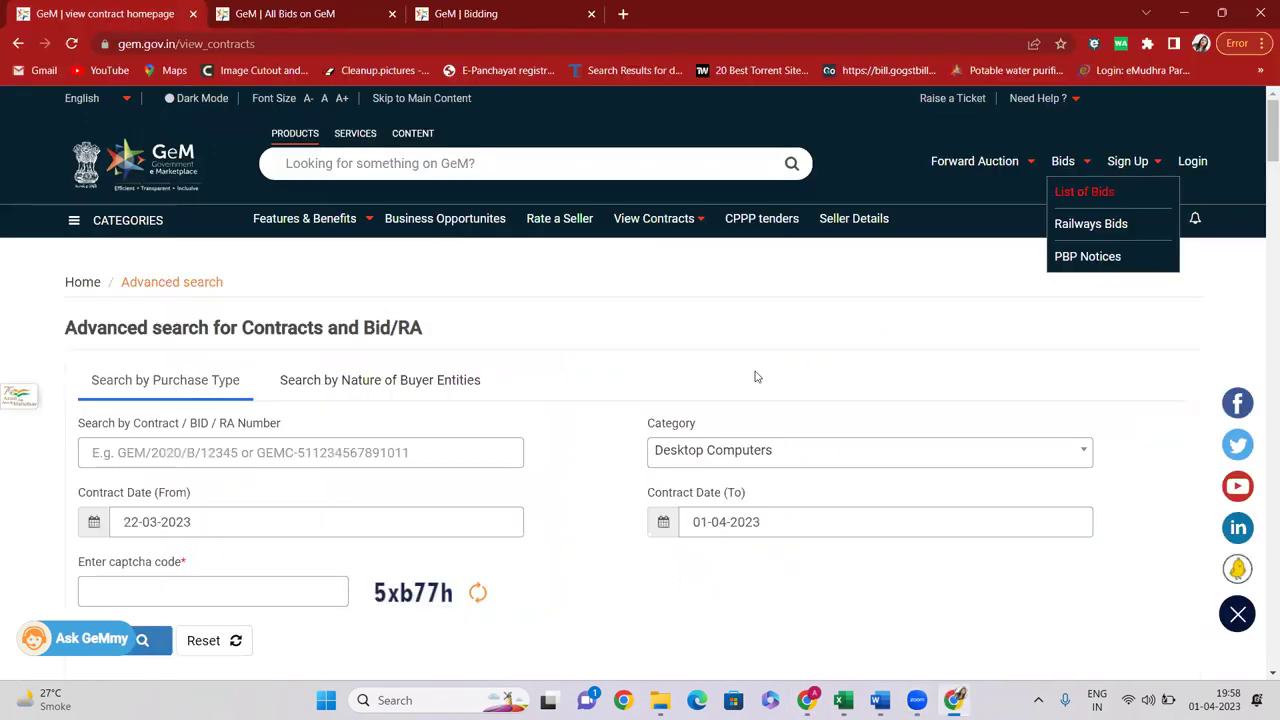
{"action": "left_click", "coordinate": [1083, 192]}
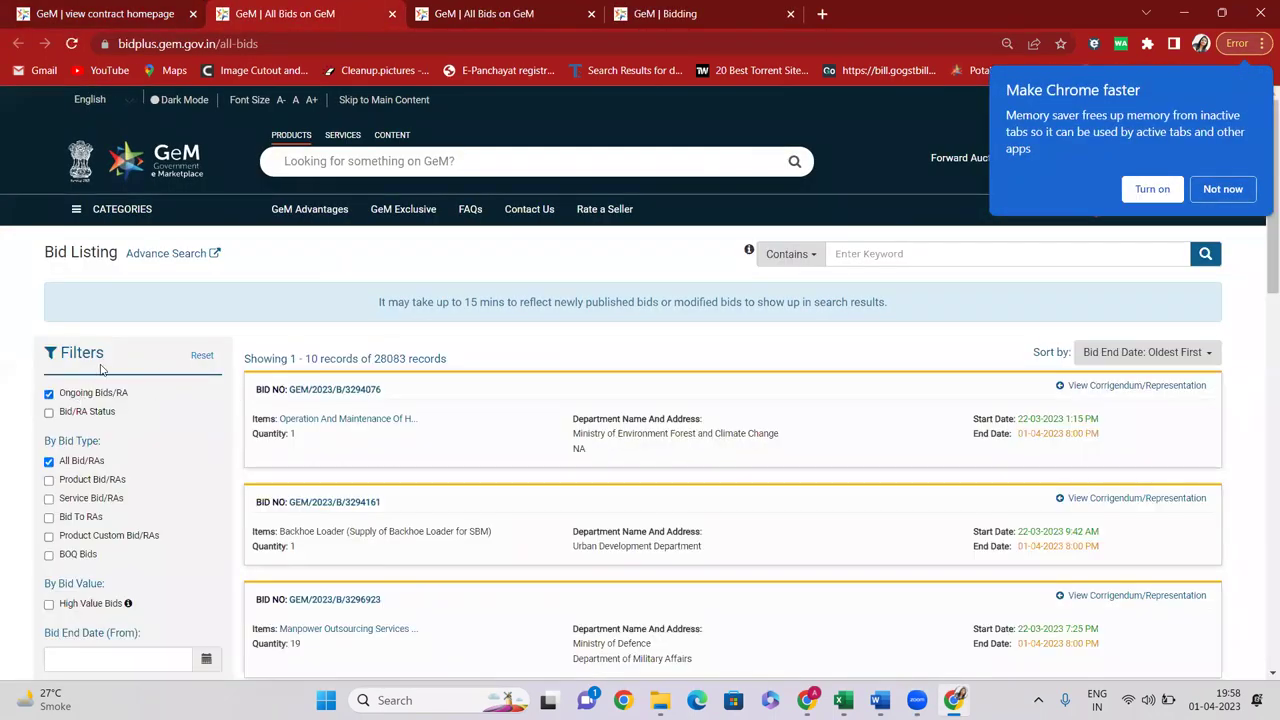
Set KARNATAKA as consignee state in the ongoing-bid location search, then return to All Bids
{"action": "left_click", "coordinate": [160, 258]}
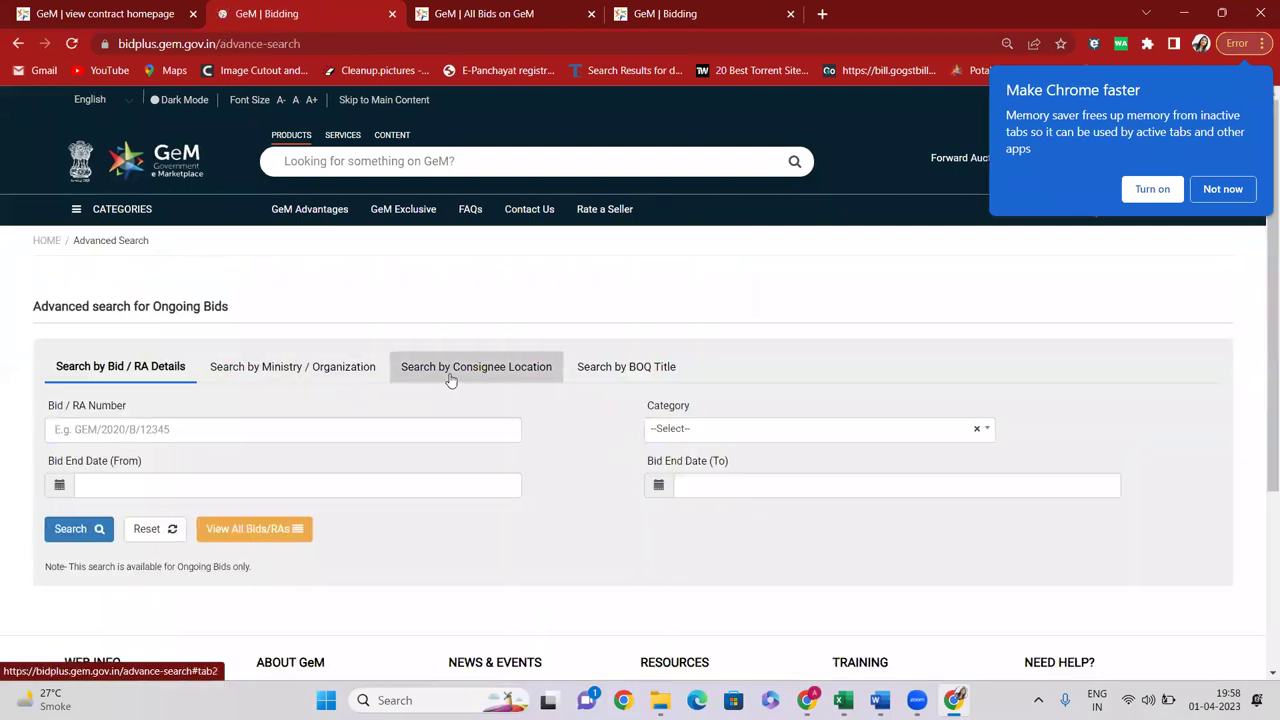
{"action": "left_click", "coordinate": [466, 372]}
{"action": "left_click", "coordinate": [672, 430]}
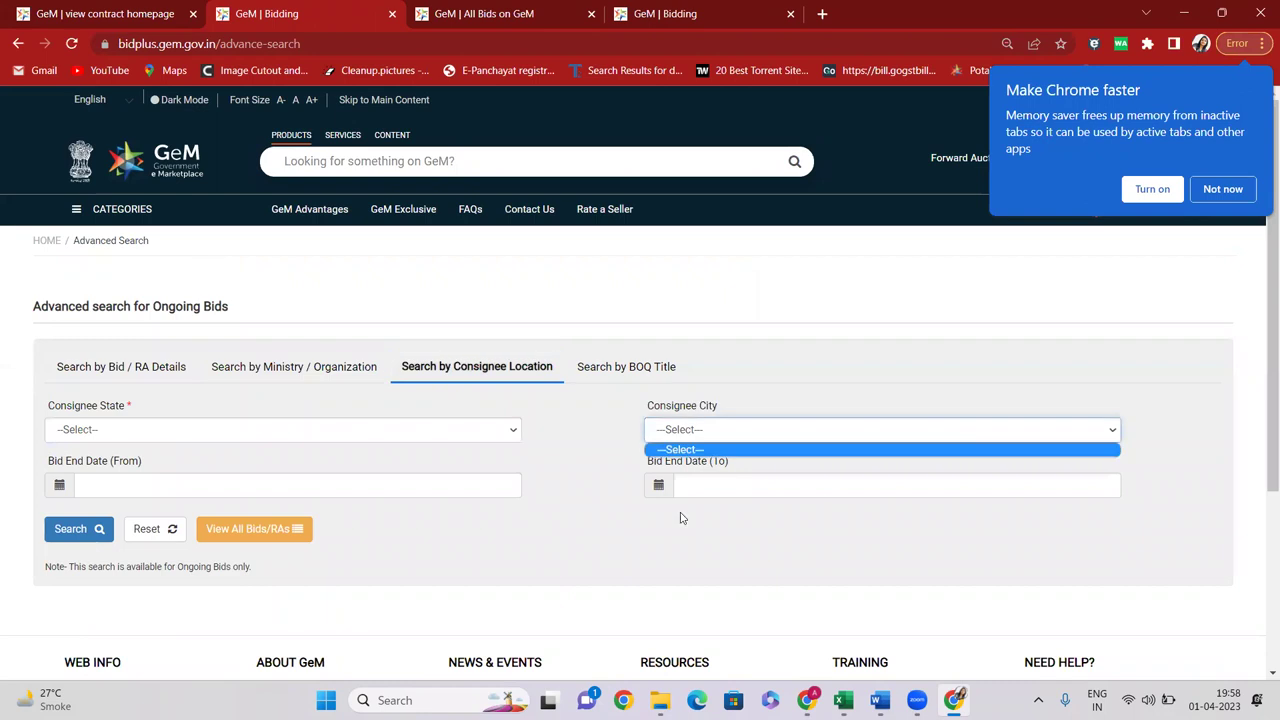
{"action": "left_click", "coordinate": [197, 434]}
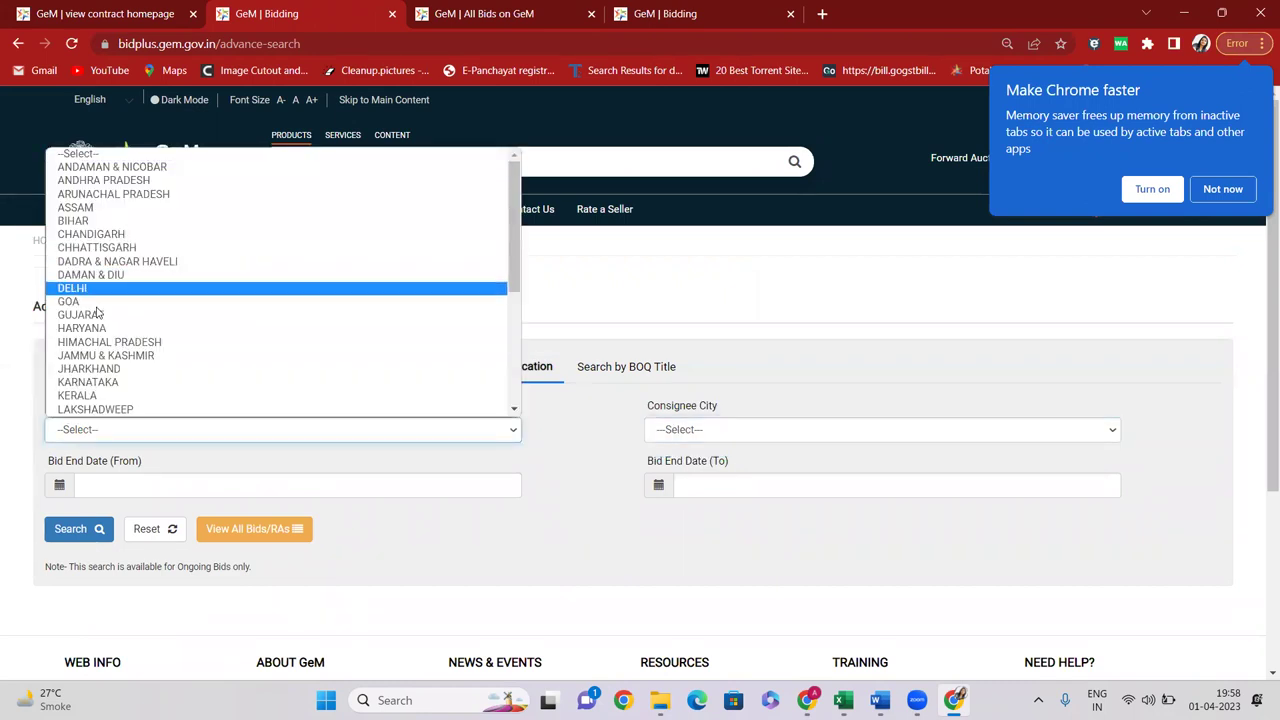
{"action": "left_click", "coordinate": [90, 302]}
{"action": "left_click", "coordinate": [726, 431]}
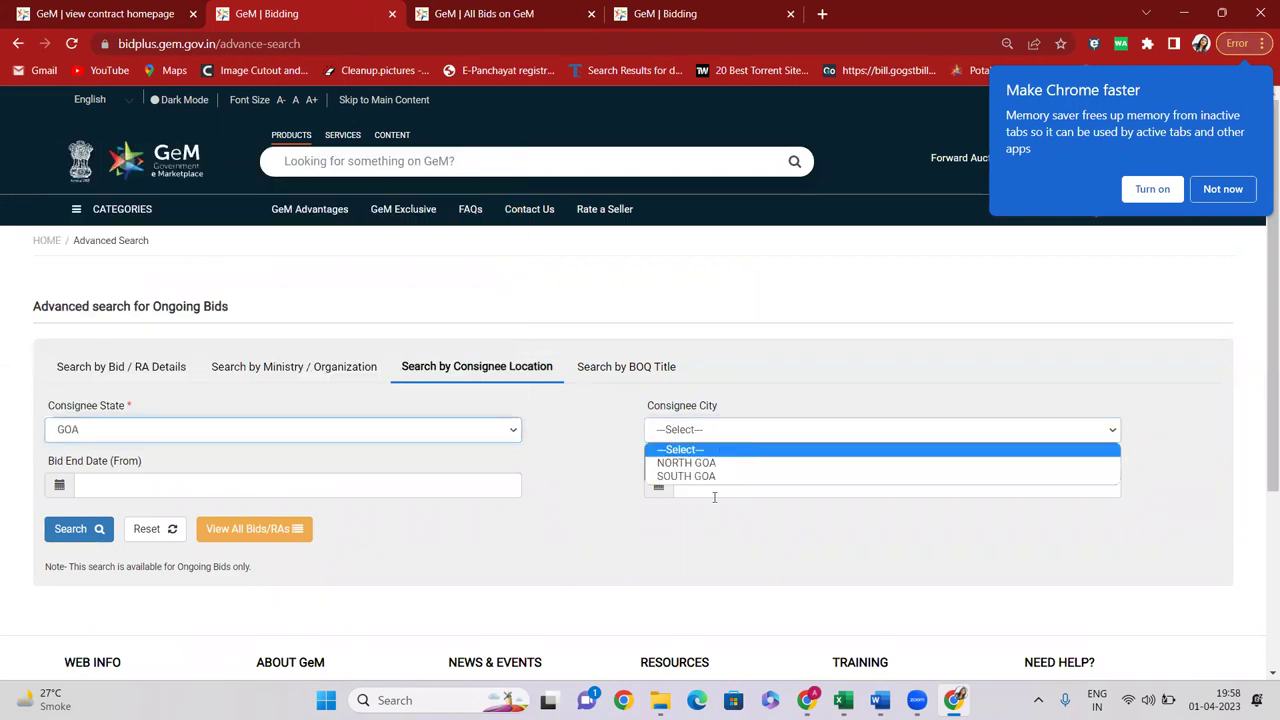
{"action": "left_click", "coordinate": [119, 426]}
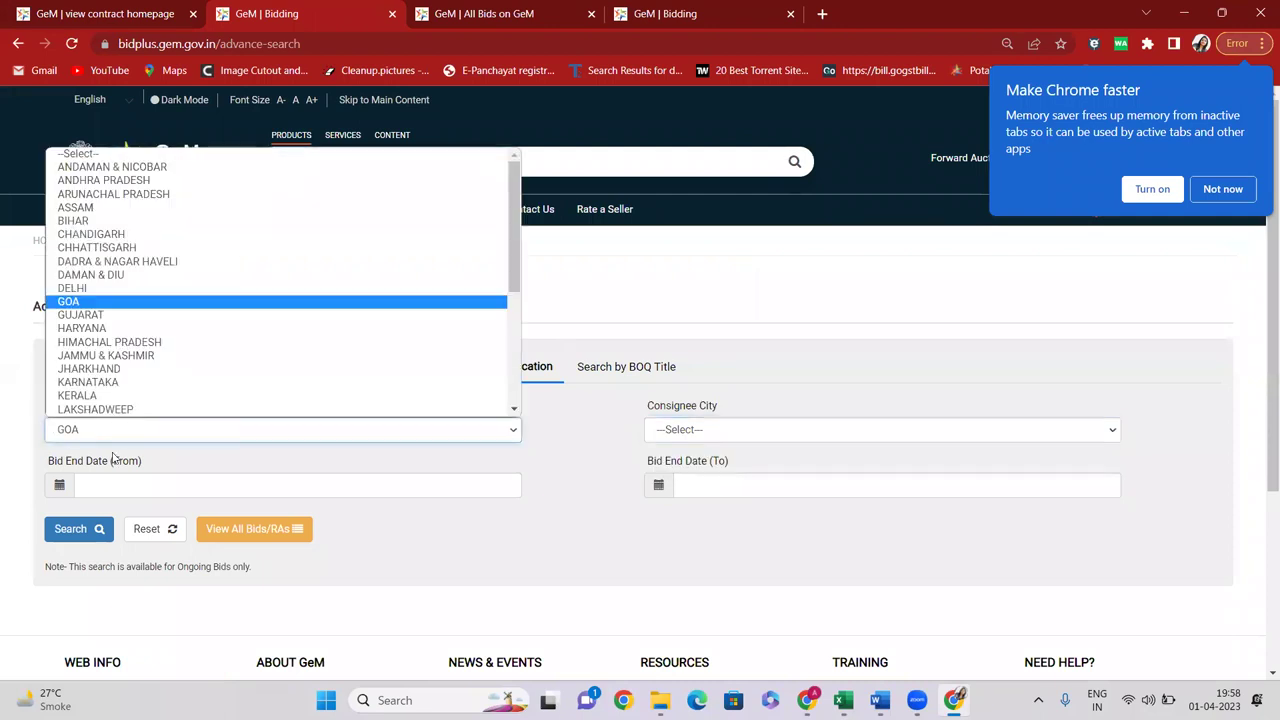
{"action": "left_click", "coordinate": [95, 382]}
{"action": "left_click", "coordinate": [736, 429]}
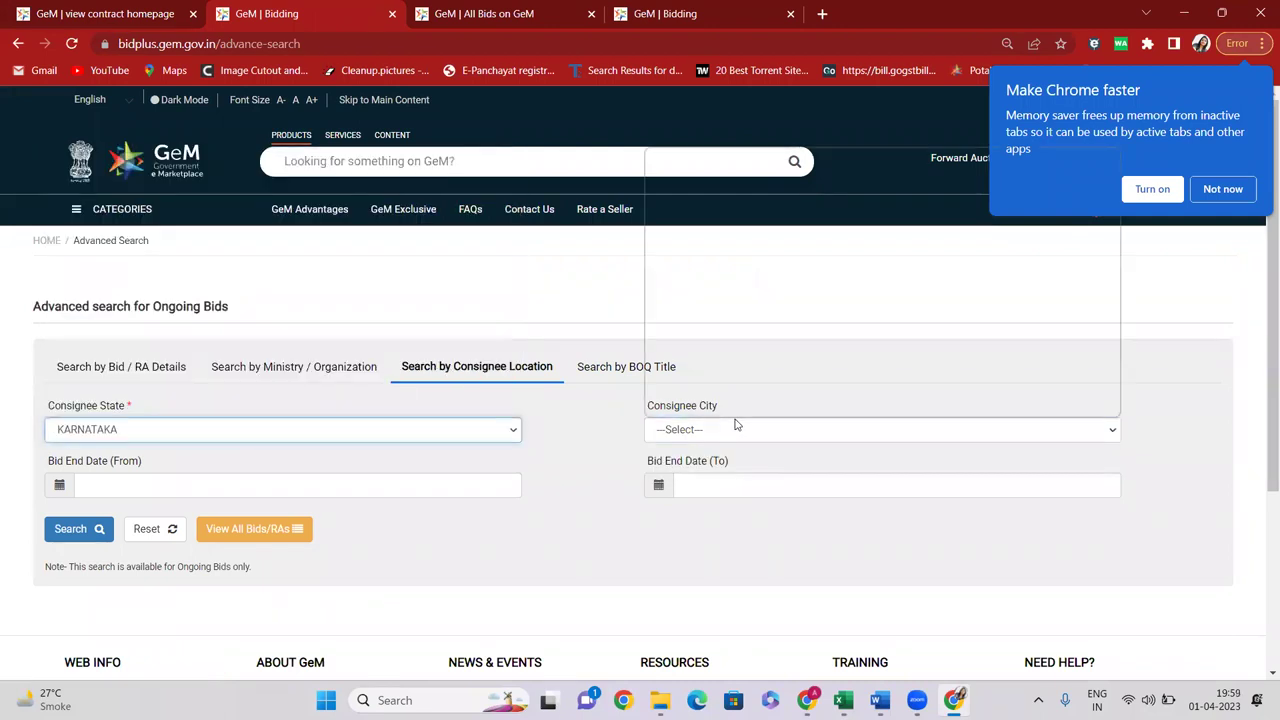
{"action": "left_click", "coordinate": [455, 405]}
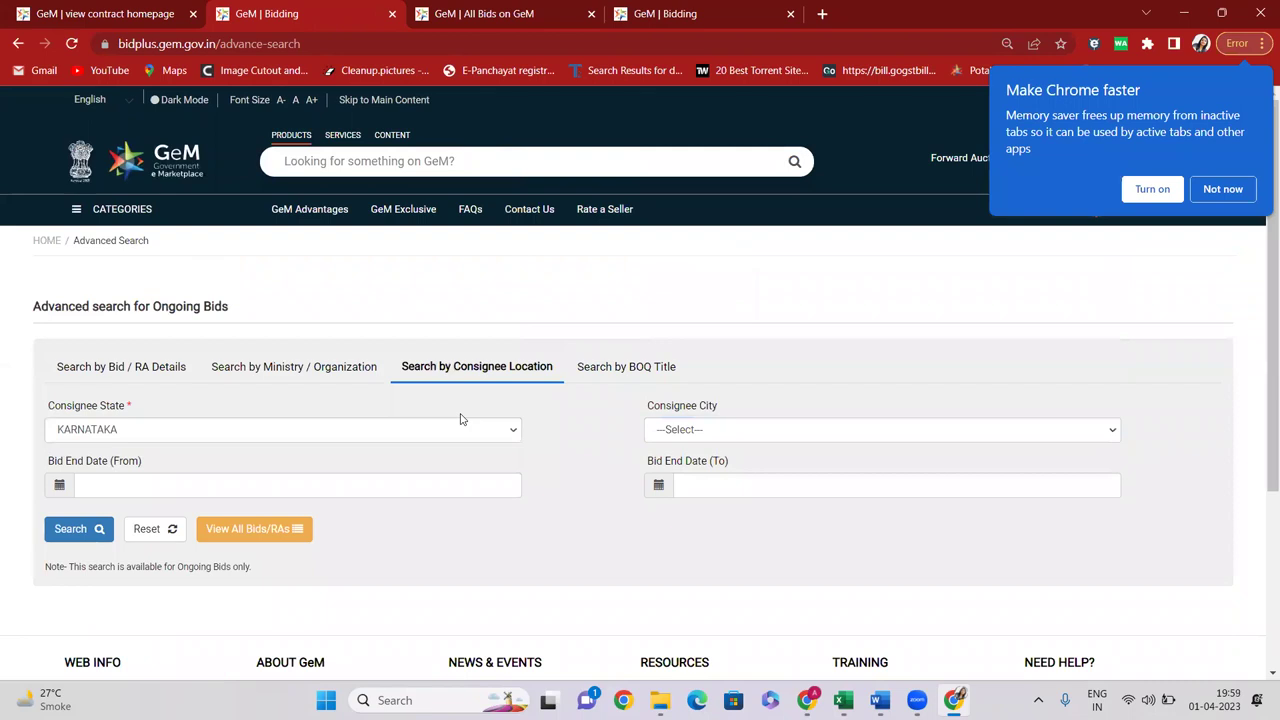
{"action": "left_click", "coordinate": [450, 12]}
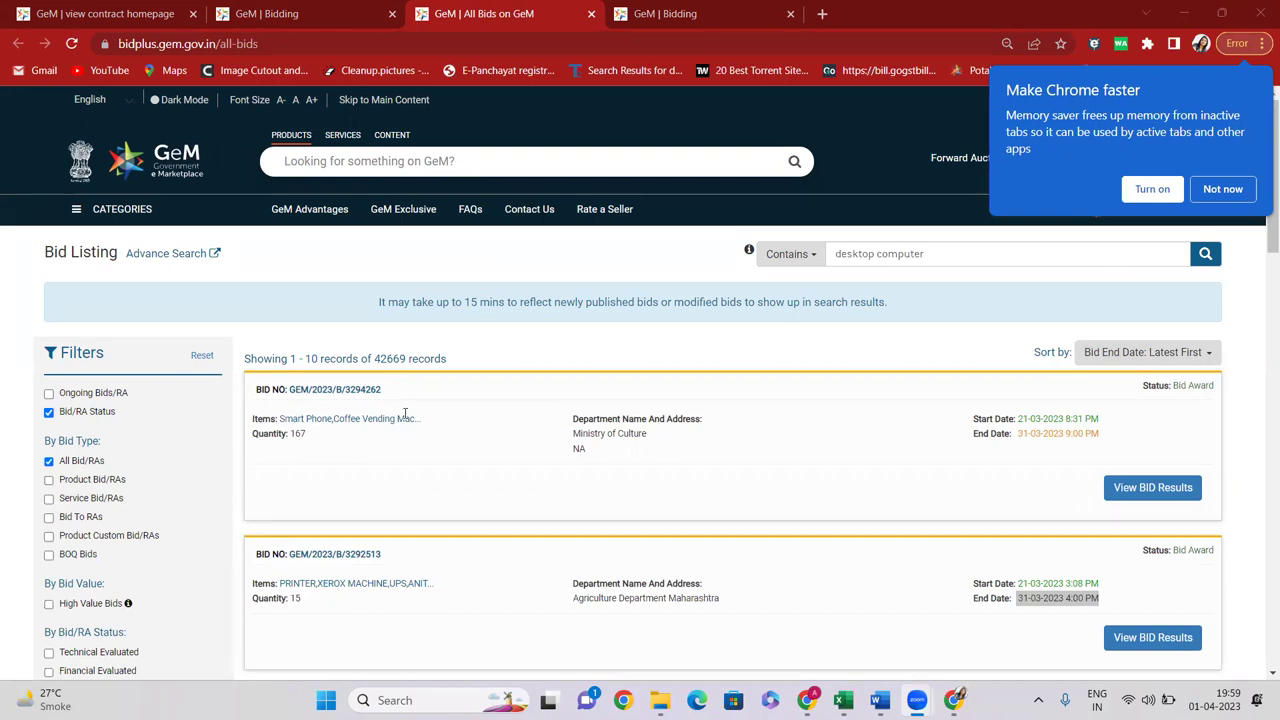
Scroll the bid listing down to office table bid GEM/2023/B/3289691 and highlight its items
{"action": "scroll", "coordinate": [143, 414], "scroll_direction": "down", "scroll_amount": 1}
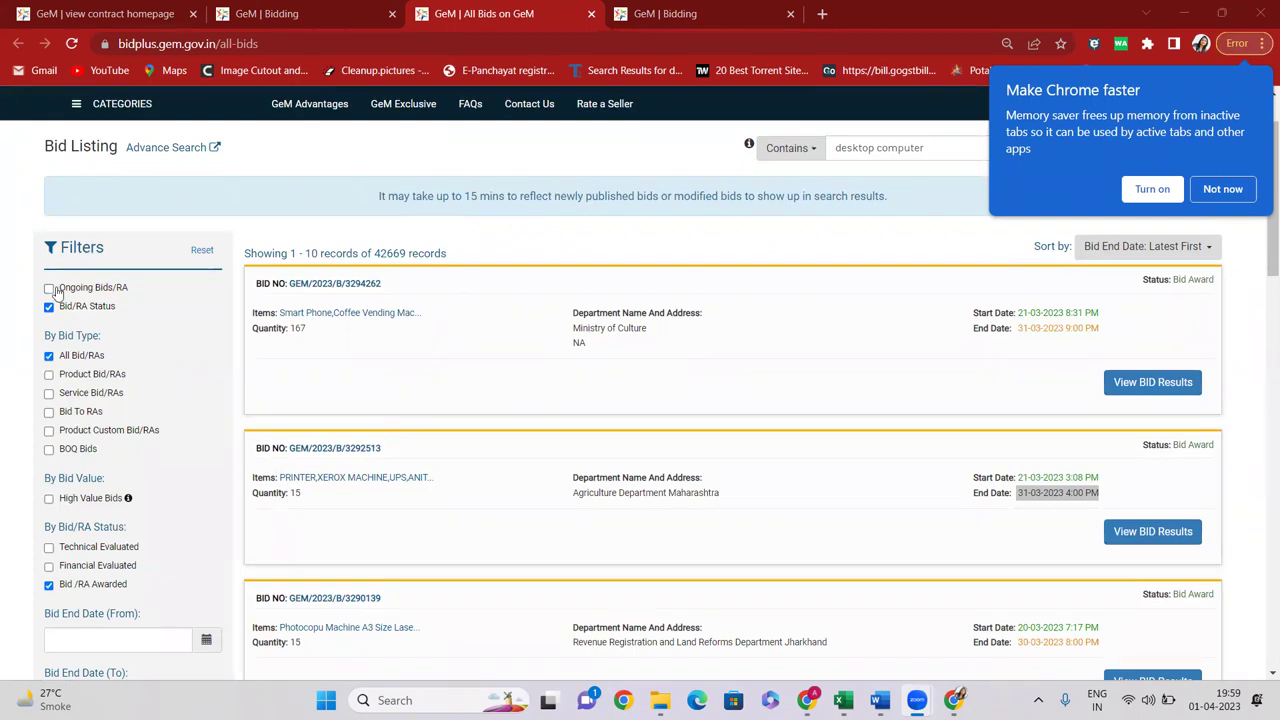
{"action": "scroll", "coordinate": [1060, 410], "scroll_direction": "down", "scroll_amount": 2}
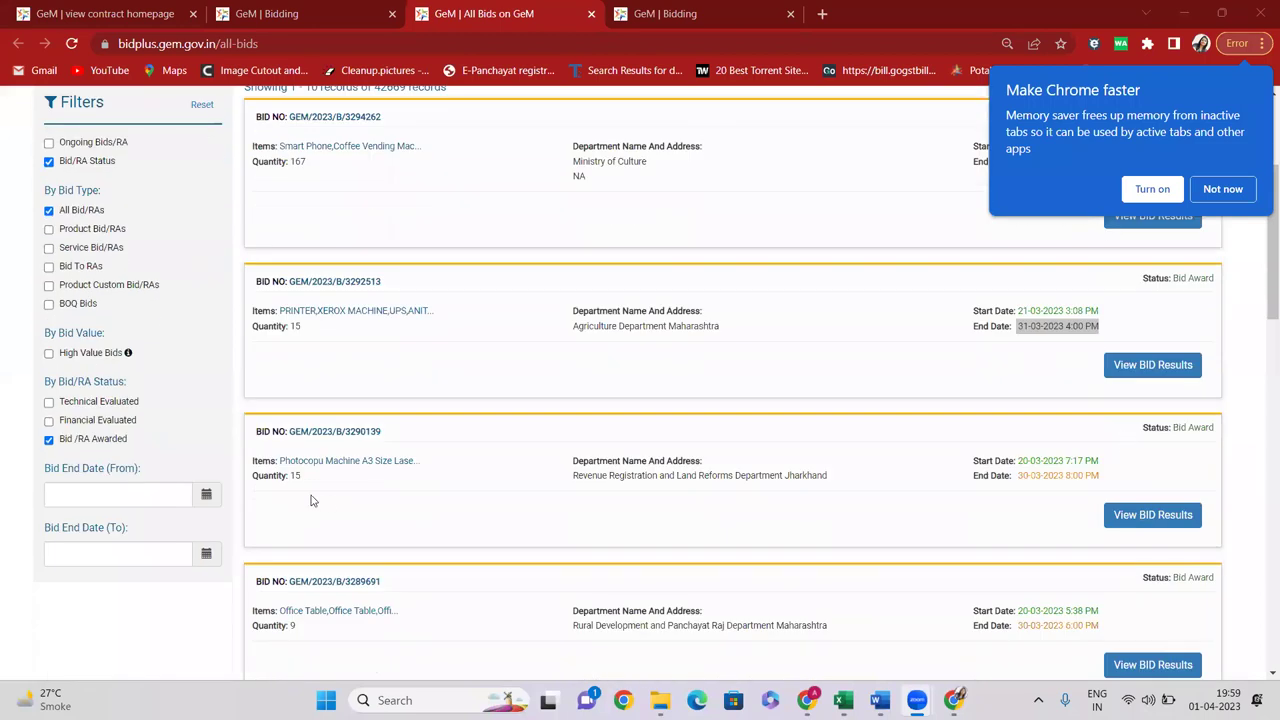
{"action": "scroll", "coordinate": [1095, 505], "scroll_direction": "down", "scroll_amount": 3}
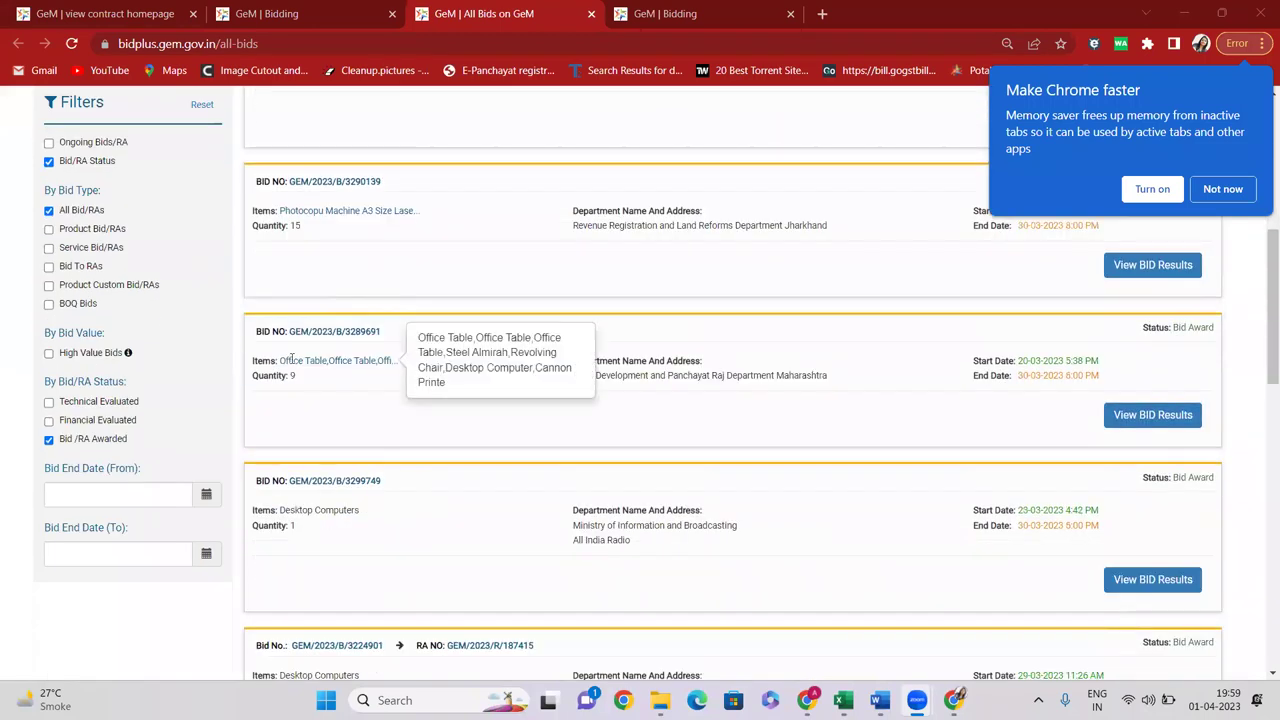
{"action": "left_click_drag", "start_coordinate": [288, 358], "coordinate": [362, 360]}
Open the office table bid's results and expand the technical and financial evaluation sections
{"action": "left_click", "coordinate": [1140, 415]}
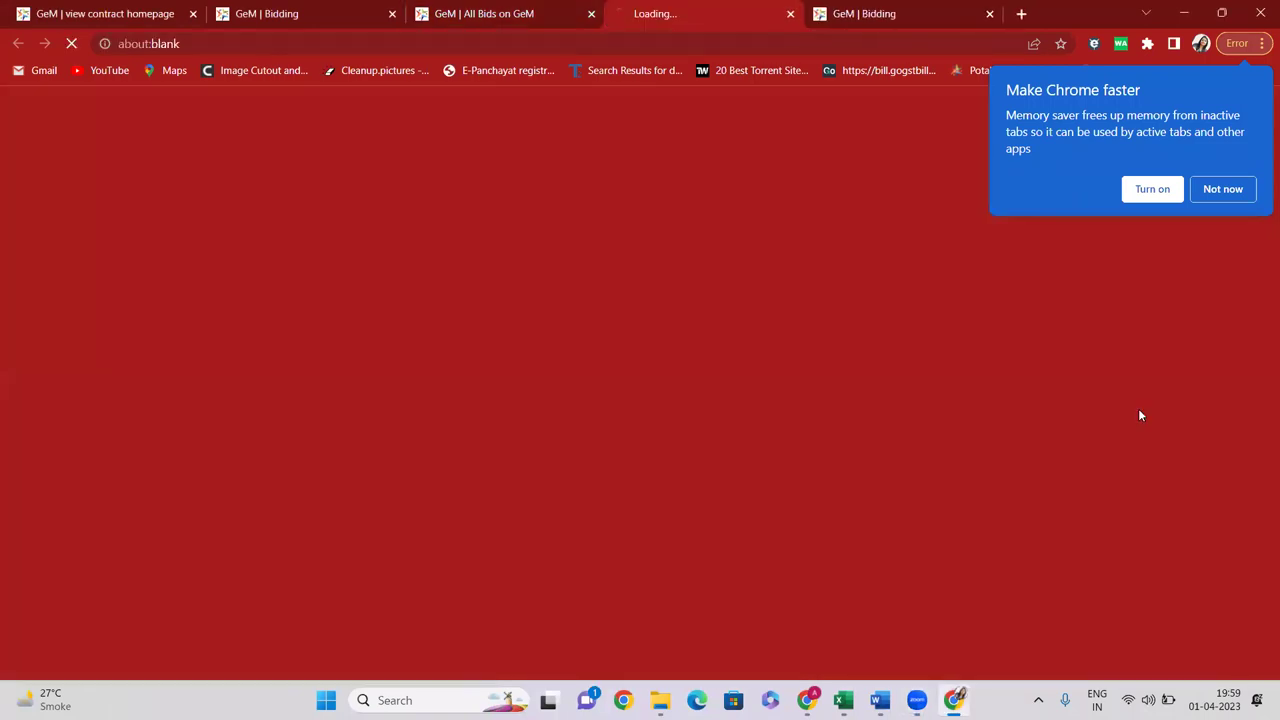
{"action": "scroll", "coordinate": [113, 385], "scroll_direction": "down", "scroll_amount": 3}
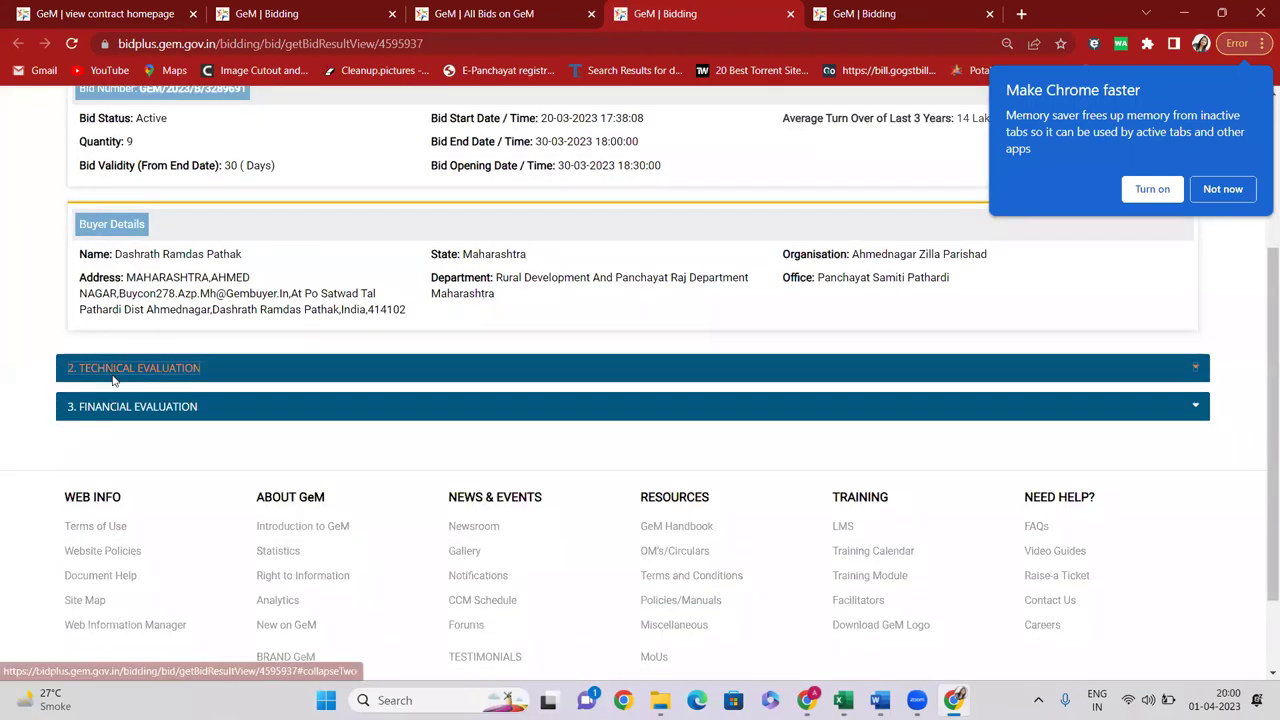
{"action": "left_click", "coordinate": [113, 378]}
{"action": "left_click", "coordinate": [366, 375]}
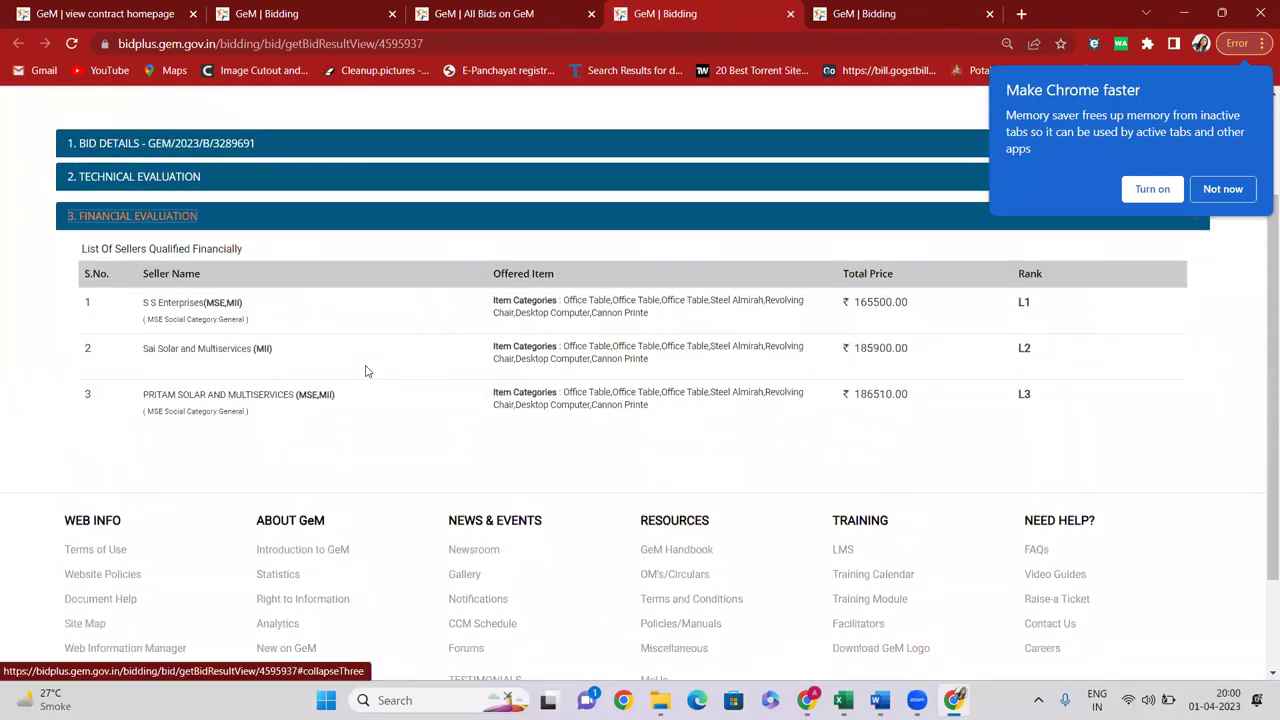
{"action": "left_click", "coordinate": [1035, 304]}
Highlight the sellers' prices ₹165500.00, ₹185900.00 and ₹186510.00
{"action": "left_click_drag", "start_coordinate": [848, 296], "coordinate": [920, 314]}
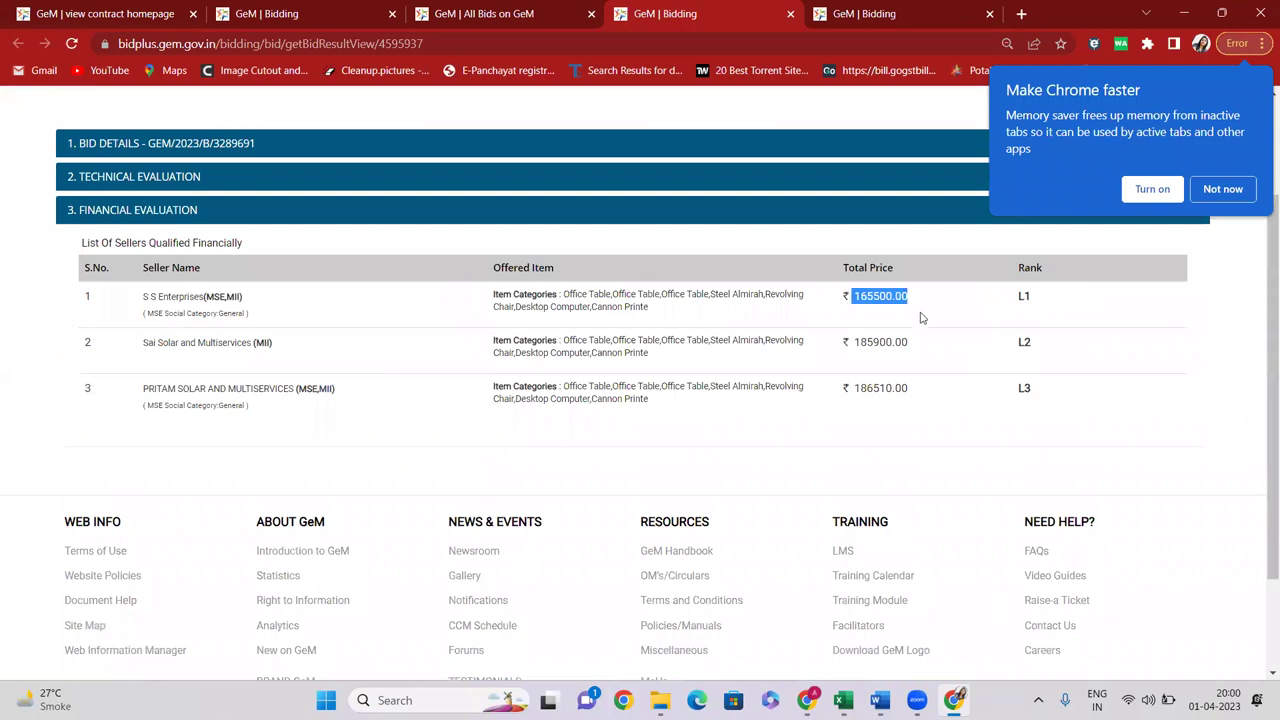
{"action": "left_click_drag", "start_coordinate": [851, 343], "coordinate": [917, 345]}
{"action": "left_click", "coordinate": [926, 403], "text": "shift"}
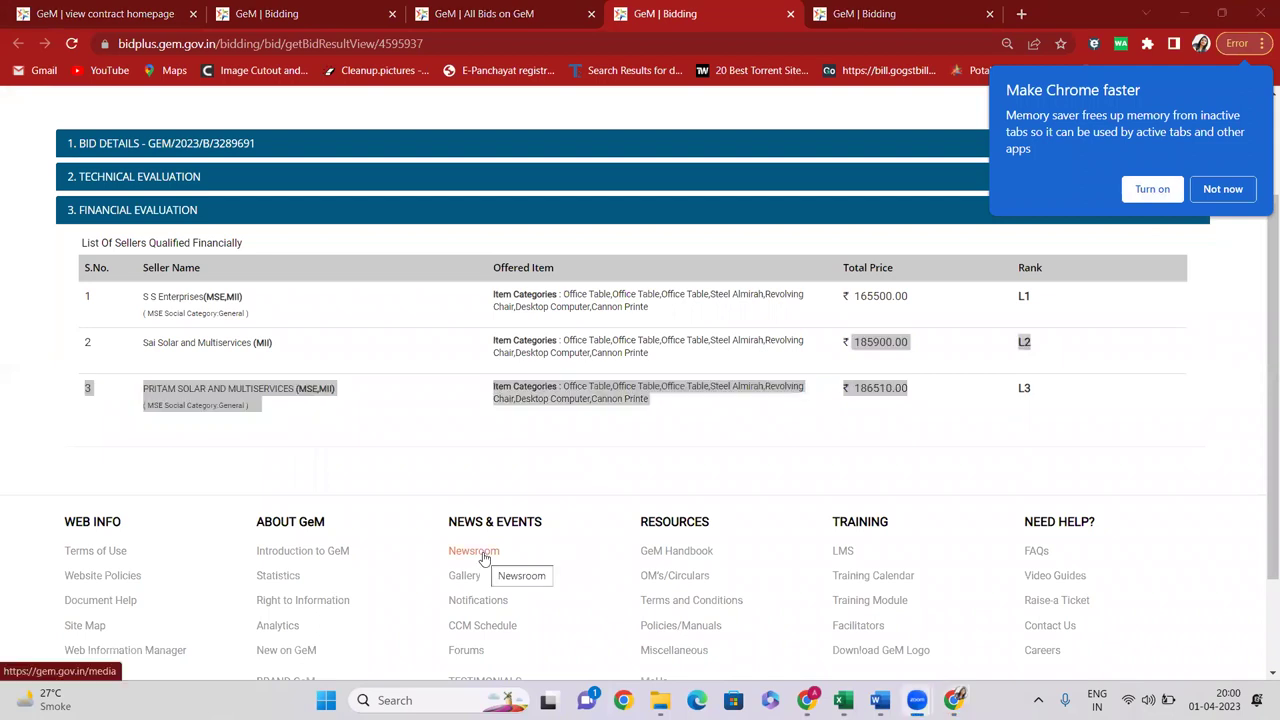
{"action": "scroll", "coordinate": [766, 227], "scroll_direction": "up", "scroll_amount": 2}
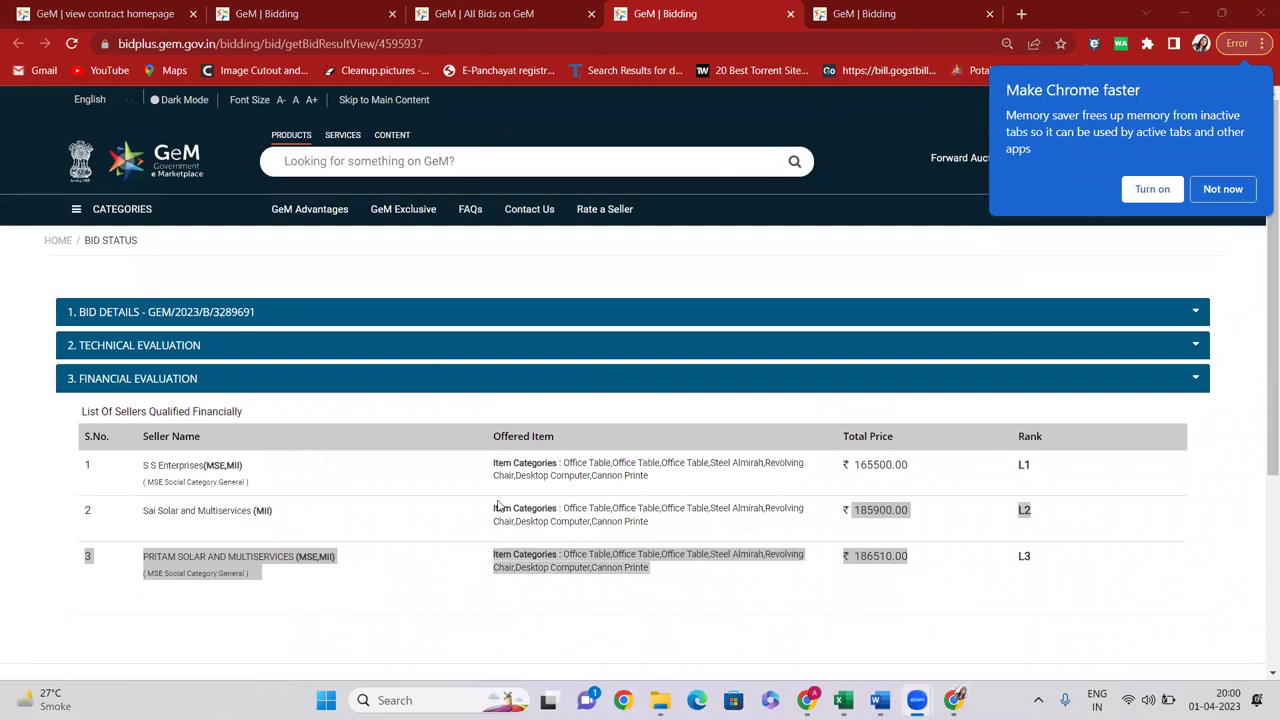
{"action": "scroll", "coordinate": [1035, 434], "scroll_direction": "down", "scroll_amount": 1}
{"action": "left_click_drag", "start_coordinate": [1010, 362], "coordinate": [1042, 362]}
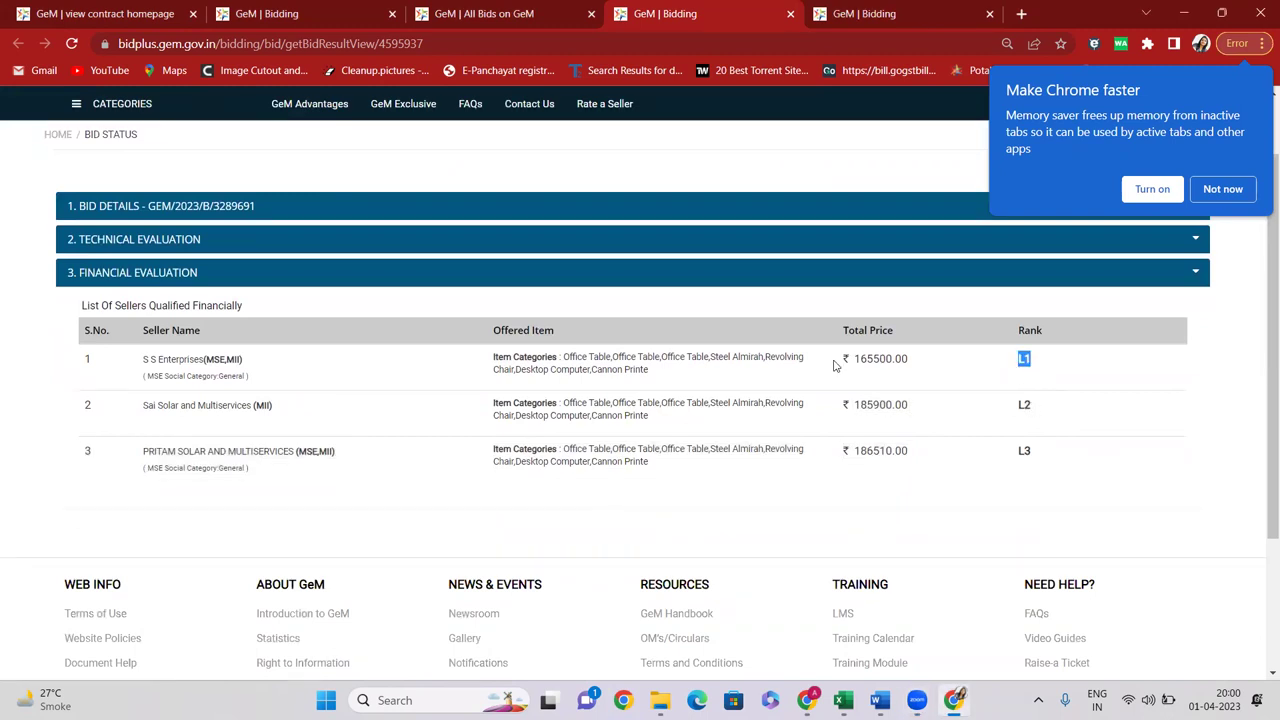
{"action": "left_click_drag", "start_coordinate": [834, 366], "coordinate": [948, 362]}
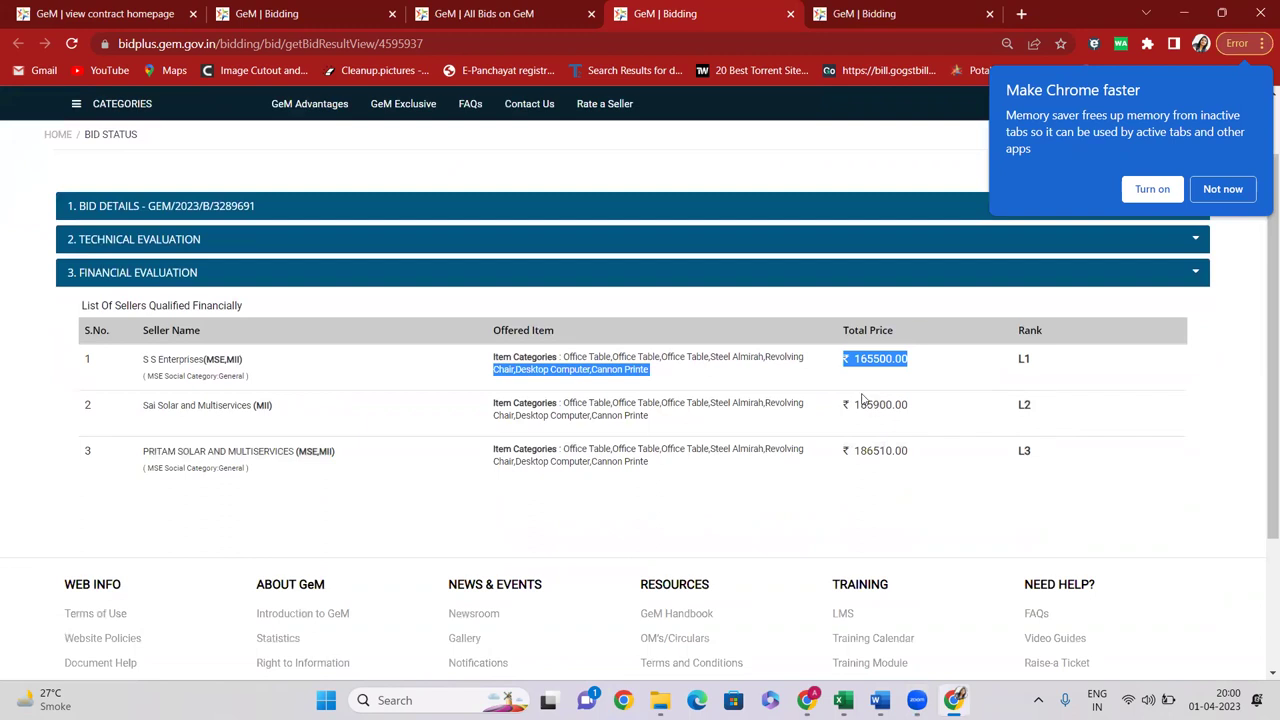
{"action": "left_click_drag", "start_coordinate": [856, 404], "coordinate": [893, 405]}
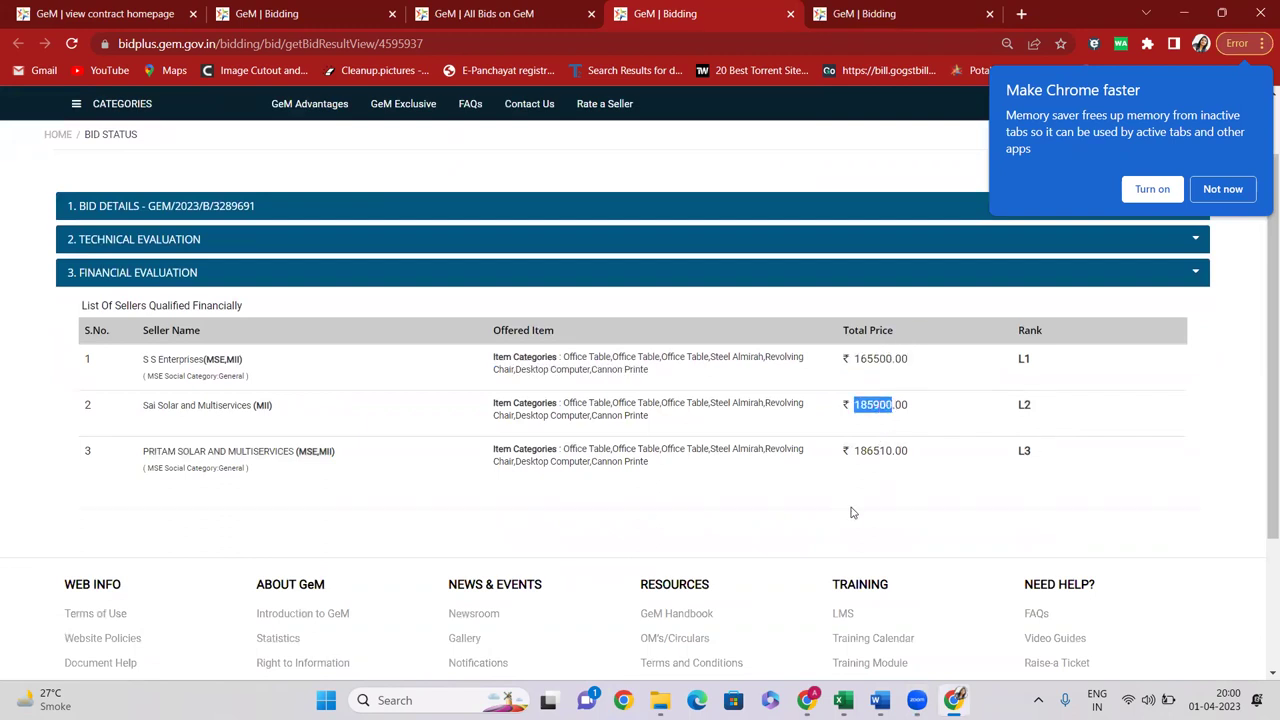
{"action": "left_click_drag", "start_coordinate": [855, 451], "coordinate": [911, 457]}
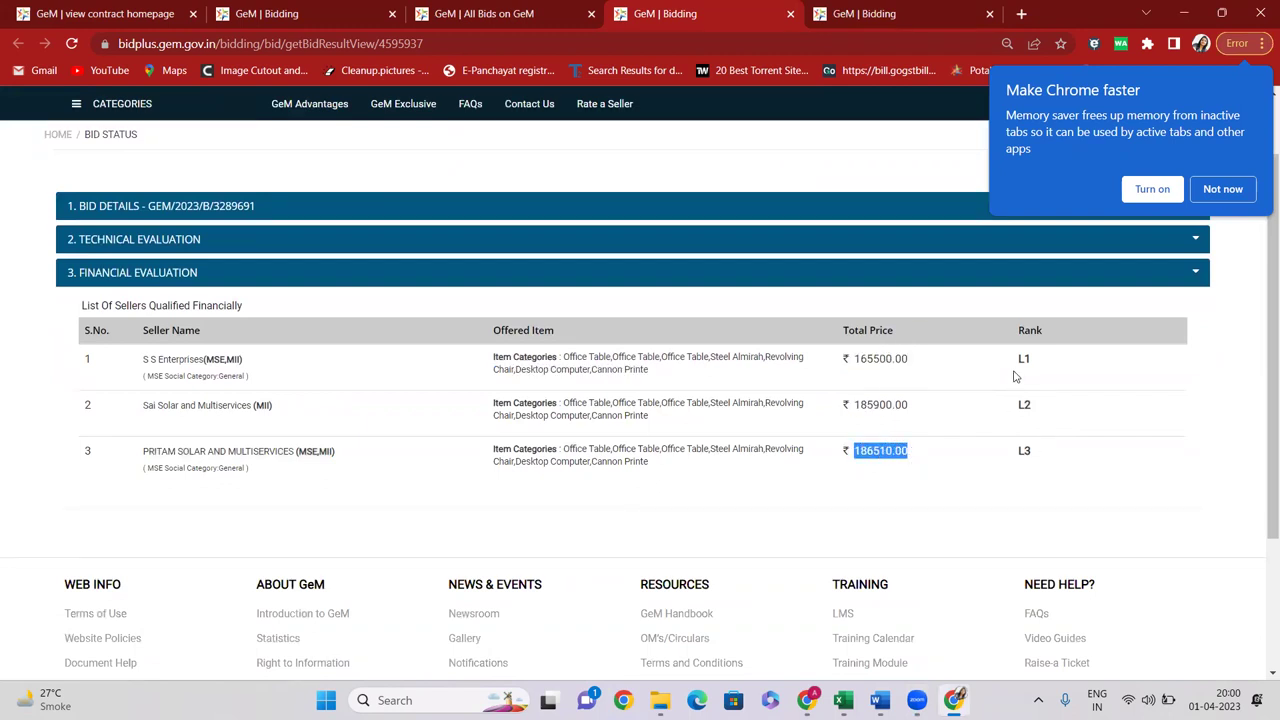
Highlight the L2 and L3 ranks, then all three sellers' rows and prices
{"action": "left_click", "coordinate": [1018, 377]}
{"action": "left_click_drag", "start_coordinate": [1008, 415], "coordinate": [1024, 409]}
{"action": "left_click_drag", "start_coordinate": [1012, 455], "coordinate": [1022, 451]}
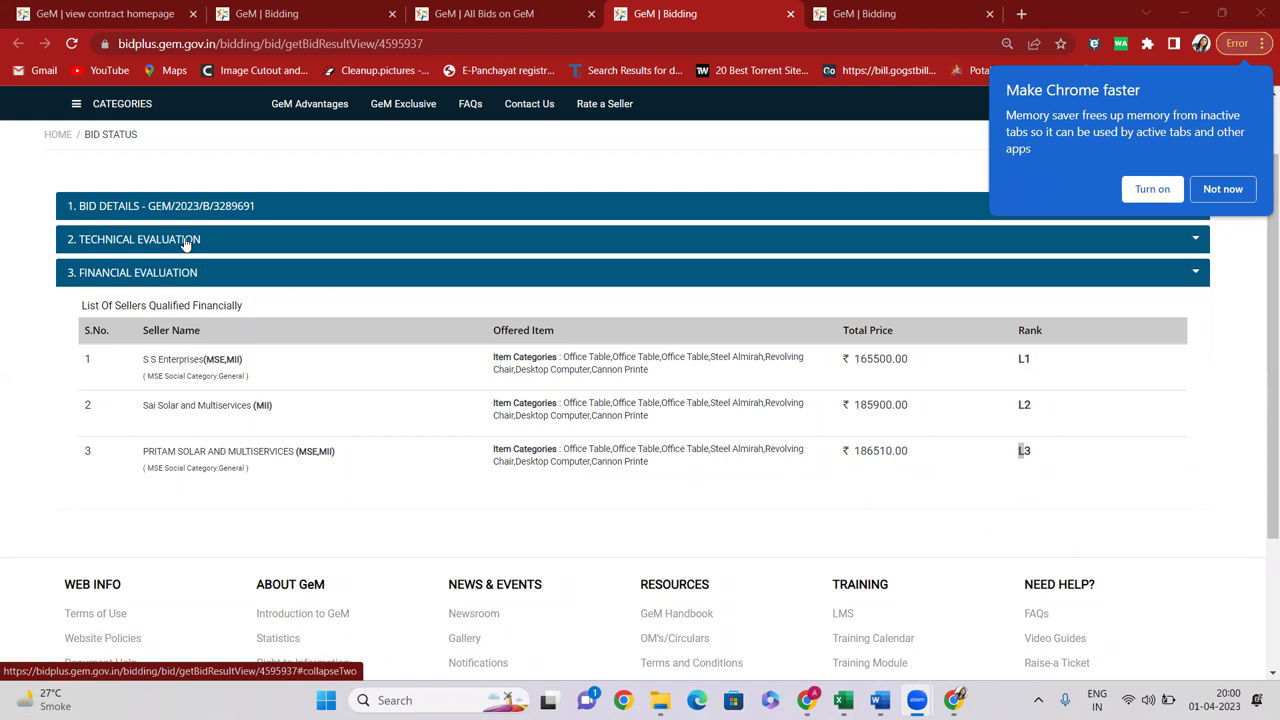
{"action": "left_click_drag", "start_coordinate": [172, 360], "coordinate": [955, 467]}
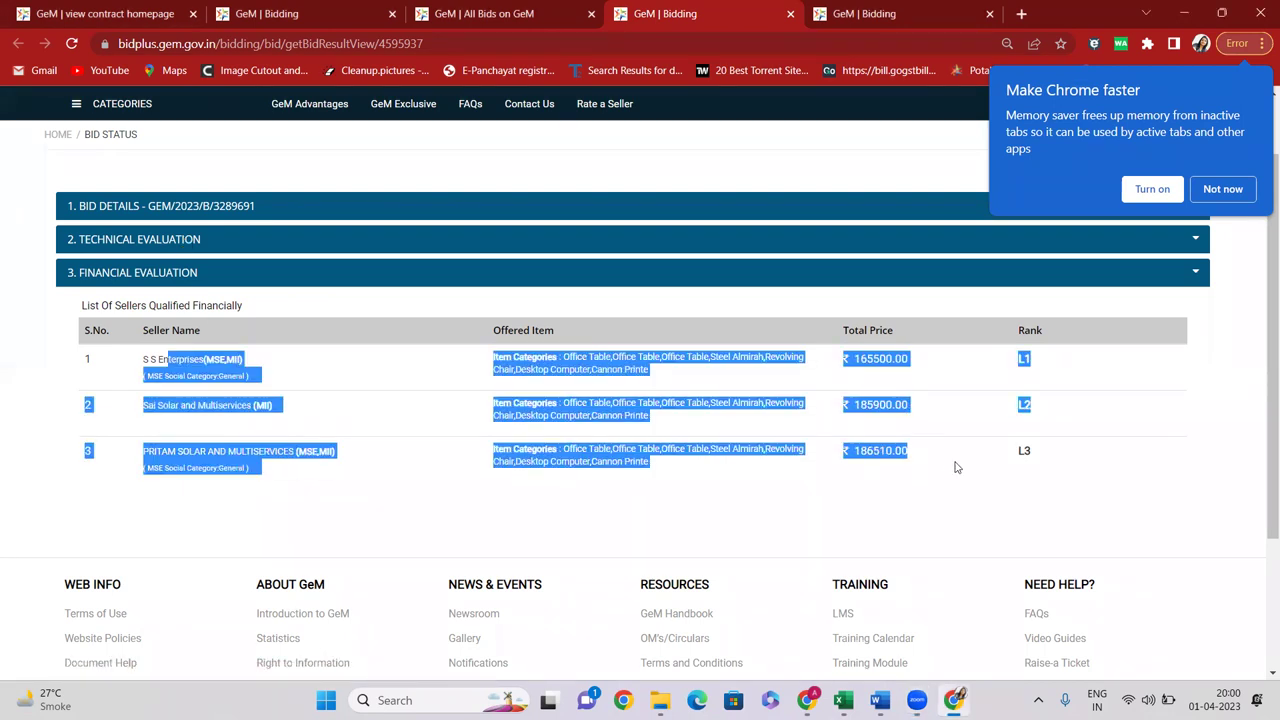
Check the participating sellers, return to the financial evaluation table, and dismiss Chrome's memory-saver popup
{"action": "left_click", "coordinate": [143, 244]}
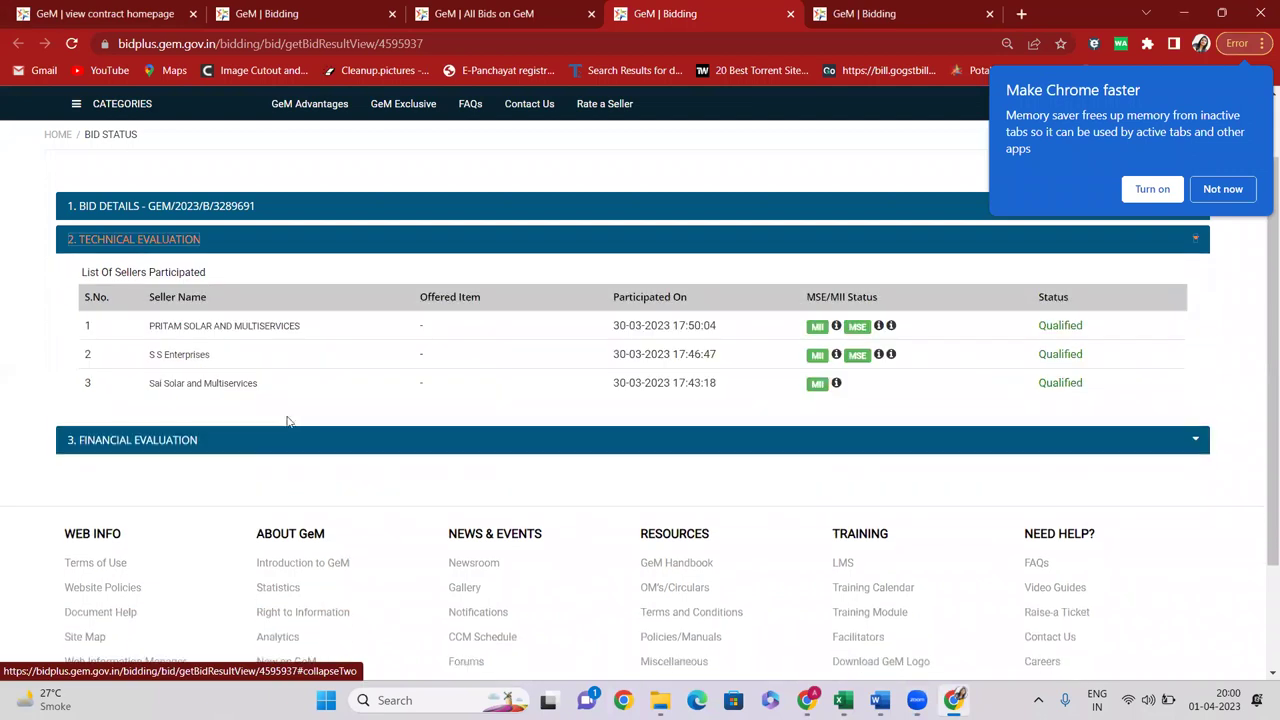
{"action": "left_click", "coordinate": [199, 452]}
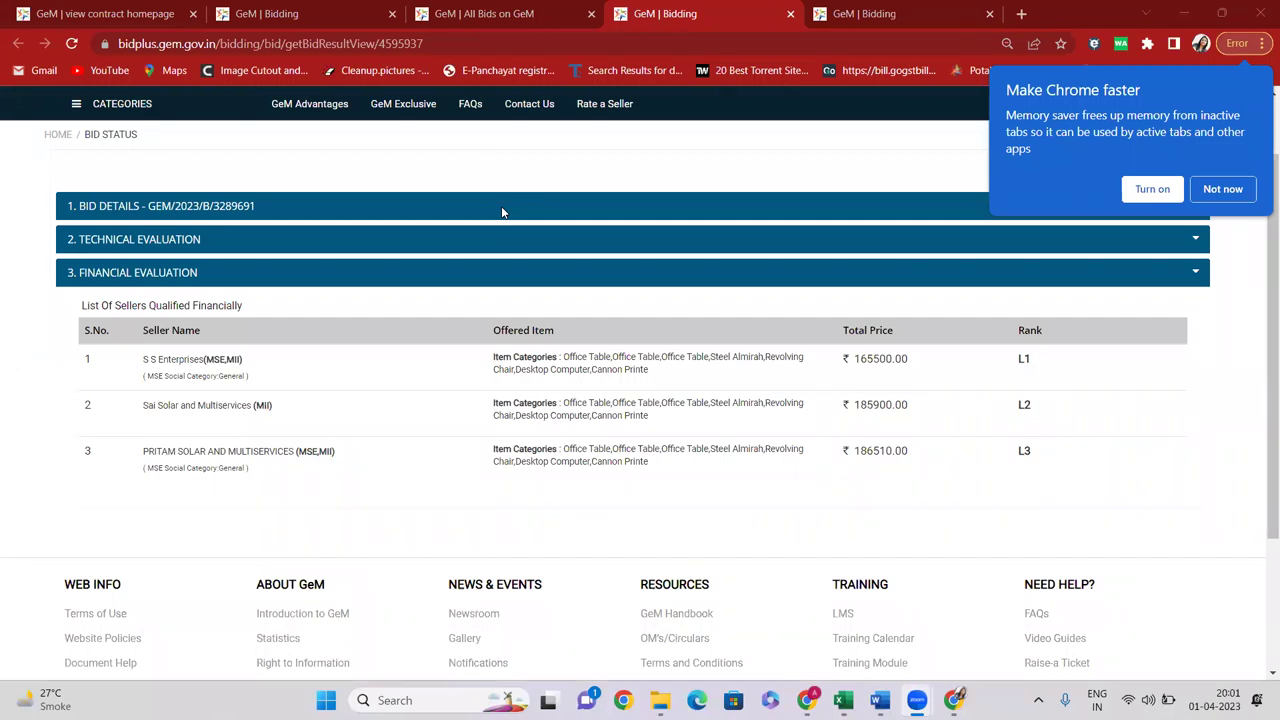
{"action": "left_click", "coordinate": [1225, 190]}
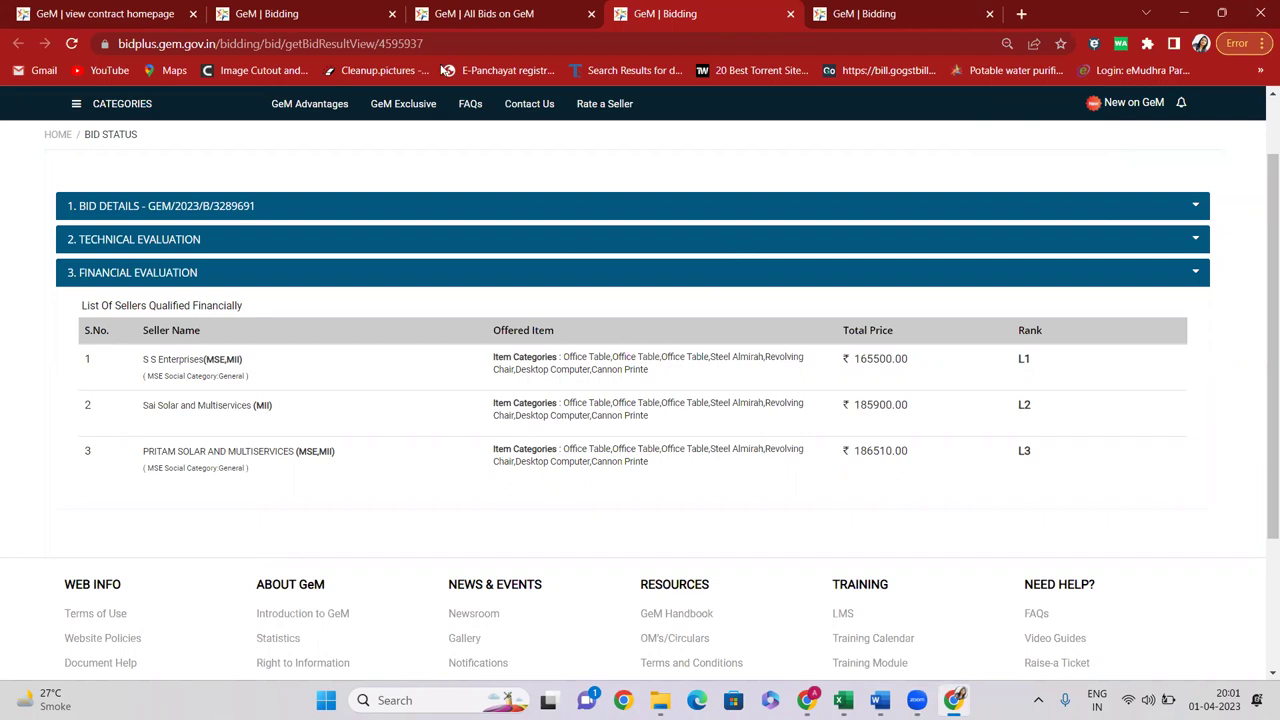
Close the leftover GeM bid tabs, keeping only the ongoing-bids search page
{"action": "left_click", "coordinate": [299, 12]}
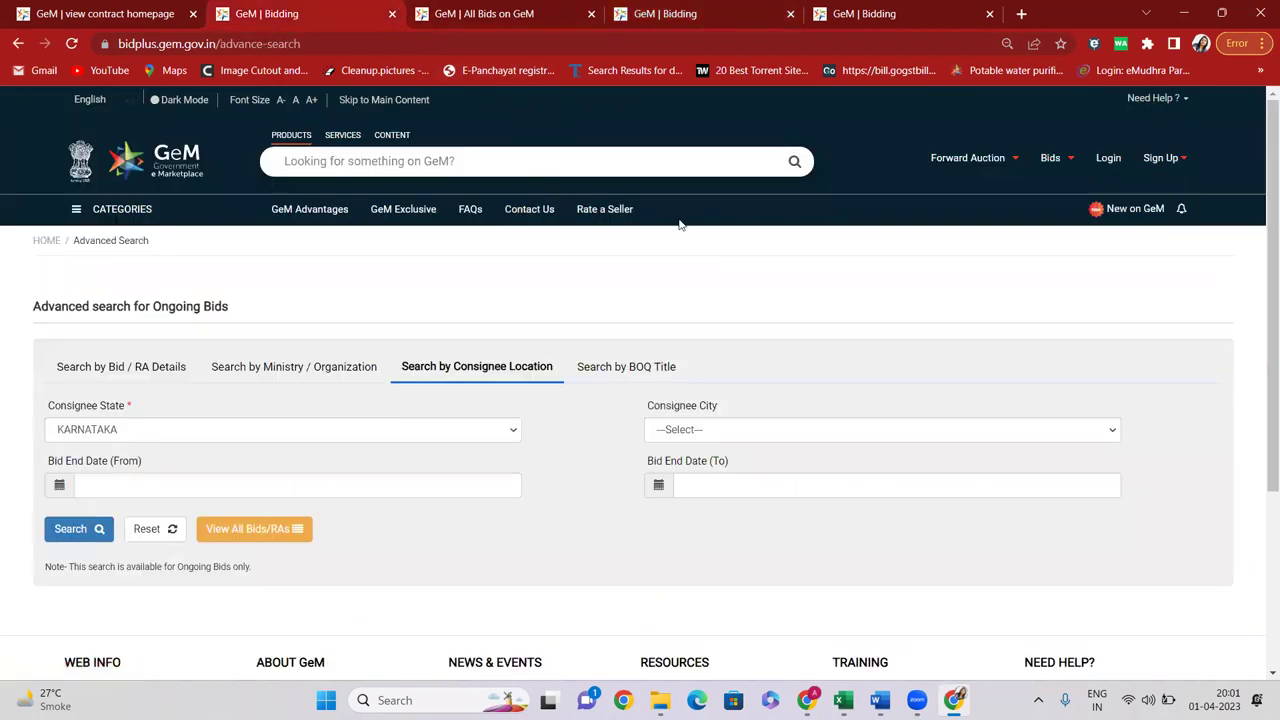
{"action": "left_click", "coordinate": [589, 14]}
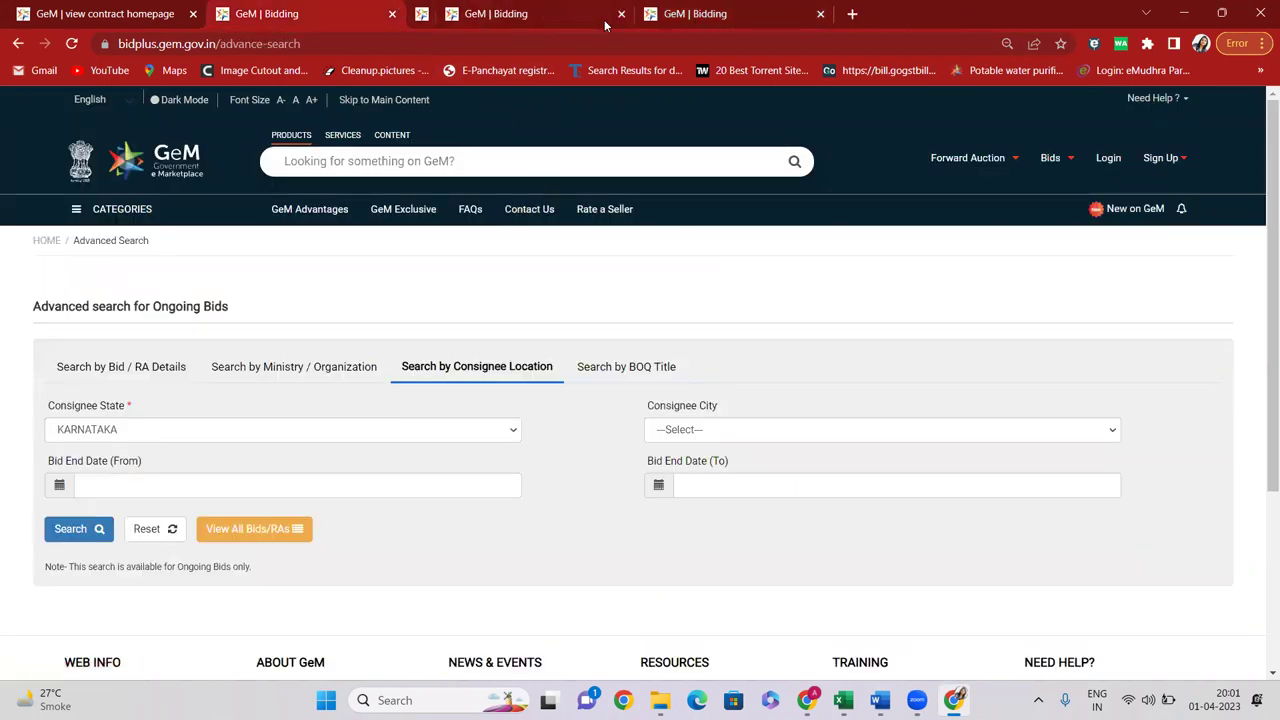
{"action": "left_click", "coordinate": [589, 14]}
{"action": "left_click", "coordinate": [589, 14]}
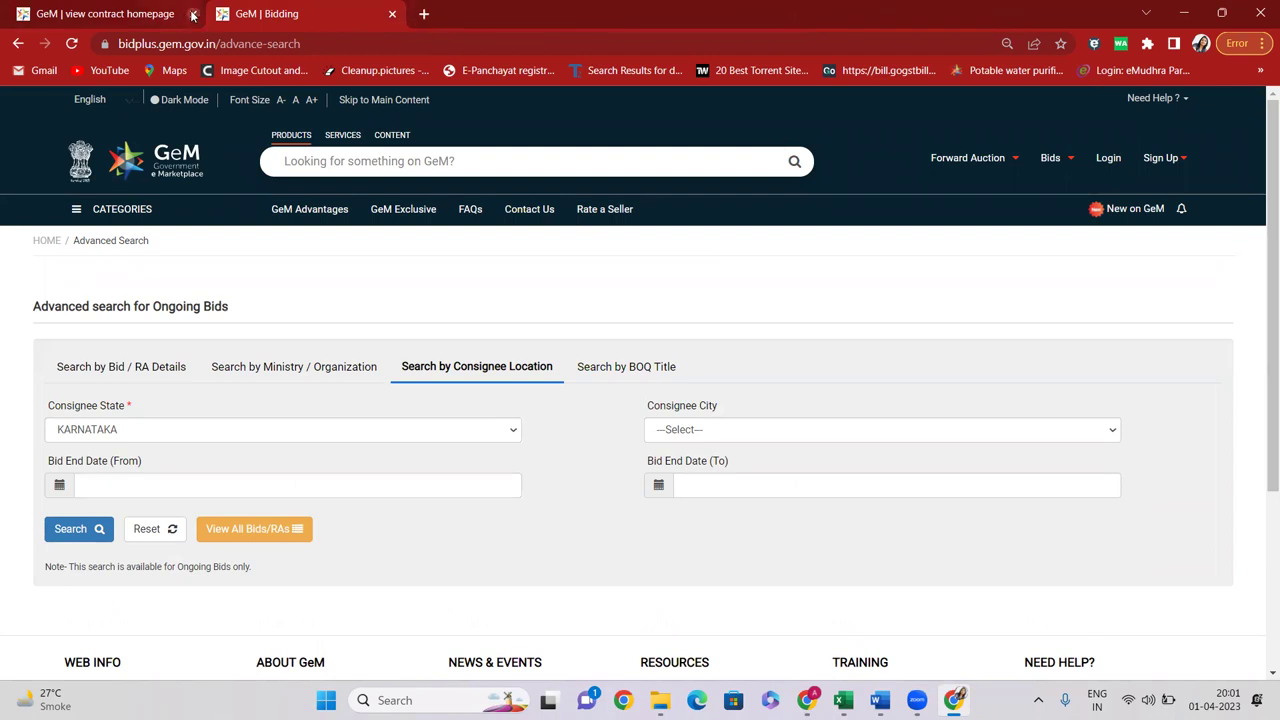
{"action": "left_click", "coordinate": [190, 15]}
{"action": "left_click", "coordinate": [339, 160]}
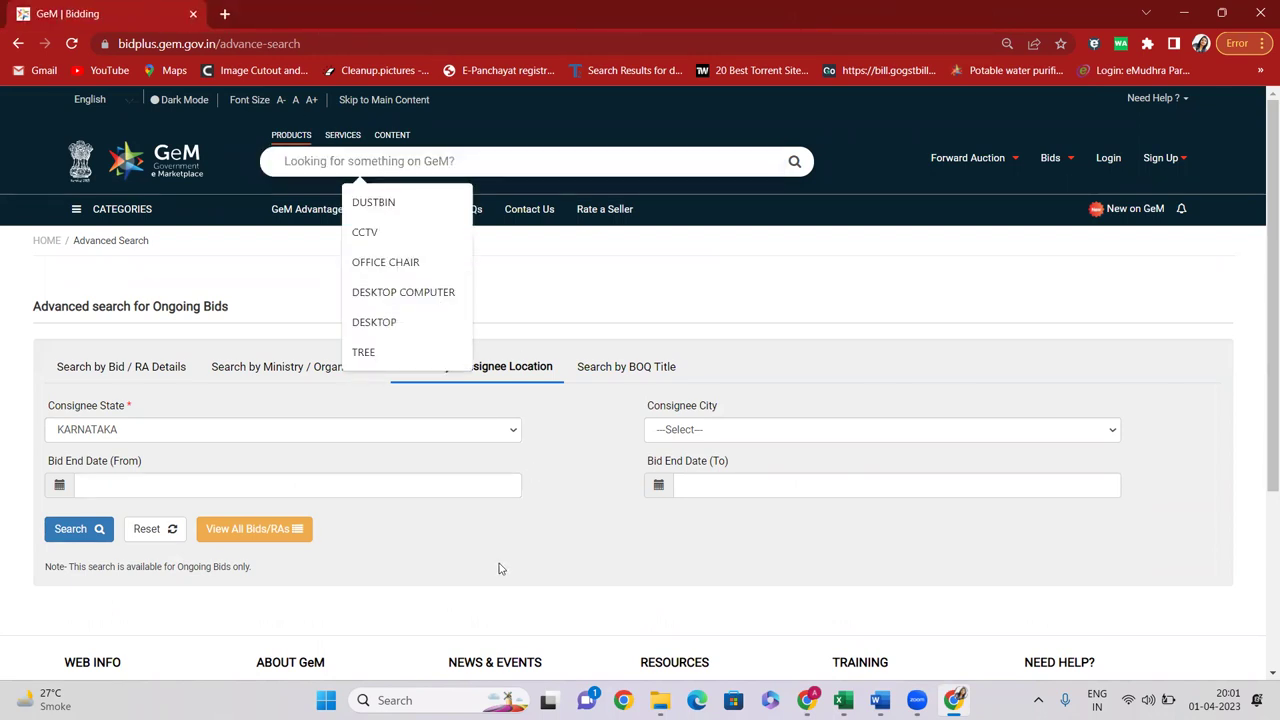
Open a new tab and navigate via google.com to amazon.in
{"action": "left_click", "coordinate": [225, 14]}
{"action": "type", "text": "goo"}
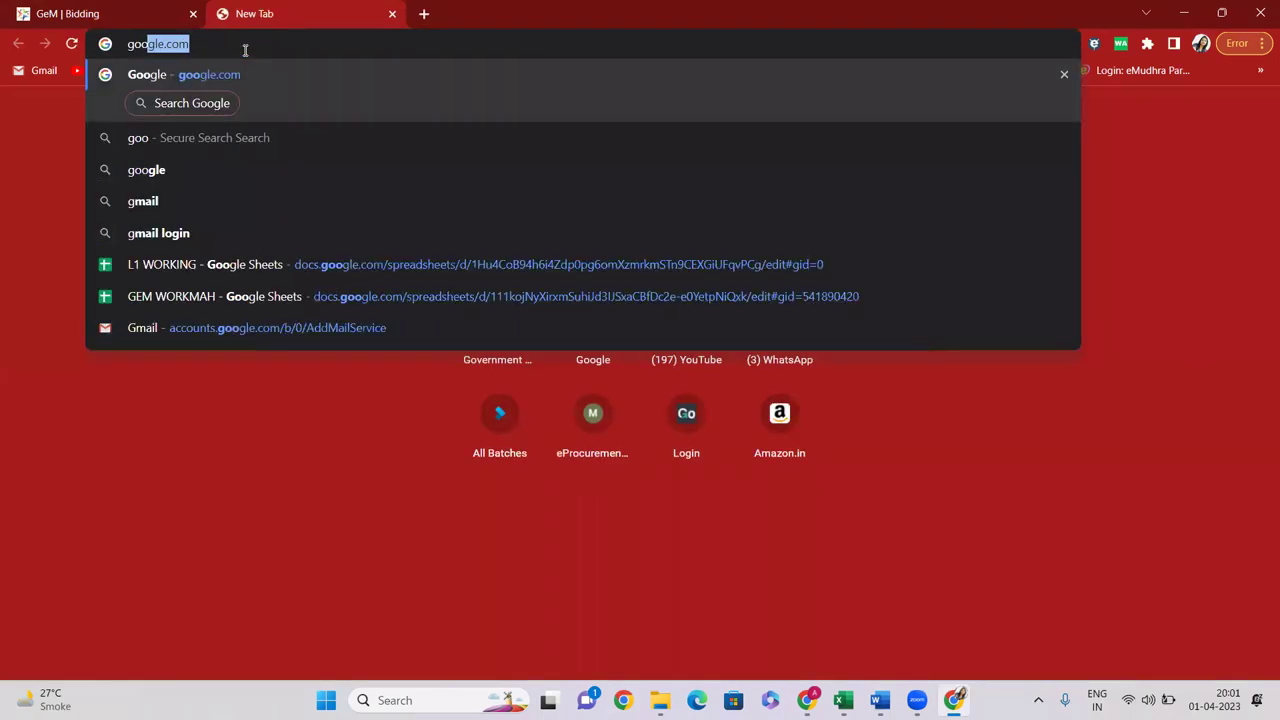
{"action": "key", "text": "Return"}
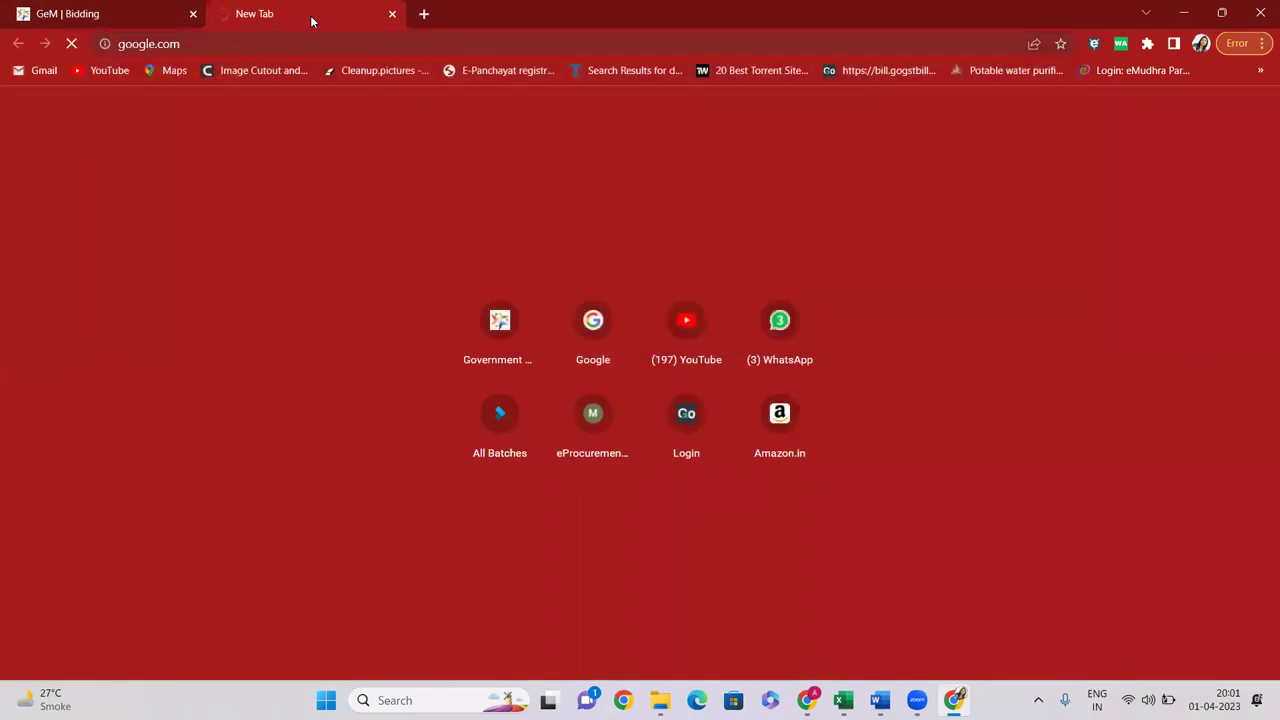
{"action": "left_click", "coordinate": [271, 40]}
{"action": "type", "text": "ama"}
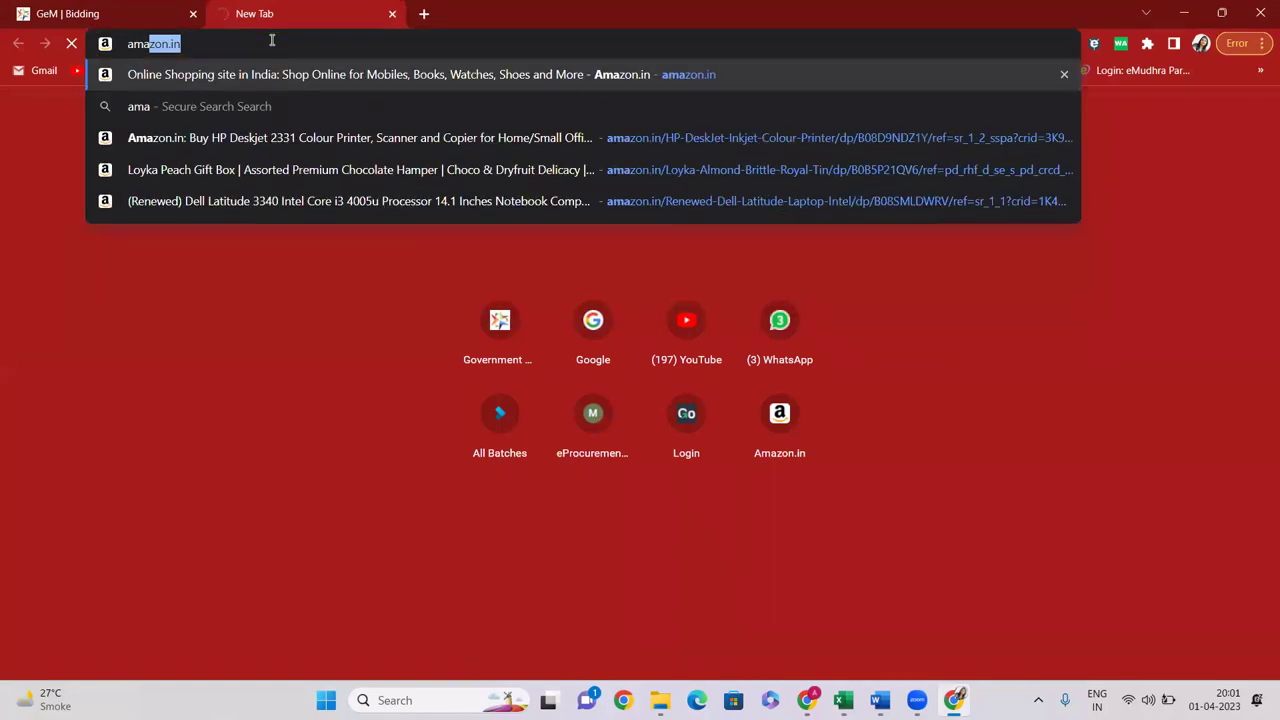
{"action": "key", "text": "Return"}
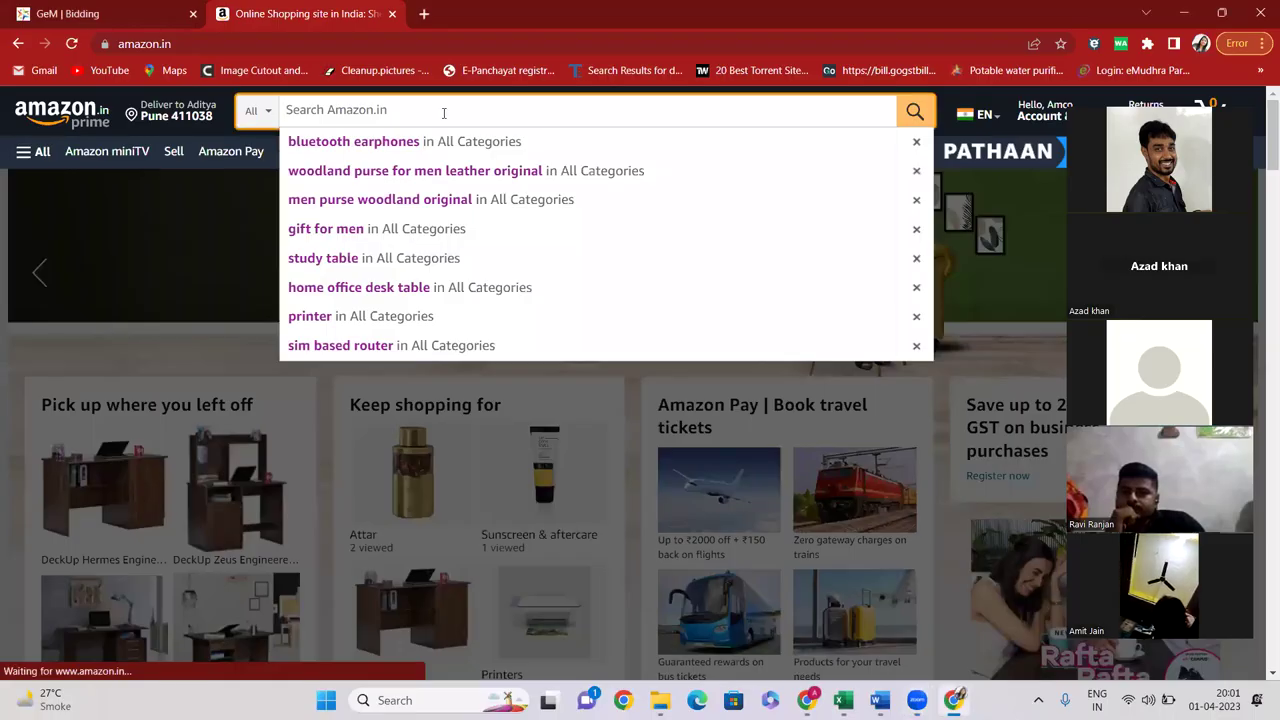
Search Amazon for 'pen drive' and open the SanDisk Cruzer Blade 32GB listing
{"action": "type", "text": "pen d"}
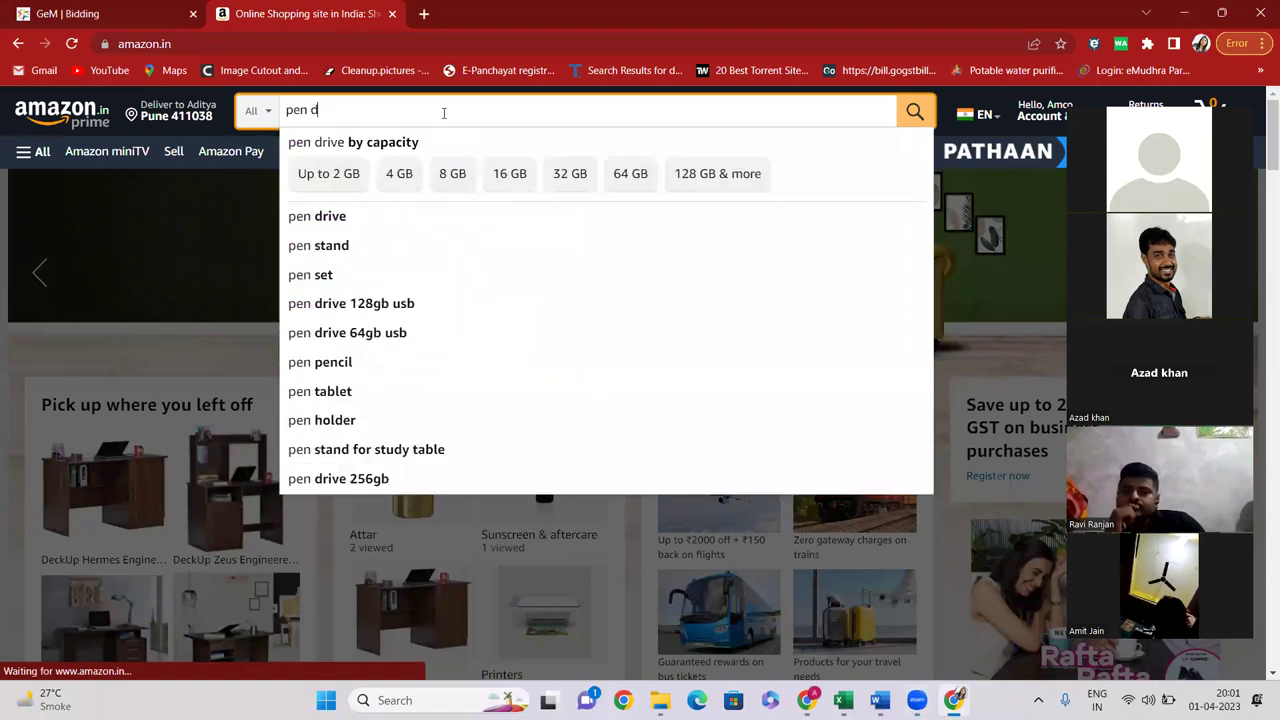
{"action": "type", "text": "rive"}
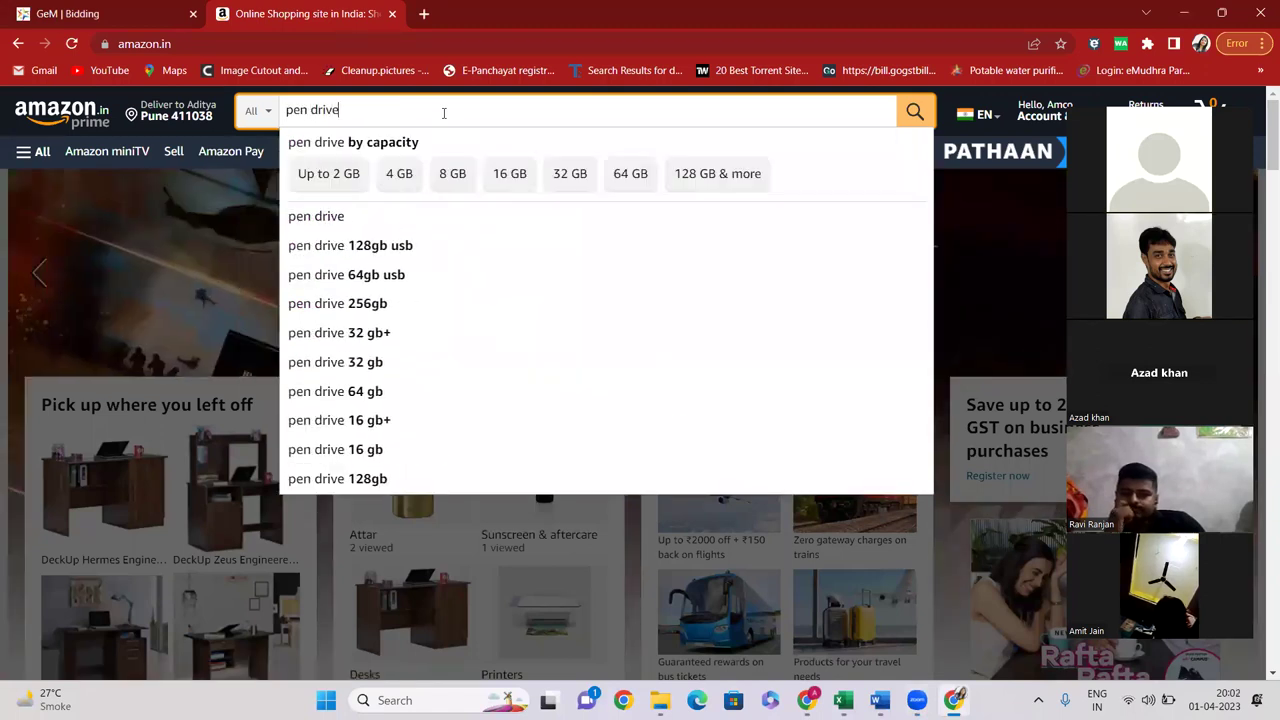
{"action": "left_click", "coordinate": [338, 221]}
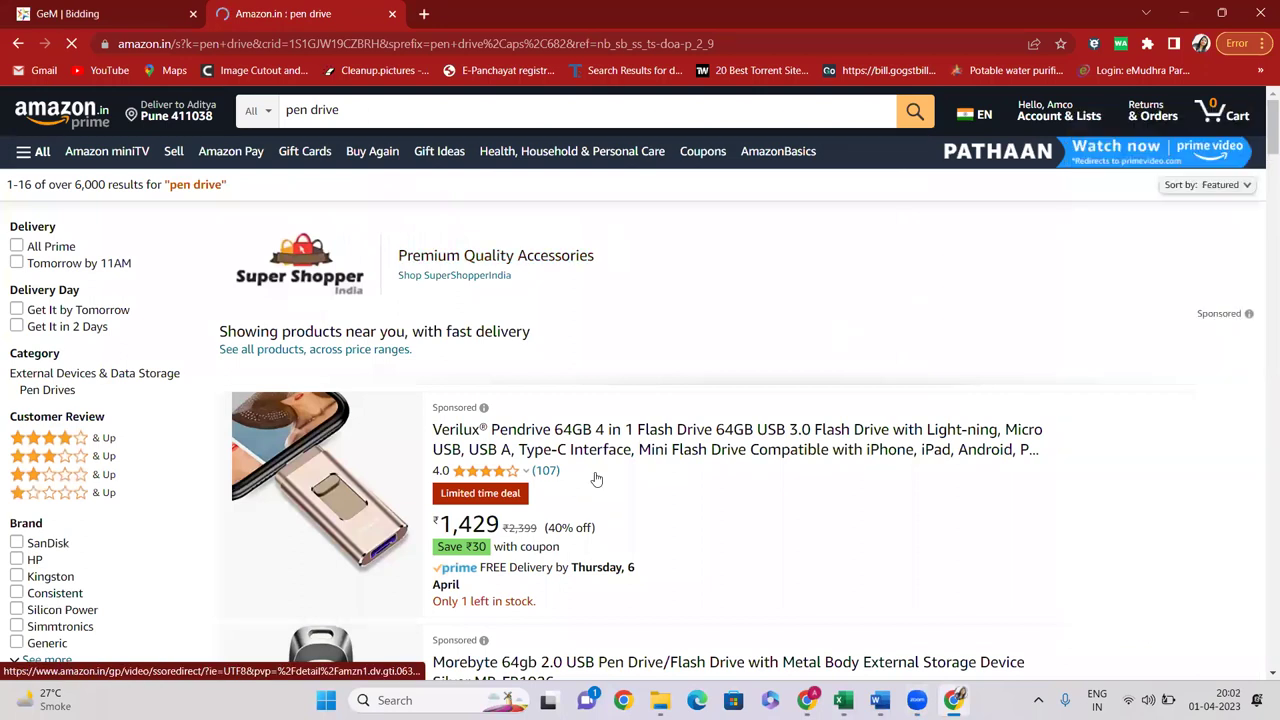
{"action": "scroll", "coordinate": [596, 479], "scroll_direction": "down", "scroll_amount": 5}
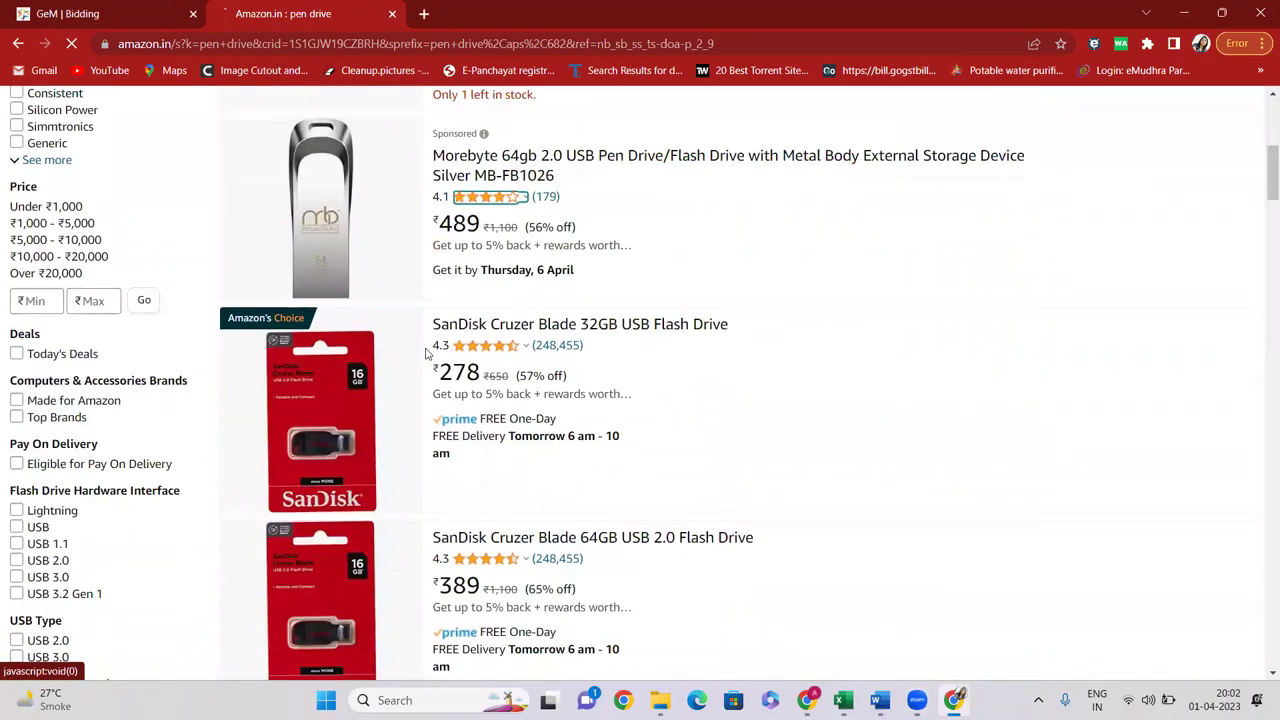
{"action": "scroll", "coordinate": [460, 335], "scroll_direction": "down", "scroll_amount": 1}
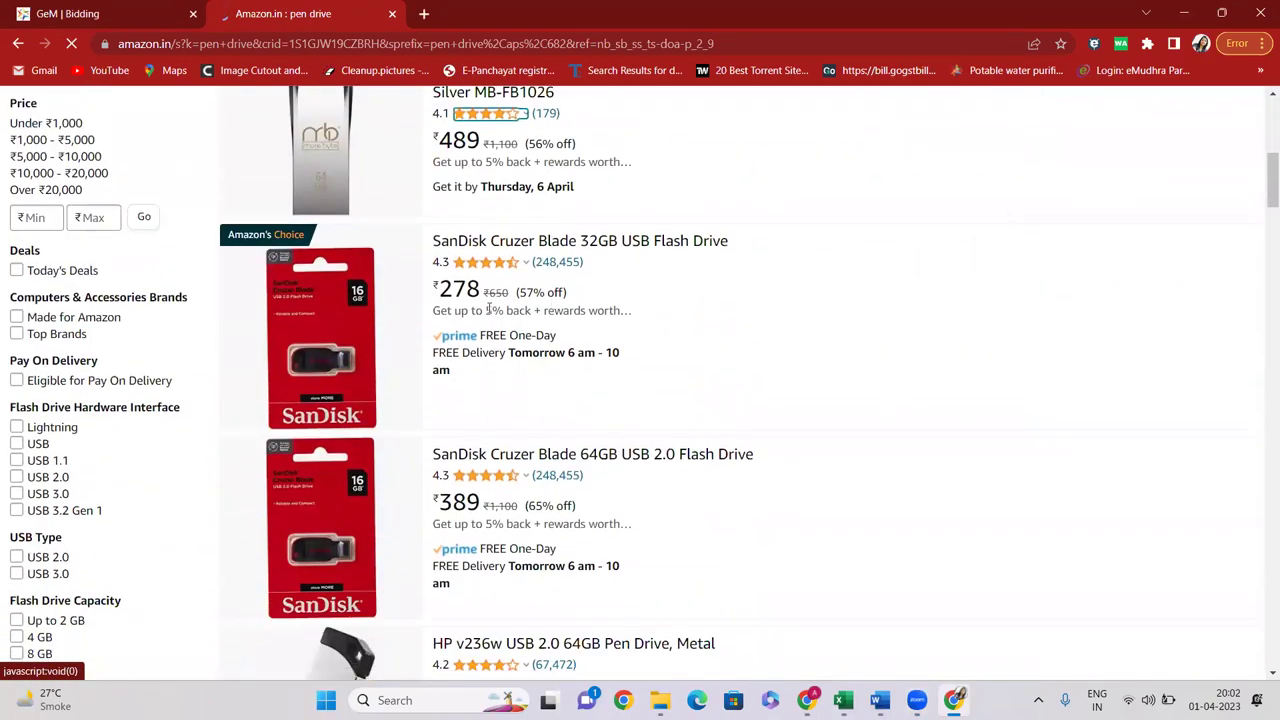
{"action": "left_click", "coordinate": [497, 260]}
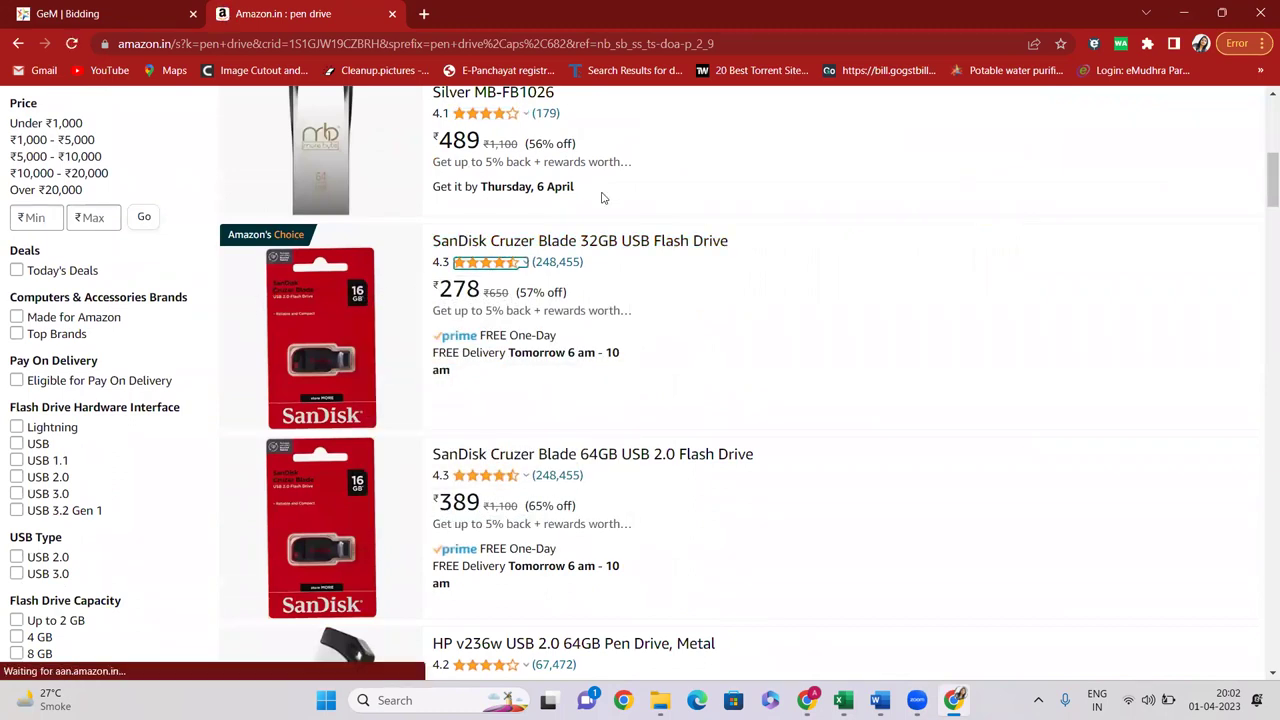
{"action": "left_click", "coordinate": [522, 242]}
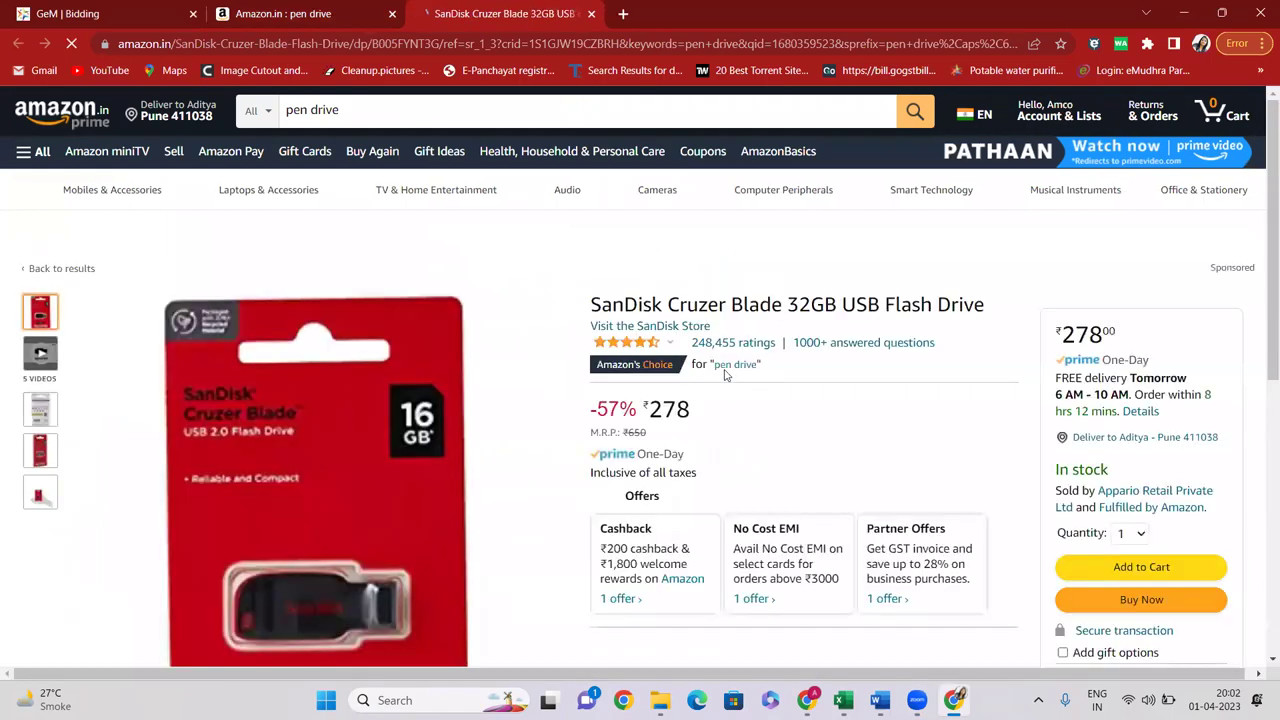
Mark the product name, ₹650 M.R.P., 57% discount to ₹278, and USB 2.0 interface
{"action": "scroll", "coordinate": [728, 343], "scroll_direction": "down", "scroll_amount": 2}
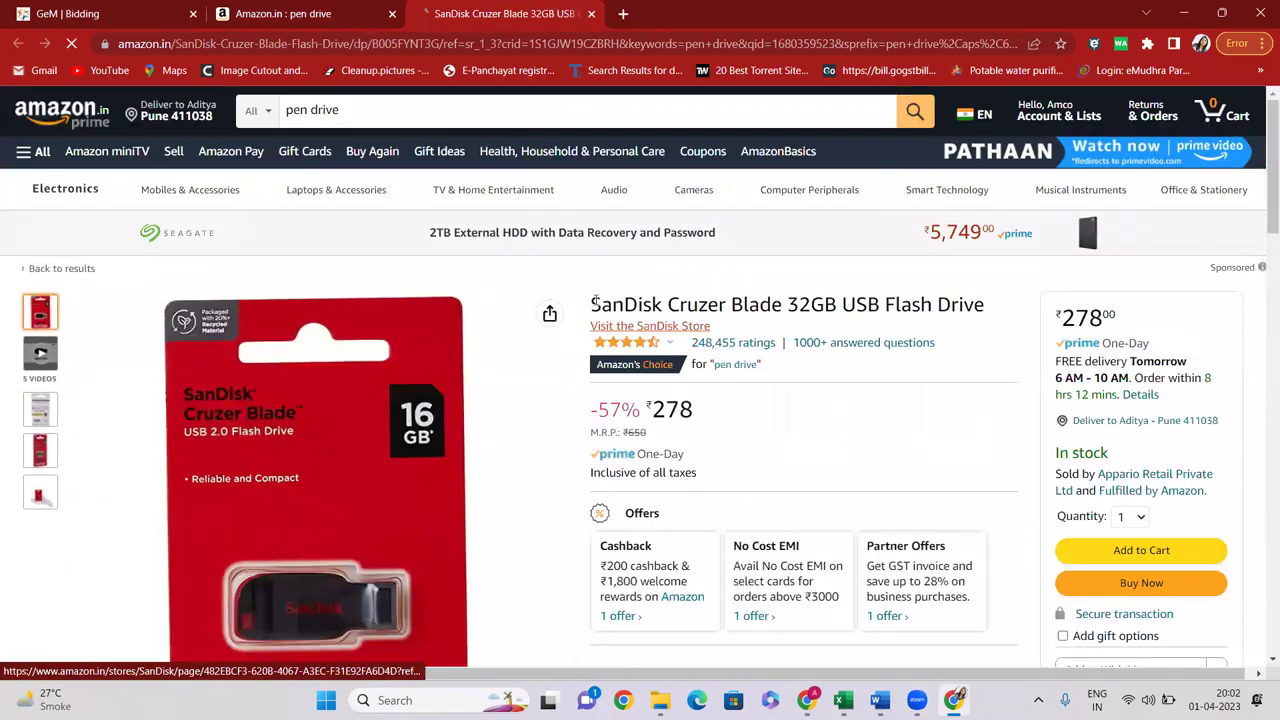
{"action": "left_click_drag", "start_coordinate": [590, 304], "coordinate": [958, 304]}
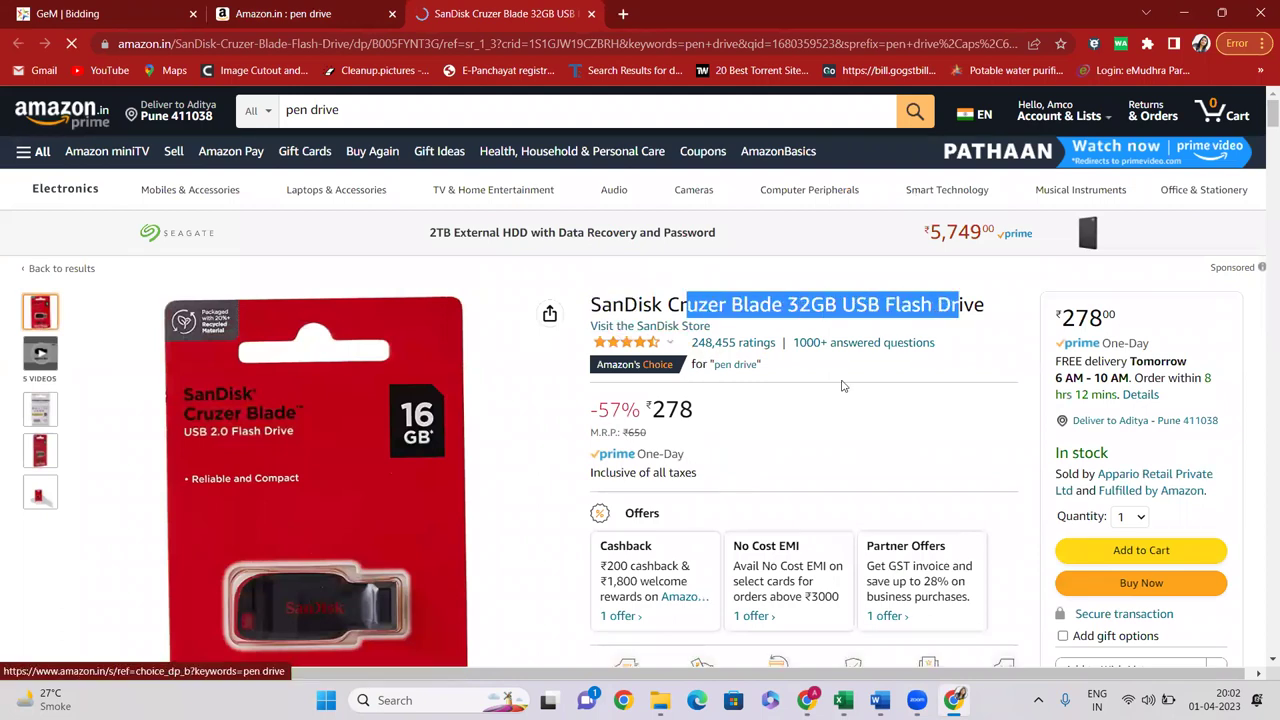
{"action": "scroll", "coordinate": [714, 266], "scroll_direction": "down", "scroll_amount": 1}
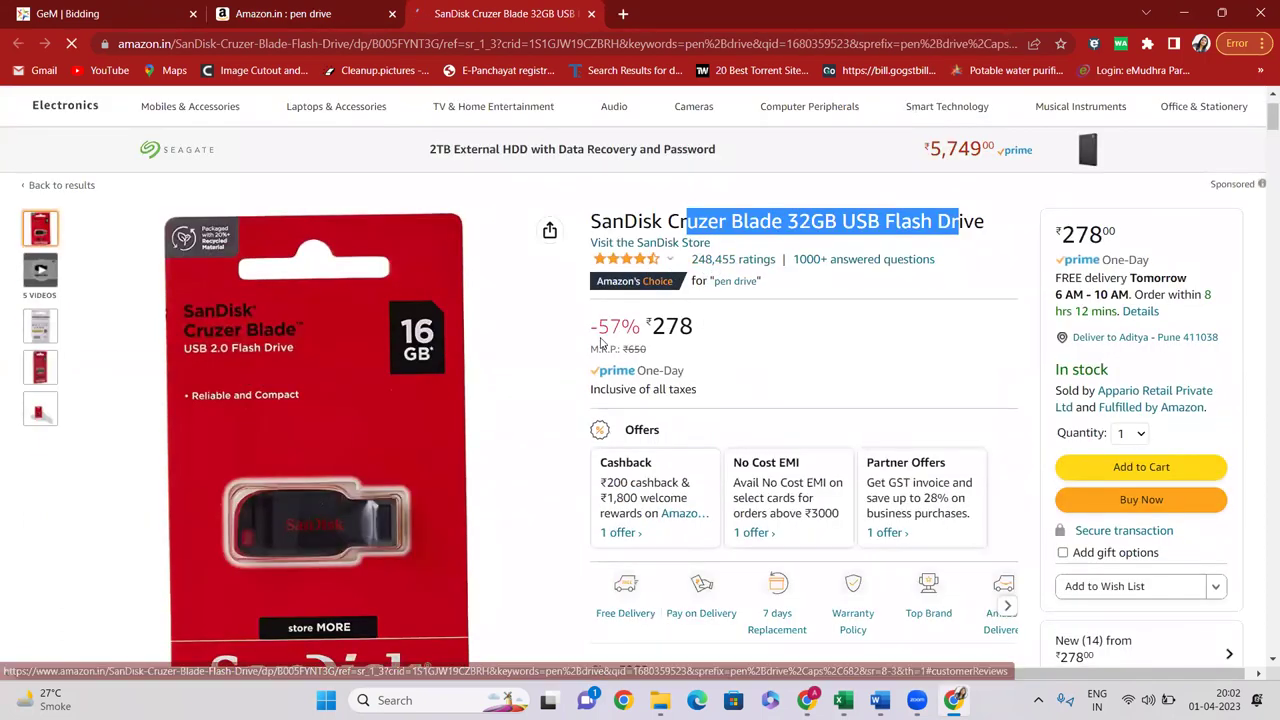
{"action": "left_click_drag", "start_coordinate": [622, 349], "coordinate": [684, 356]}
{"action": "left_click_drag", "start_coordinate": [585, 331], "coordinate": [715, 330]}
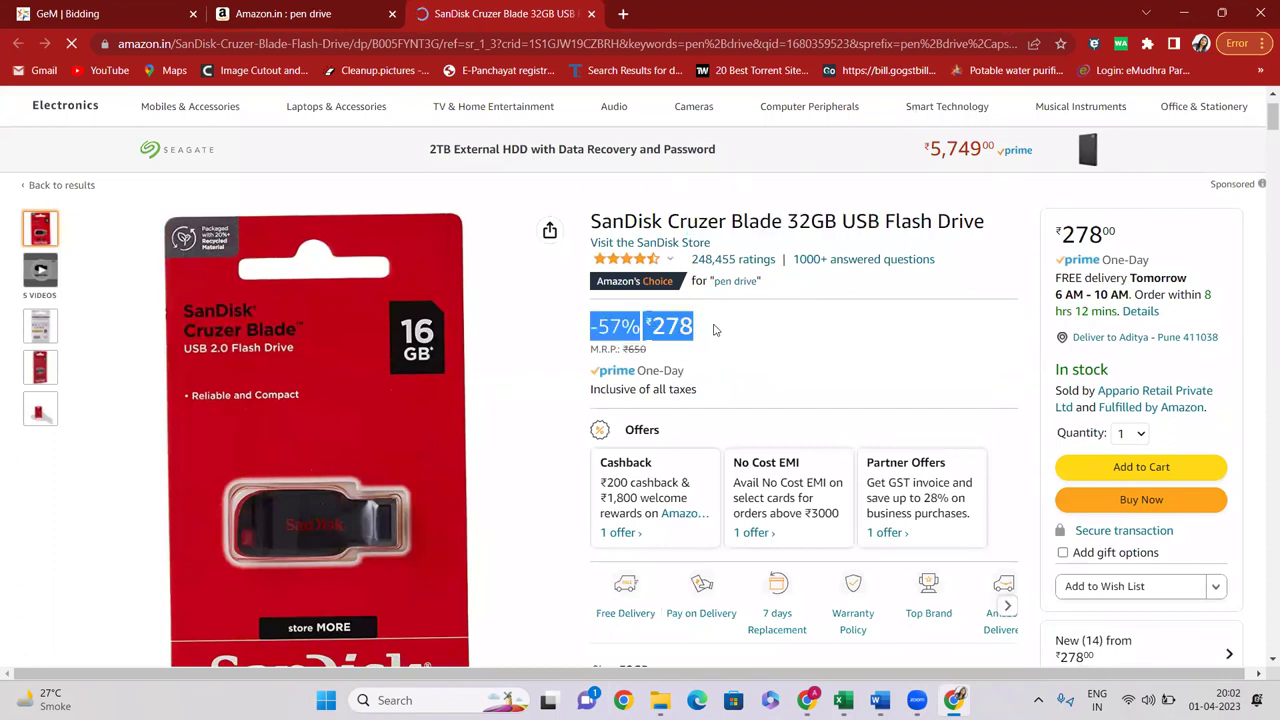
{"action": "scroll", "coordinate": [737, 323], "scroll_direction": "down", "scroll_amount": 4}
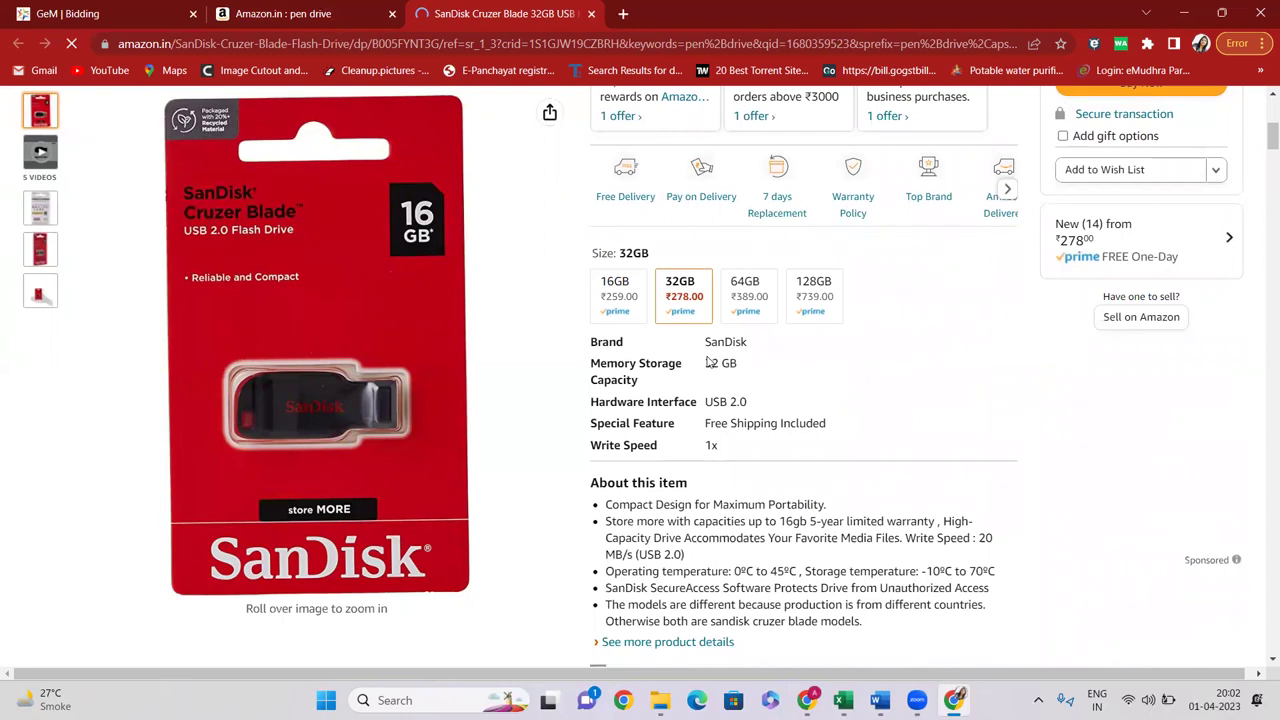
{"action": "left_click_drag", "start_coordinate": [711, 400], "coordinate": [750, 402]}
{"action": "scroll", "coordinate": [730, 424], "scroll_direction": "down", "scroll_amount": 1}
{"action": "left_click_drag", "start_coordinate": [704, 362], "coordinate": [734, 369]}
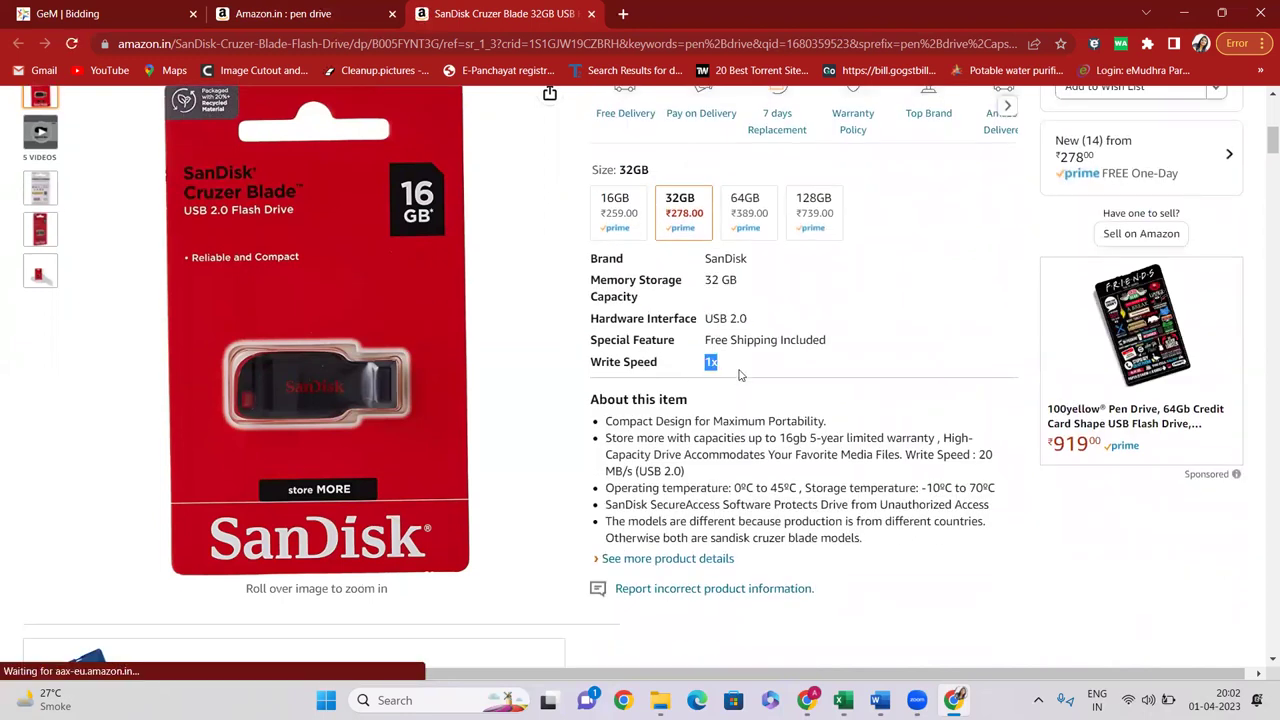
{"action": "scroll", "coordinate": [740, 374], "scroll_direction": "down", "scroll_amount": 2}
{"action": "left_click_drag", "start_coordinate": [631, 265], "coordinate": [862, 376]}
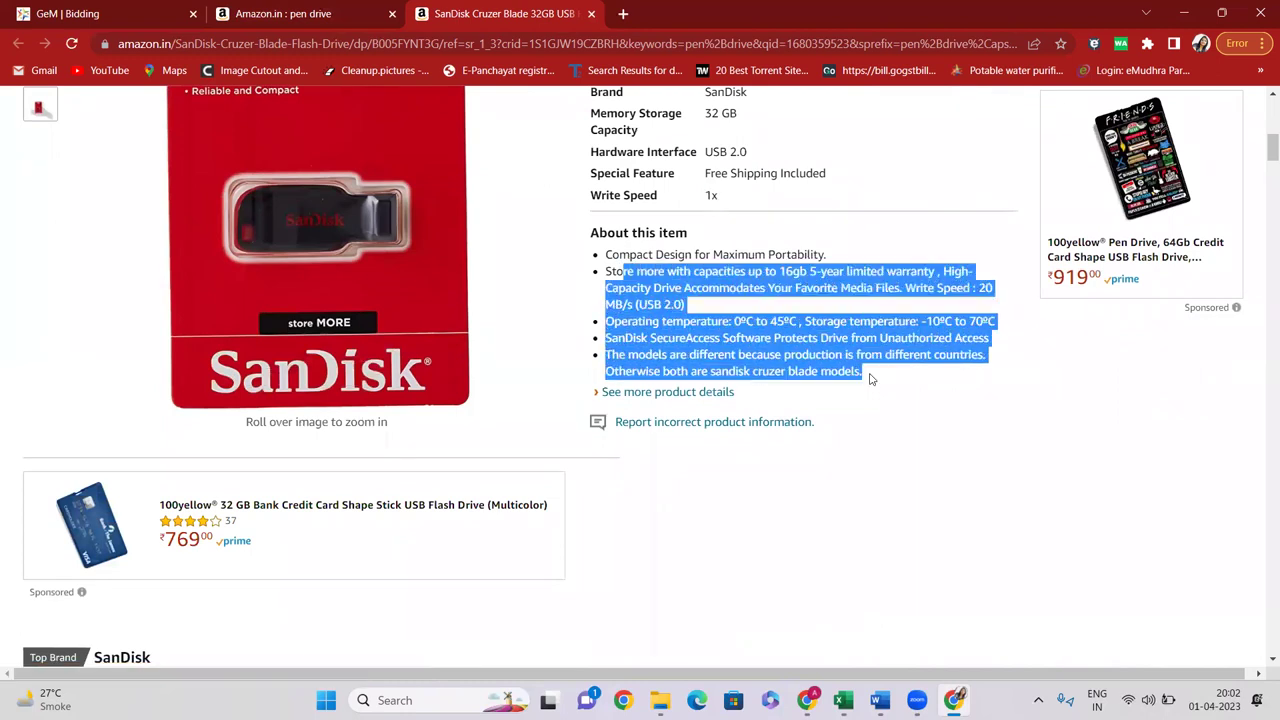
{"action": "scroll", "coordinate": [338, 316], "scroll_direction": "down", "scroll_amount": 1}
{"action": "scroll", "coordinate": [338, 316], "scroll_direction": "up", "scroll_amount": 3}
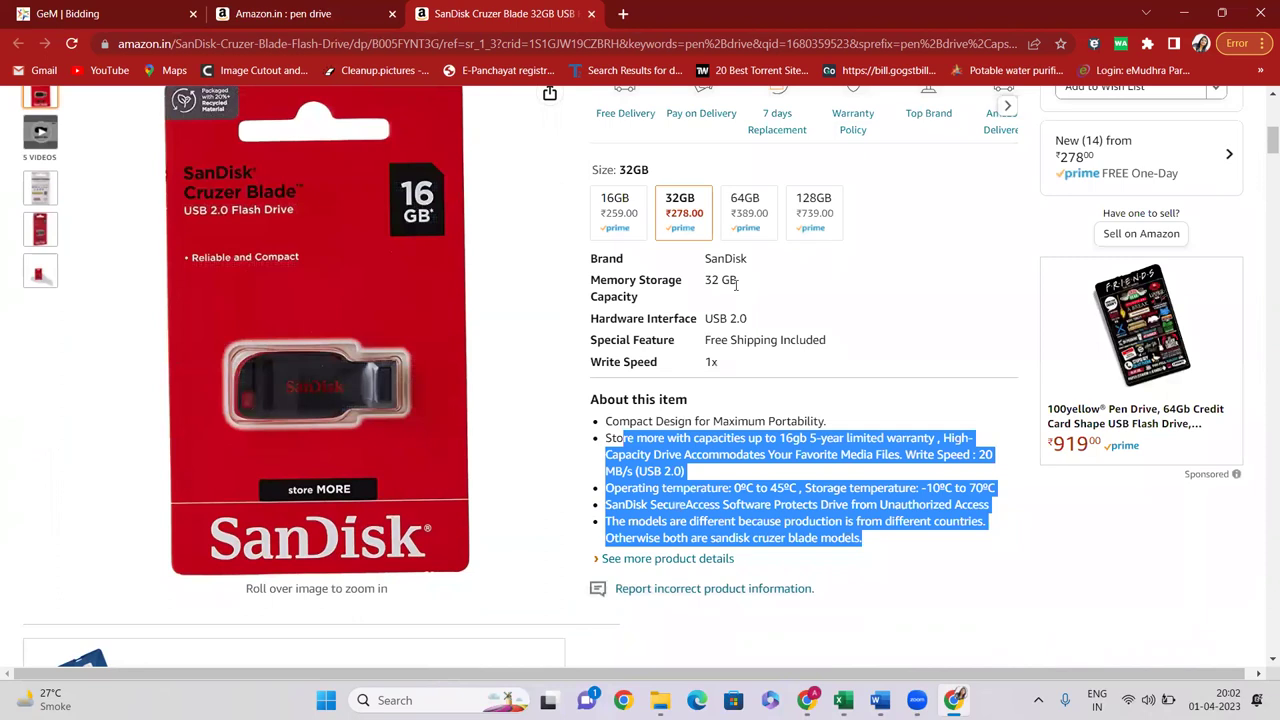
Search GeM for 'Pen Drive' and open the Pen Drive category under removable storage media
{"action": "left_click", "coordinate": [120, 13]}
{"action": "left_click", "coordinate": [398, 161]}
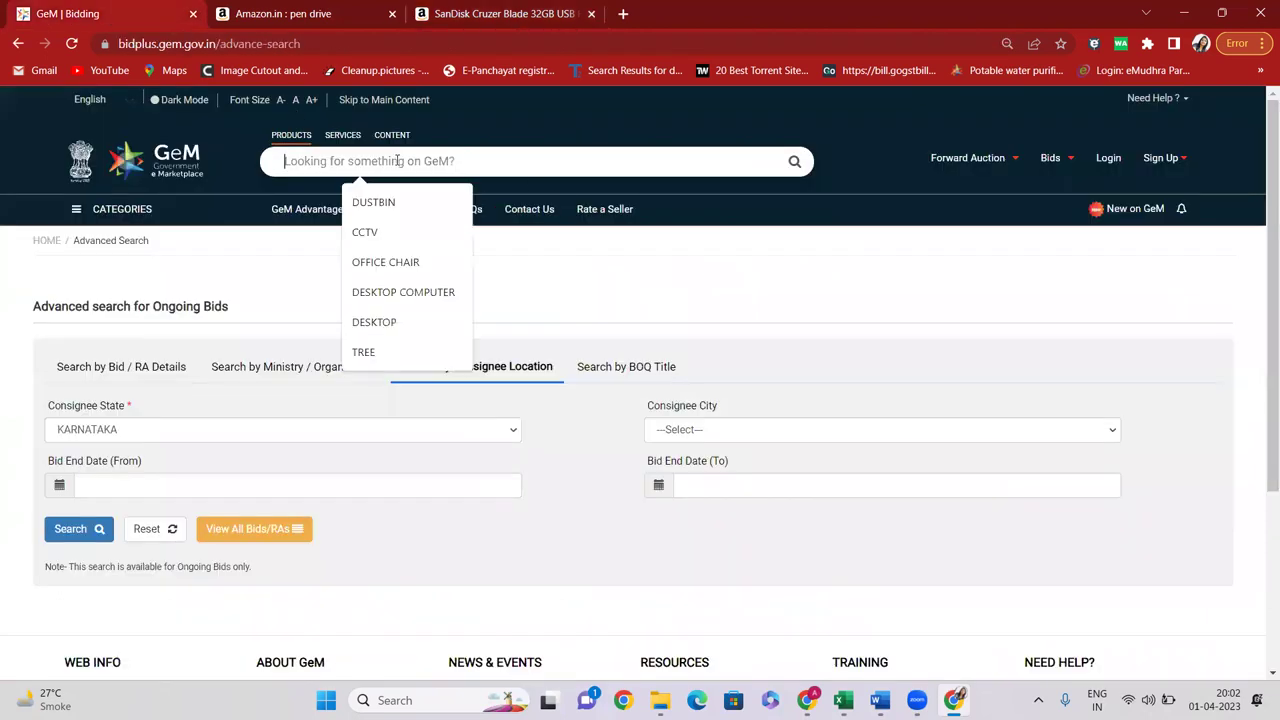
{"action": "type", "text": "pen dr"}
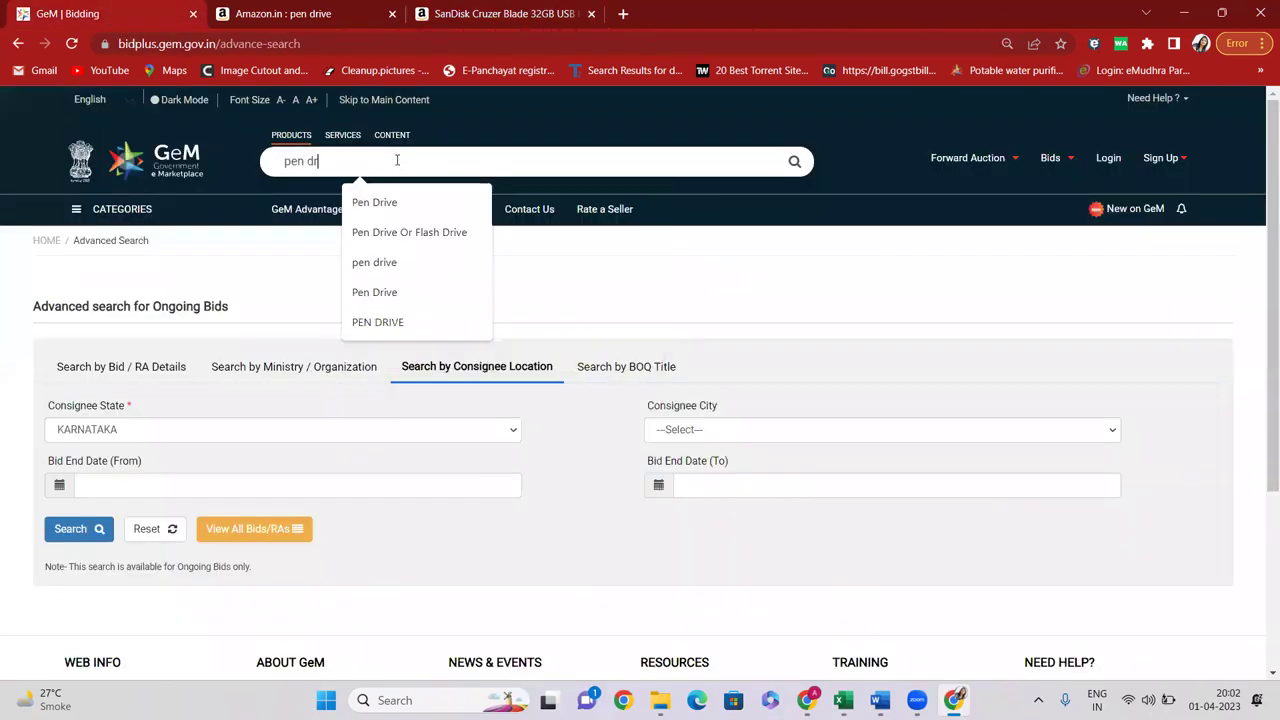
{"action": "left_click", "coordinate": [374, 204]}
{"action": "left_click", "coordinate": [794, 163]}
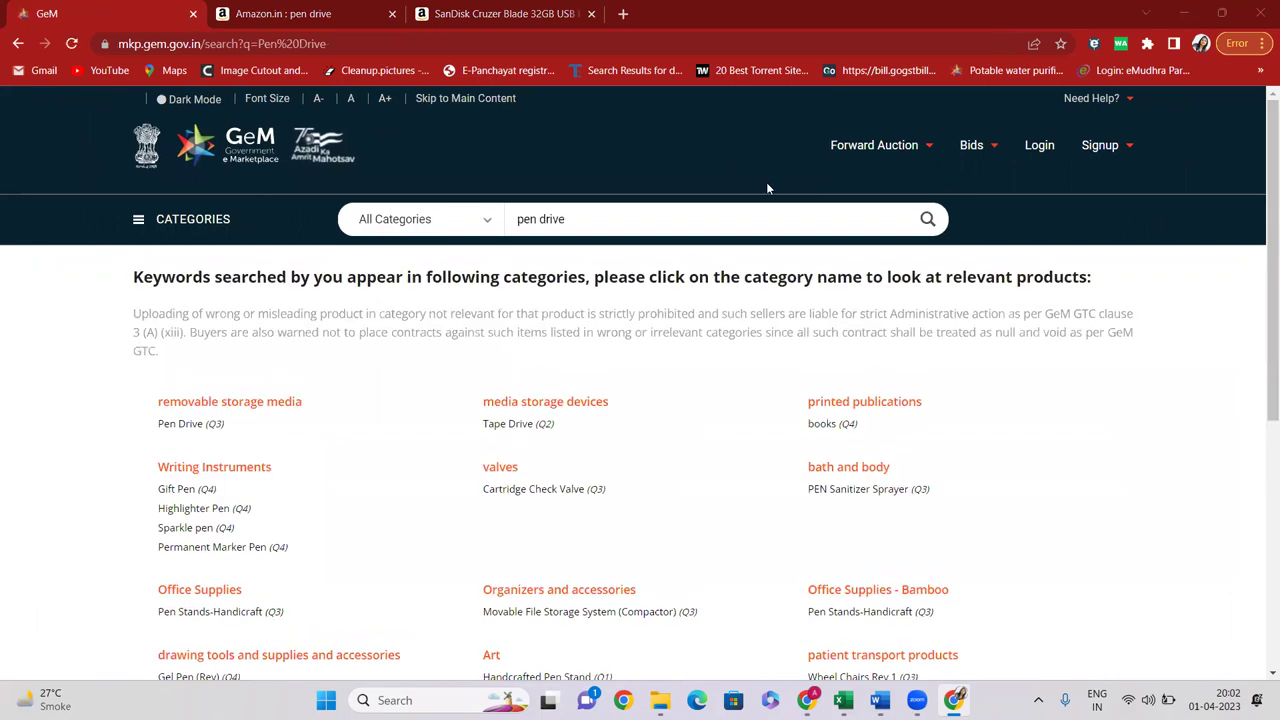
{"action": "left_click", "coordinate": [189, 425]}
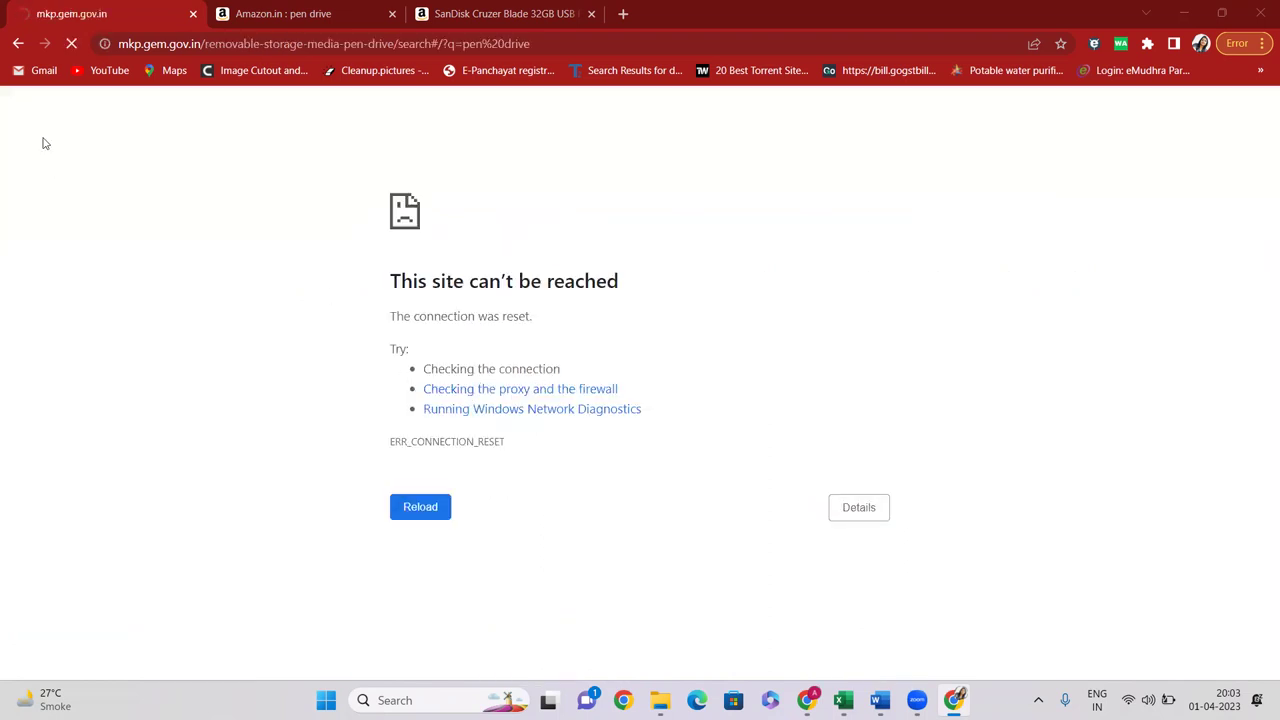
Verify the Wi-Fi connection, reload the Pen Drive page, and scroll to its 683 results' top
{"action": "left_click", "coordinate": [237, 44]}
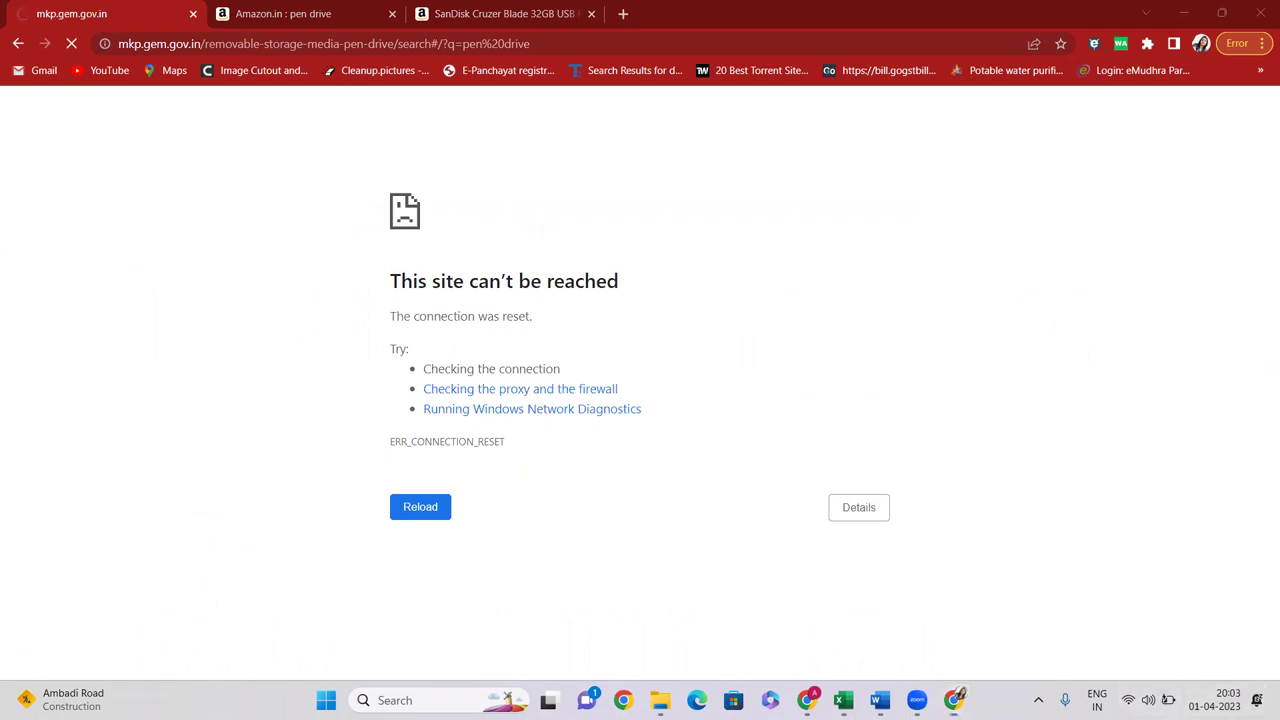
{"action": "left_click", "coordinate": [1148, 700]}
{"action": "left_click", "coordinate": [1051, 383]}
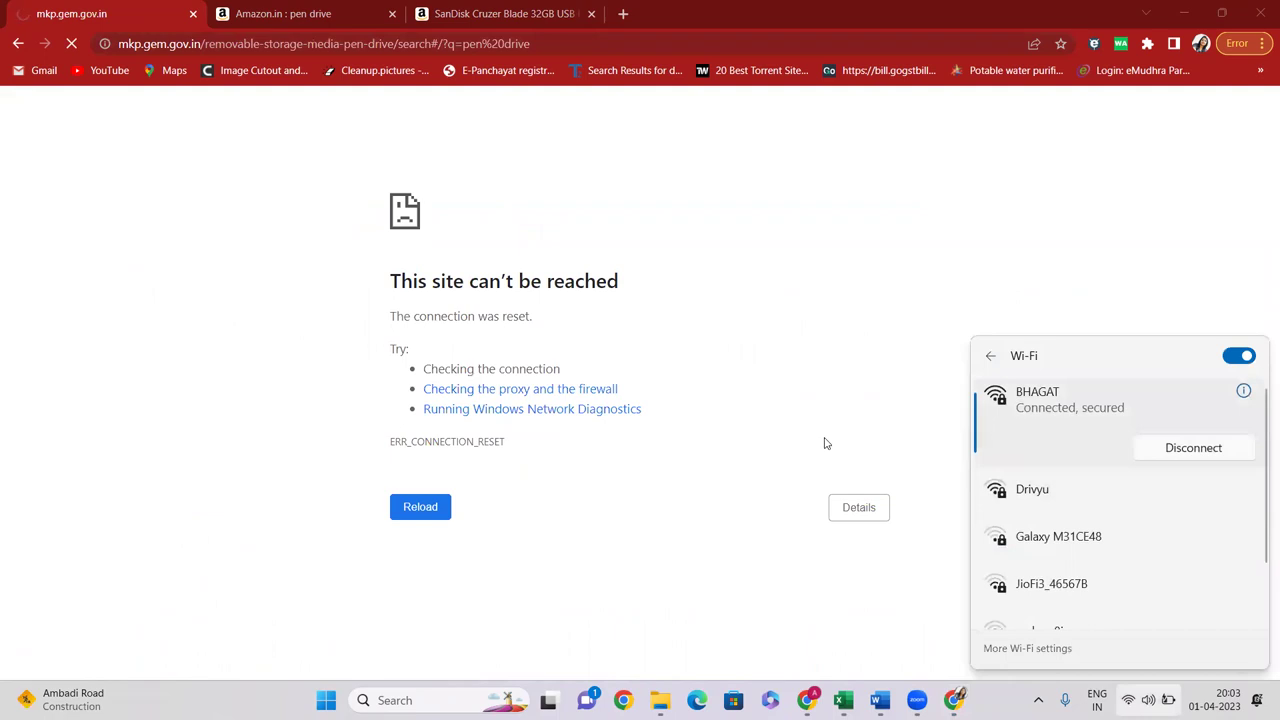
{"action": "left_click", "coordinate": [740, 463]}
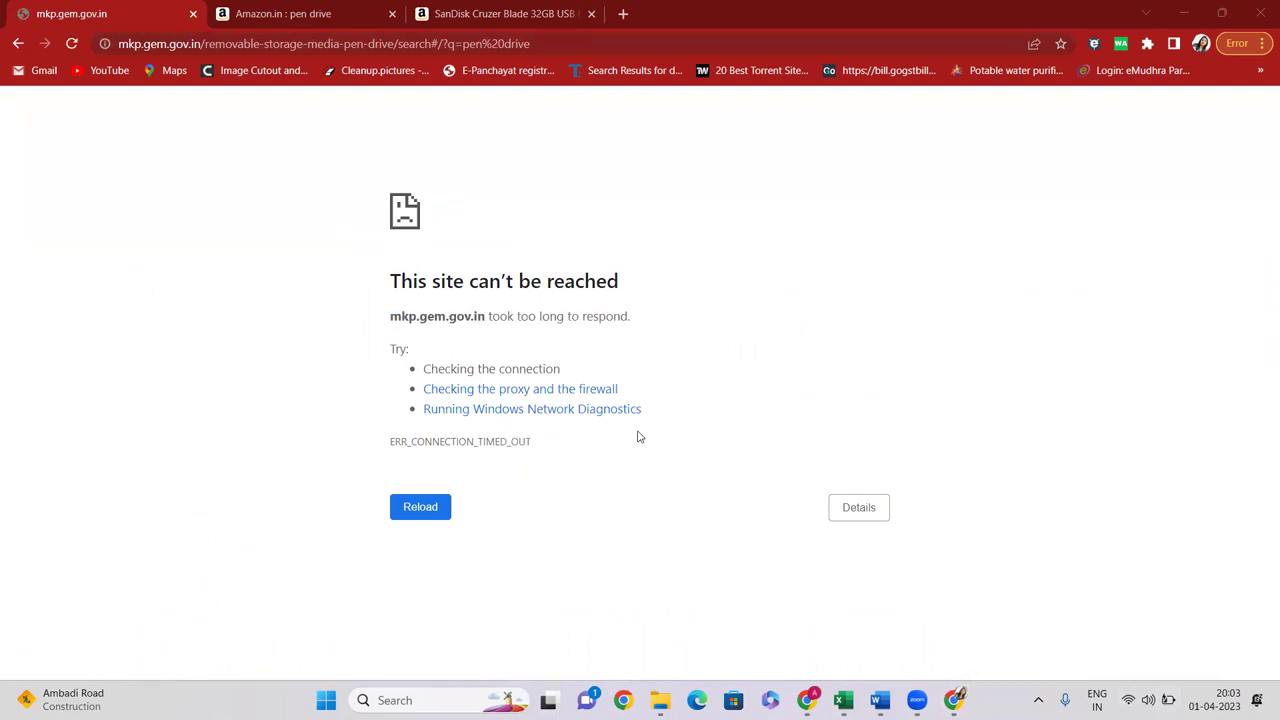
{"action": "left_click", "coordinate": [150, 47]}
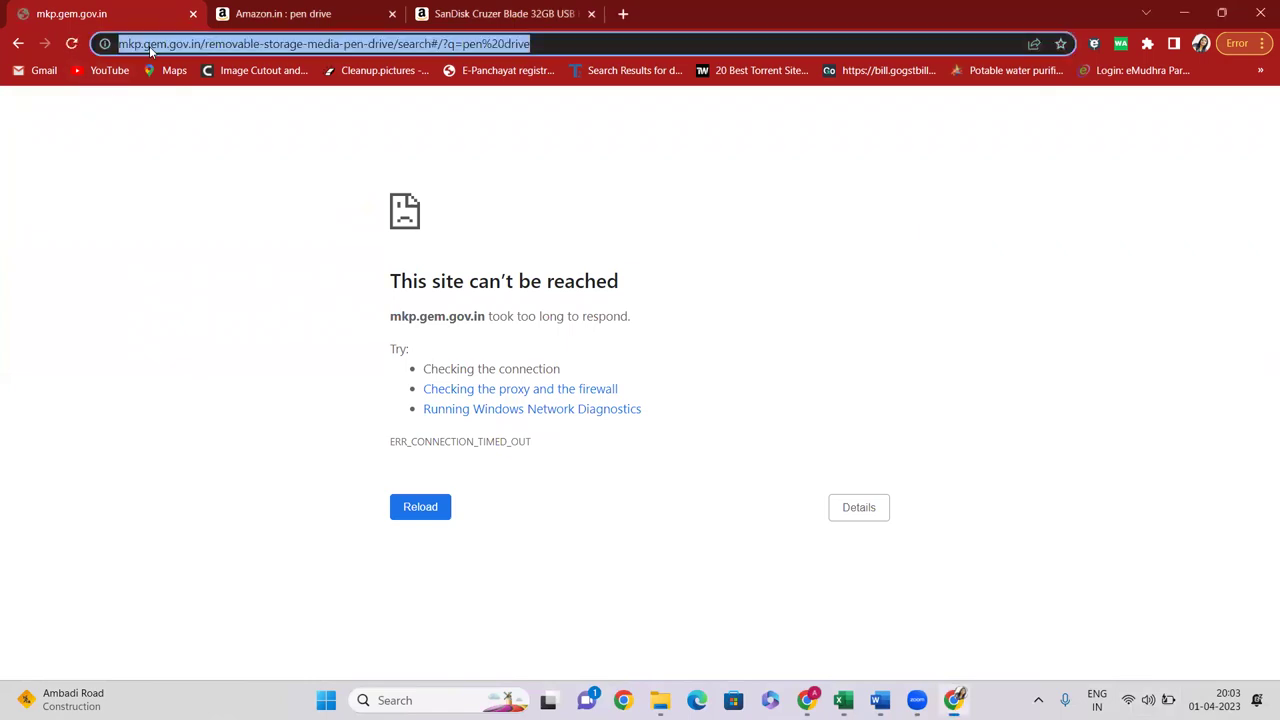
{"action": "key", "text": "Return"}
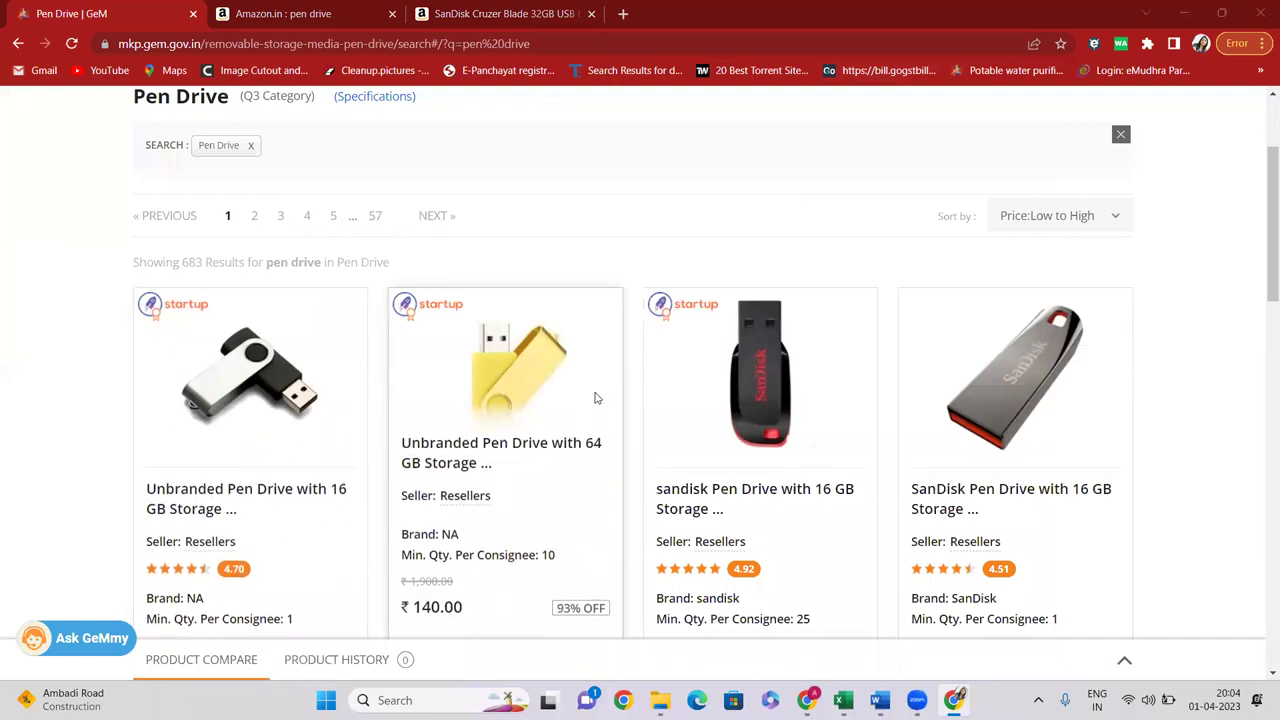
{"action": "scroll", "coordinate": [595, 398], "scroll_direction": "up", "scroll_amount": 2}
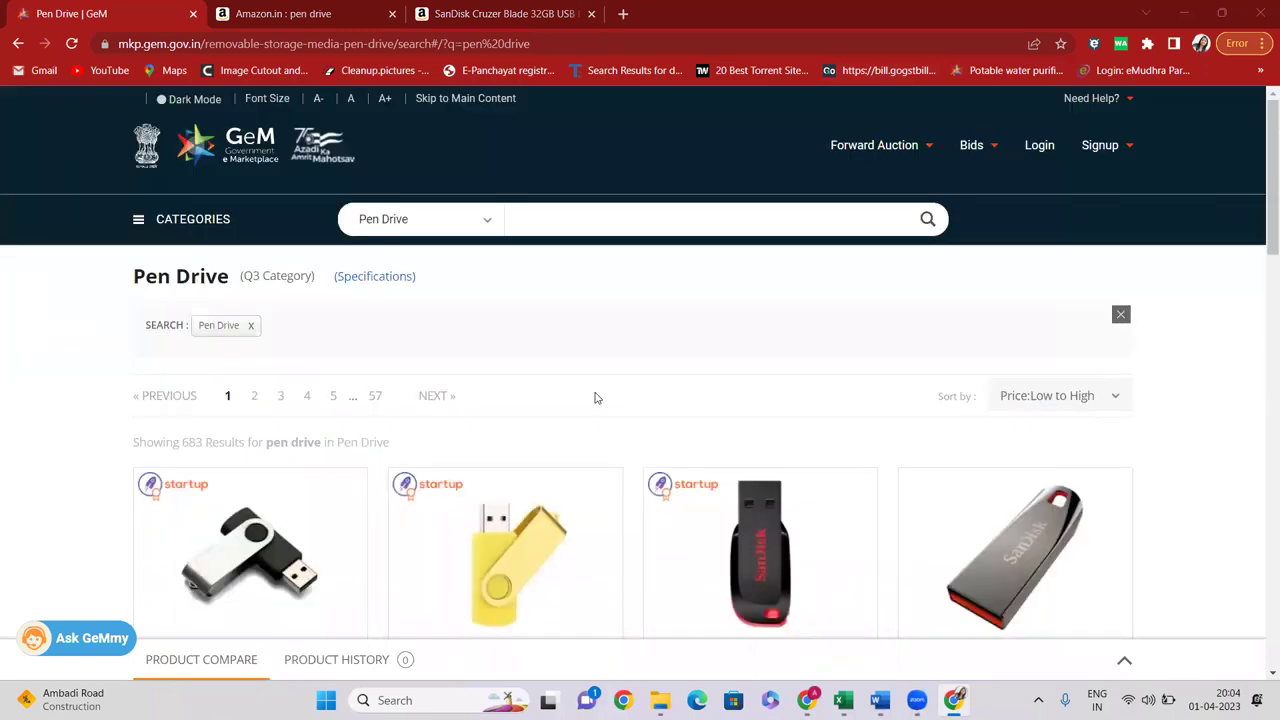